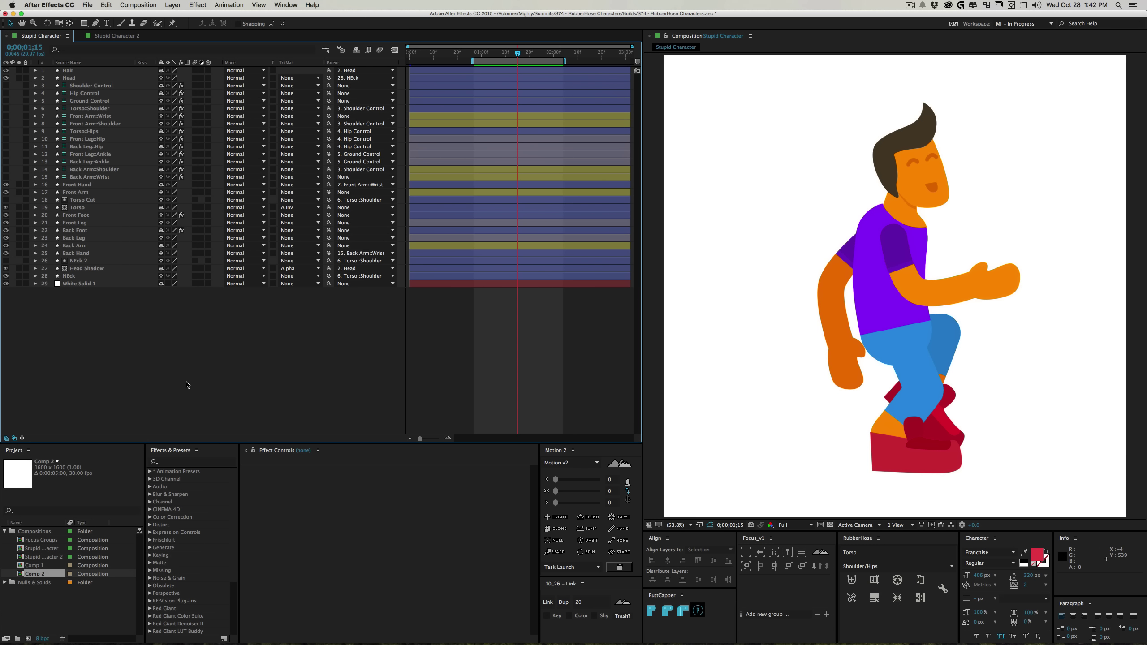
Preview the walk animations in the Stupid Character and Stupid Character 2 compositions
key("space")
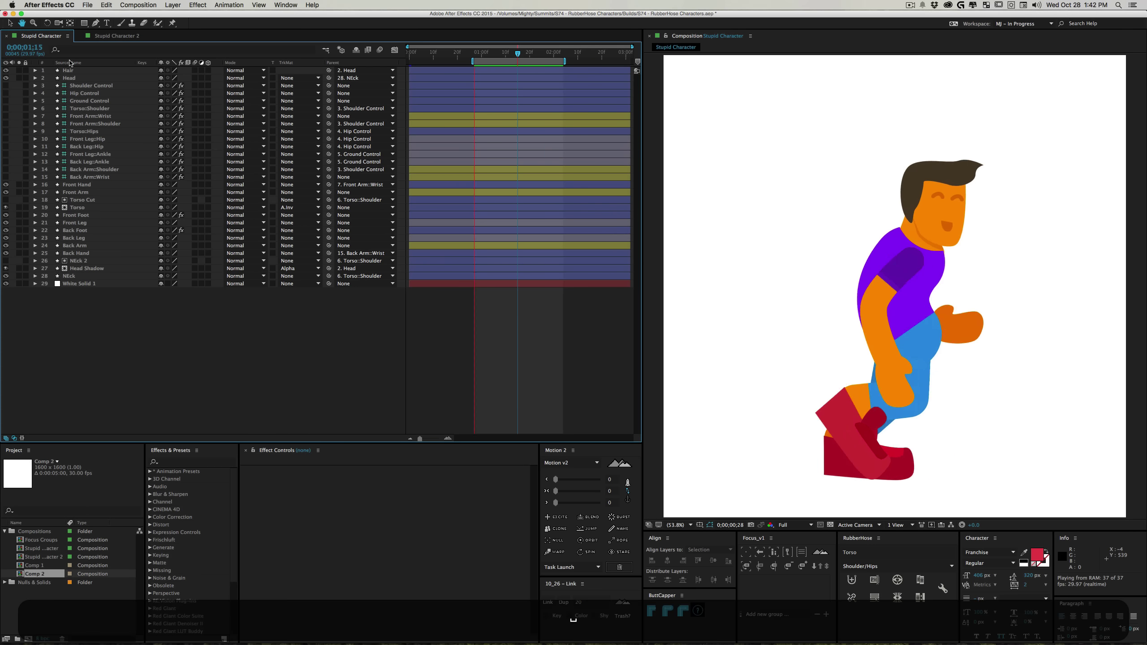
left_click(117, 36)
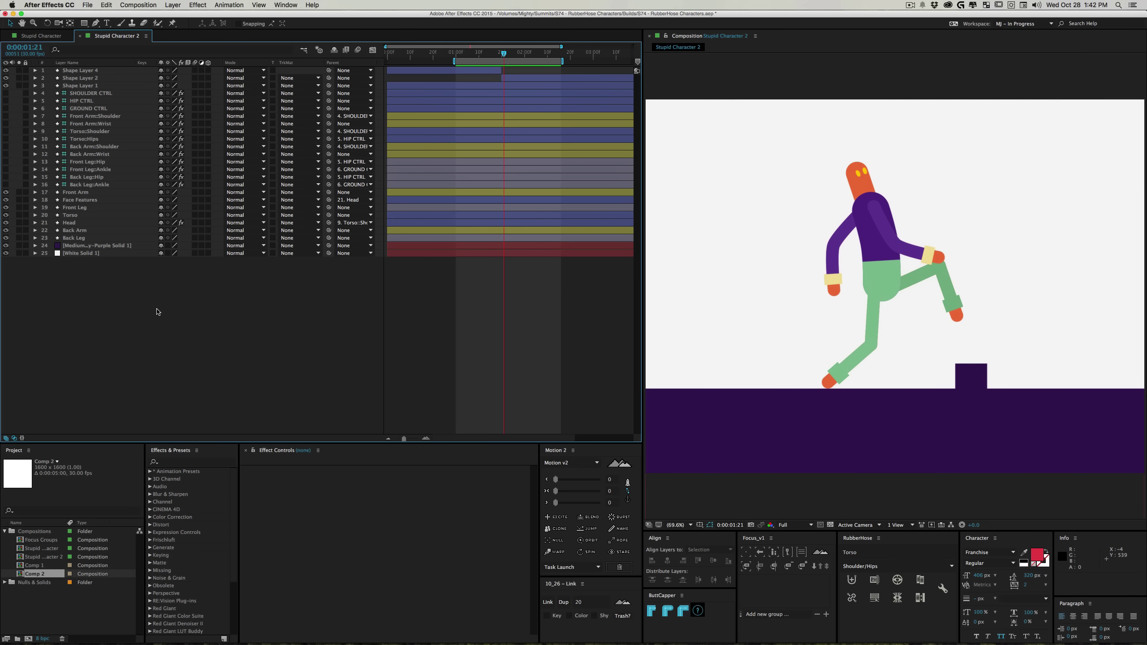
key("KP_0")
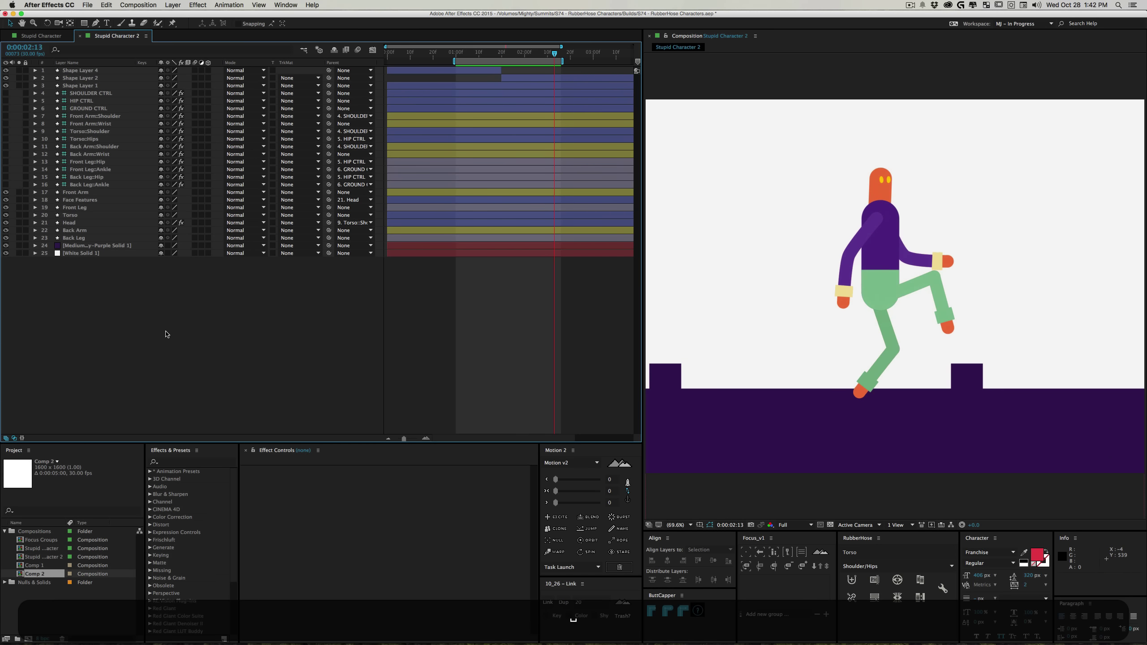
Switch to Chrome and look over the tools offered on the Battle Axe home page
key("super+F1")
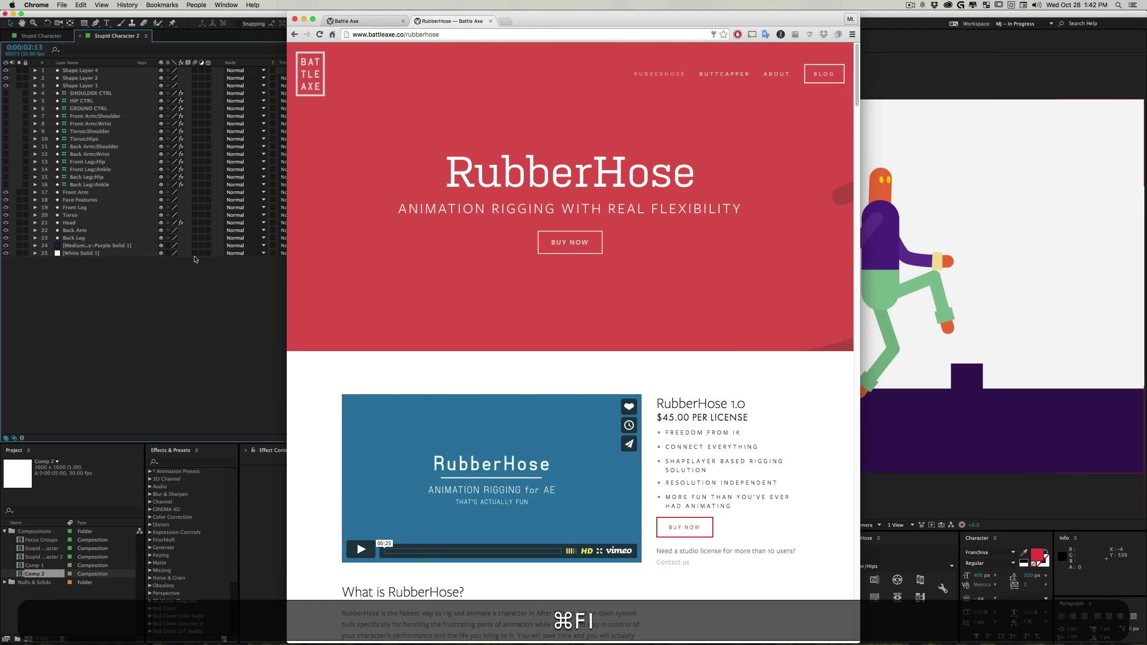
left_click(366, 25)
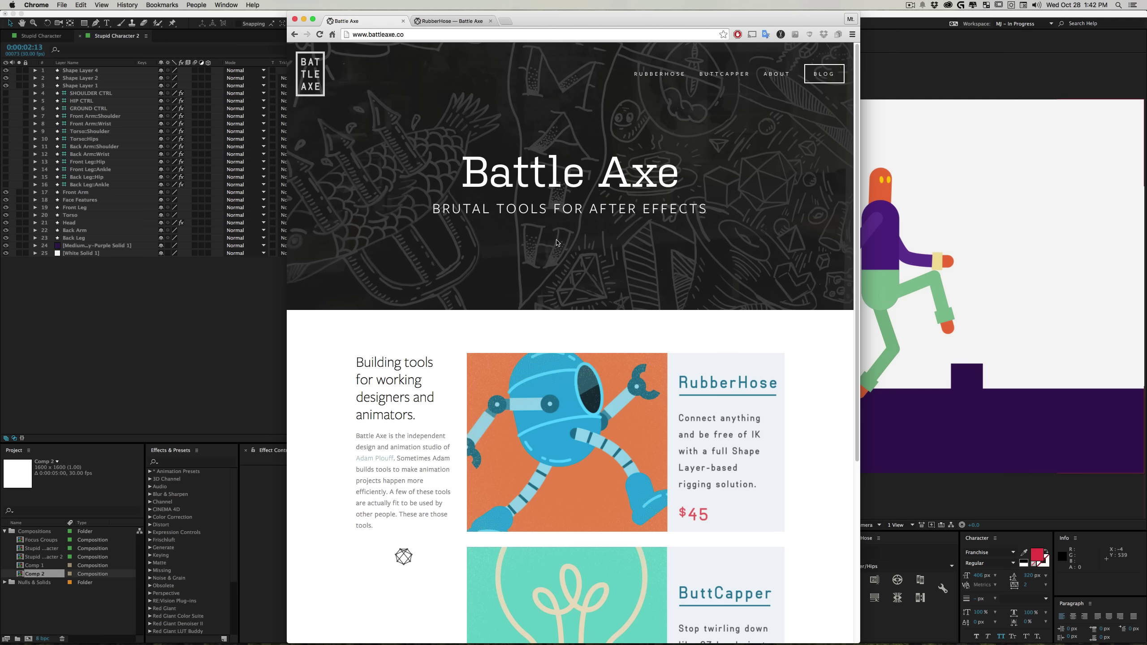
scroll(474, 222, "down", 1)
scroll(675, 229, "down", 4)
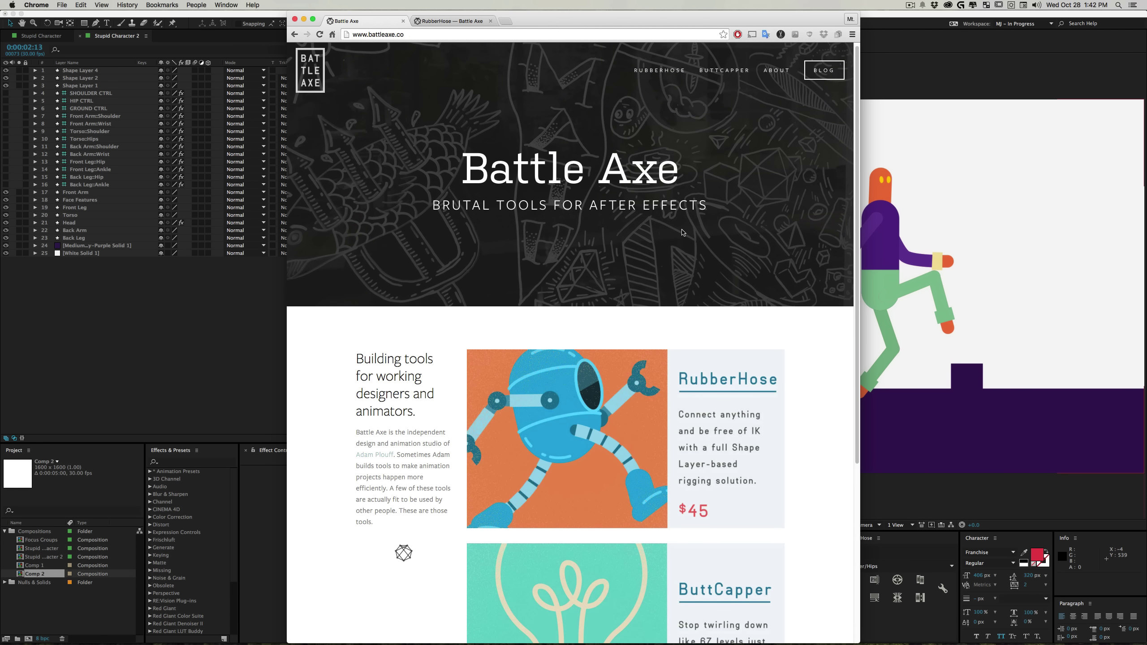
scroll(732, 226, "down", 2)
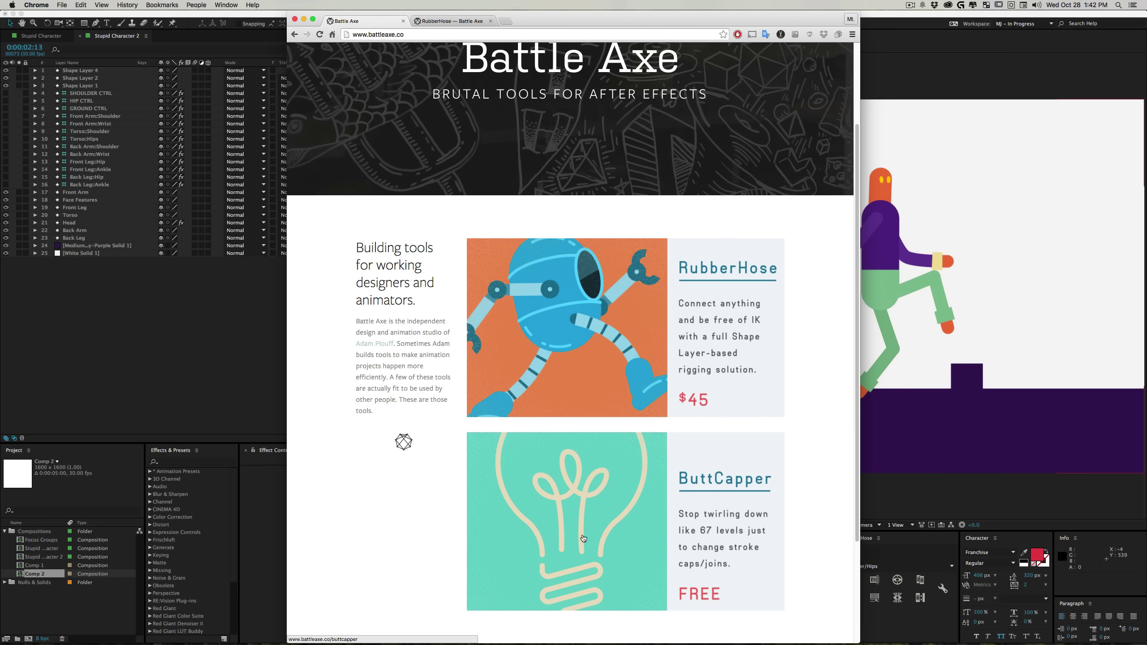
Review the RubberHose product page from the product summary through its feature descriptions
left_click(448, 21)
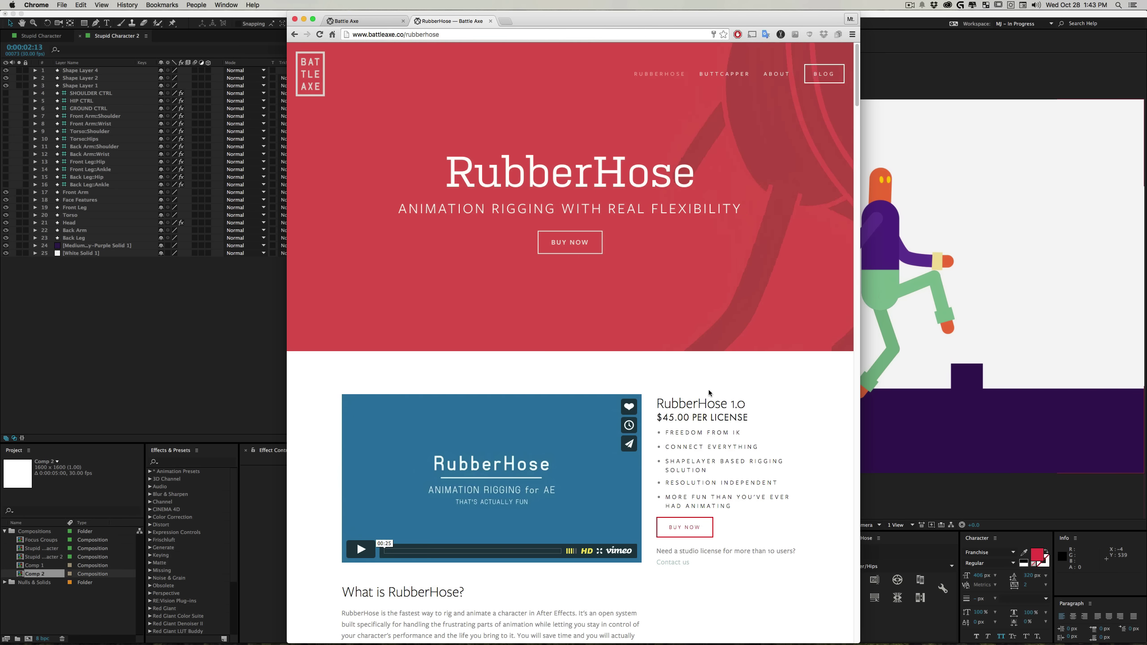
scroll(795, 425, "down", 3)
scroll(795, 425, "down", 5)
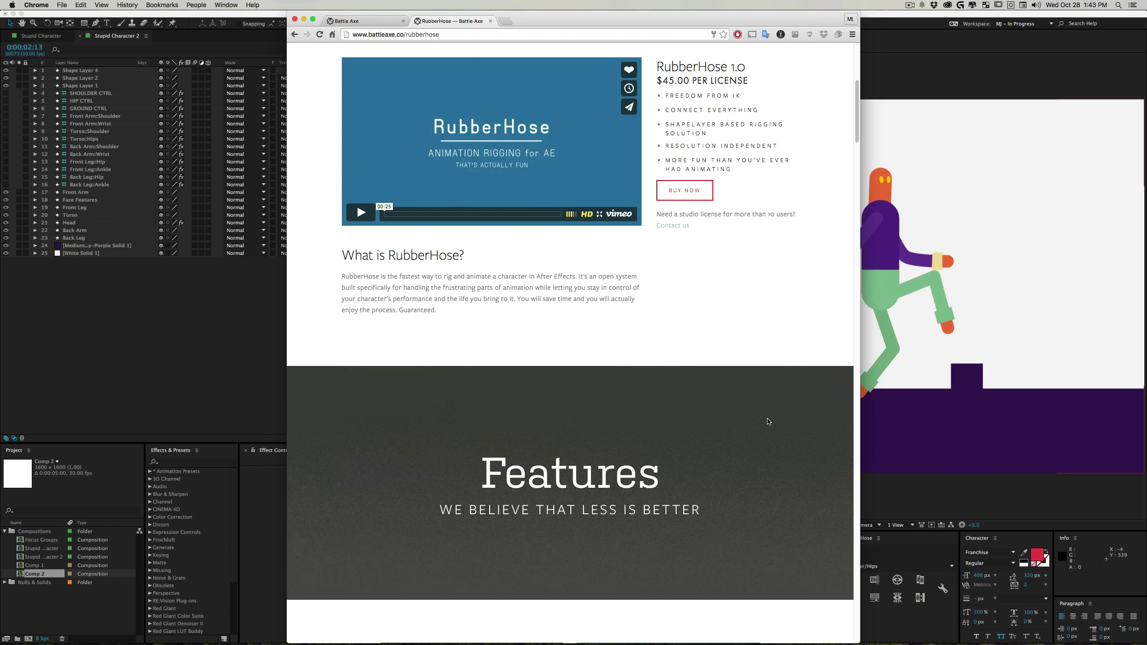
scroll(766, 421, "down", 4)
scroll(765, 420, "down", 2)
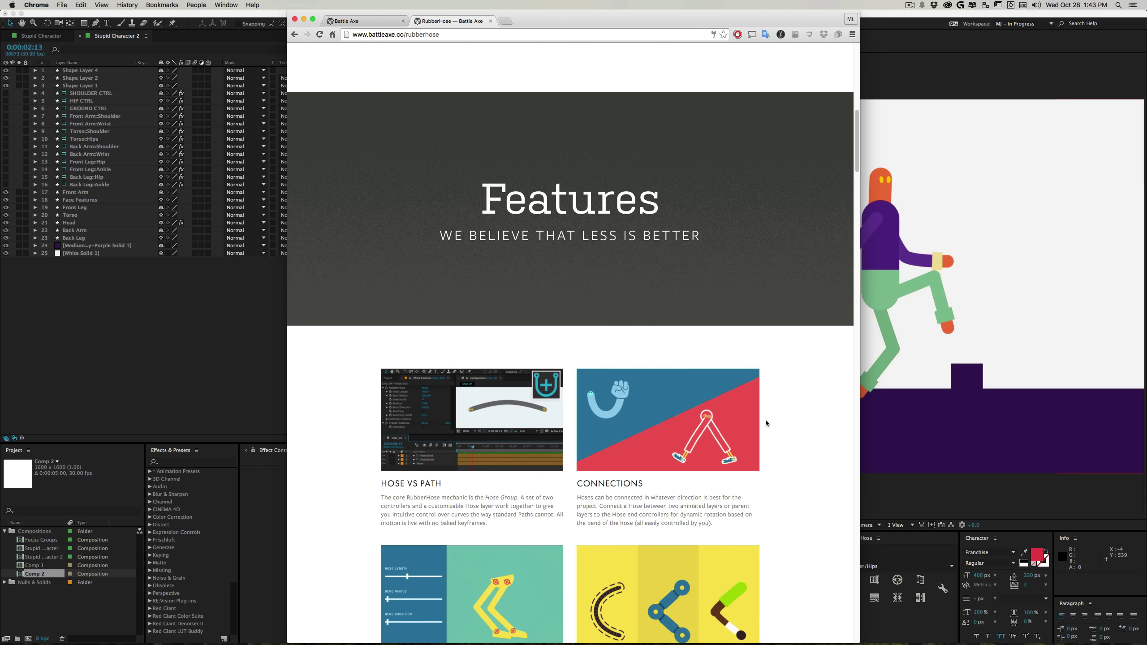
scroll(766, 420, "down", 3)
scroll(765, 419, "down", 2)
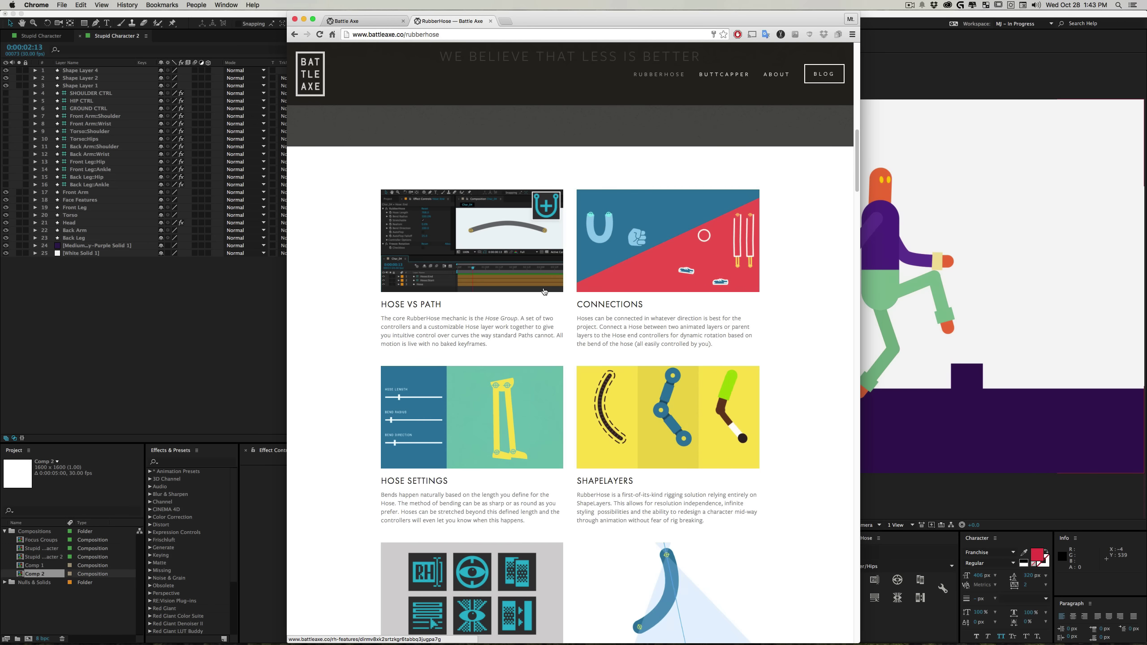
scroll(662, 500, "down", 1)
scroll(662, 500, "down", 5)
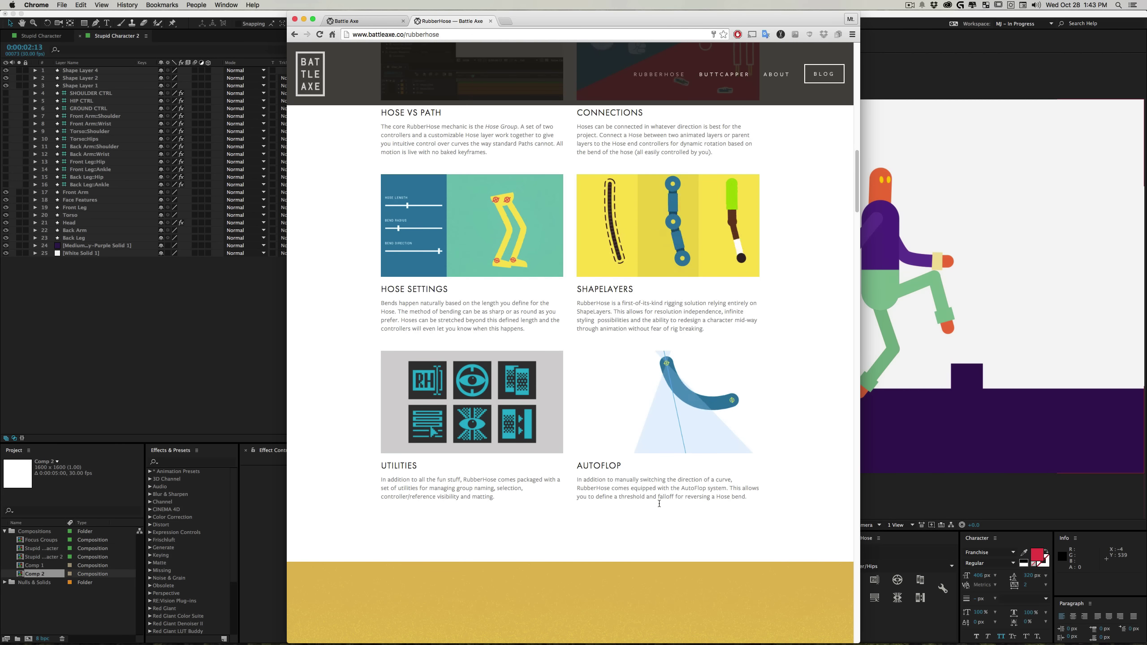
scroll(659, 503, "down", 2)
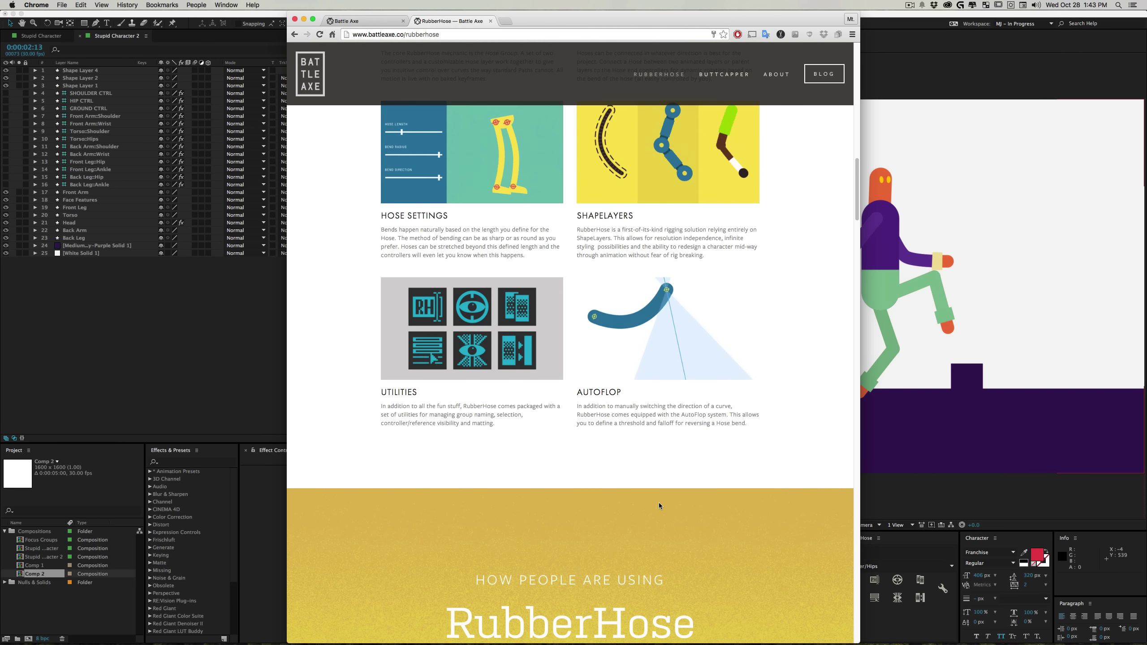
Examine how people are using RubberHose and browse to the other set of RubberHose in the Wild examples
scroll(665, 500, "down", 5)
scroll(665, 500, "down", 6)
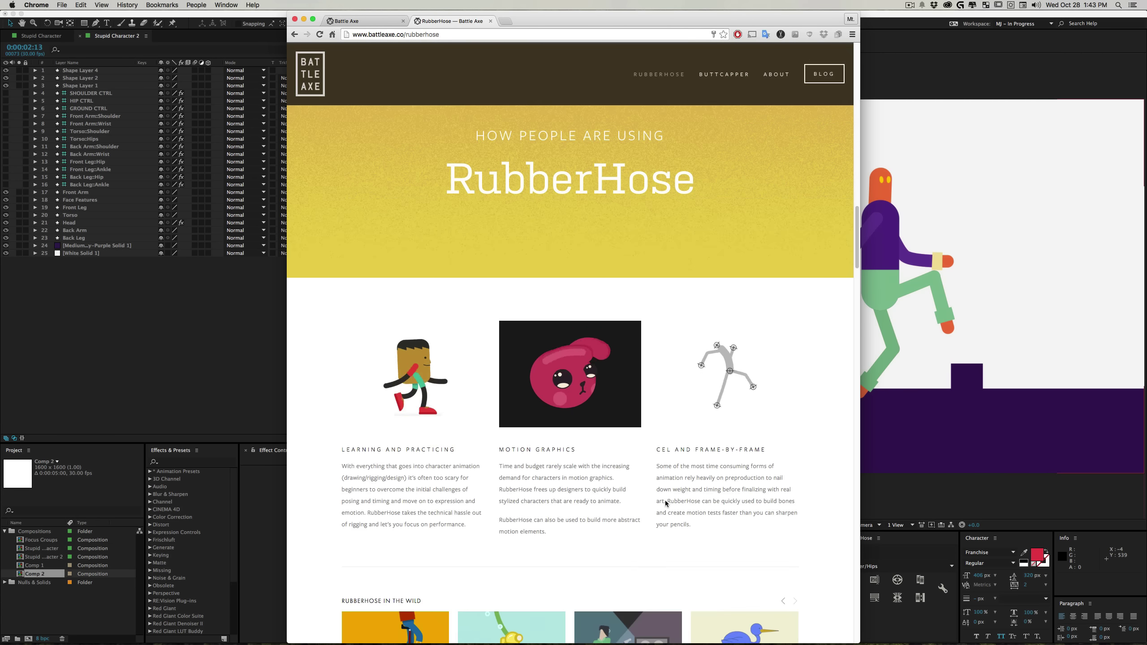
scroll(648, 485, "down", 6)
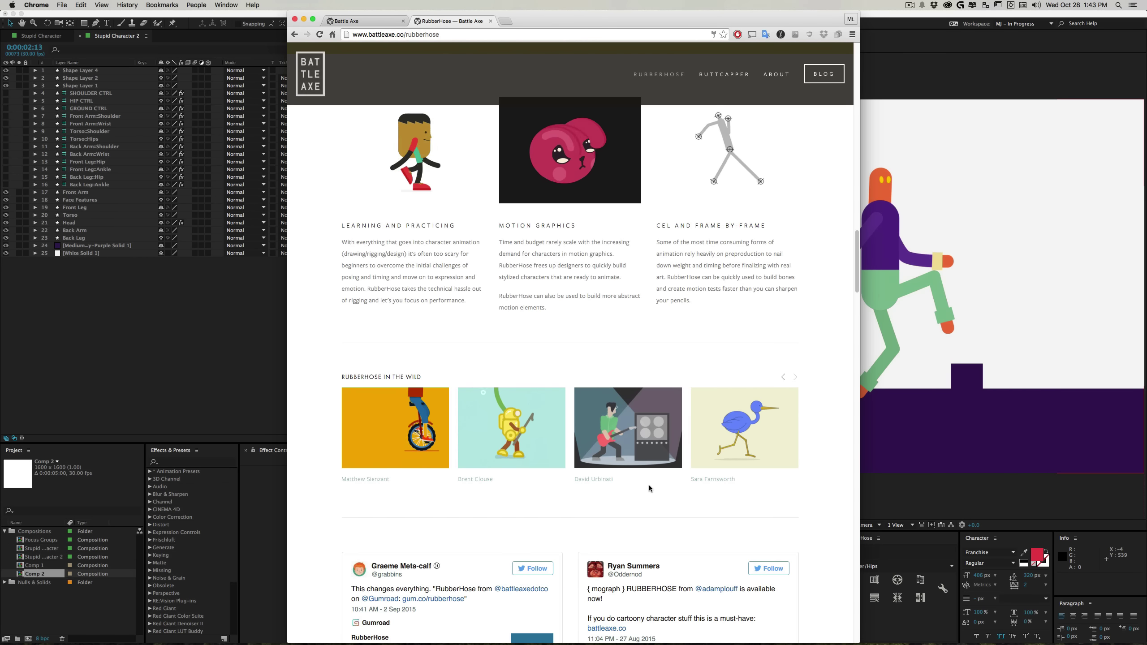
scroll(648, 485, "down", 1)
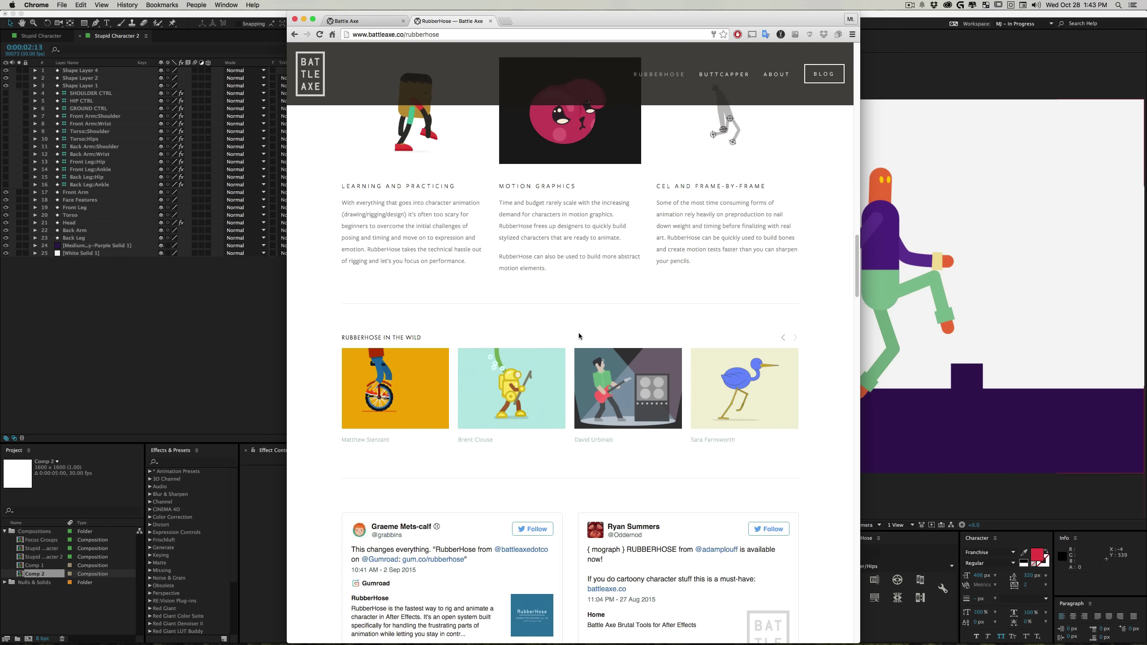
left_click(783, 339)
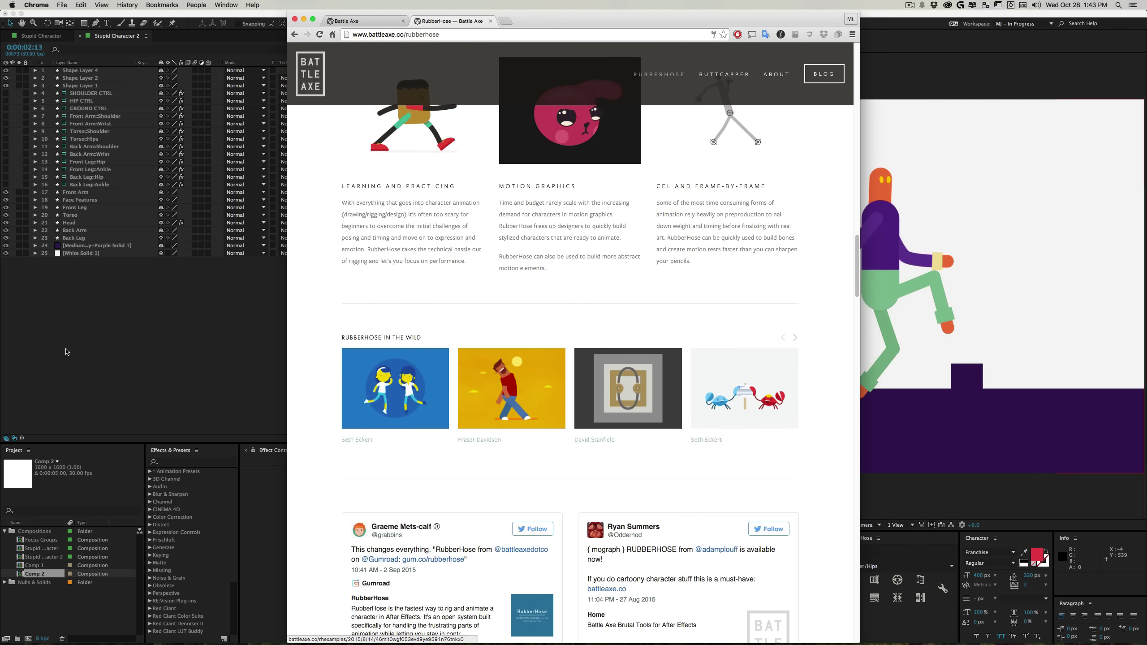
Return to After Effects and preview the Stupid Character 2 and Stupid Character animations again
left_click(153, 356)
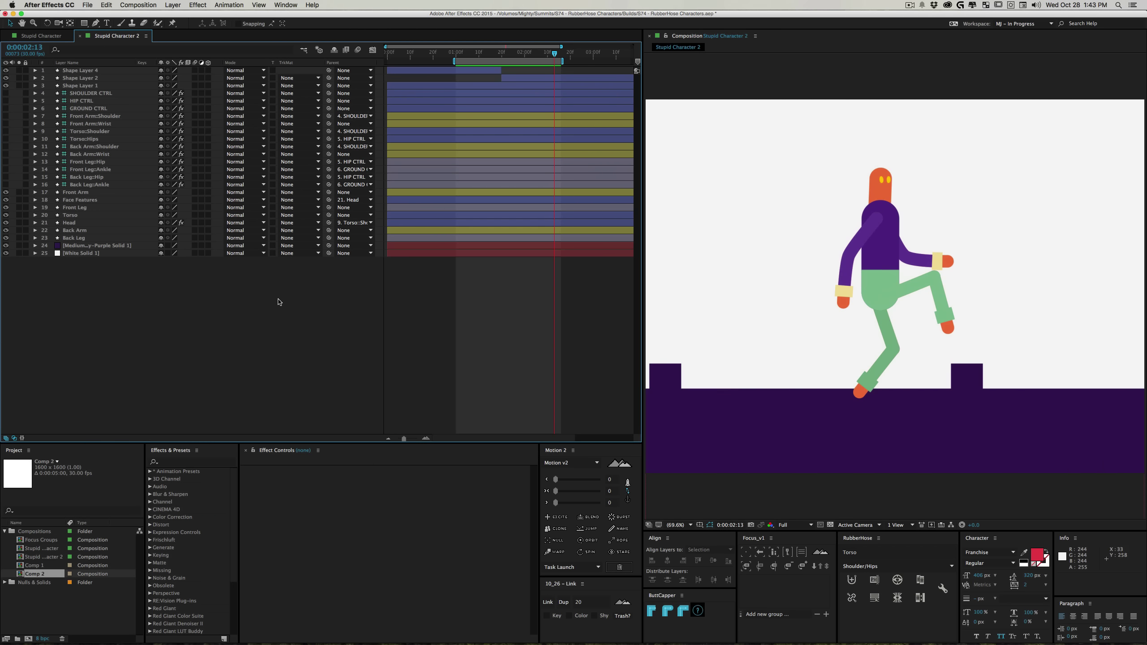
key("space")
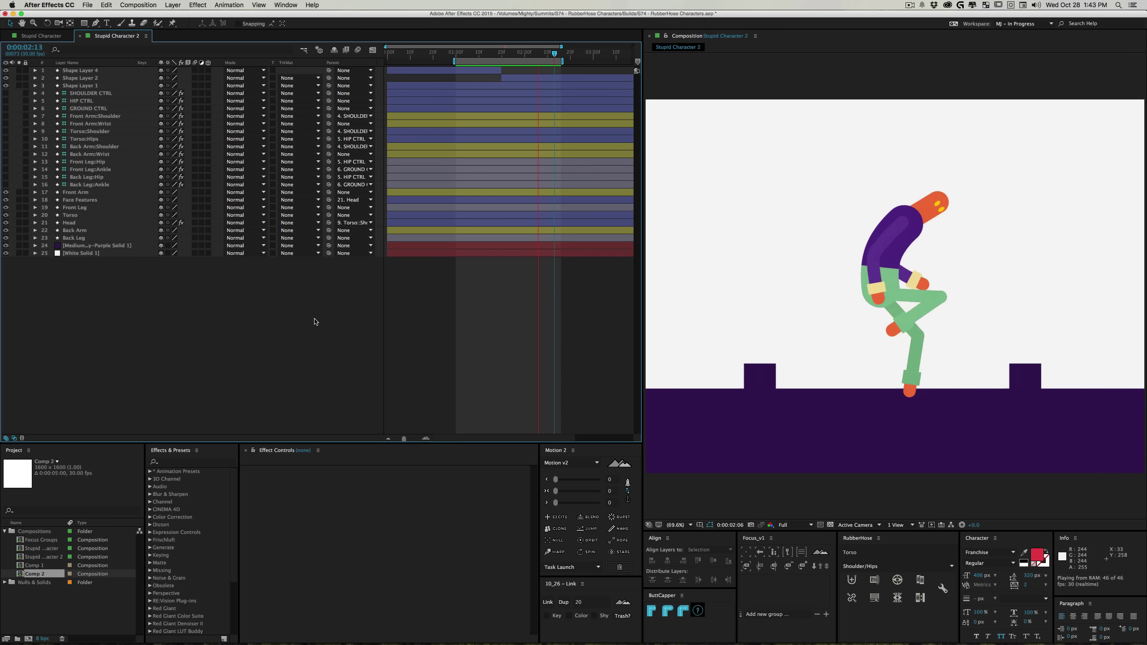
left_click(41, 37)
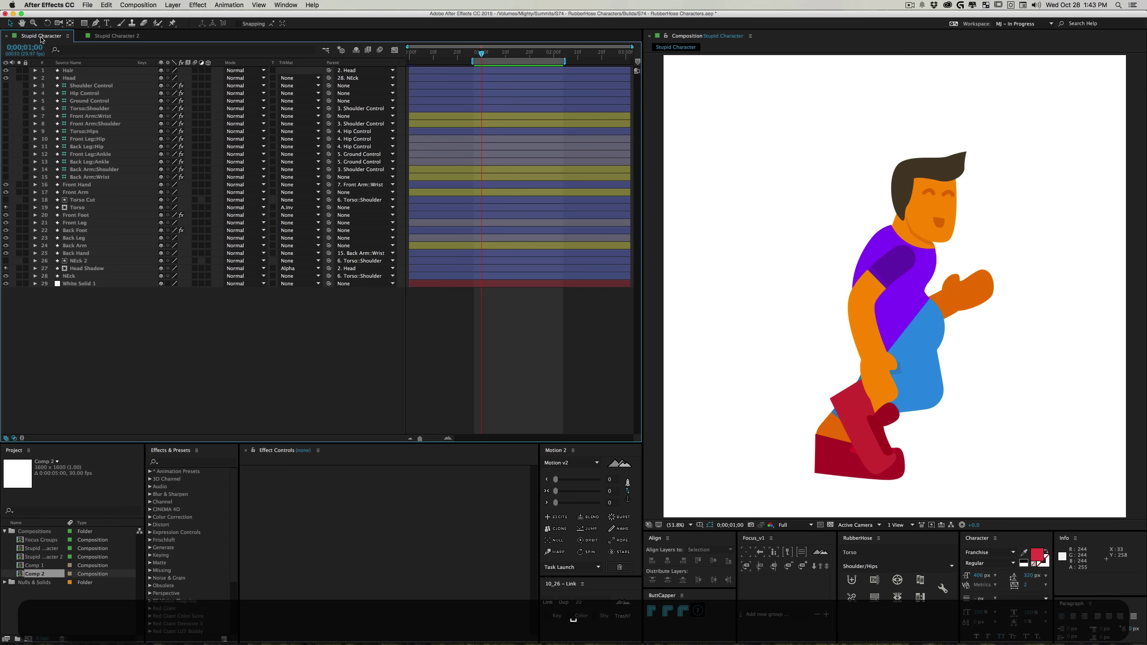
key("KP_0")
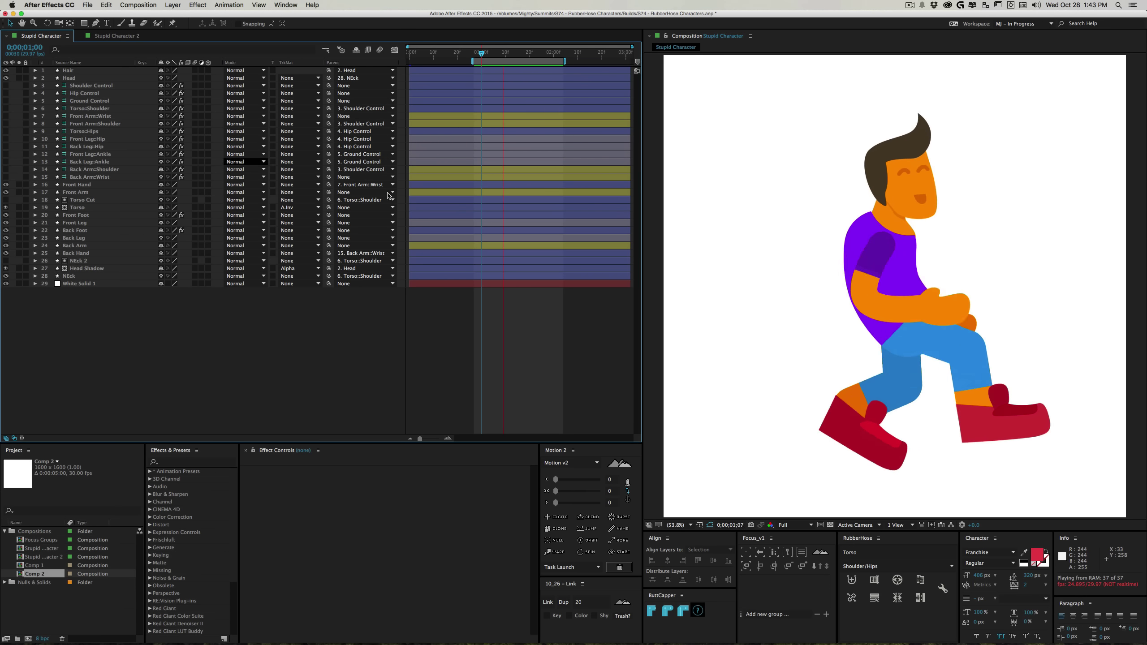
left_click(125, 39)
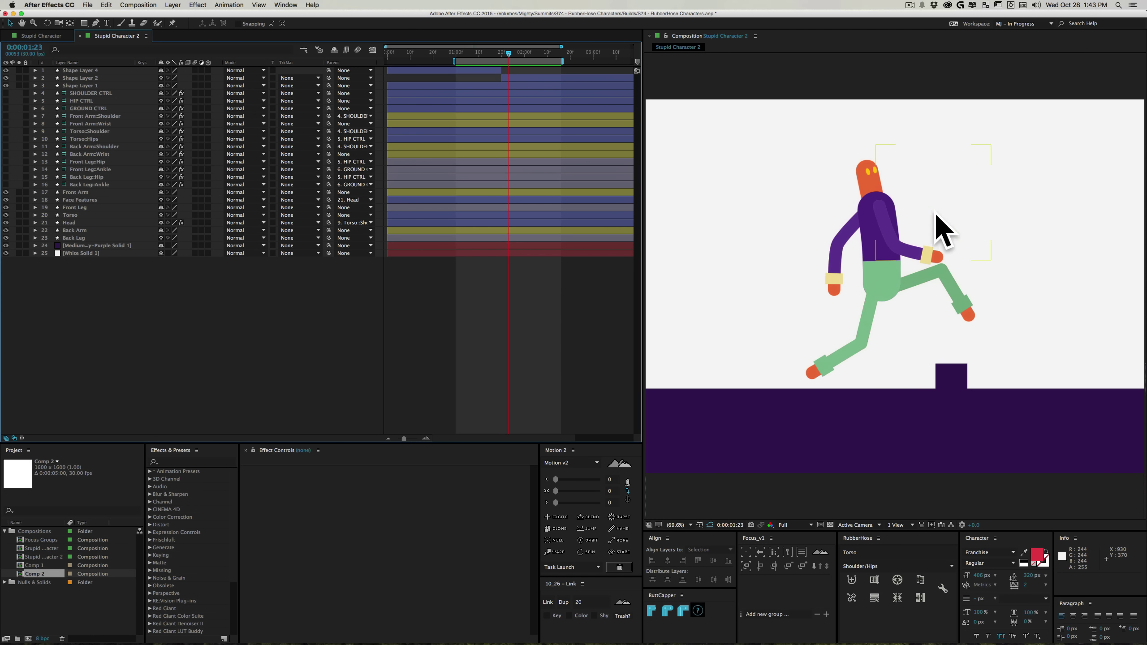
Inspect the Stupid Character's front arm and hand edges at 400% zoom, then preview the full animation
left_click(43, 37)
key("z")
left_click(919, 316)
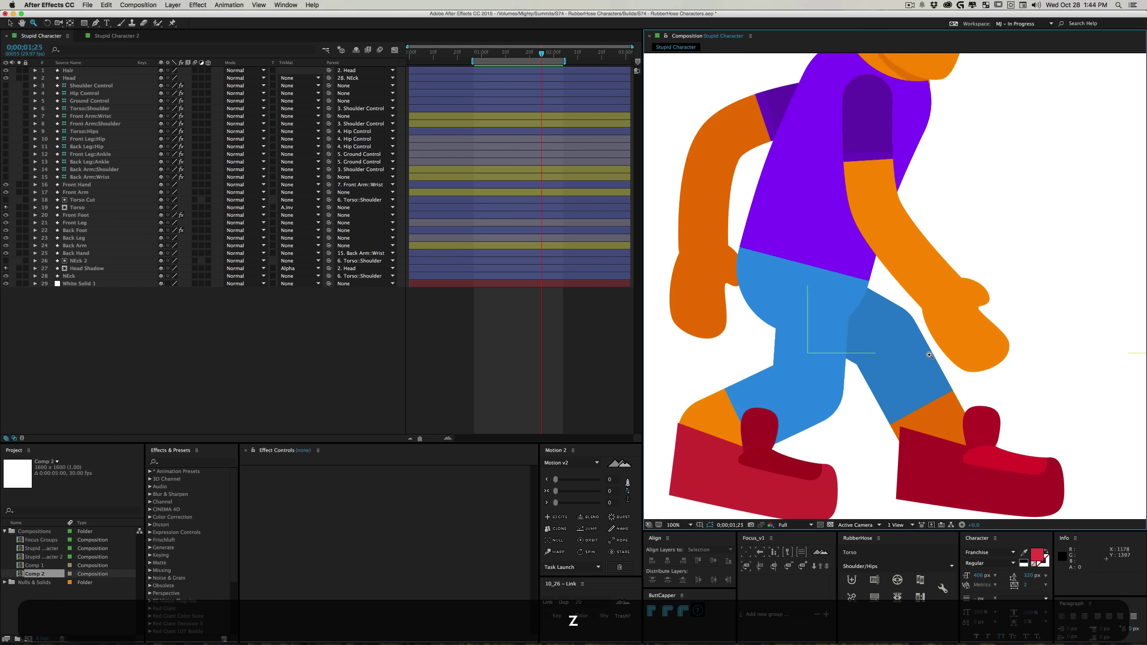
left_click(918, 316)
left_click(919, 316)
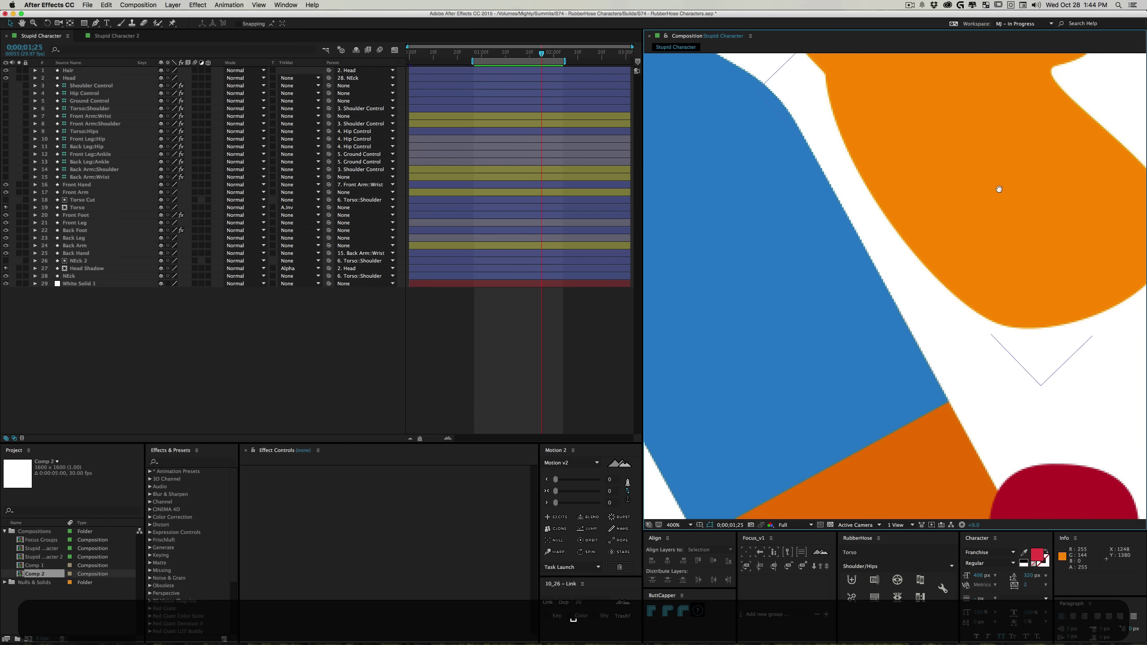
left_click_drag(998, 187, 914, 499)
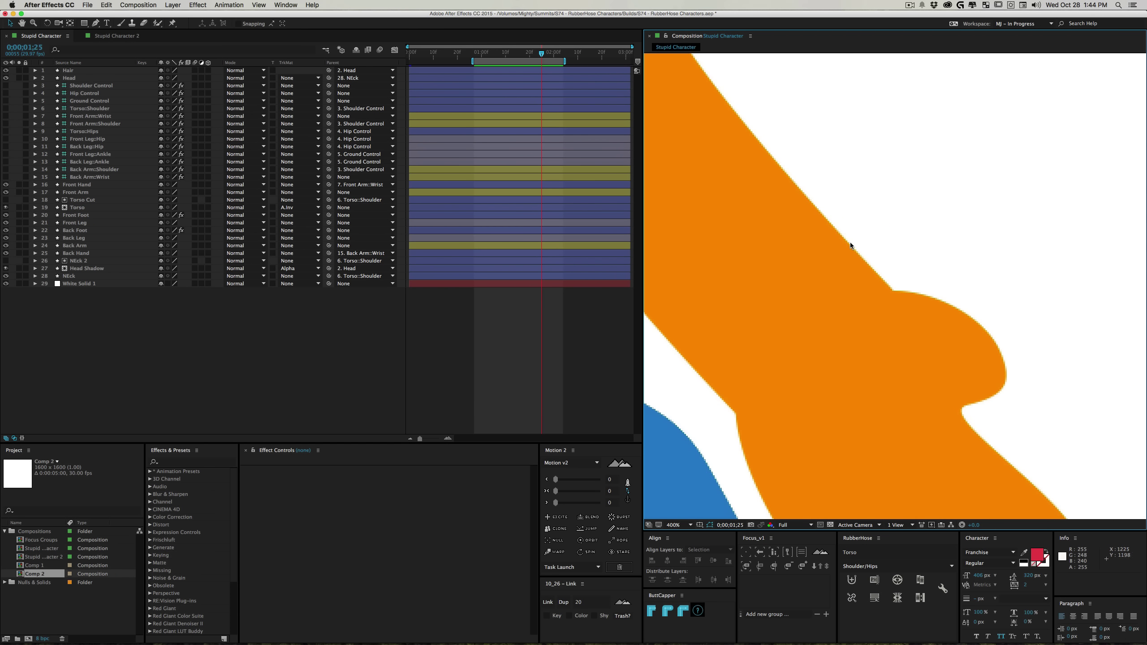
key("shift+slash")
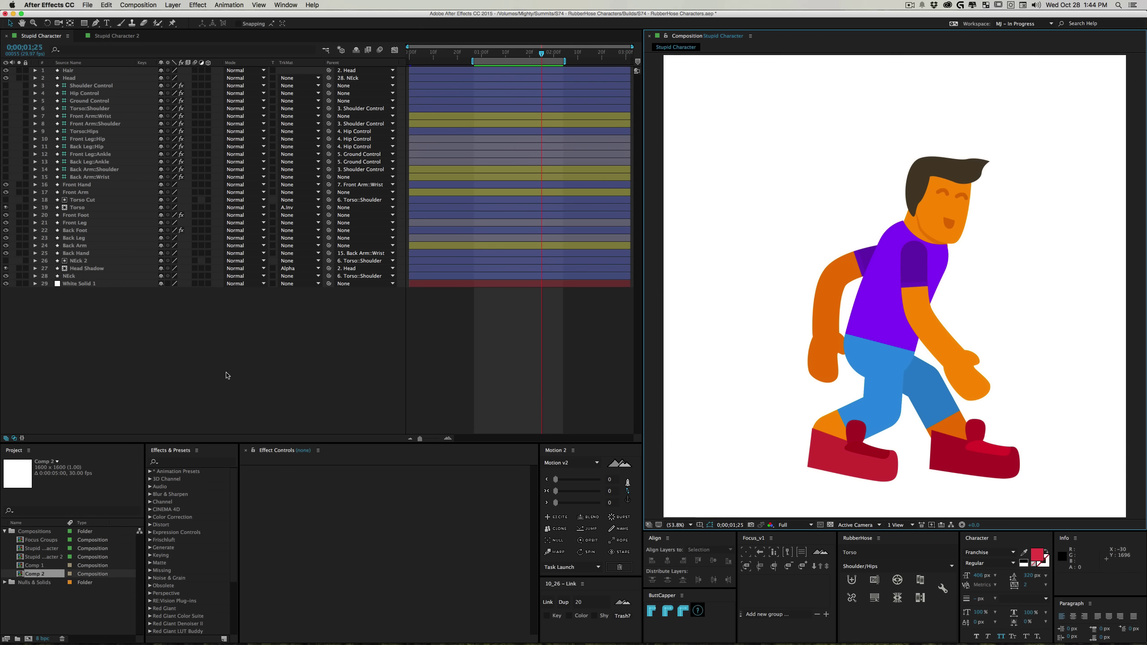
key("KP_0")
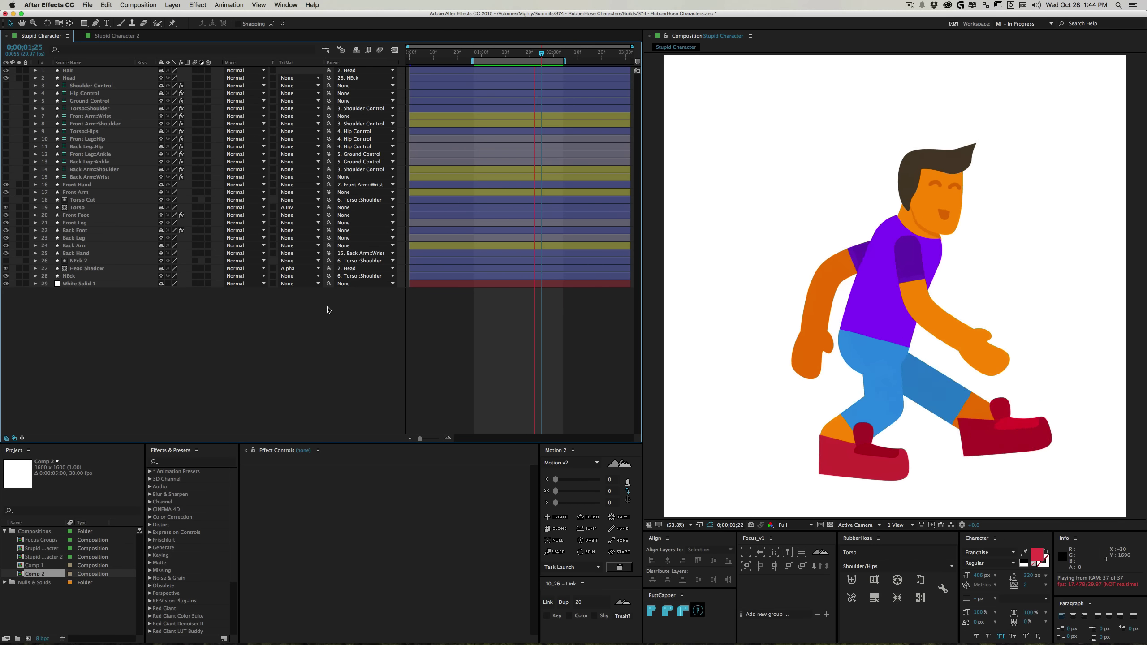
key("super+space")
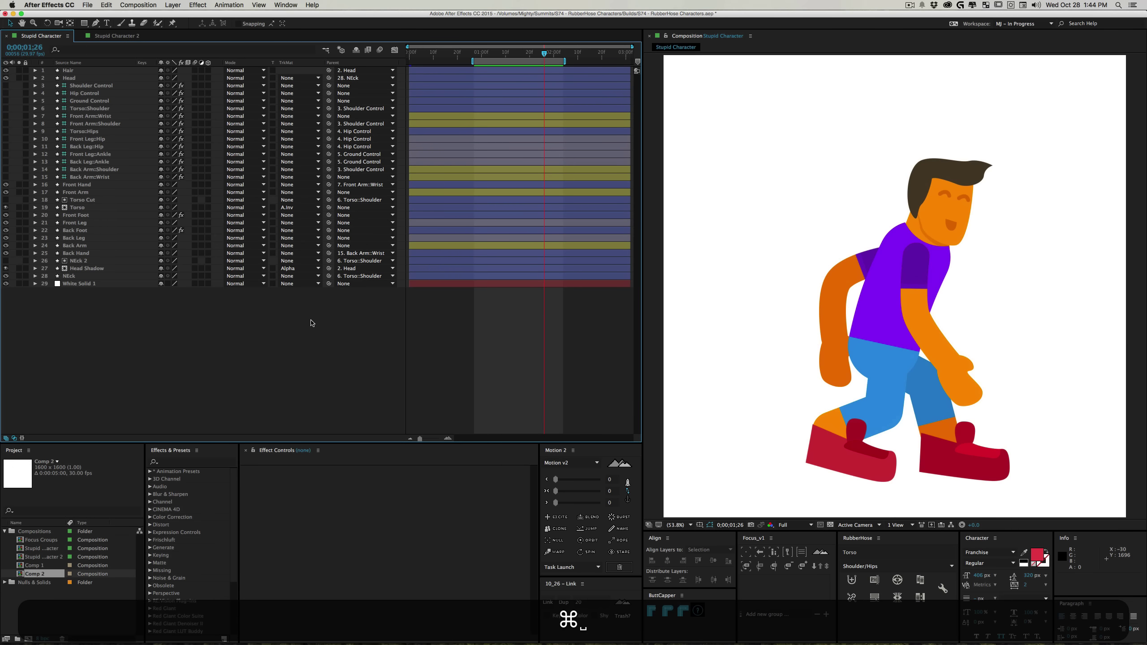
Create a new 1600 × 1600 px composition at 30 fps with a duration of 5 seconds
key("super+n")
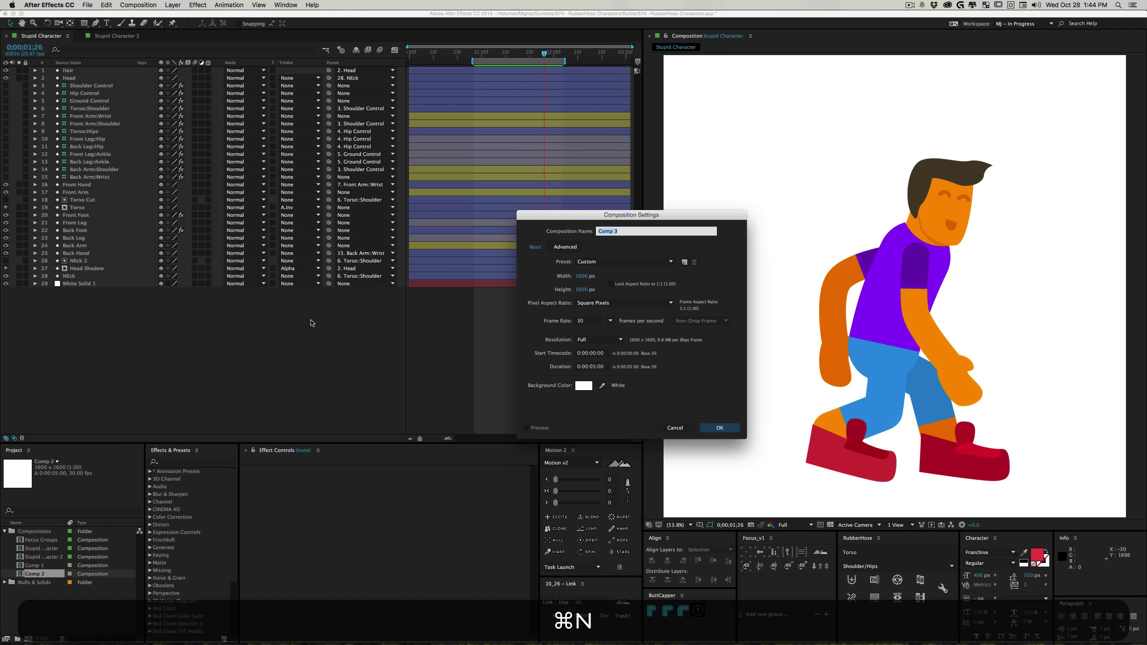
key("Return")
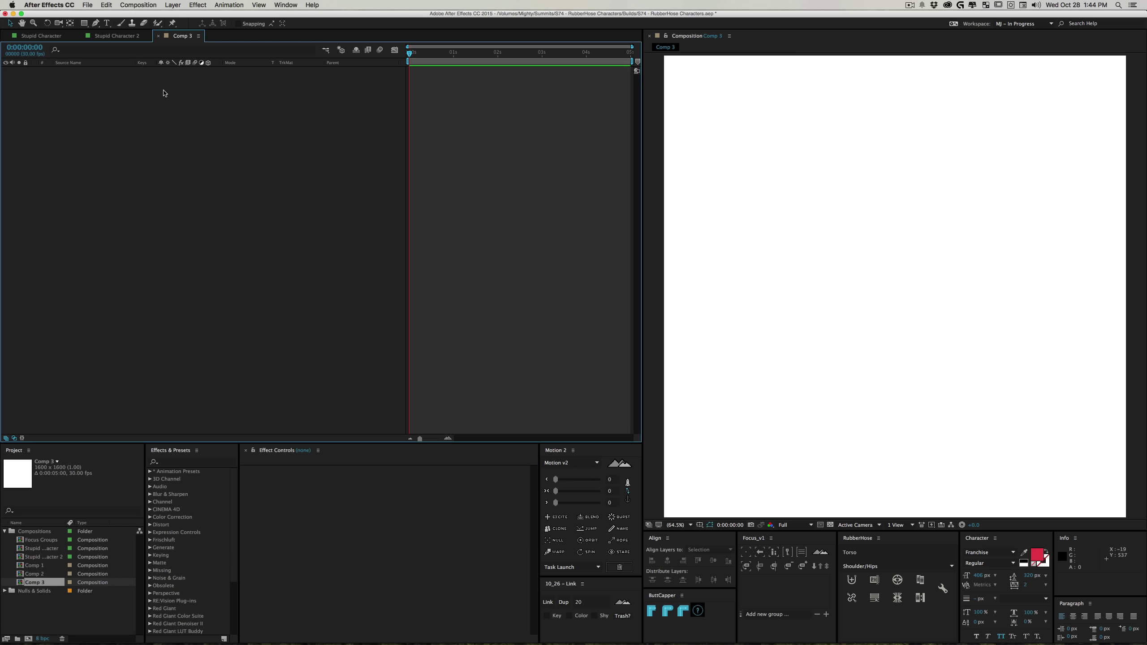
Look at the Stupid Character 2 and Stupid Character compositions, then return to the empty Comp 3
left_click(83, 39)
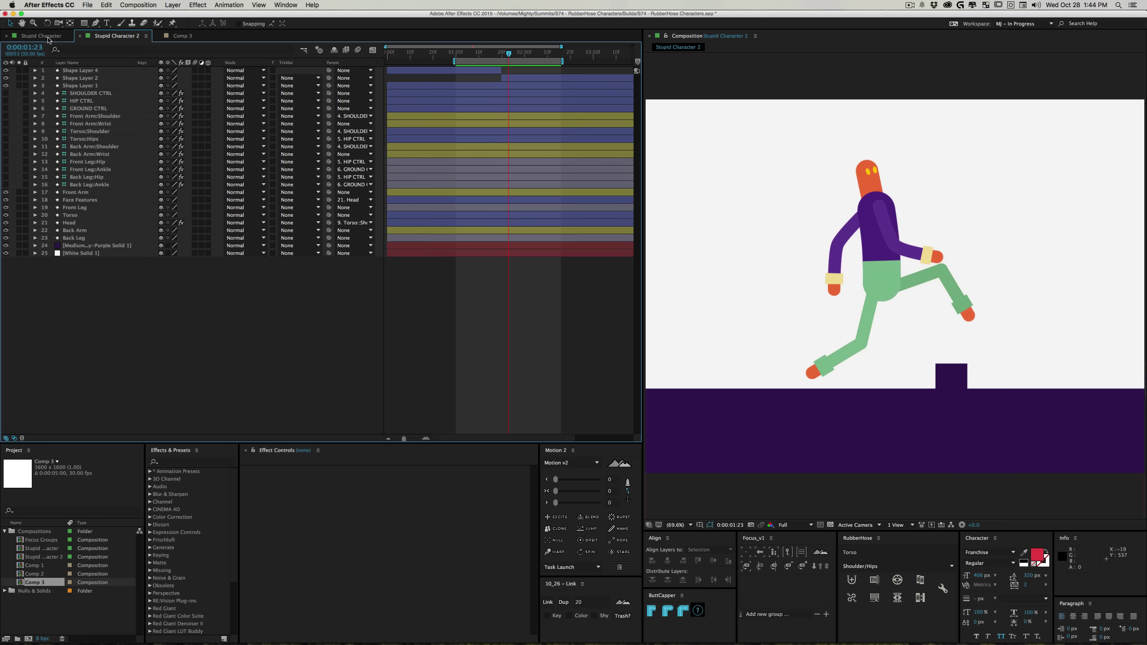
left_click(48, 38)
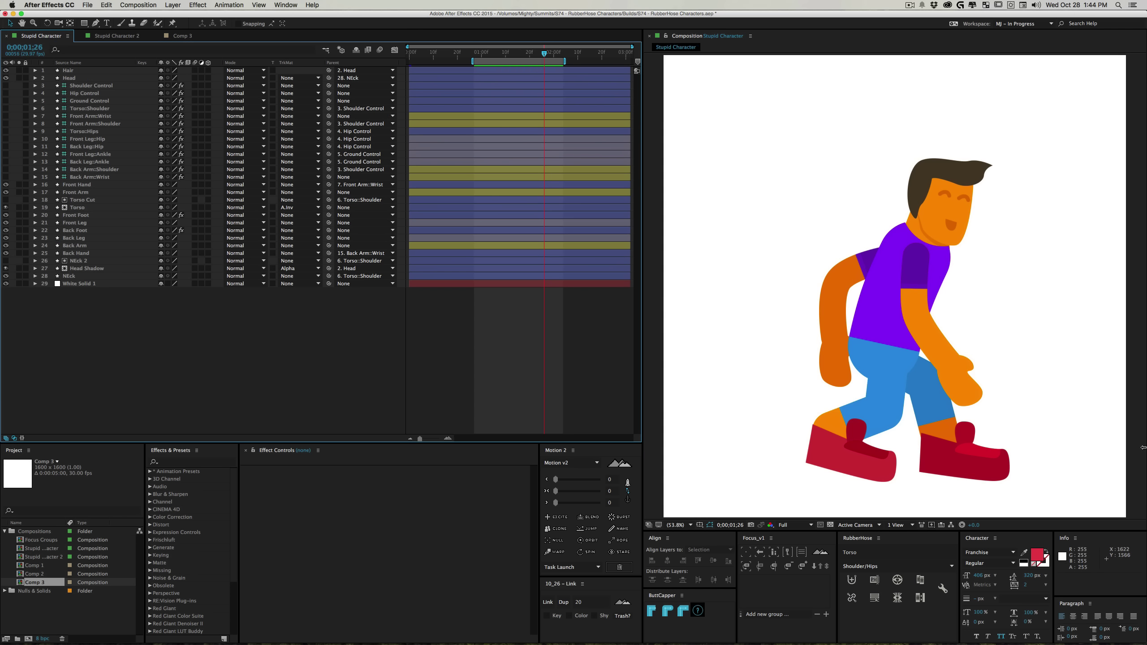
left_click(177, 37)
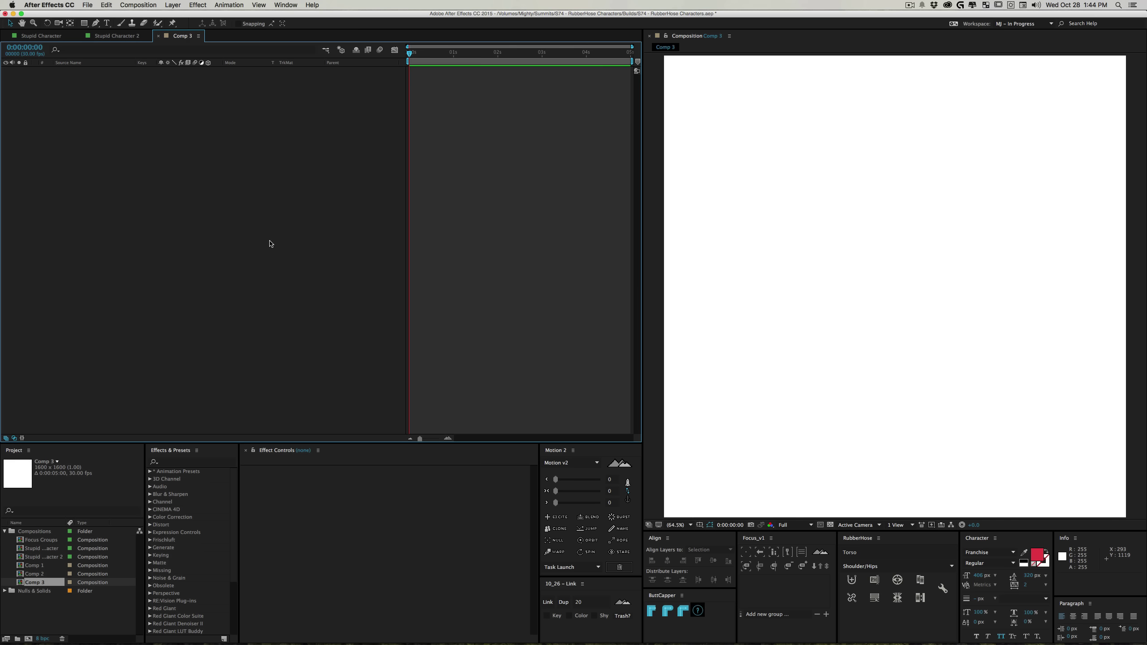
Create a RubberHose named Torso with Shoulder/Hips controllers and move the Hips controller above the Shoulder controller, to about 538, 361
left_click(852, 581)
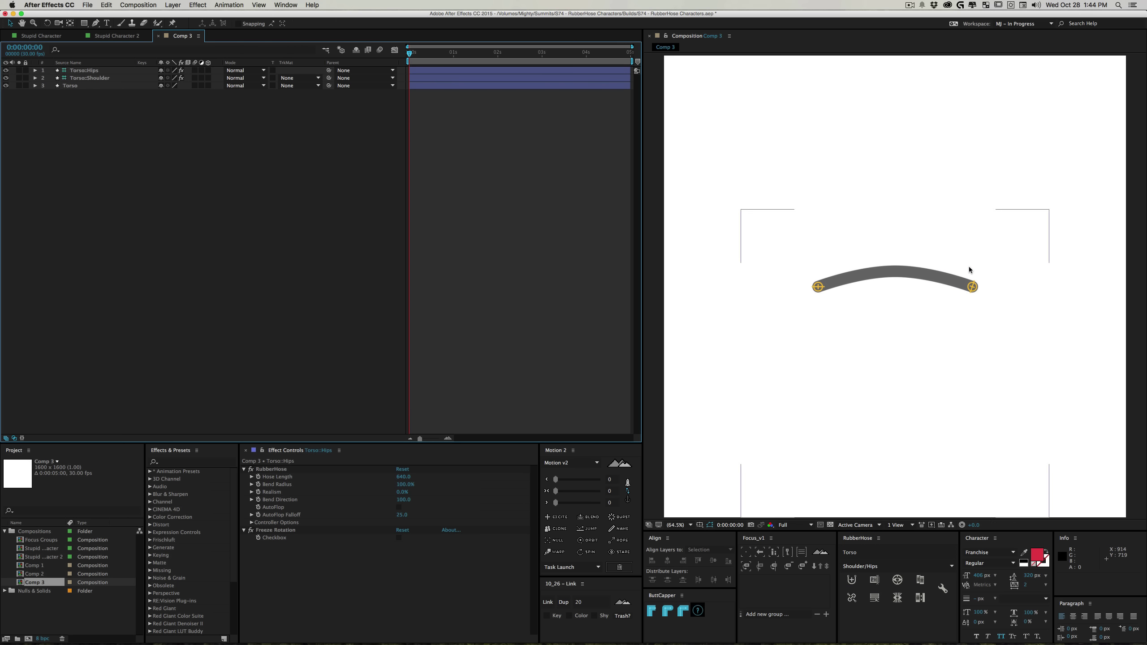
left_click_drag(972, 287, 819, 161)
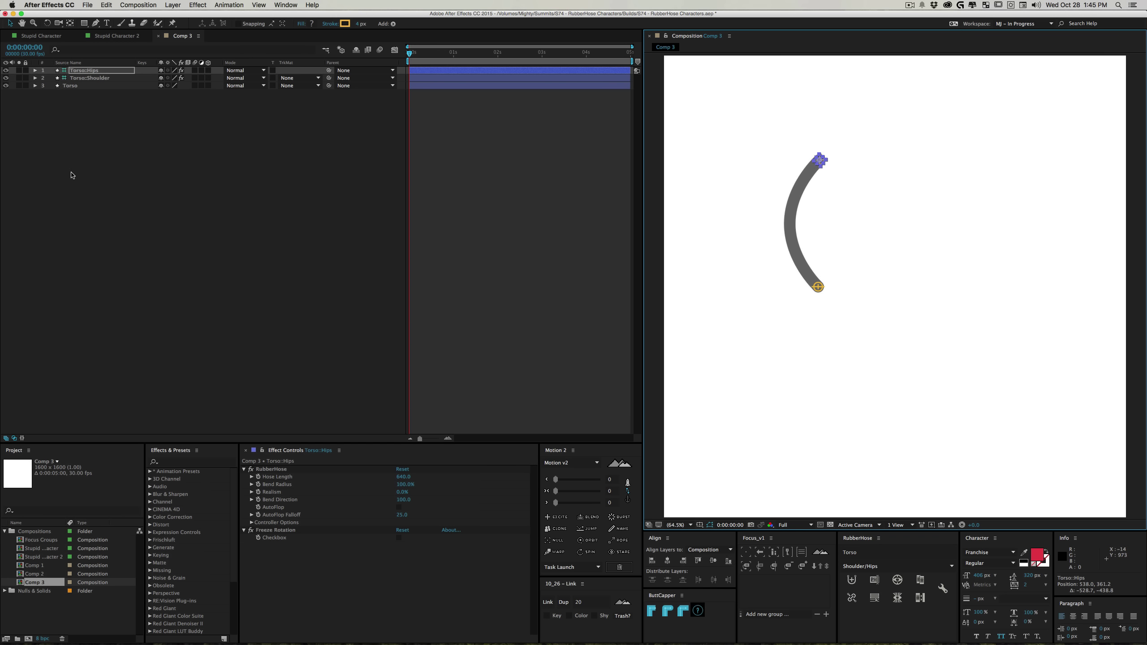
Reveal the expressions on all three Torso layers, look through them including the Outer Radius expression, and collapse the layers again
key("super+a")
key("e")
key("e")
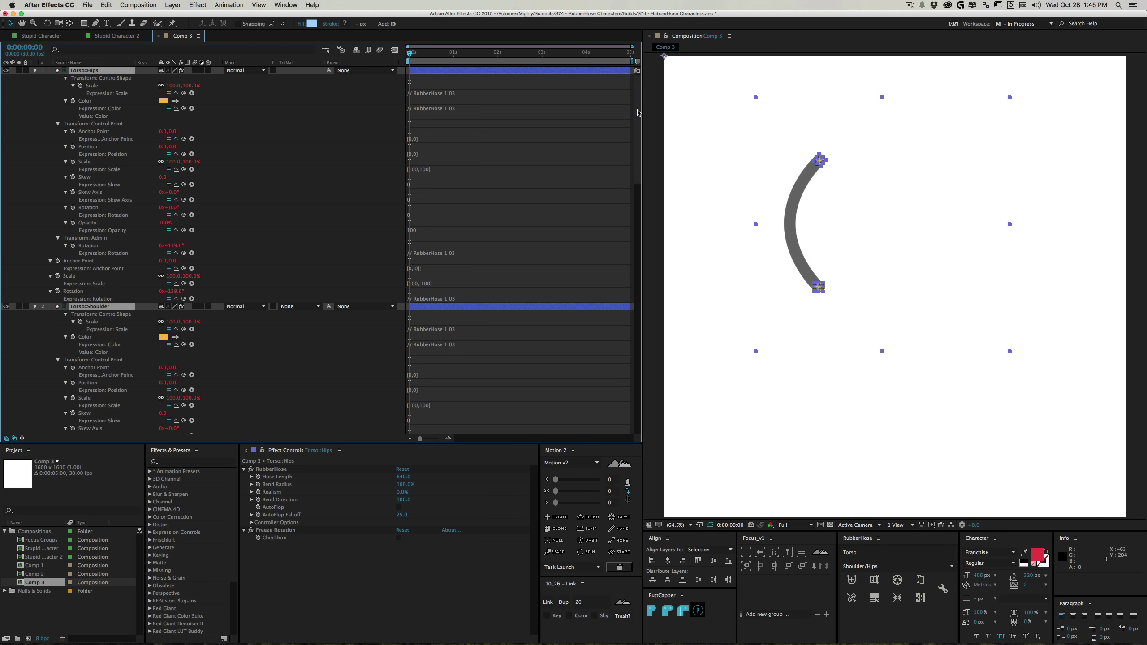
left_click_drag(639, 102, 623, 383)
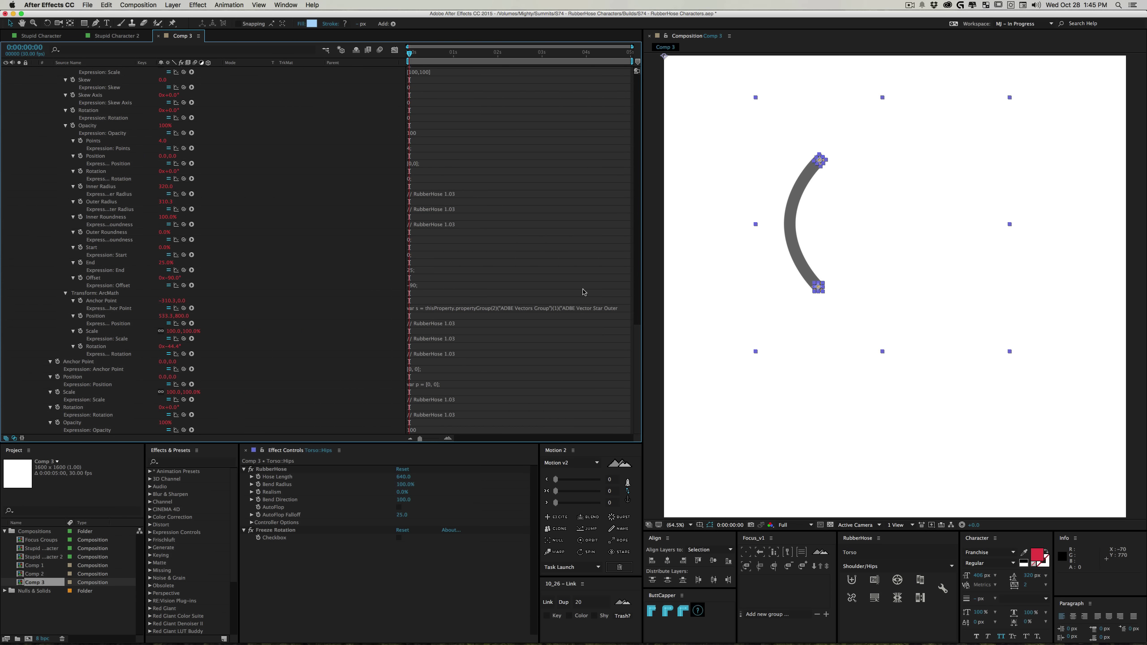
left_click(435, 210)
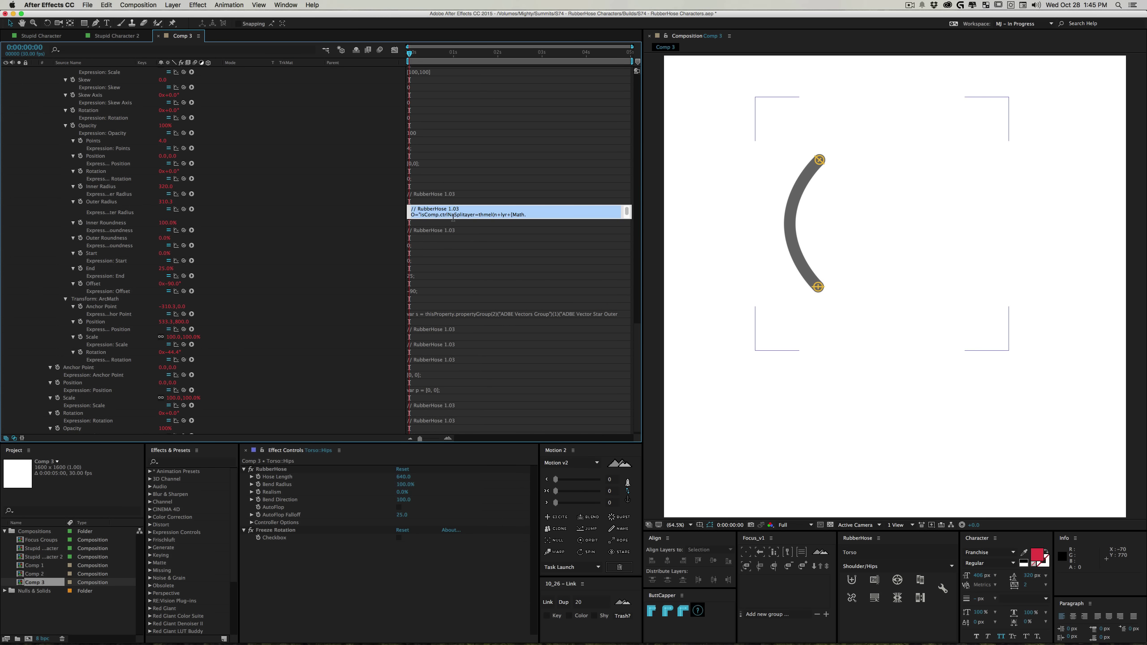
left_click_drag(454, 239, 455, 213)
scroll(276, 204, "up", 10)
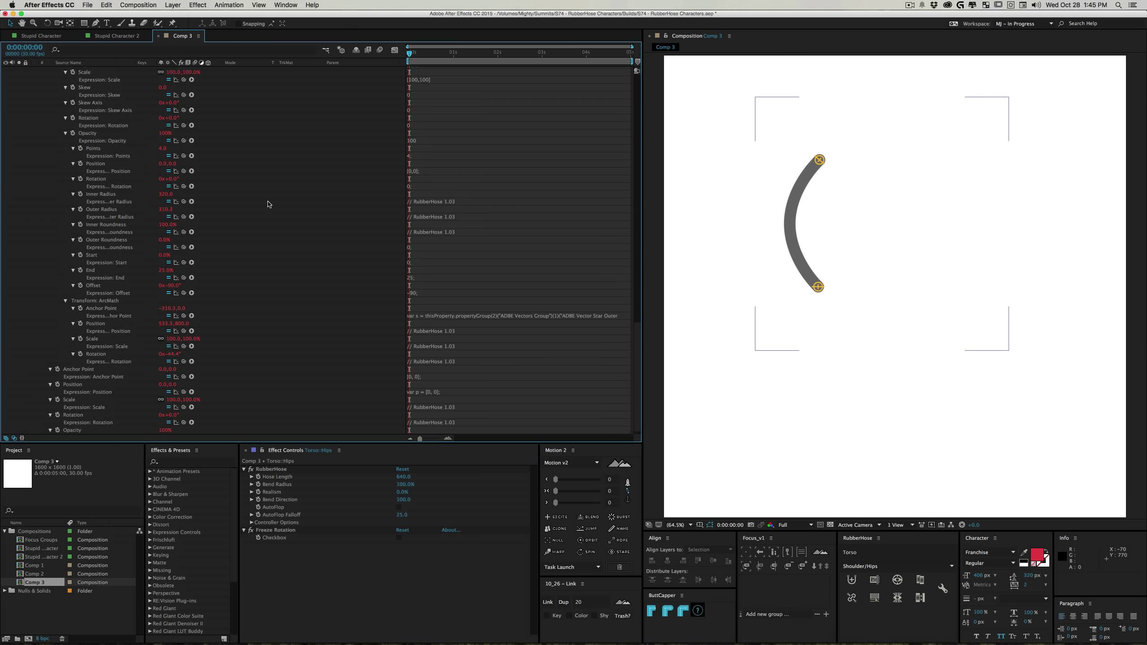
left_click(35, 71)
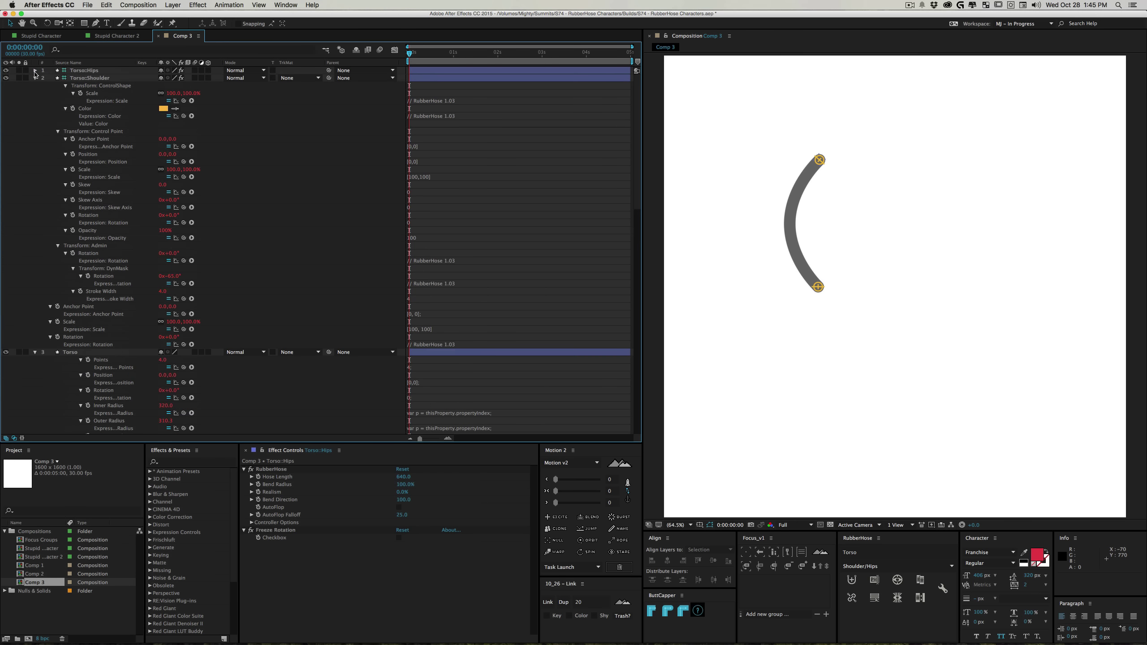
left_click(36, 78)
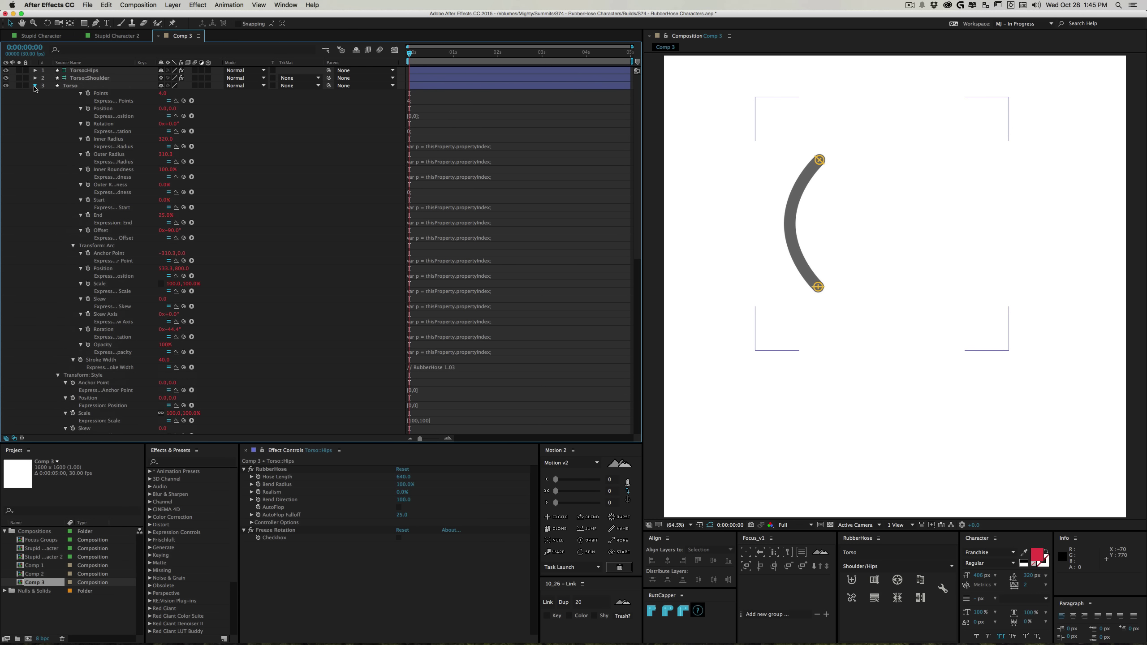
left_click(35, 86)
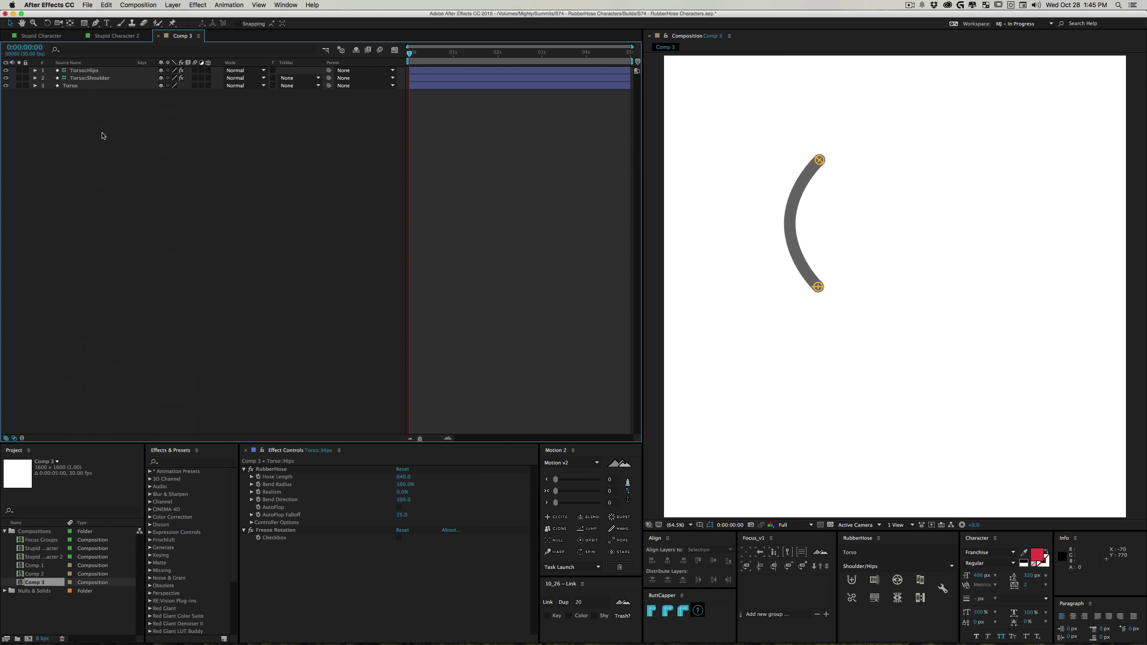
Move the Hips controller to about 554, 487 and reveal the effects applied to the three Torso layers
left_click(819, 162)
left_click_drag(801, 256, 824, 199)
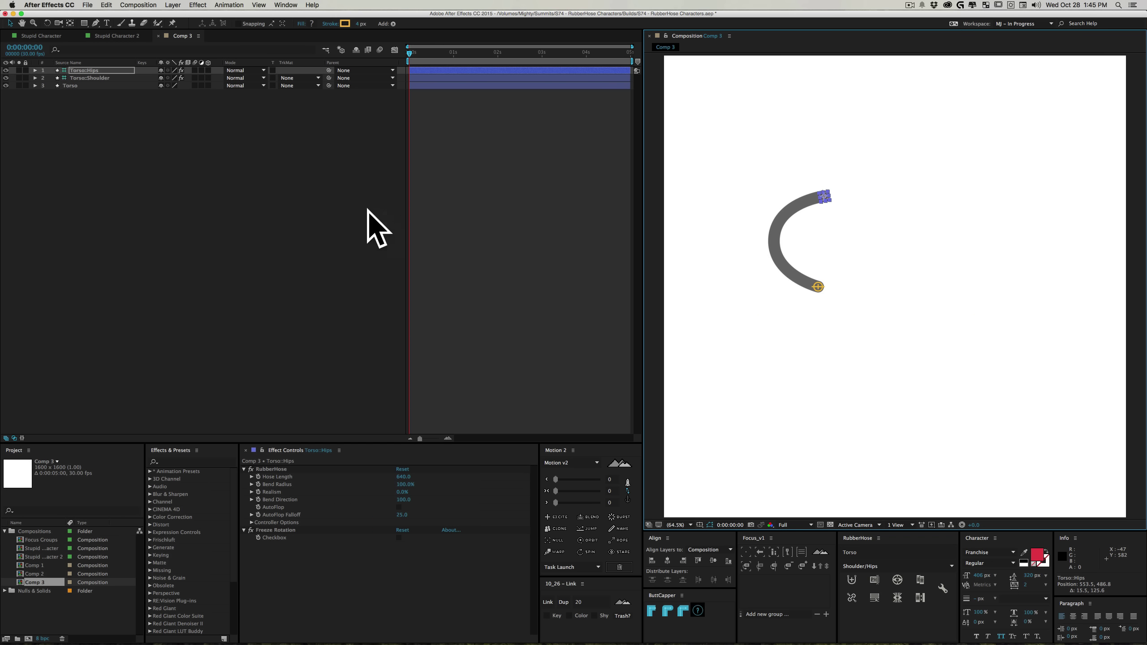
left_click_drag(168, 147, 95, 82)
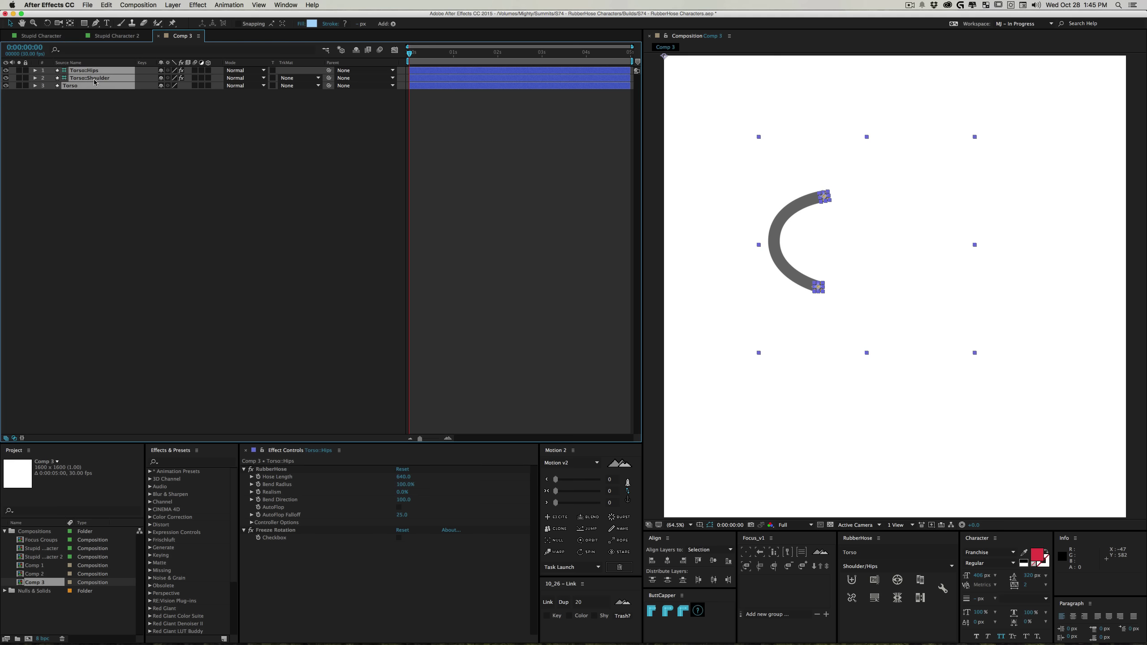
key("e")
key("e")
key("e")
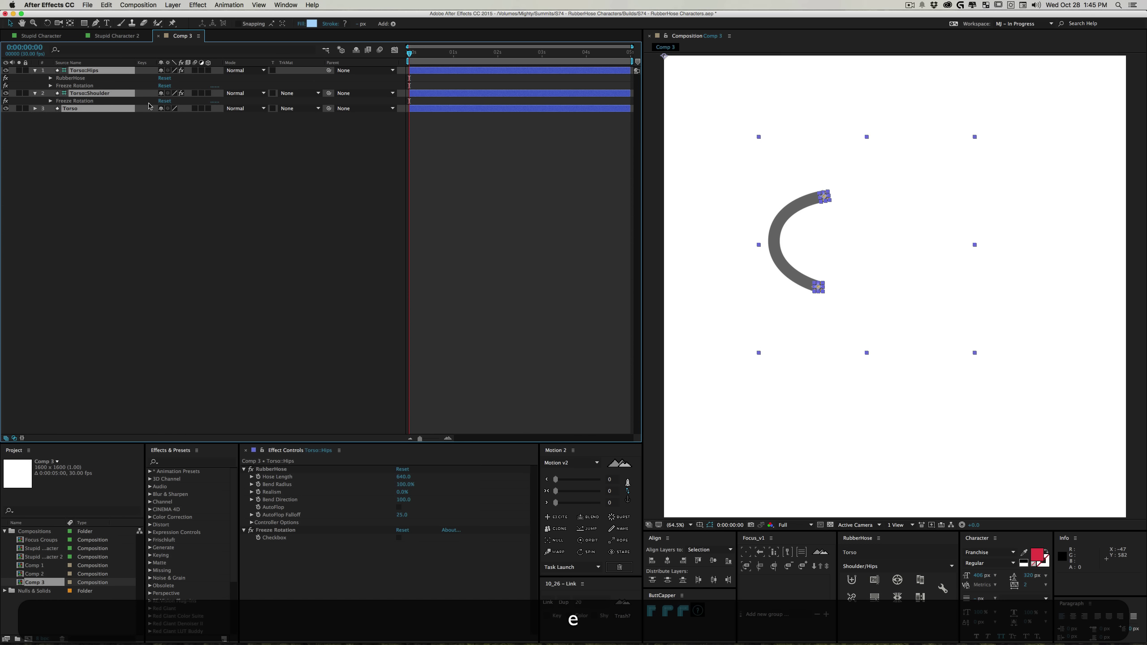
Test how the hose bends by moving the Hips controller closer to and farther from the Shoulder controller
left_click(212, 185)
left_click(825, 198)
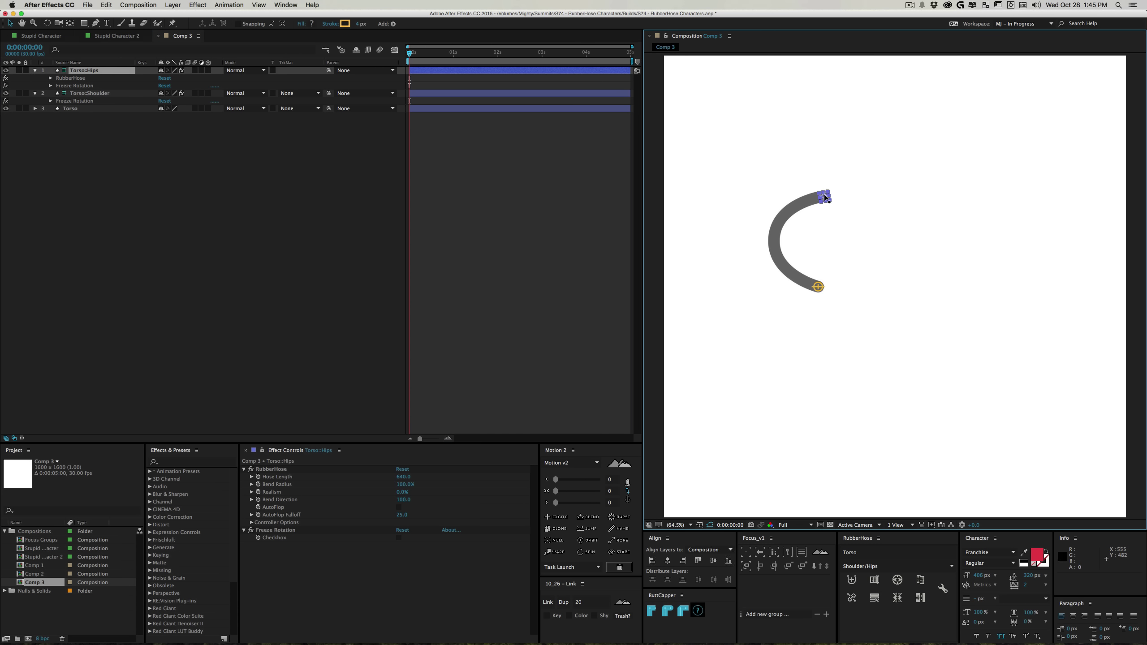
left_click_drag(825, 198, 817, 165)
left_click_drag(882, 274, 823, 151)
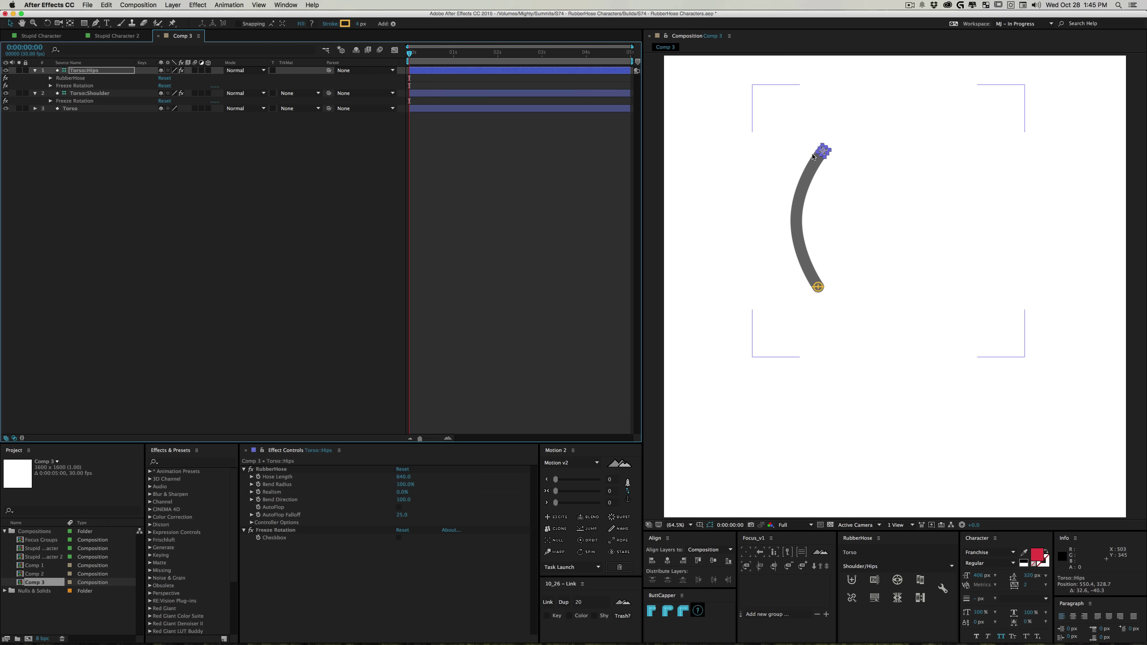
left_click_drag(822, 151, 813, 225)
left_click_drag(817, 128, 815, 146)
Delete all three Torso hose layers from Comp 3
left_click_drag(108, 193, 45, 65)
key("BackSpace")
key("BackSpace")
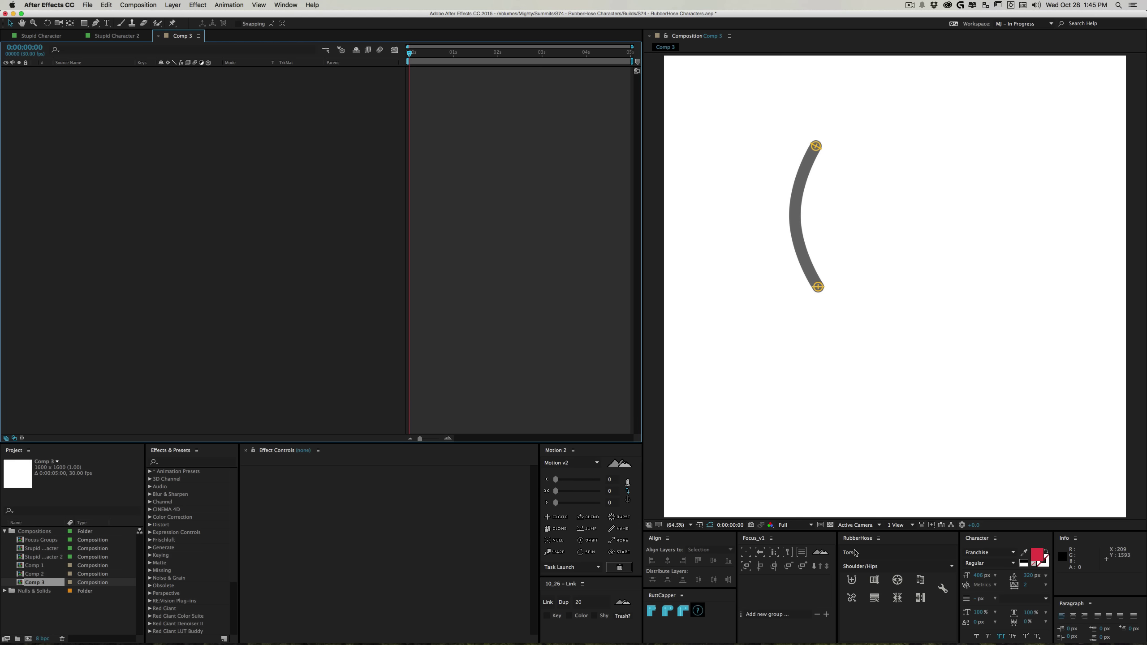
Add a Crown/Head controller pair in the RubberHose settings and apply the settings
left_click(942, 589)
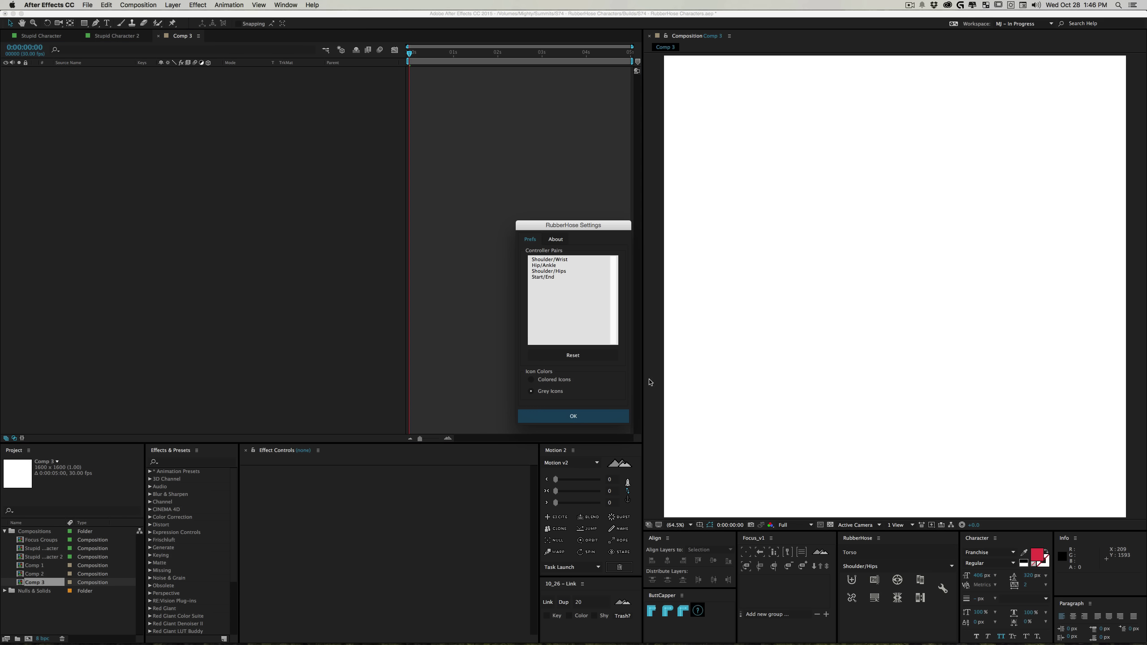
left_click(568, 357)
left_click(564, 279)
key("Return")
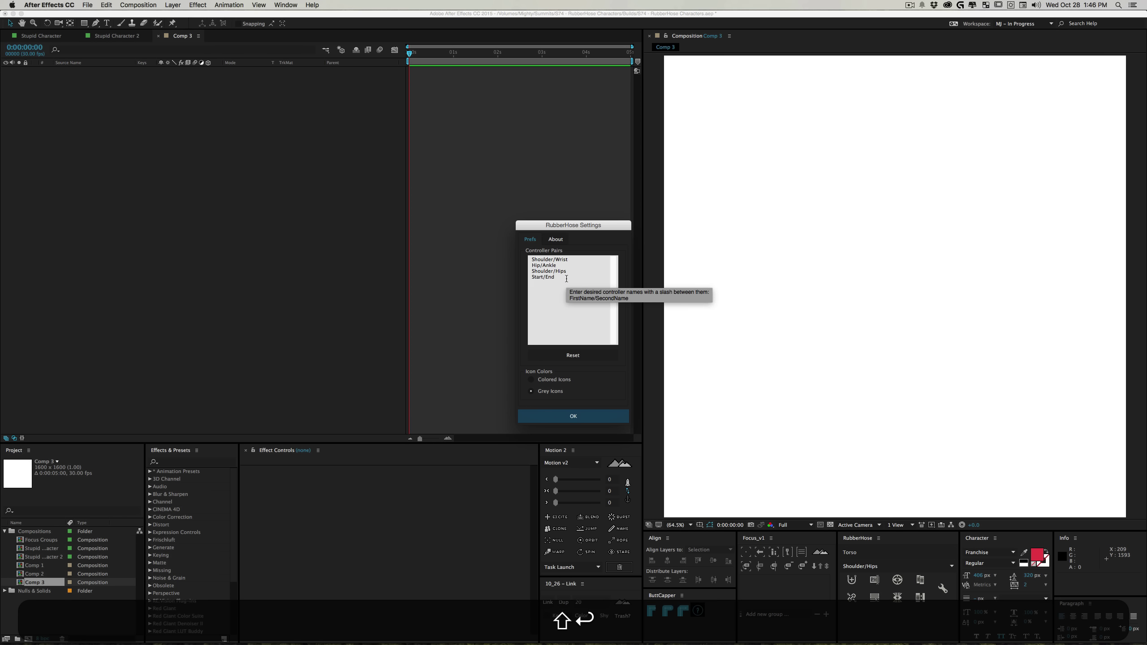
type("Crown/Head")
left_click(582, 411)
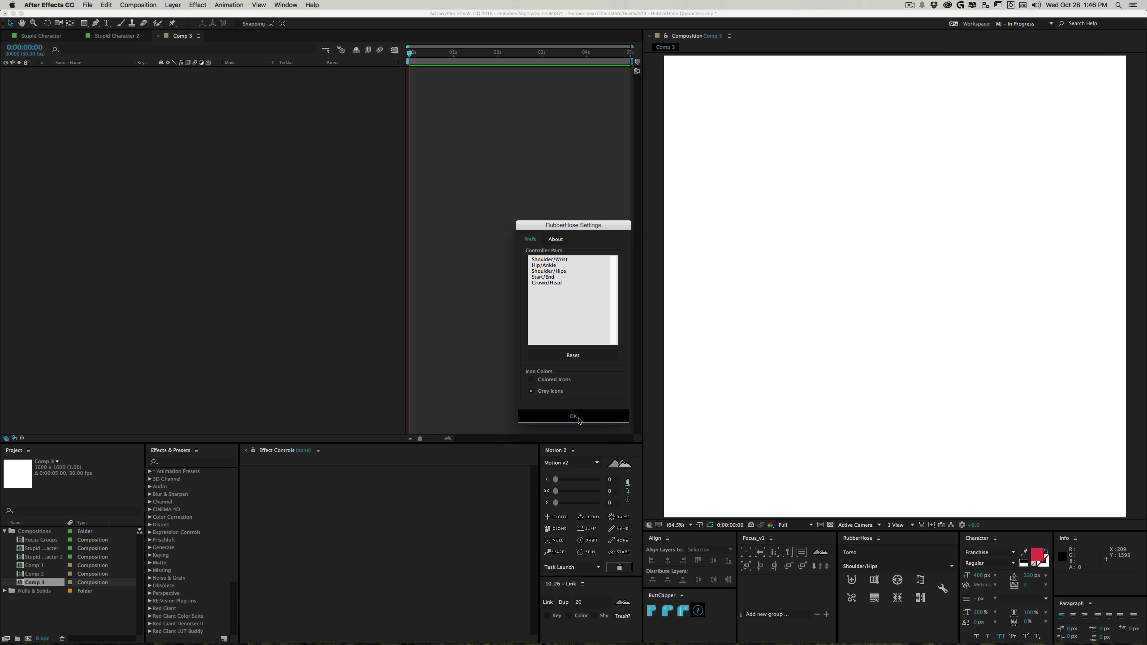
Review the controller pairs available for naming a new hose
left_click(952, 566)
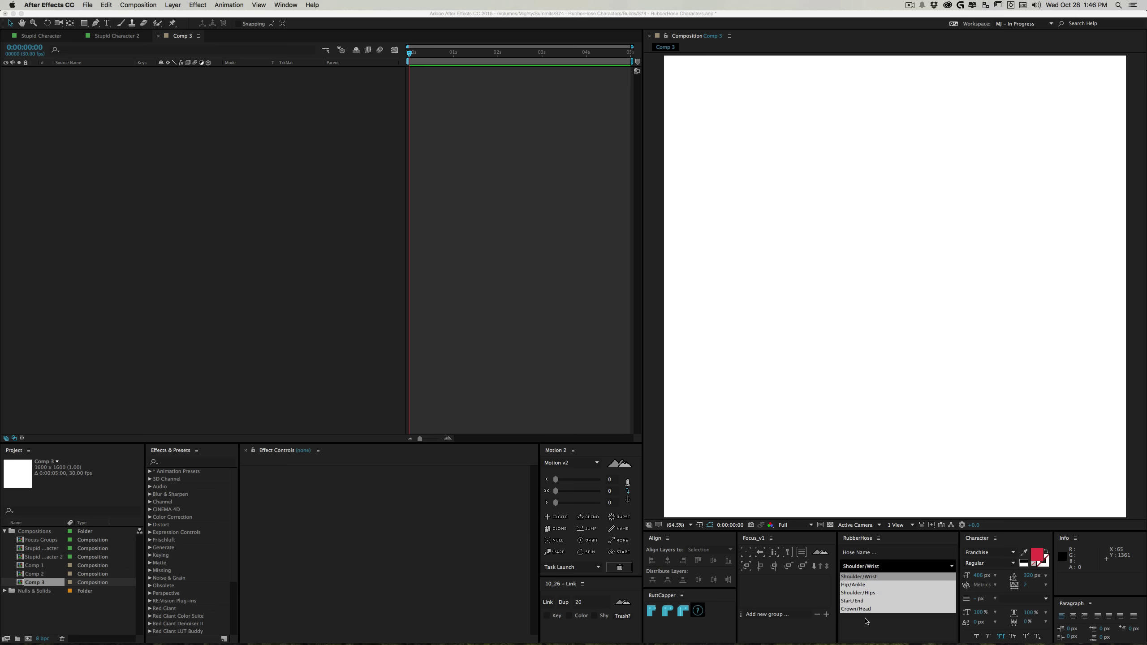
left_click(866, 607)
left_click(861, 568)
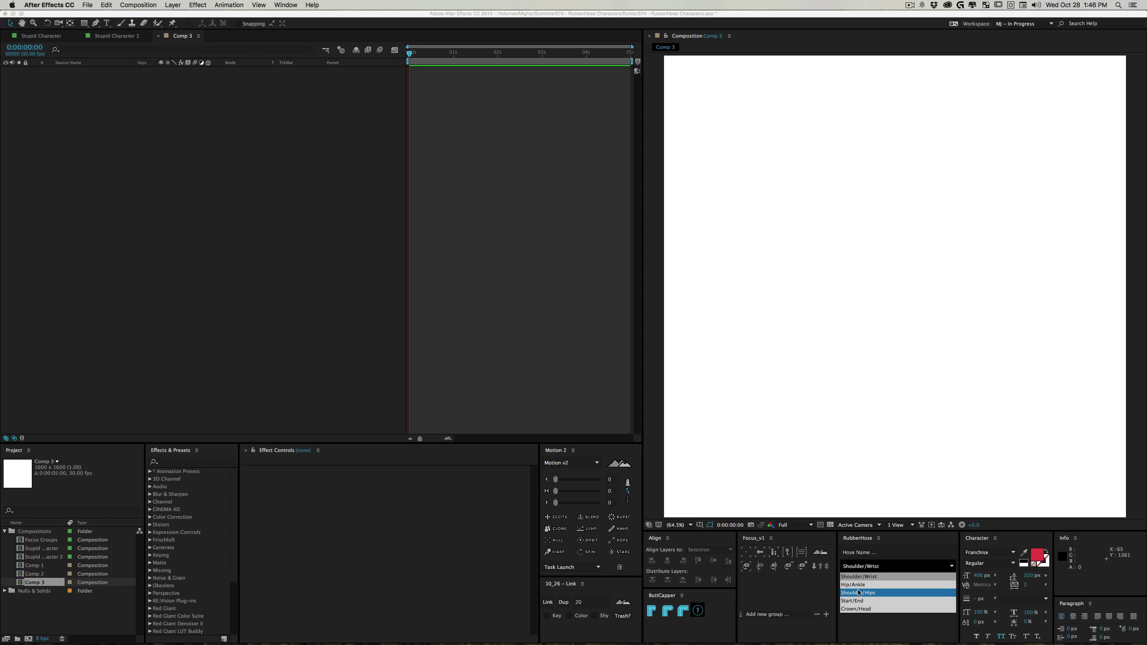
left_click(860, 619)
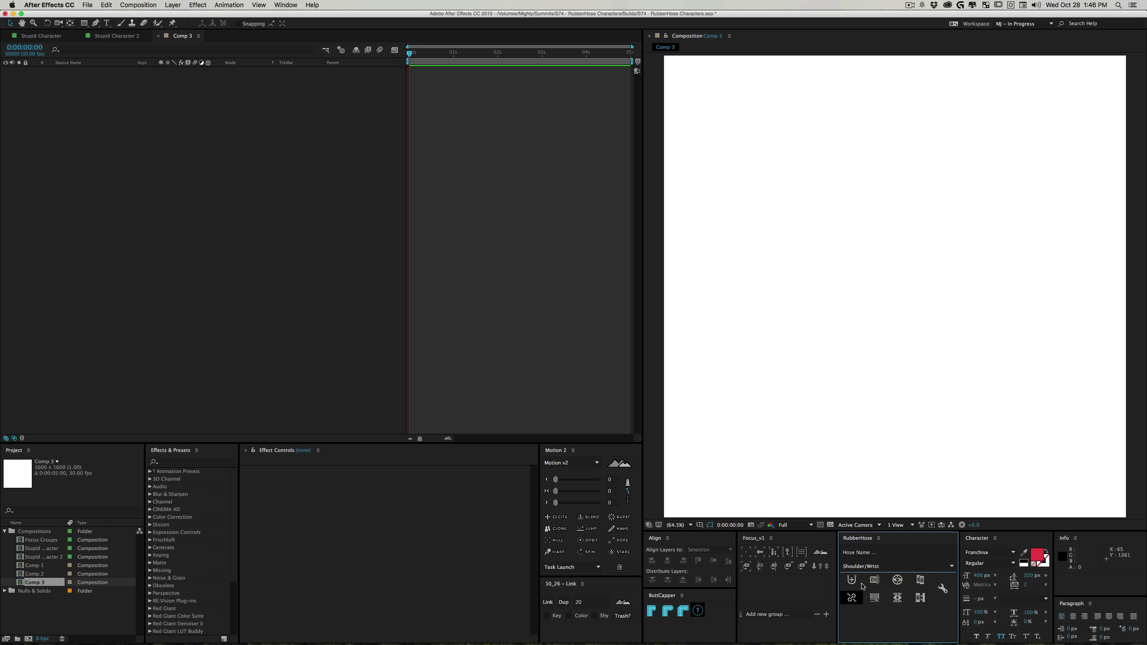
left_click(860, 555)
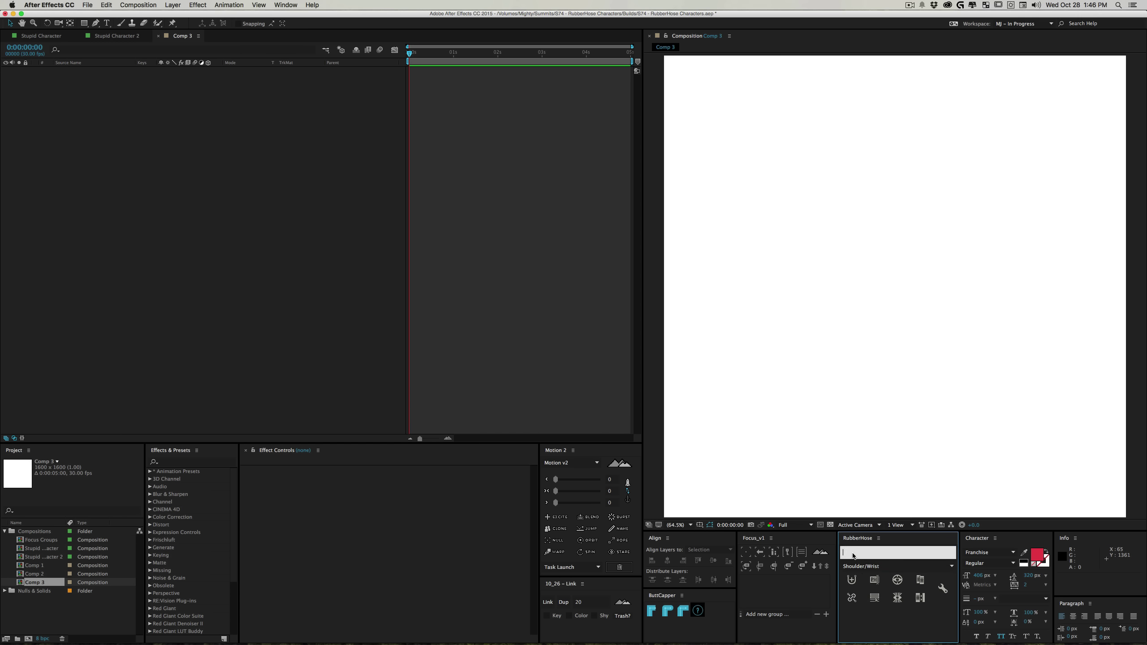
left_click(165, 226)
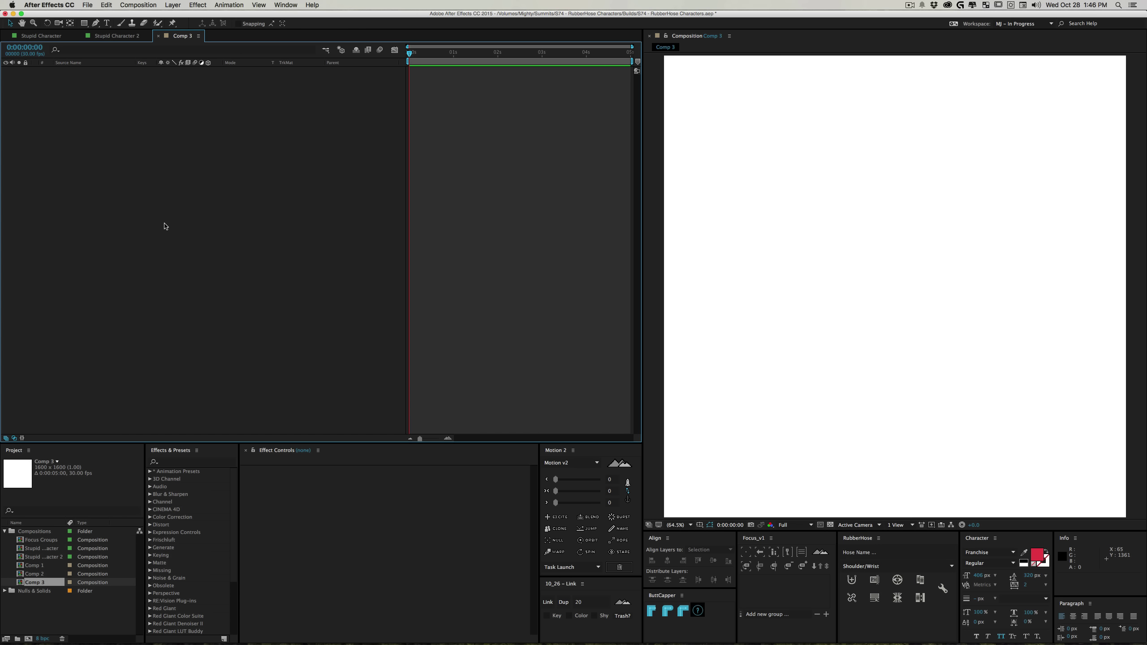
Create a new RubberHose named Torso with the Shoulder/Hips controller pair
left_click(849, 553)
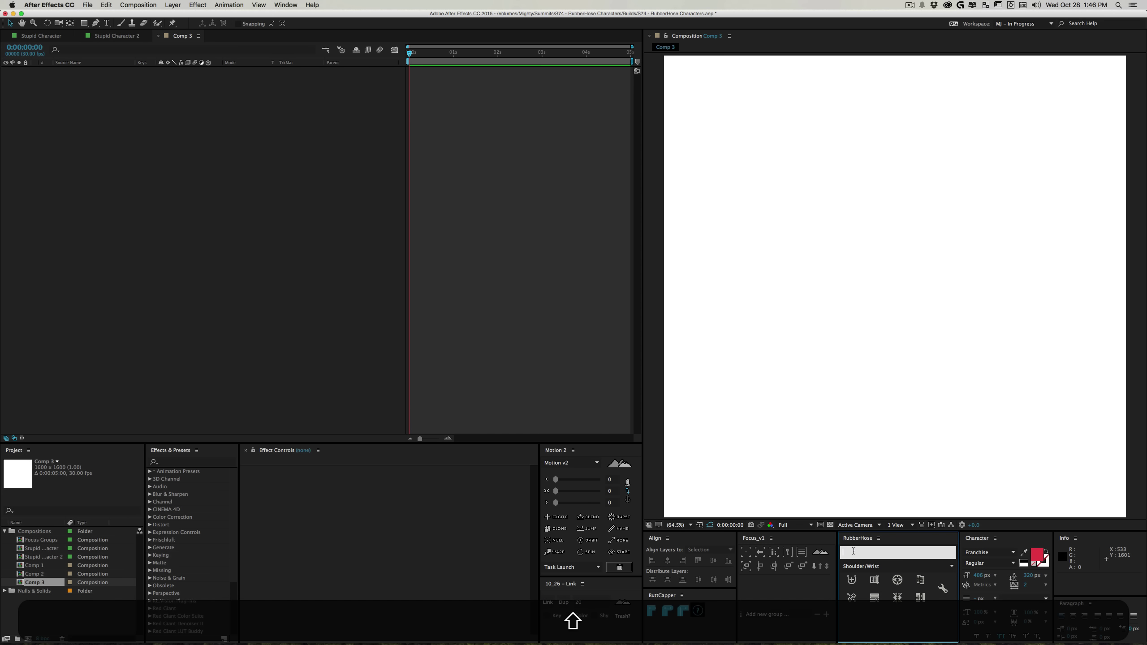
type("Torso")
left_click(863, 566)
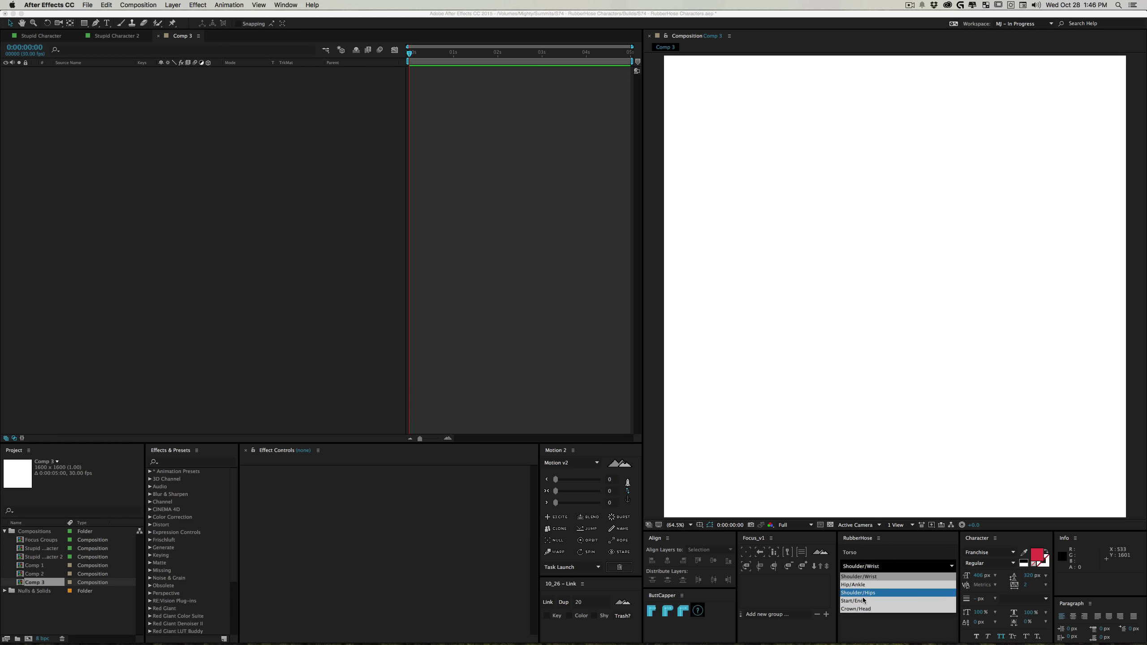
left_click(854, 593)
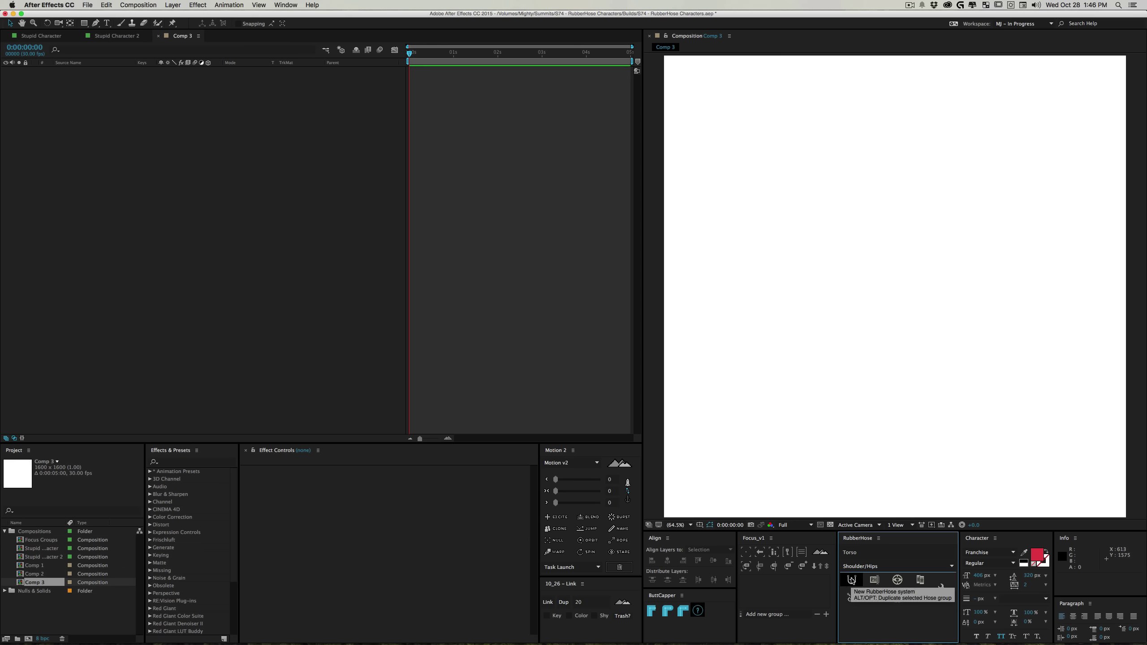
left_click(853, 580)
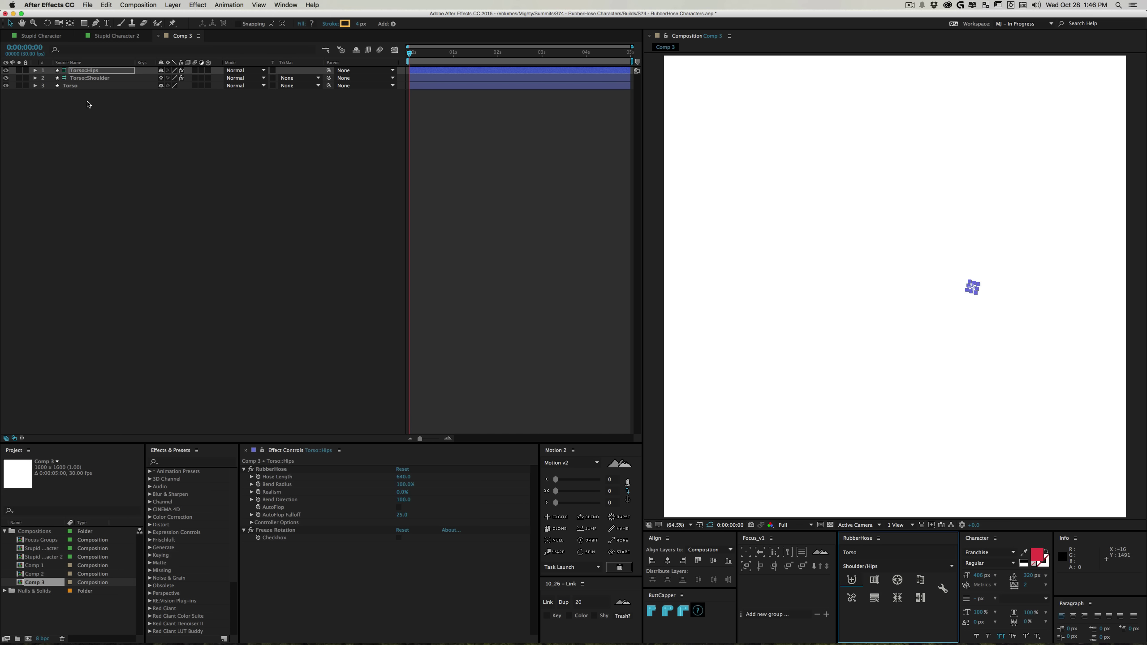
Examine the new hose by selecting its Torso layer and all three of its layers in Comp 3
left_click(121, 117)
left_click(49, 85)
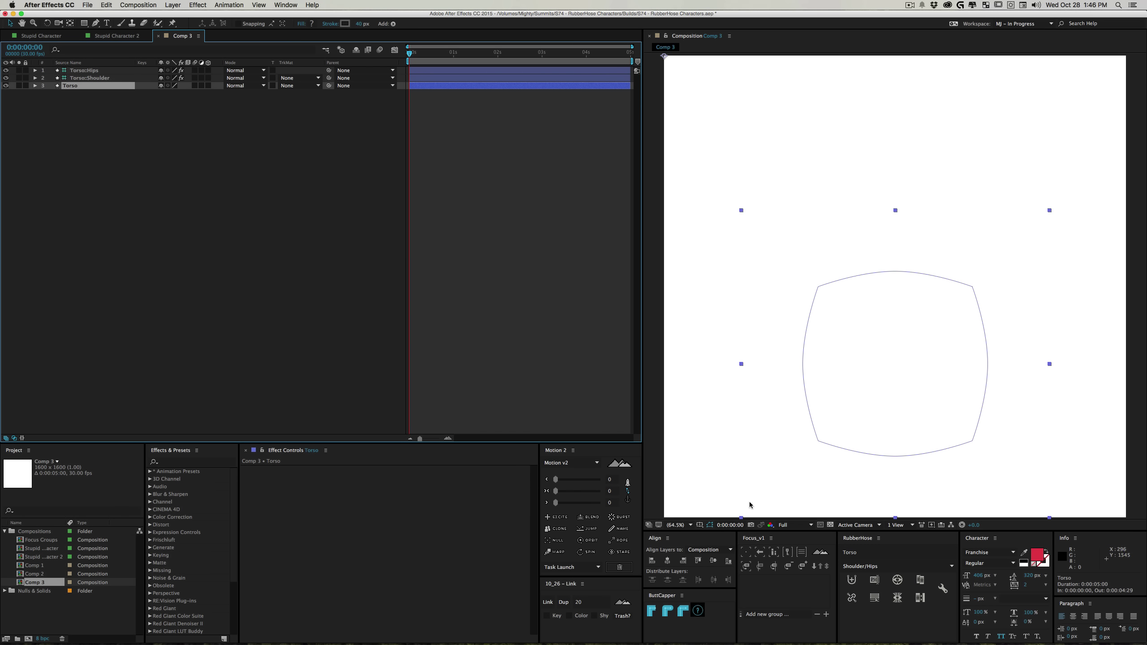
left_click_drag(159, 144, 65, 5)
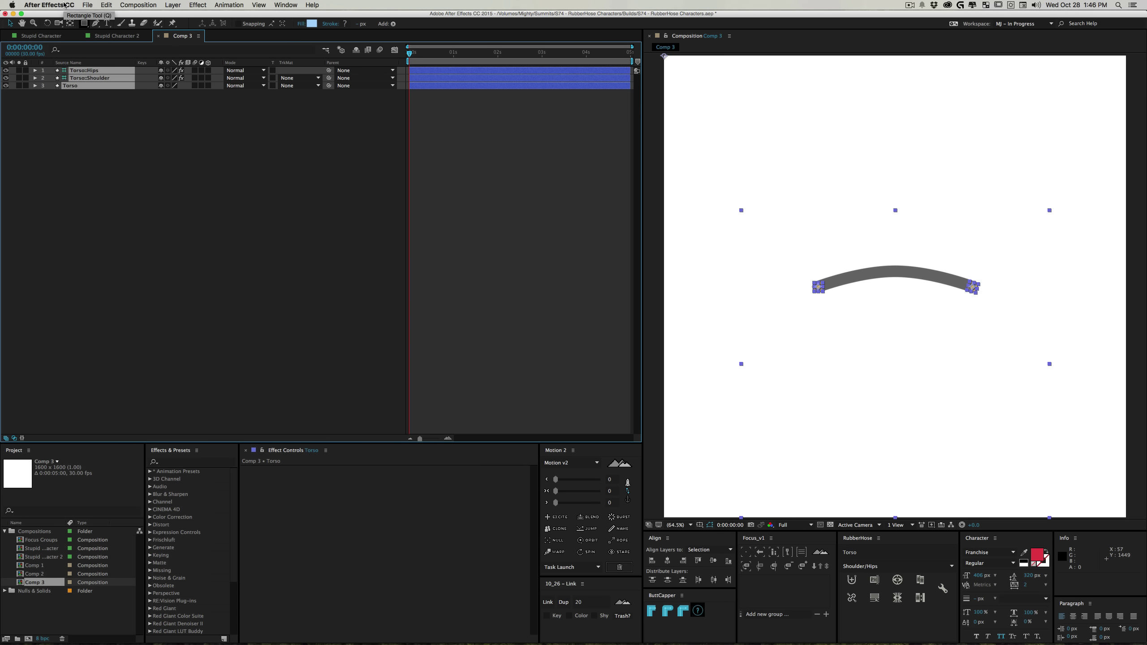
left_click(230, 181)
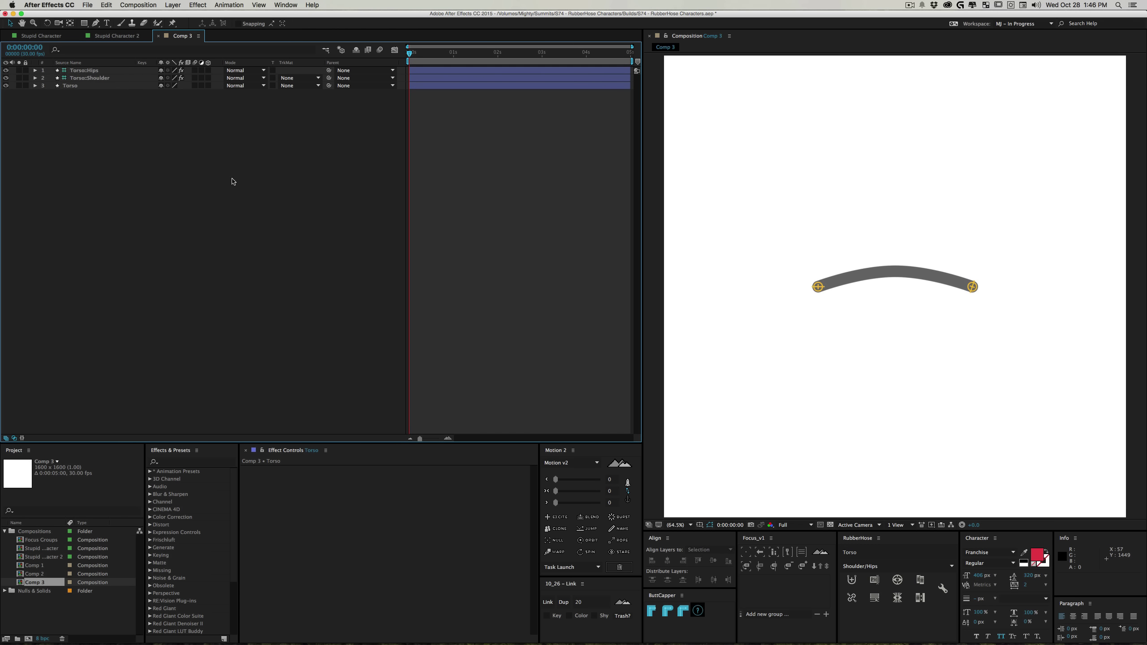
Stand the hose upright with the Shoulder controller at about 752, 535 and the Hips controller below it at about 741, 1031
left_click(973, 287)
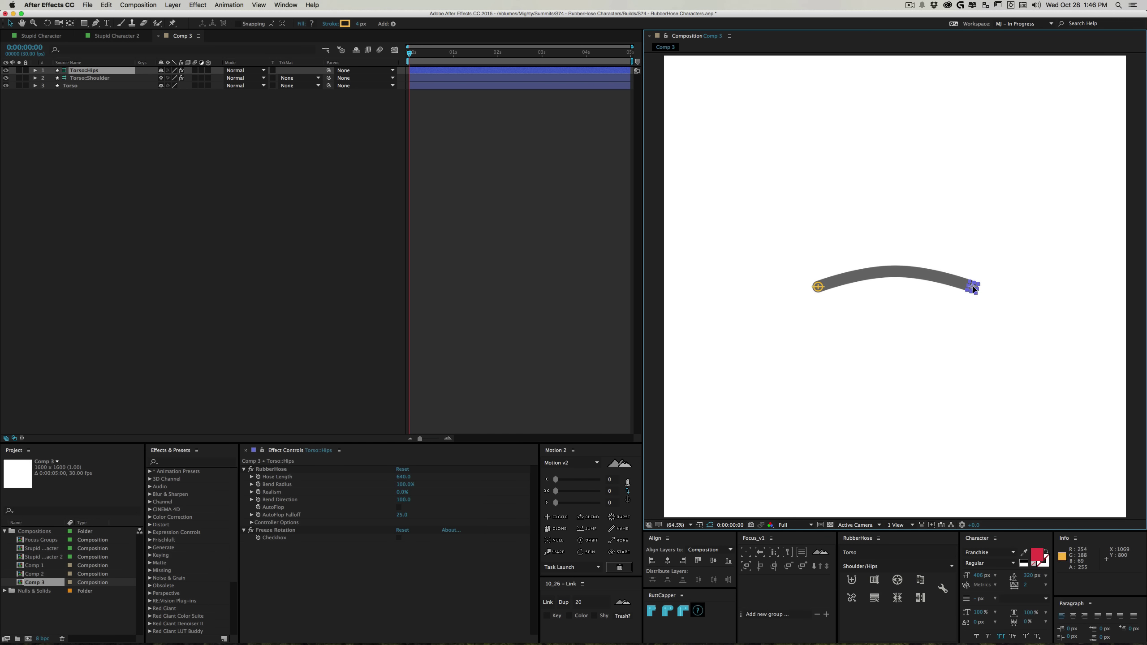
left_click_drag(973, 288, 892, 353)
left_click(832, 297)
left_click(817, 286)
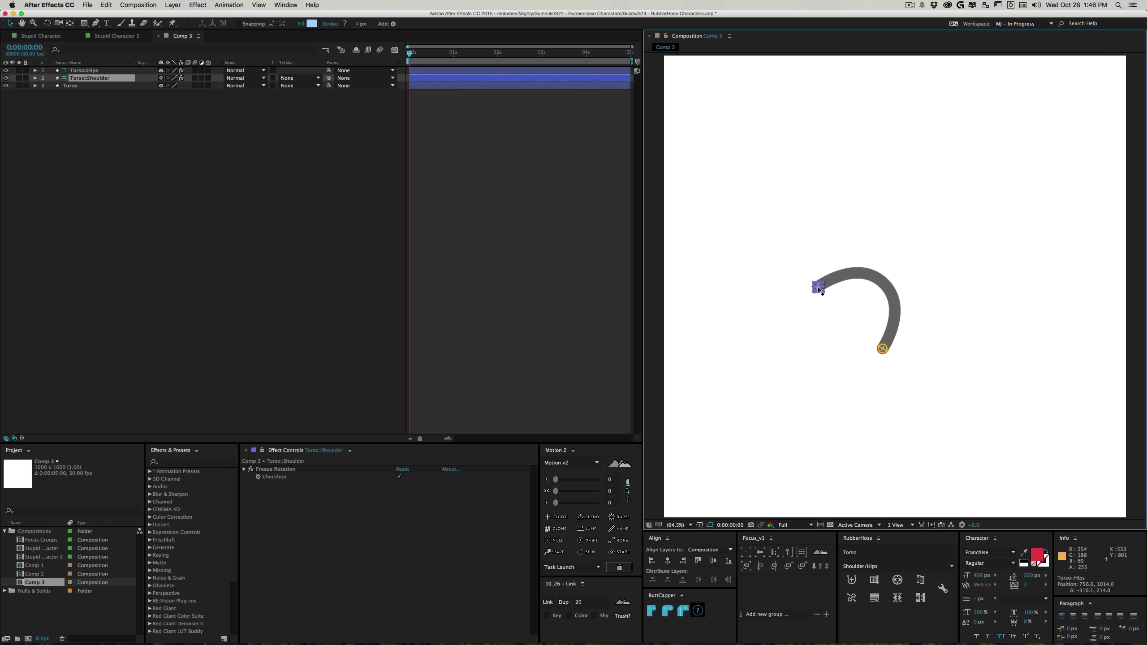
left_click_drag(817, 286, 885, 213)
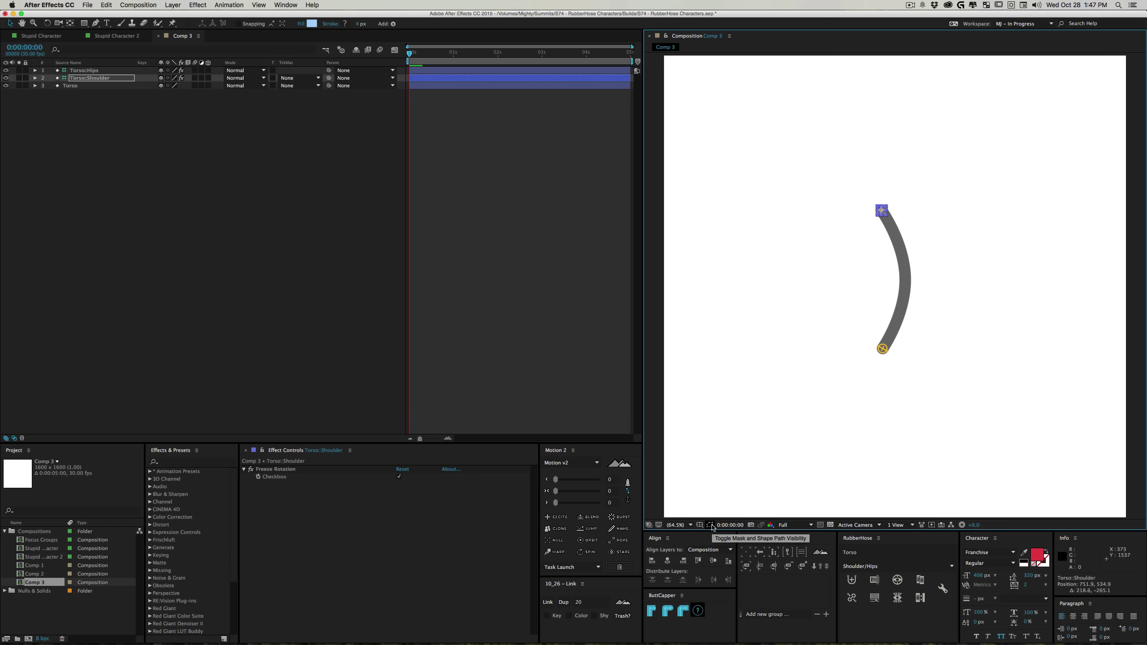
mouse_move(885, 351)
left_mouse_down()
mouse_move(933, 359)
mouse_move(878, 355)
left_mouse_up()
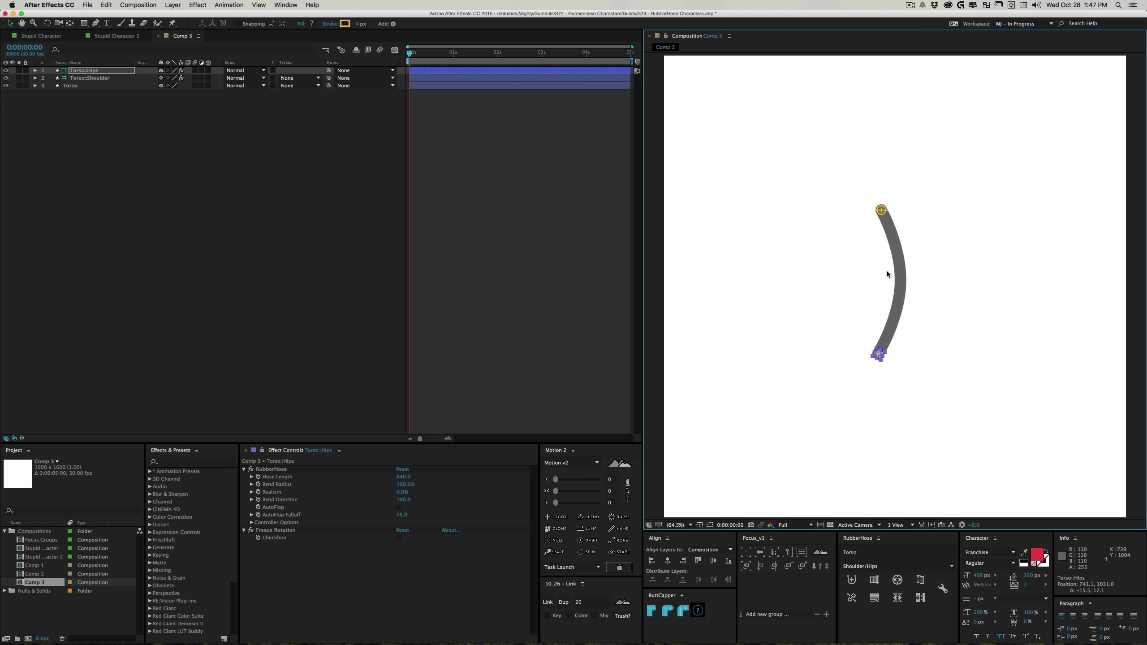
Set the Bend Direction of the Torso hose to -100 in the Hips controller's RubberHose effect
left_click(55, 105)
left_click(91, 86)
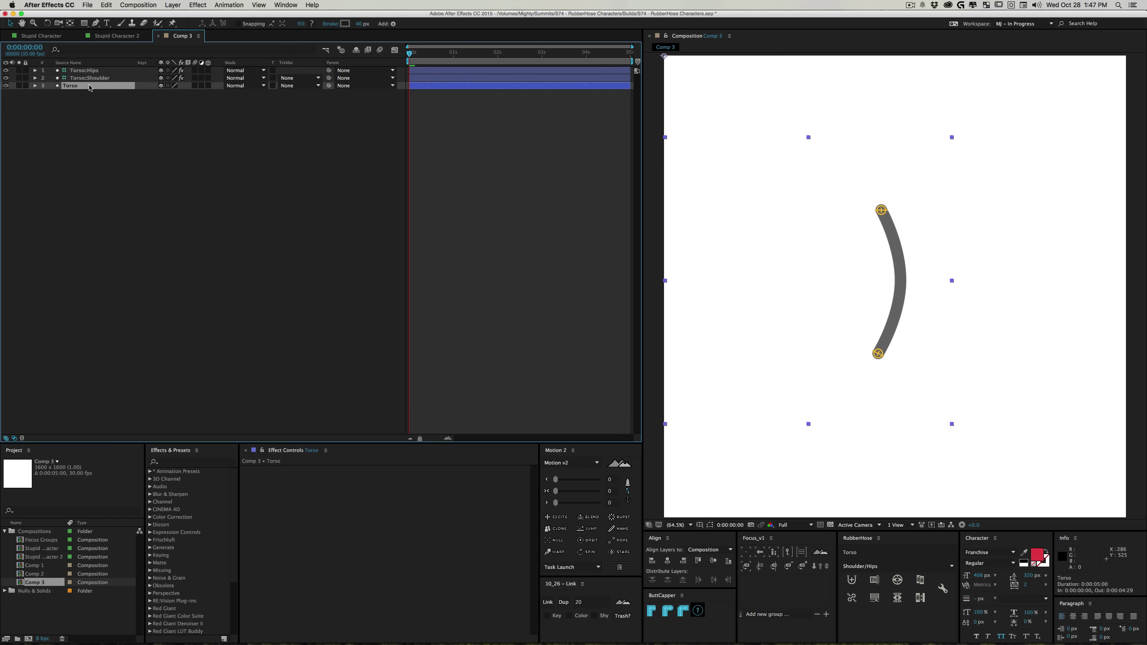
left_click(90, 79)
left_click(85, 71)
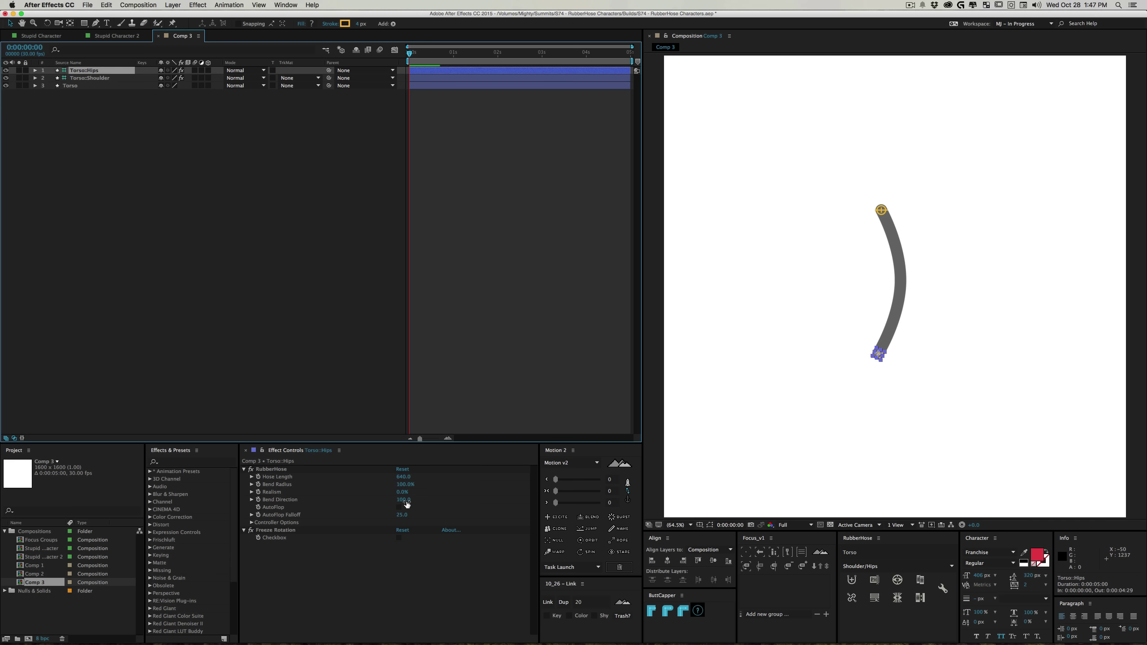
left_click_drag(406, 504, 283, 500)
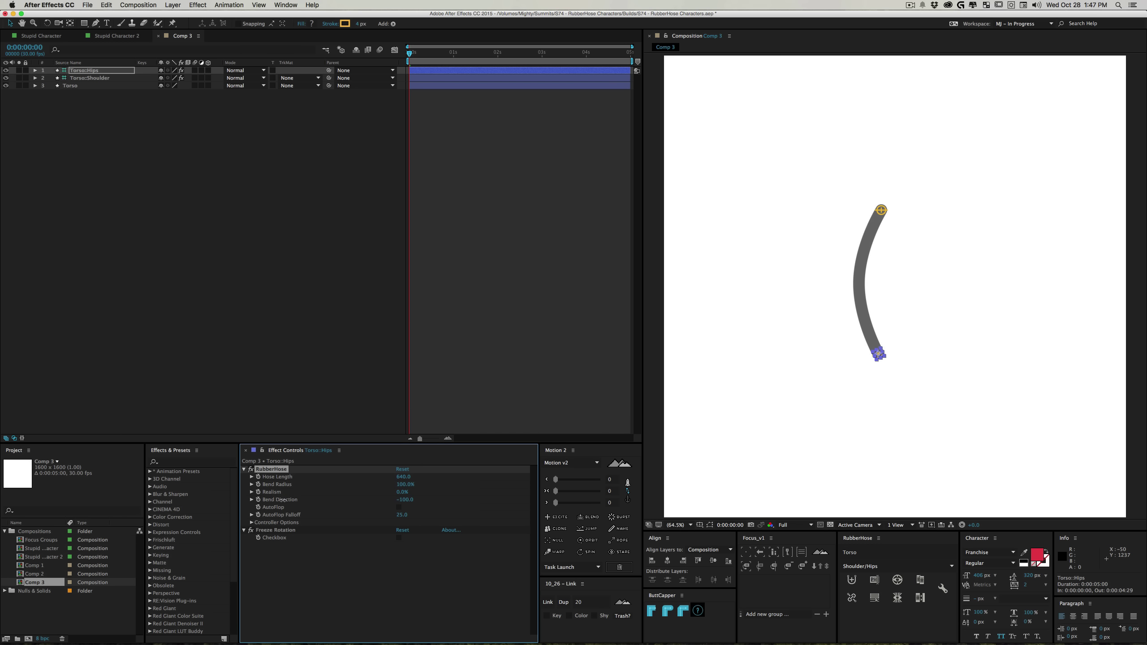
Move the Torso hose's Shoulder controller to about 775, 543
left_click(270, 217)
mouse_move(882, 212)
left_mouse_down()
mouse_move(879, 305)
mouse_move(886, 191)
mouse_move(891, 260)
mouse_move(898, 204)
left_mouse_up()
left_click_drag(899, 279, 888, 213)
left_click(604, 163)
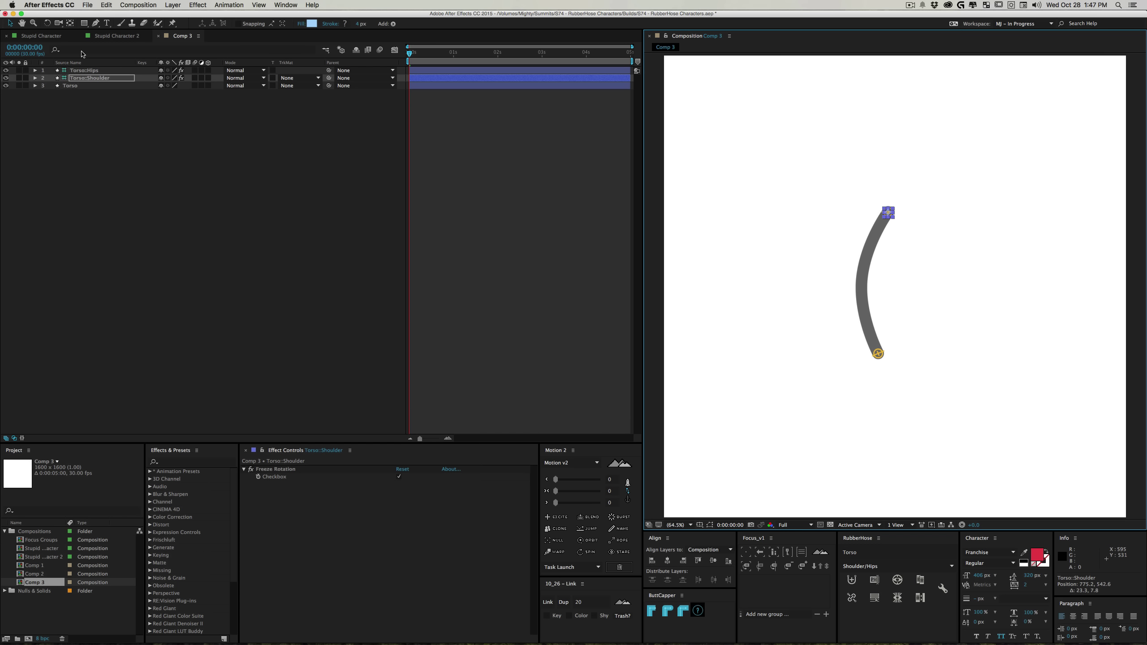
Shorten the Torso hose with its Hose Length value and raise the Hips controller to about 789, 902
left_click(90, 70)
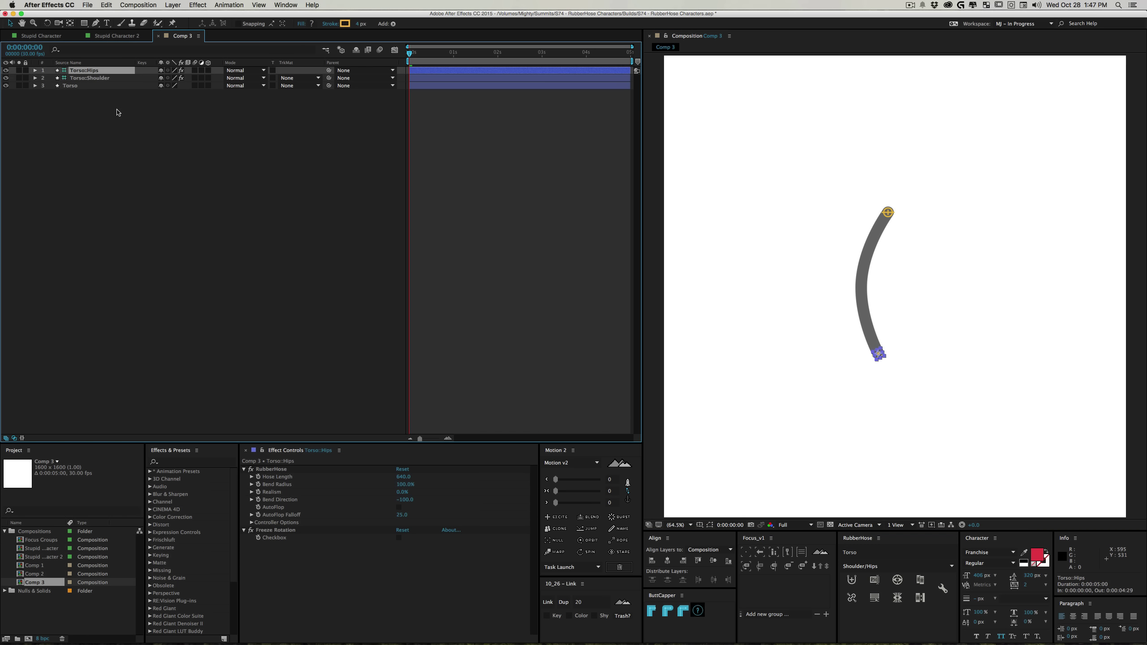
left_click(398, 477)
left_click_drag(387, 479, 389, 478)
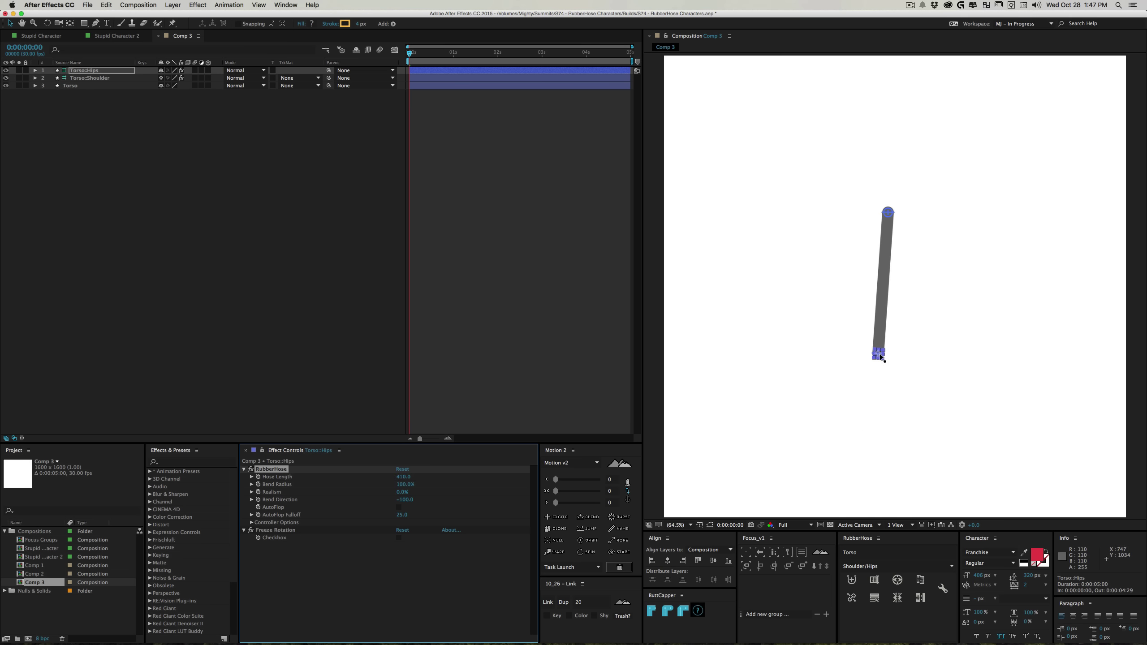
left_click_drag(878, 355, 894, 320)
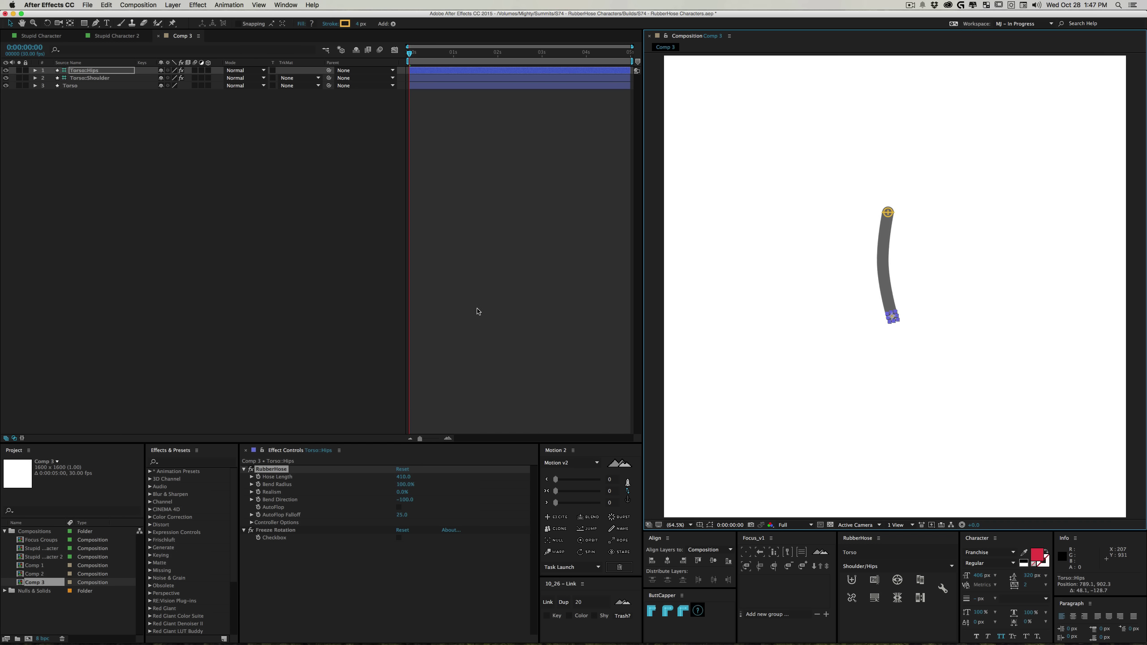
left_click(267, 236)
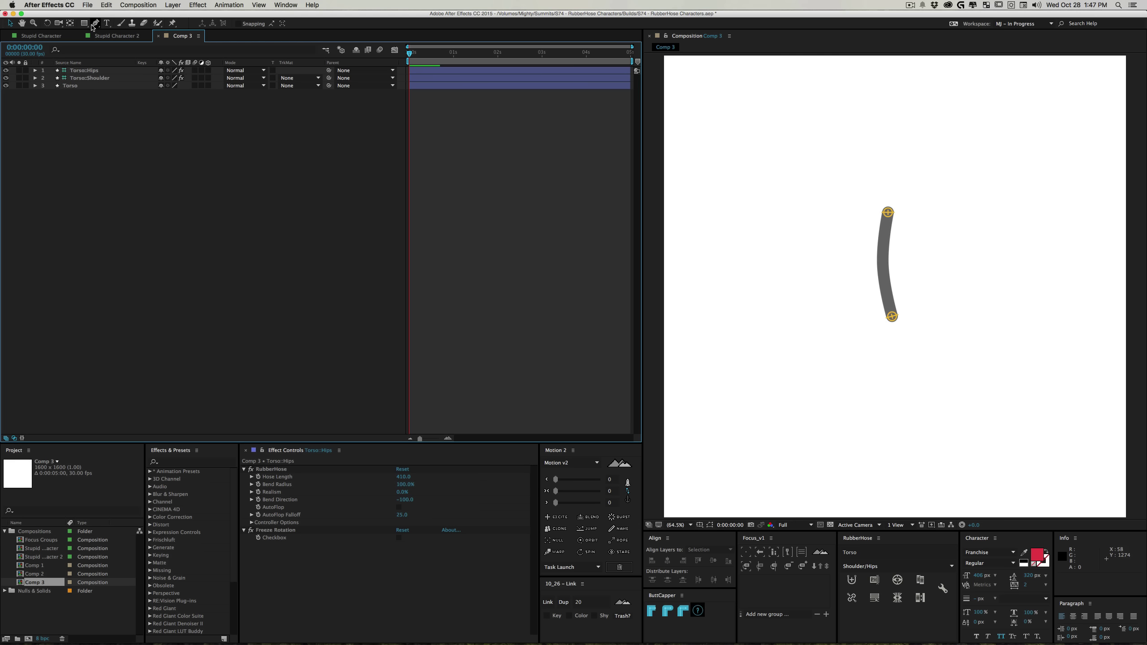
Draw a small blue-outlined square beside the torso hose at shoulder height and centre its anchor point
key("q")
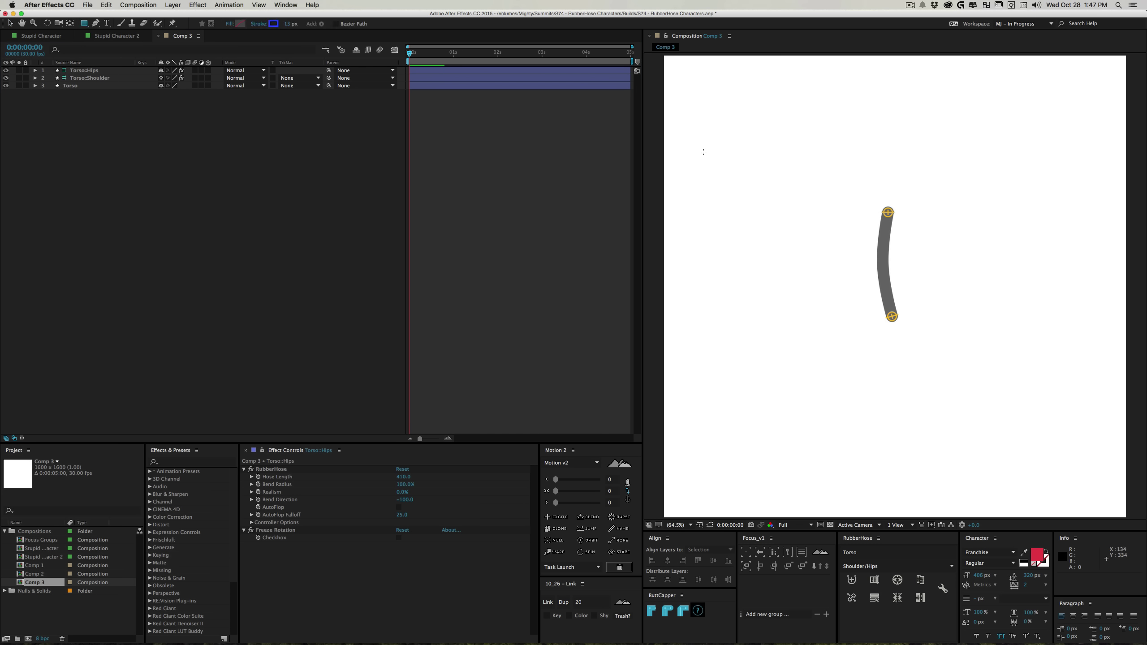
left_click_drag(702, 171, 752, 221)
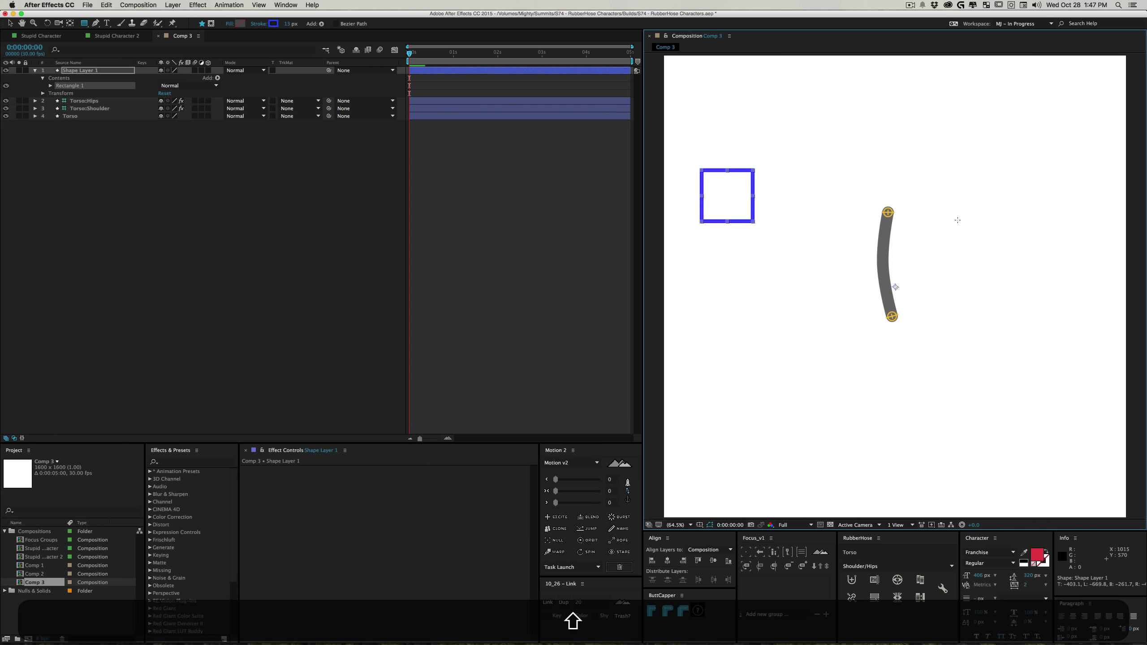
key("v")
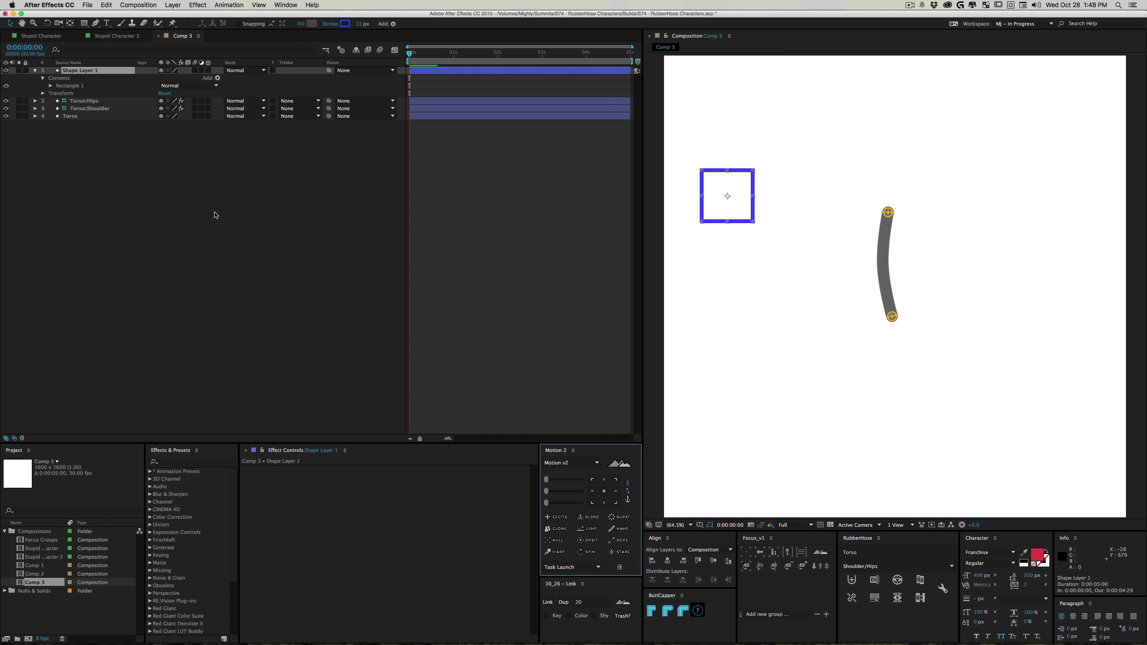
left_click(152, 132)
Duplicate the square twice, placing one copy level with the hips and the other straight below it near ground level
left_click(81, 71)
key("super+d")
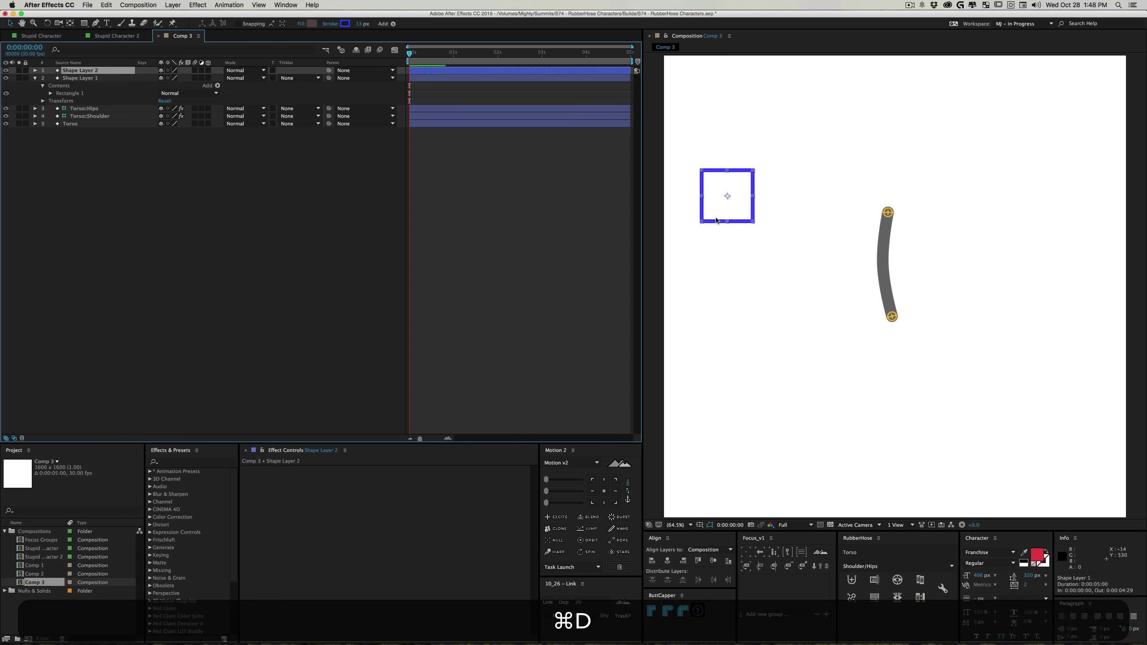
key("super+v")
left_click_drag(727, 217, 739, 472)
key("shift+super+d")
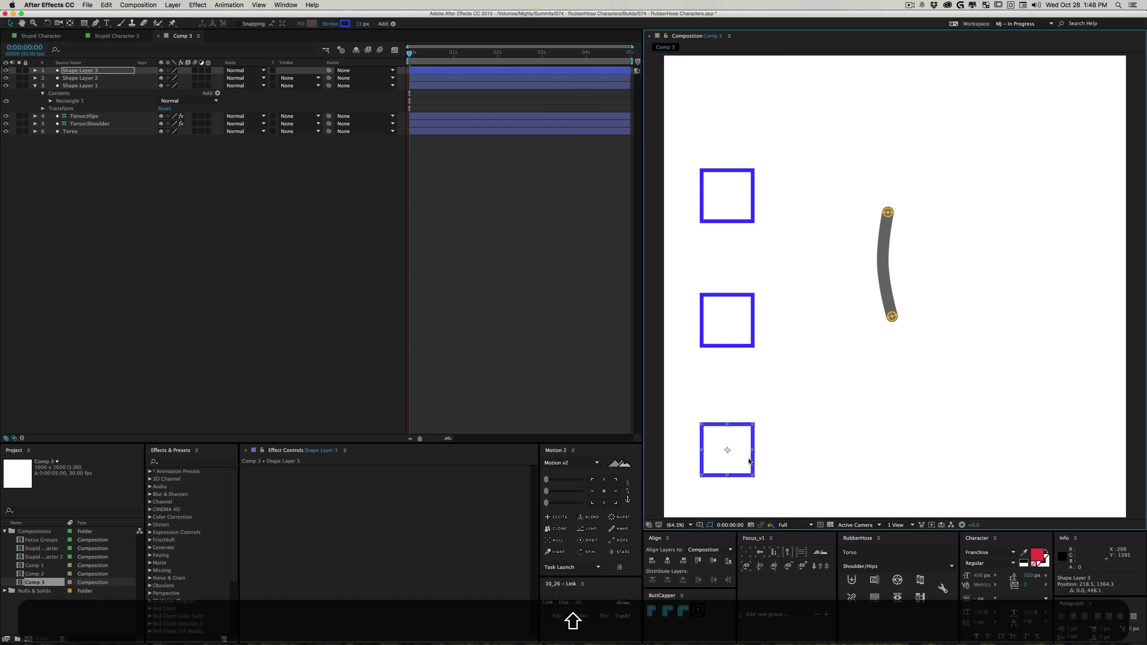
Rename the lowest square's layer as Ground Control
left_click(228, 261)
left_click(82, 70)
key("Return")
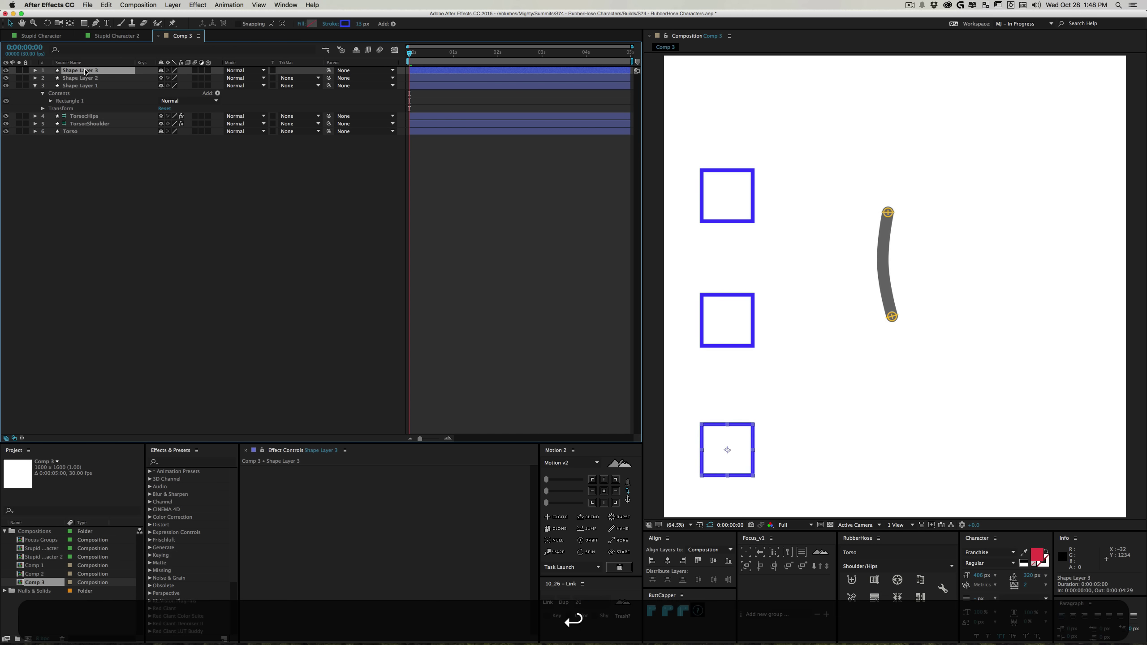
type("Ground Control")
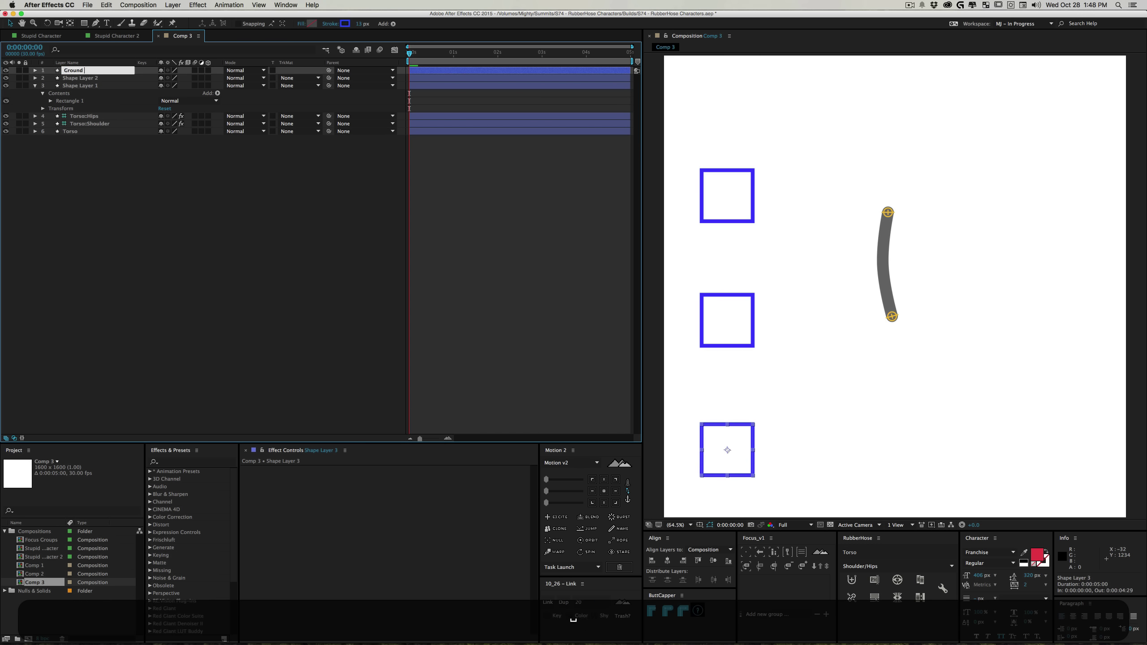
key("Return")
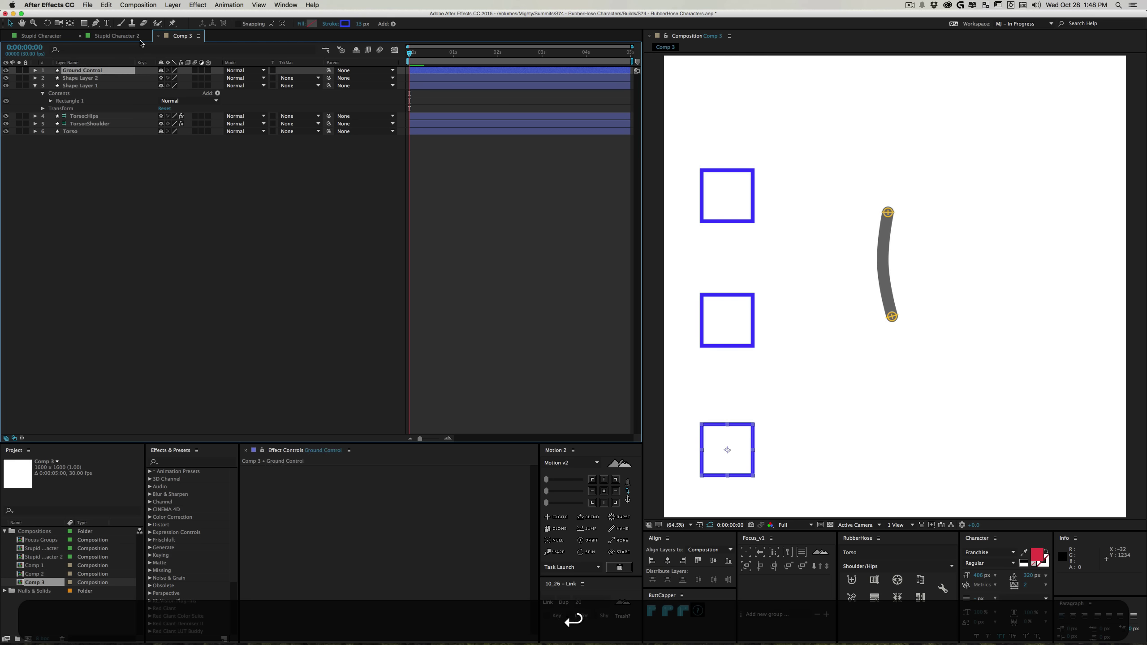
Reorder the square layers to match their vertical arrangement on the canvas and rename the middle one Hip Control
left_click_drag(86, 71, 93, 100)
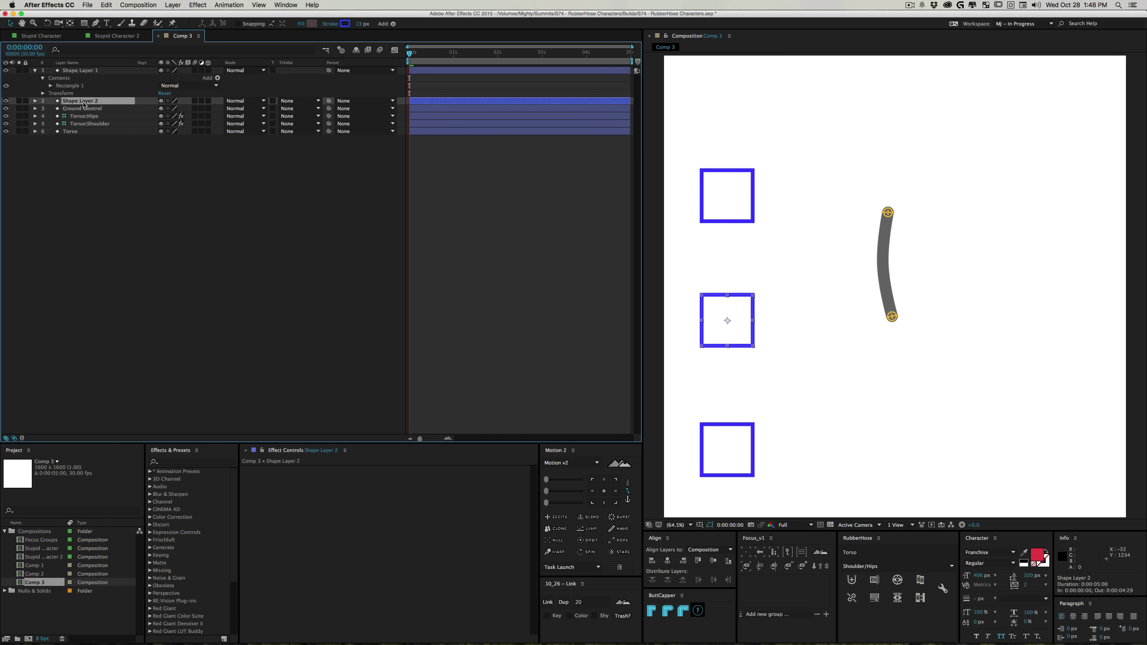
key("Return")
type("H")
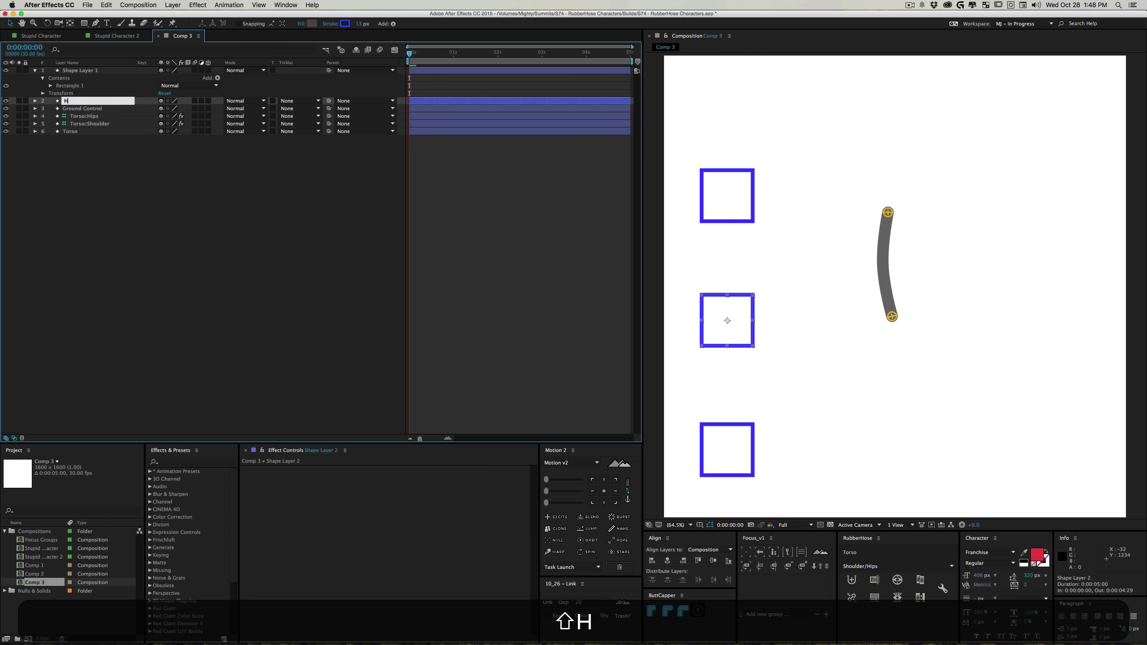
type("ip Control")
key("Return")
Rename the uppermost square's layer as Shoulder Control and collapse its properties
left_click(95, 73)
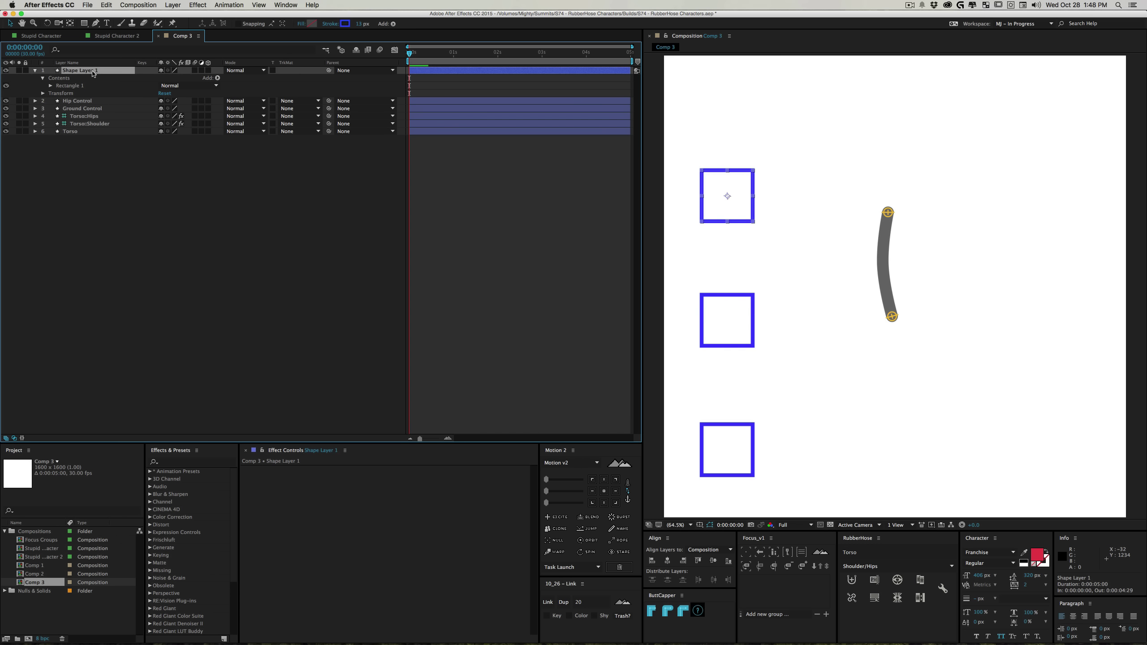
key("Return")
type("Shoulder Control")
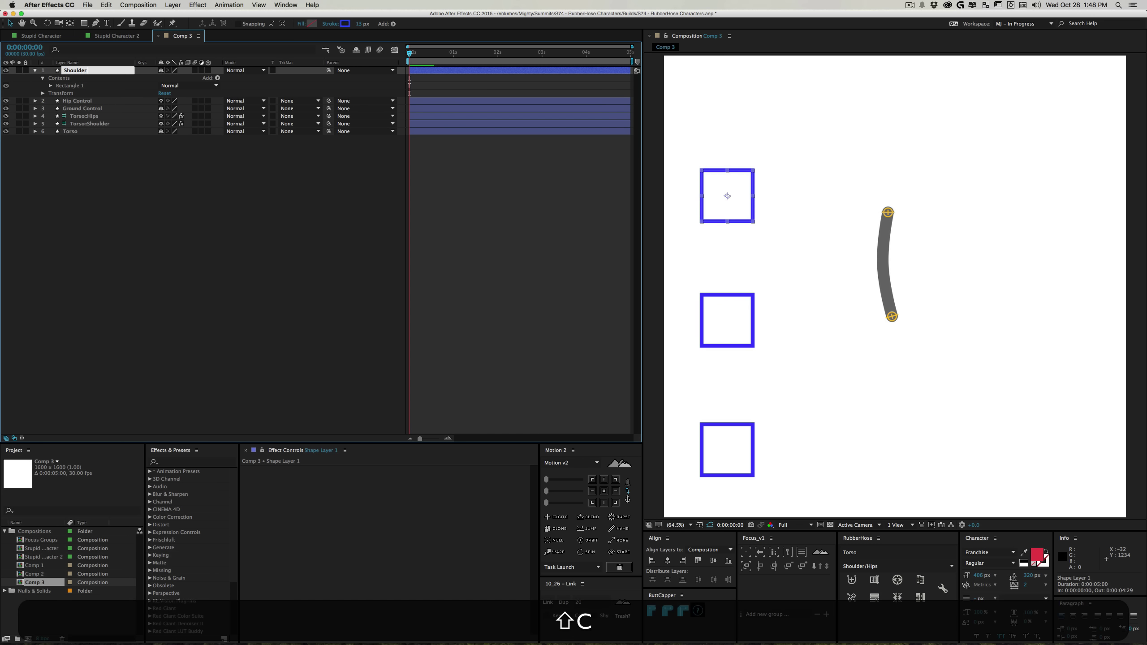
key("Return")
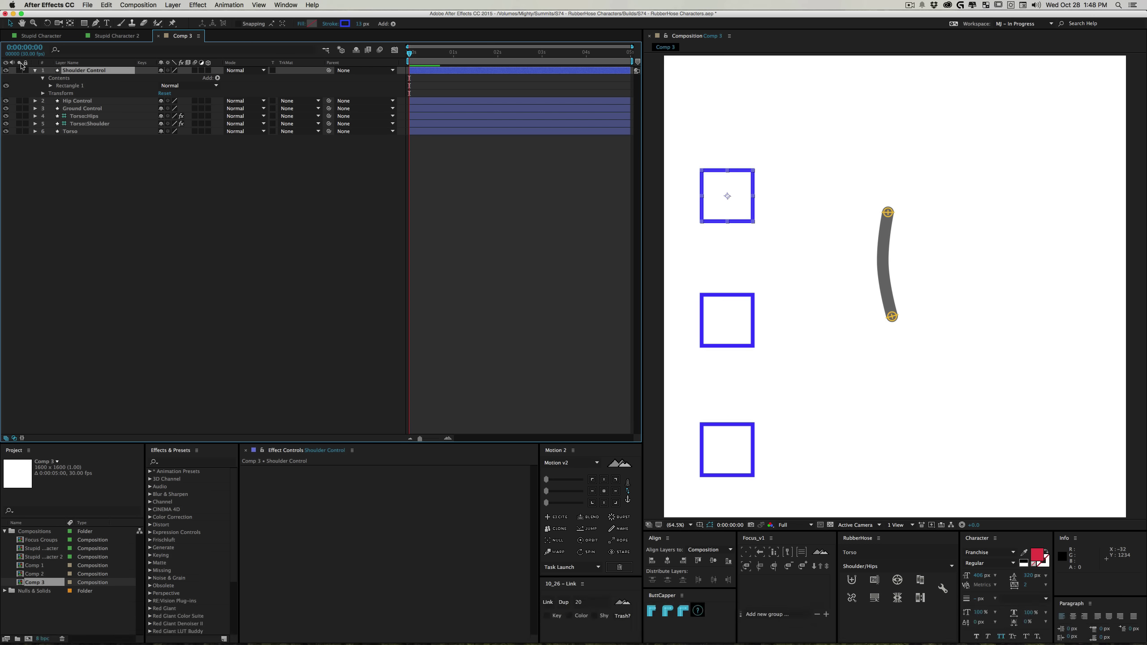
key("super+grave")
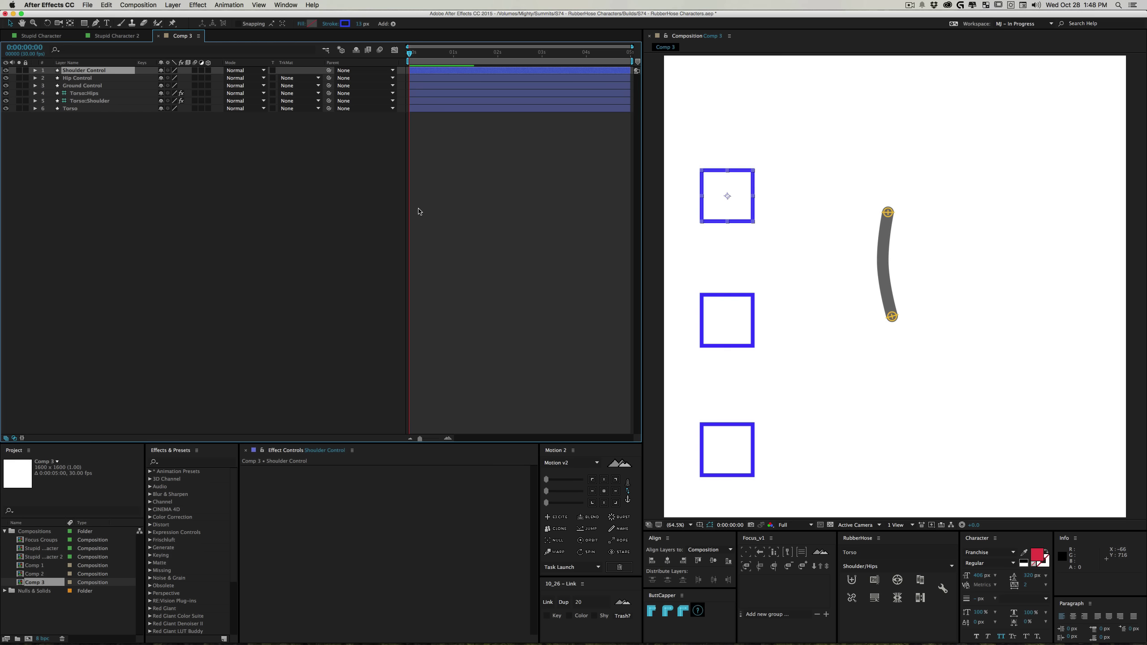
Move the Shoulder Control square's anchor point horizontally until it lines up with the hose's Shoulder controller, leaving the square in place
left_click(237, 207)
left_click(732, 199)
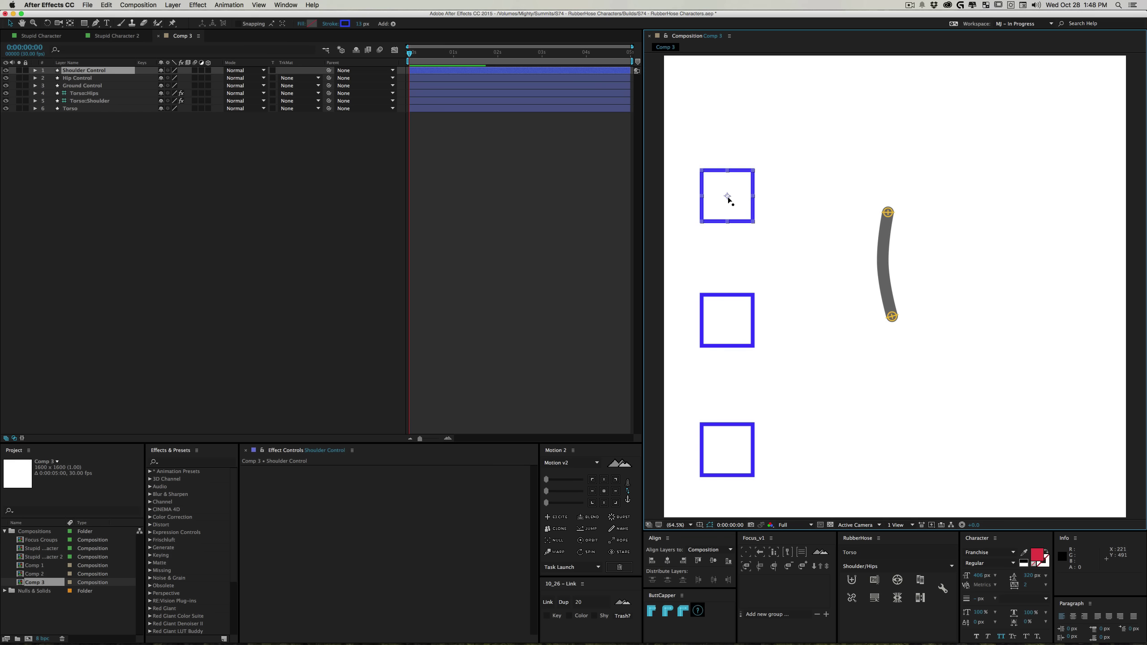
key("y")
left_click_drag(728, 197, 887, 215)
key("v")
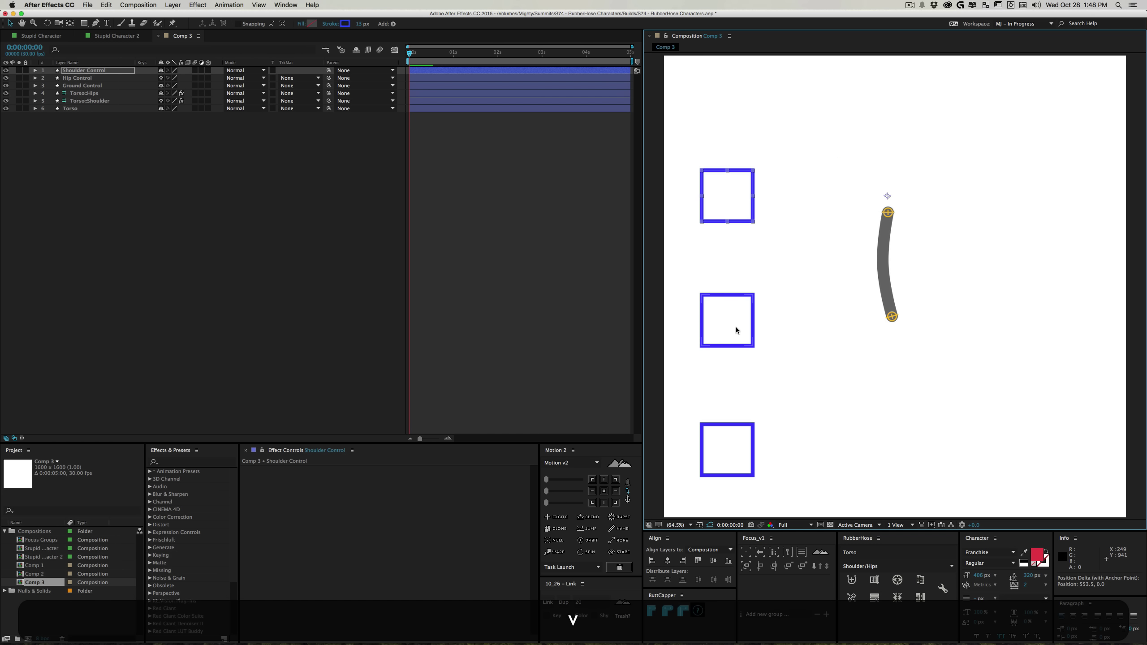
Move the Hip Control square's anchor point horizontally across to the hose's Hips controller
left_click(736, 328)
key("y")
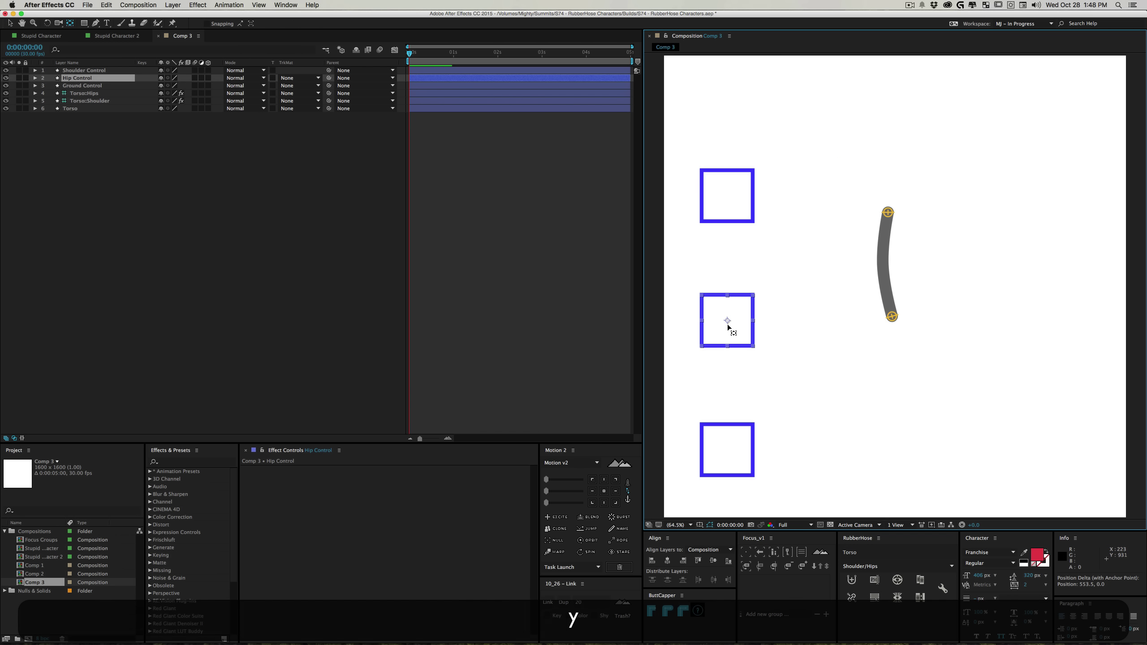
left_click_drag(728, 320, 871, 324)
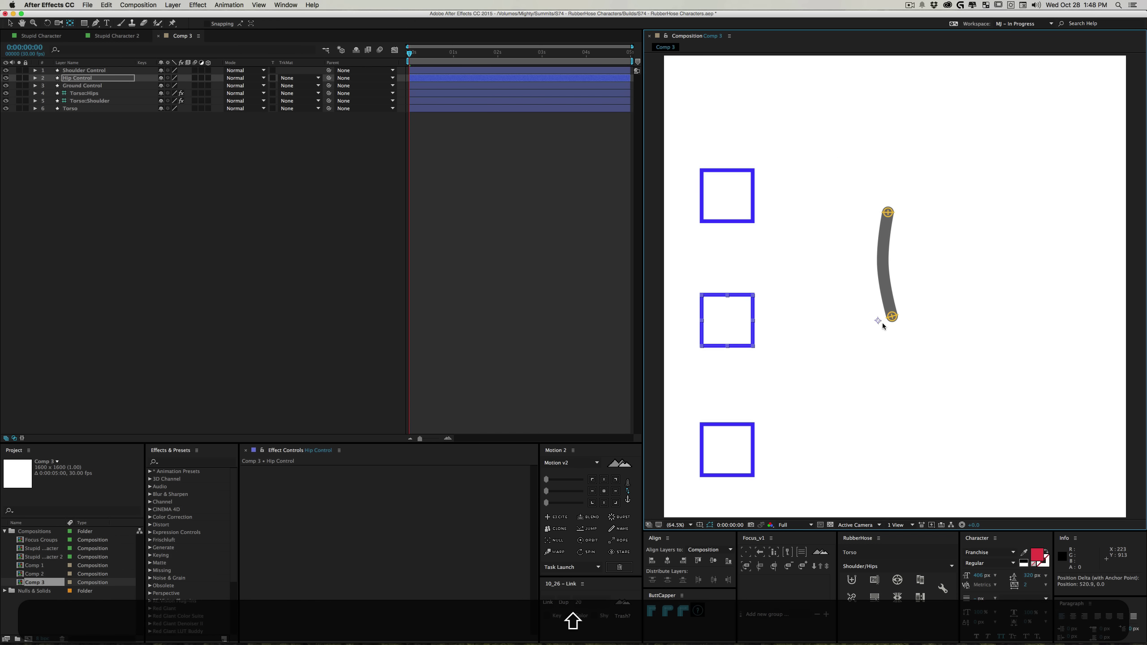
key("v")
Move the Ground Control square's anchor point horizontally to sit directly below the torso hose
left_click(725, 463)
key("y")
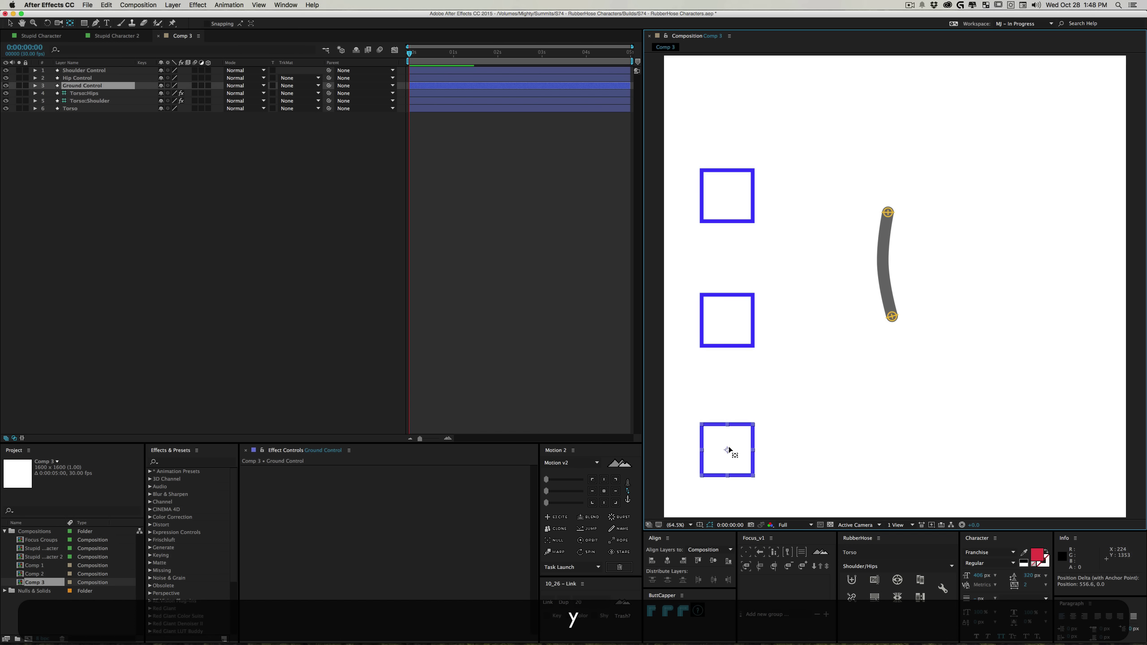
left_click_drag(729, 448, 895, 450)
key("v")
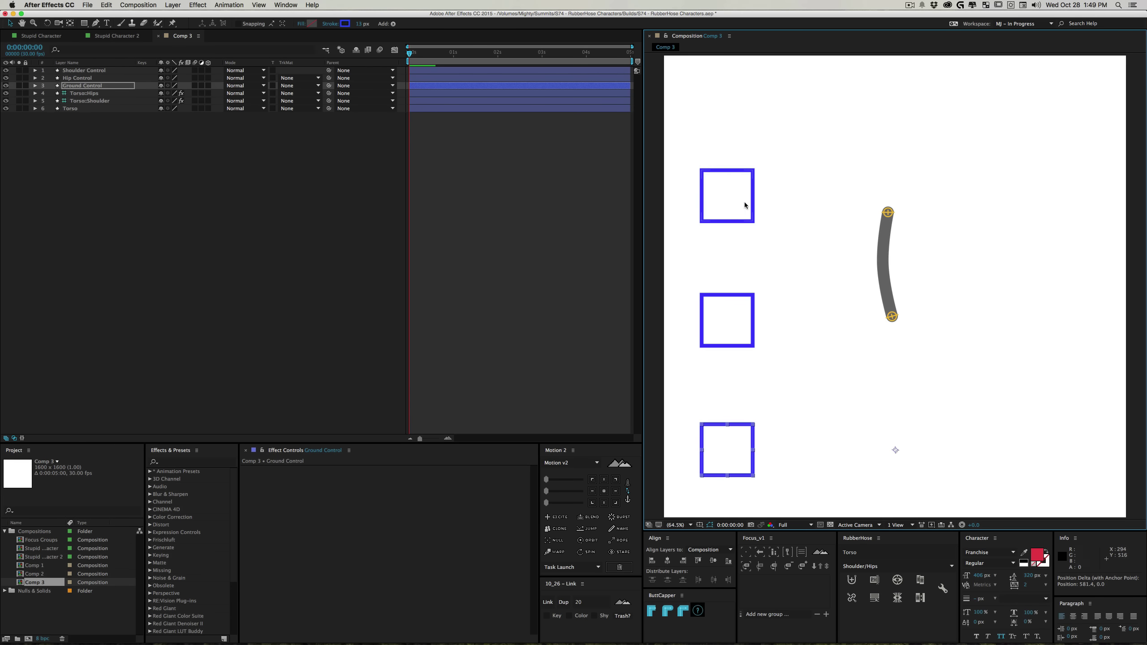
Test how the Shoulder Control square moves with its offset anchor point, and undo the moves
left_click(738, 201)
left_click_drag(734, 223, 749, 250)
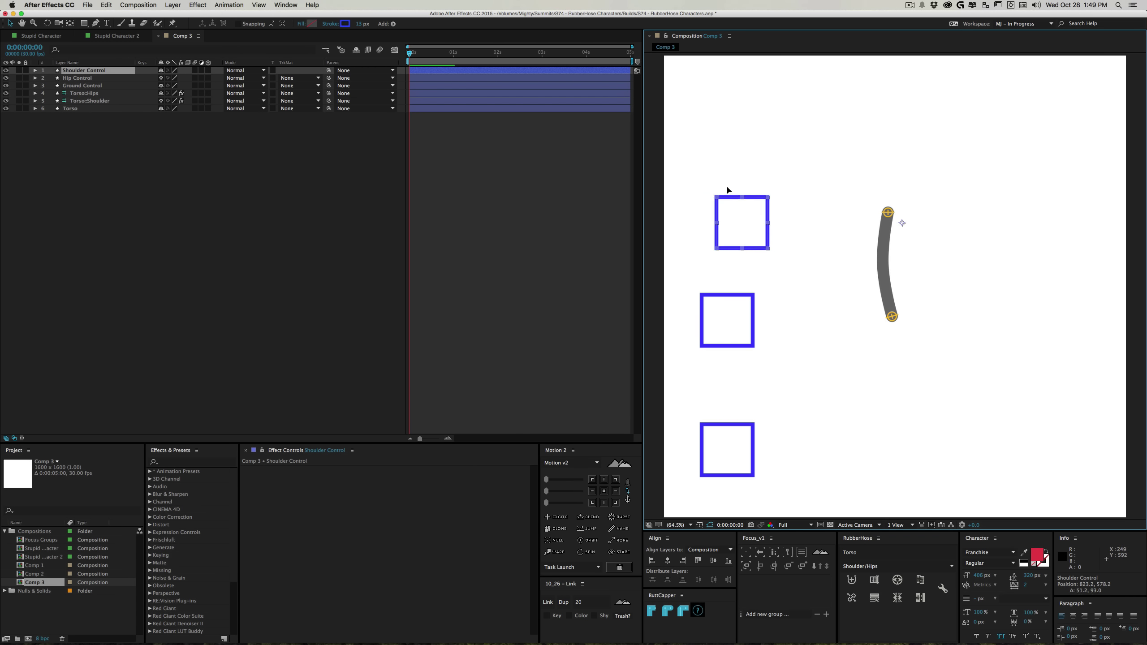
left_click_drag(728, 190, 720, 203)
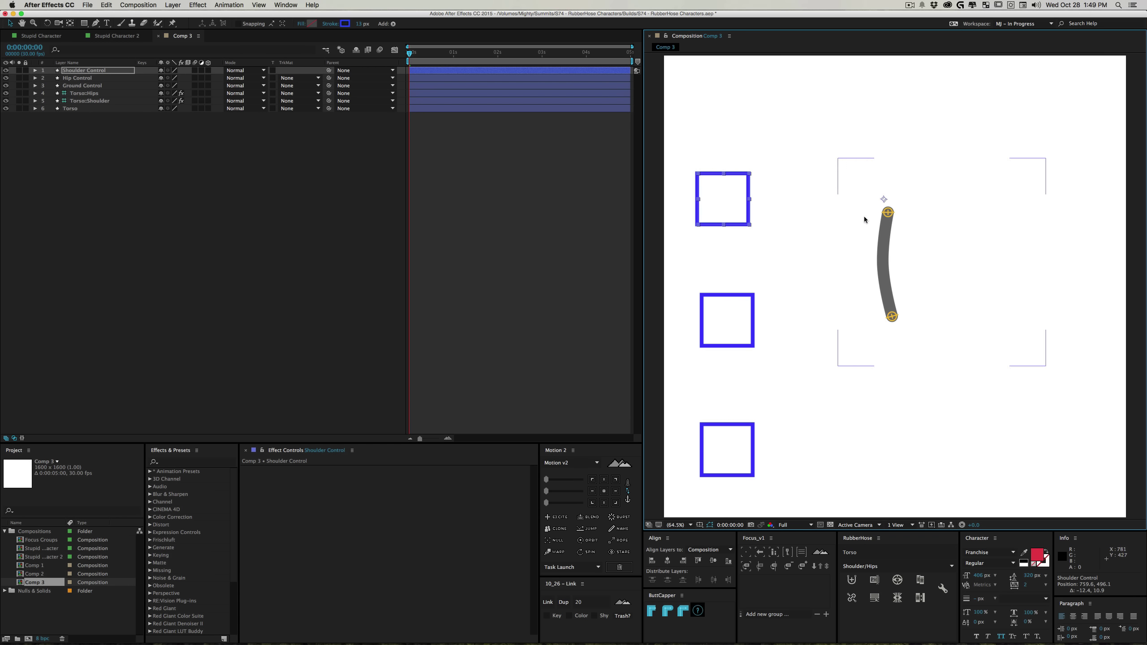
key("super+z")
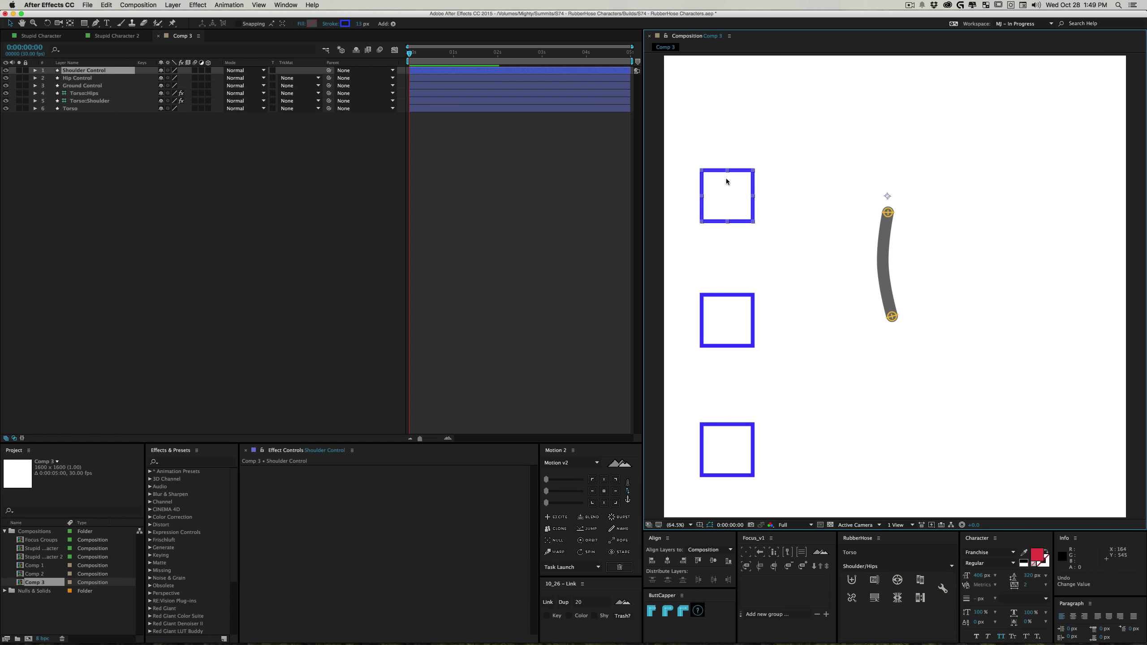
Turn the Shoulder Control, Hip Control and Ground Control layers into guide layers and save the project
left_click(74, 87, "shift")
right_click(75, 73)
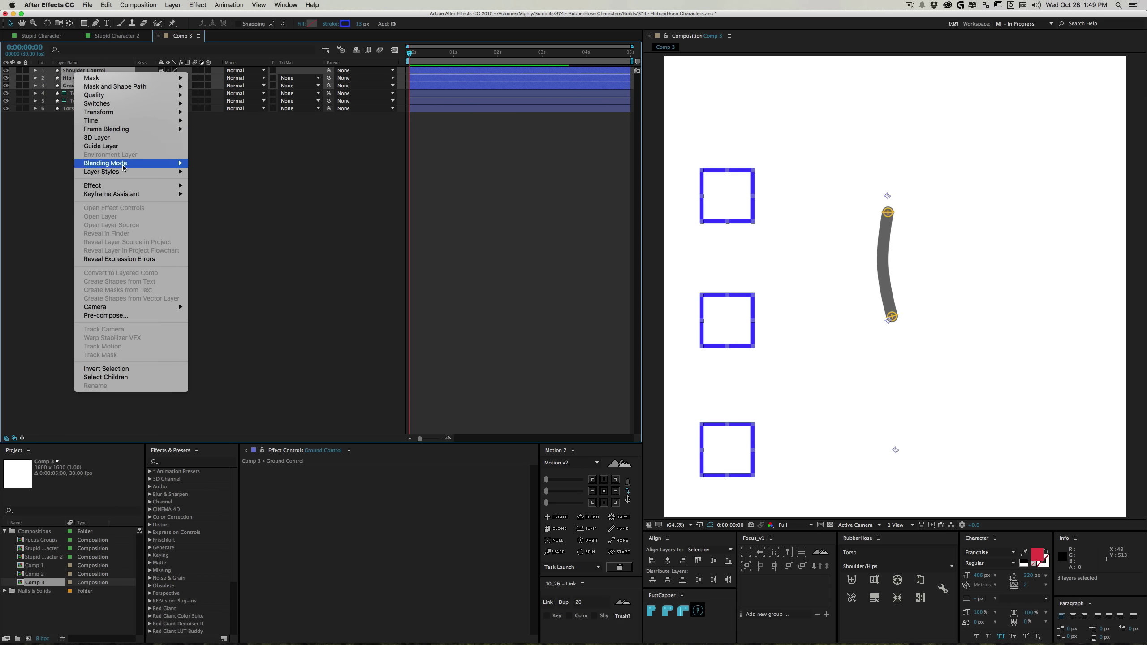
left_click(106, 146)
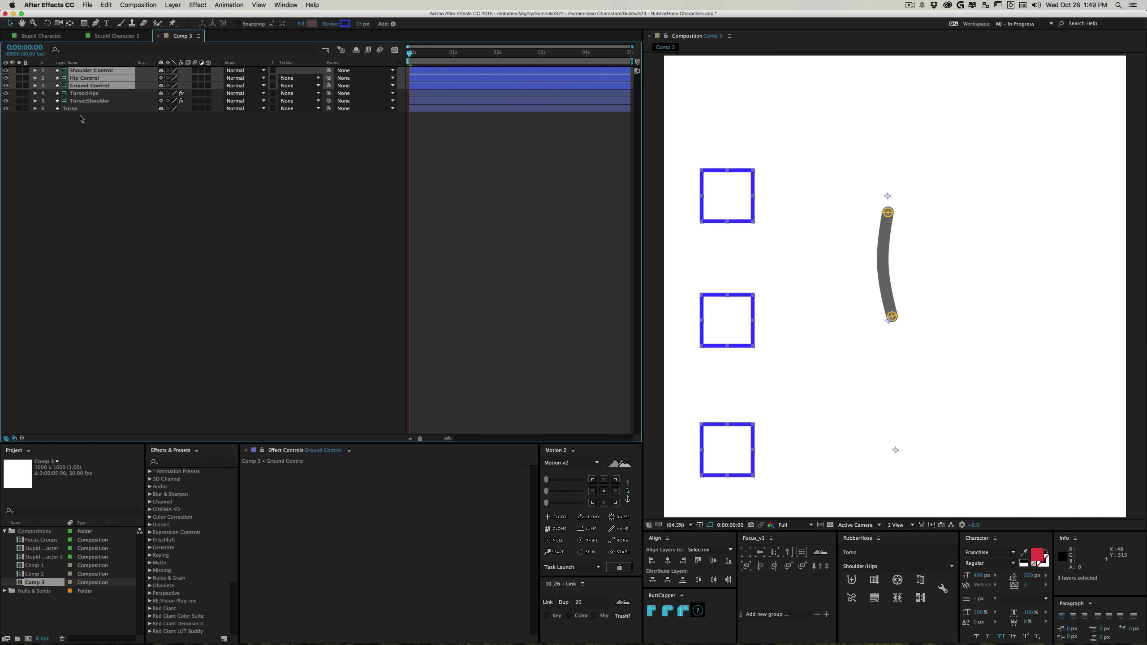
left_click(365, 232)
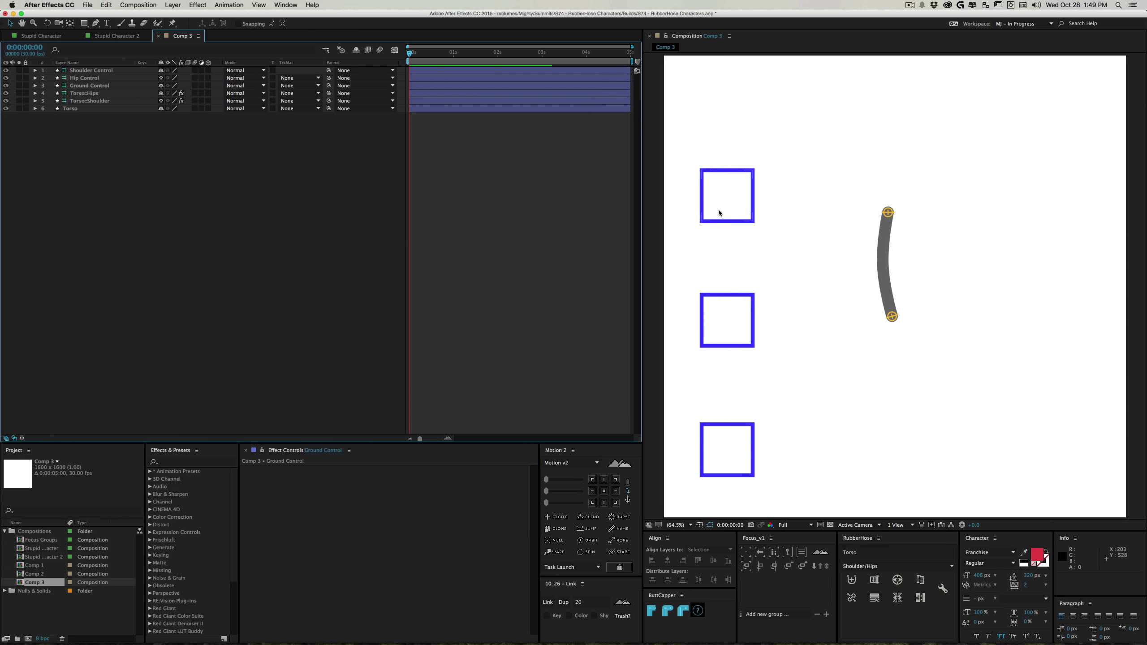
key("super")
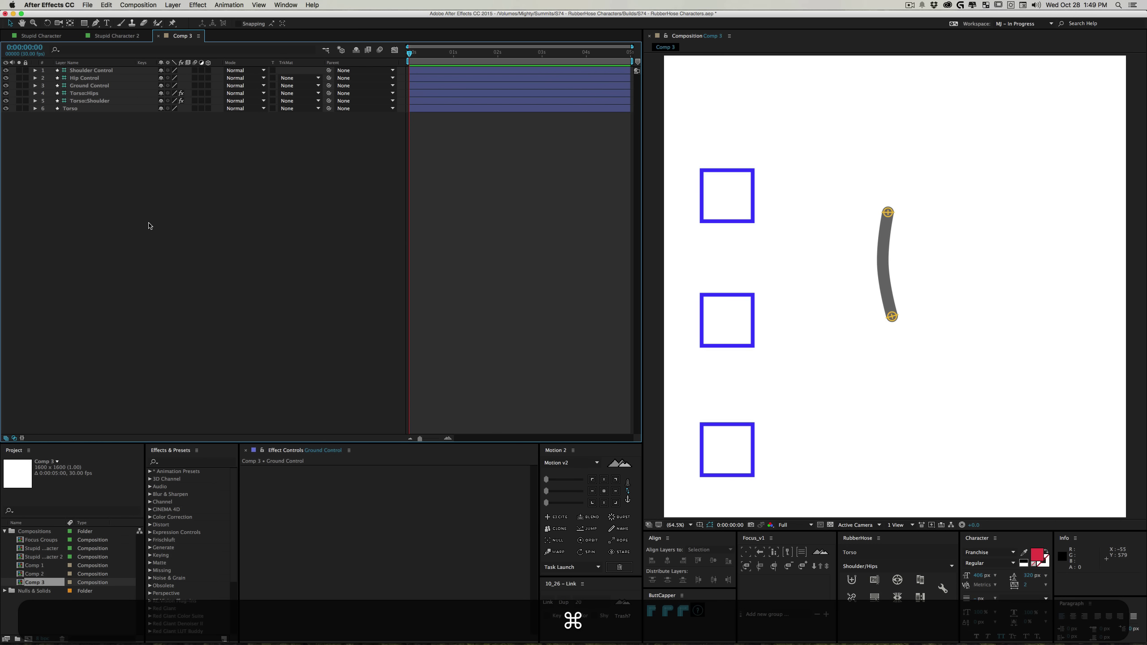
key("super+s")
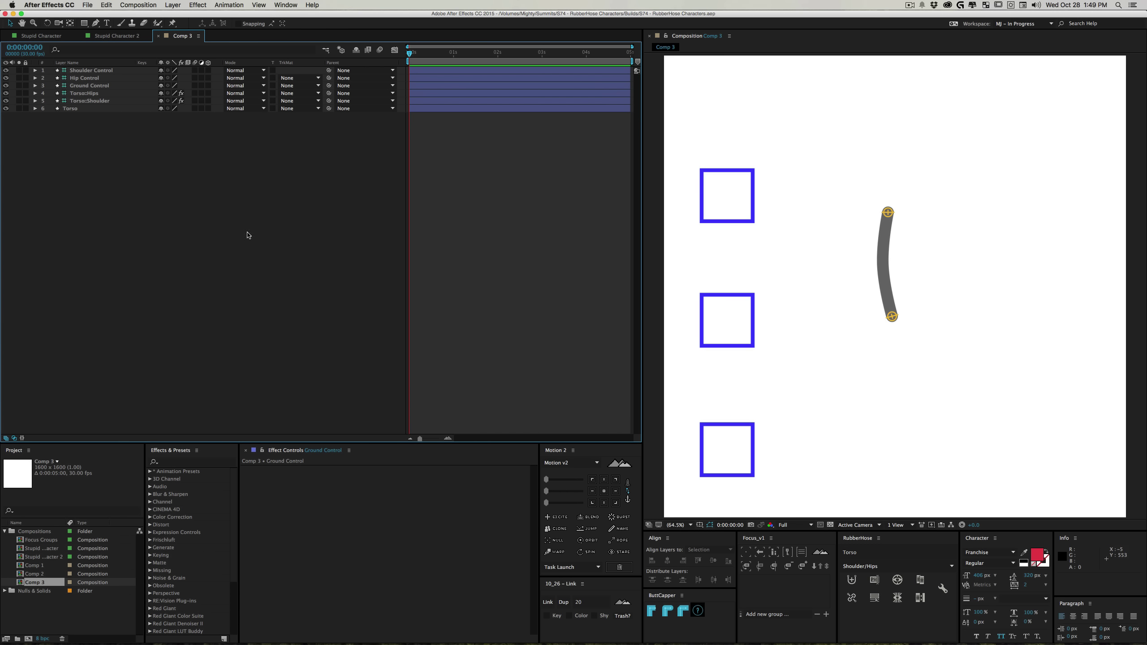
Create a new Shoulder/Wrist RubberHose system named Front Arm
left_click(864, 567)
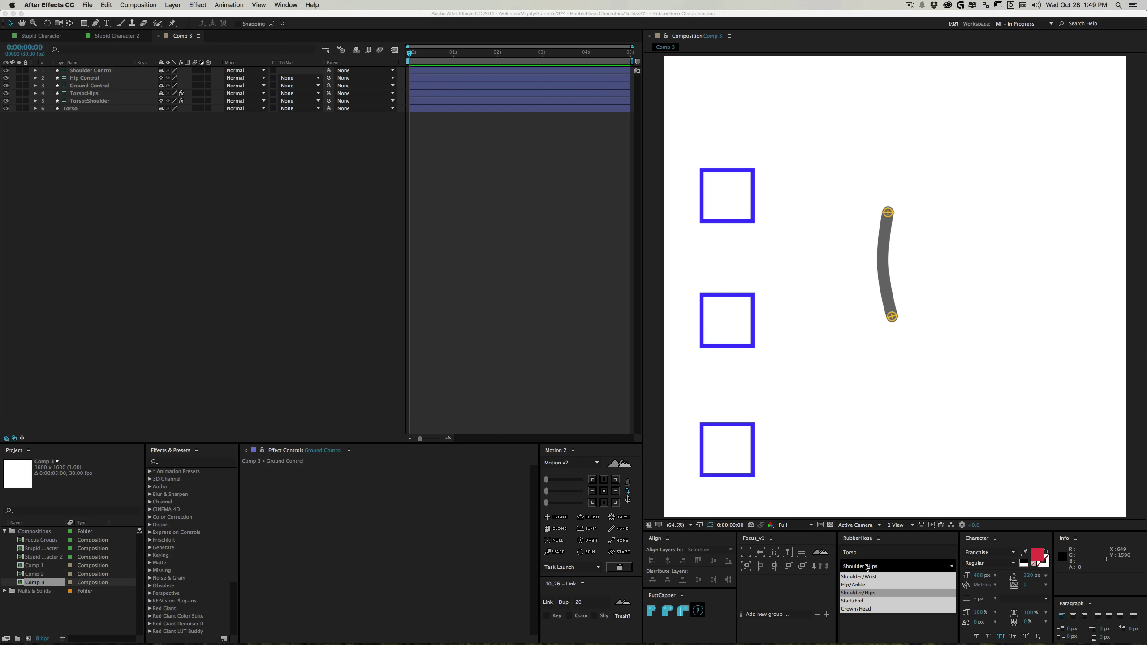
left_click(864, 577)
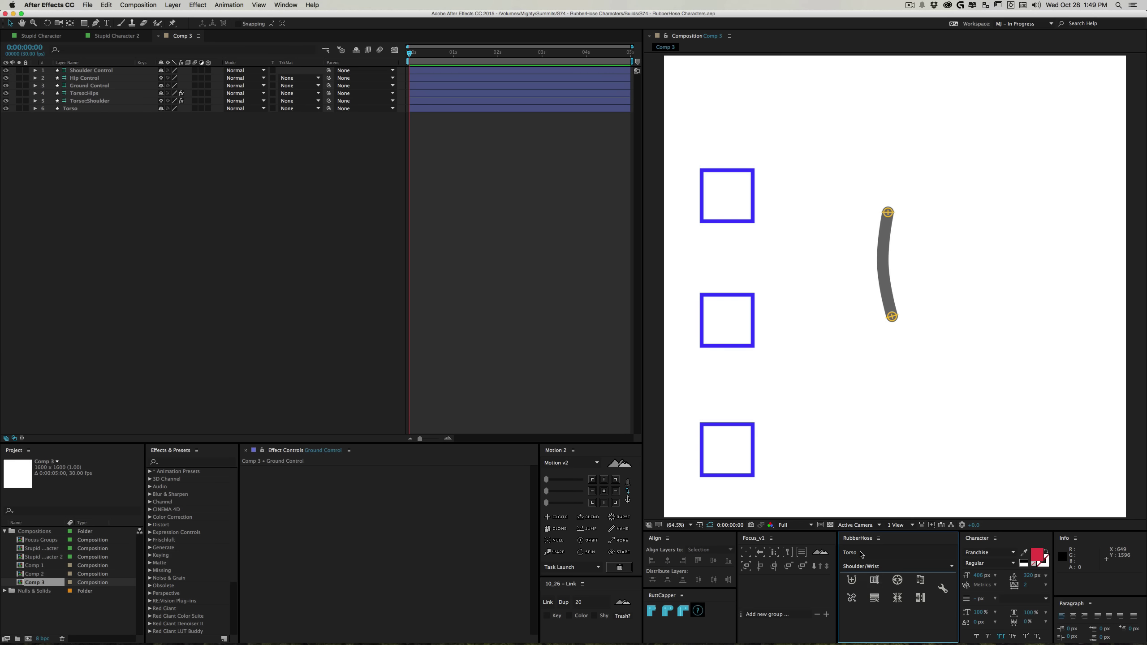
left_click(860, 552)
type("Front A")
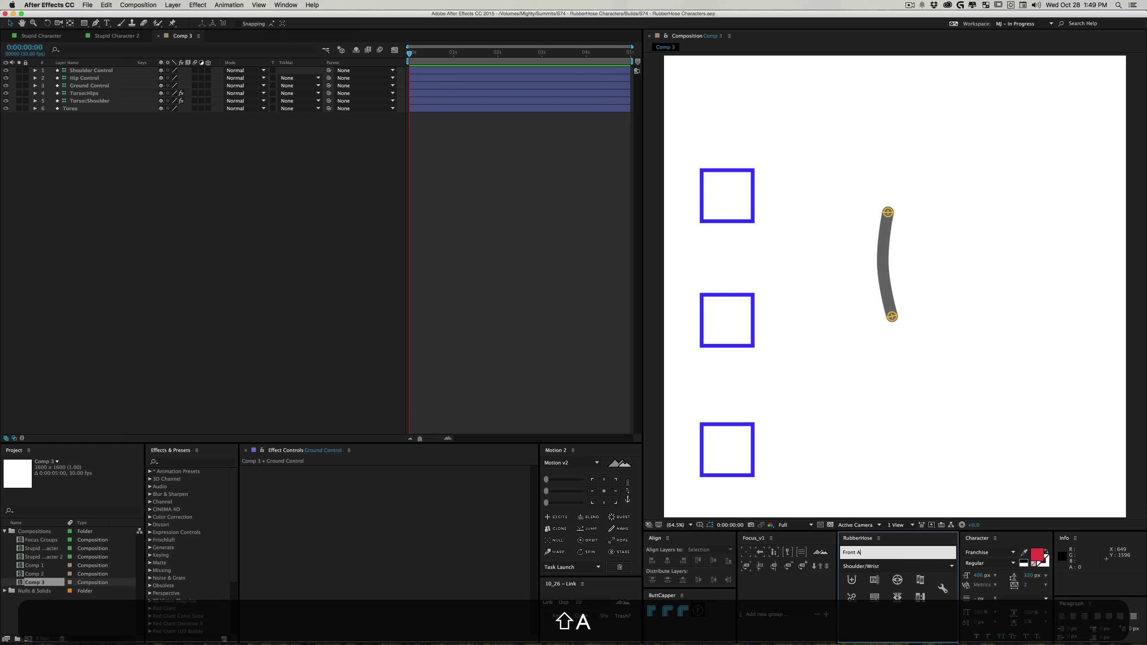
type("rm")
left_click(855, 584)
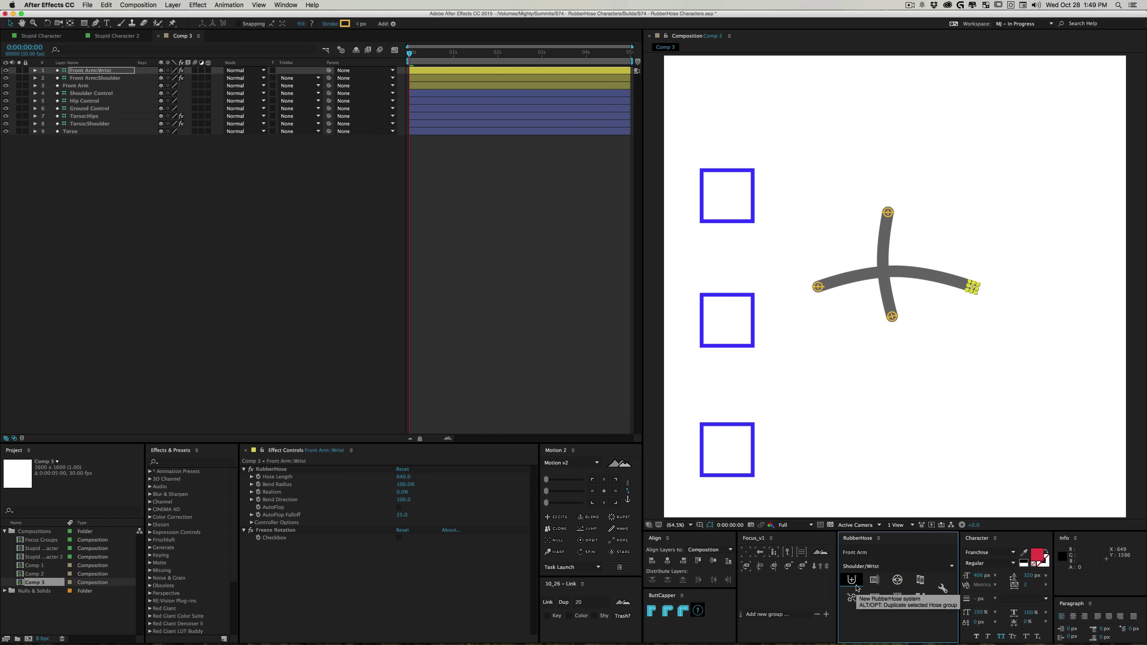
Place the Front Arm's Shoulder controller just below the upper end of the torso hose and move its Wrist controller outward to the right
left_click(819, 286)
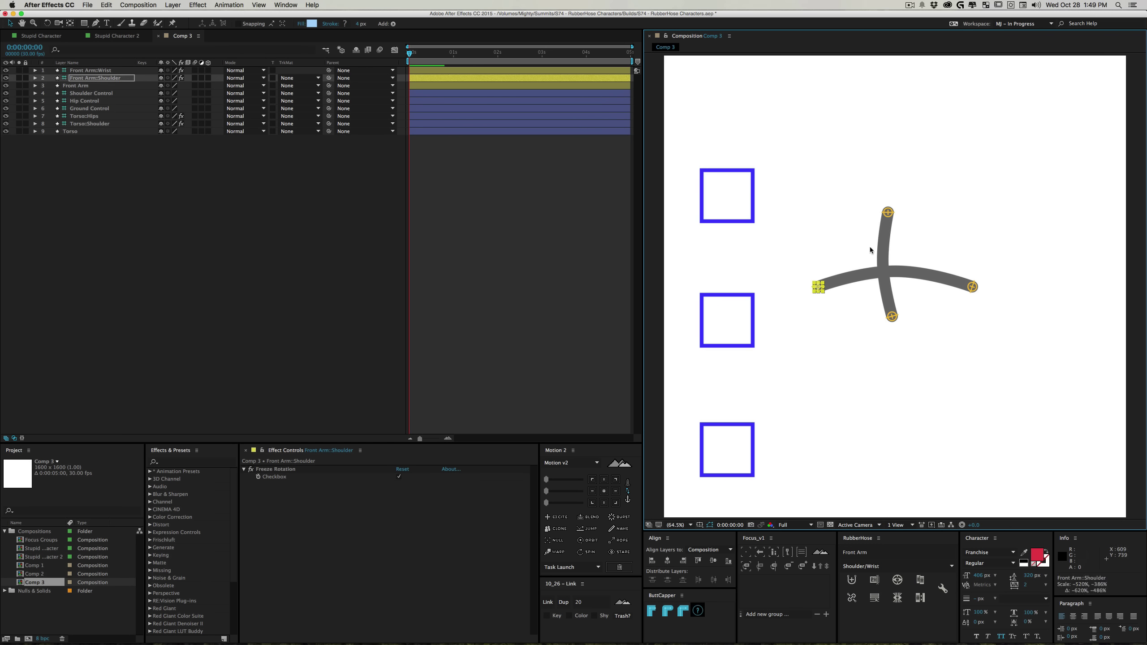
left_click_drag(823, 276, 885, 222)
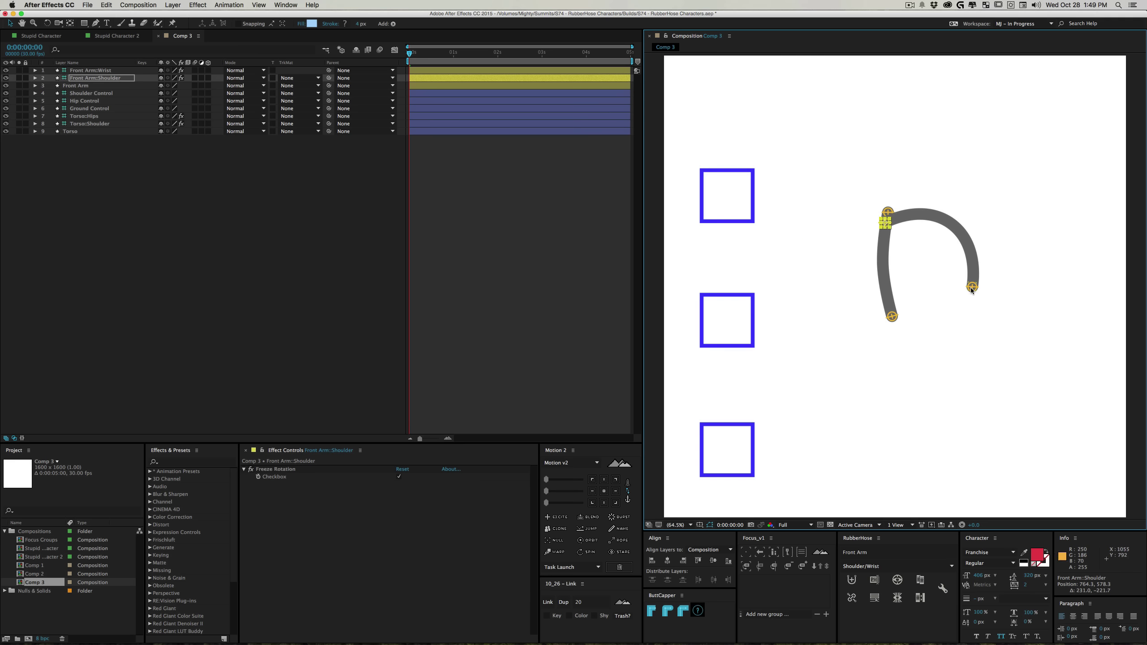
left_click_drag(972, 288, 996, 269)
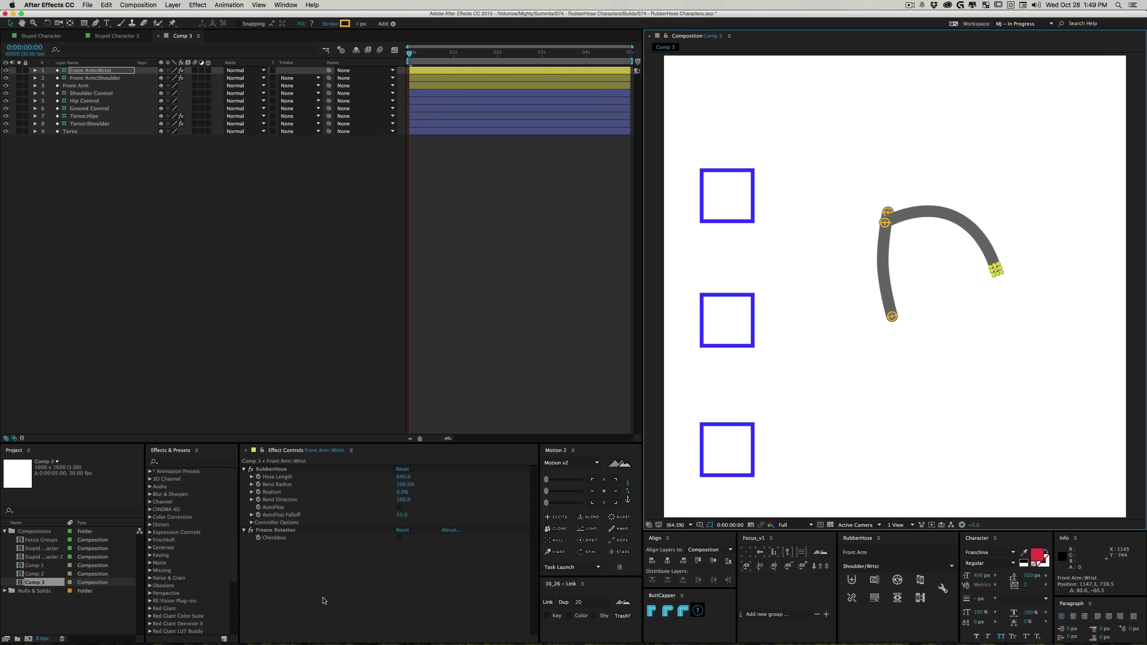
Set the Front Arm's Bend Direction to -100 and Bend Radius to 8%, and bring its Wrist controller closer to the torso
left_click_drag(408, 500, 207, 515)
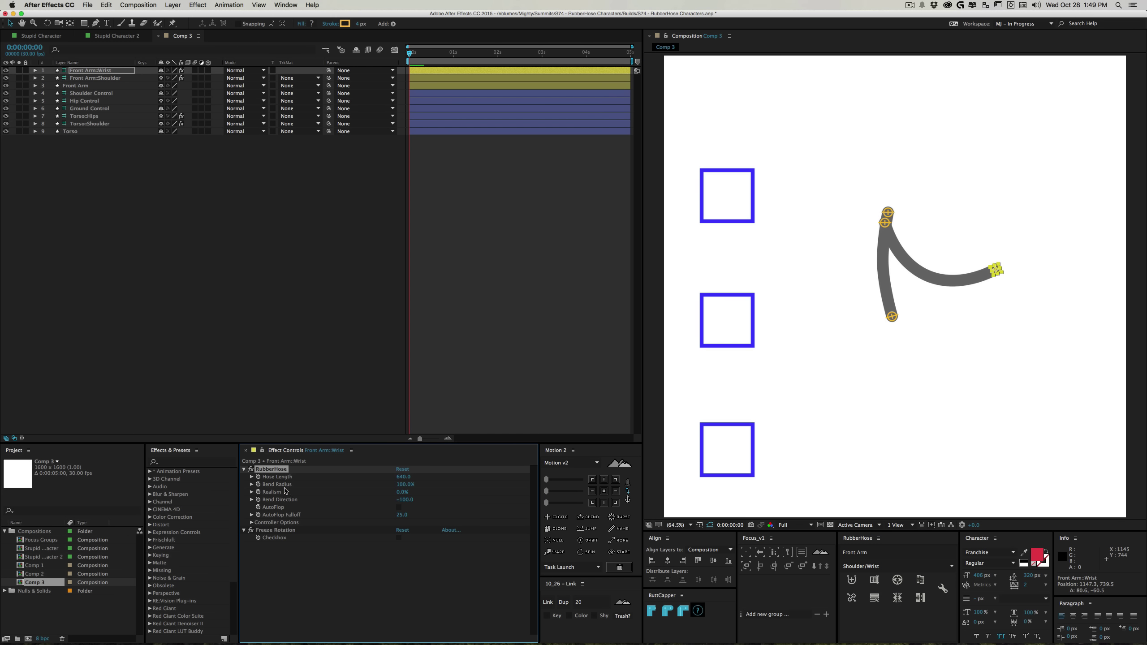
mouse_move(406, 484)
left_mouse_down()
mouse_move(366, 486)
mouse_move(386, 482)
left_mouse_up()
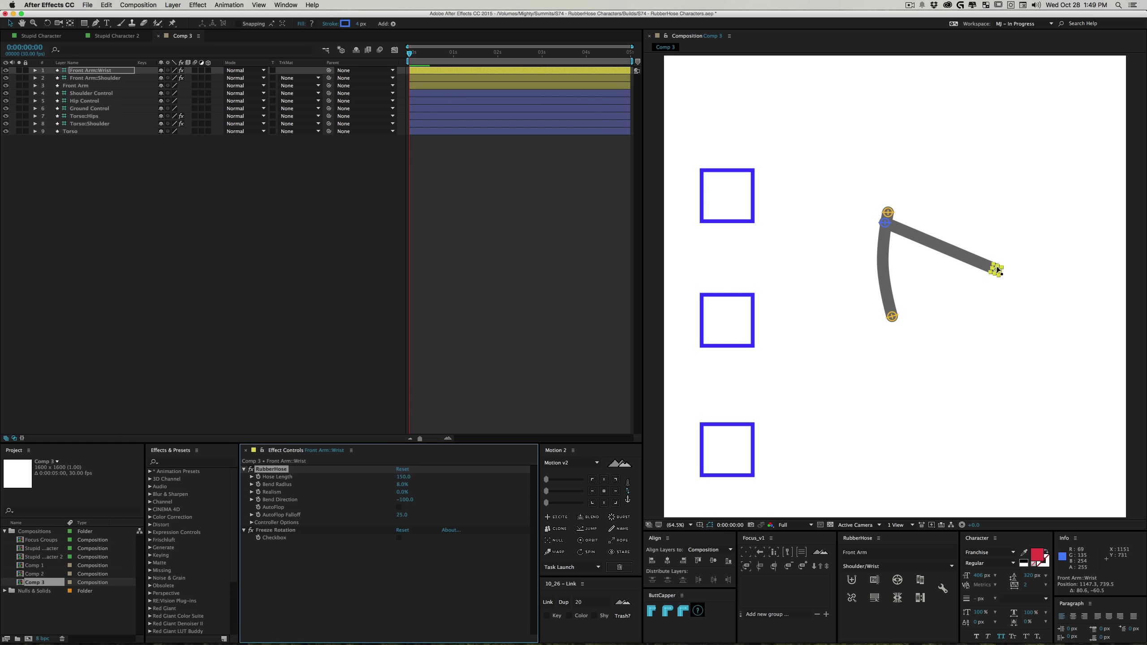
left_click_drag(997, 269, 930, 266)
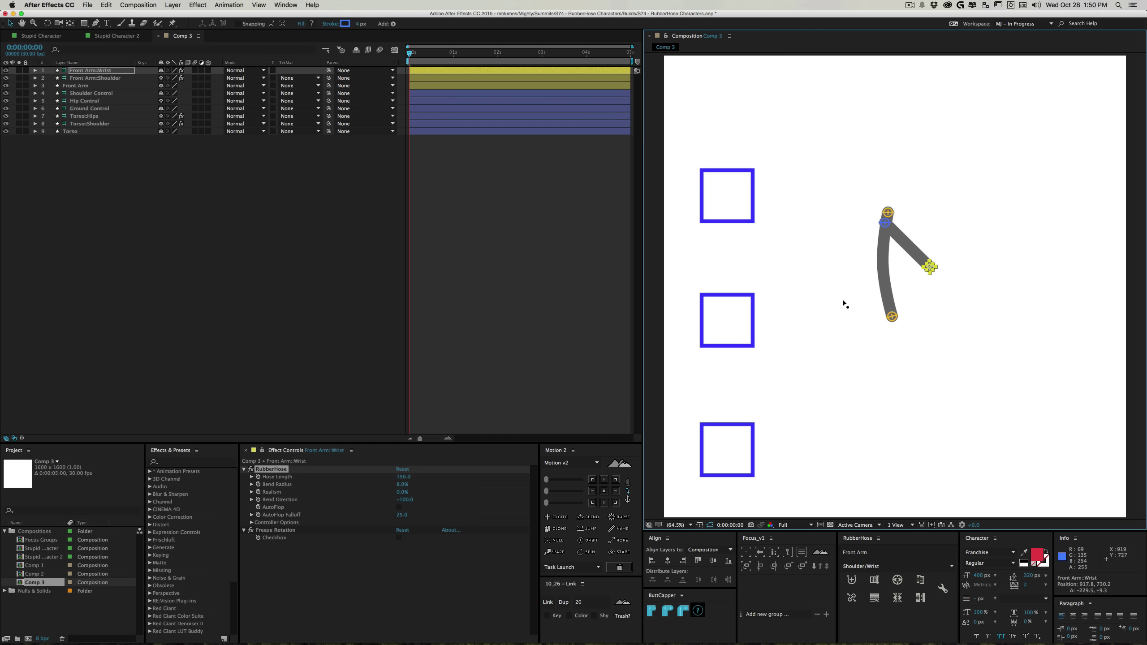
Try Hose Length values of 250 and 300 on the Front Arm's Wrist controller
left_click(407, 477)
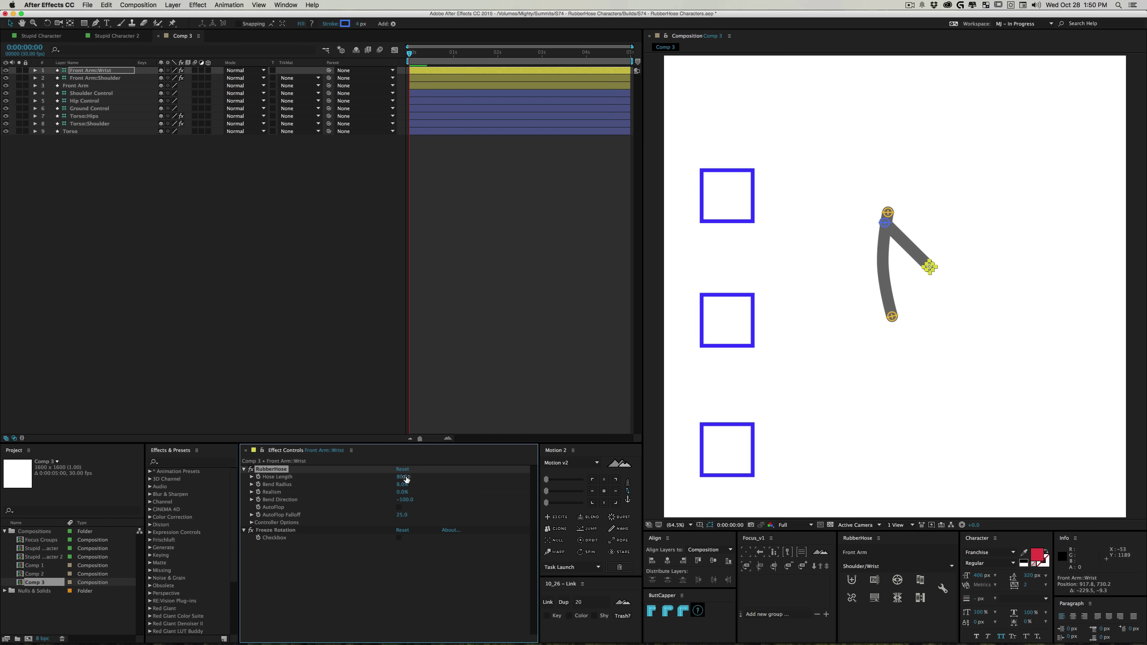
left_click(406, 478)
type("250")
key("Return")
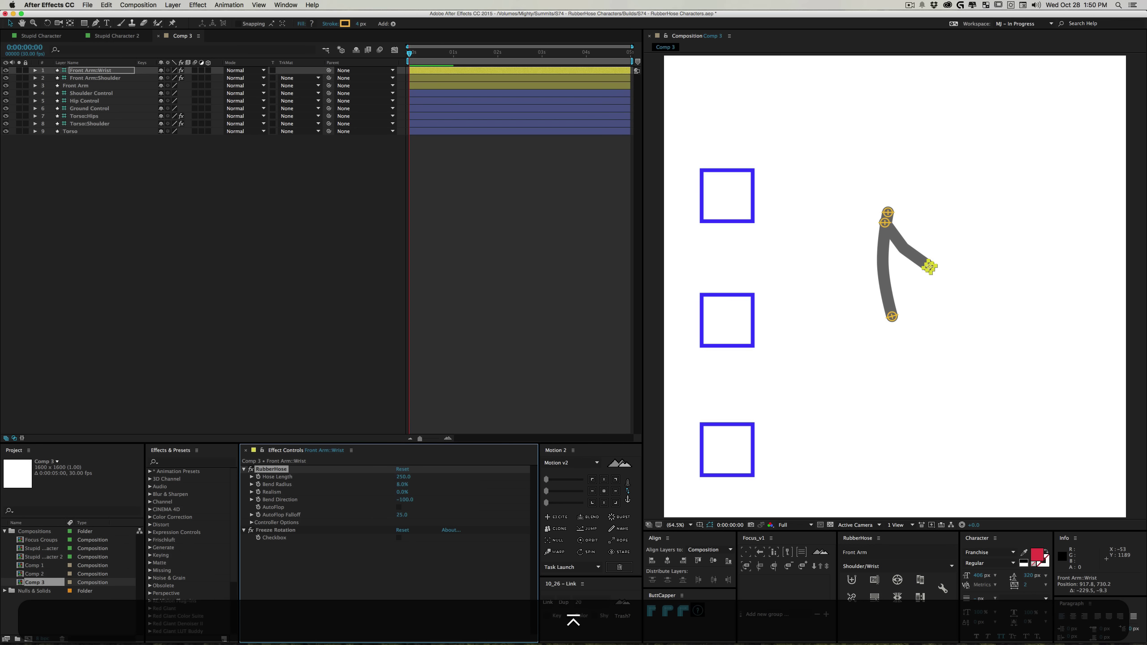
left_click(402, 479)
type("300")
key("Return")
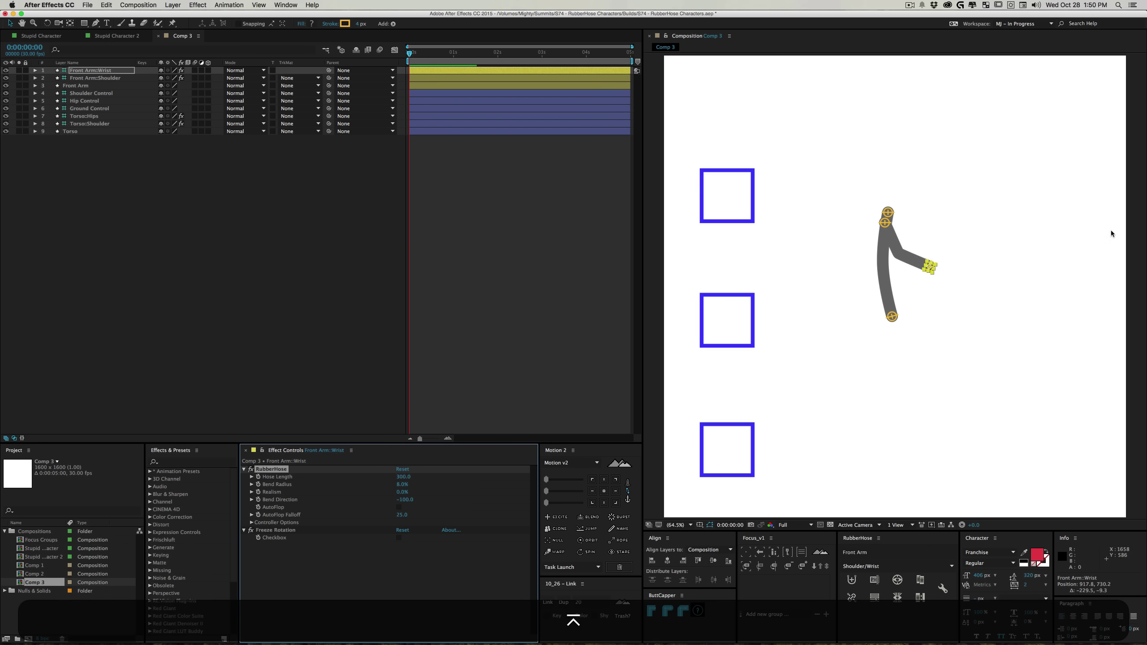
Test how the Front Arm bends by moving its Wrist controller far out, back in and across to the other side of the torso
left_click_drag(929, 267, 1046, 305)
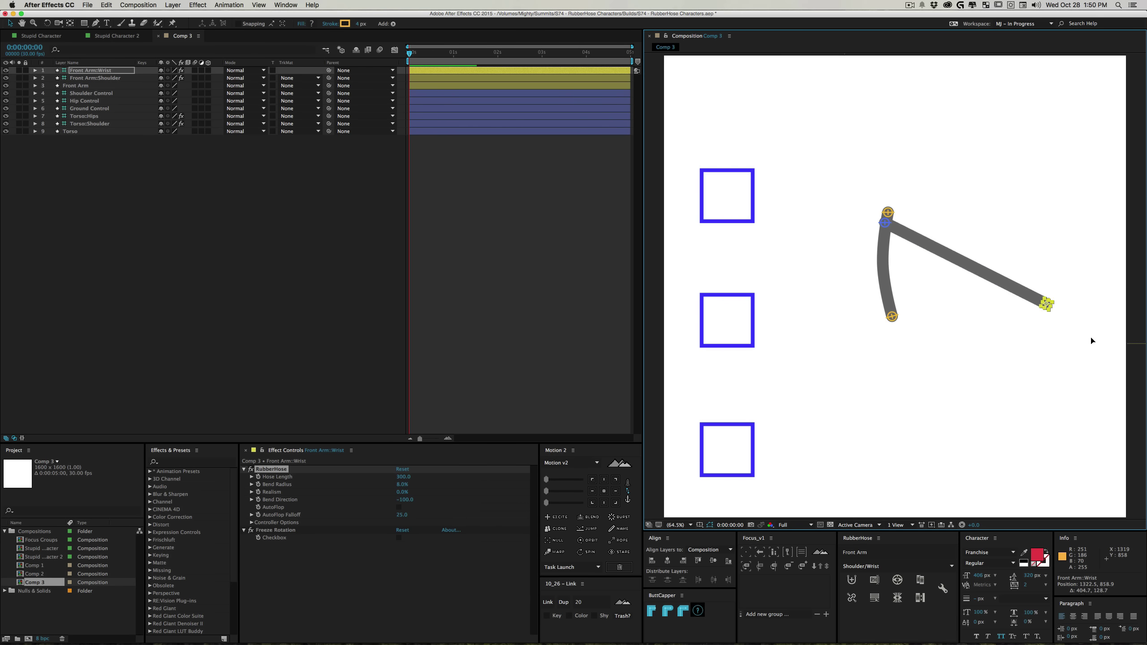
left_click_drag(1091, 340, 951, 269)
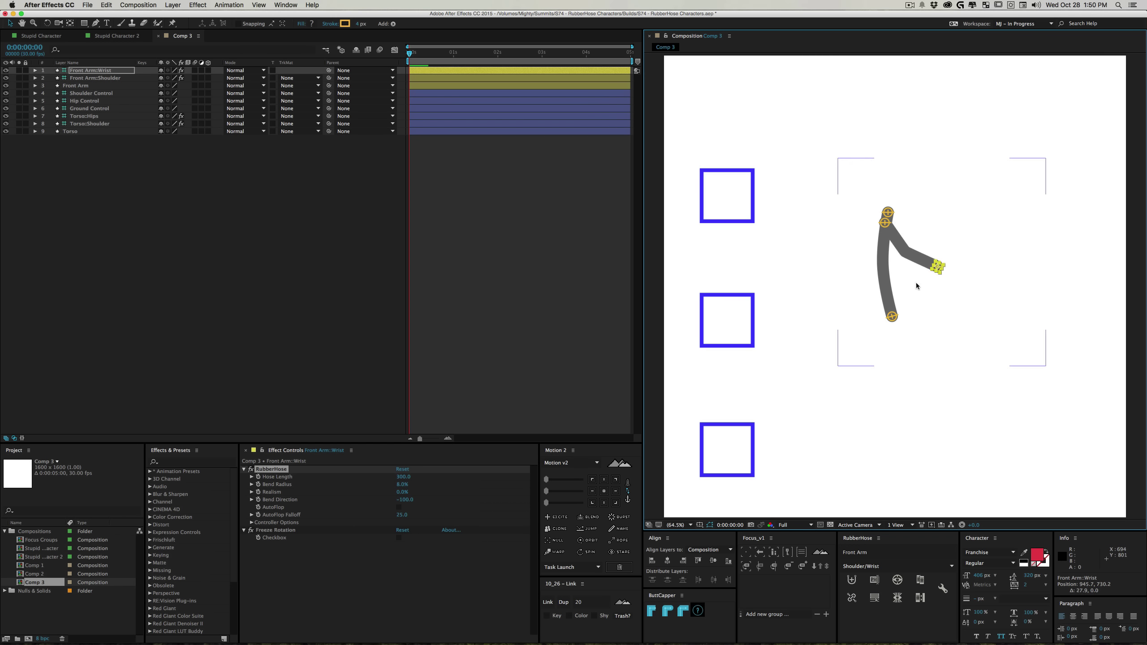
left_click_drag(937, 267, 862, 252)
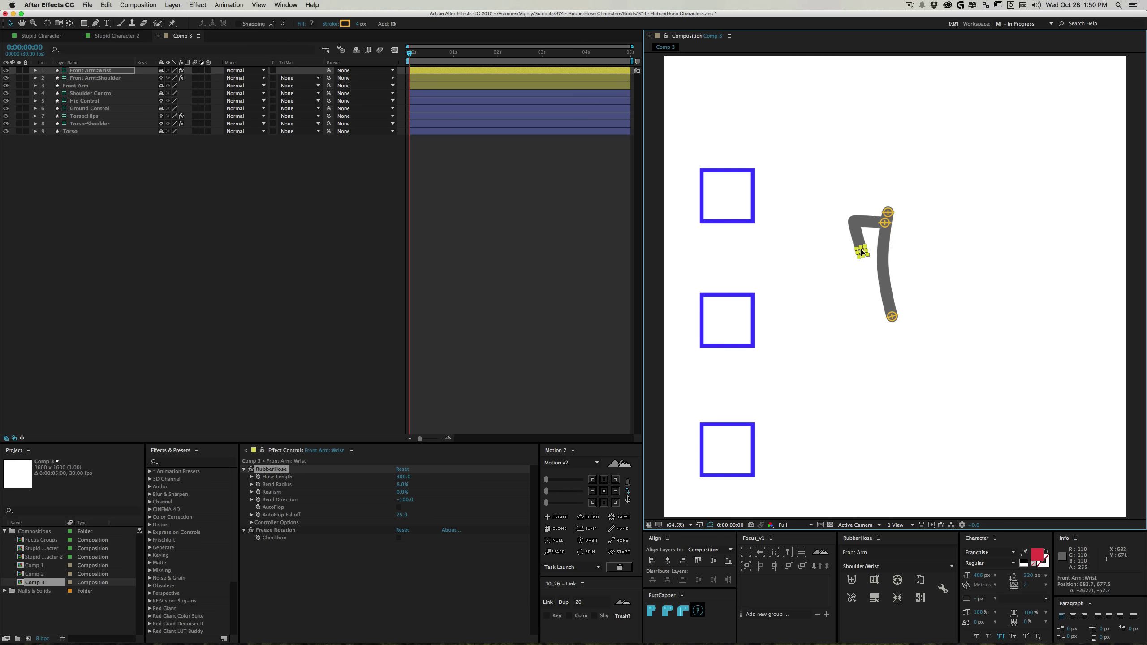
left_click_drag(797, 270, 936, 264)
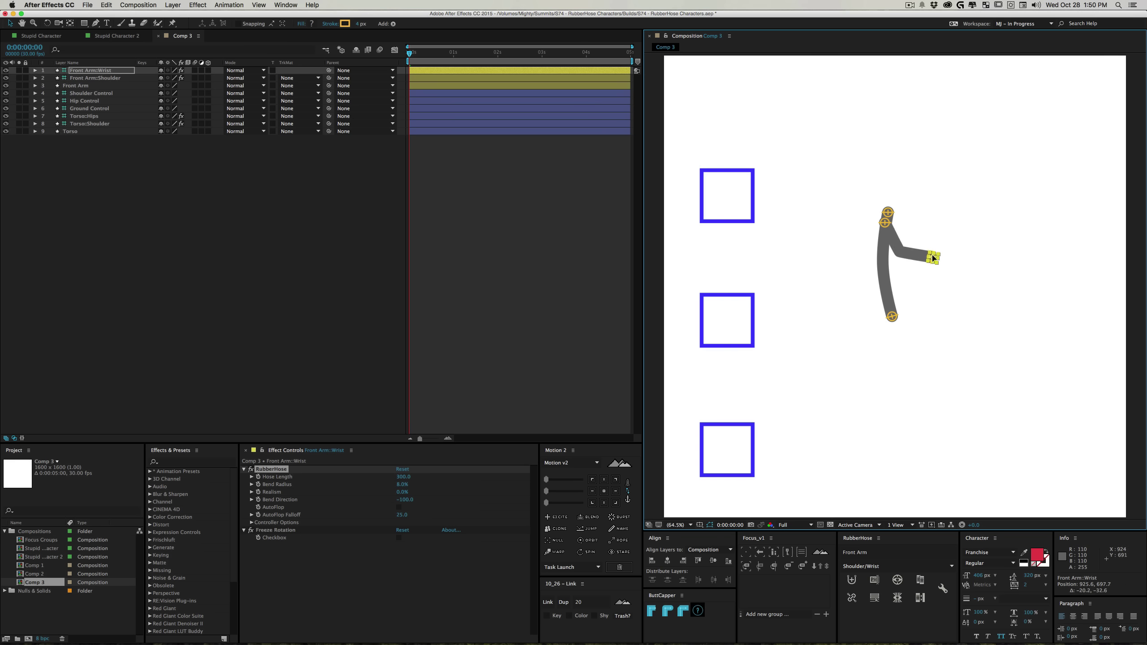
Set the Front Arm's Hose Length to 400 and position its Wrist controller to the right of the torso with the elbow bent
left_click(406, 478)
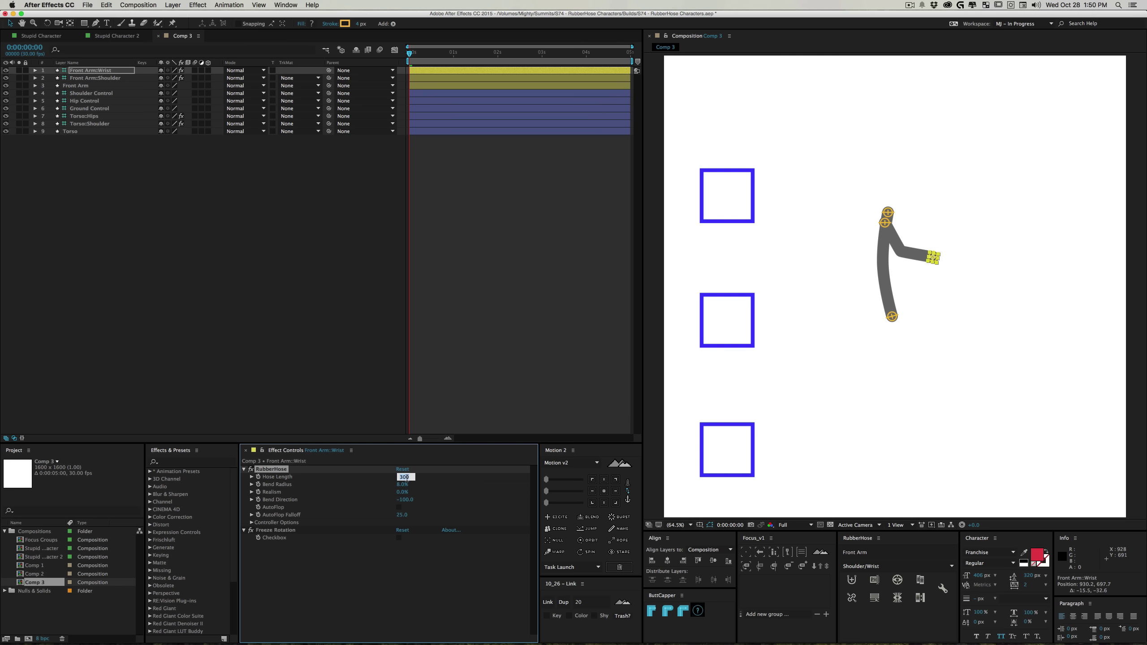
type("400")
key("Return")
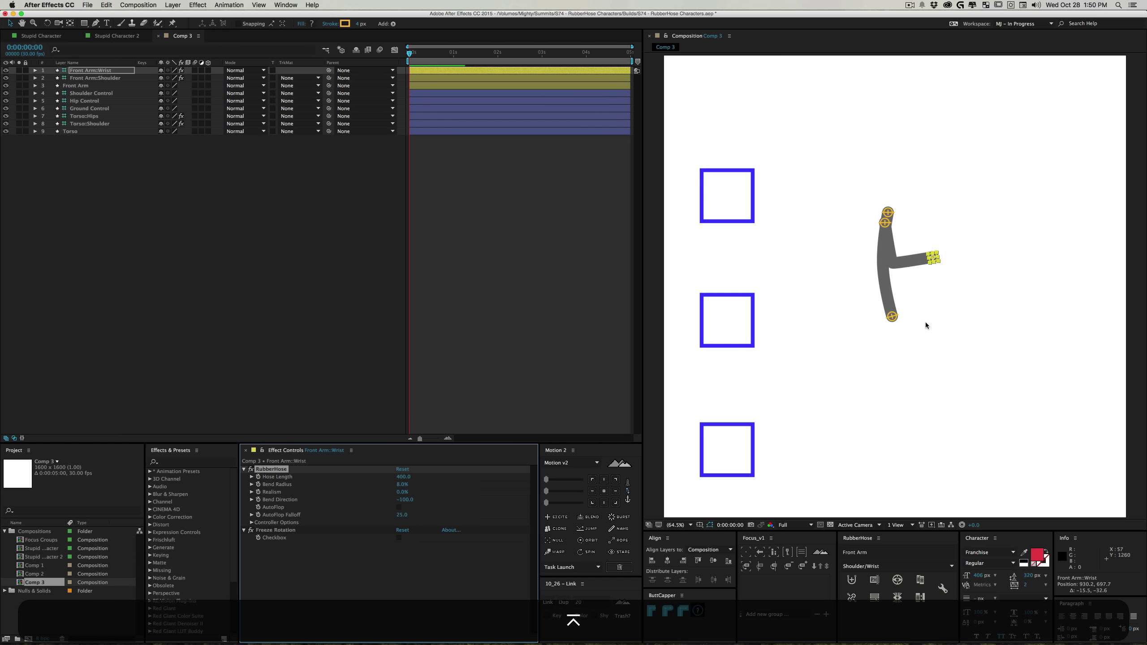
left_click_drag(932, 258, 966, 254)
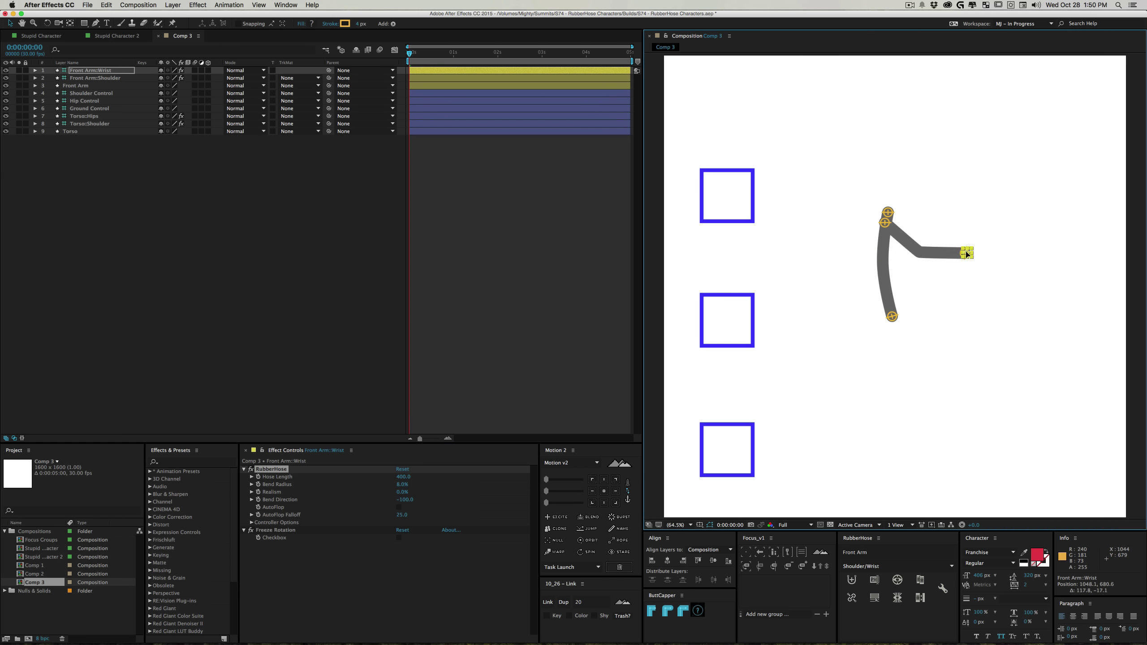
Create another Shoulder/Wrist RubberHose system named Back Arm with no layers selected
left_click(247, 282)
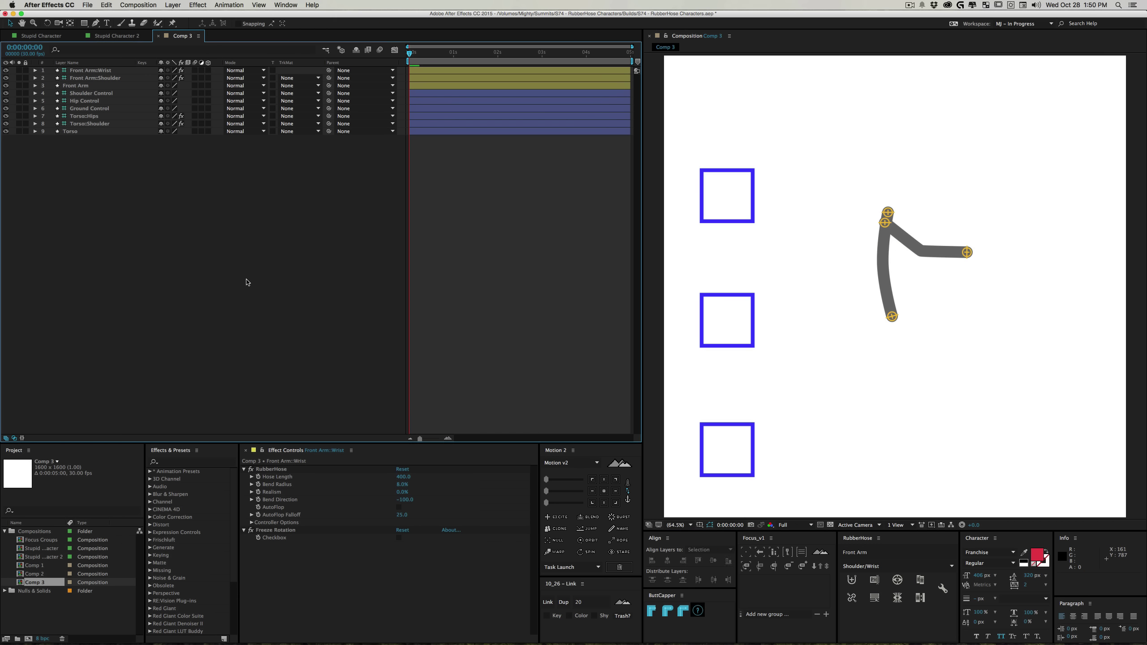
left_click(862, 551)
type("Back Arm")
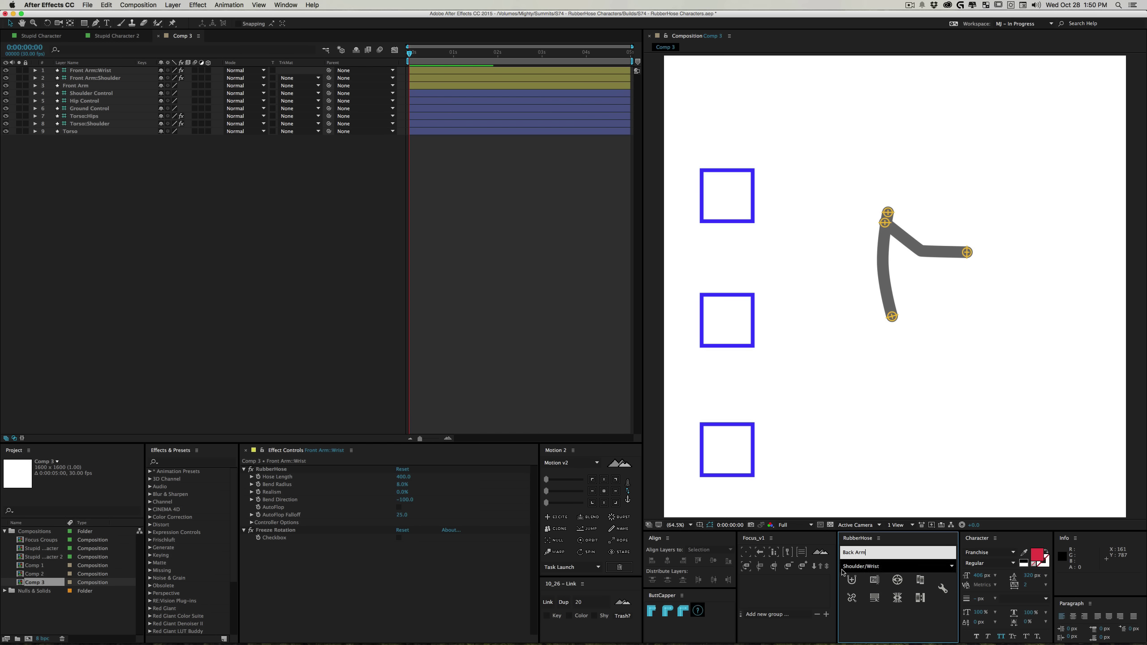
left_click(851, 581)
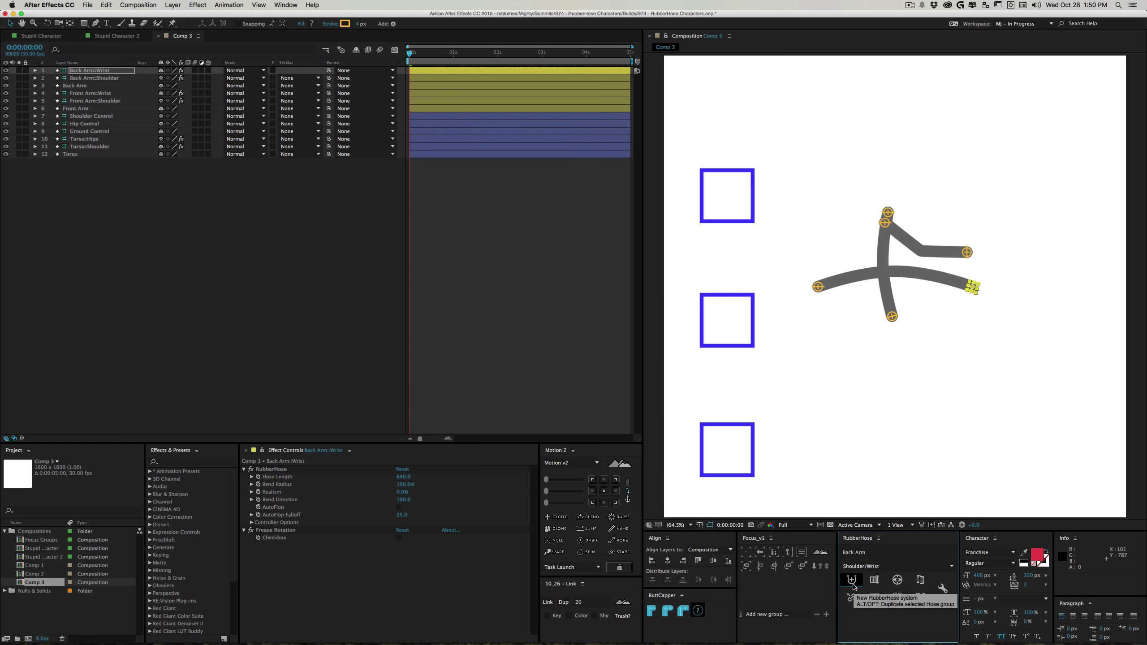
Copy the RubberHose effect settings from the Front Arm's Wrist controller onto the Back Arm's Wrist controller
left_click(184, 302)
left_click(94, 95)
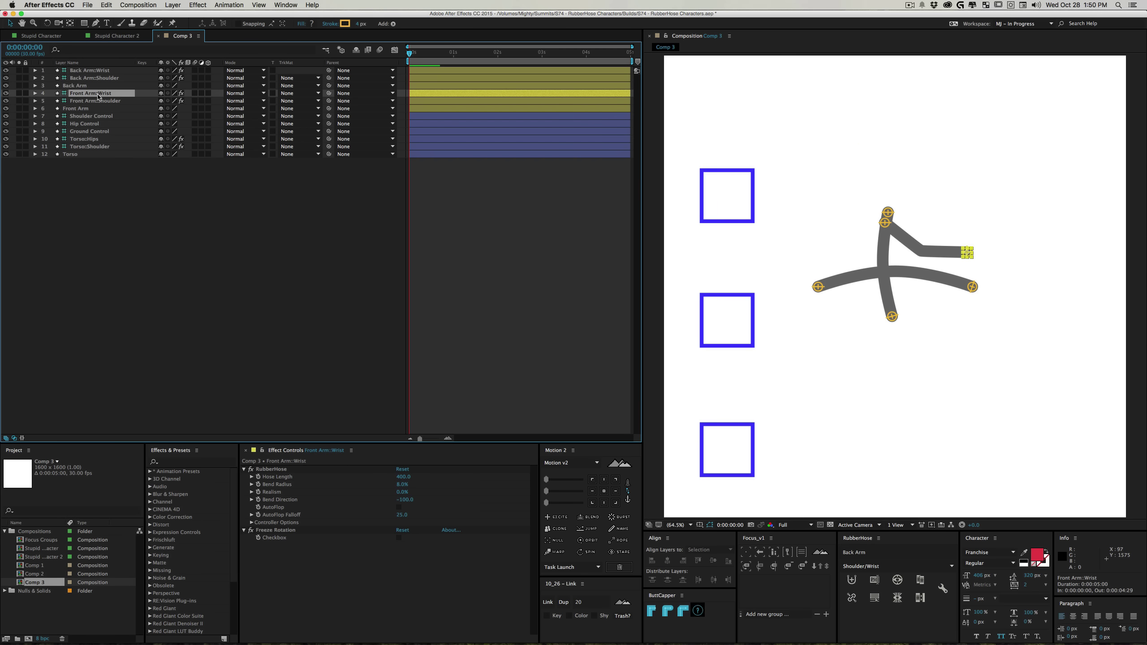
left_click(271, 470)
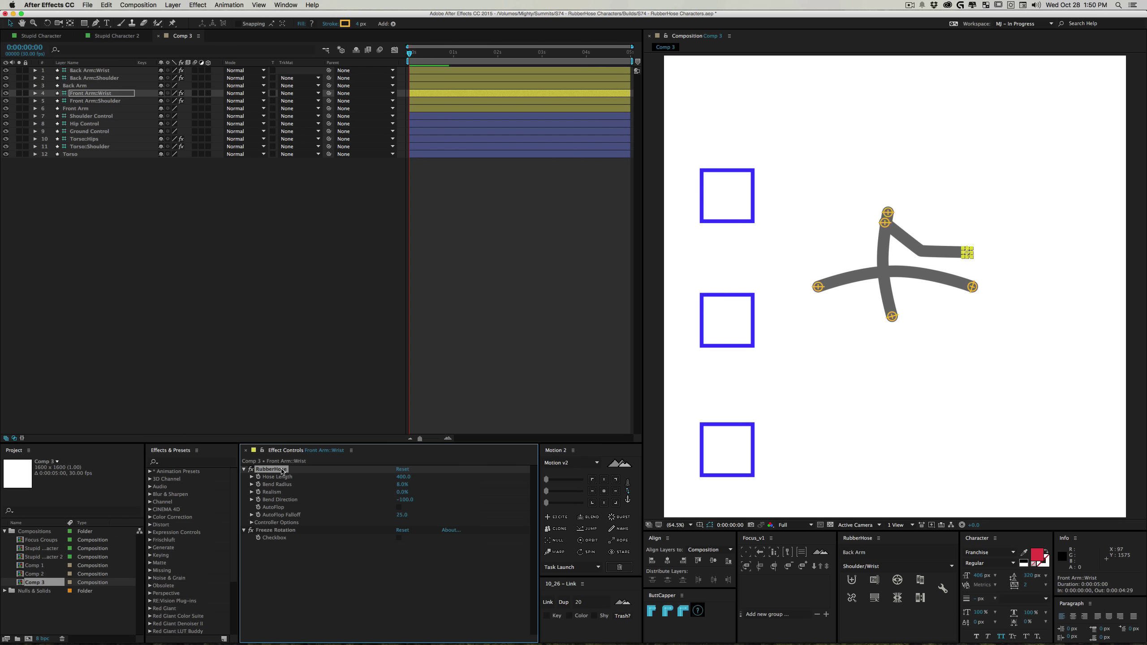
key("super+c")
left_click(90, 70)
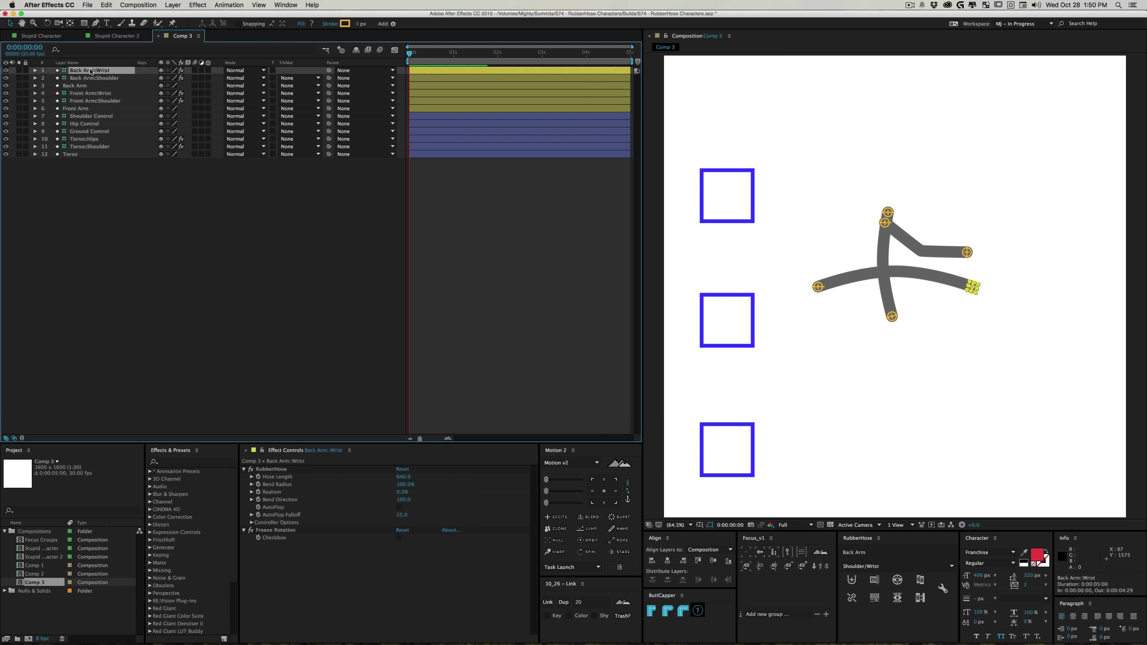
left_click(271, 470)
key("super+v")
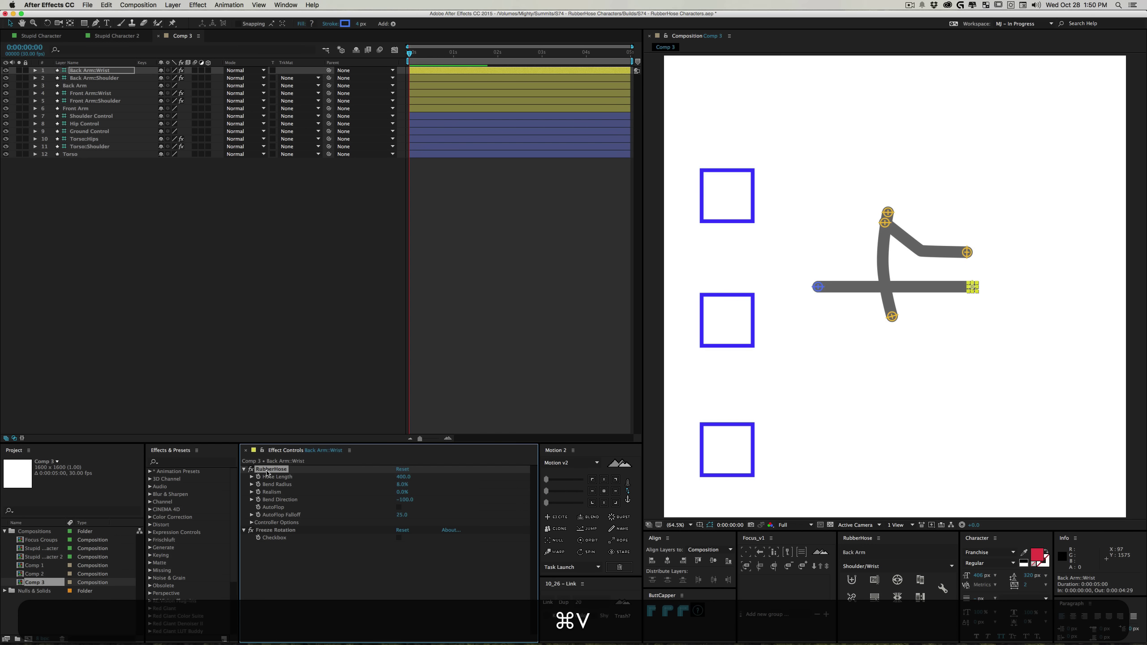
Place the Back Arm's Shoulder controller over the Front Arm's shoulder and its Wrist controller to the left of the torso with the elbow bent
left_click_drag(972, 287, 843, 328)
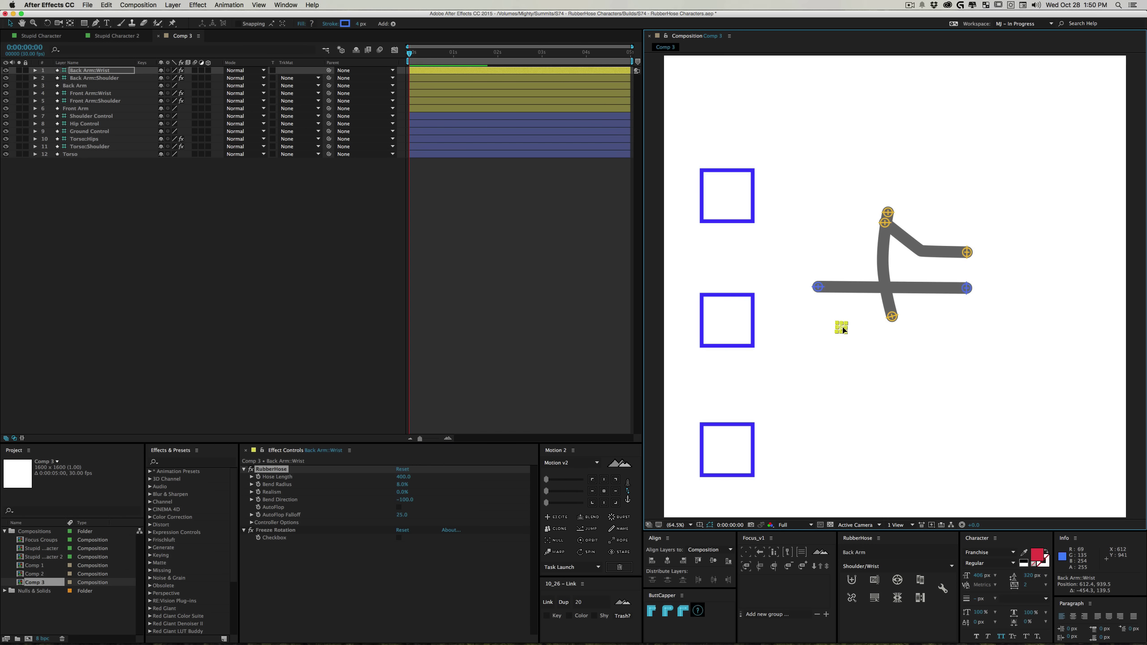
left_click_drag(817, 286, 882, 231)
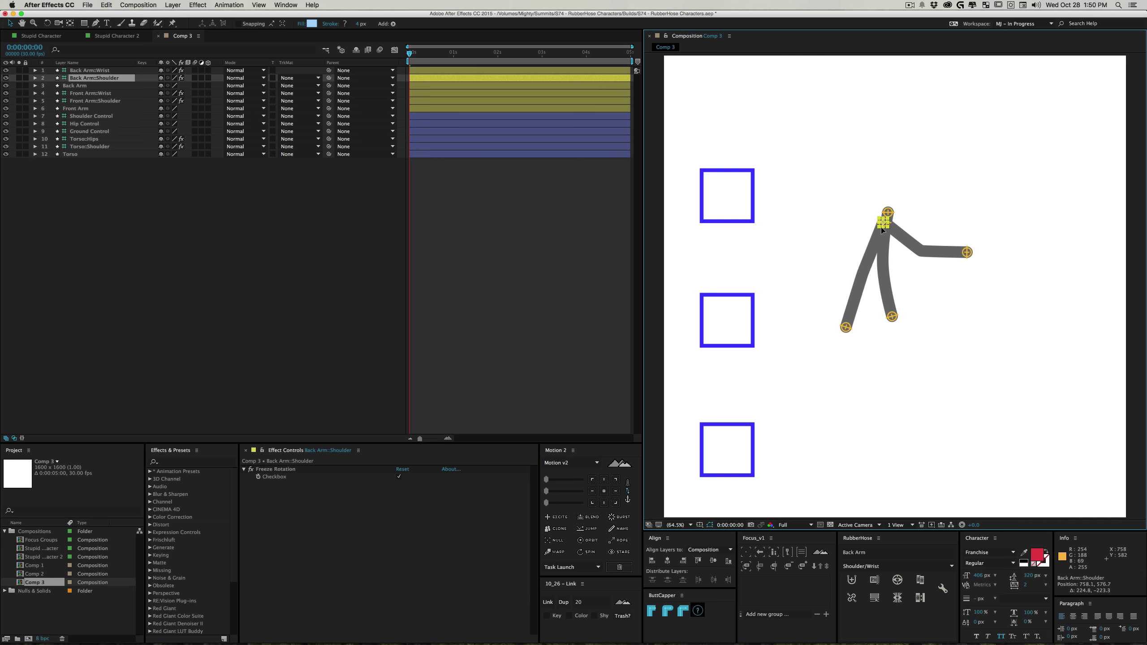
left_click_drag(846, 330, 850, 297)
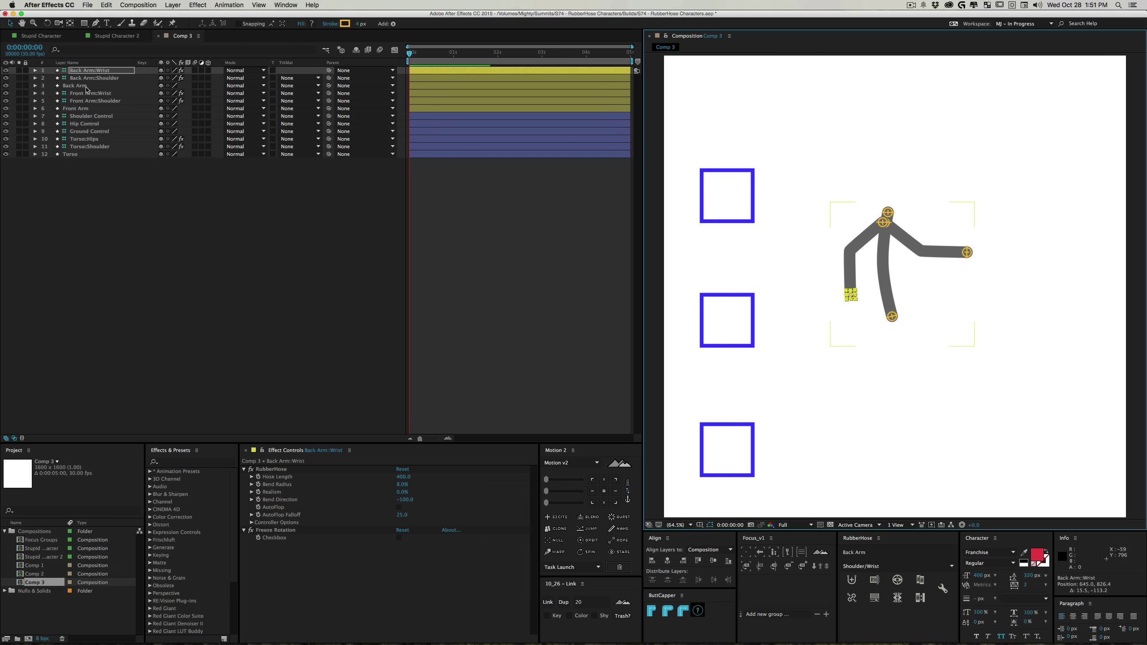
Reorder the hose layers so Back Arm sits below Torso and Front Arm sits directly above Torso
left_click_drag(87, 87, 90, 158)
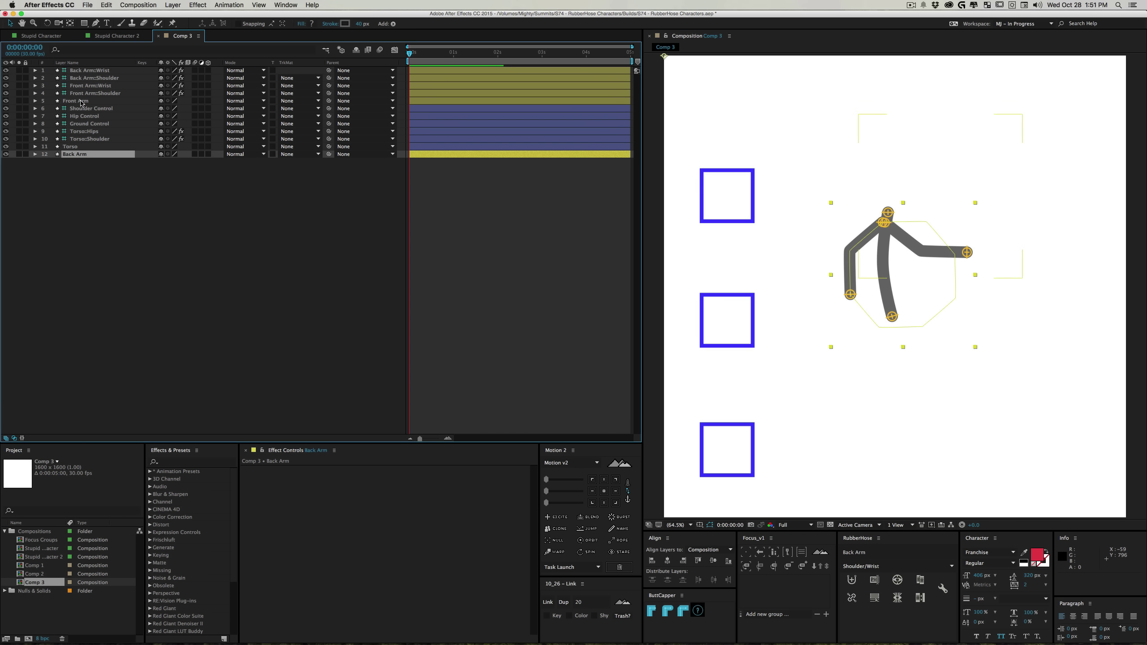
left_click_drag(82, 103, 80, 143)
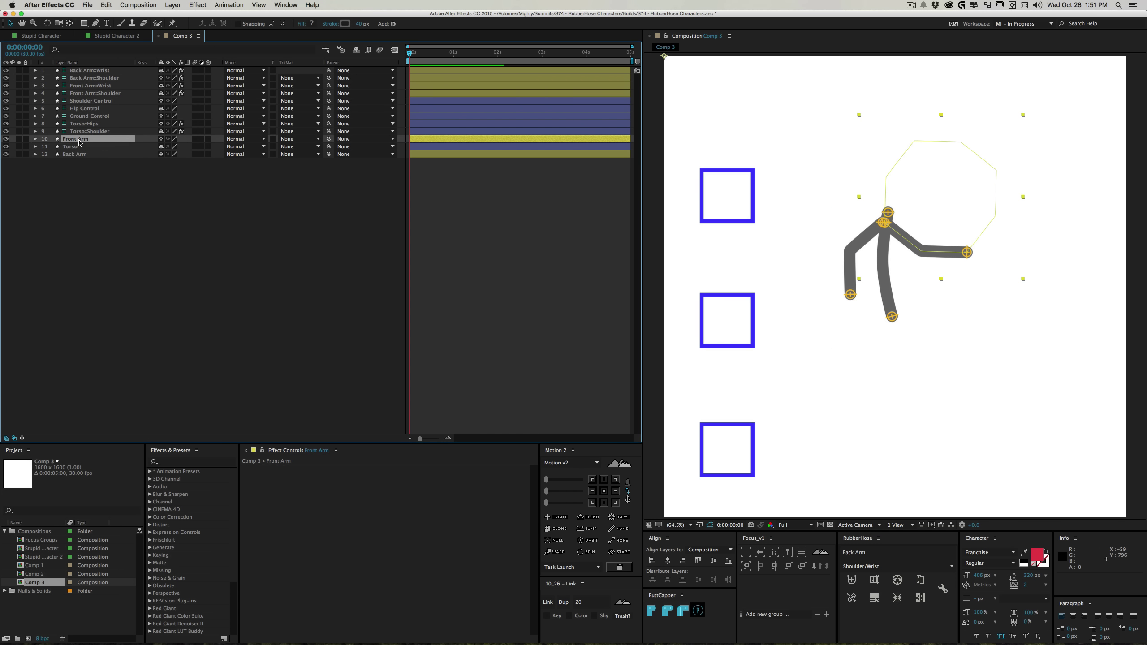
Move the Back Arm's Wrist and Shoulder controller layers directly below the Shoulder Control layer and deselect everything
left_click(91, 71)
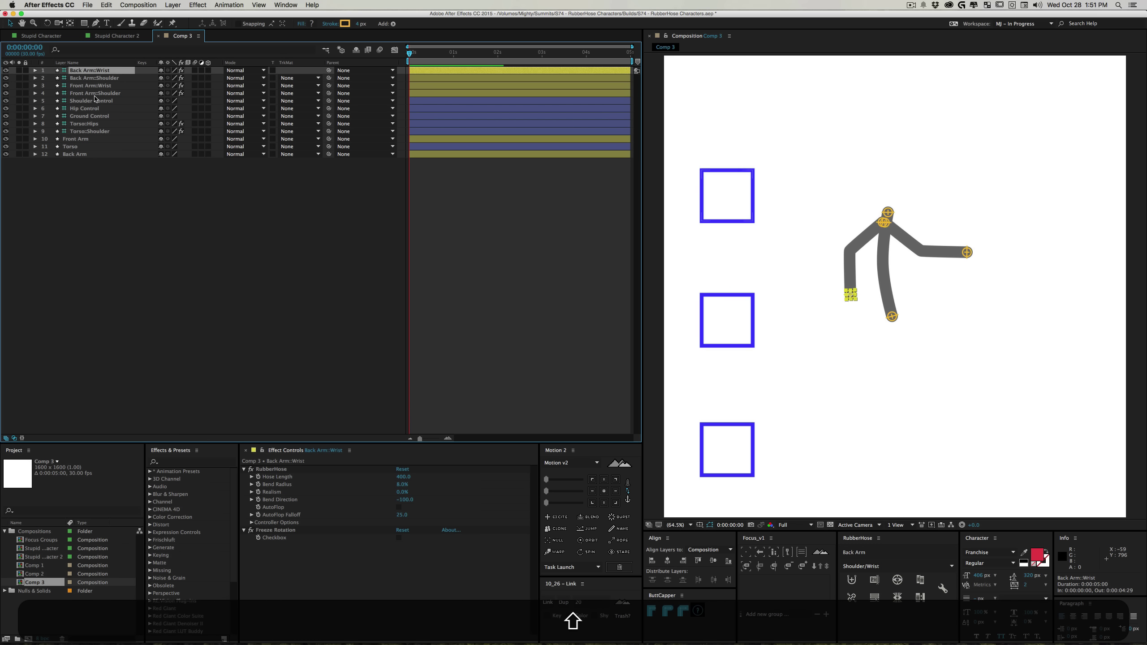
left_click(93, 78, "shift")
left_click_drag(92, 77, 100, 107)
key("F2")
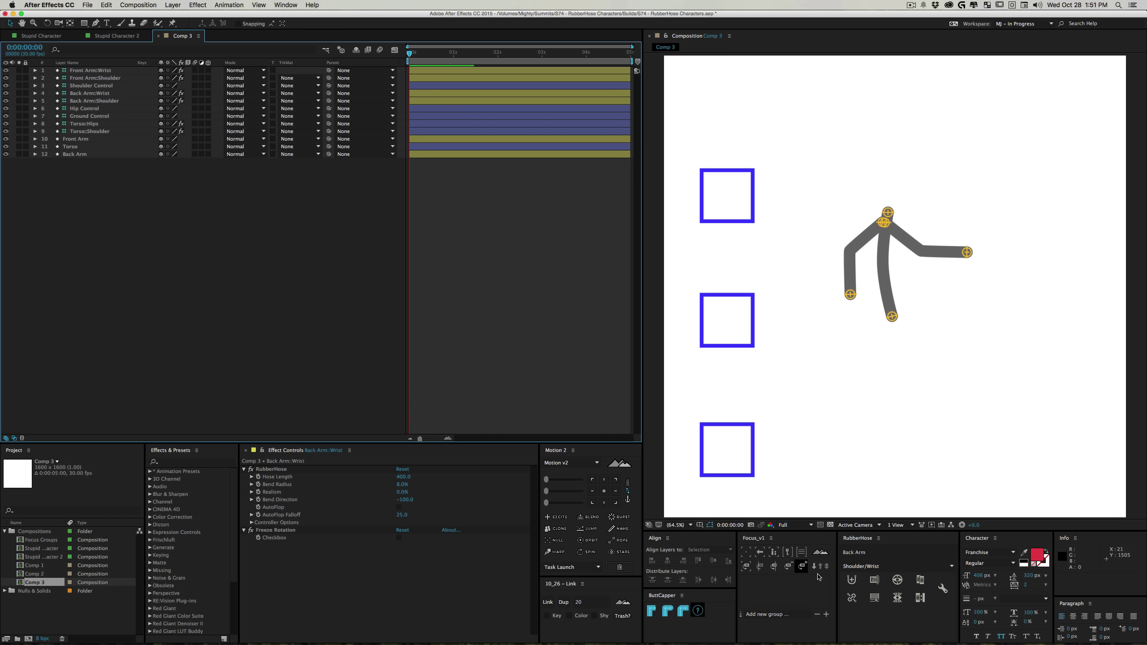
Create a RubberHose named Front Leg with Hip/Ankle controllers
left_click(861, 566)
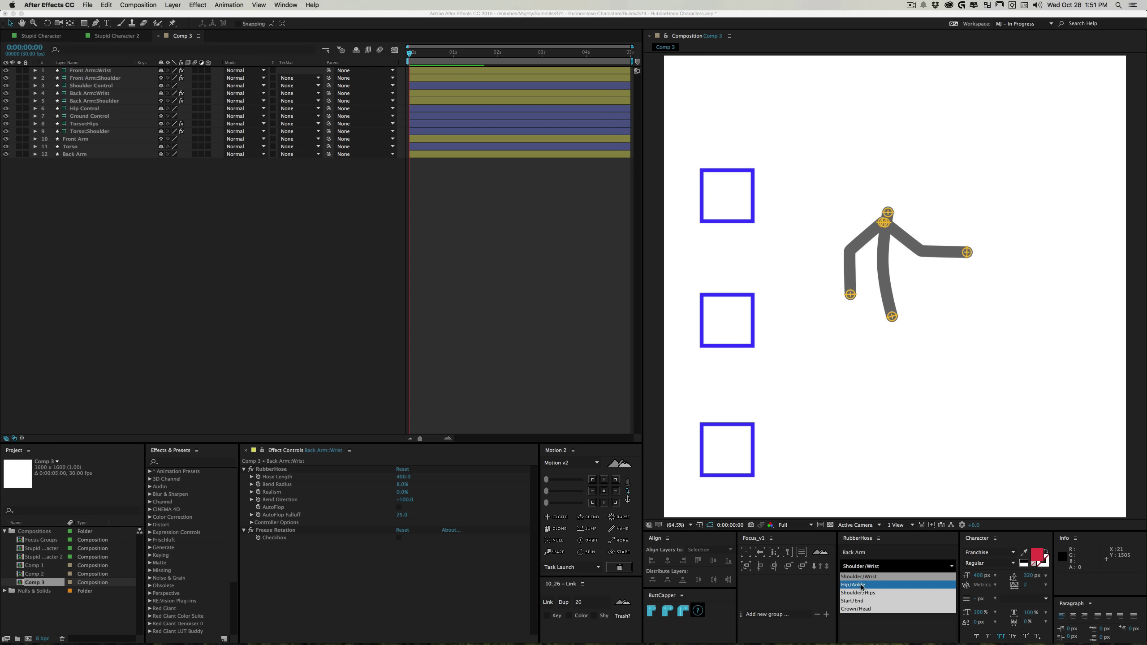
left_click(861, 585)
left_click(862, 552)
type("Front Leg")
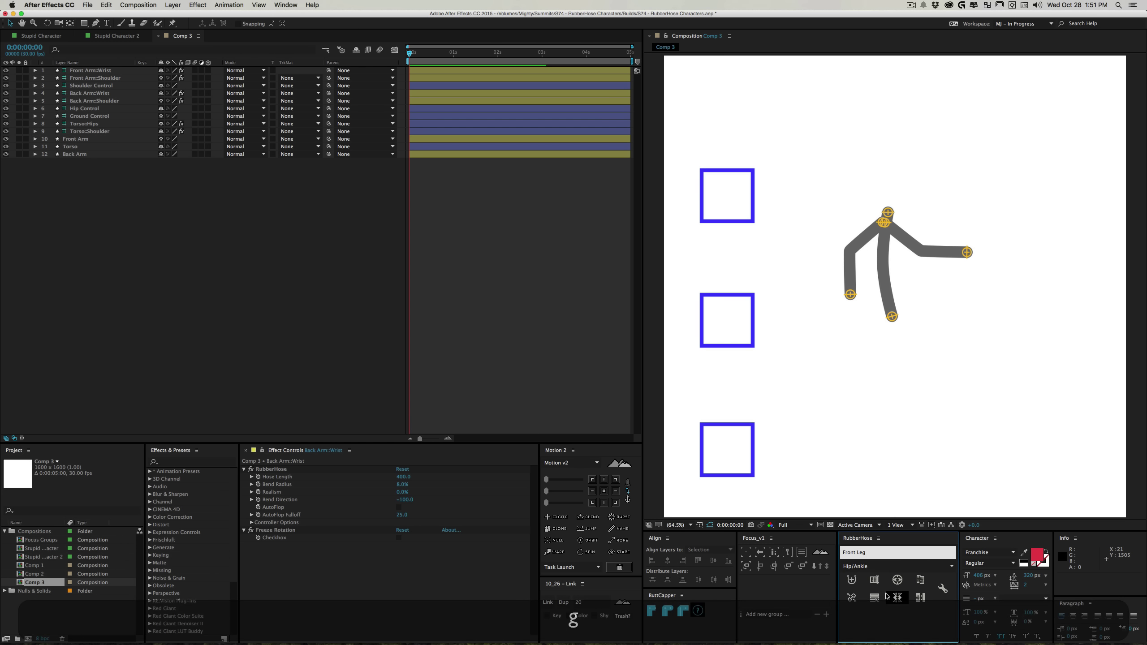
left_click(860, 579)
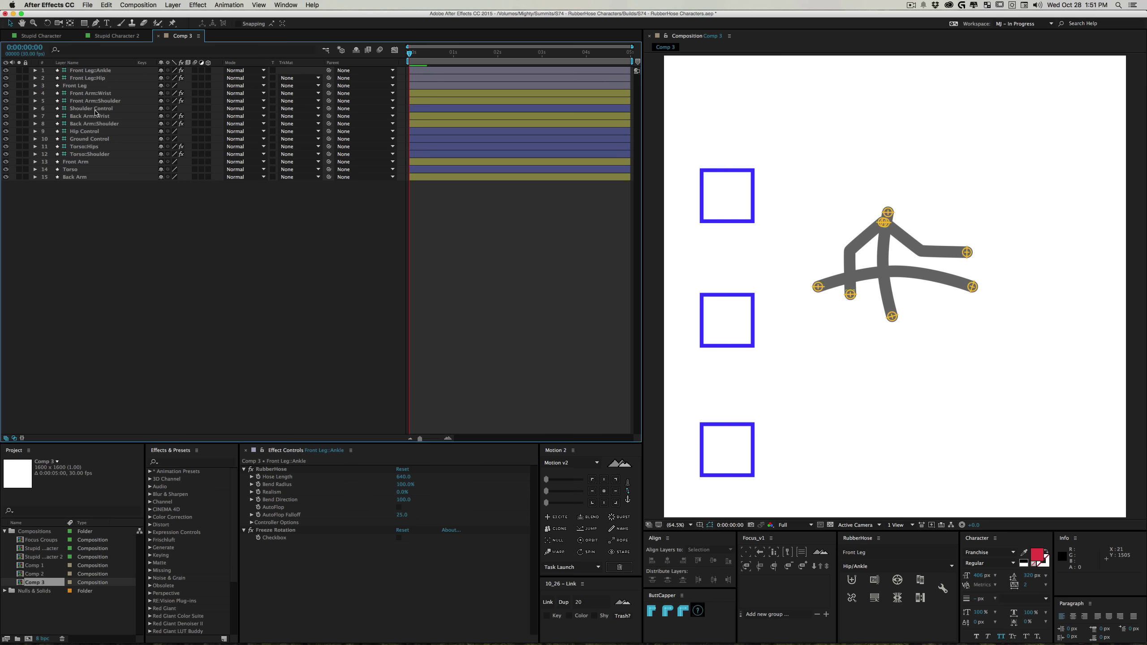
Copy the RubberHose effect settings from the Front Arm's Wrist controller onto the Front Leg's Ankle controller
left_click(104, 94)
left_click(285, 470)
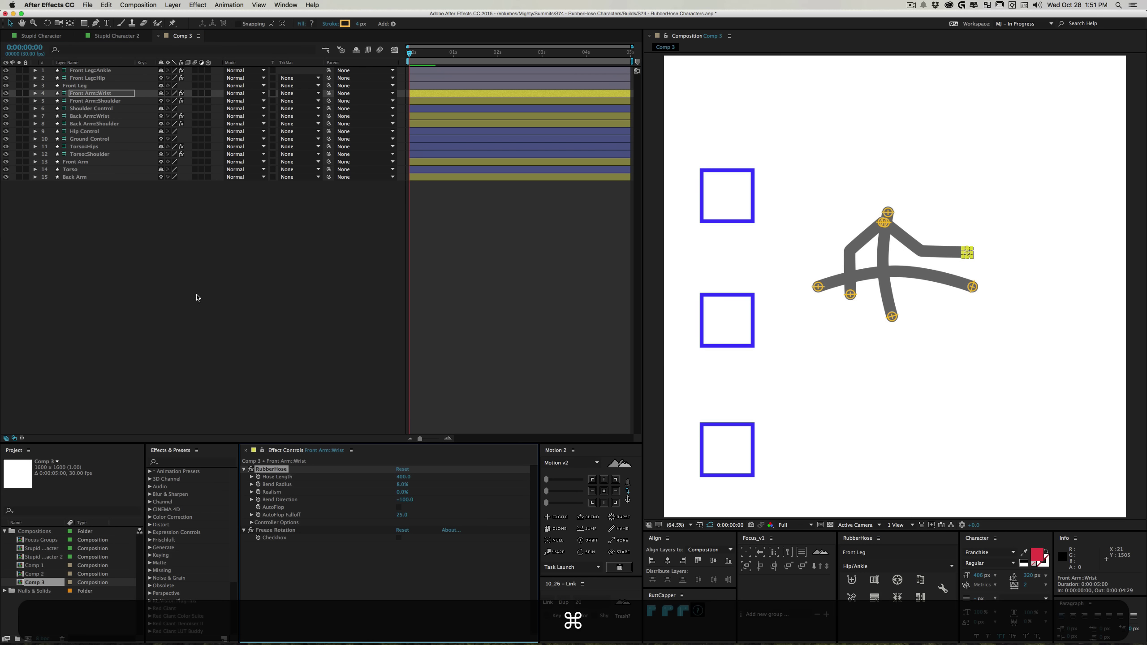
key("super+c")
left_click(96, 72)
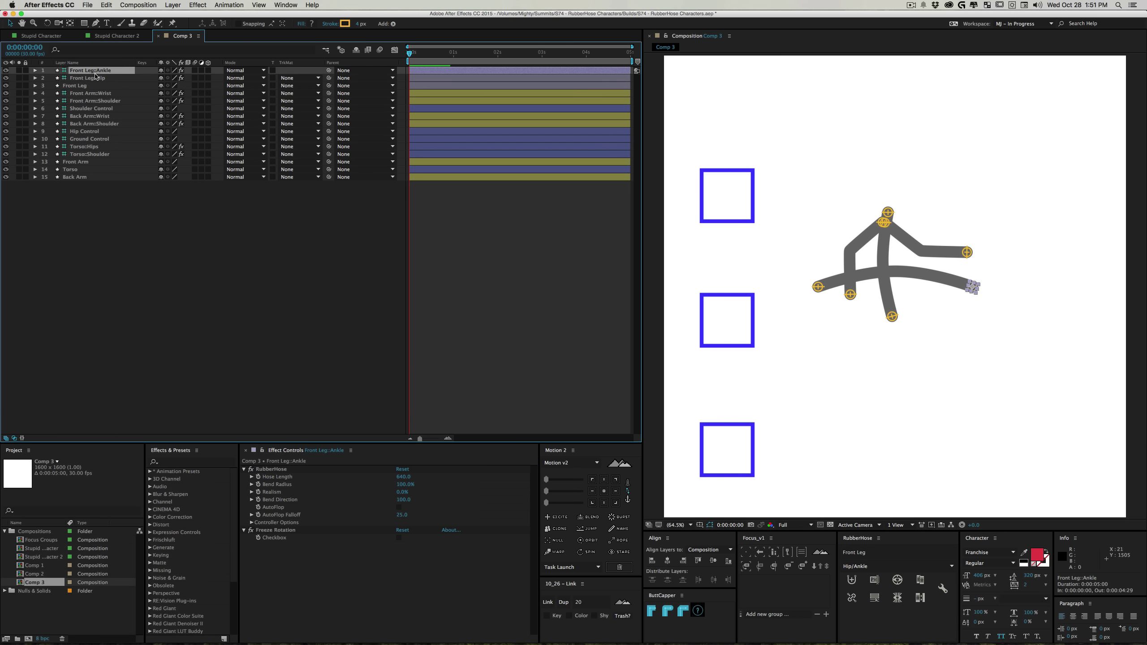
left_click(280, 472)
key("super+v")
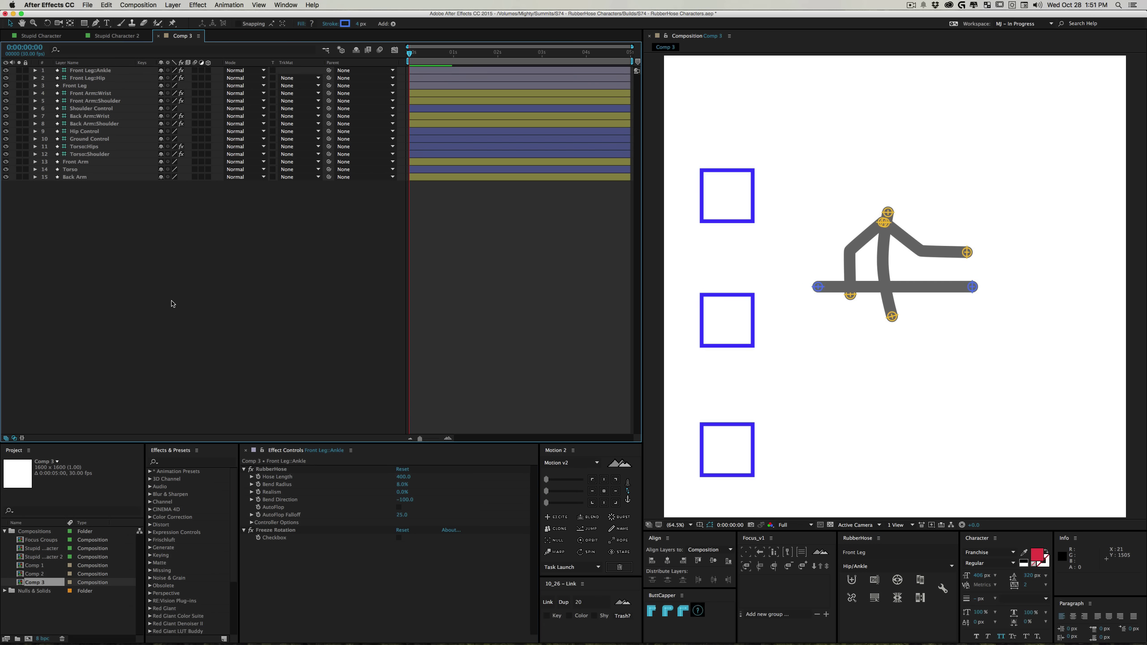
Set the Front Leg's Bend Direction to 100, place its Hip controller over the torso's hips, and its Ankle controller below and right
left_click_drag(972, 286, 835, 373)
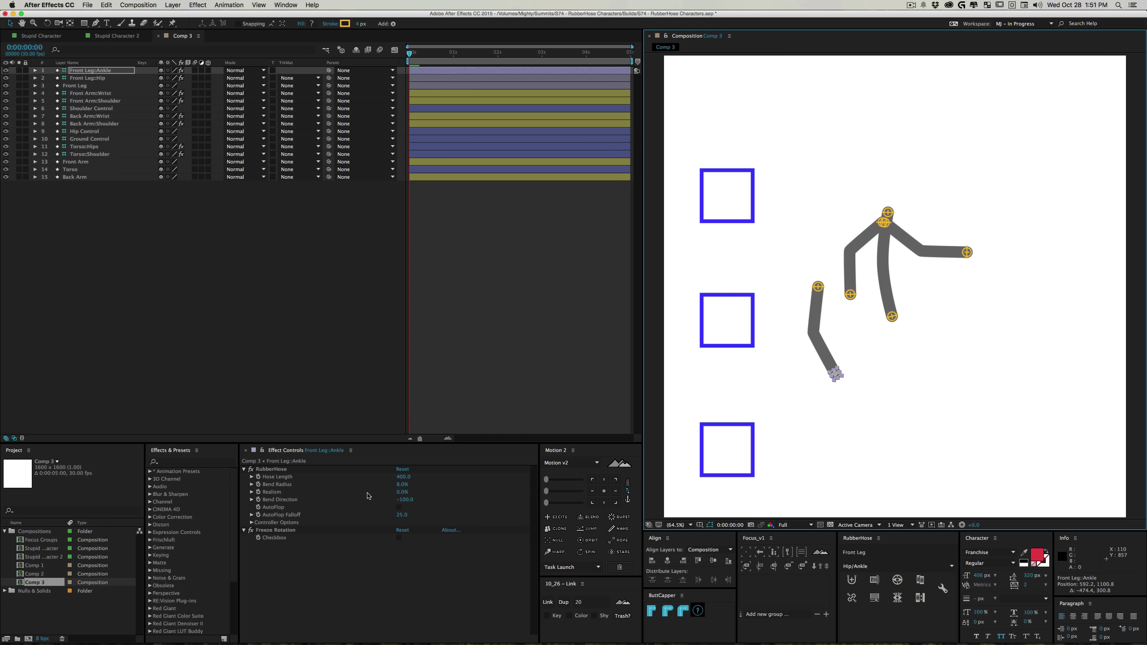
left_click_drag(409, 500, 499, 501)
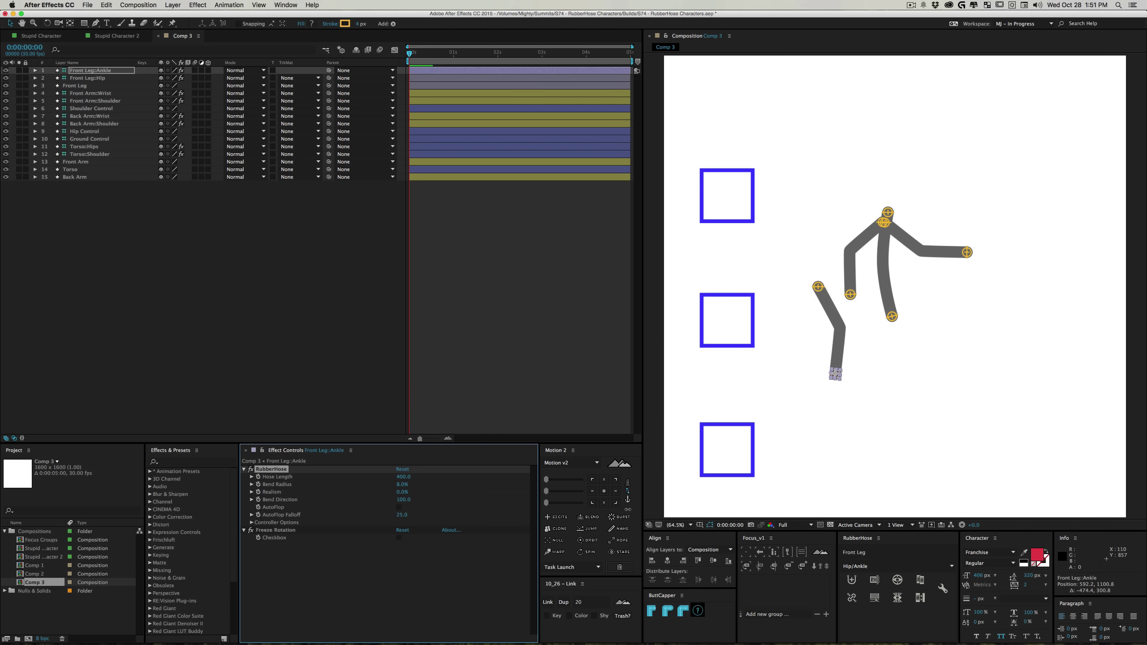
left_click(818, 286)
left_click_drag(818, 287, 894, 319)
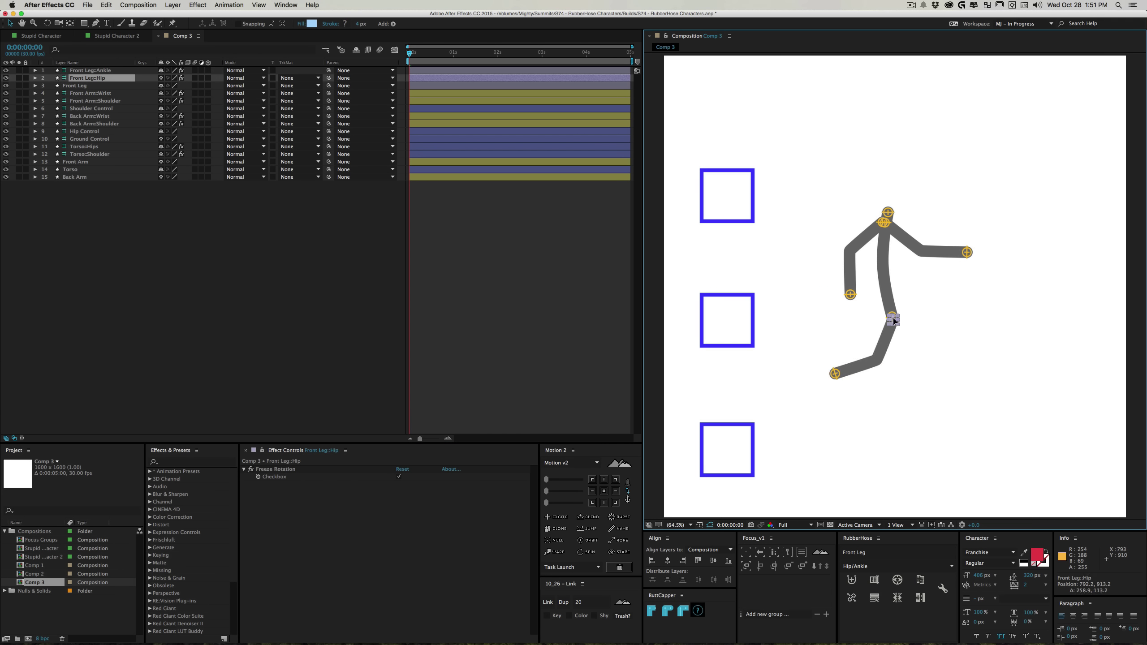
left_click(835, 373)
left_click_drag(936, 396, 943, 400)
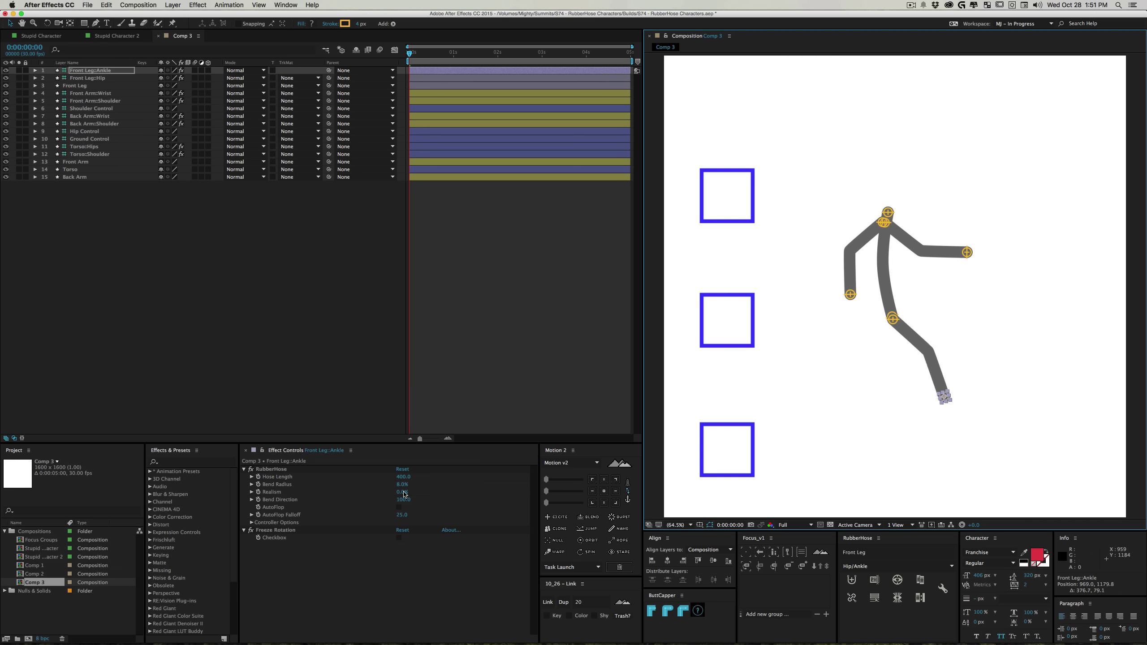
Set the Front Leg's Hose Length to 500 and lower its Ankle controller until the knee bends only slightly
left_click(405, 478)
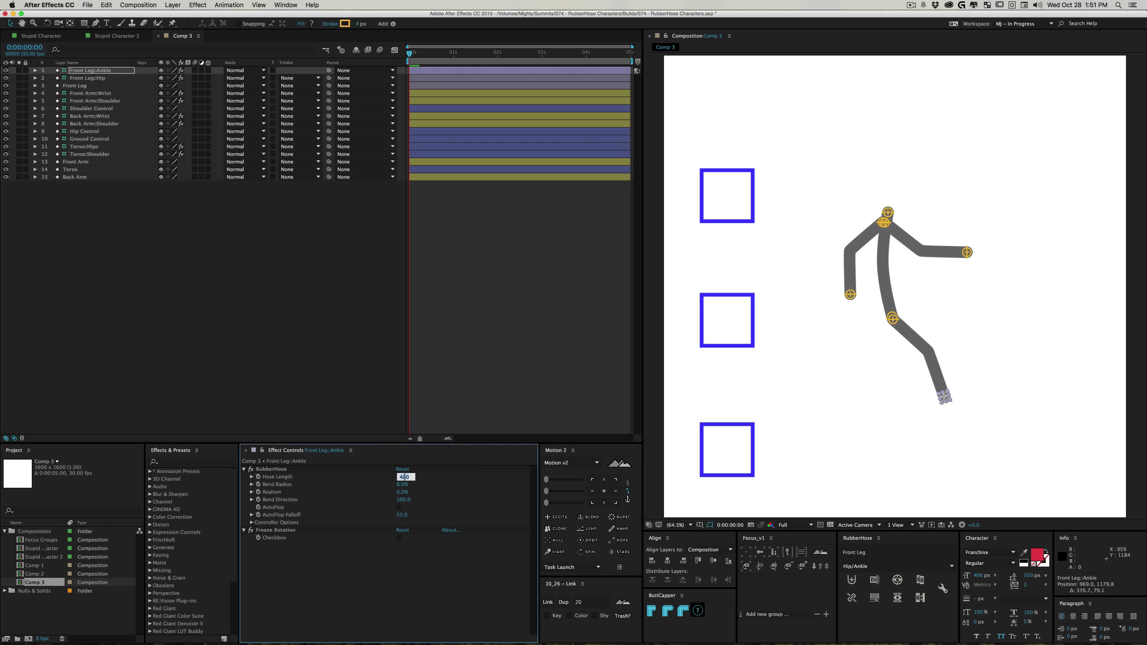
type("500")
key("Return")
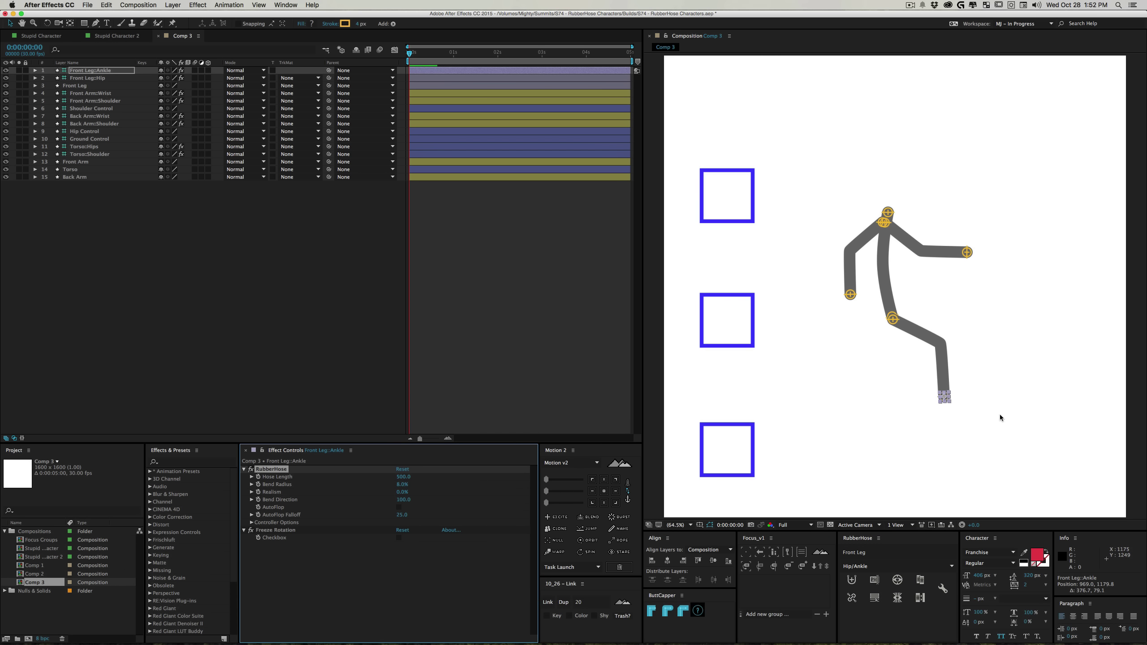
left_click_drag(944, 397, 929, 427)
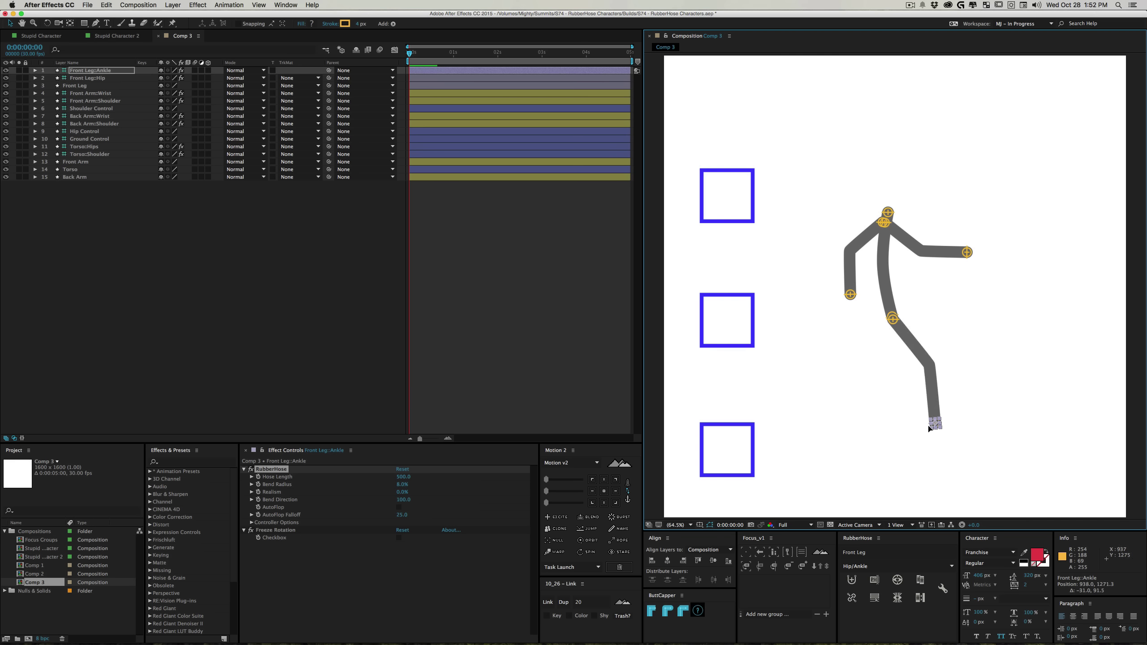
left_click(298, 243)
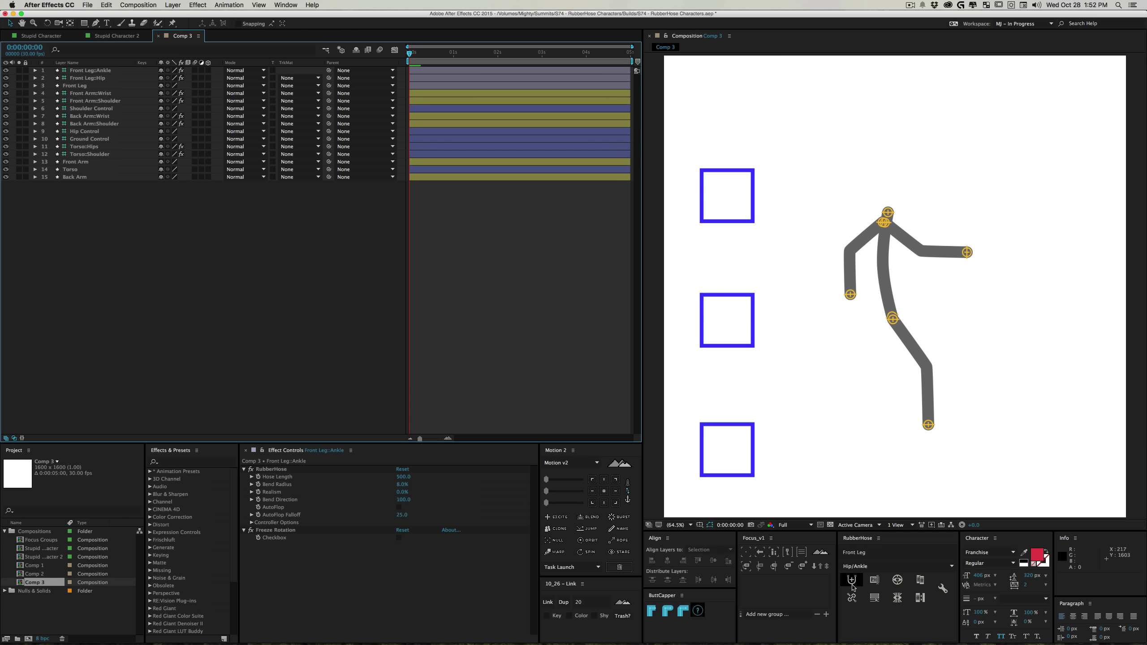
Create a second Hip/Ankle RubberHose named Back Leg
left_click(859, 552)
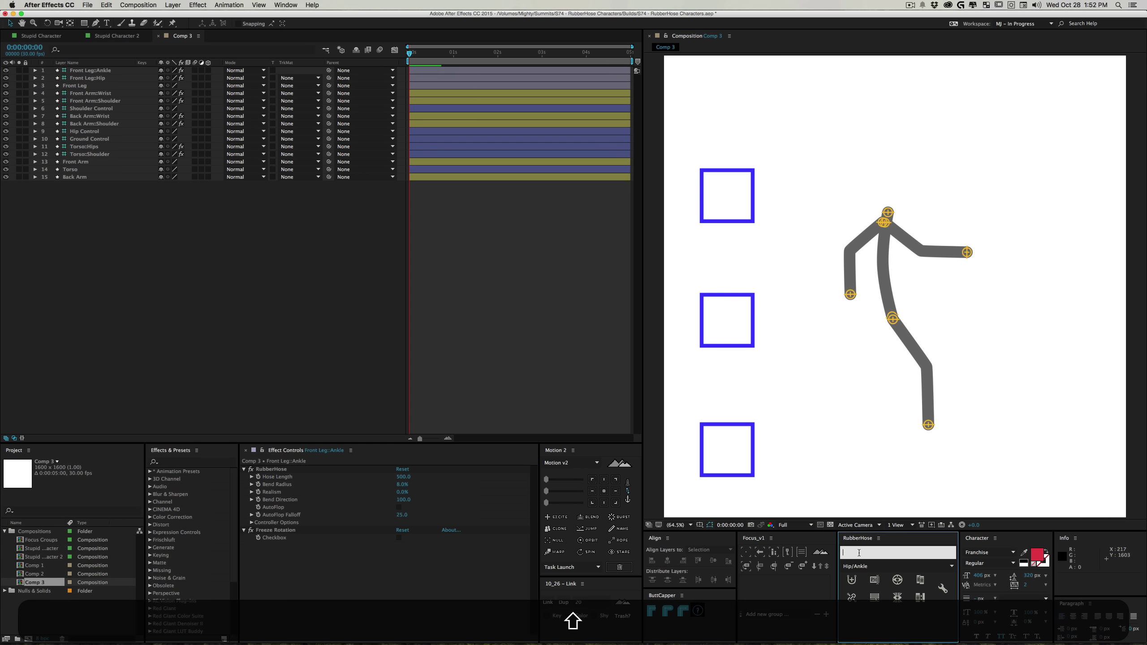
type("Back Leg")
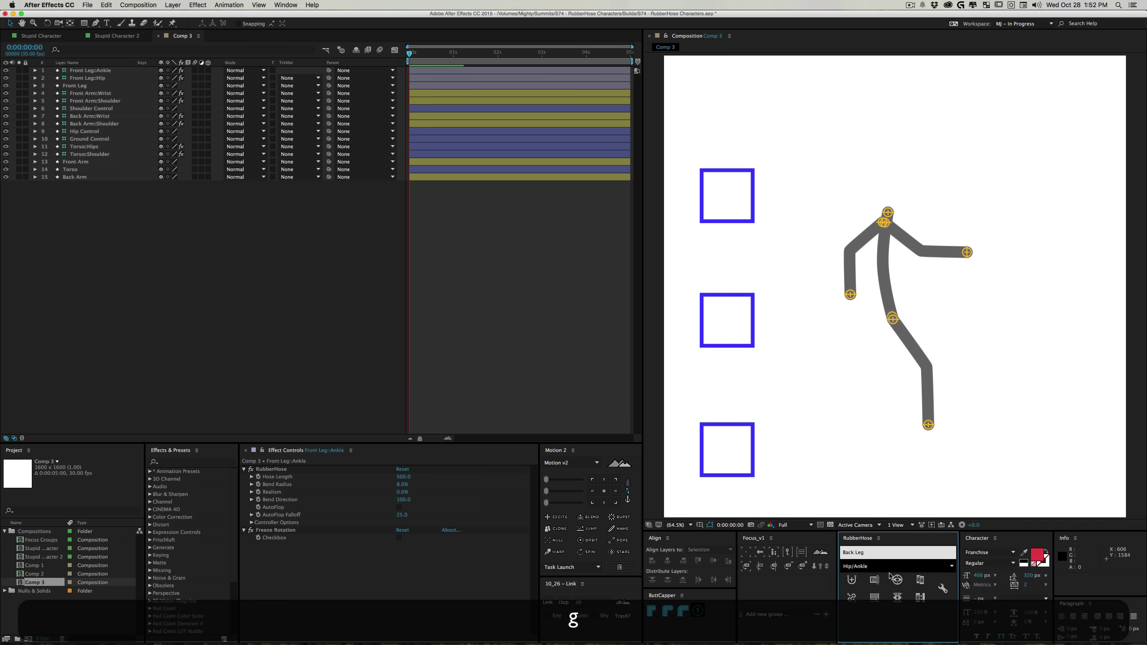
left_click(852, 580)
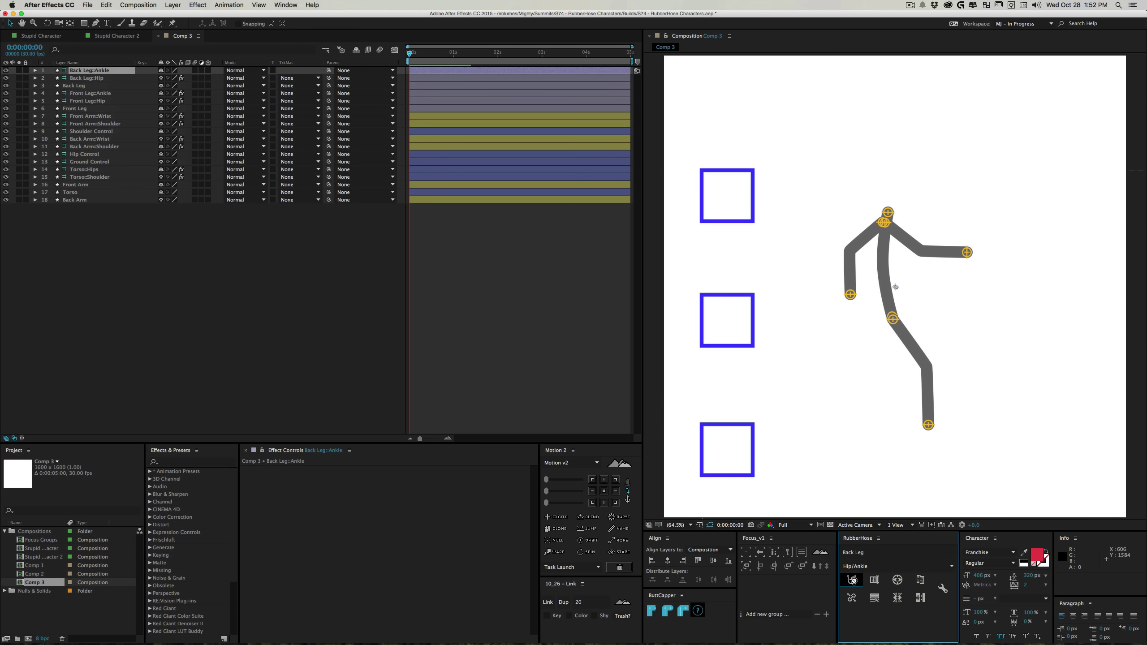
key("Return")
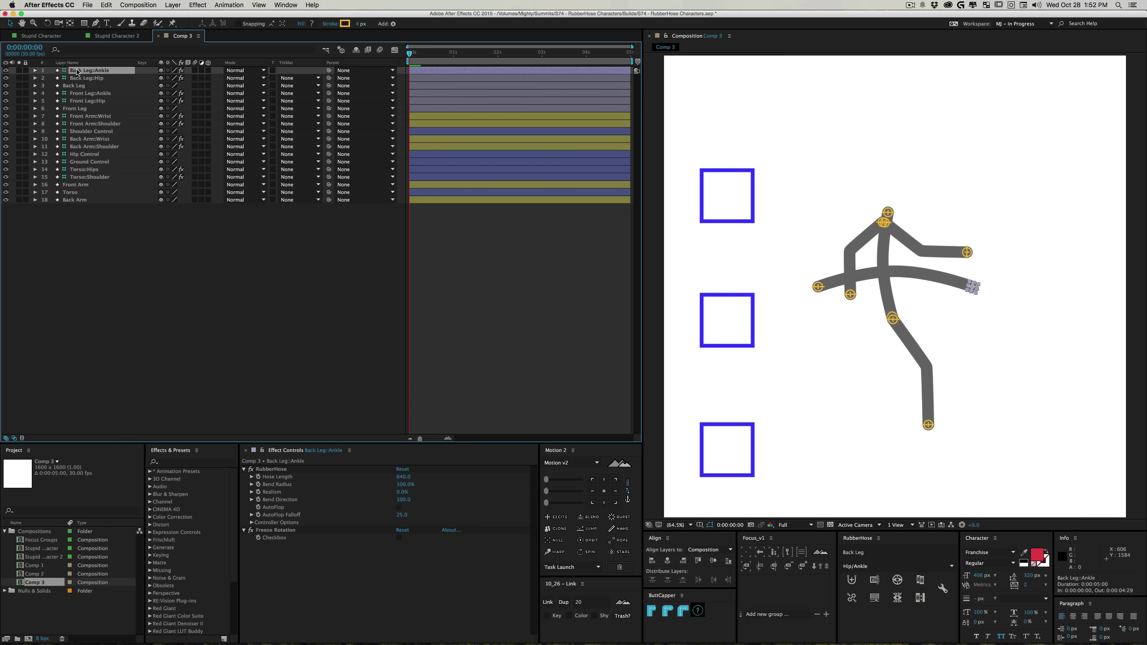
Place the Back Leg's Ankle controller to the left of the front foot and its Hip controller over the torso's hips
left_click_drag(973, 286, 858, 433)
left_click(817, 287)
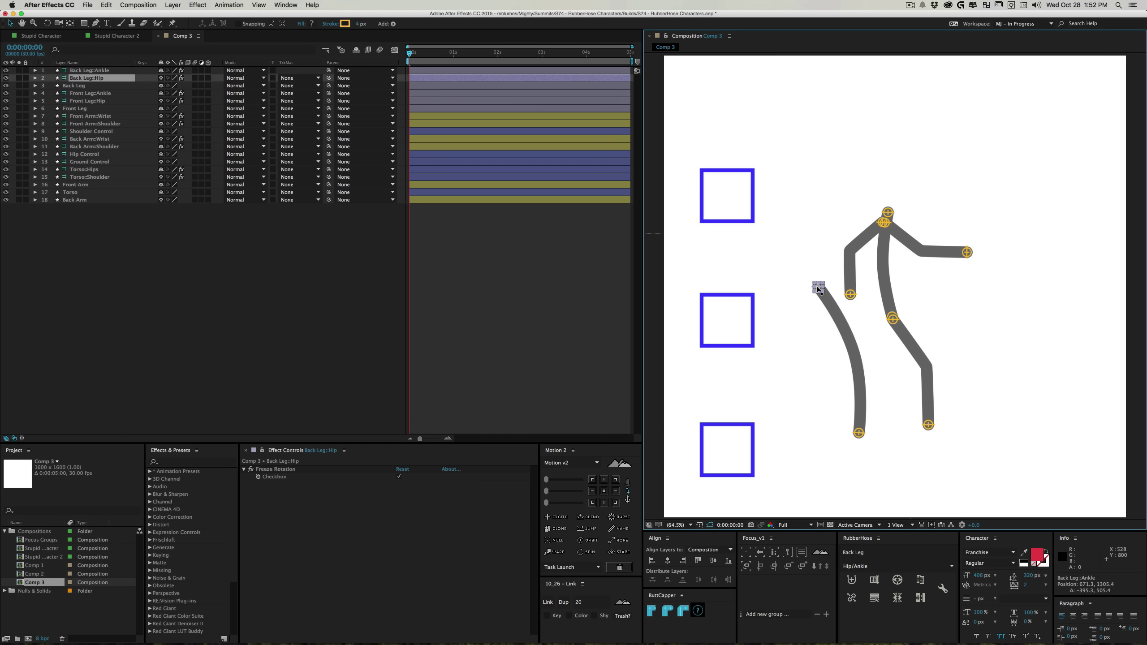
left_click_drag(818, 287, 888, 322)
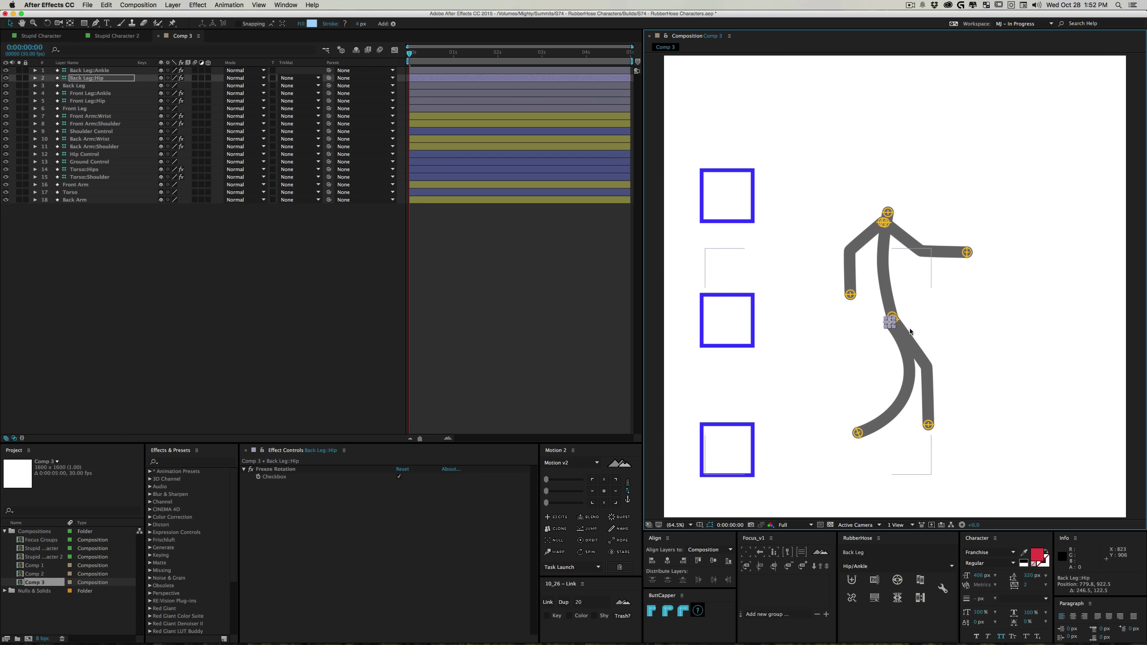
Copy the RubberHose effect settings from the Front Leg's Ankle controller onto the Back Leg's Ankle controller and deselect everything
left_click(101, 94)
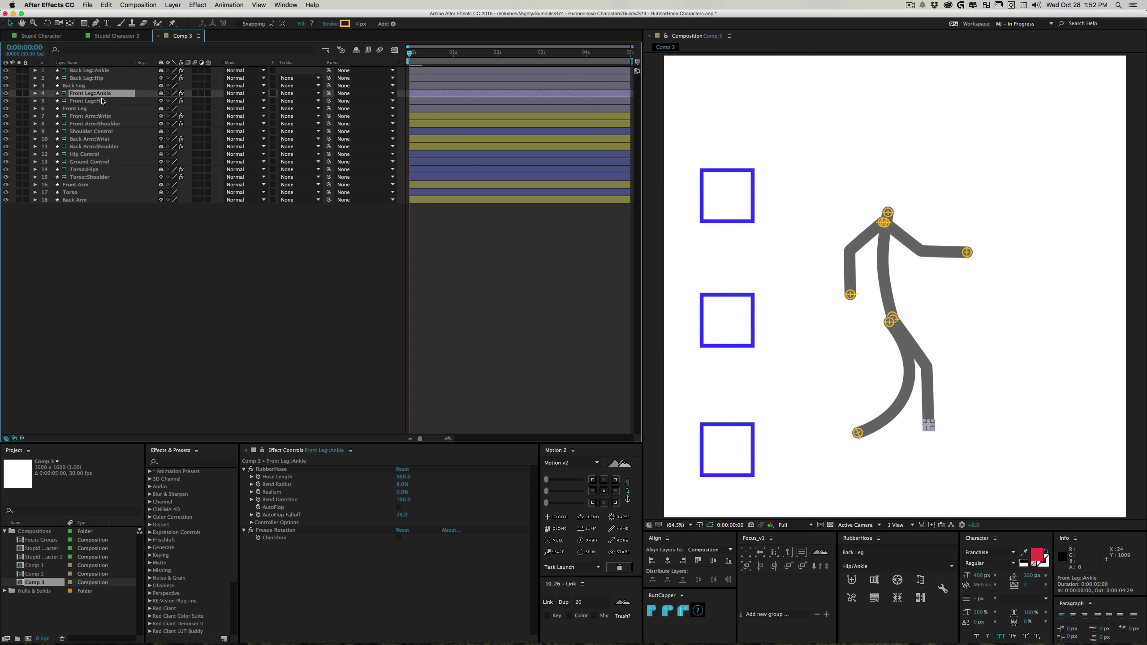
key("super+c")
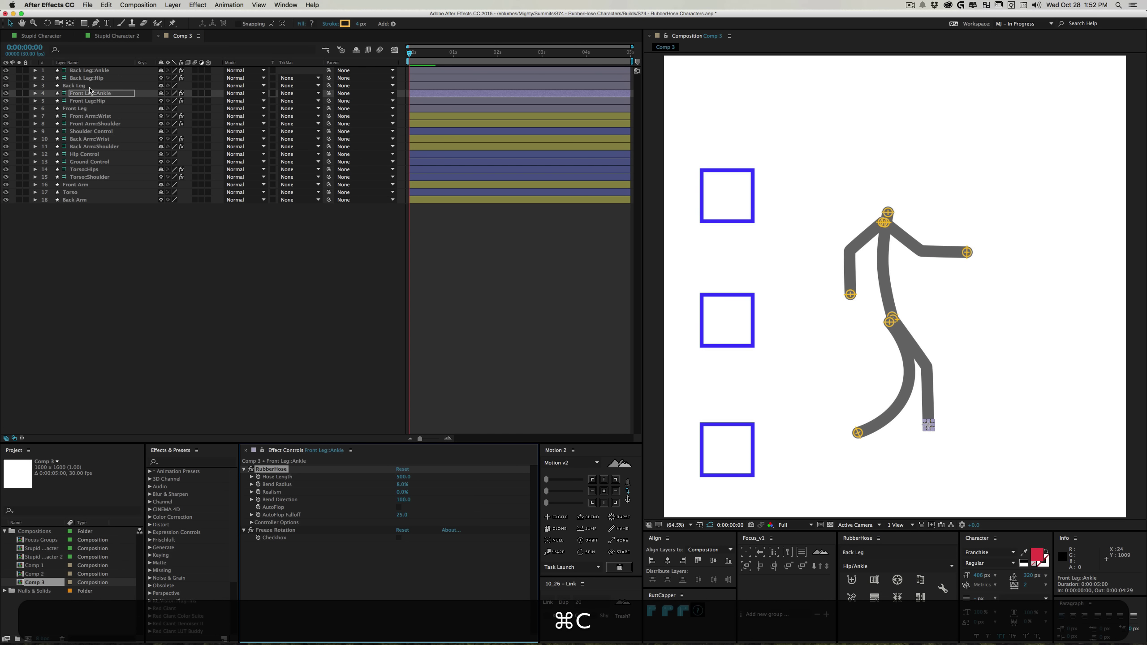
left_click(104, 71)
left_click(271, 469)
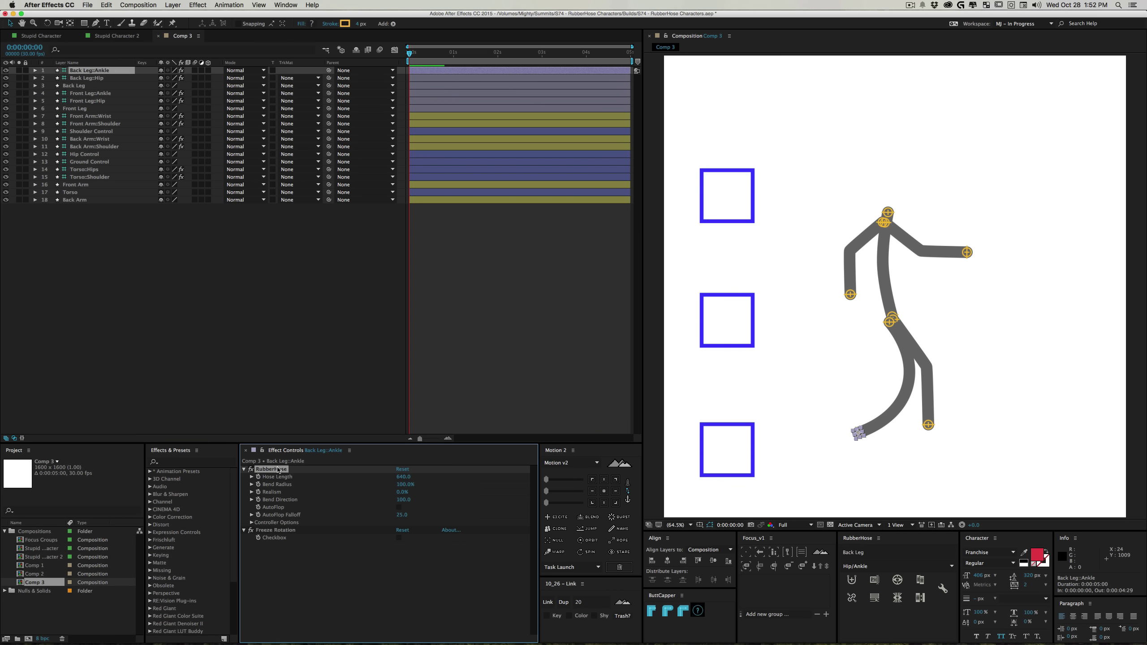
key("super+v")
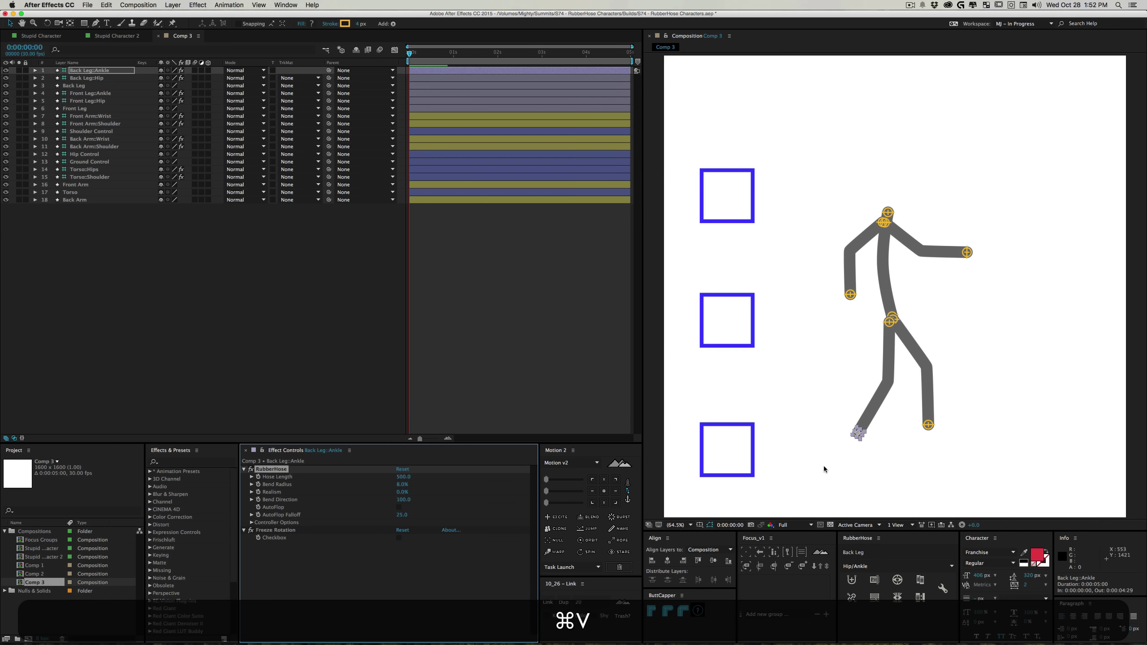
left_click(272, 294)
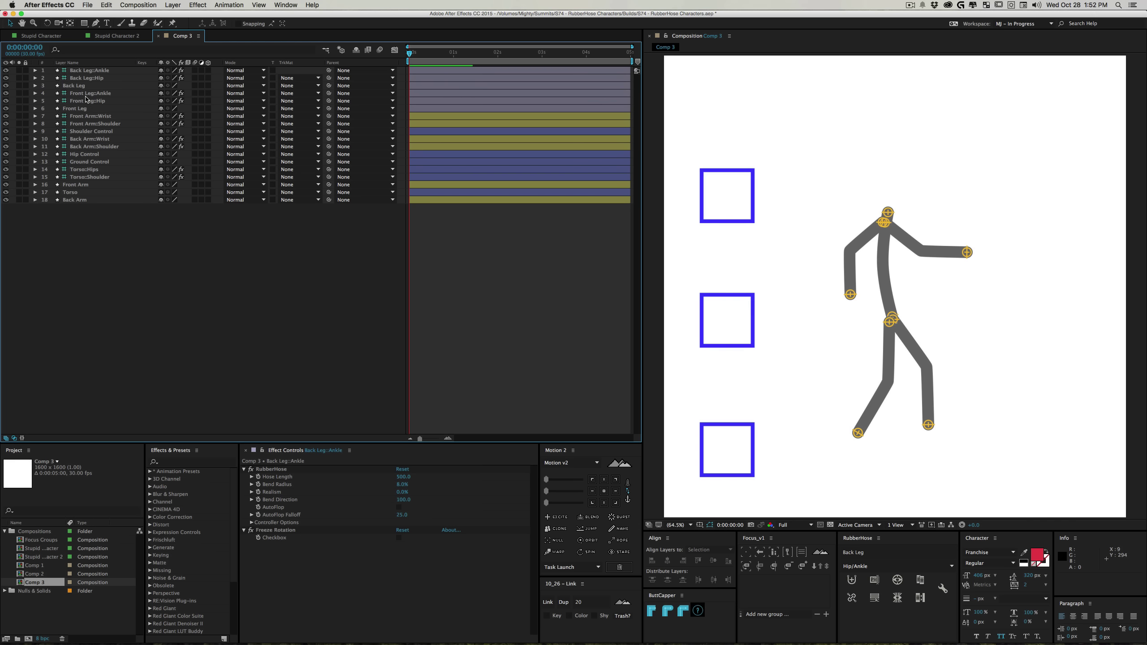
Reorder the hose layers so Back Leg sits at the very bottom and Front Leg sits directly below Torso
left_click(88, 78, "shift")
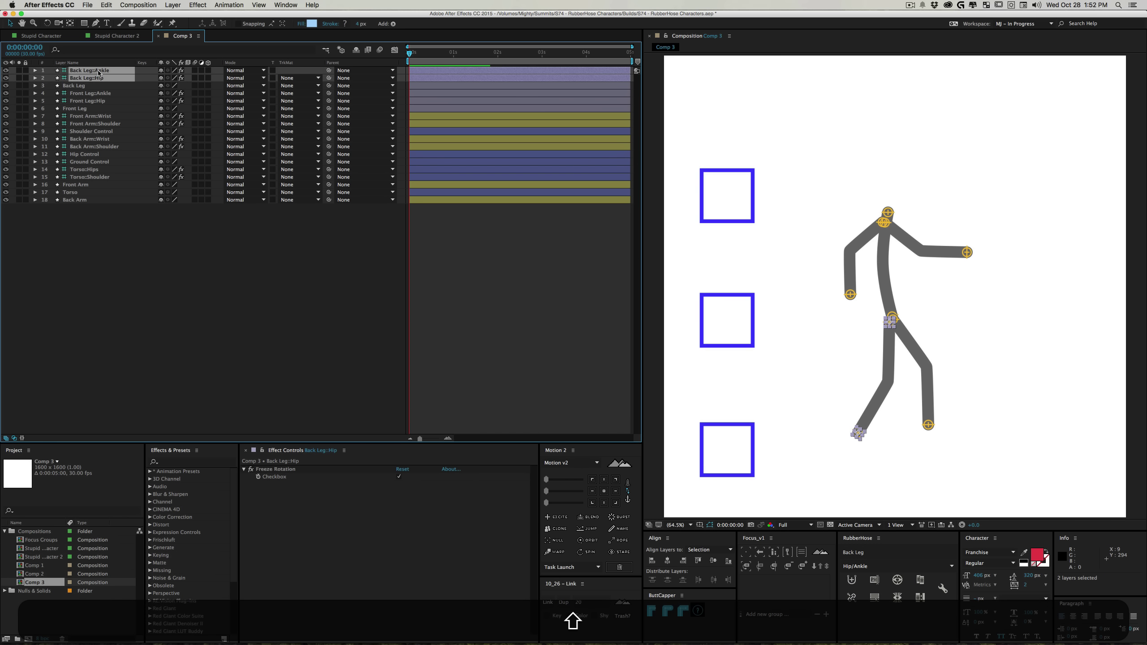
left_click_drag(76, 87, 81, 207)
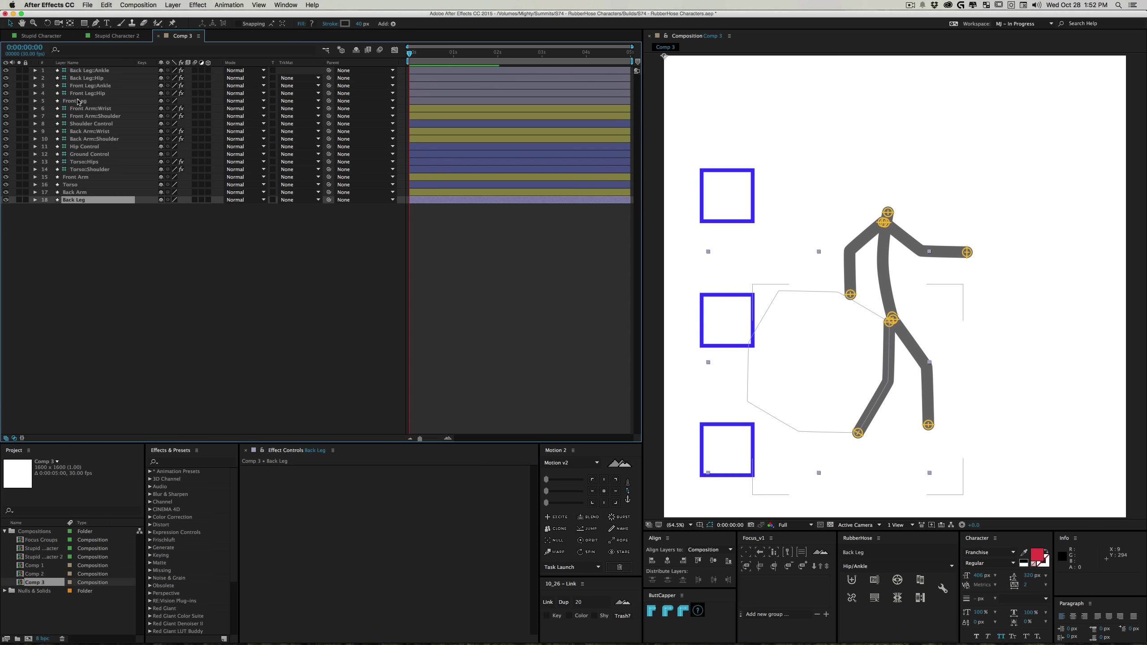
left_click_drag(79, 103, 79, 190)
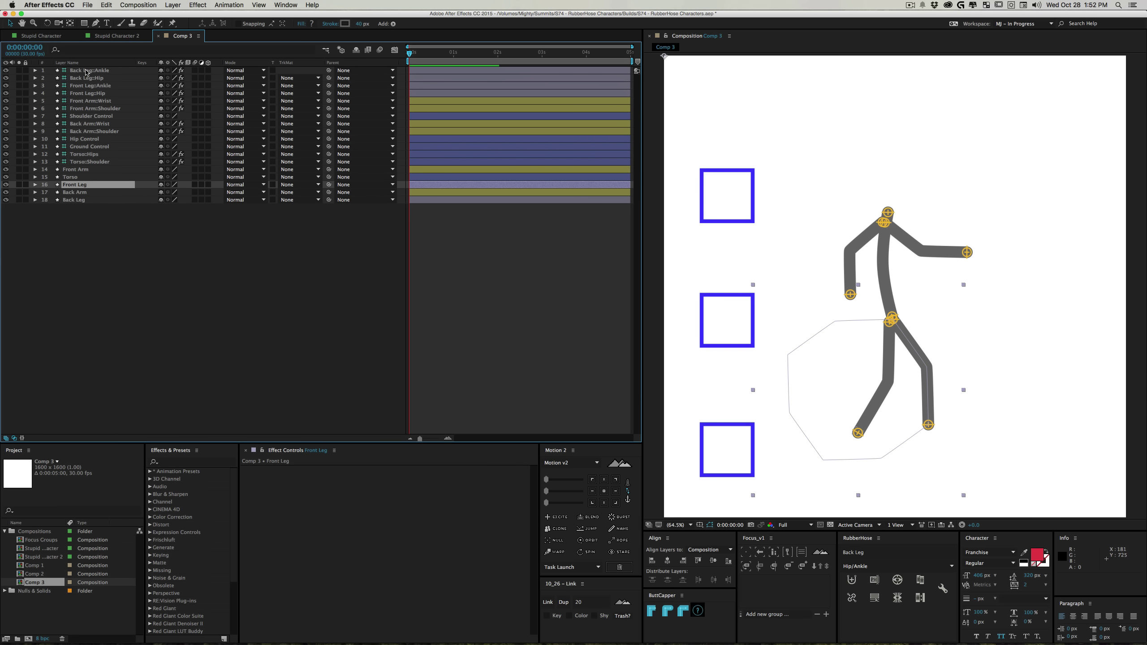
left_click(967, 252)
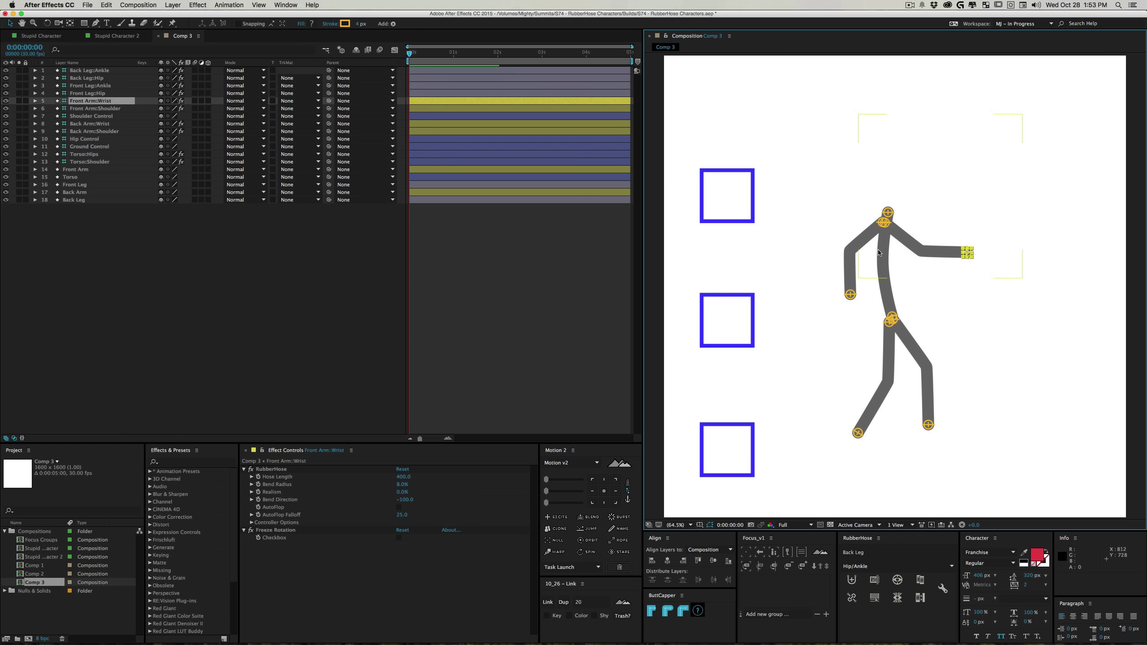
Move the four leg Ankle and Hip controller layers directly above Hip Control, and extend the selection up to the Front Arm's Wrist controller
left_click(99, 71)
left_click(99, 78, "super")
left_click(98, 86, "super")
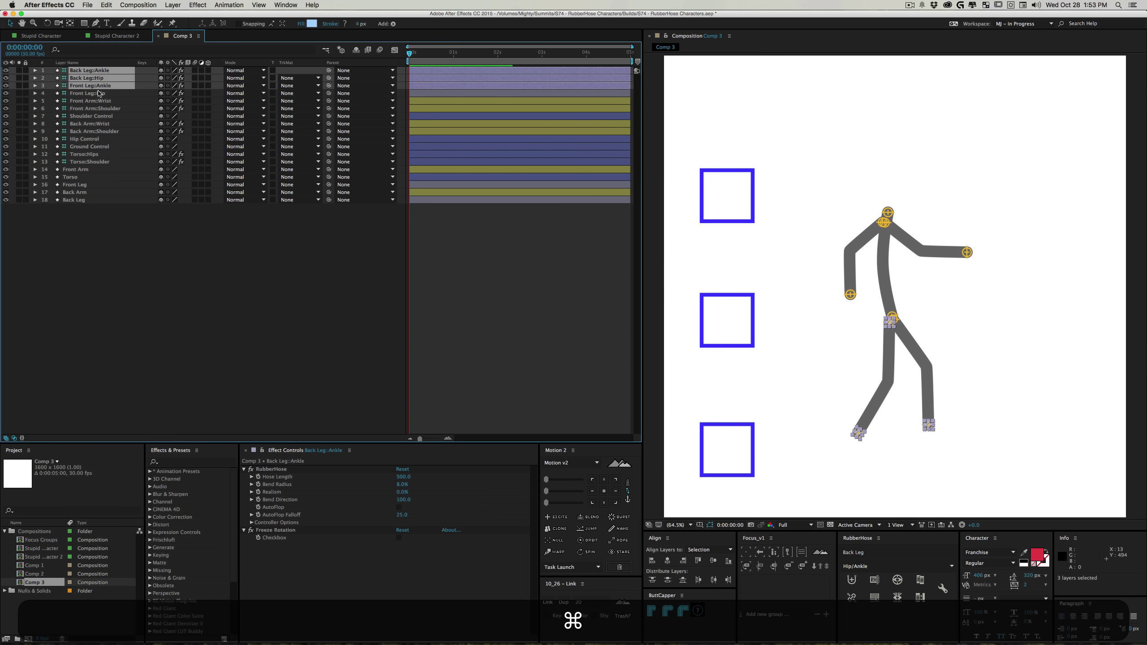
left_click(98, 93, "super")
left_click_drag(95, 90, 100, 140)
left_click(88, 68, "shift")
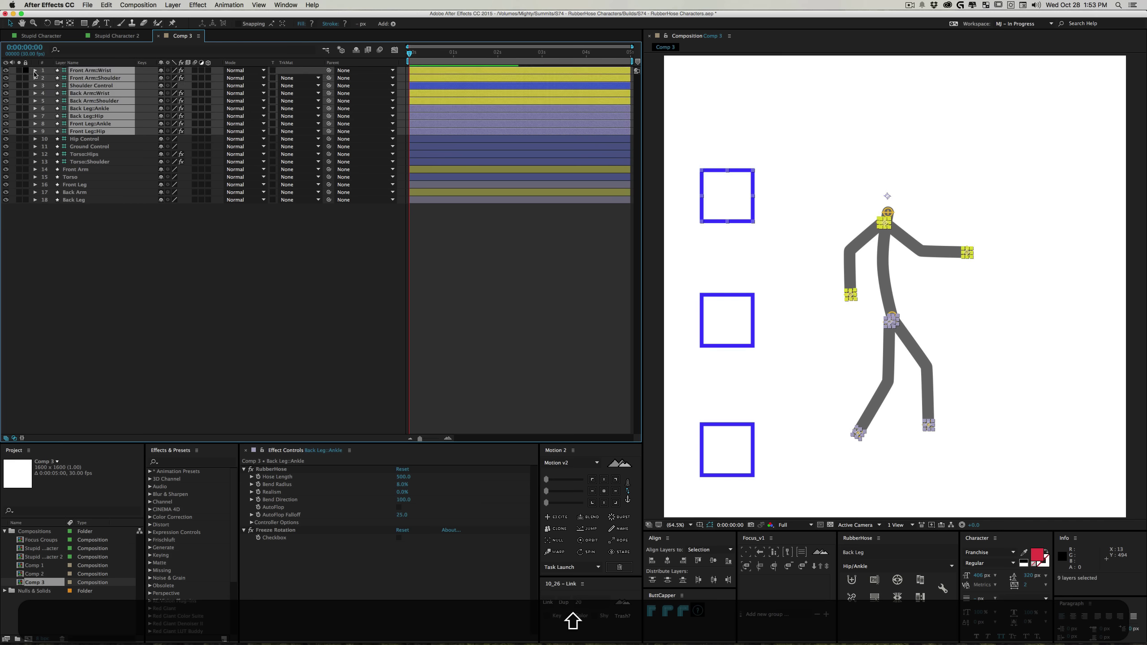
right_click(78, 75)
mouse_move(141, 174)
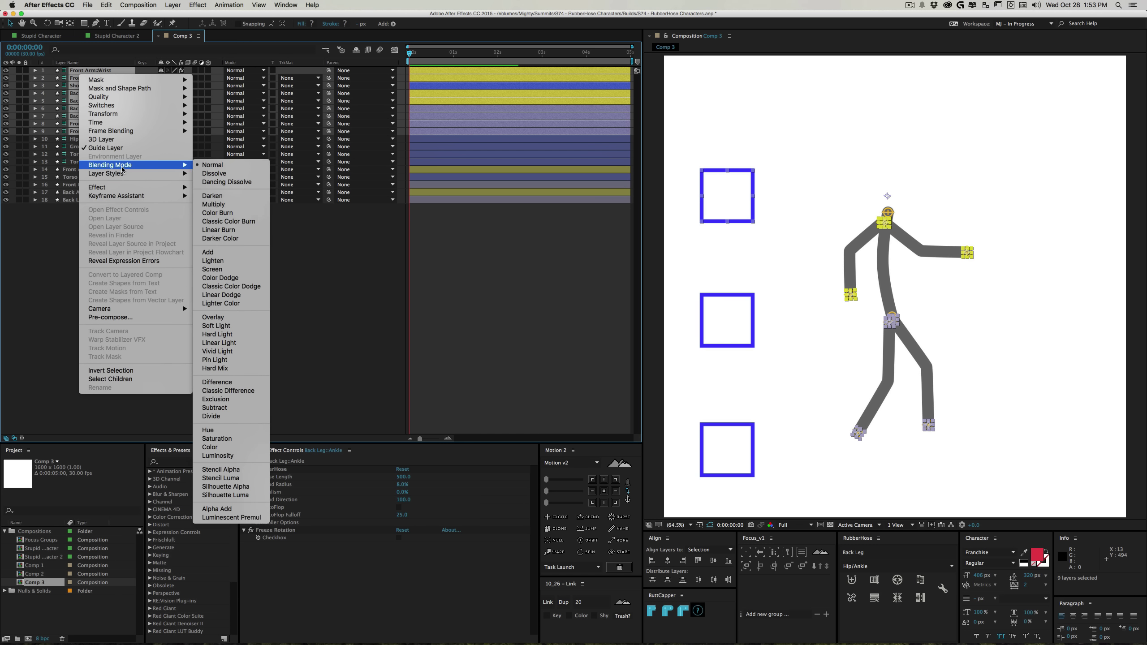
key("Escape")
Show the Label column and give the nine selected controller layers the same lavender label colour as the leg layers
right_click(74, 62)
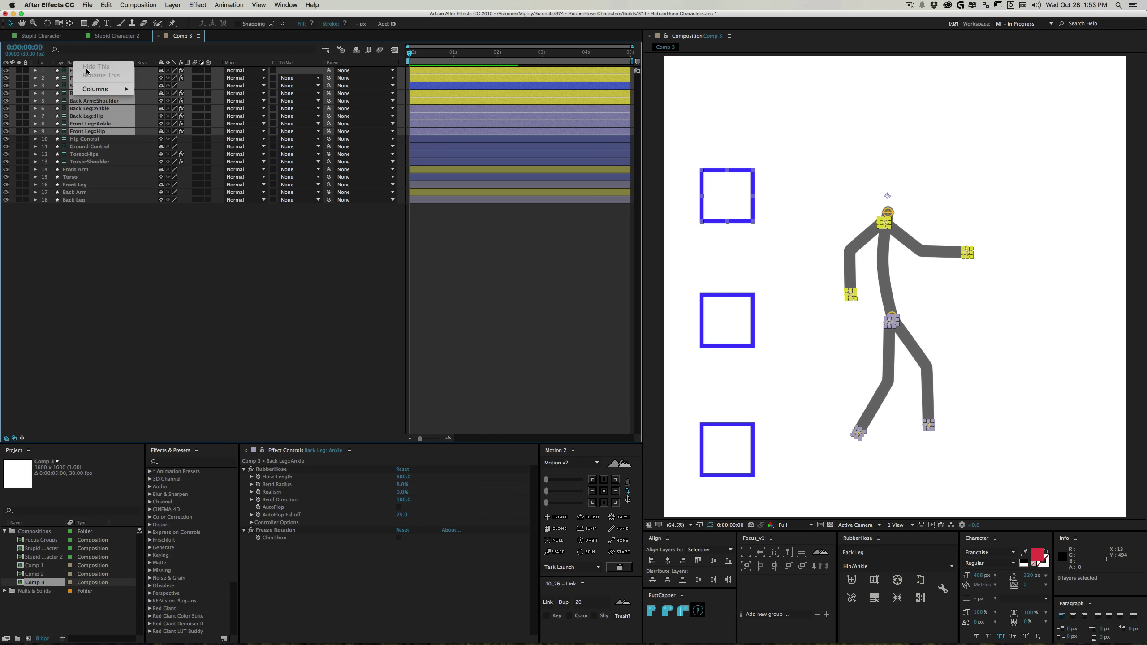
left_click(151, 98)
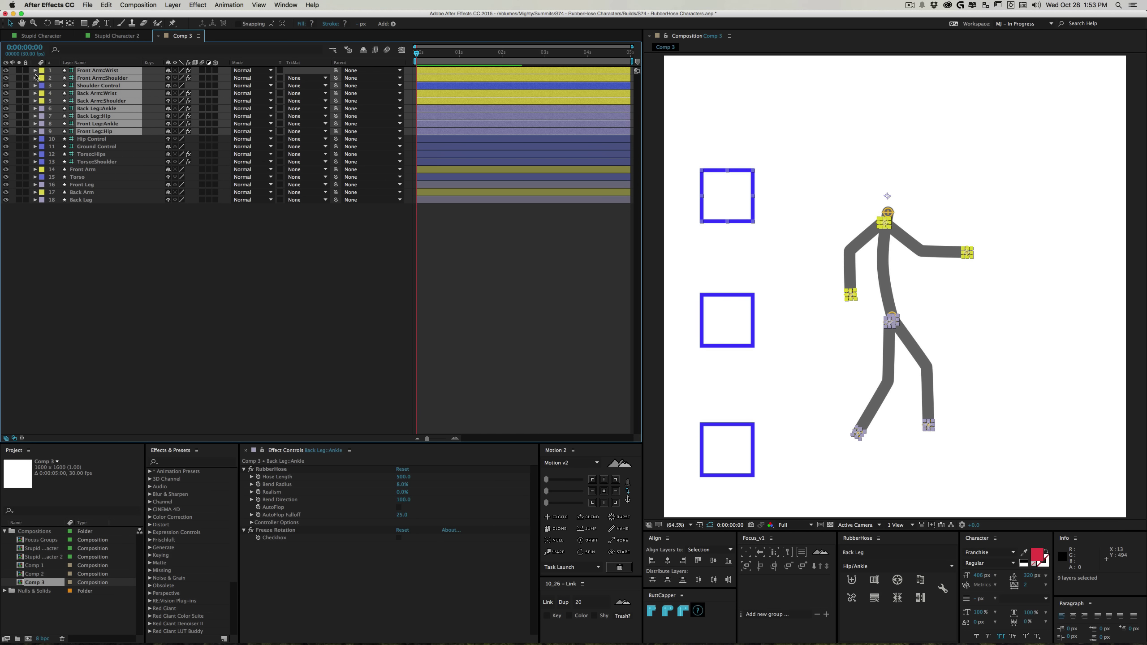
left_click(41, 77)
left_click(73, 143)
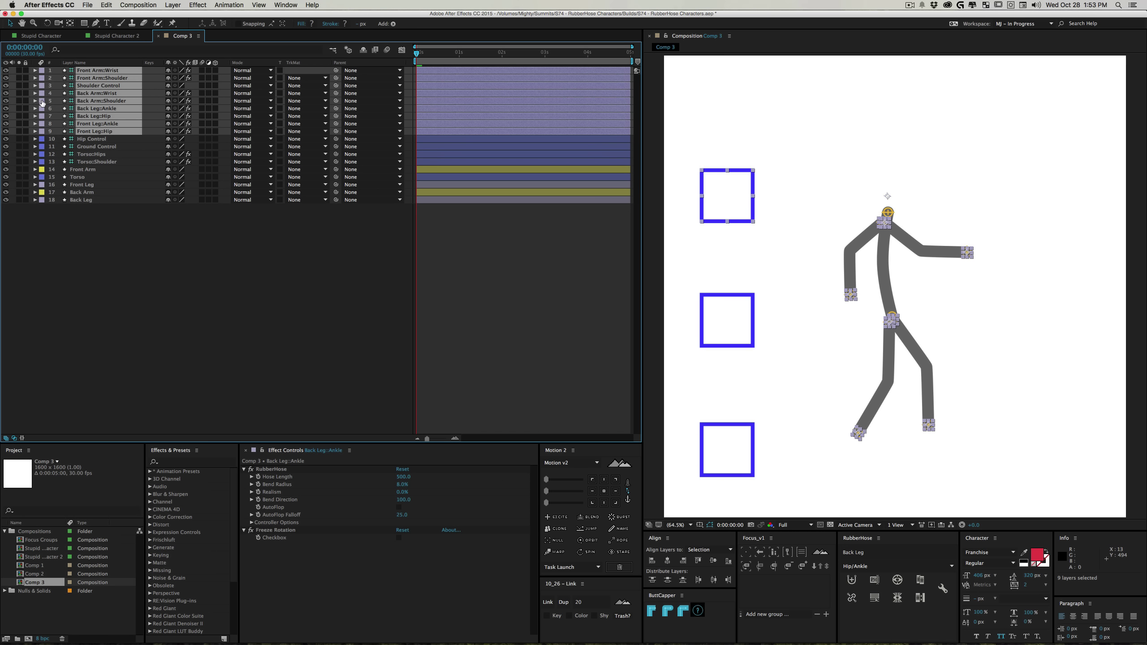
Give the nine selected controller layers a purple label colour, deselect them and hide the Label column
left_click(42, 103)
key("super+z")
left_click(414, 277)
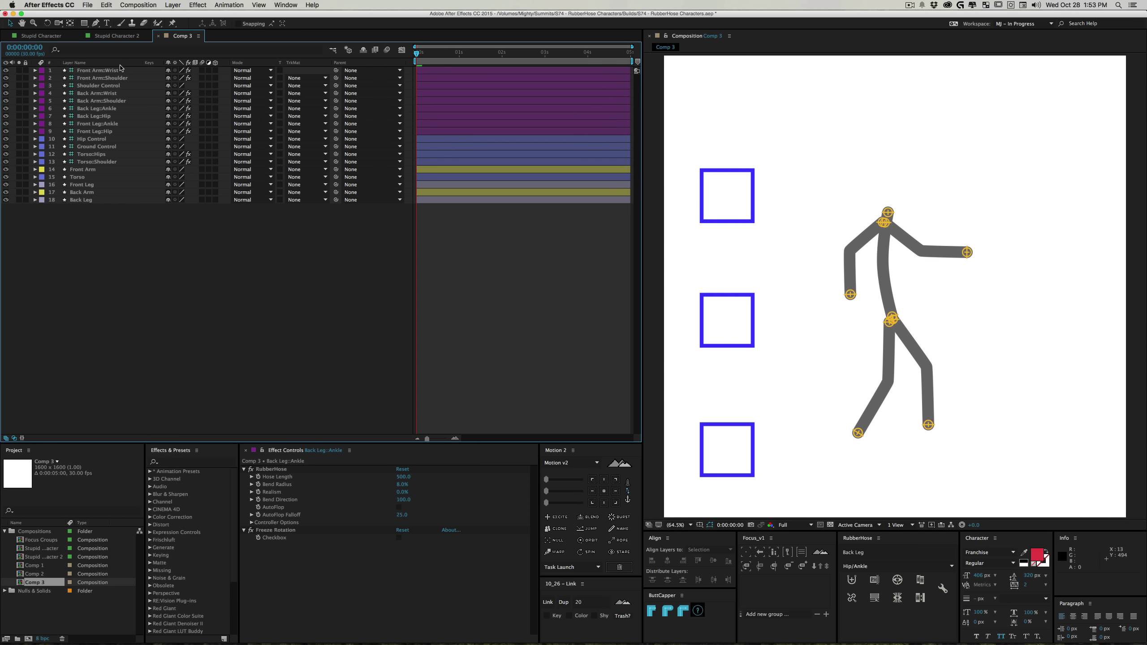
right_click(43, 65)
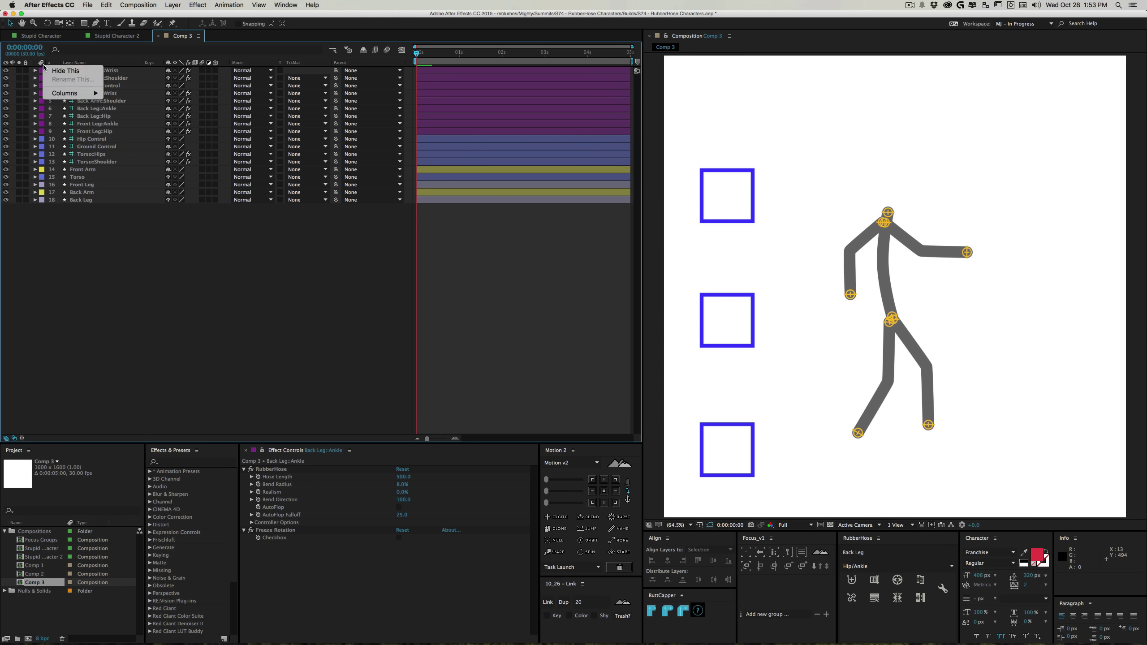
left_click(59, 70)
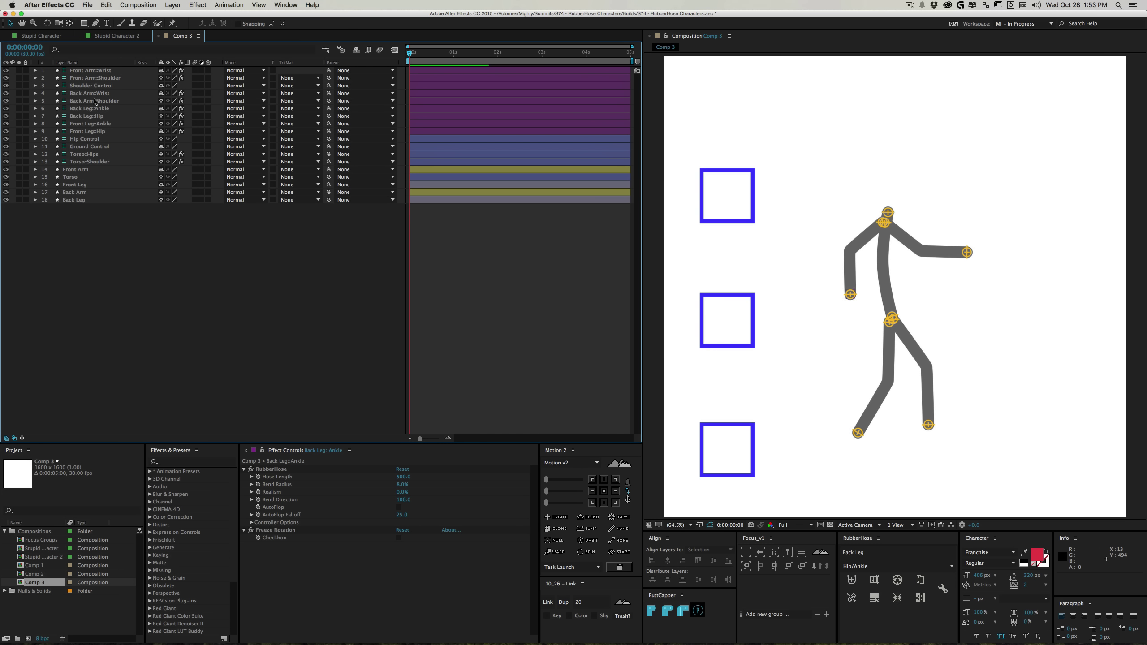
left_click(95, 162)
left_click(90, 149, "shift")
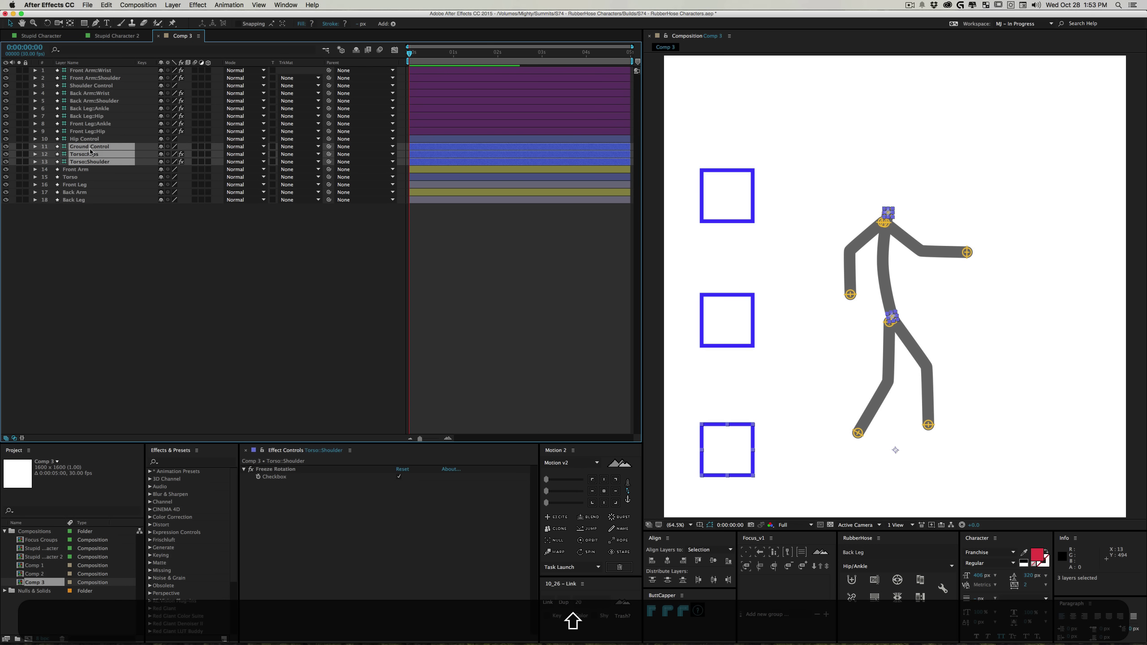
left_click(86, 139)
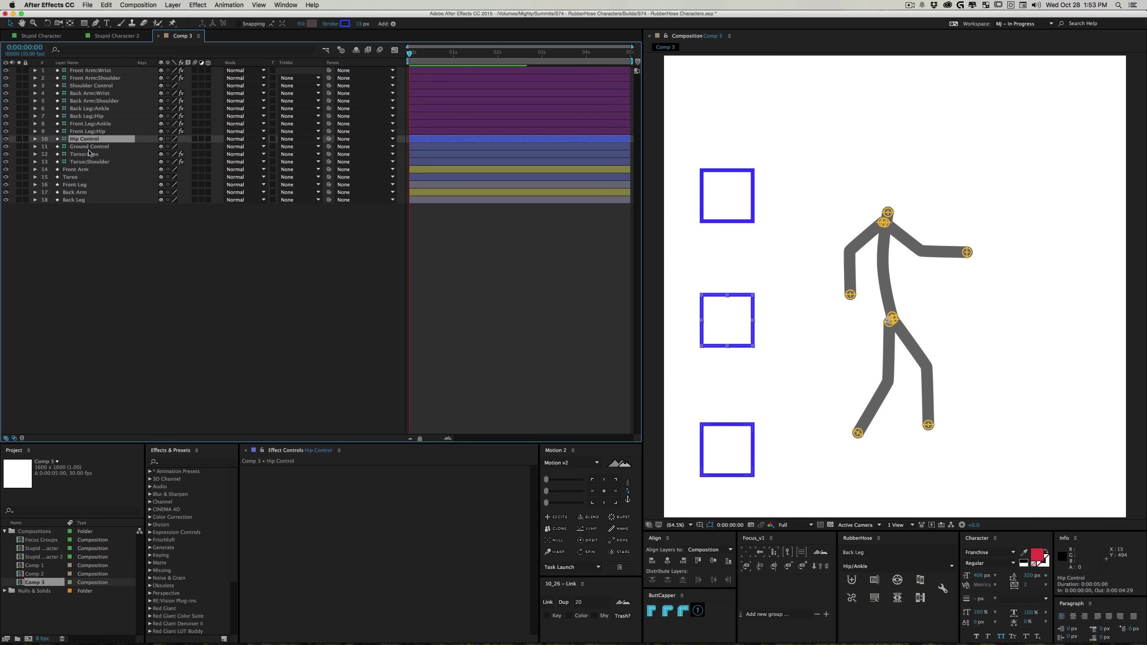
left_click(90, 154, "shift")
left_click(94, 244)
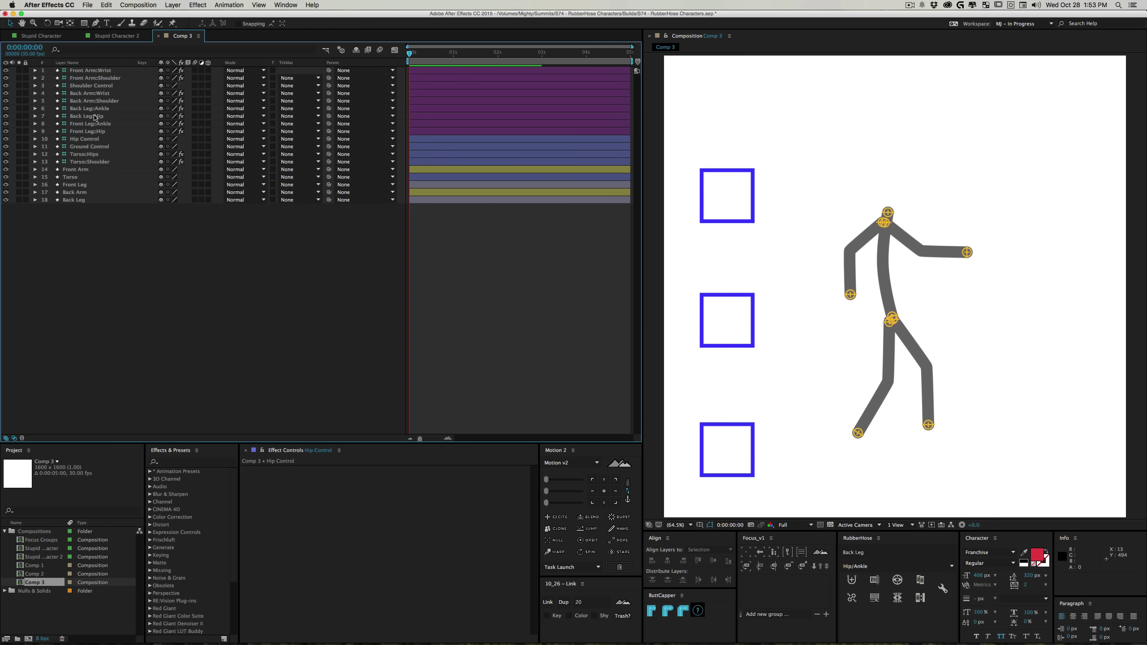
Rename the Hip Control layer by adding a row of dashes in front: "------Hip Control"
left_click(88, 140)
key("Return")
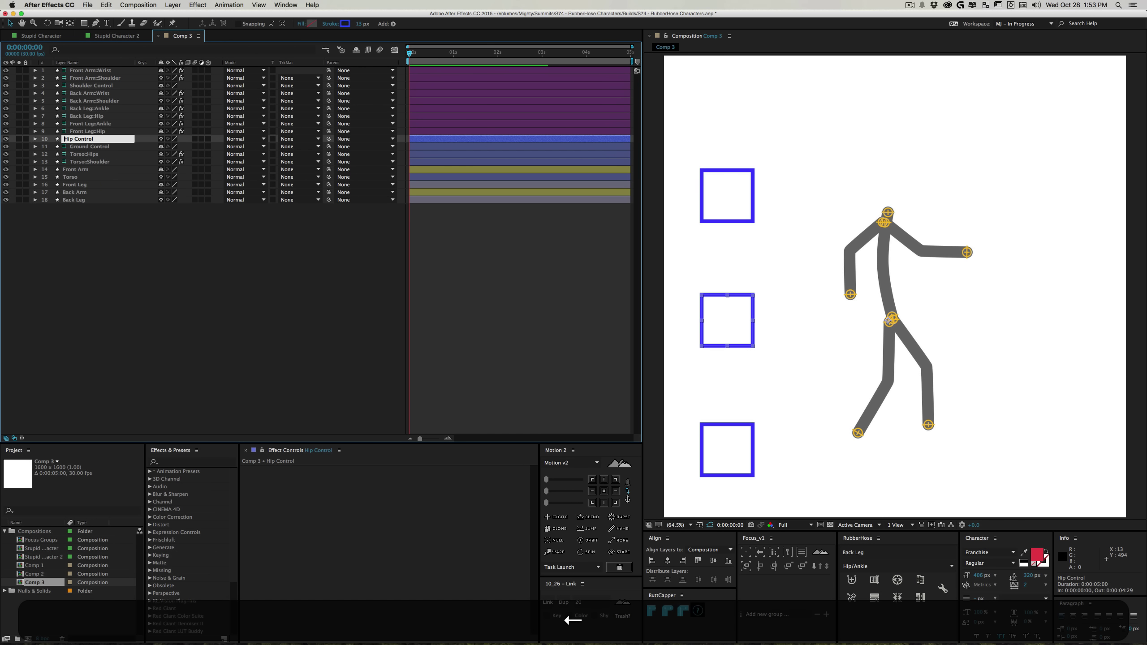
type("----")
key("Return")
key("Down")
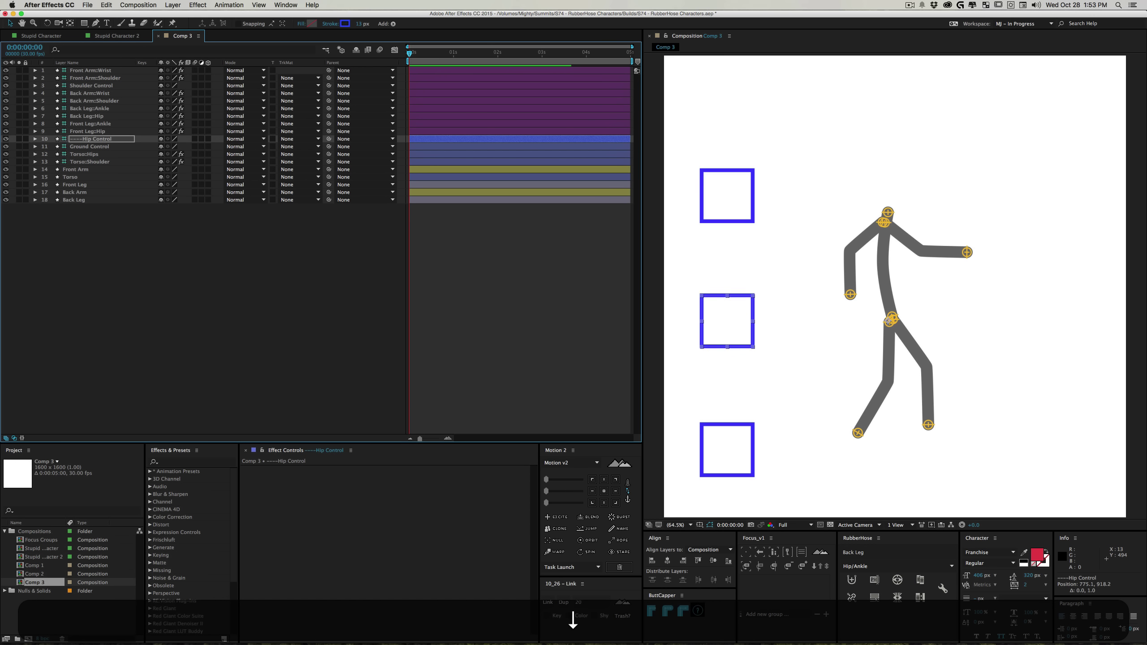
Add the same row of dashes in front of the Ground Control layer's name: "------Ground Control"
left_click(94, 147)
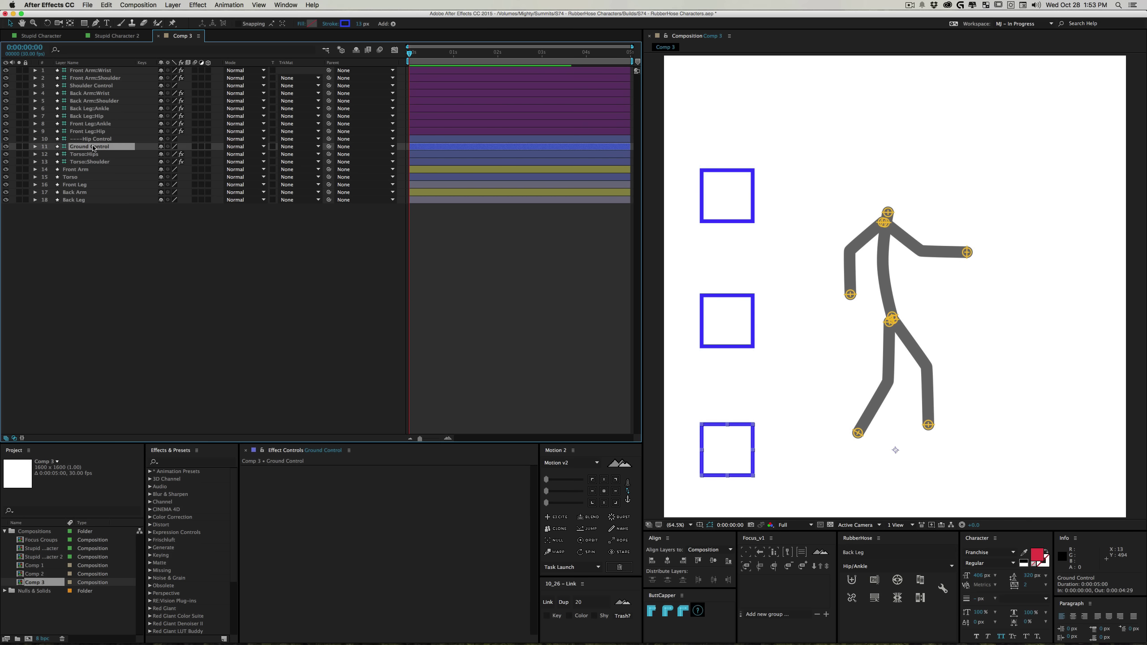
key("Return")
key("Left")
type("----")
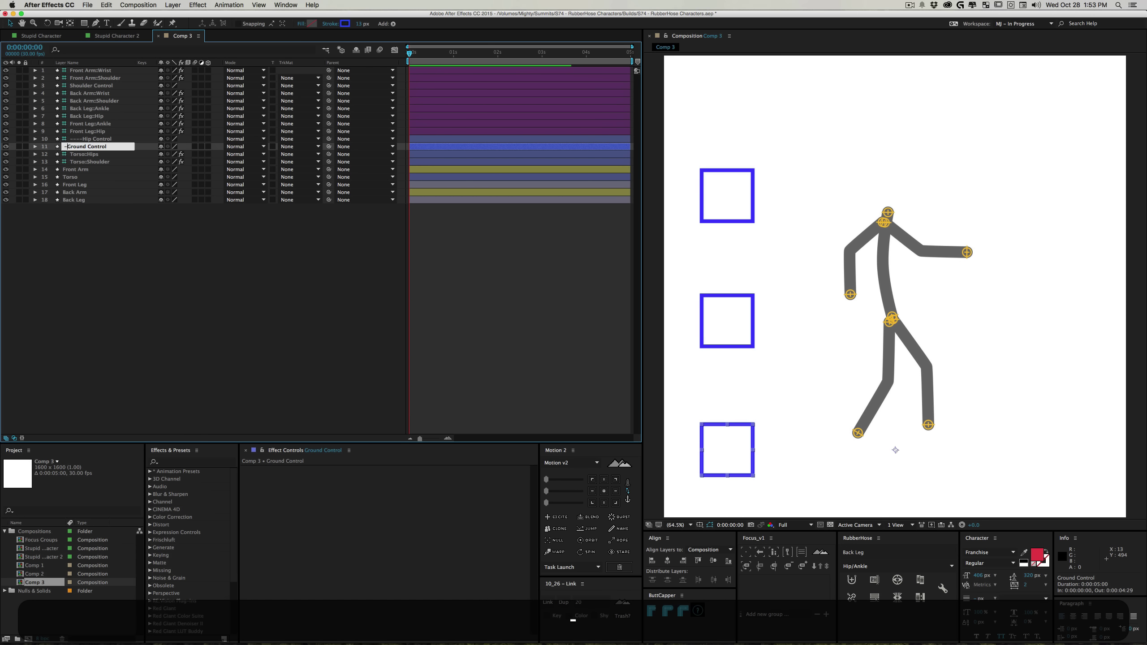
key("Return")
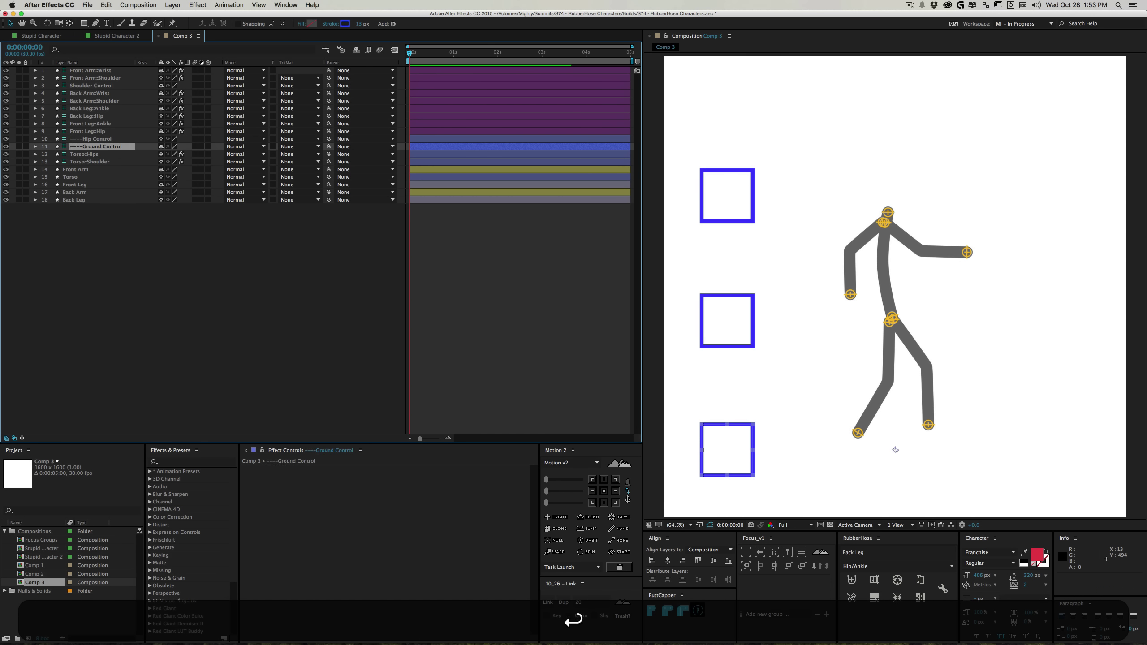
Move the Hip Control and Ground Control layers together to the top of the layer stack
left_click(97, 161)
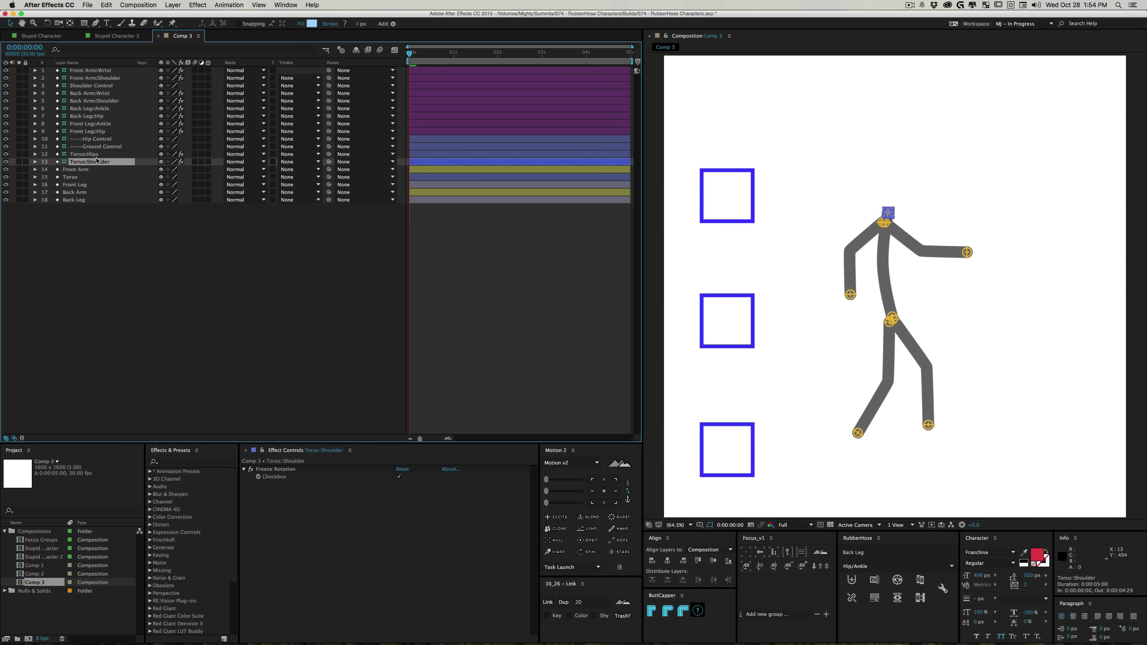
left_click(88, 133)
left_click(98, 144, "shift")
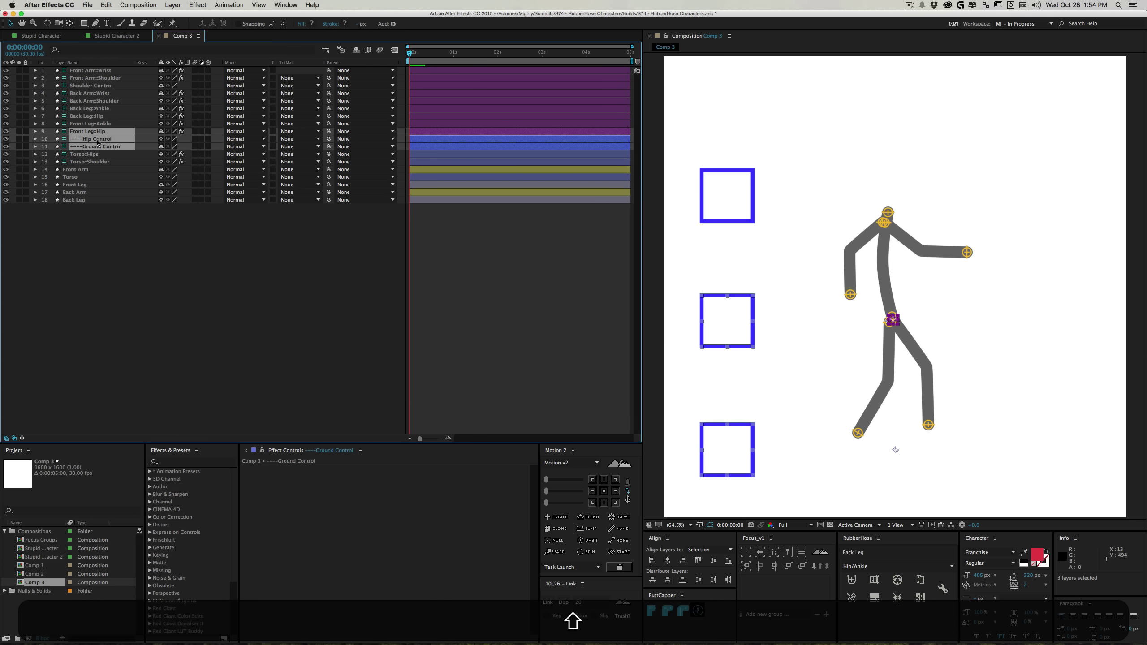
left_click(99, 140)
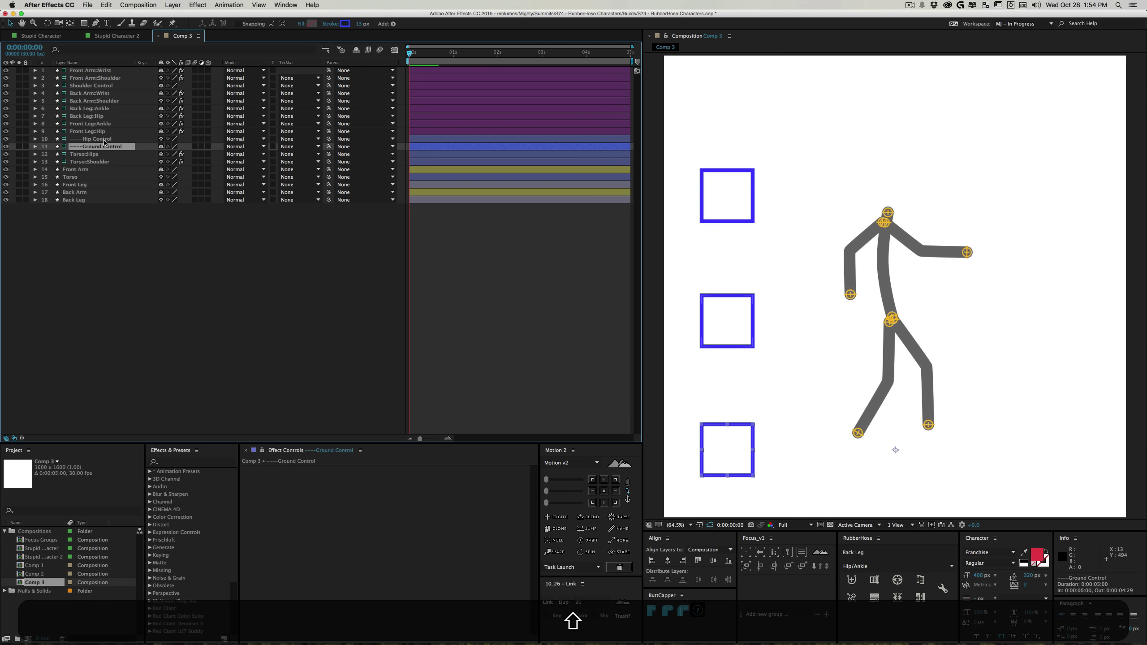
left_click(109, 144, "shift")
left_click_drag(111, 143, 105, 68)
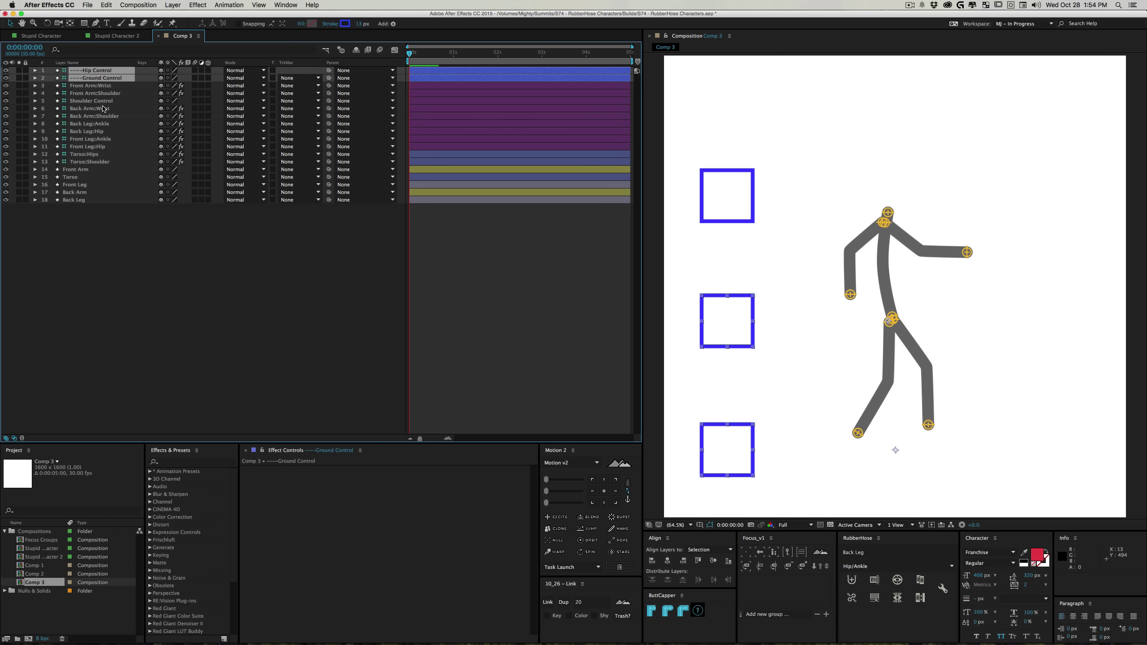
Prefix the Shoulder Control layer's name with a row of dashes and move the layer directly below Ground Control
left_click(103, 102)
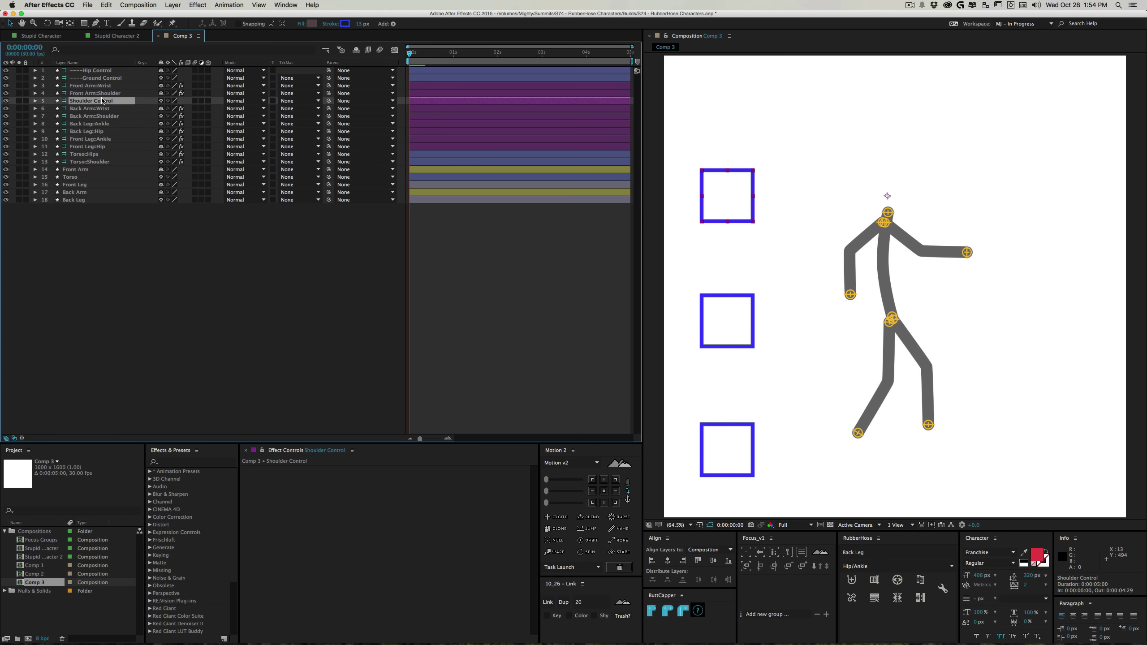
key("Return")
type("-----")
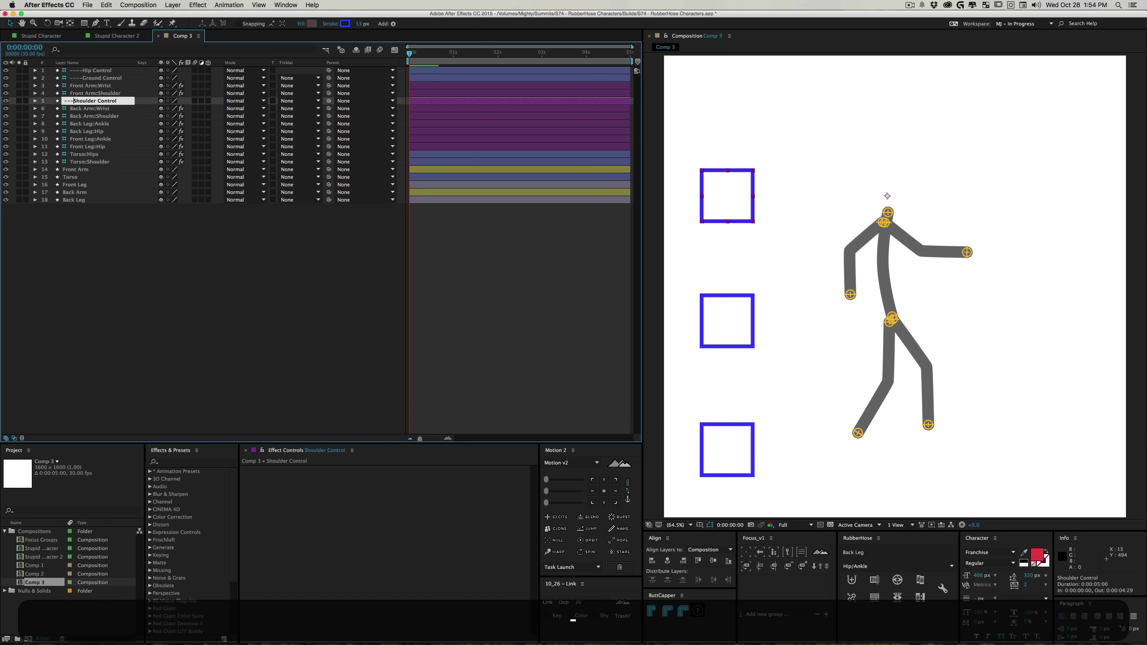
key("Return")
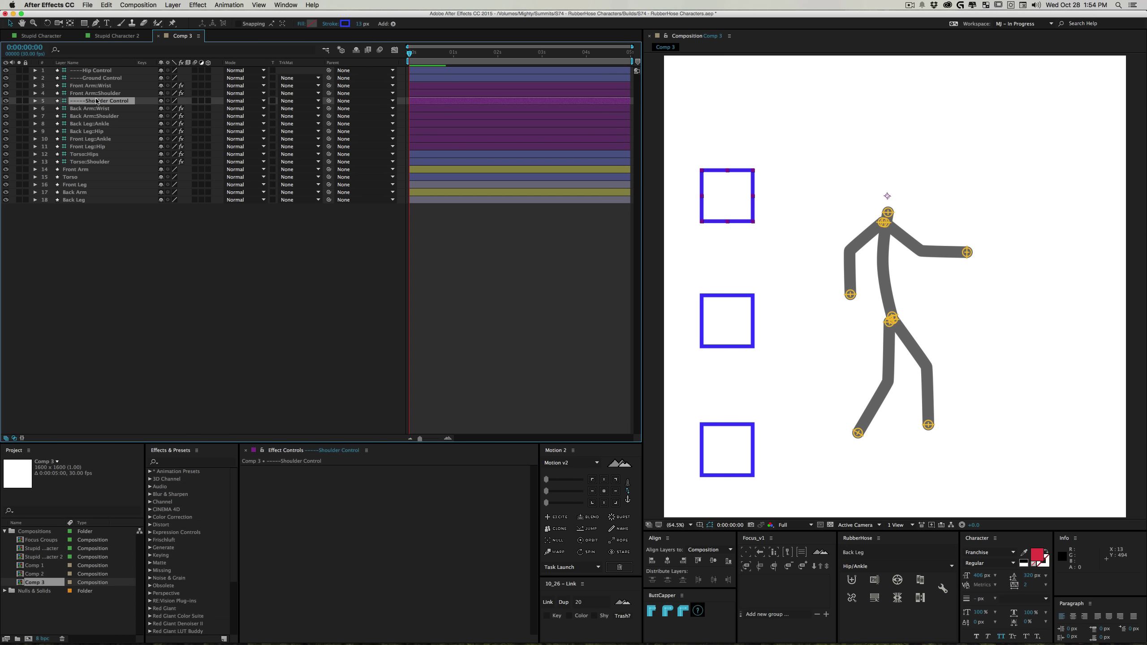
key("ctrl+bracketright")
key("ctrl+bracketright")
Show the Label column and give the Hip, Ground and Shoulder Control layers a red label colour
left_click(92, 71, "shift")
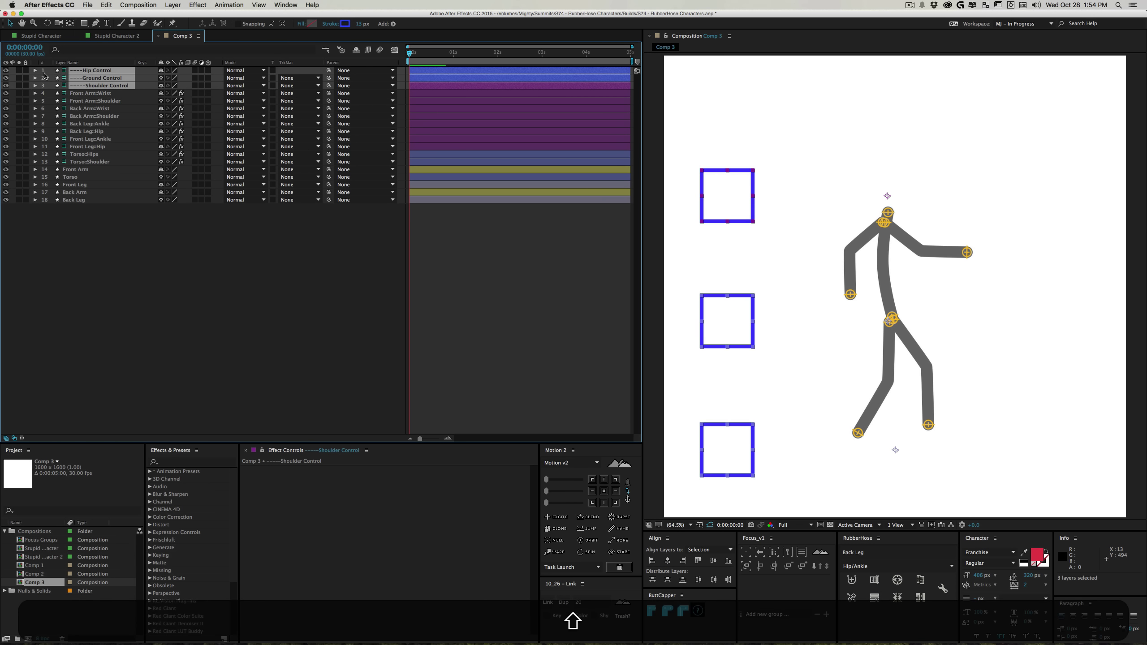
right_click(44, 67)
mouse_move(88, 92)
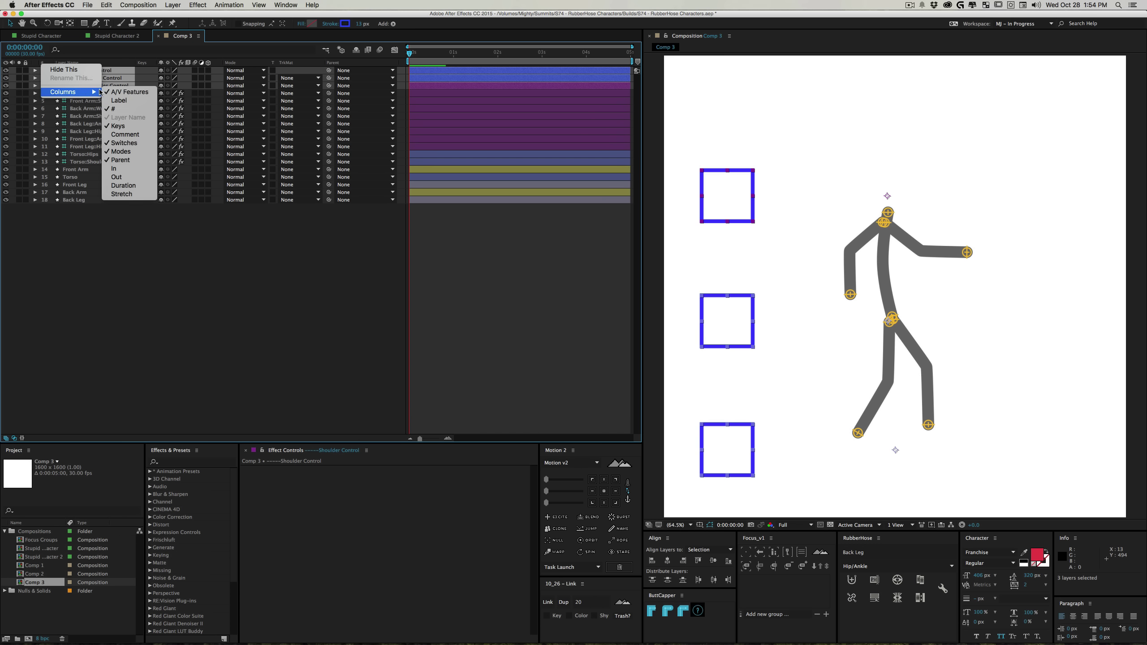
left_click(121, 100)
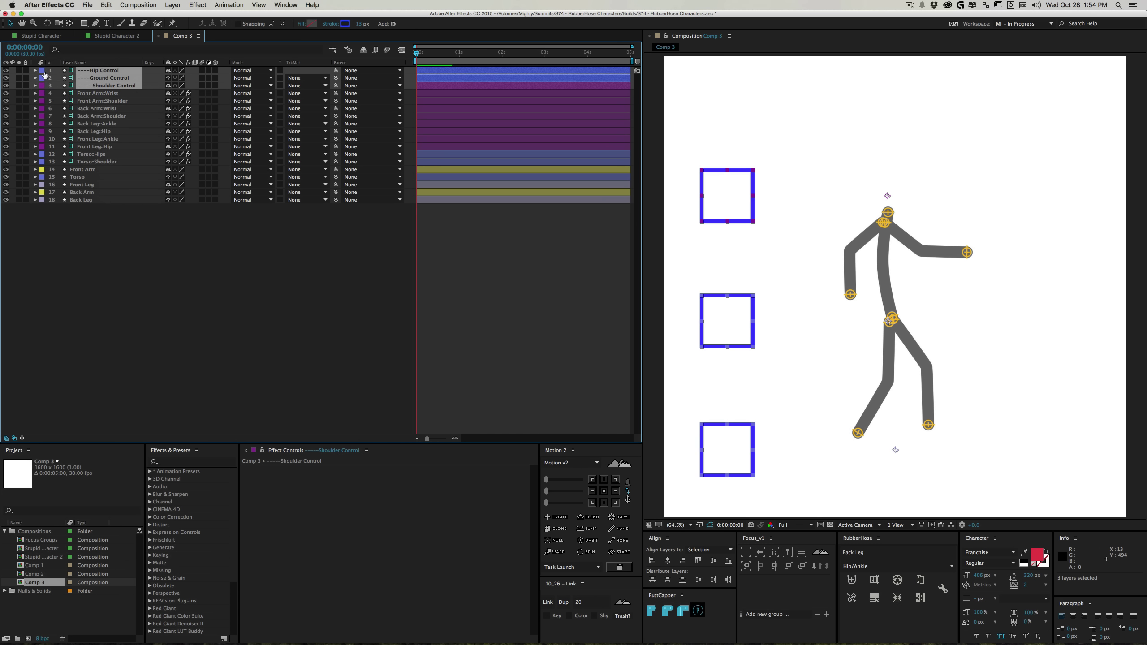
left_click(44, 74)
key("Escape")
left_click(357, 352)
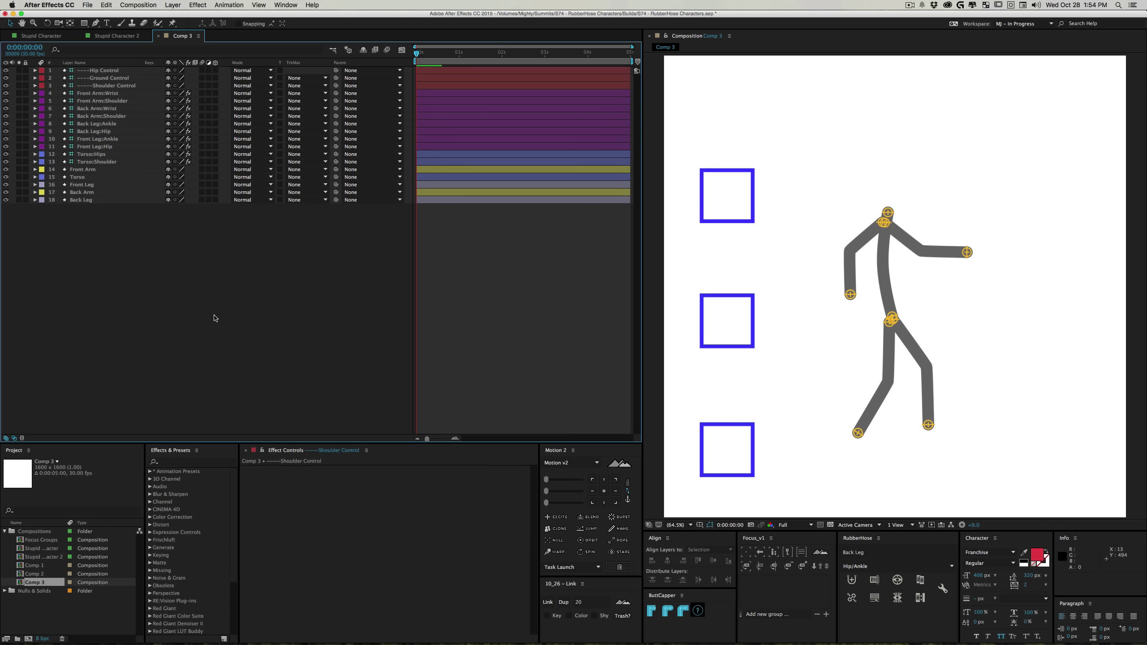
Parent the Front Arm, Back Arm and Torso Shoulder controllers to Shoulder Control, and place Shoulder Control at the top of the layer stack
left_click(110, 101)
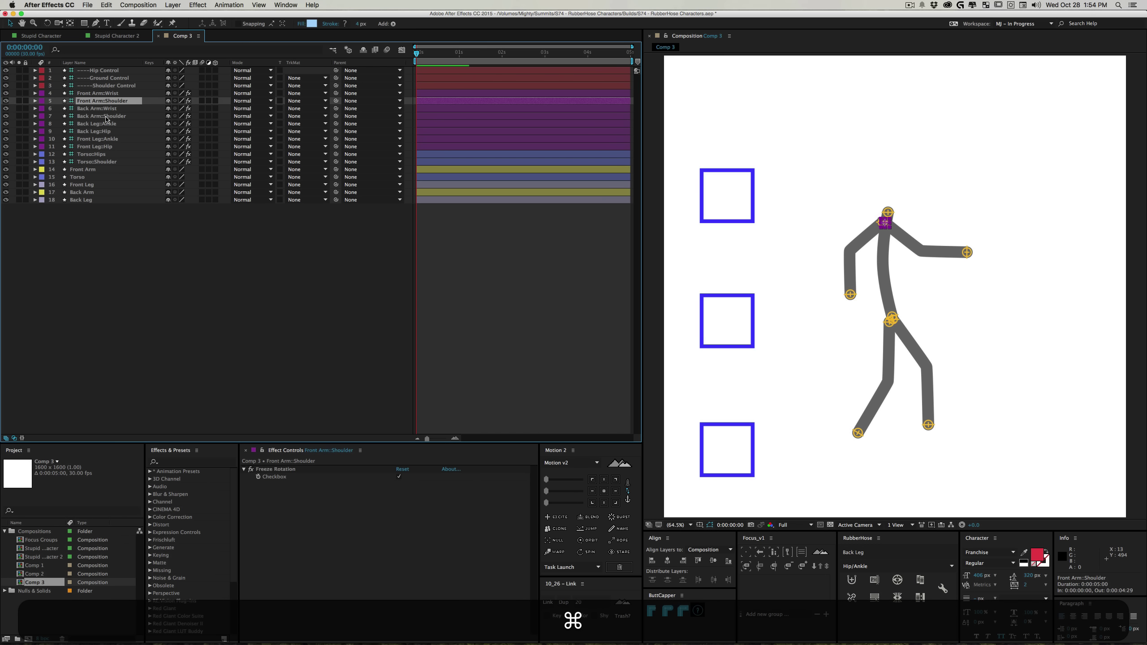
left_click(109, 118, "super")
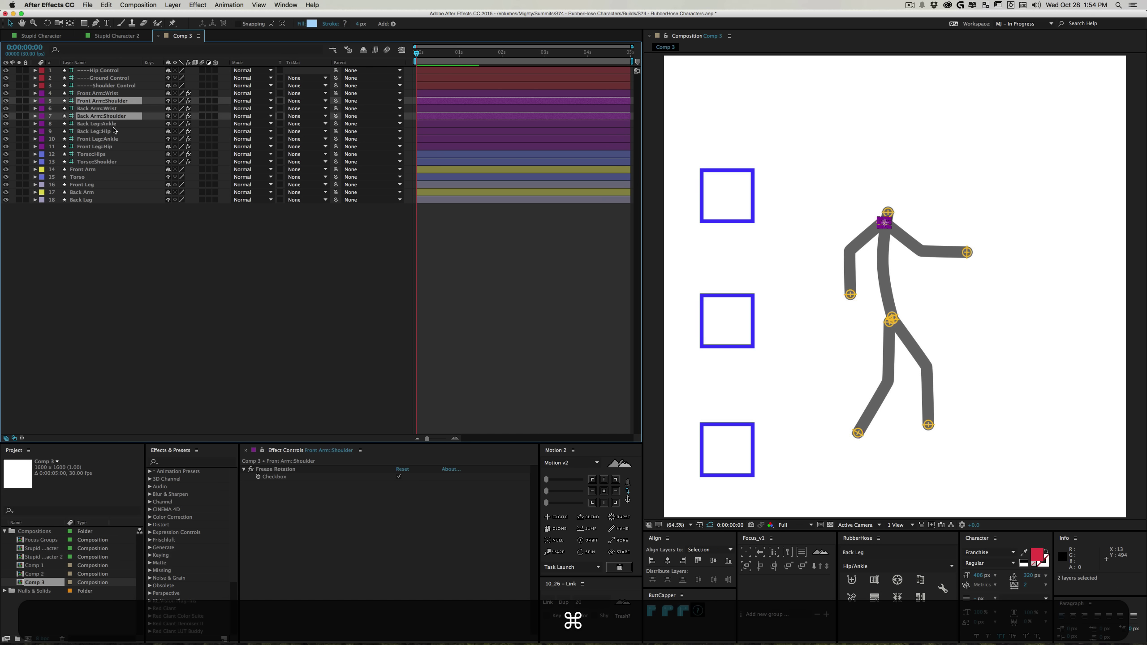
left_click(104, 161, "super")
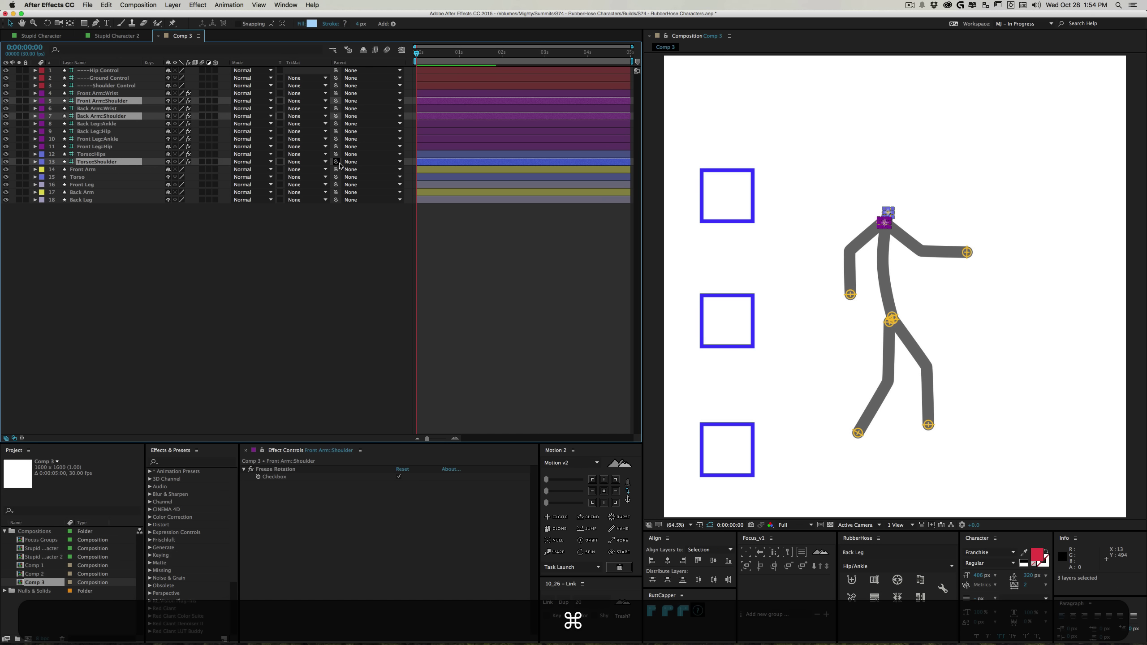
mouse_move(337, 162)
left_mouse_down()
mouse_move(135, 117)
mouse_move(97, 70)
left_mouse_up()
left_click(321, 315)
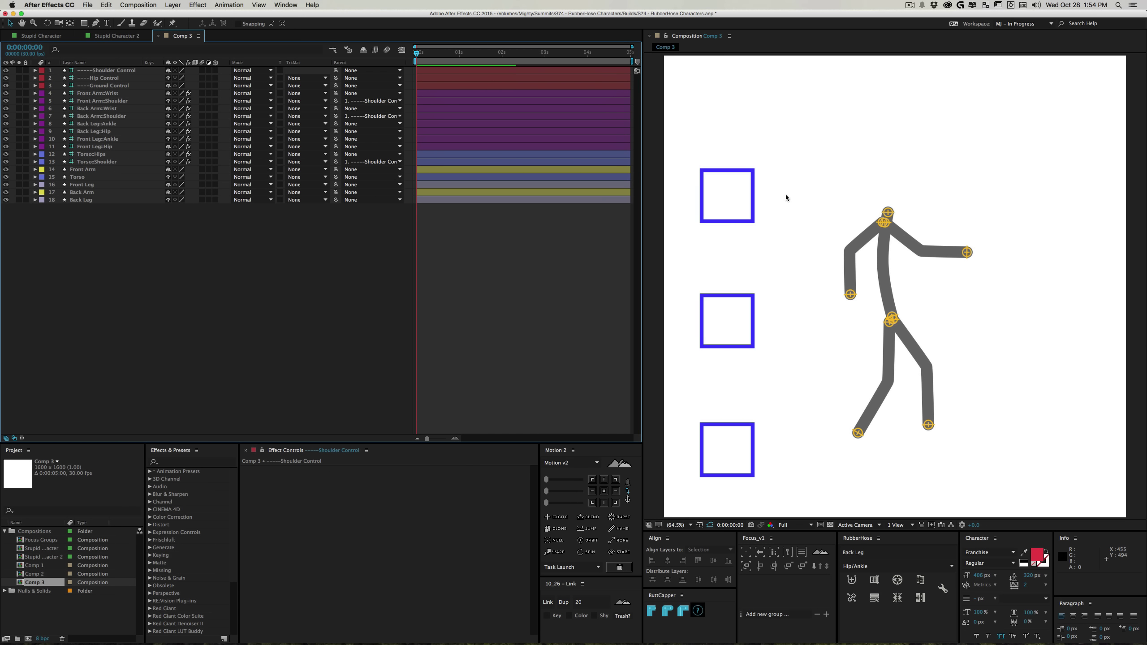
Test the shoulder rig by moving the Shoulder Control square down and left, undo the move, and save the project
left_click_drag(736, 194, 724, 221)
key("super+z")
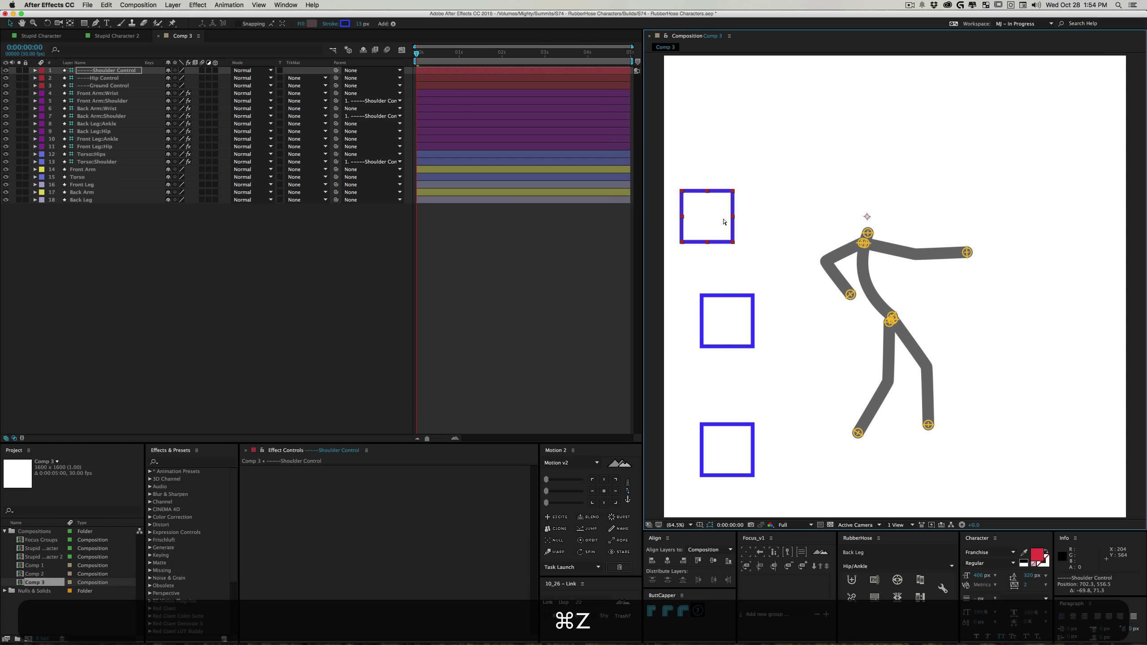
key("super+s")
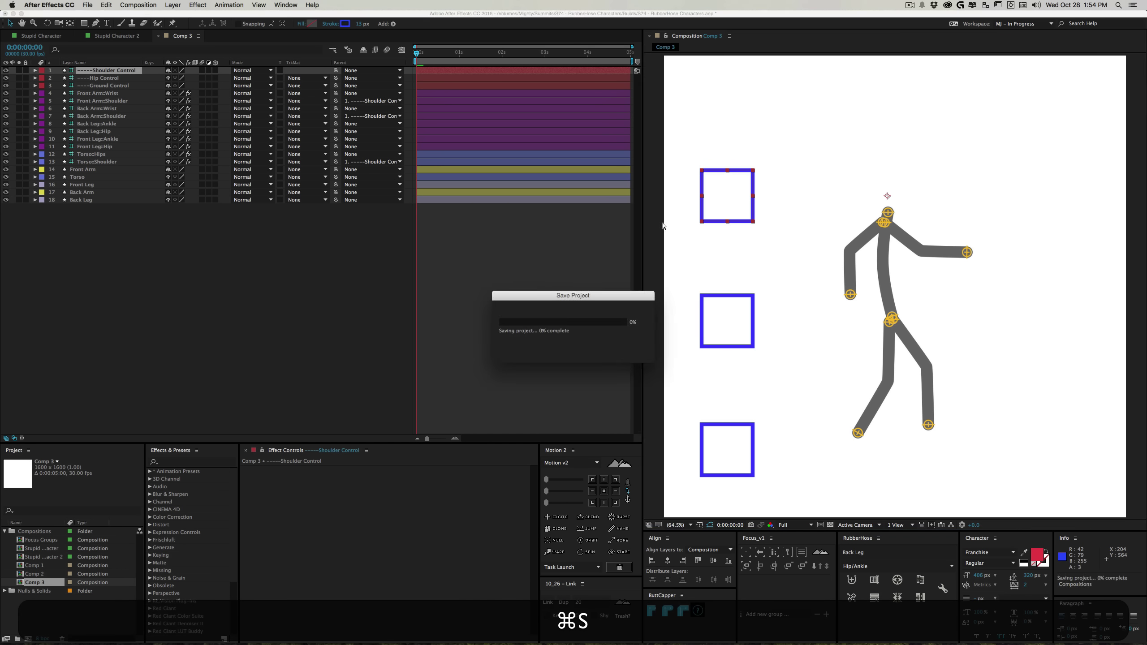
left_click(596, 275)
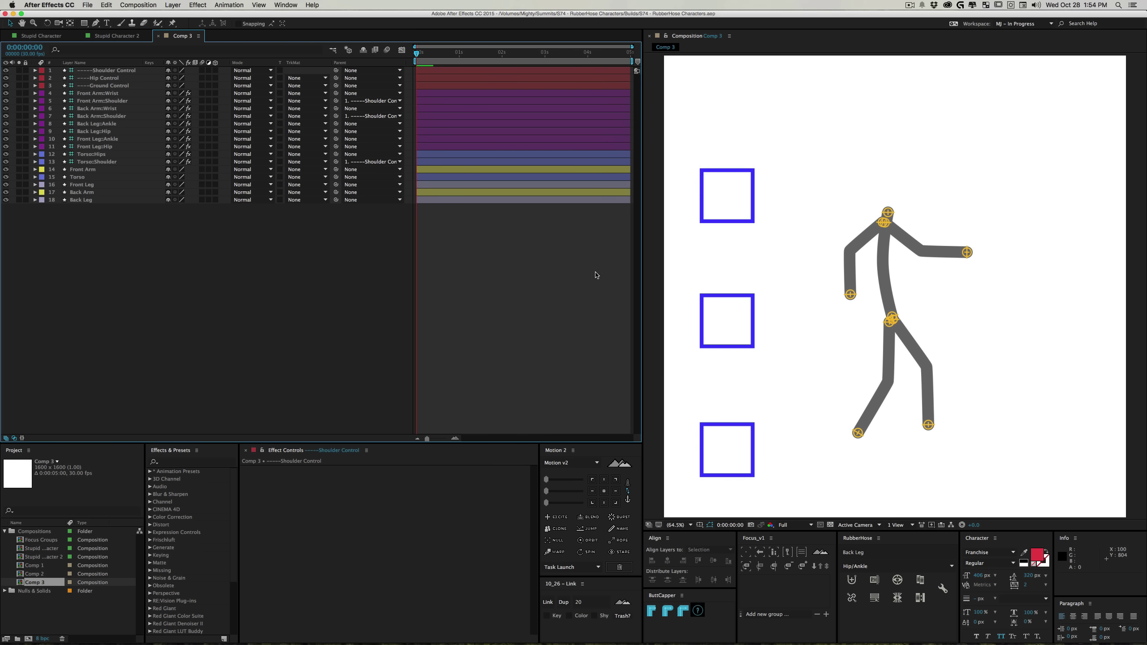
Parent the Torso Hips, Back Leg Hip and Front Leg Hip controllers to Hip Control
left_click(95, 155)
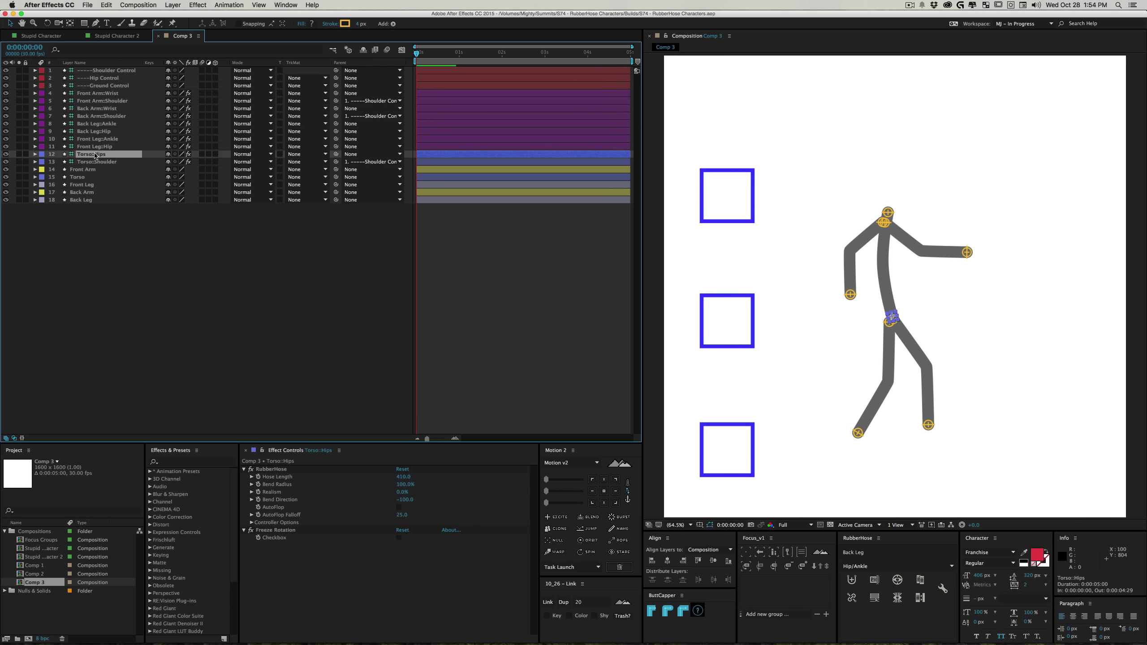
left_click(106, 131, "super")
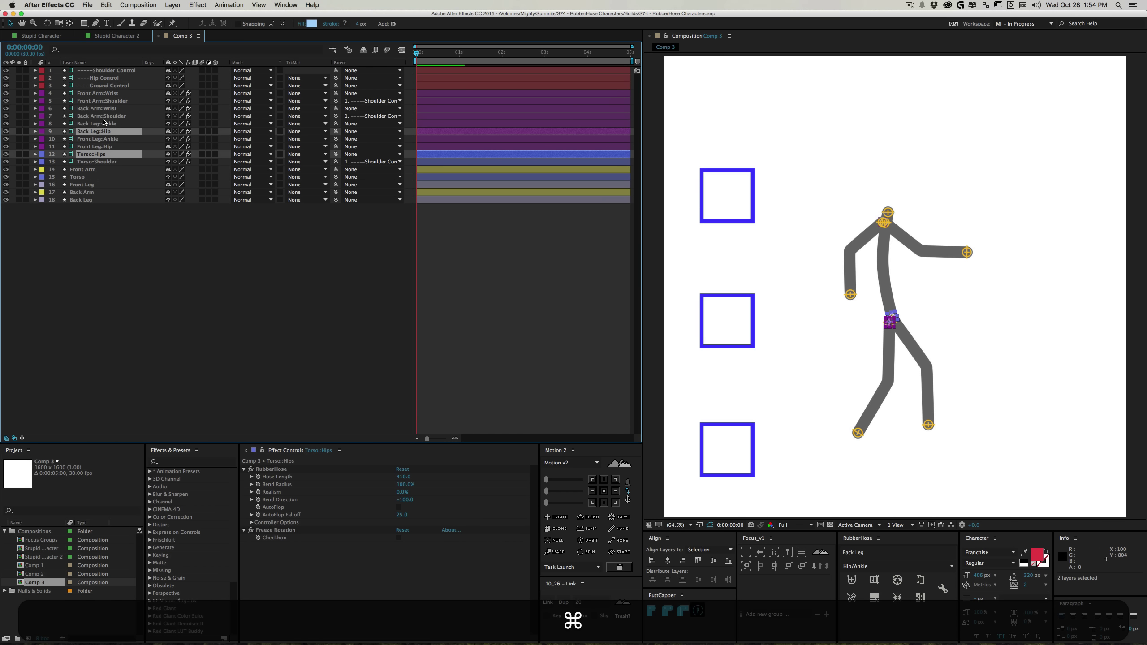
left_click(106, 147, "super")
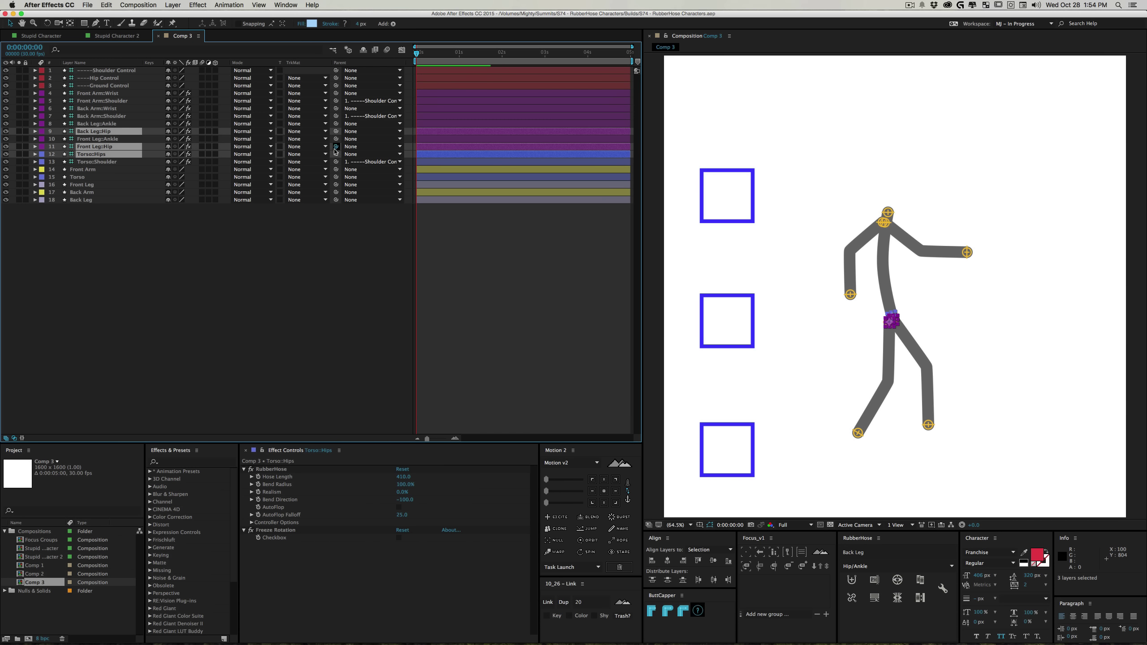
left_click_drag(336, 147, 113, 80)
Parent the Front Leg and Back Leg Ankle controllers to Ground Control, and test it by moving the ground square upward and undoing
left_click(112, 141)
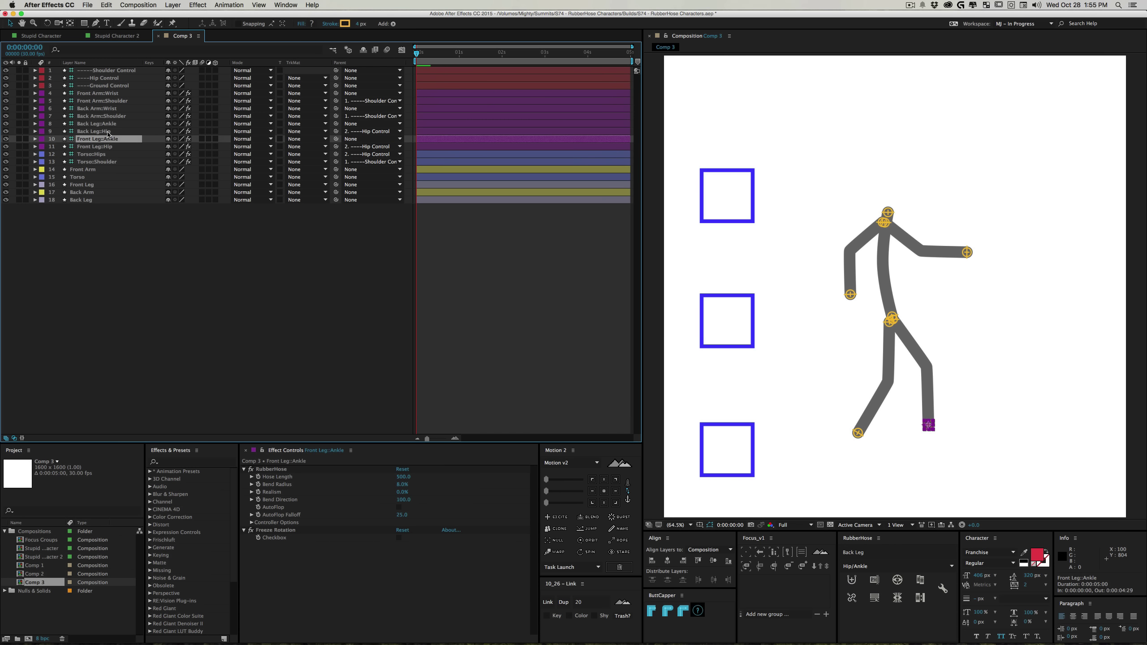
left_click(109, 123, "super")
left_click_drag(336, 125, 93, 88)
left_click(179, 280)
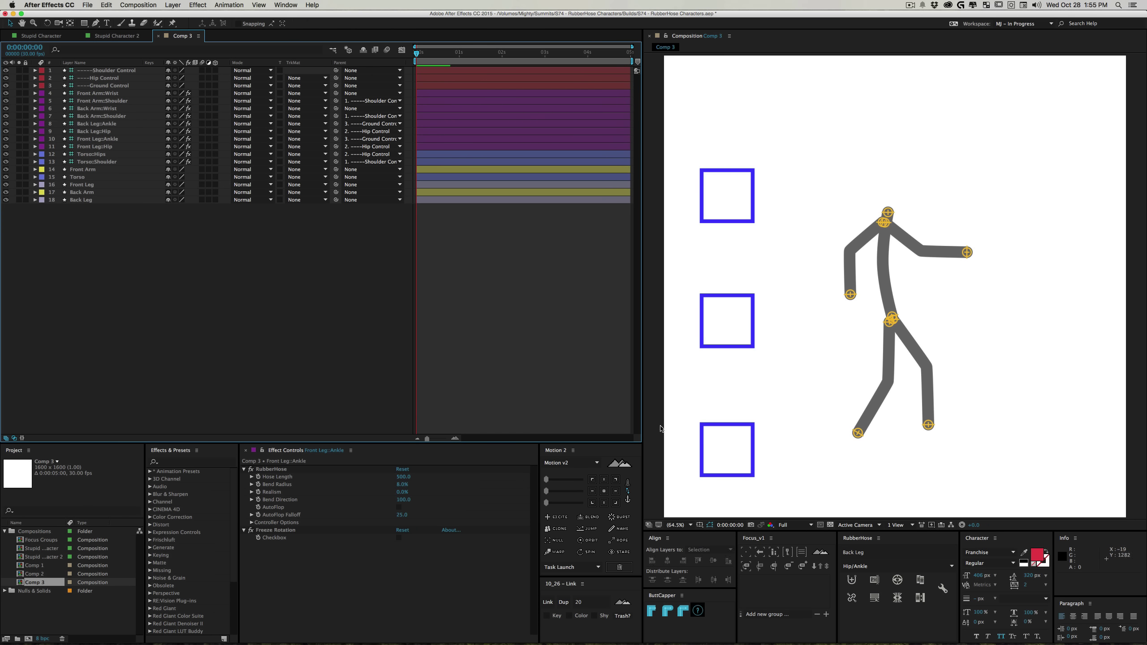
left_click_drag(727, 423, 732, 397)
key("super+z")
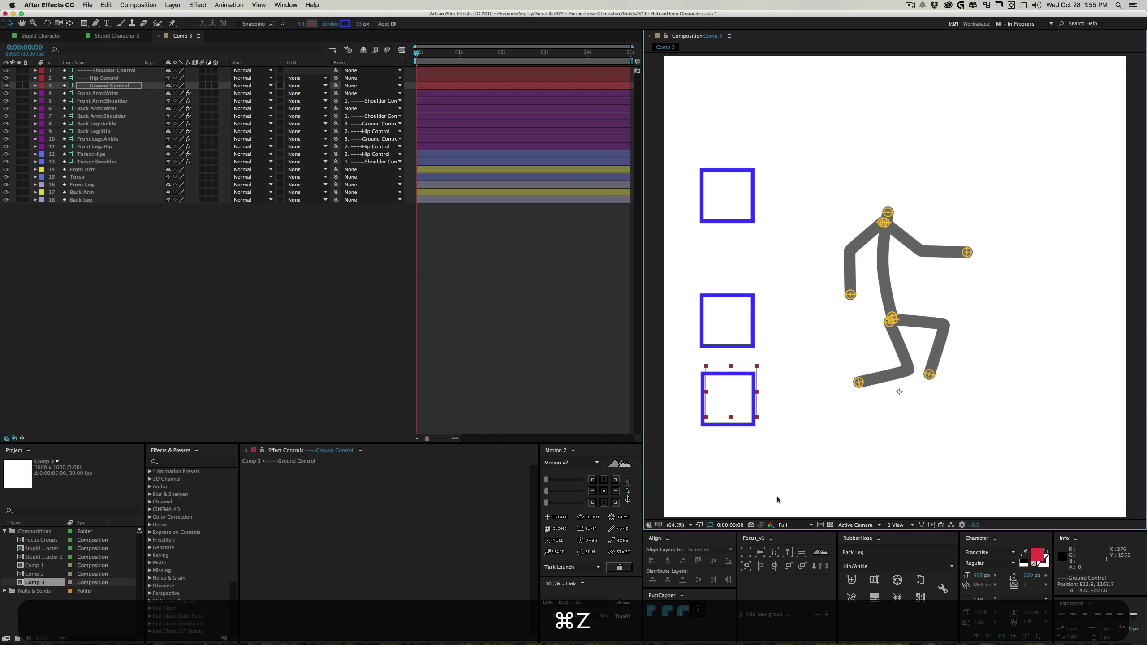
Save the project and move the Front Arm wrist controller slightly down and inward toward the body
left_click(834, 445)
key("super+s")
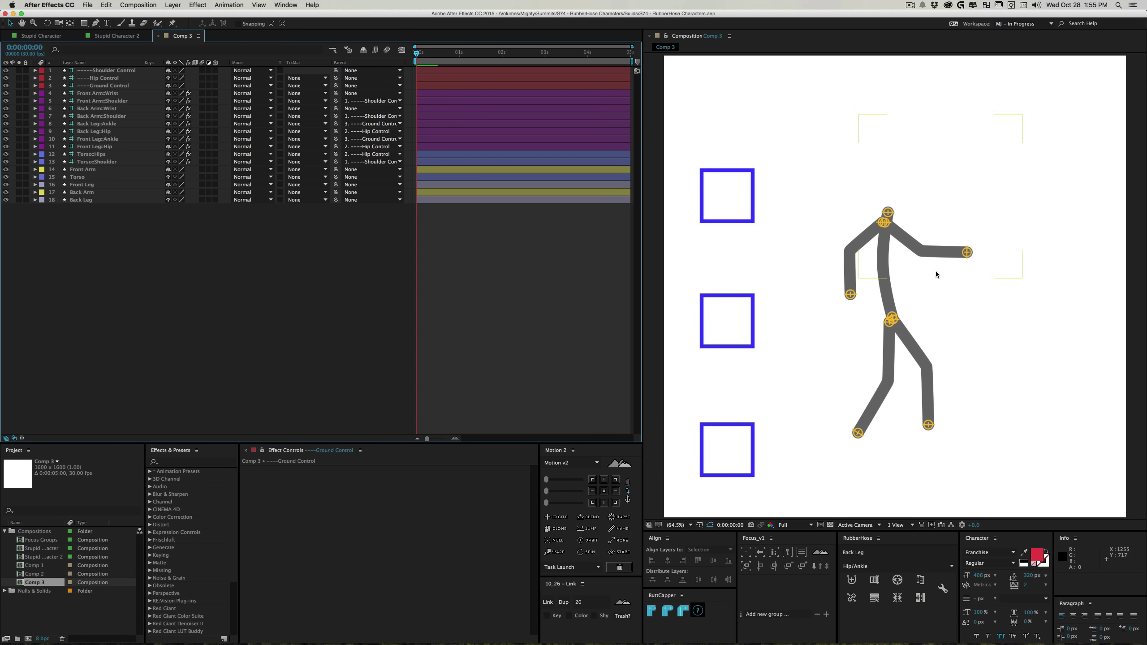
mouse_move(972, 254)
left_mouse_down()
mouse_move(944, 319)
mouse_move(956, 263)
left_mouse_up()
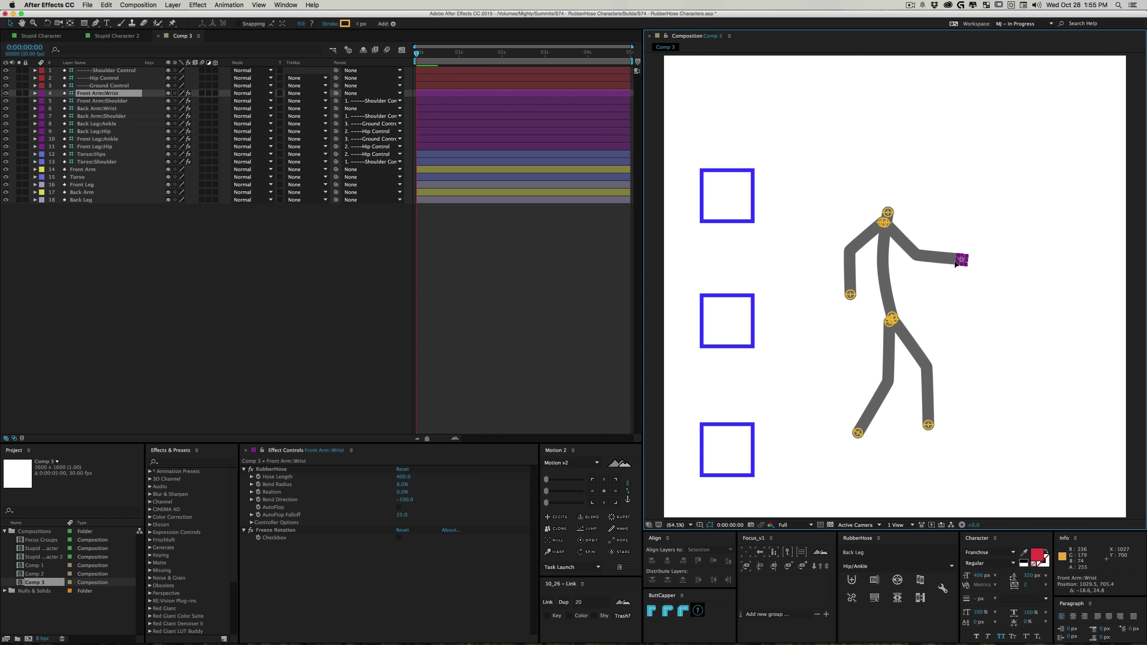
Set the composition's preview resolution to Half and save the project
left_click(790, 525)
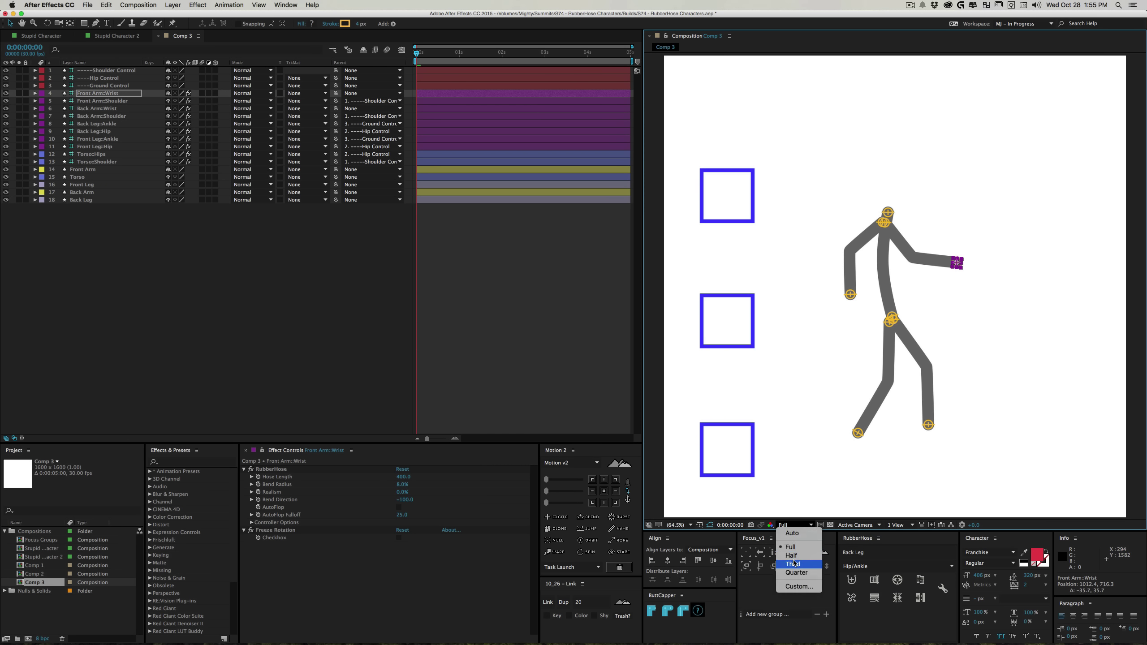
left_click(791, 556)
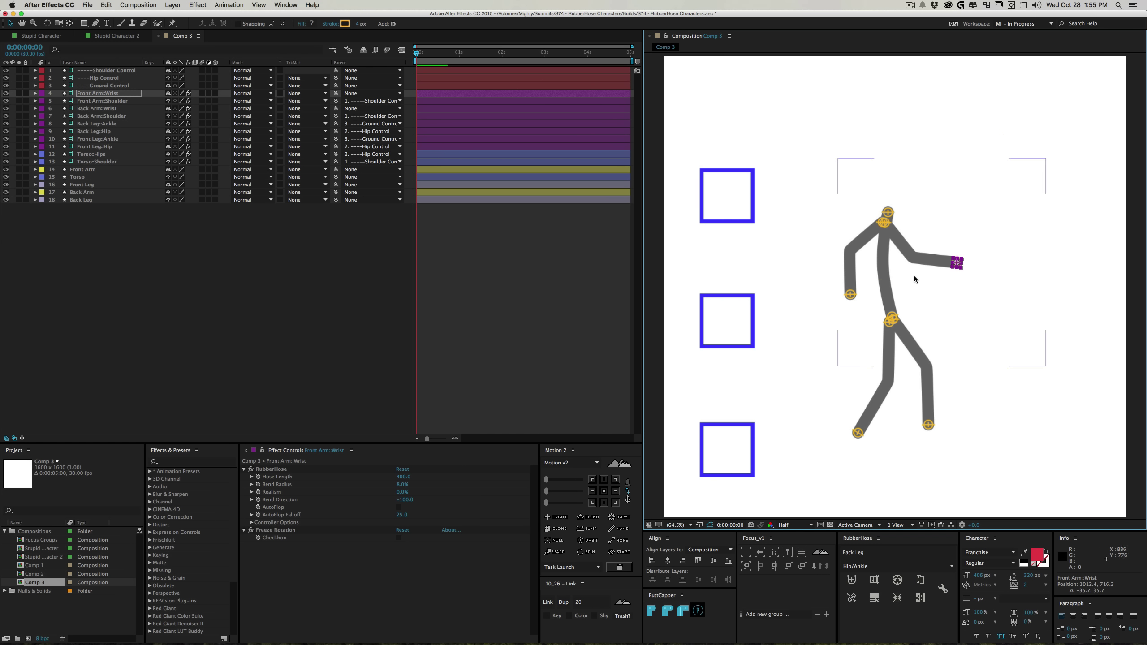
key("z")
left_click(901, 259)
scroll(902, 259, "up", 5)
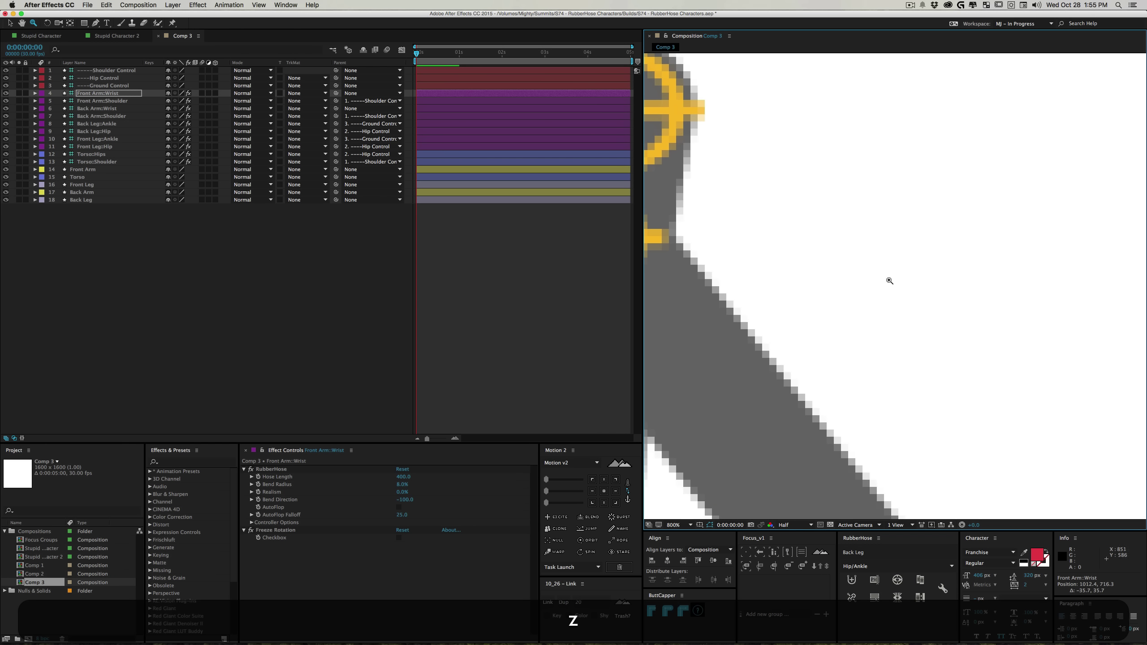
key("shift+/")
key("v")
left_click(869, 314)
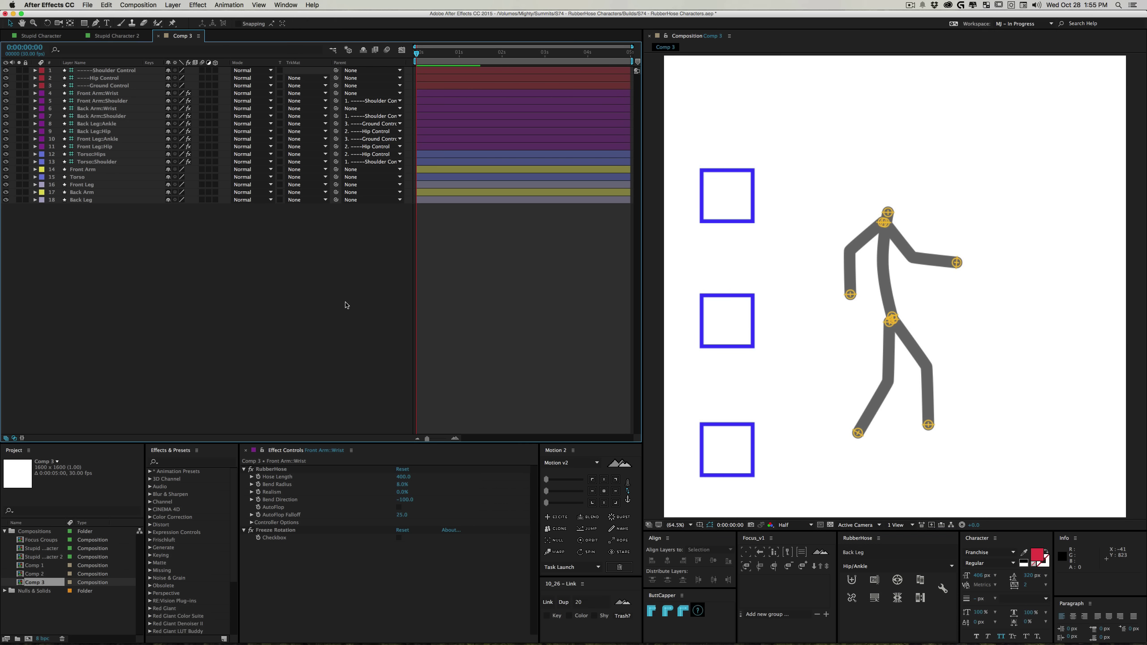
key("super+s")
Add Trim Paths to the BaseHose group inside the Front Leg layer's Style contents
left_click(89, 203)
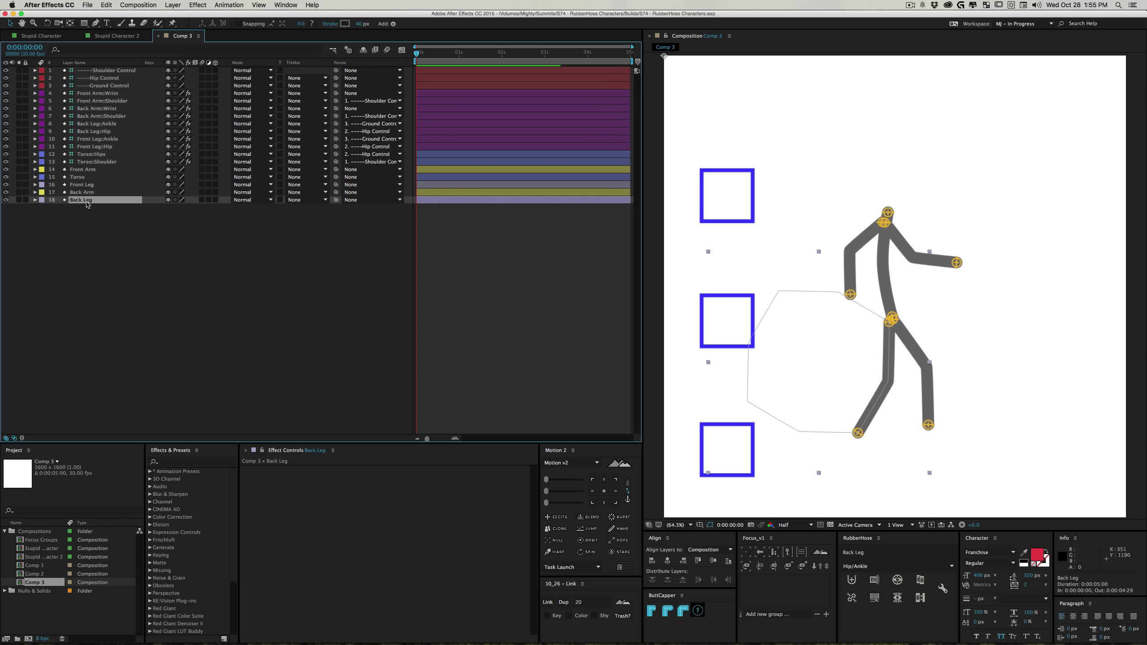
left_click(87, 185)
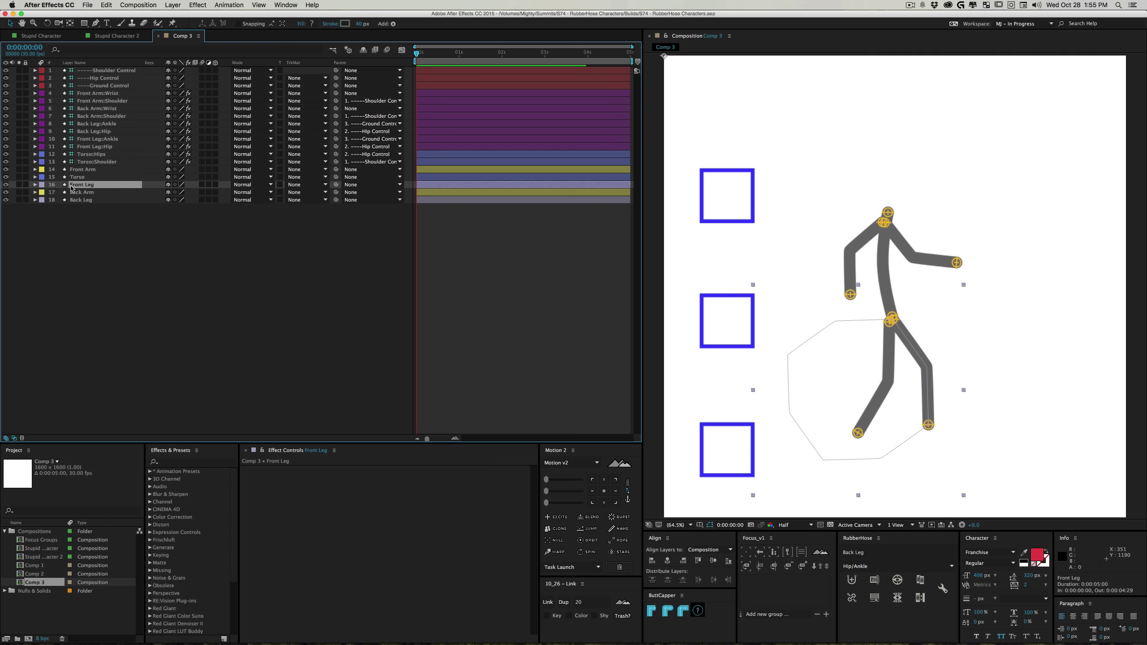
left_click(35, 184)
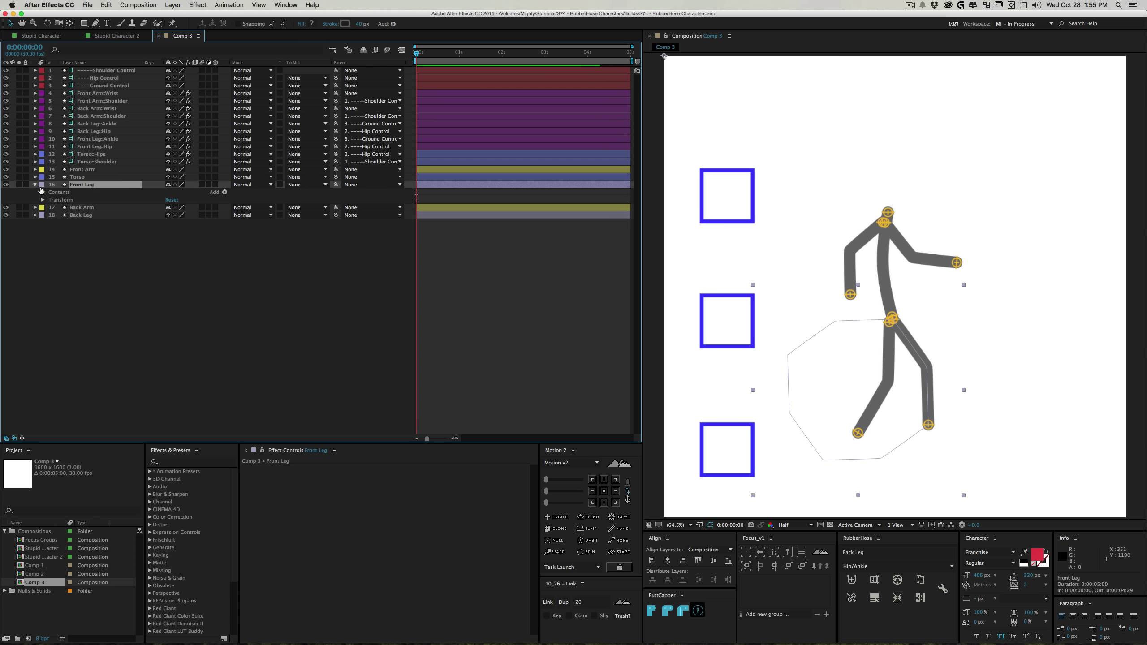
left_click(43, 193)
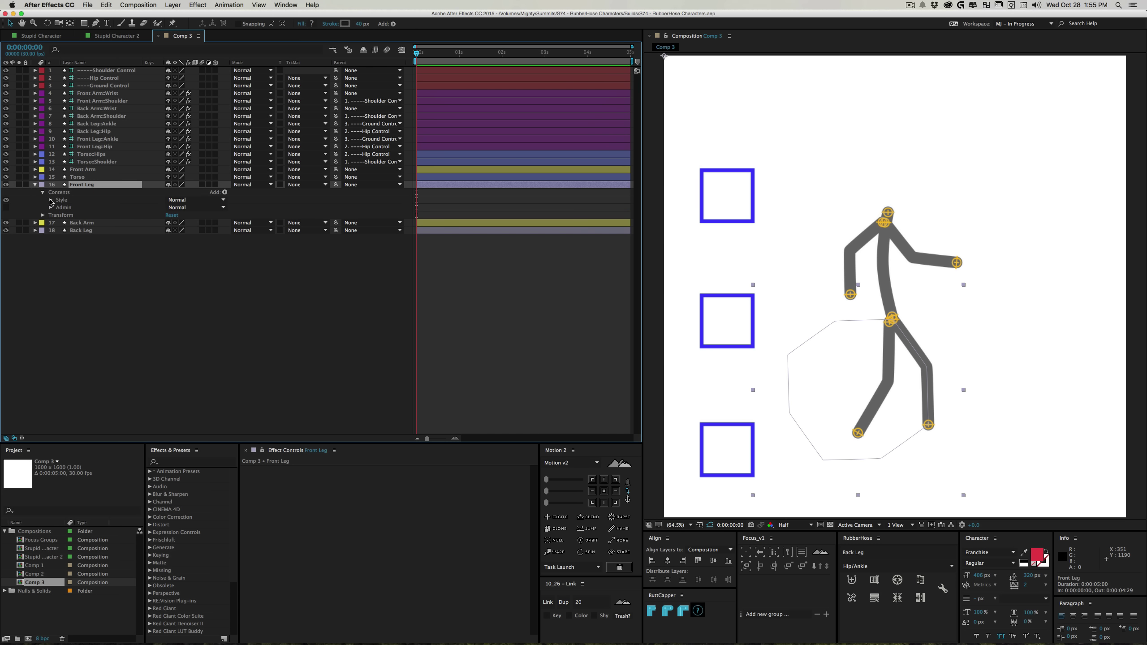
left_click(50, 200)
left_click(74, 208)
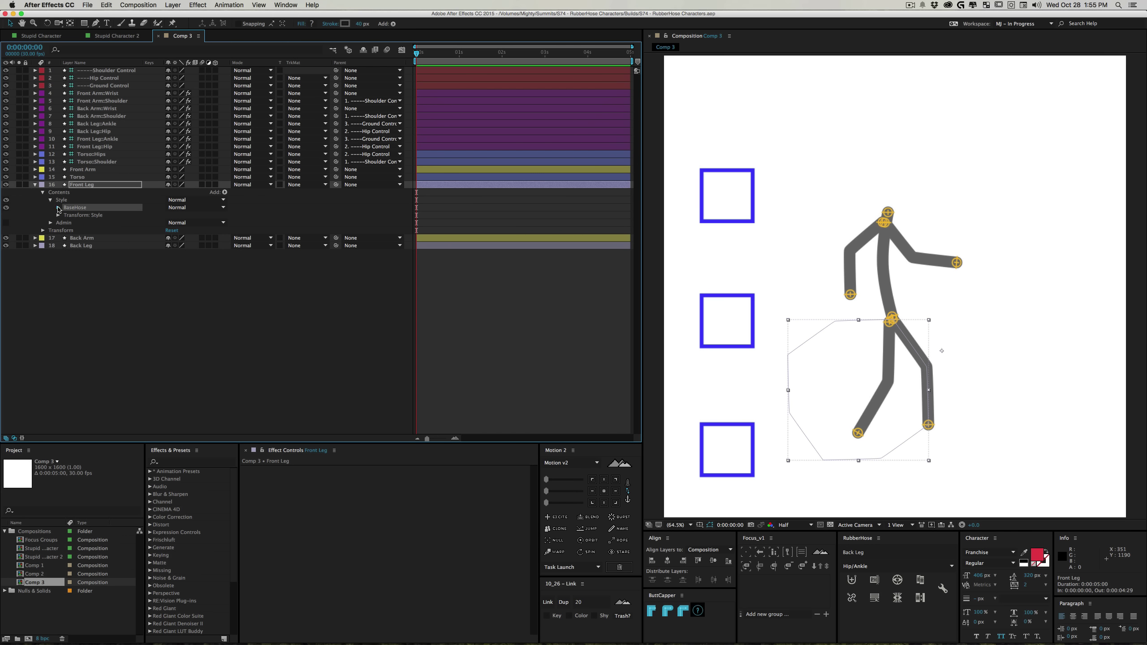
left_click(58, 208)
left_click(224, 192)
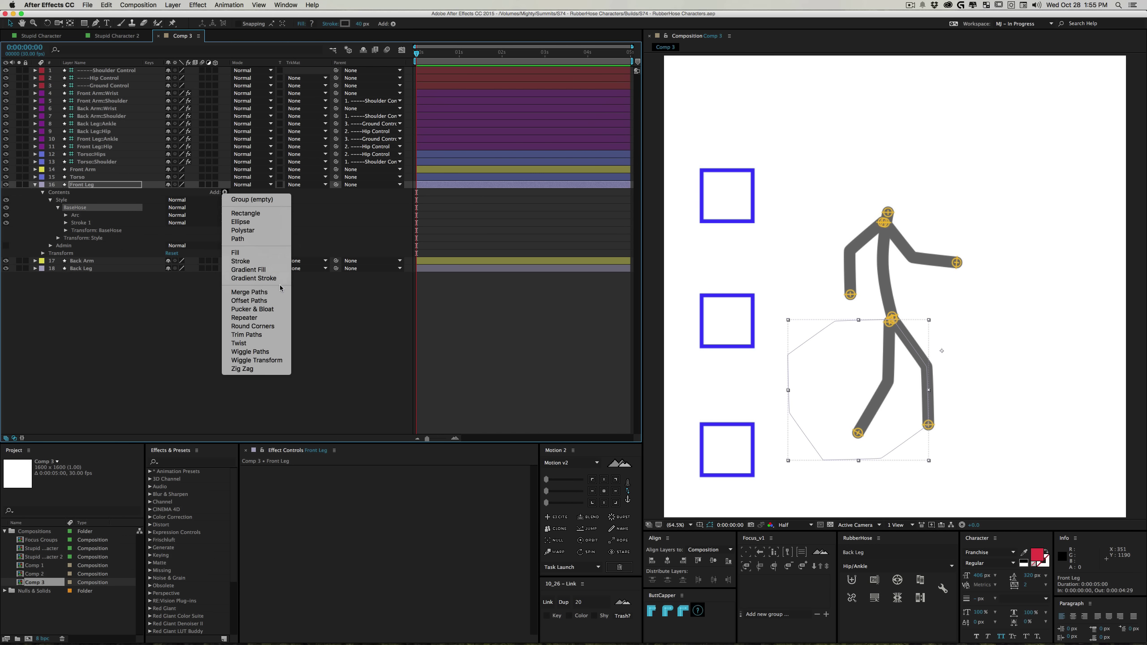
left_click(264, 334)
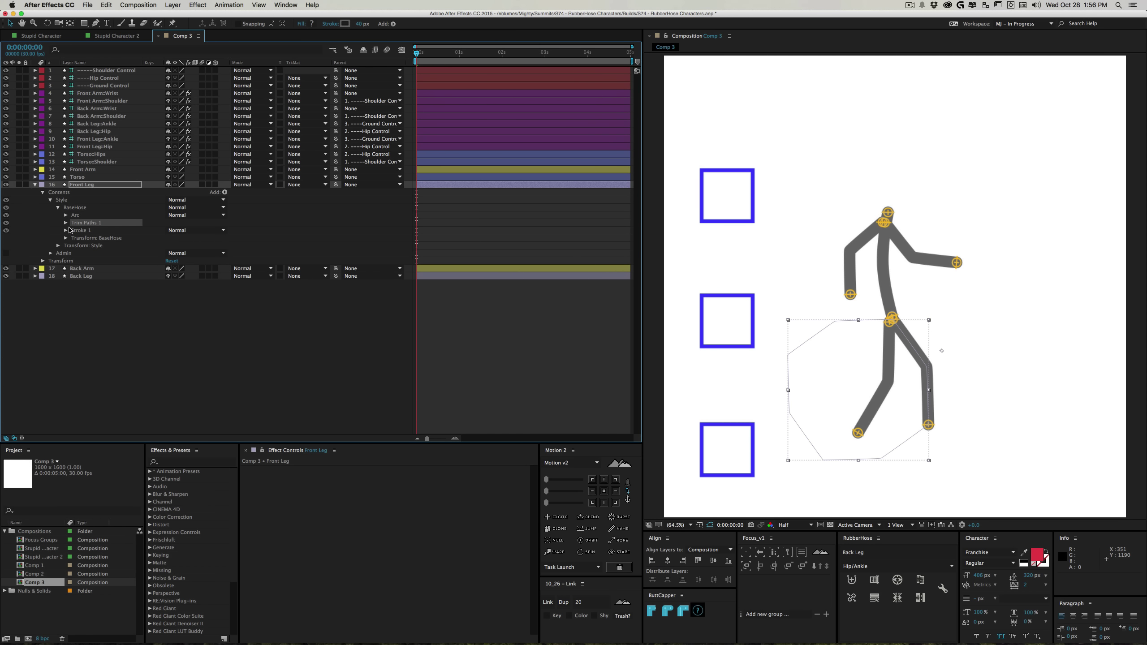
Keyframe the Front Leg's Trim Paths Start and End plus its stroke Color and Stroke Width, and show only the keyframed properties
left_click(66, 223)
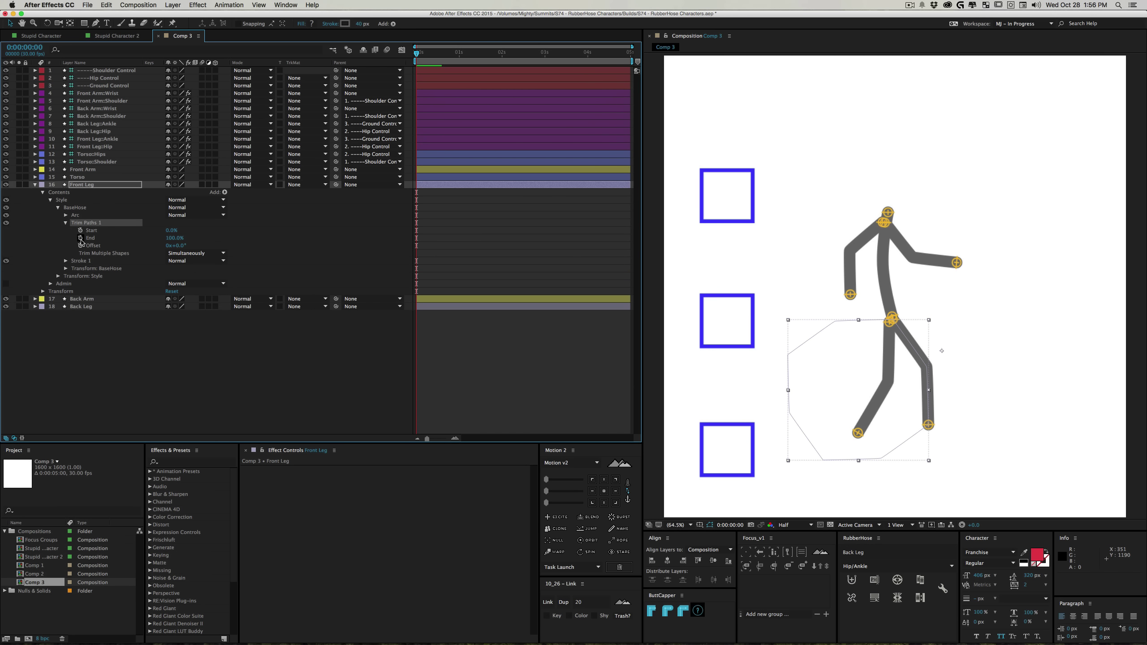
left_click(80, 230)
left_click(80, 238)
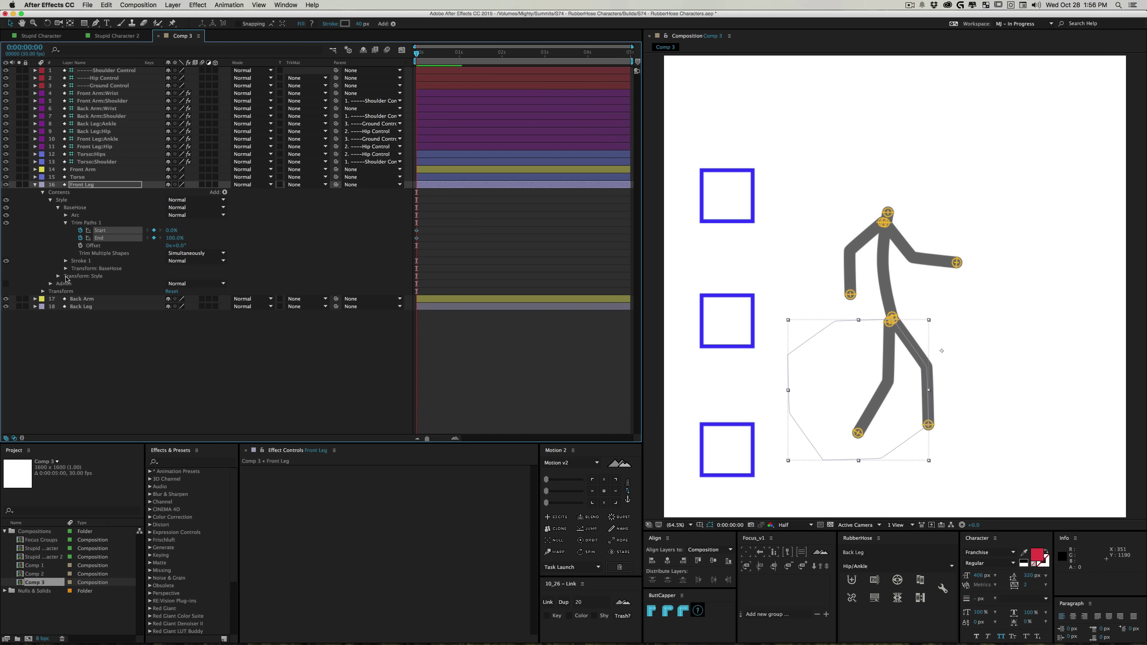
left_click(66, 262)
left_click(66, 261)
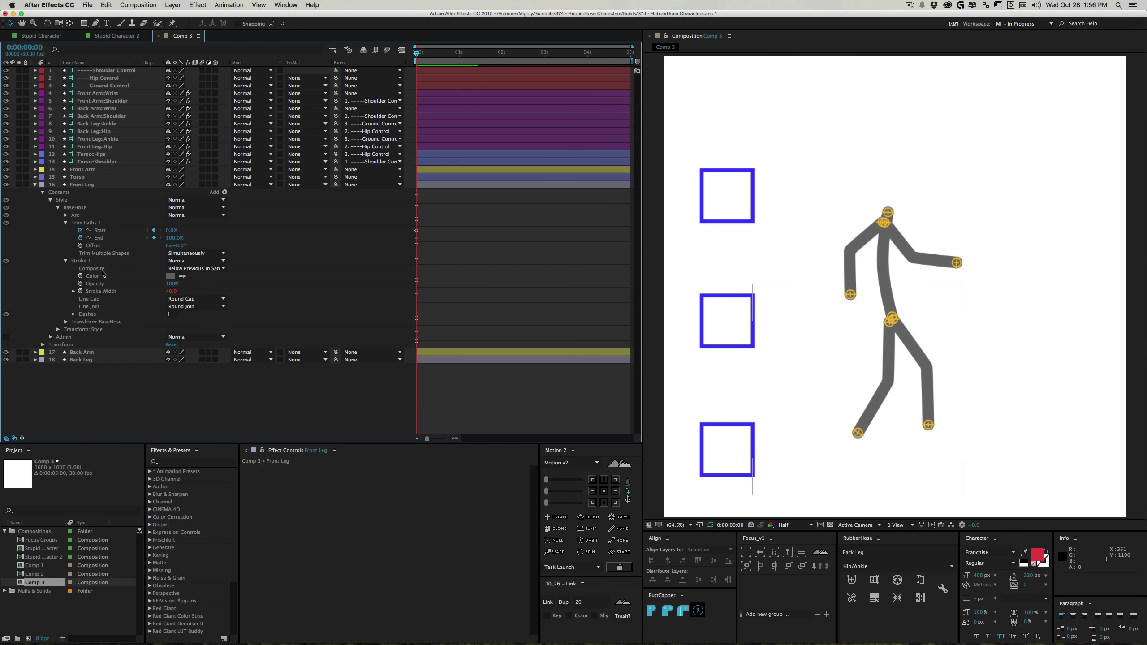
left_click(80, 291)
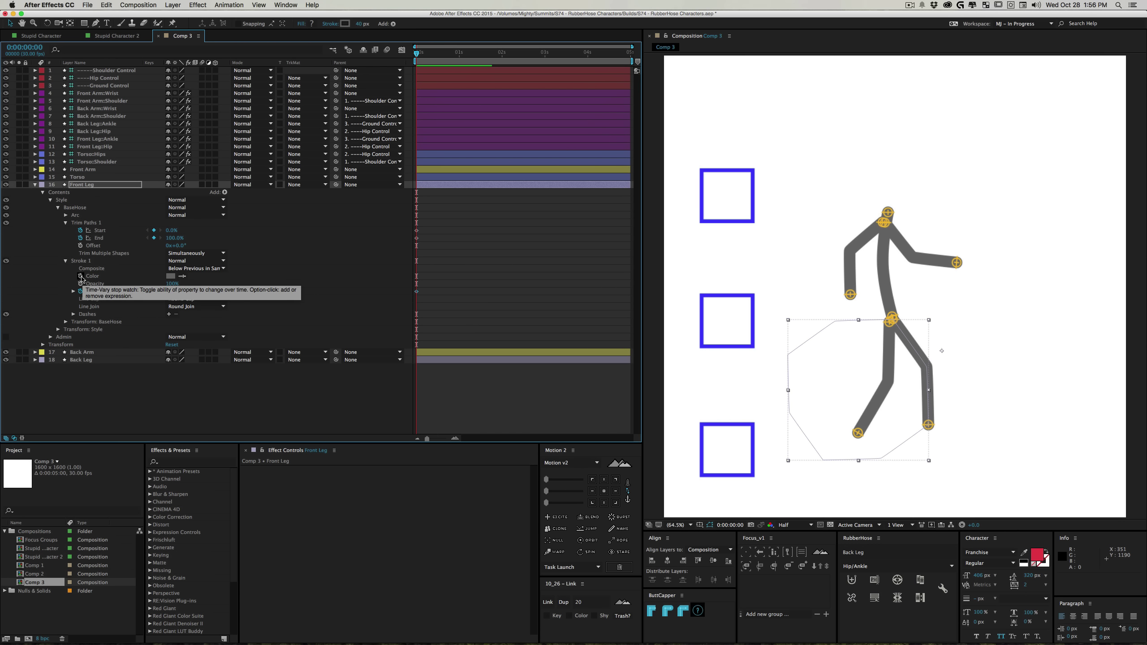
left_click(80, 276)
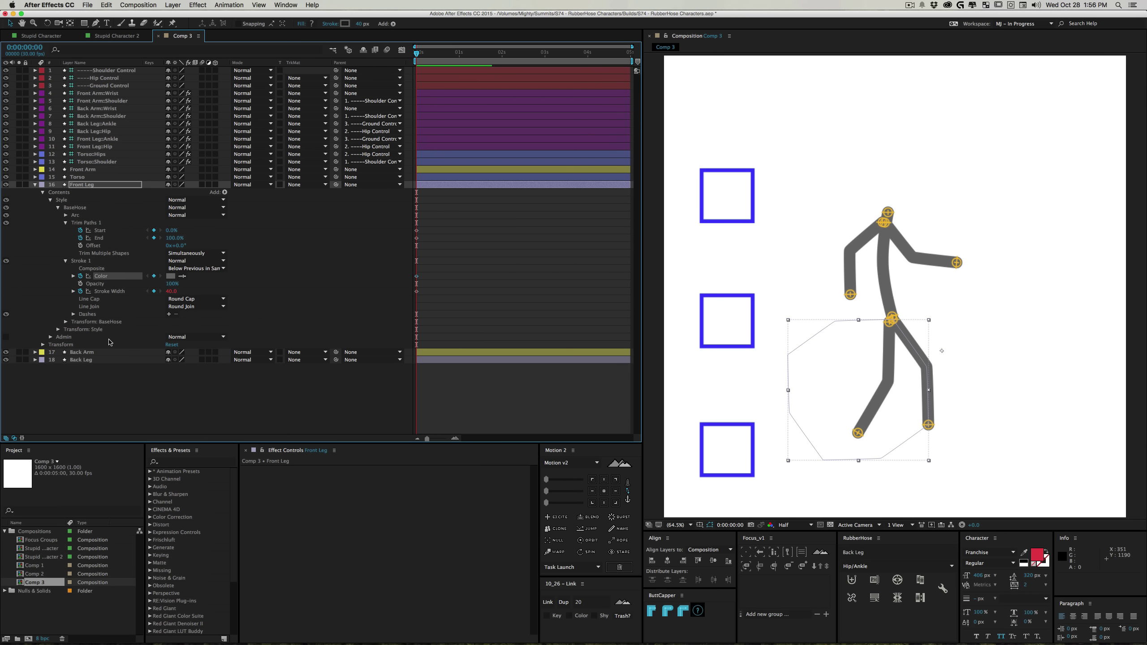
key("u")
left_click(186, 336)
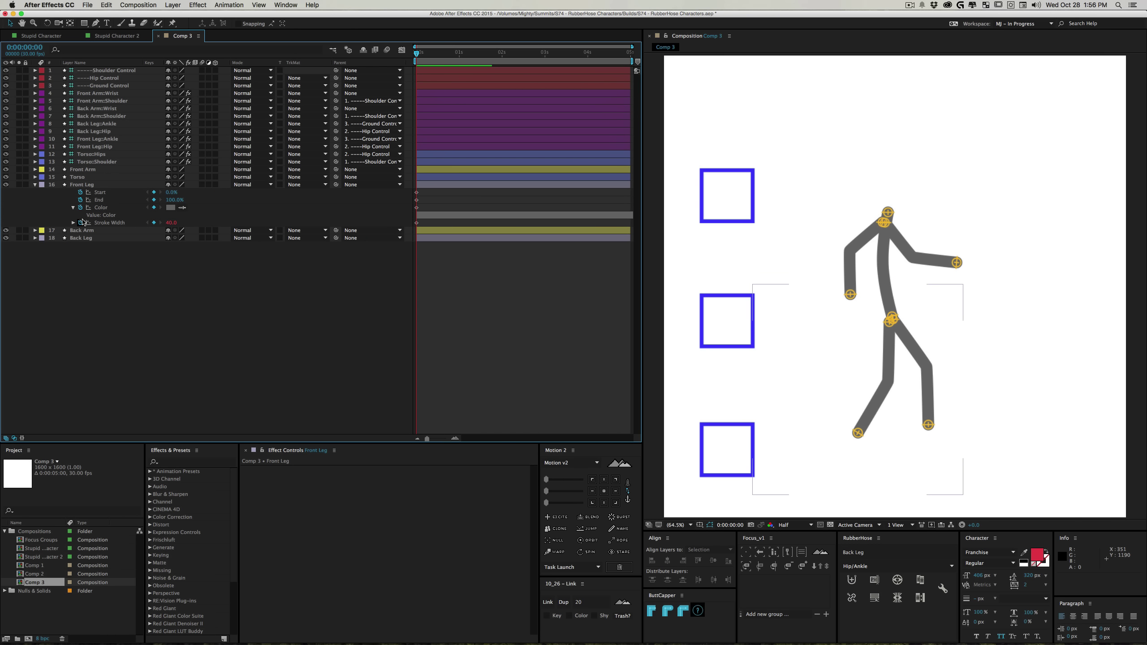
Duplicate the Front Leg's BaseHose group twice to make three stacked hose strokes
left_click(35, 185)
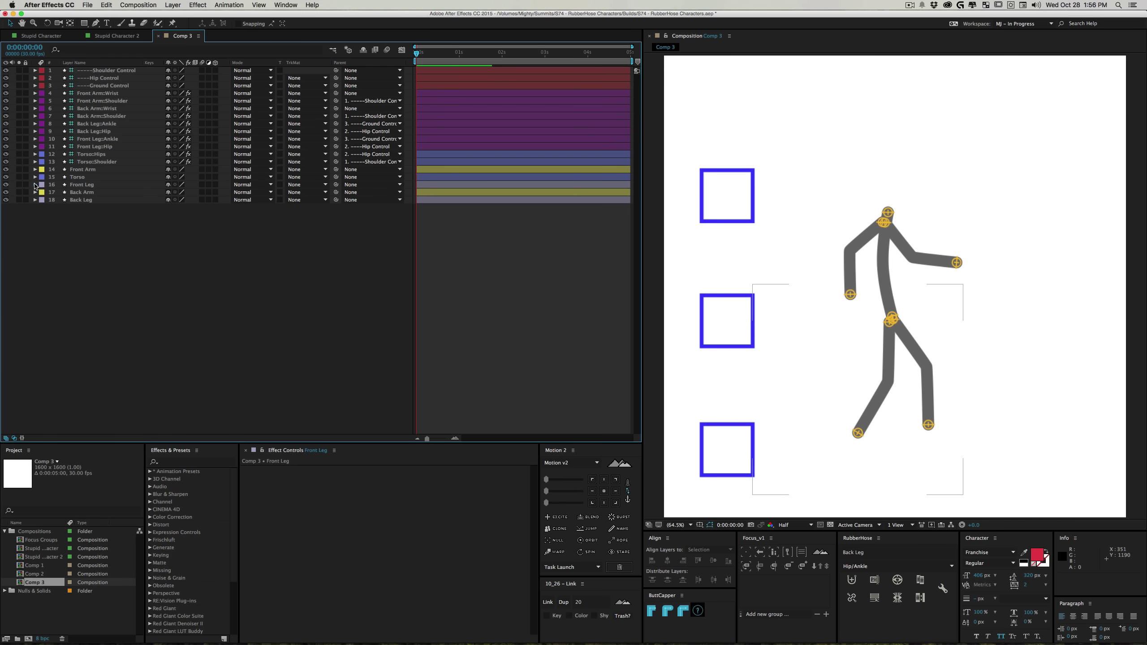
left_click(35, 185)
left_click(76, 208)
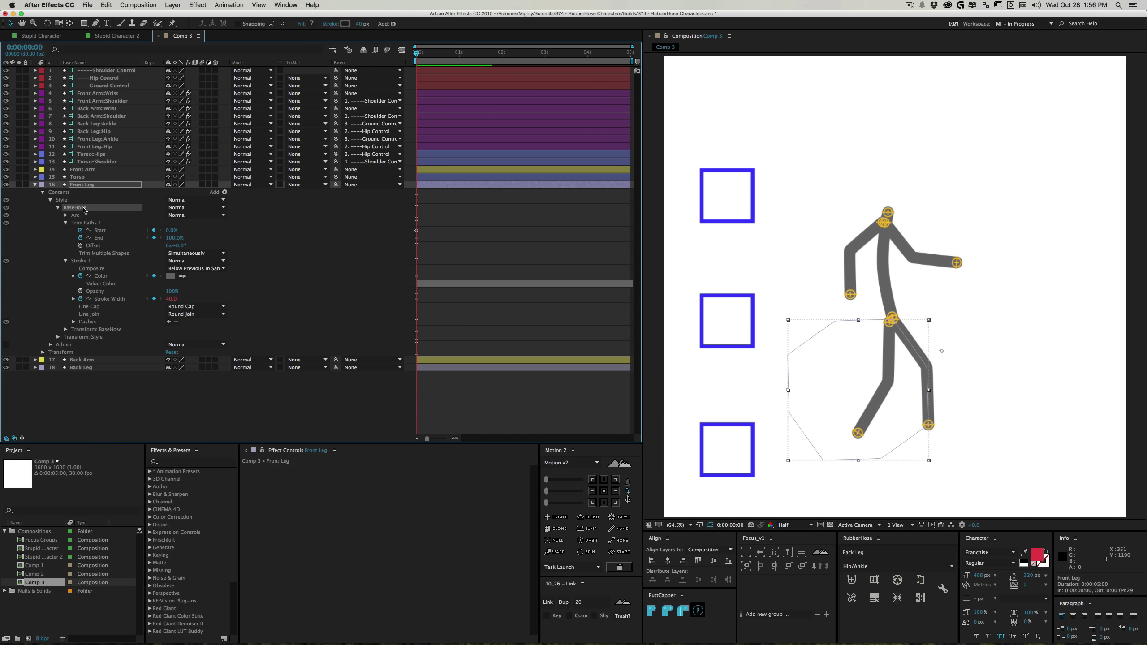
left_click(59, 208)
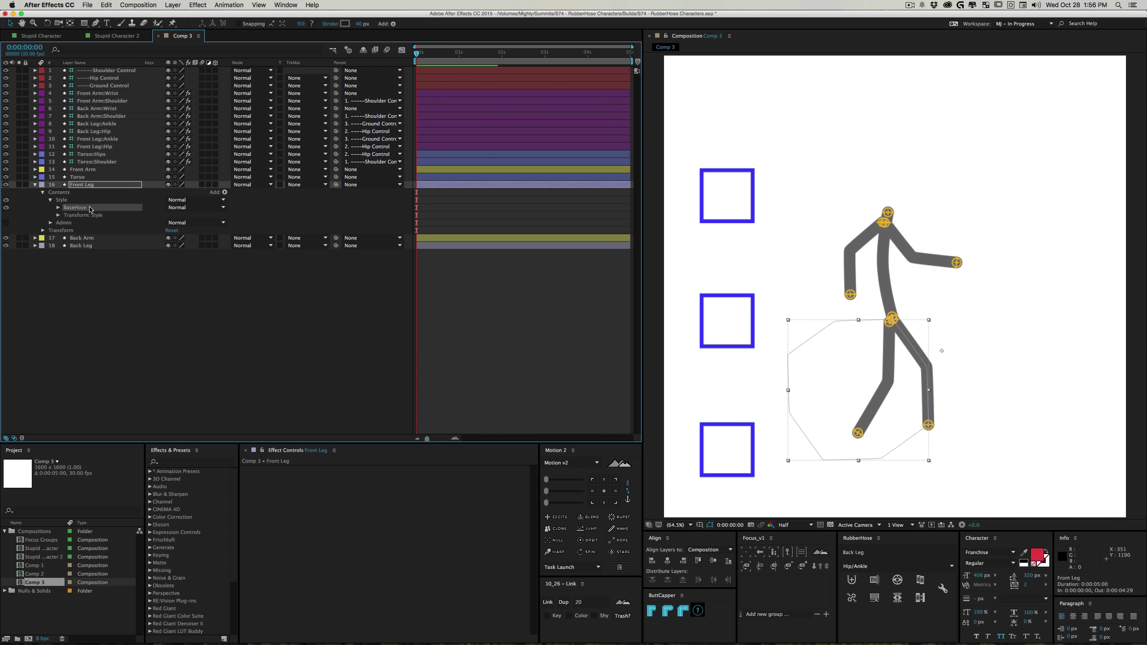
key("super")
key("super+d")
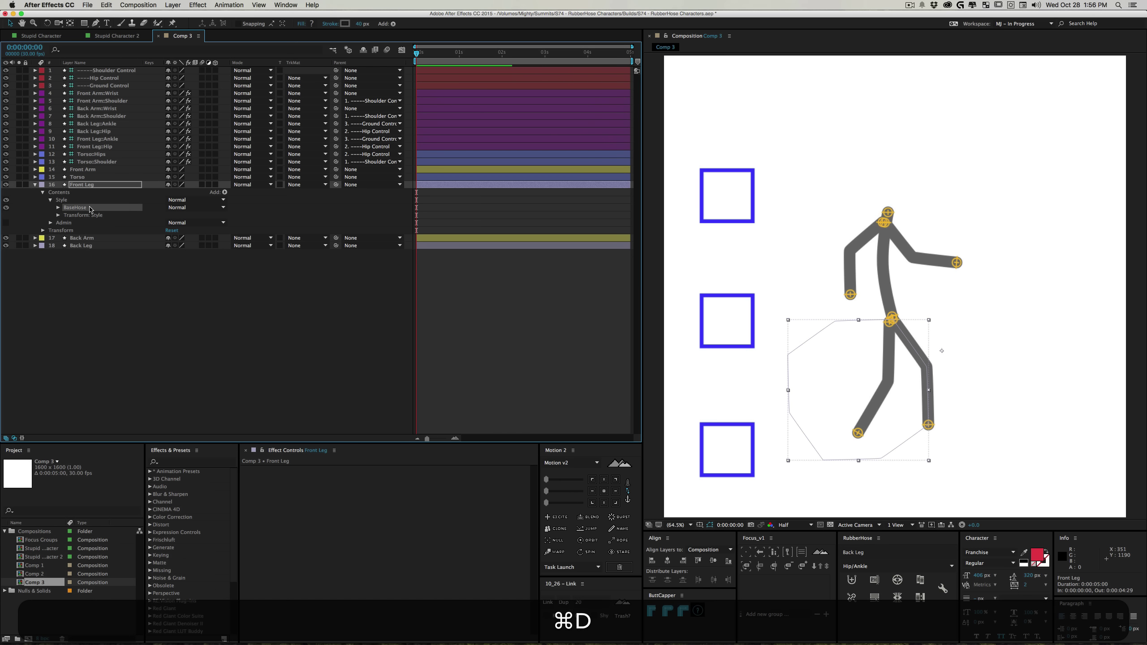
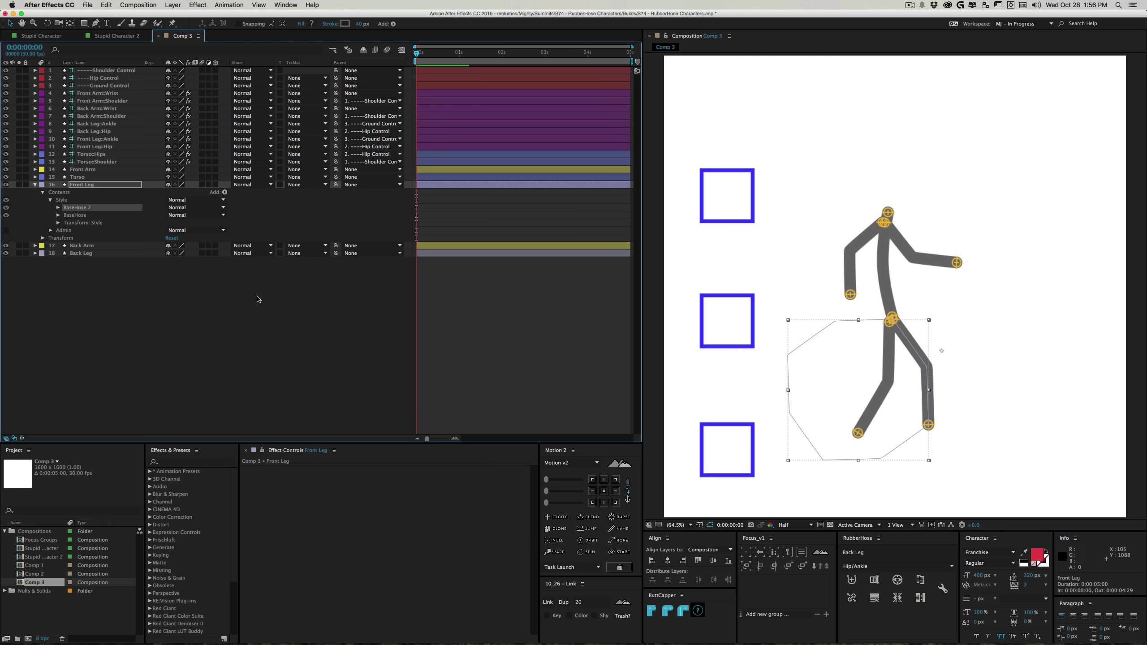
key("super+d")
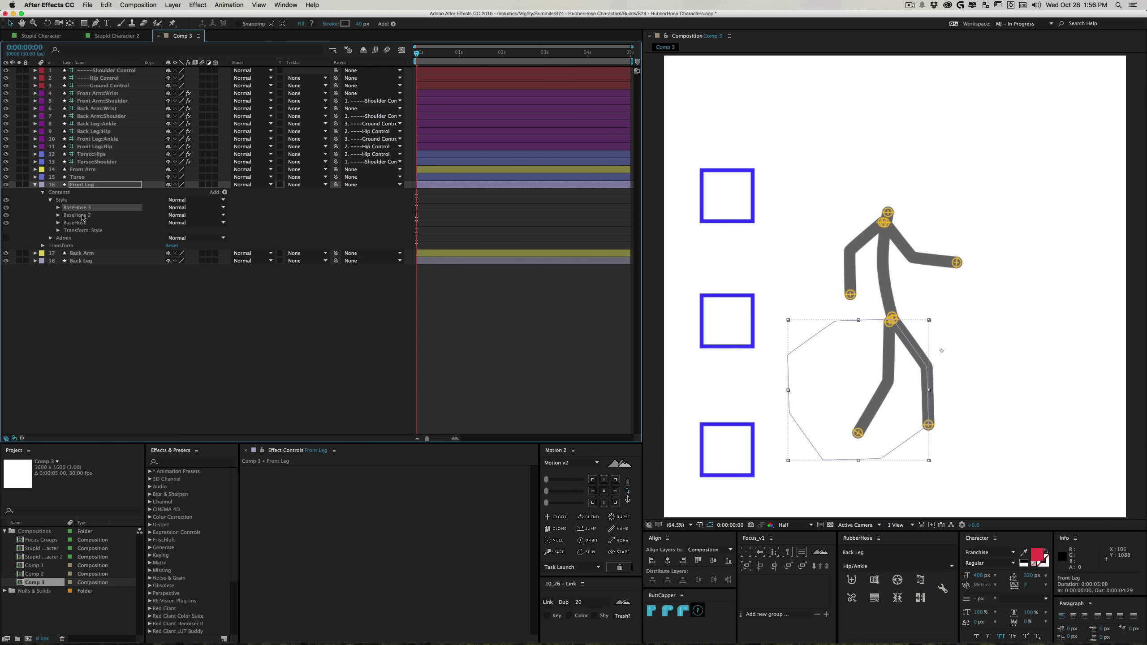
Show the Front Leg's keyframed properties and set the original bottom BaseHose's Stroke Width to 76
key("u")
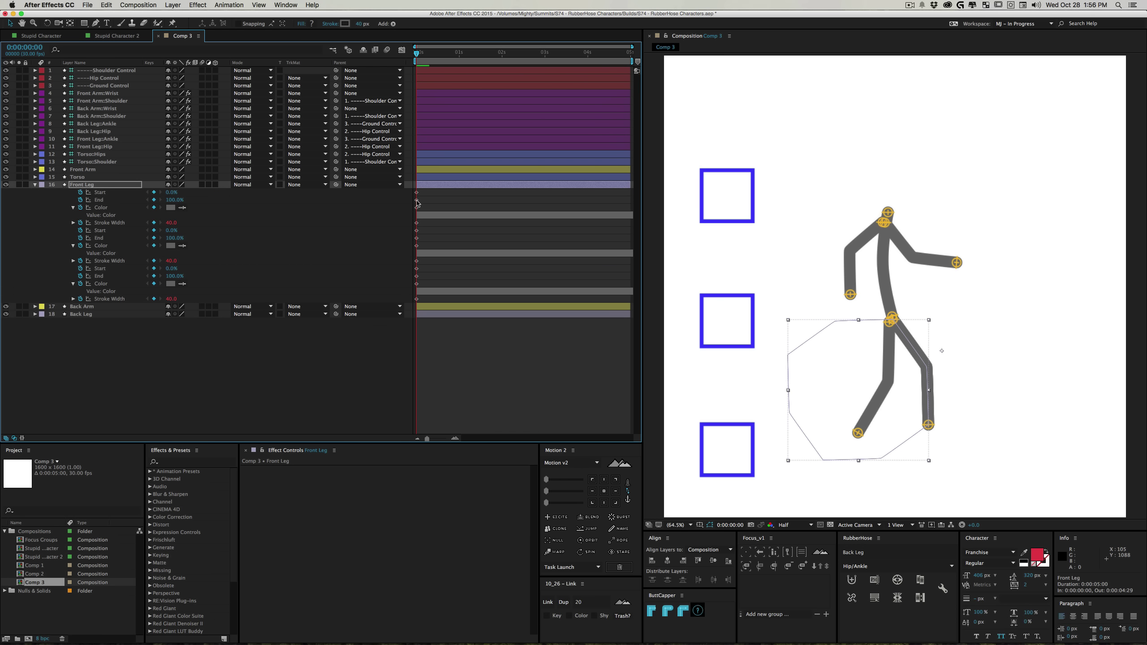
left_click(197, 392)
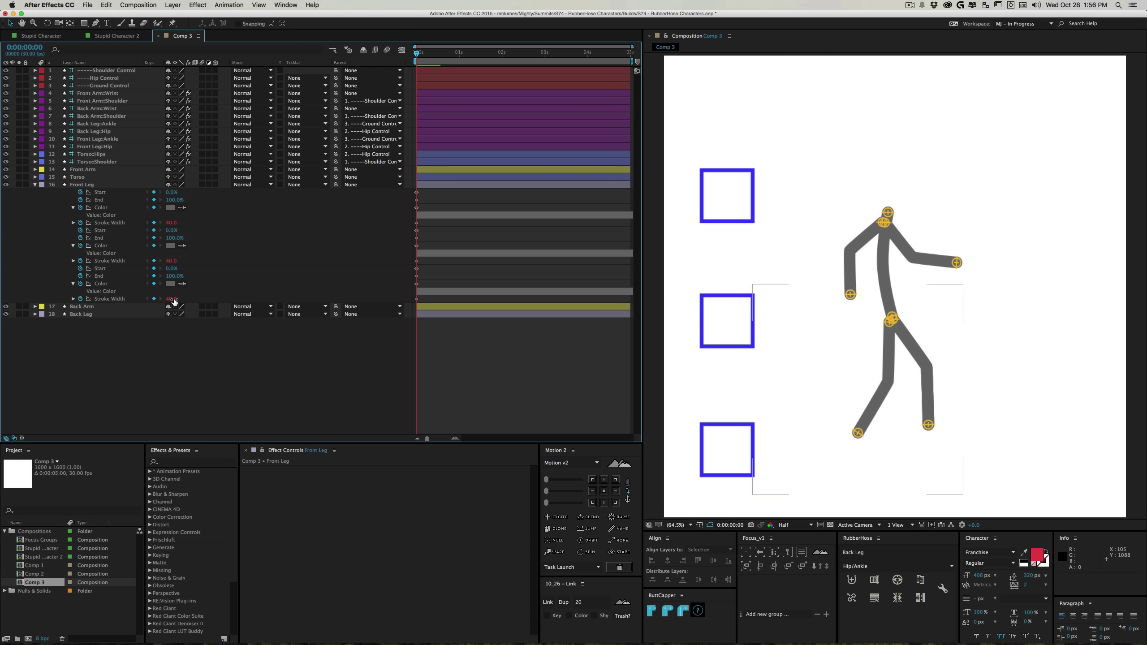
left_click_drag(175, 299, 190, 299)
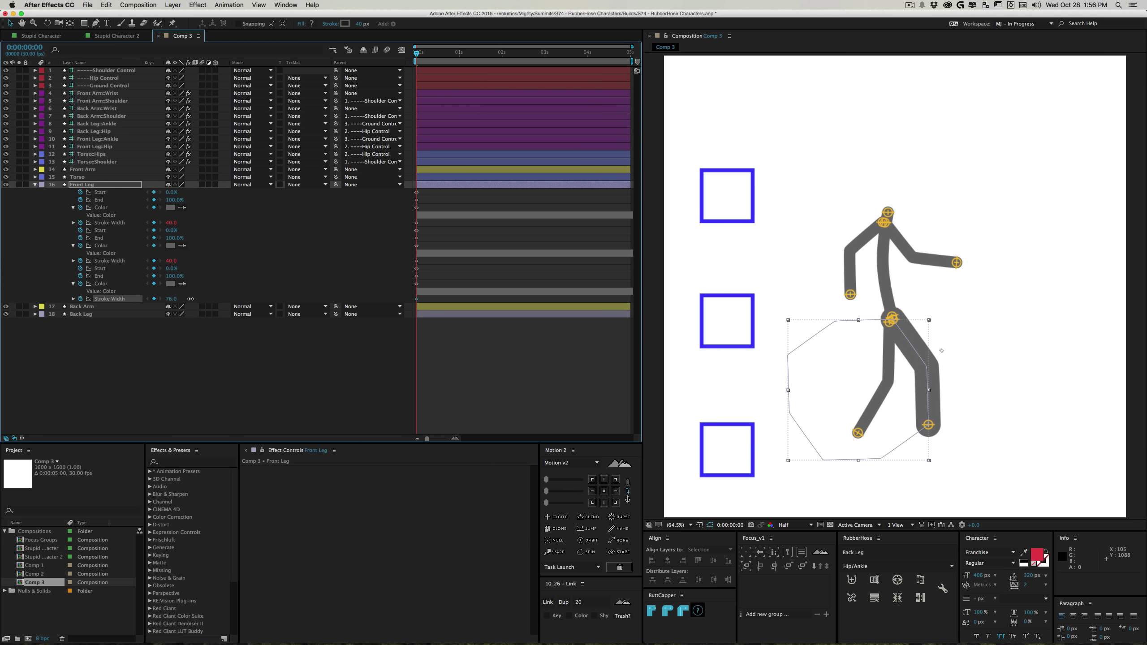
Set the original BaseHose's stroke color to pale orange F9D183
left_click(171, 284)
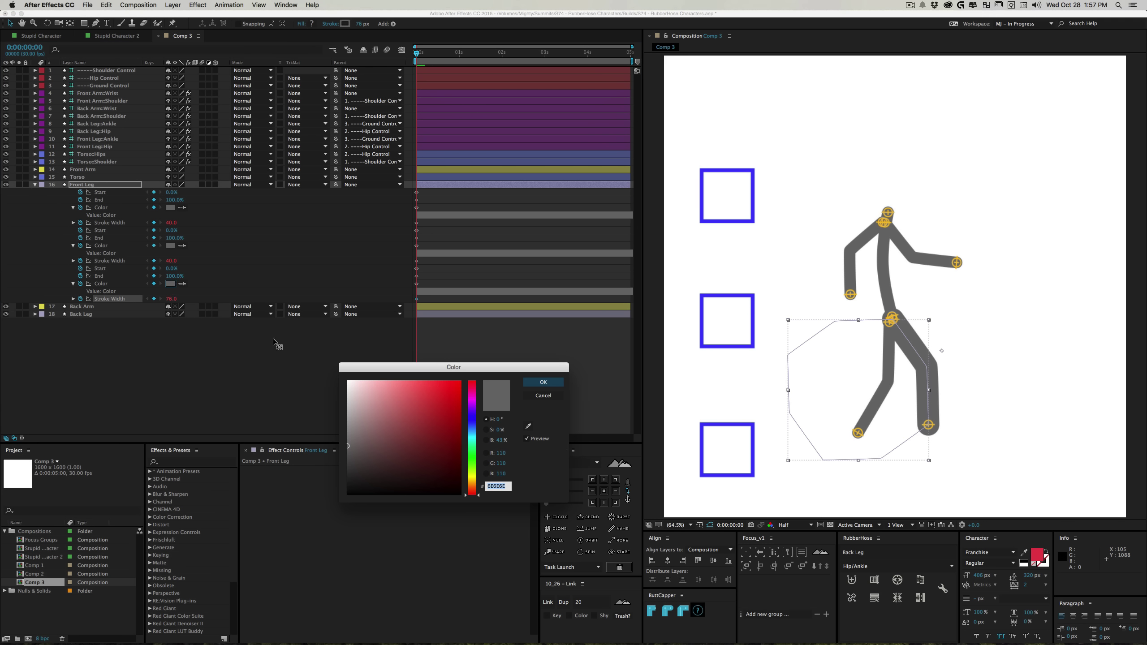
left_click_drag(469, 440, 471, 465)
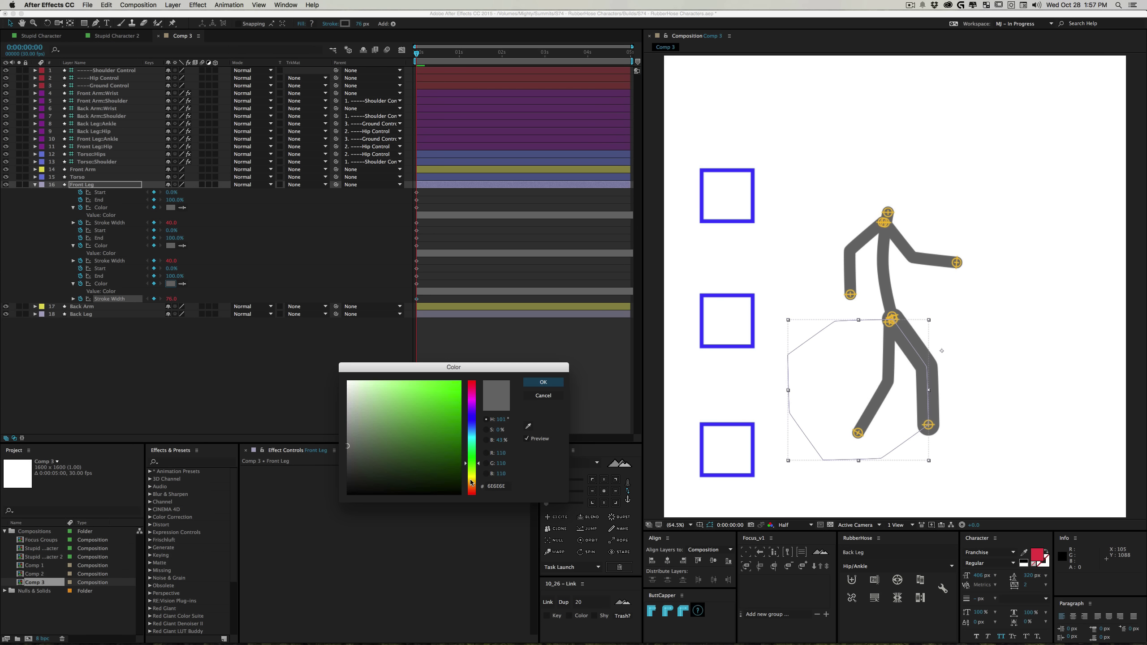
left_click(471, 483)
left_click(401, 383)
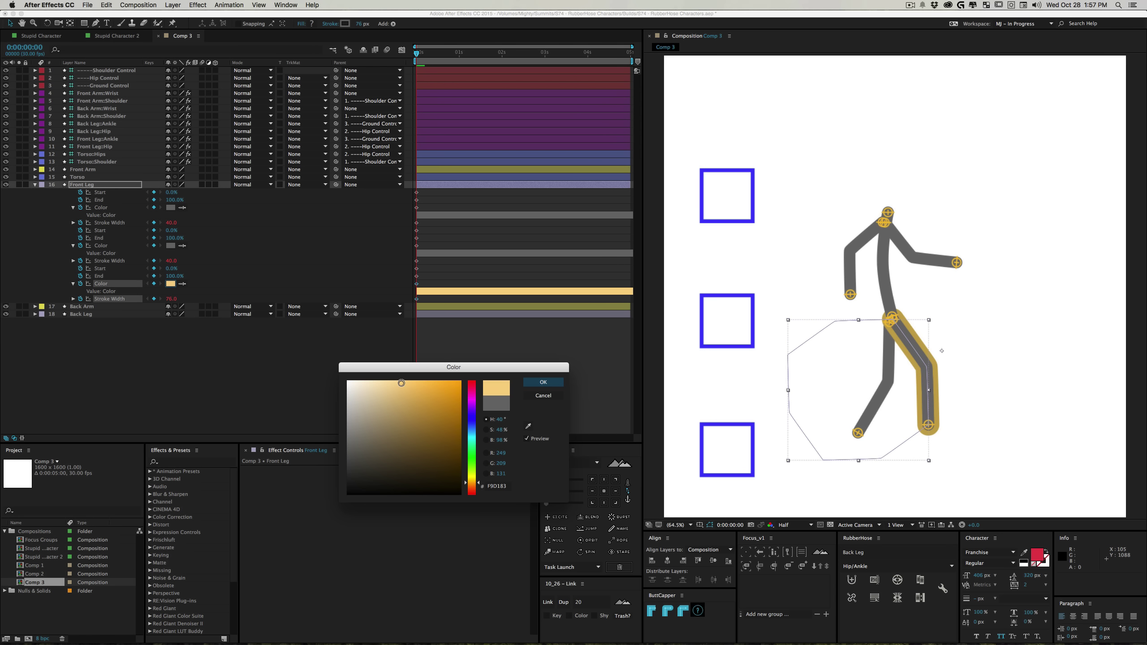
left_click(543, 381)
left_click(735, 348)
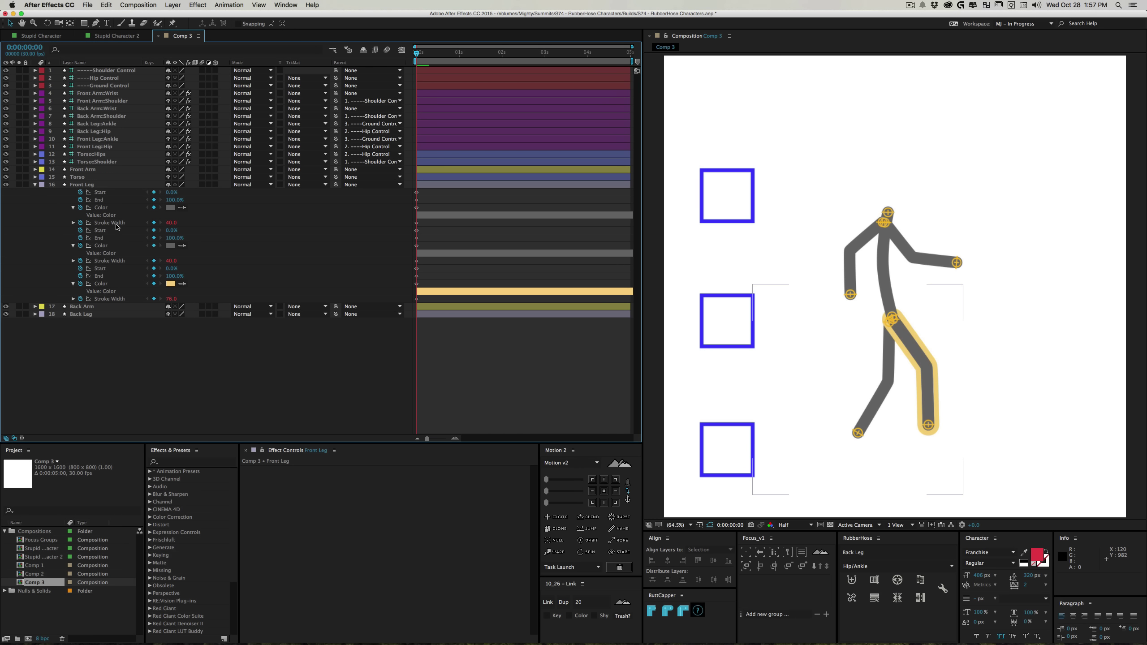
Set the middle hose copy's Trim Paths End to 51% and the topmost copy's Stroke Width to 87
left_click_drag(173, 239, 156, 238)
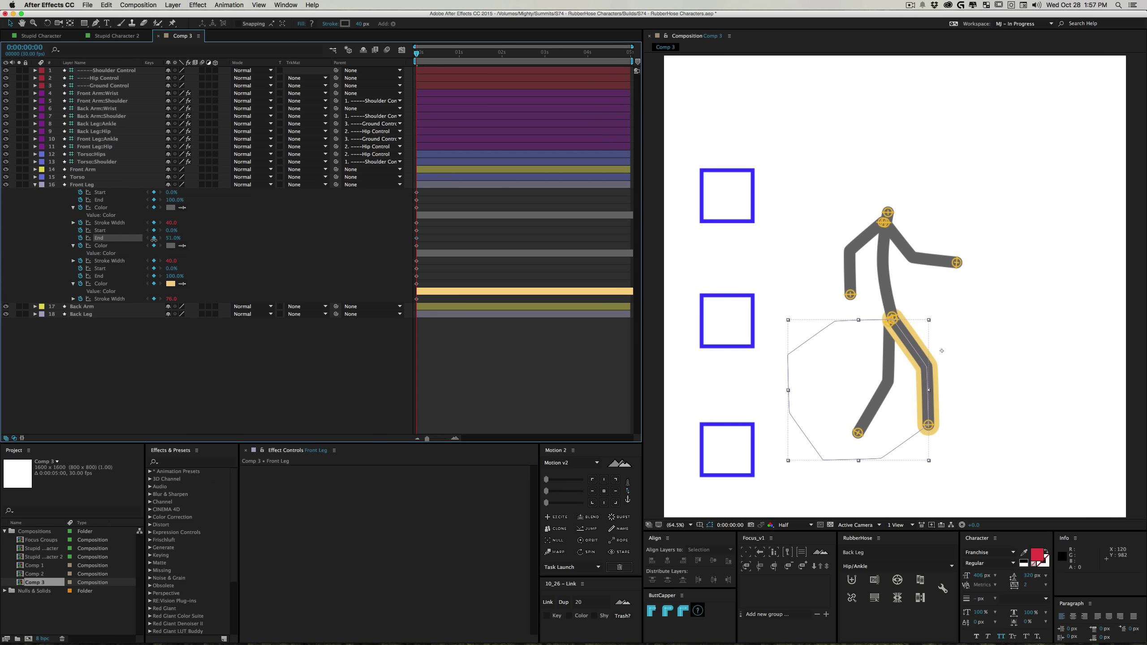
left_click_drag(171, 223, 190, 225)
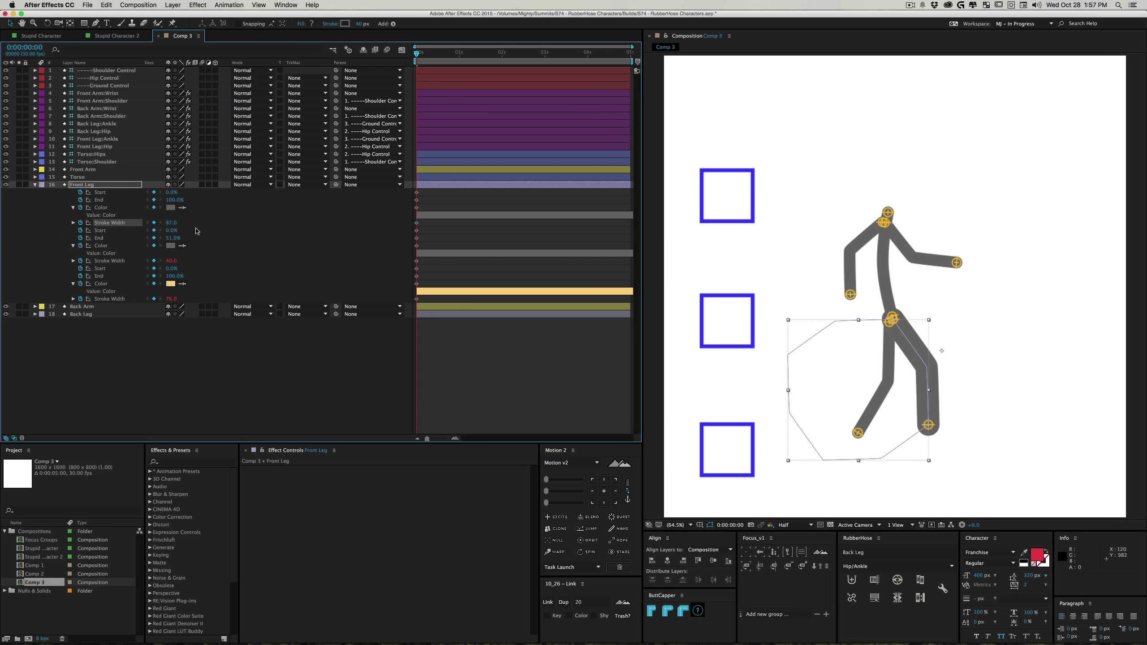
Set the Front Leg's middle hose copy stroke color to bright red and the topmost copy's to a darker red
left_click(171, 246)
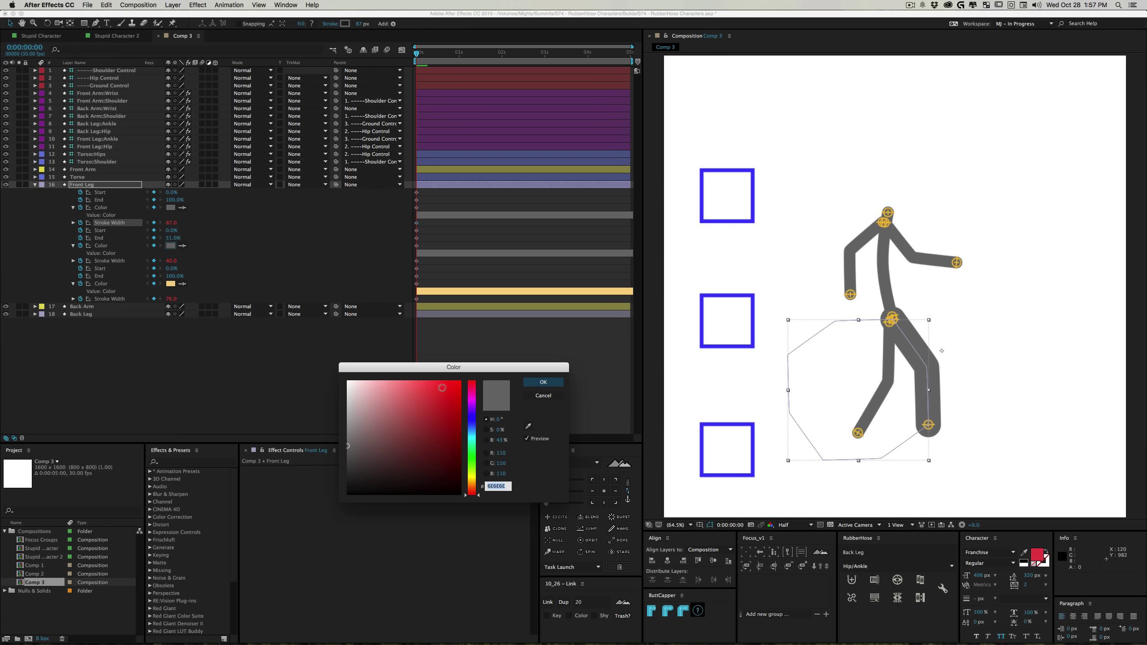
left_click(443, 387)
left_click(543, 382)
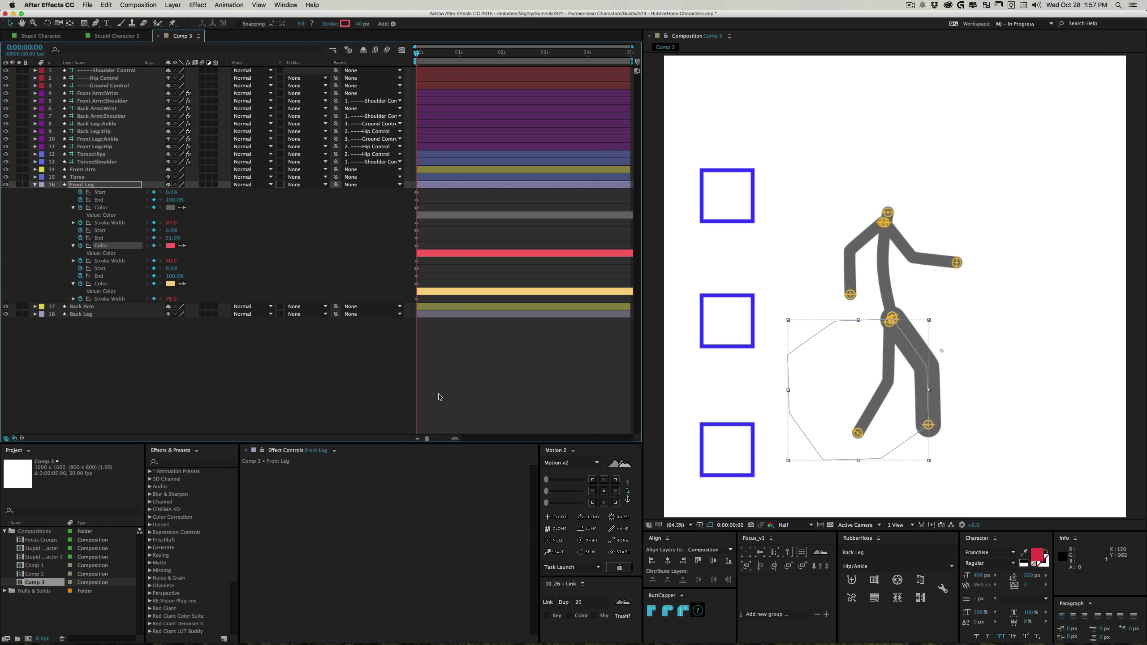
left_click(171, 208)
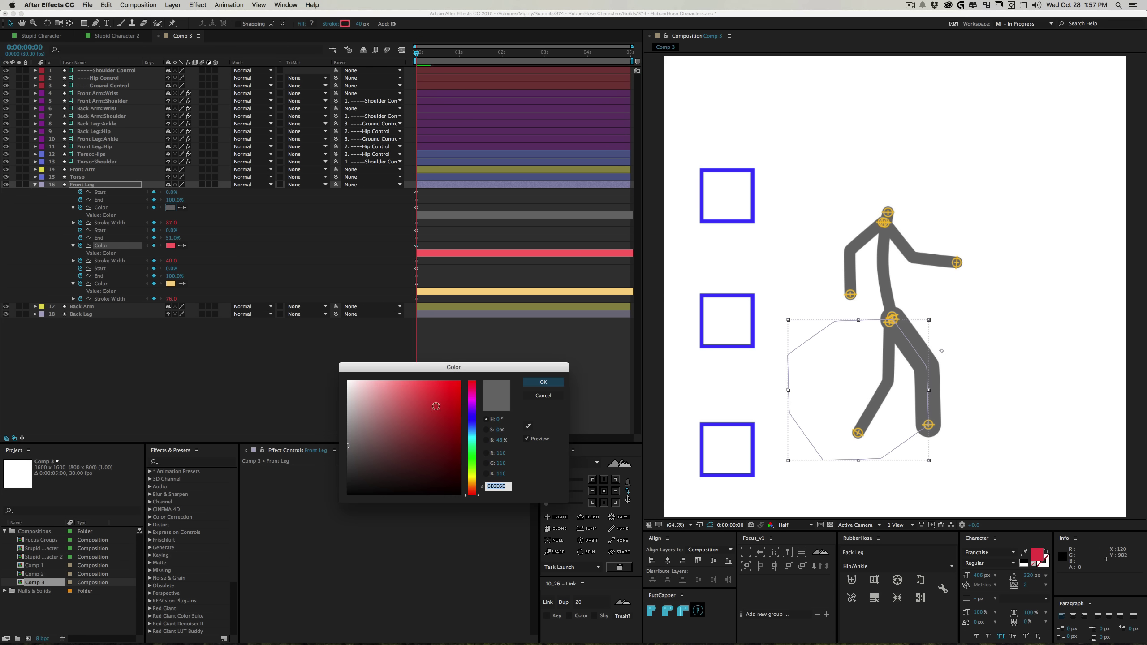
left_click(438, 399)
left_click(543, 382)
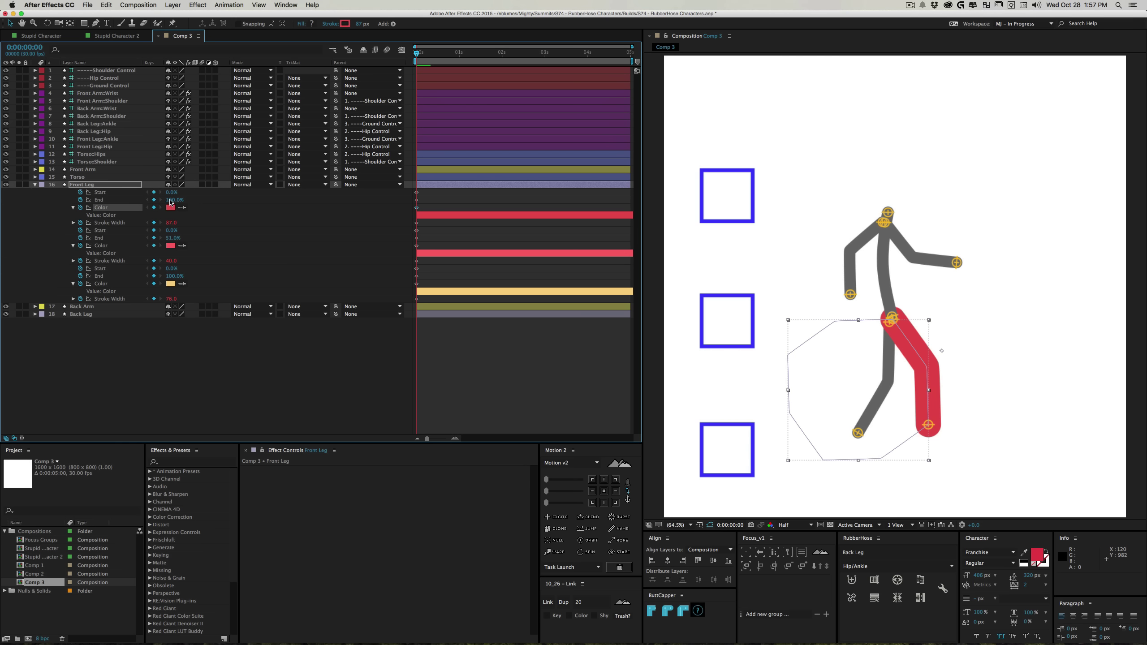
Set the topmost hose copy's Trim Paths End to 79% and its Start to 90%
mouse_move(171, 202)
left_mouse_down()
mouse_move(145, 201)
mouse_move(180, 208)
left_mouse_up()
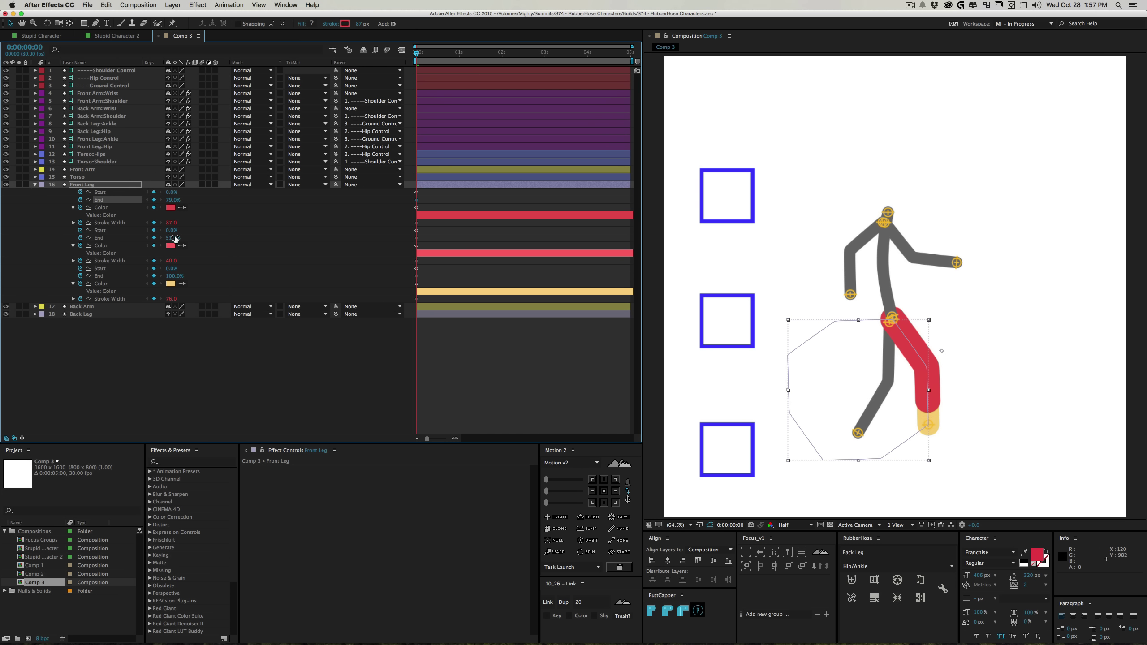
left_click_drag(171, 192, 246, 208)
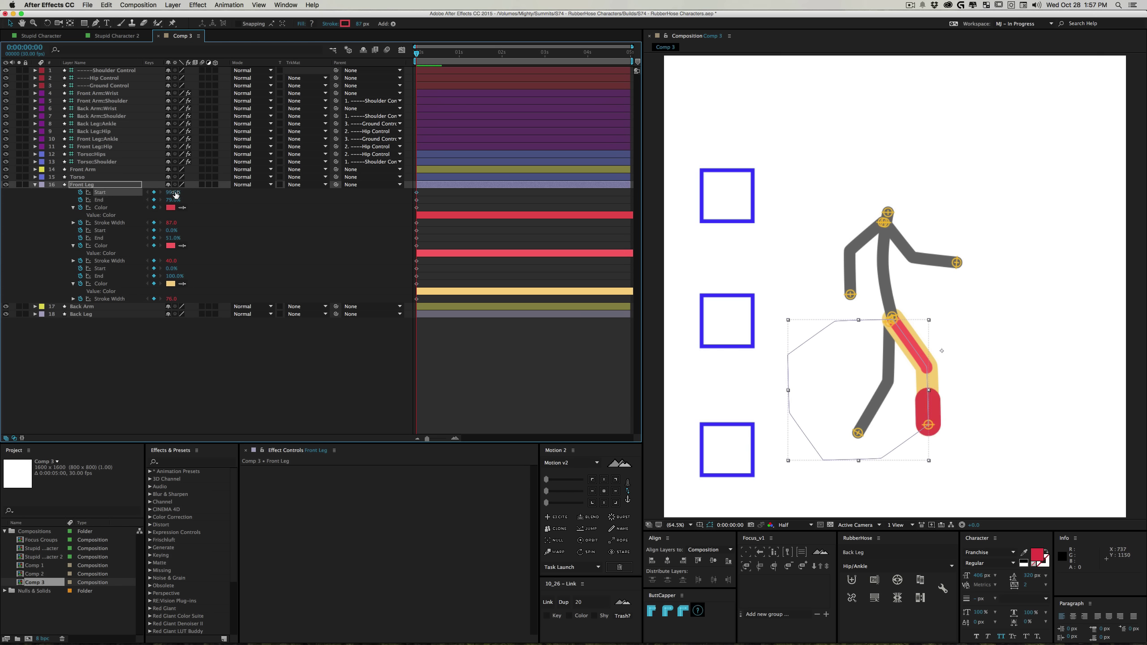
left_click_drag(169, 192, 169, 192)
Try a Trim Paths End of 80% on the middle hose copy and undo it
left_click(172, 237)
type("80")
key("Return")
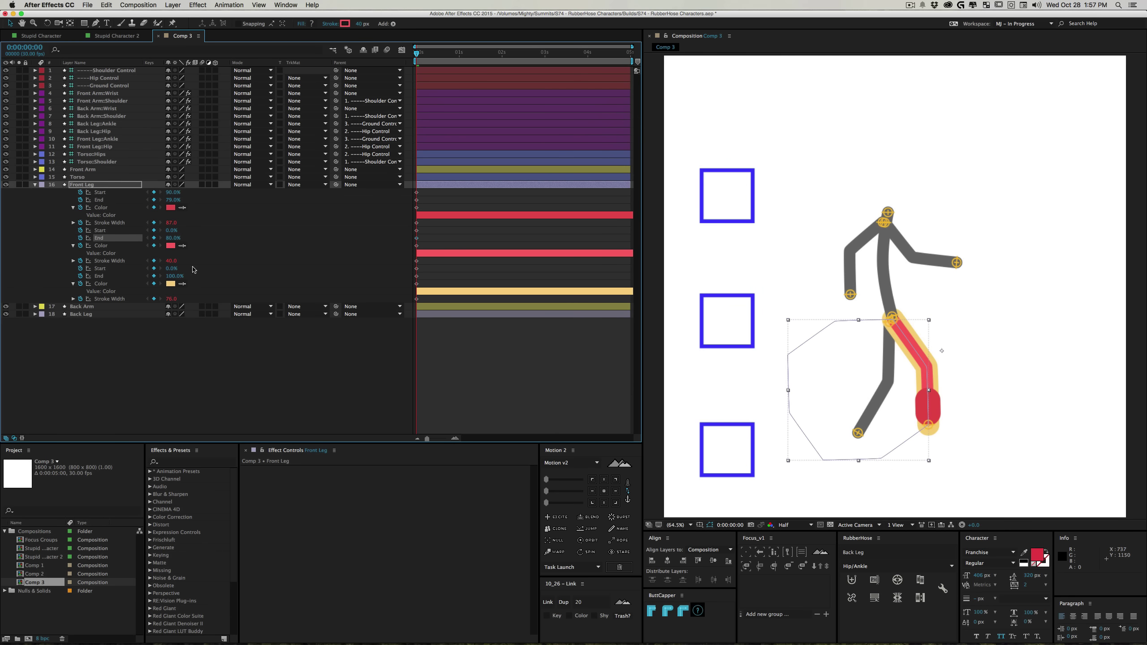
key("super+z")
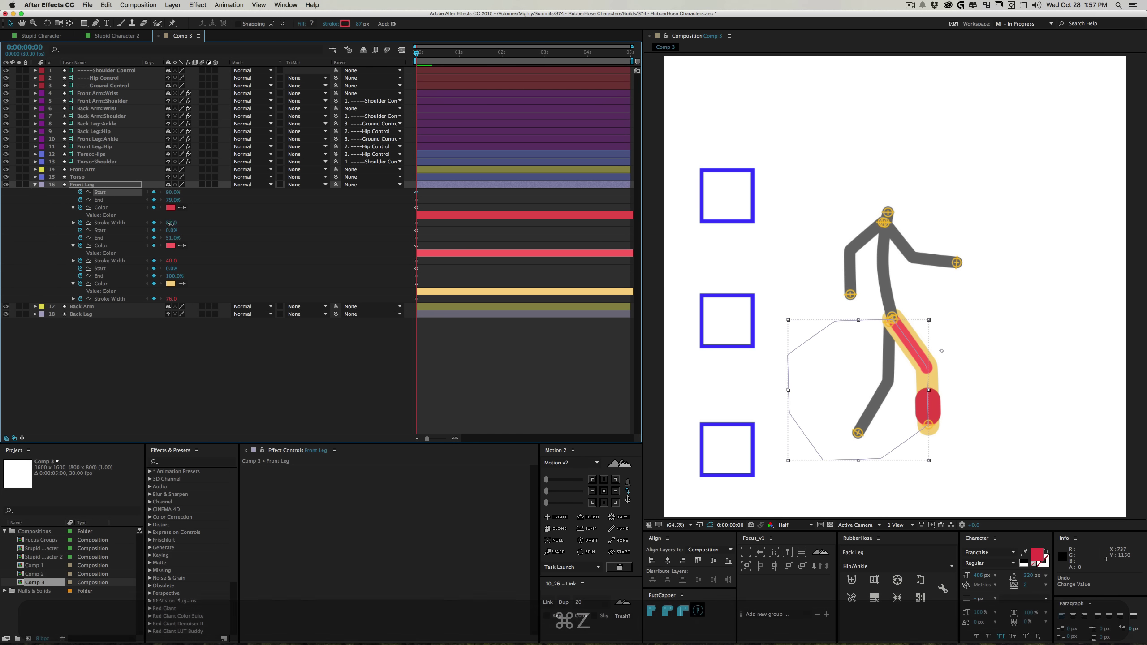
Set the topmost hose copy's Stroke Width to 80
left_click(171, 222)
type("80")
key("Return")
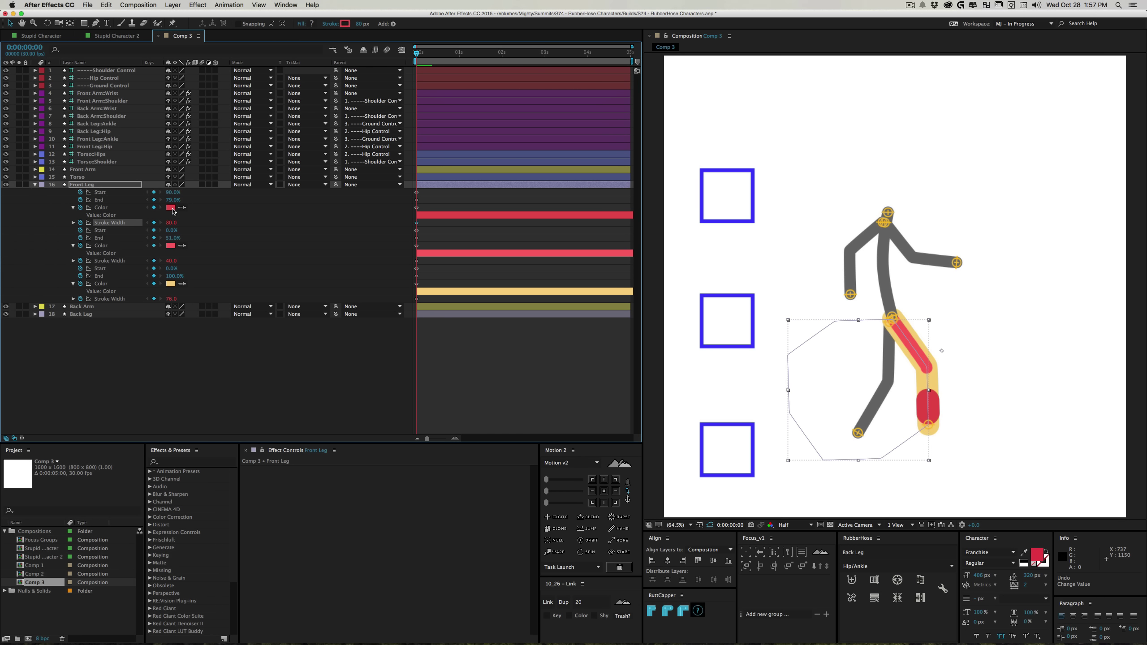
Set the middle hose copy's Stroke Width to 89 and its Trim Paths End to 90%
left_click_drag(171, 261, 195, 266)
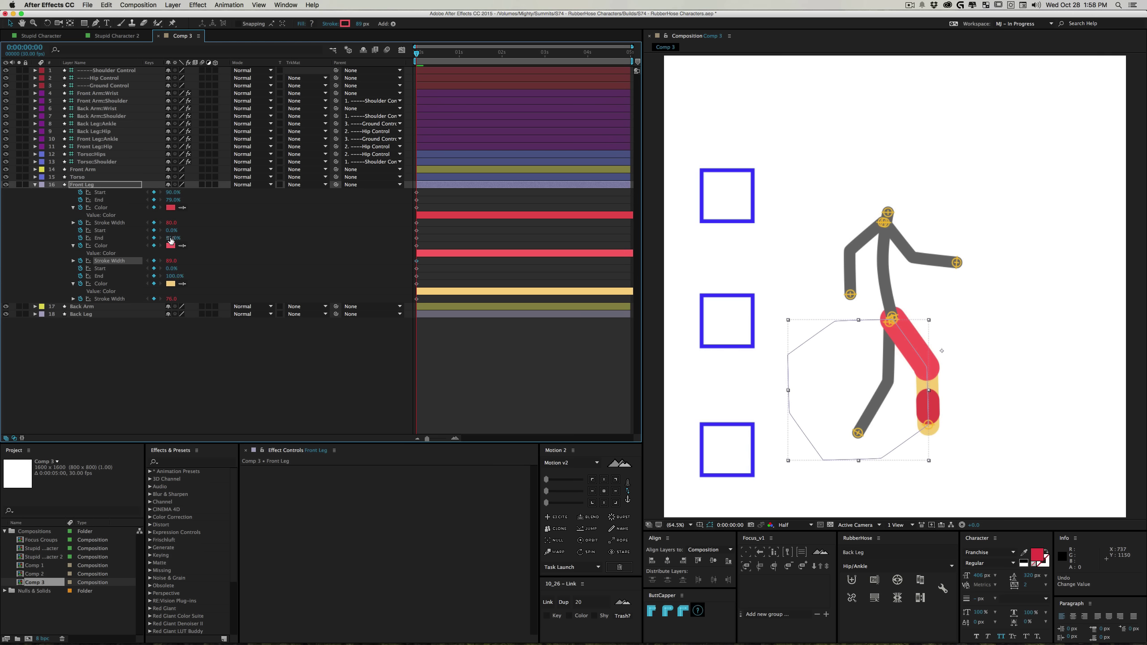
left_click_drag(172, 238, 193, 242)
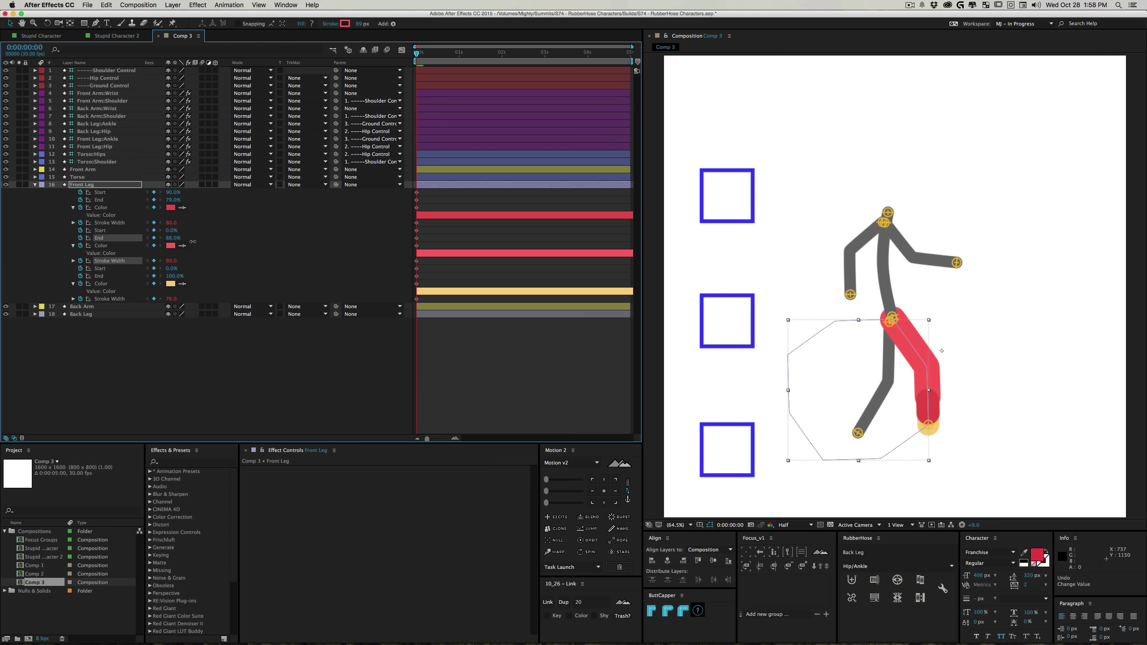
left_click(180, 351)
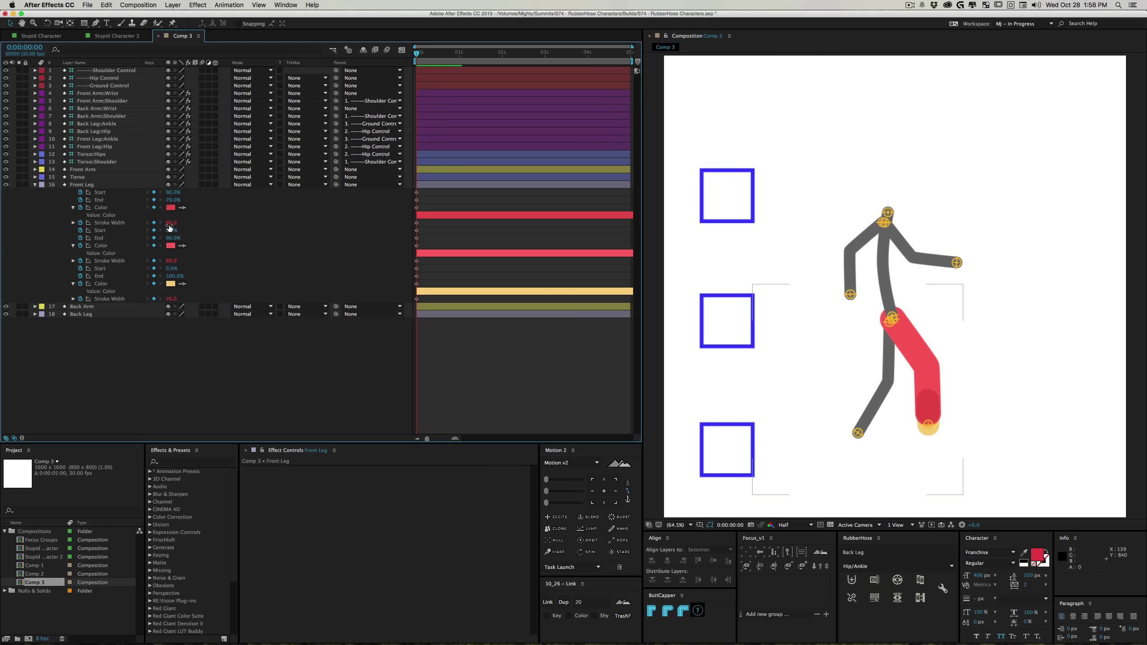
Set the topmost hose copy's Stroke Width to 112 and its Line Cap to Butt Cap to form a cuff
left_click_drag(169, 227, 196, 230)
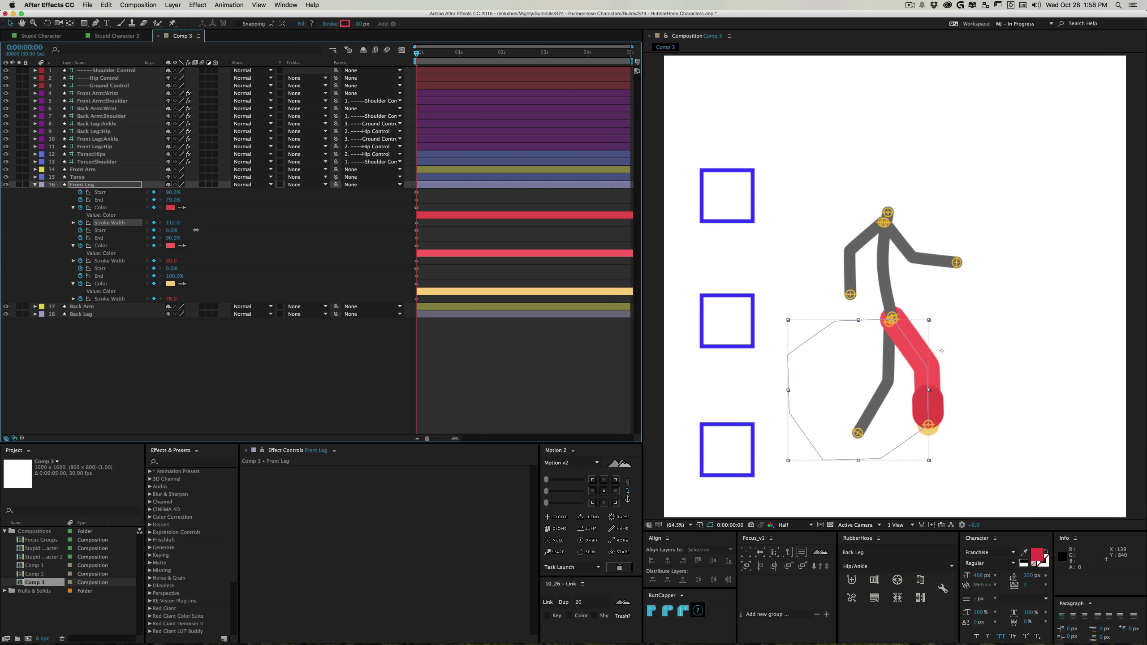
left_click(187, 388)
left_click(35, 185)
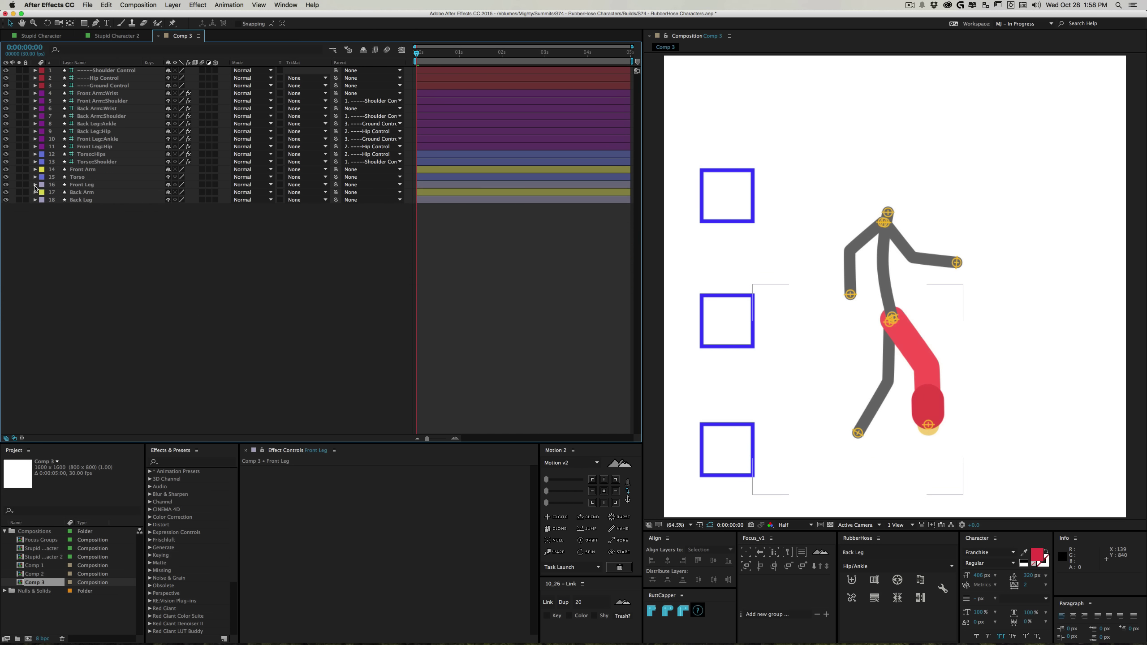
left_click(35, 184, "super")
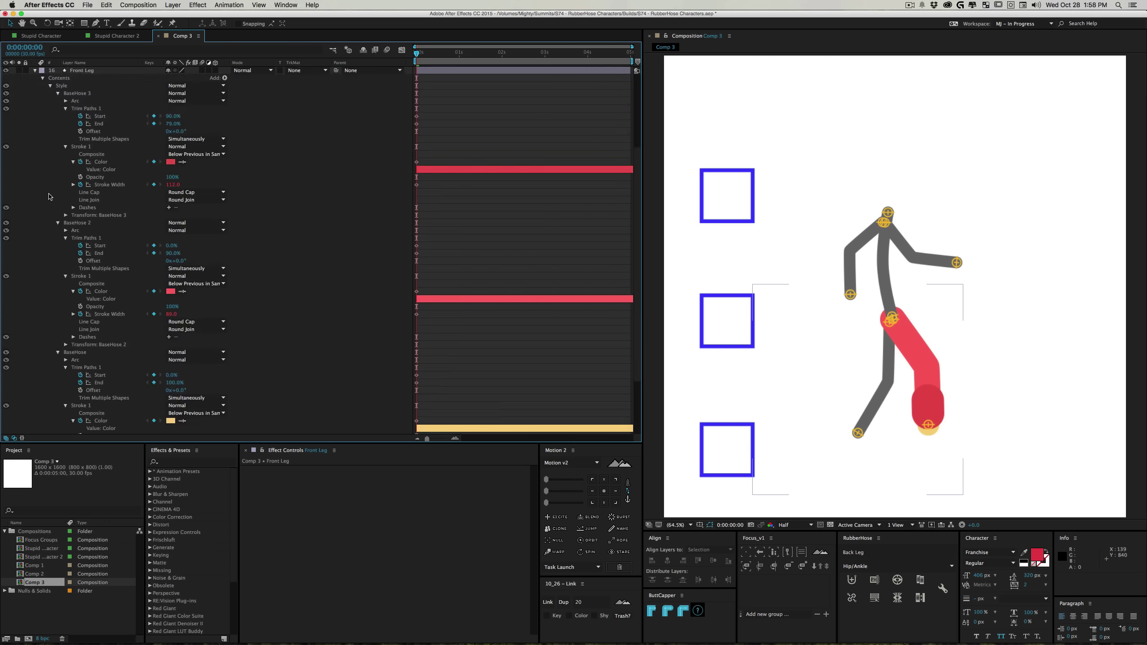
left_click(76, 94)
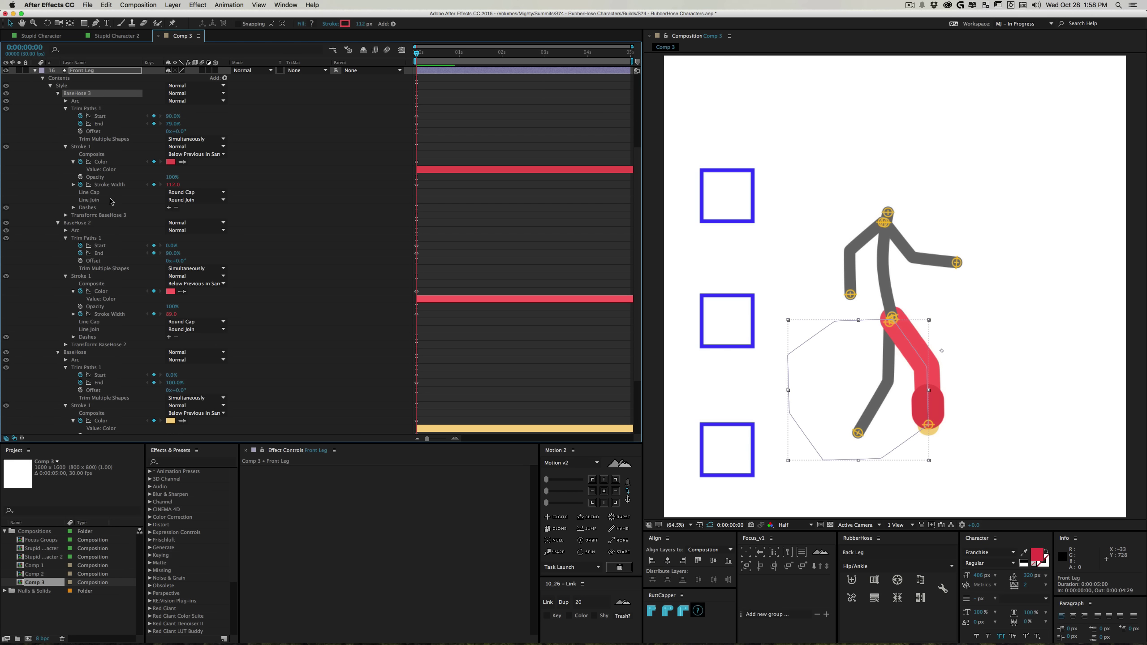
left_click(190, 192)
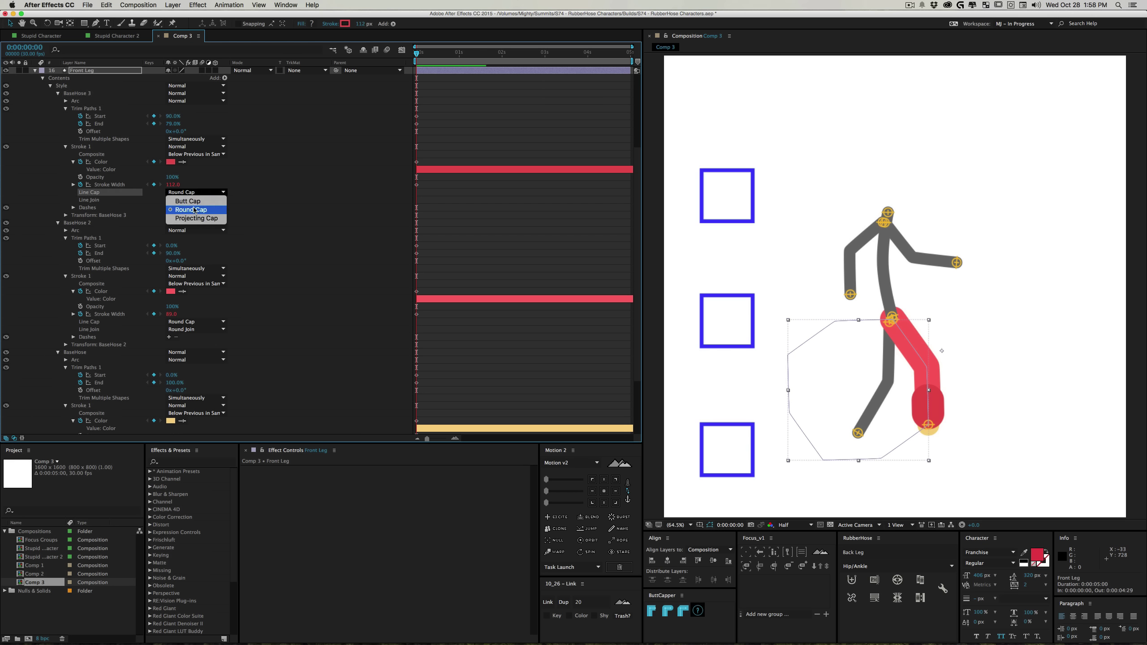
left_click(197, 201)
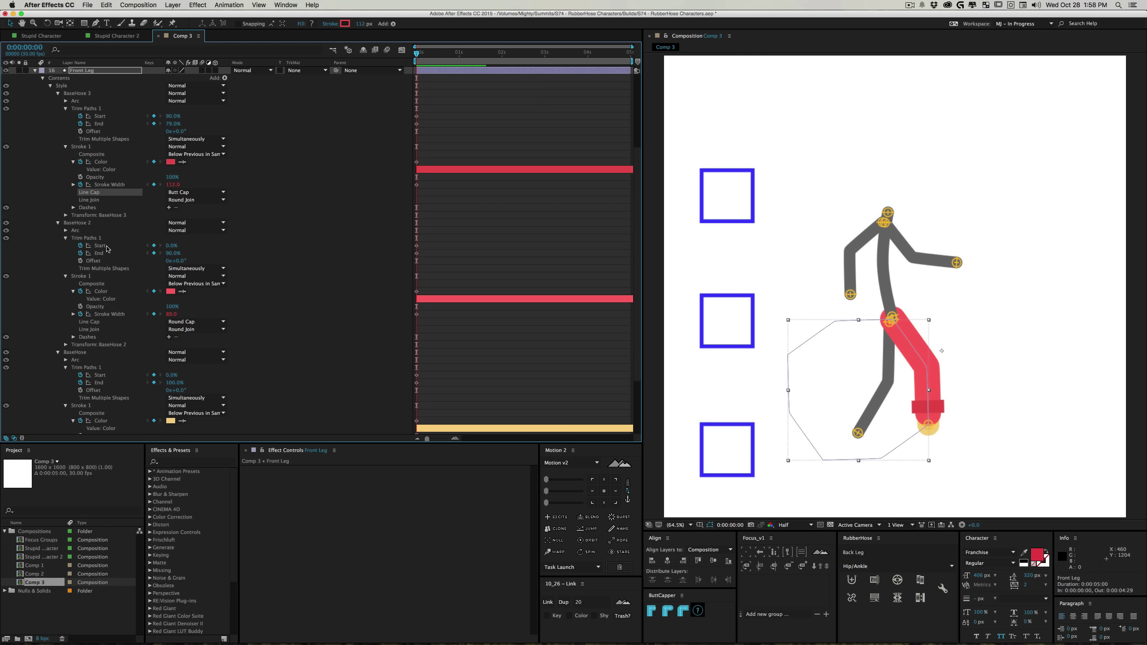
Show the Front Leg's keyframed properties and set the middle hose copy's Trim Paths End to 81%
key("u")
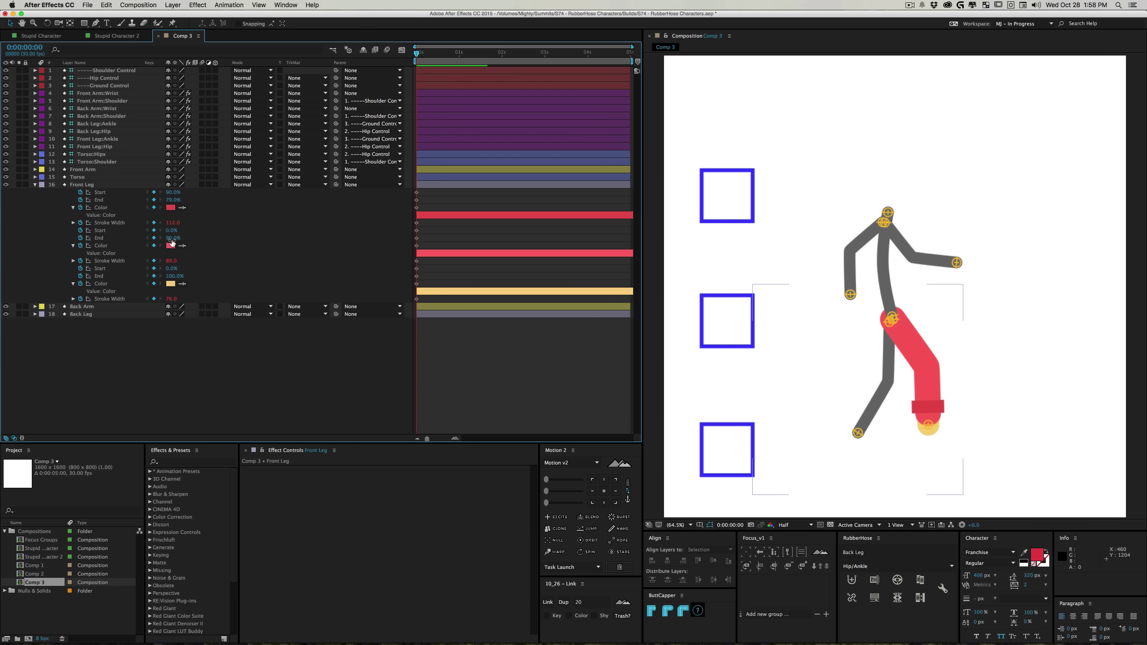
left_click(167, 238)
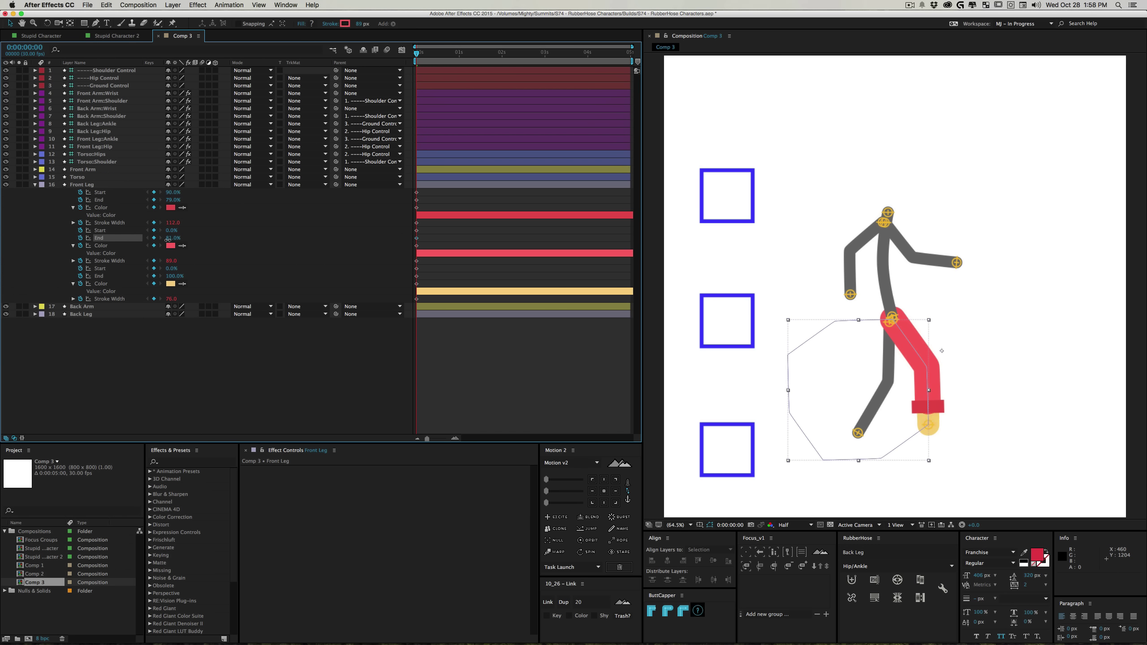
left_click_drag(167, 239, 165, 240)
left_click_drag(165, 239, 180, 240)
left_click(210, 333)
left_click(936, 409)
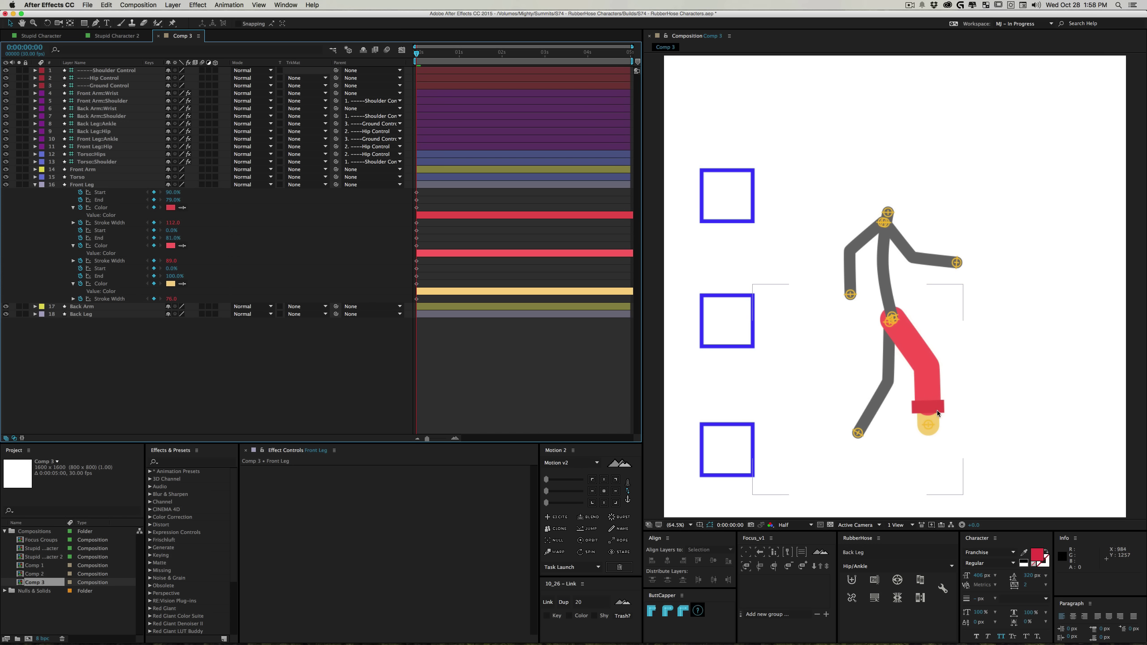
Try shortening the middle hose copy to a Trim Paths End of 13% and undo it
left_click_drag(170, 239, 166, 239)
left_click(228, 335)
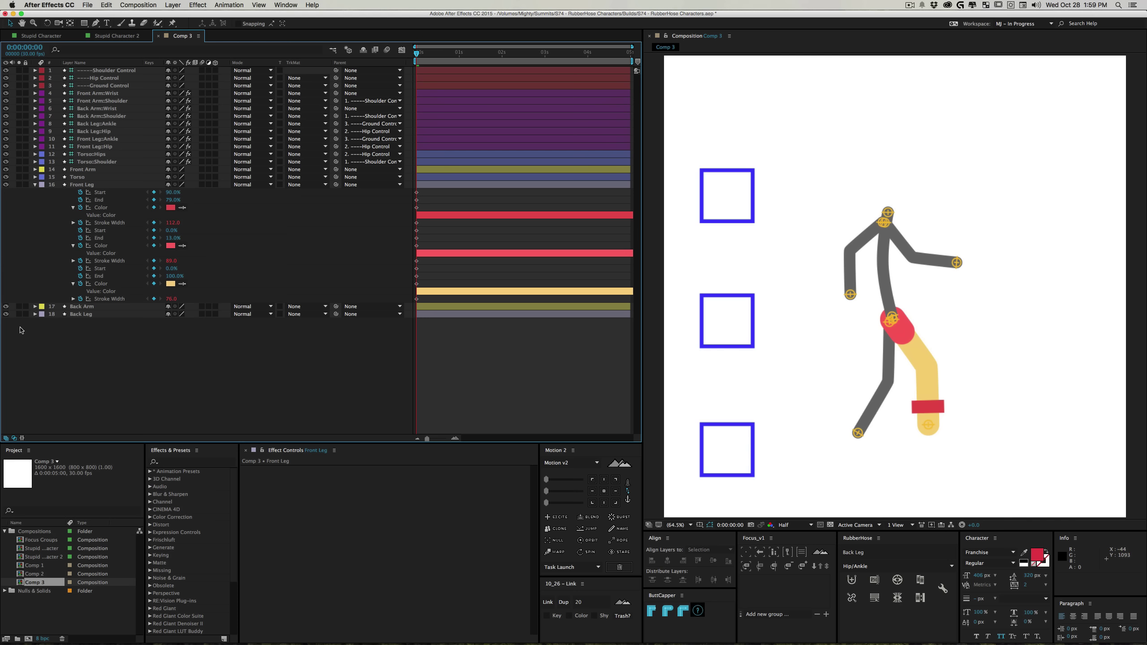
key("super+z")
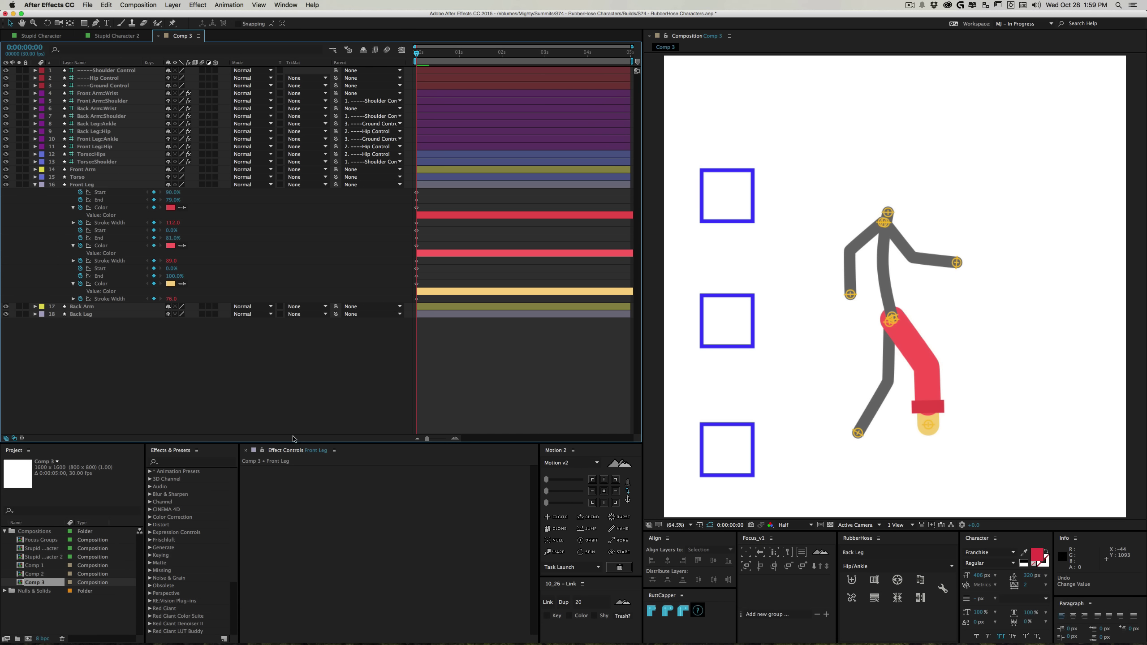
Set the middle hose copy's Trim Paths End to 77.2% and save the project
left_click(170, 243)
left_click_drag(173, 243, 159, 243)
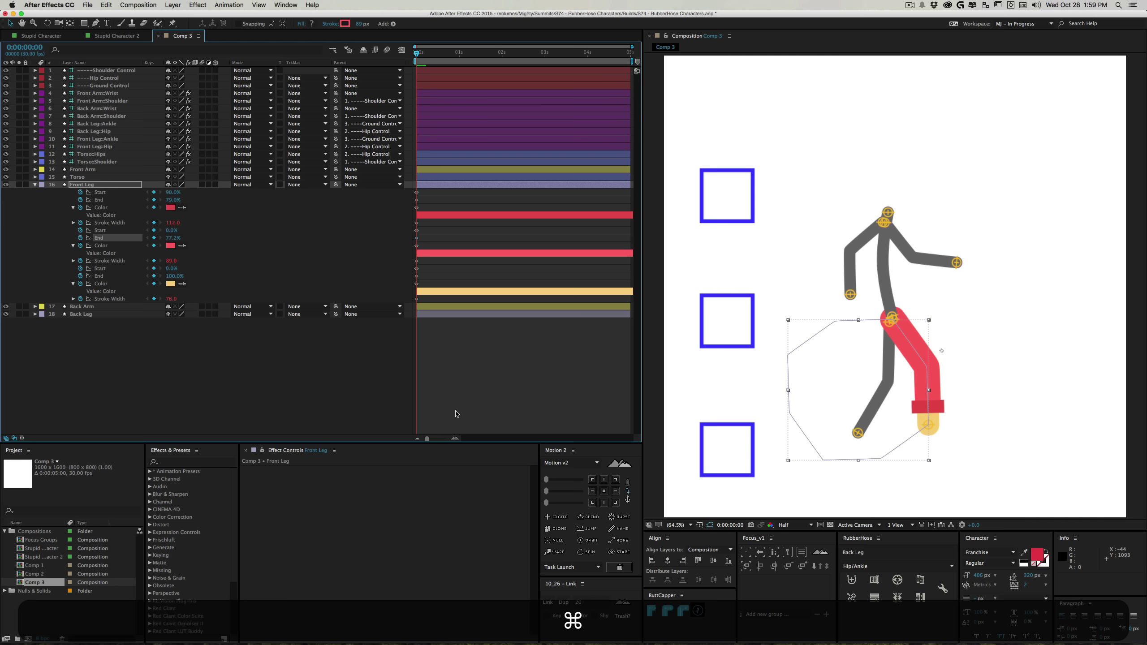
key("super+s")
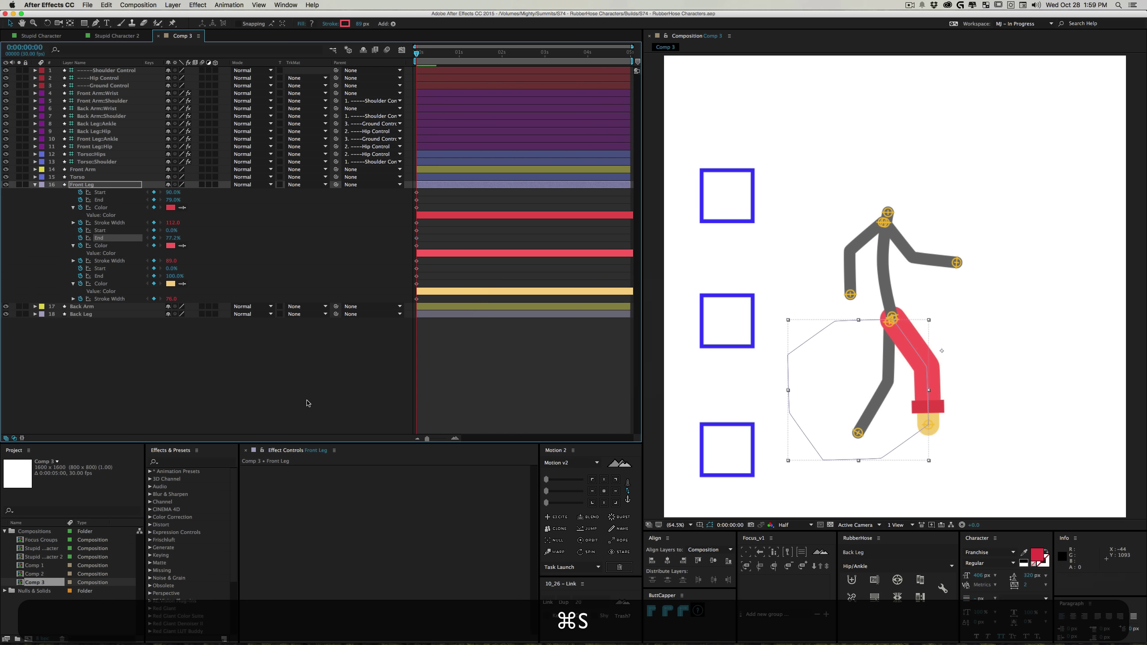
left_click(190, 343)
Copy the Front Leg's hose style with RubberHose and apply it to the Back Leg and Front Arm
left_click(80, 201)
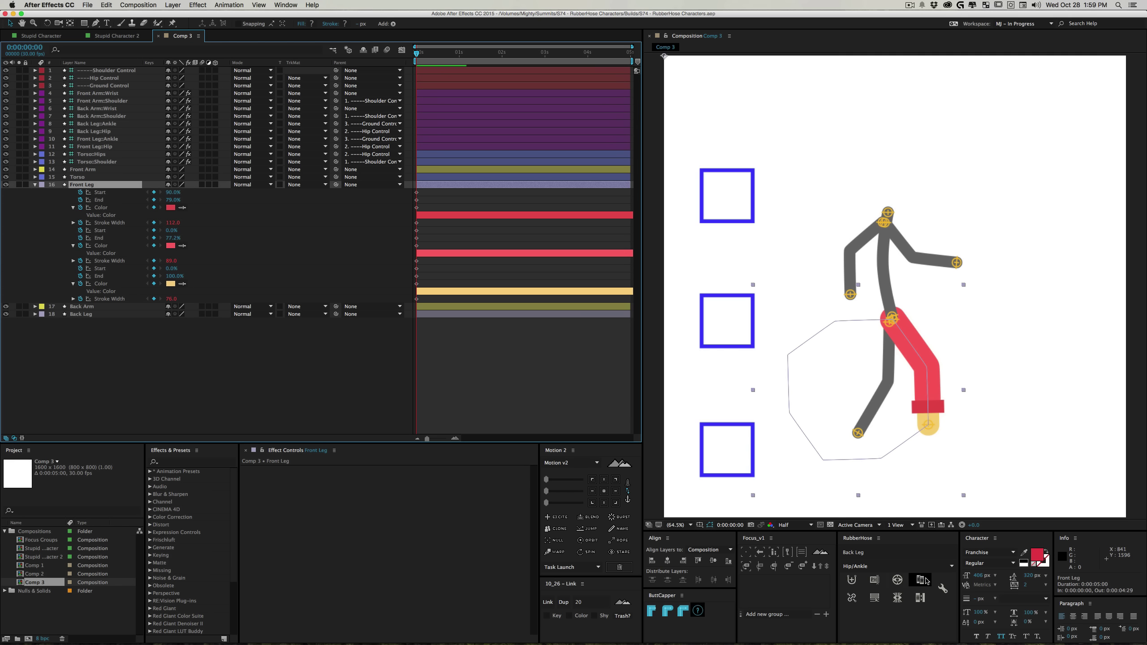
left_click(881, 332)
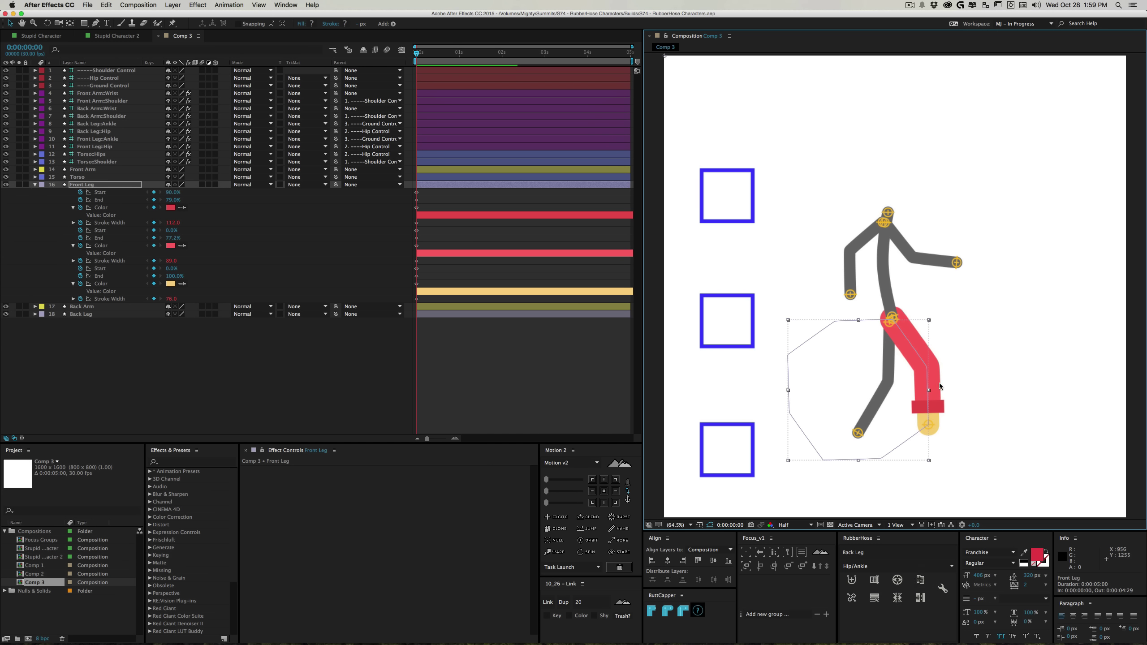
left_click(113, 314)
left_click(920, 598)
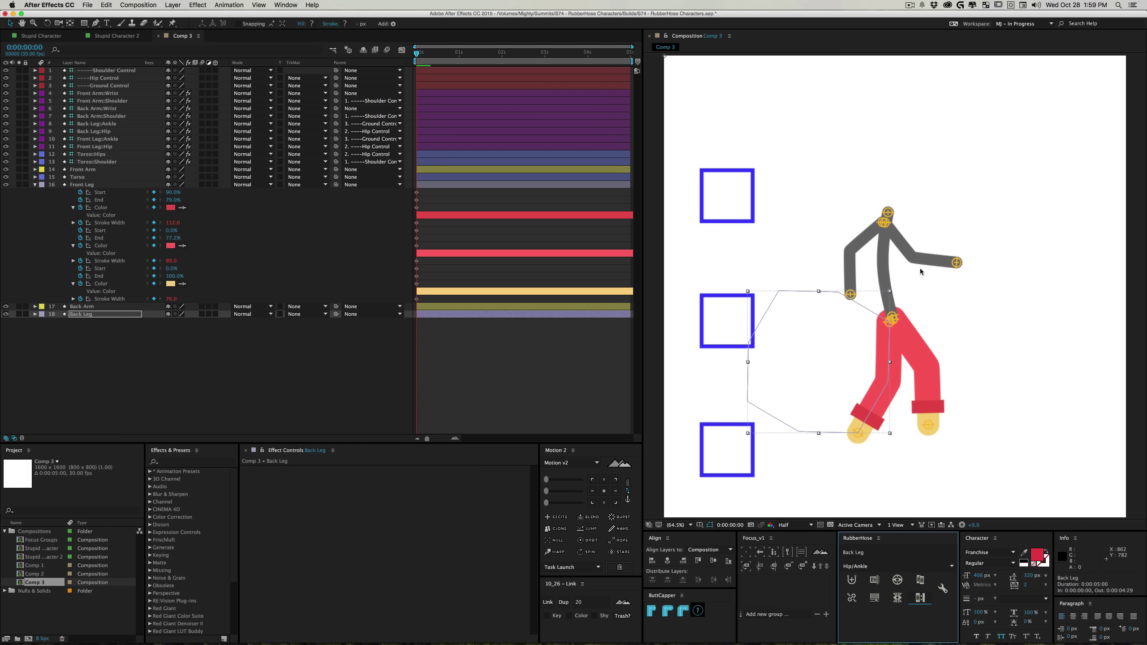
left_click(96, 171)
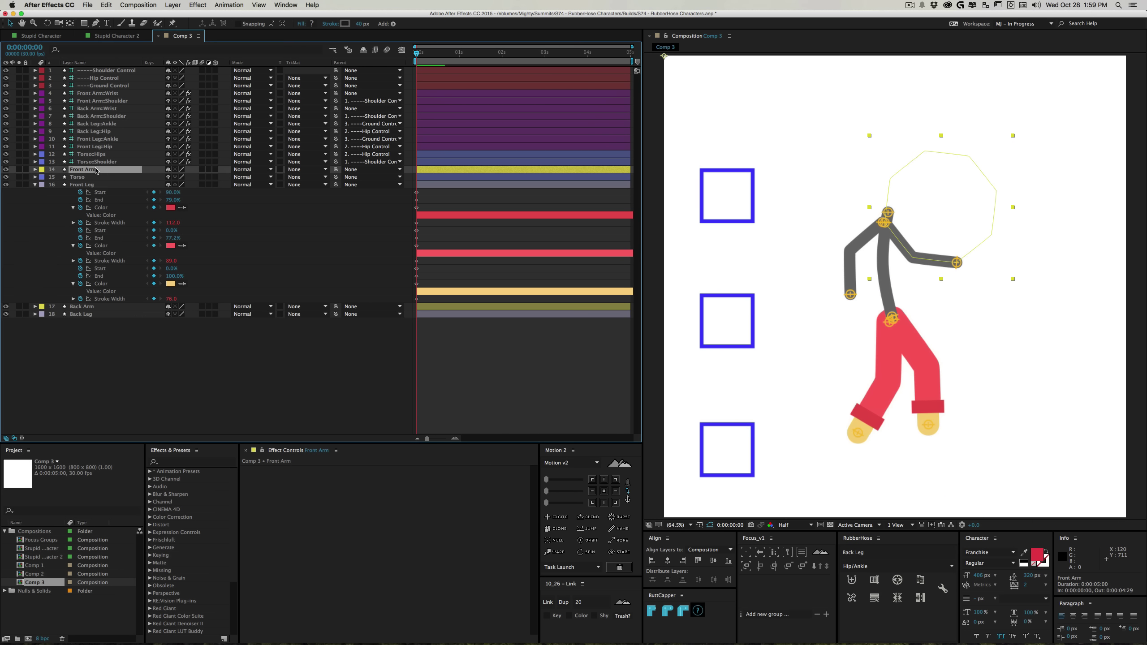
left_click(920, 597)
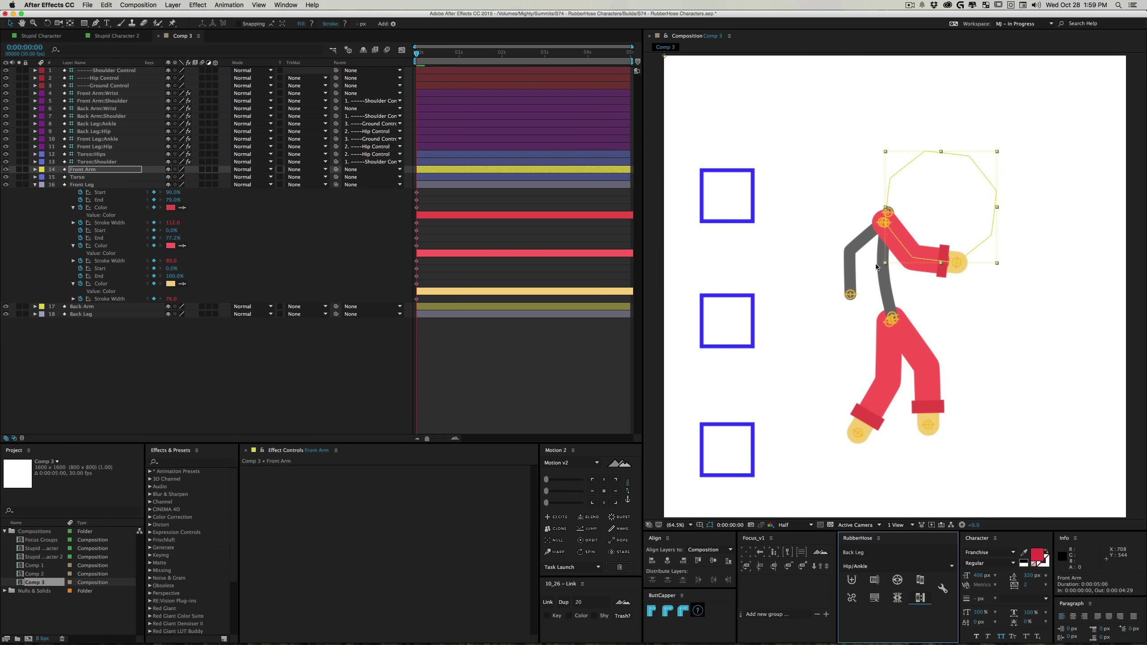
Show the Front Arm's keyframed properties and set the Stroke Width of all three of its hose strokes to 60
left_click(81, 170)
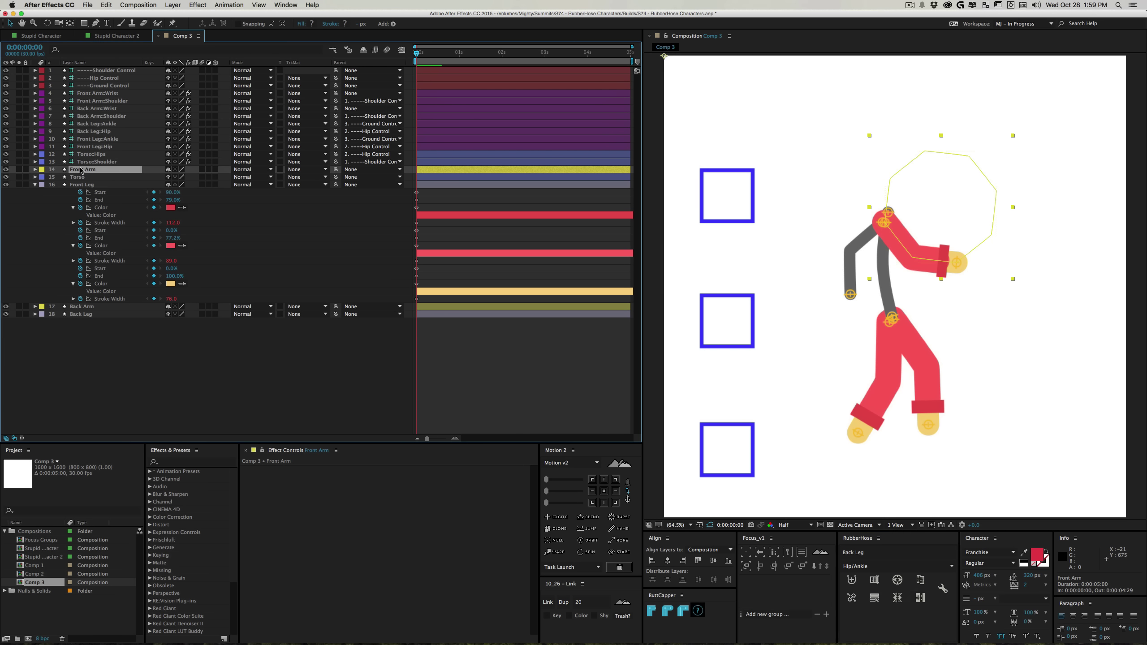
key("u")
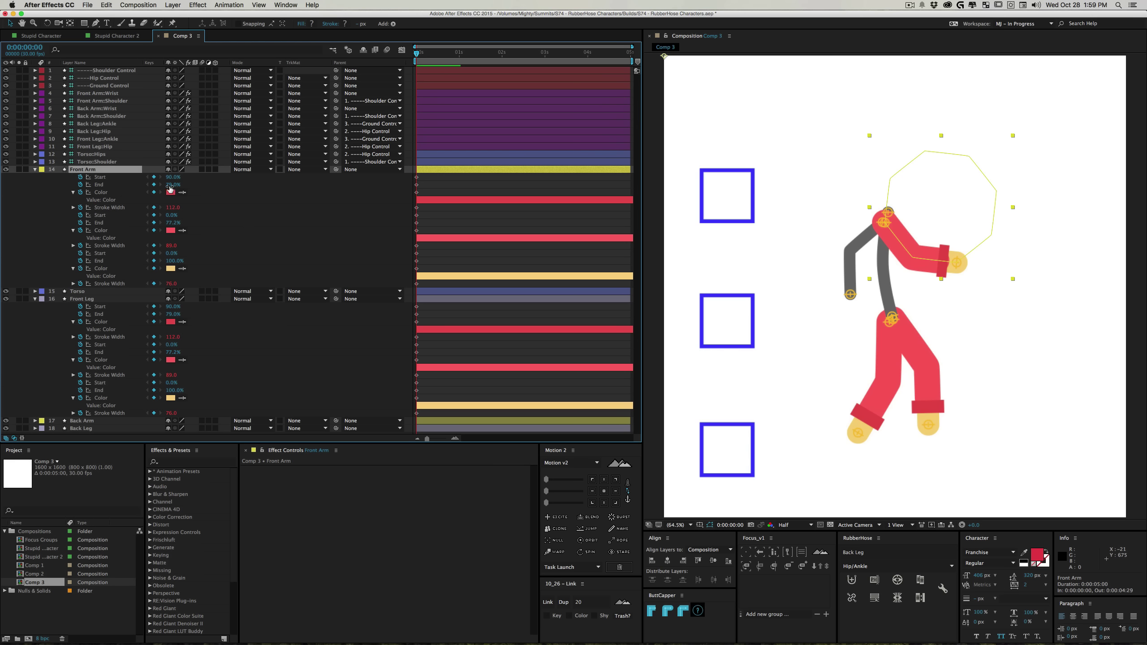
left_click(121, 208)
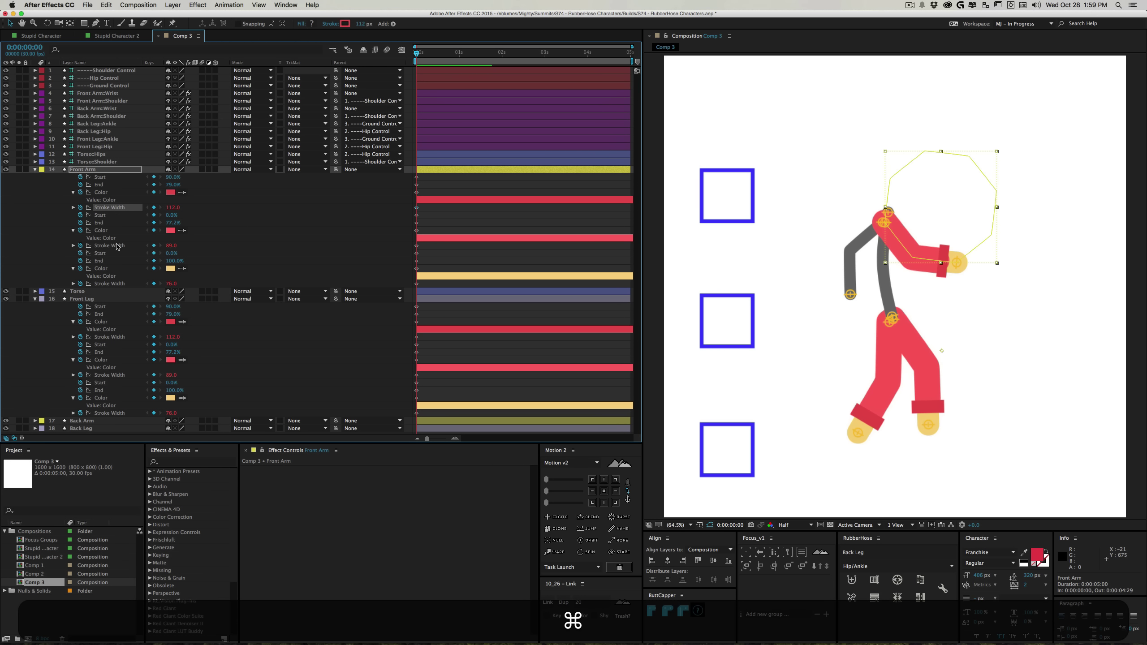
left_click(107, 247, "super")
left_click(112, 284, "super")
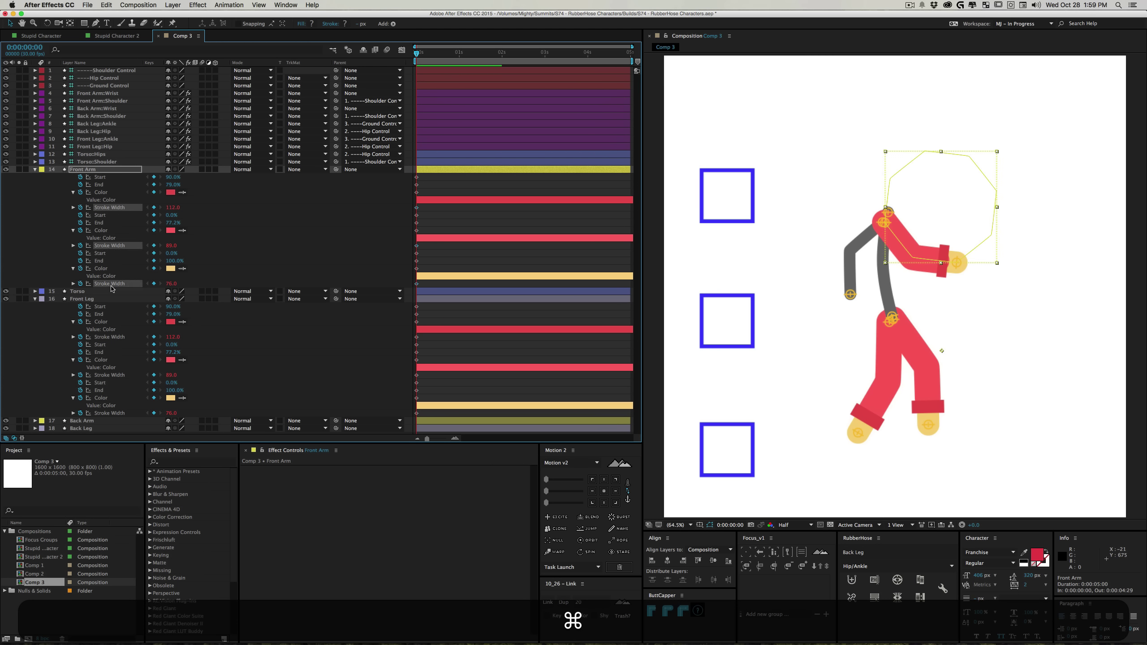
left_click(171, 284)
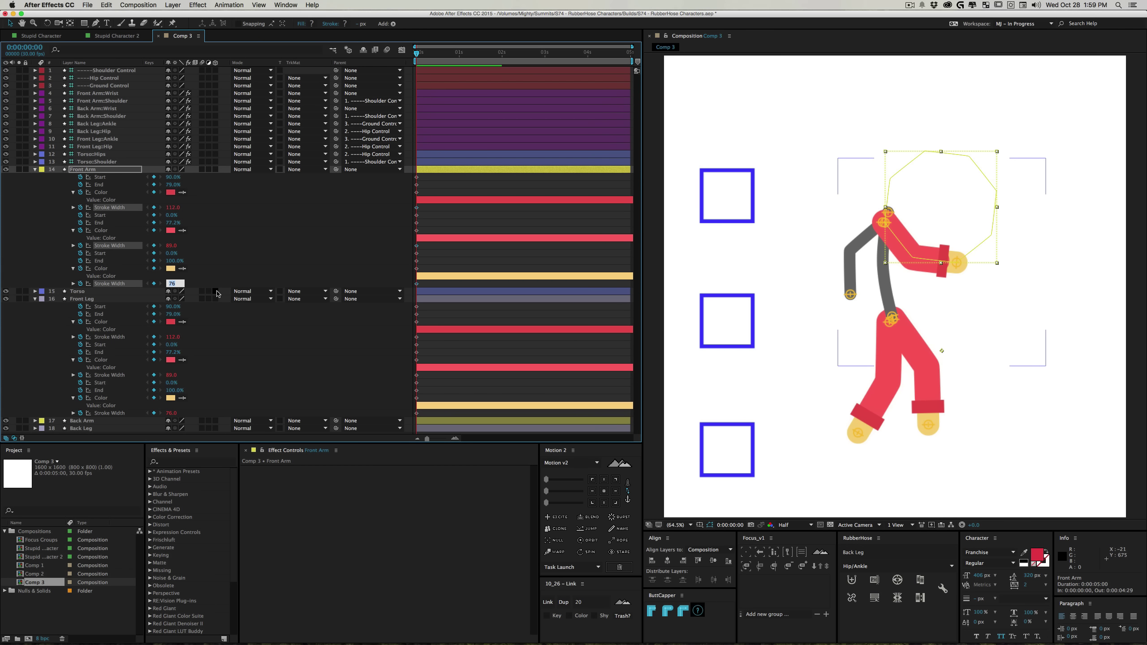
type("60")
key("Return")
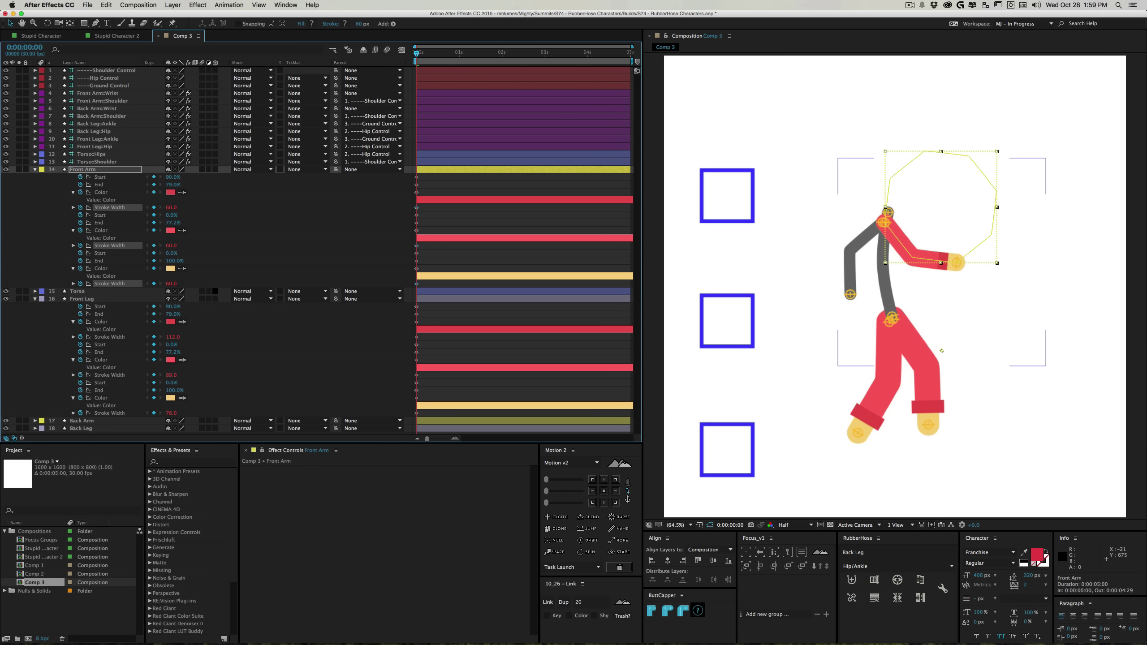
key("F2")
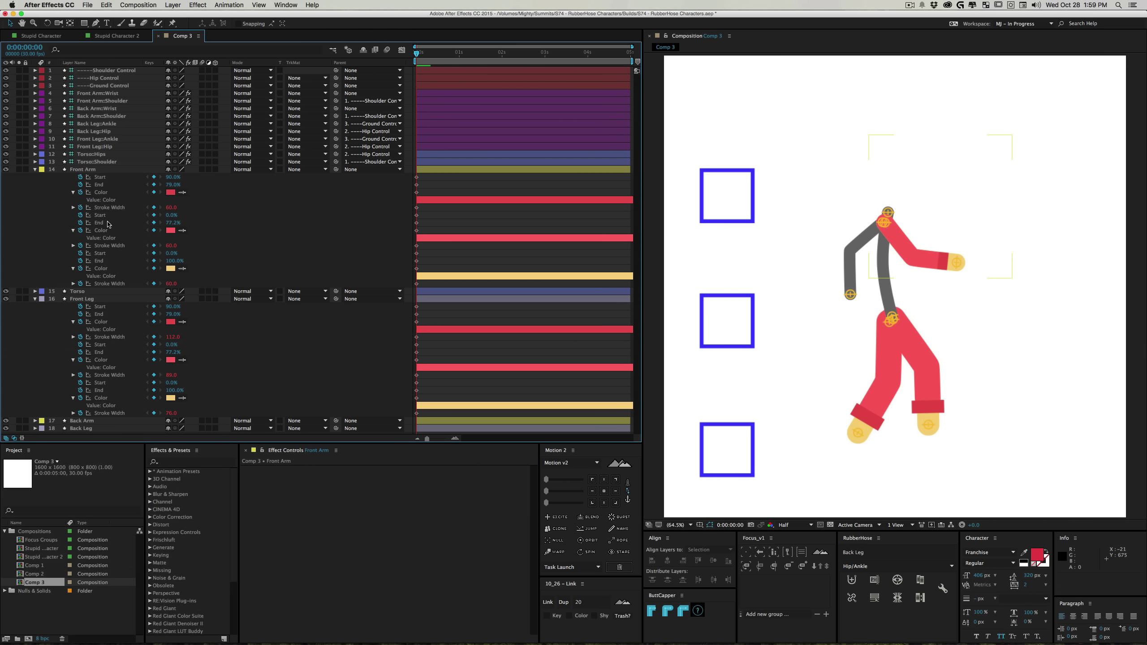
Shorten the Front Arm's sleeve with Trim Paths End and trim its cuff to Start 22% and End 36%
left_click(108, 223)
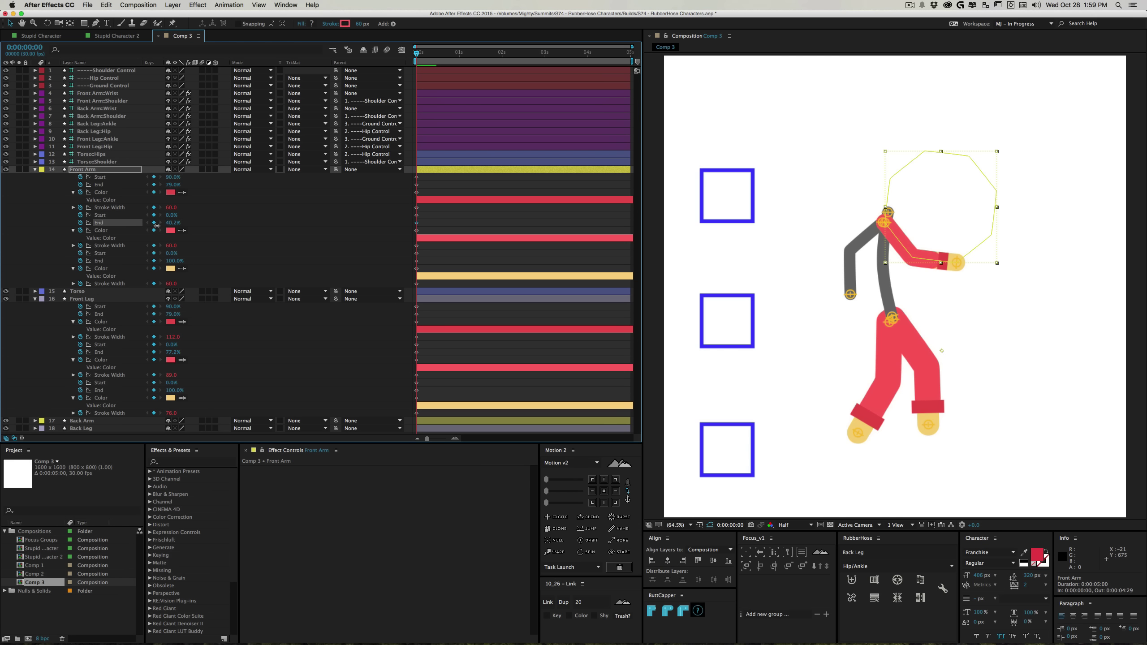
left_click_drag(157, 226, 158, 225)
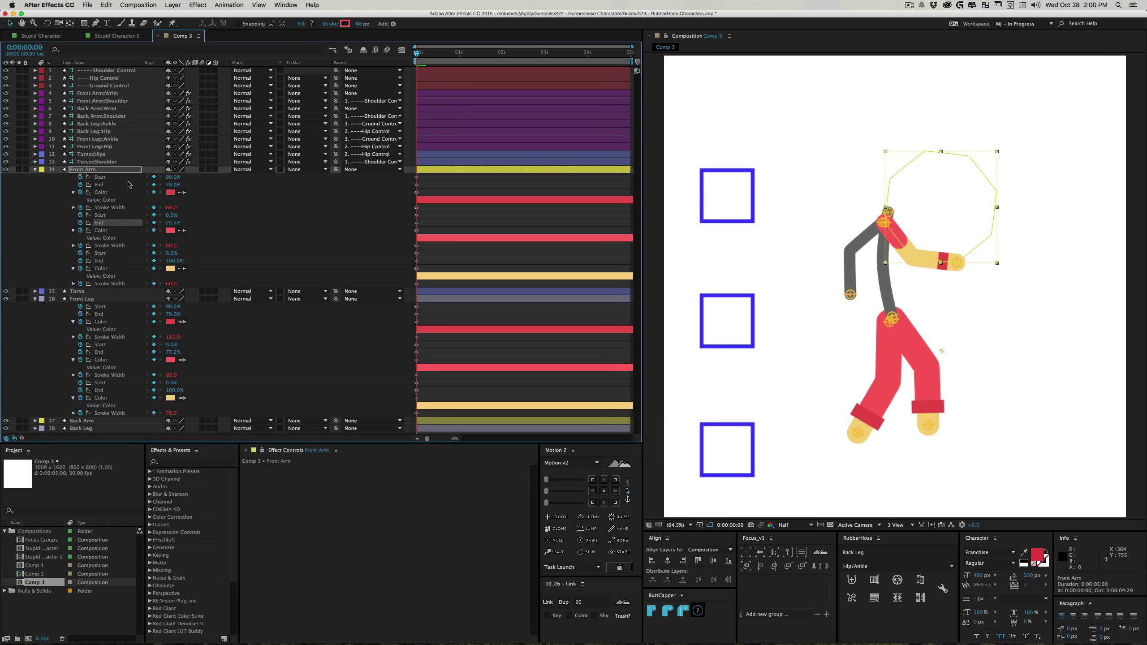
mouse_move(171, 177)
left_mouse_down()
mouse_move(144, 184)
mouse_move(169, 201)
left_mouse_up()
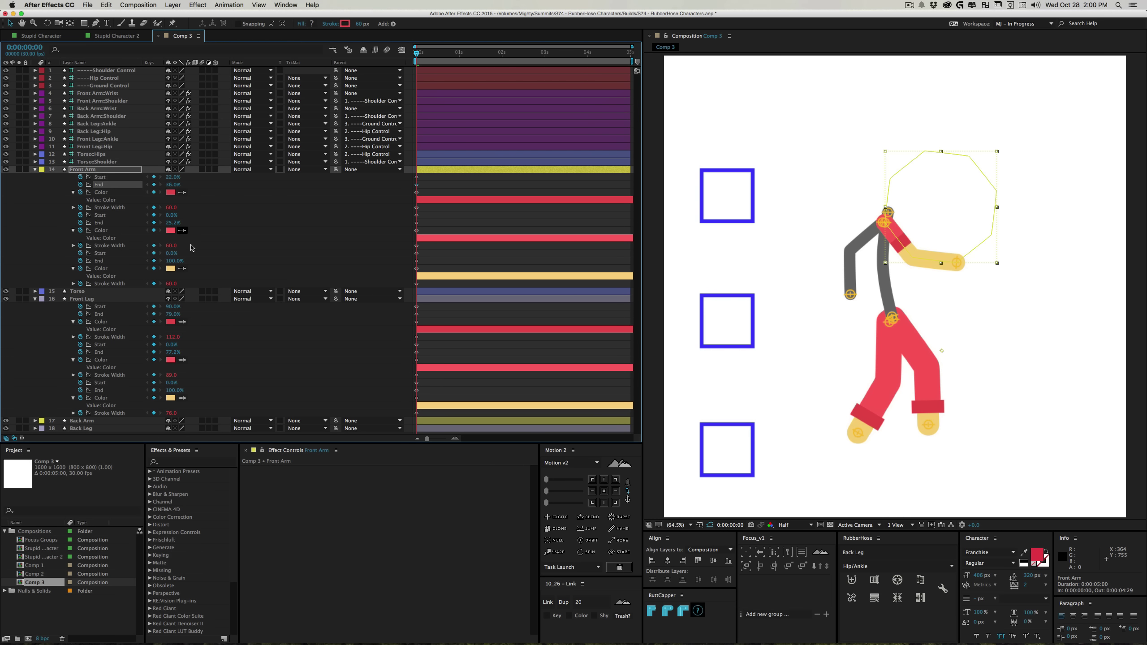
left_click(316, 222)
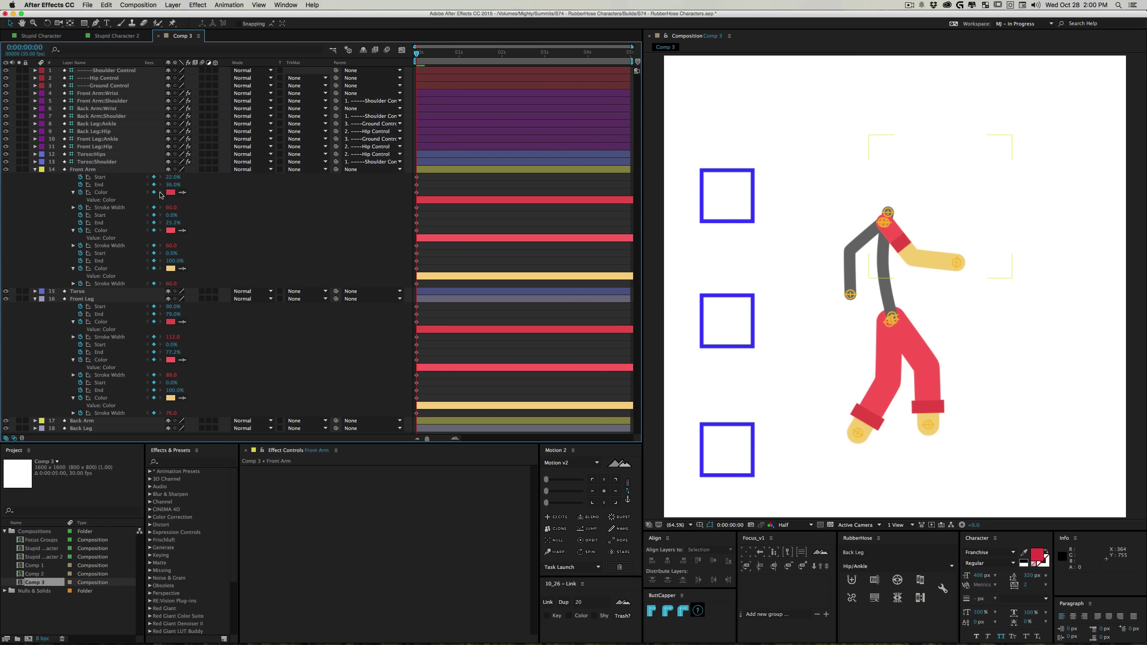
Recolour the Front Arm's cuff stroke light cyan, 63D9F7
left_click(170, 192)
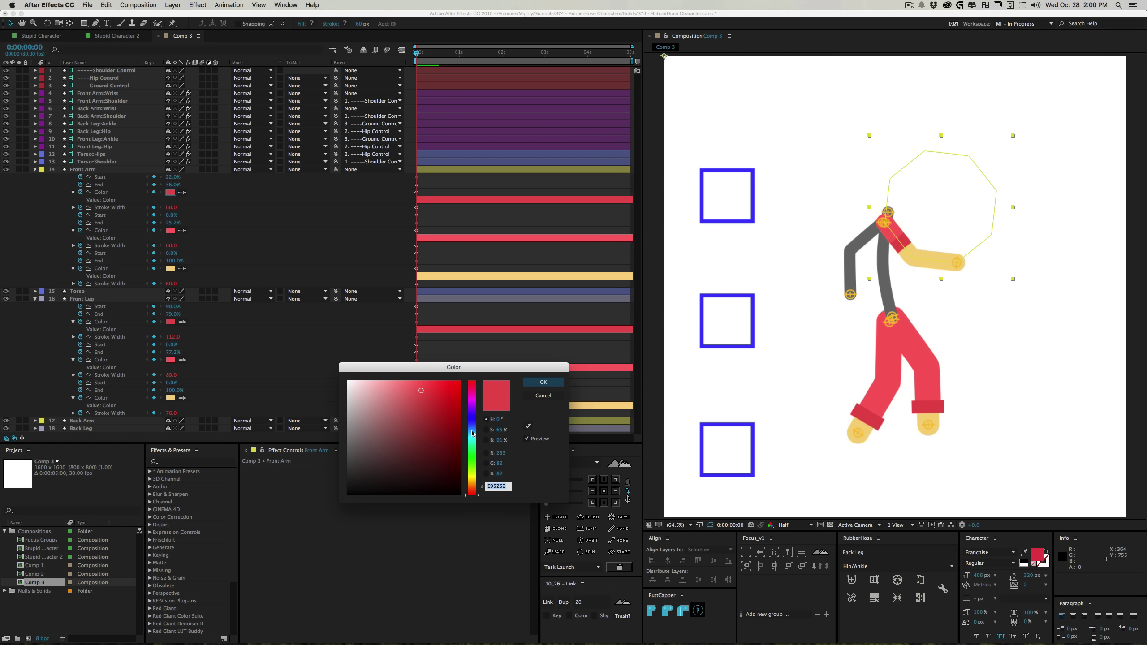
left_click_drag(472, 434, 472, 473)
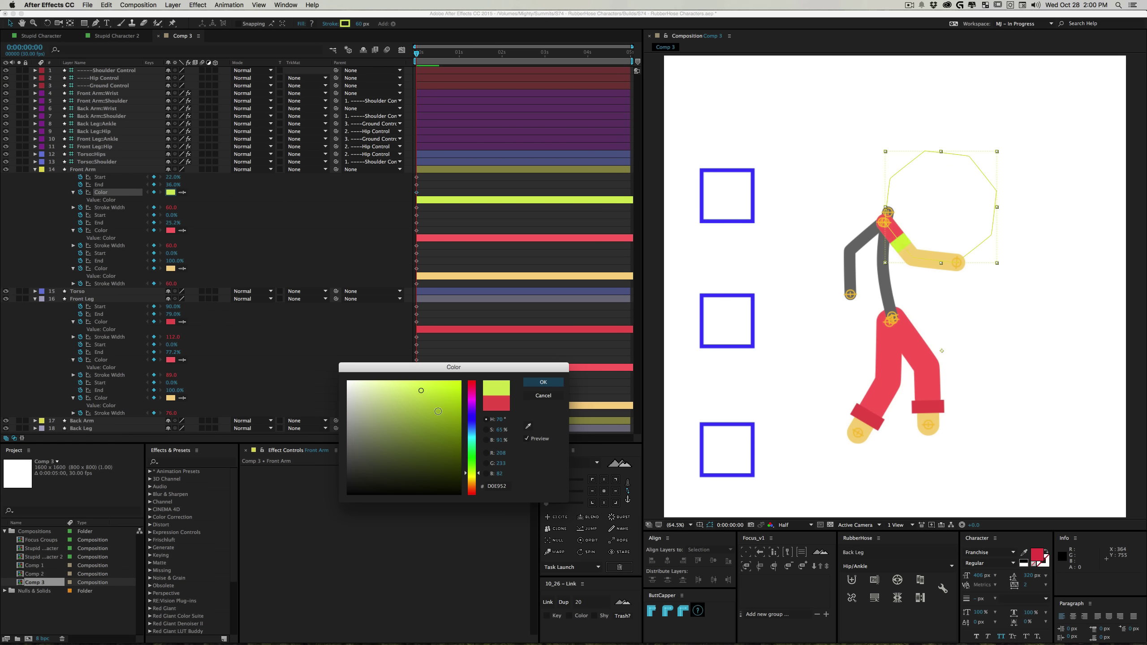
left_click(473, 434)
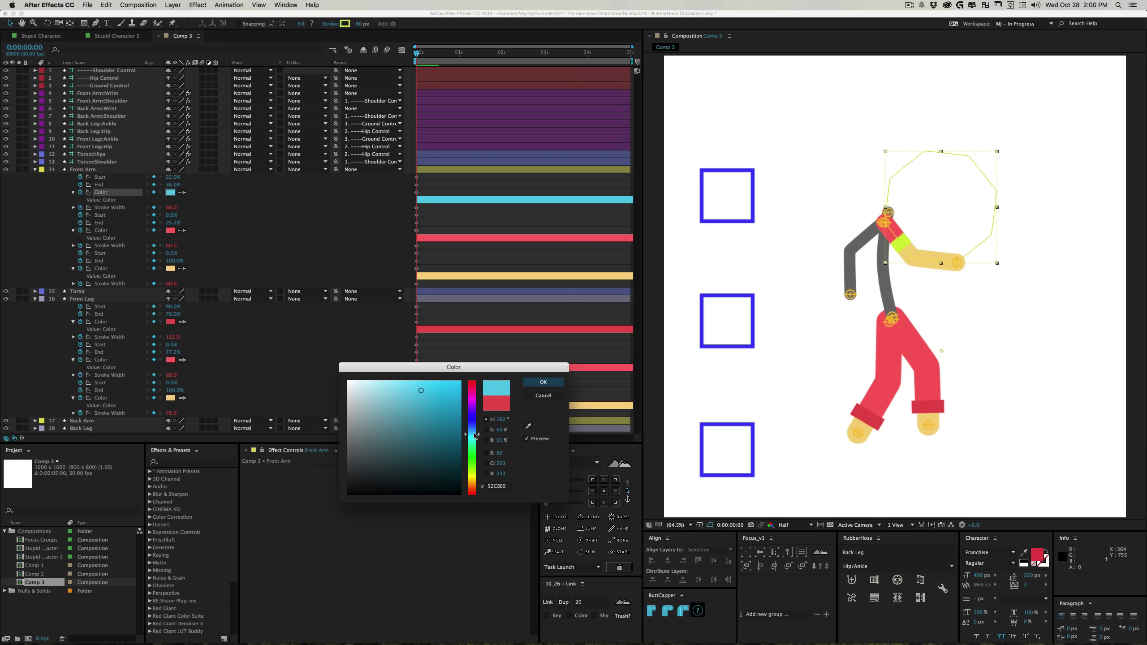
left_click(415, 385)
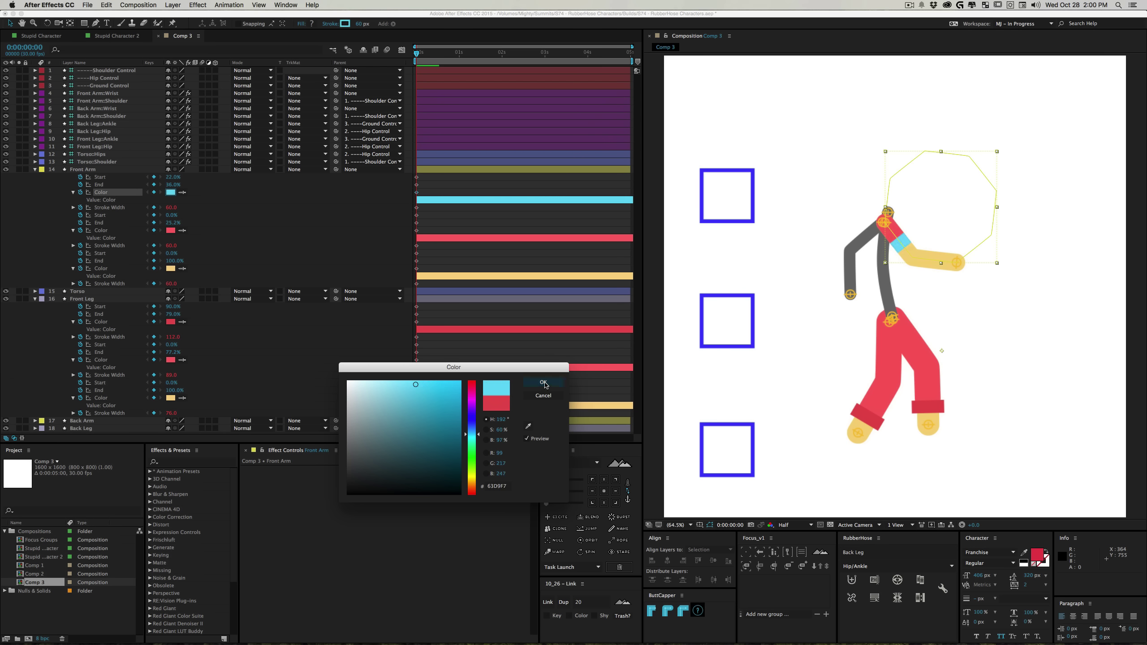
left_click(543, 382)
Recolour the Front Arm's sleeve stroke a darker blue, 4FB5DD
left_click(171, 231)
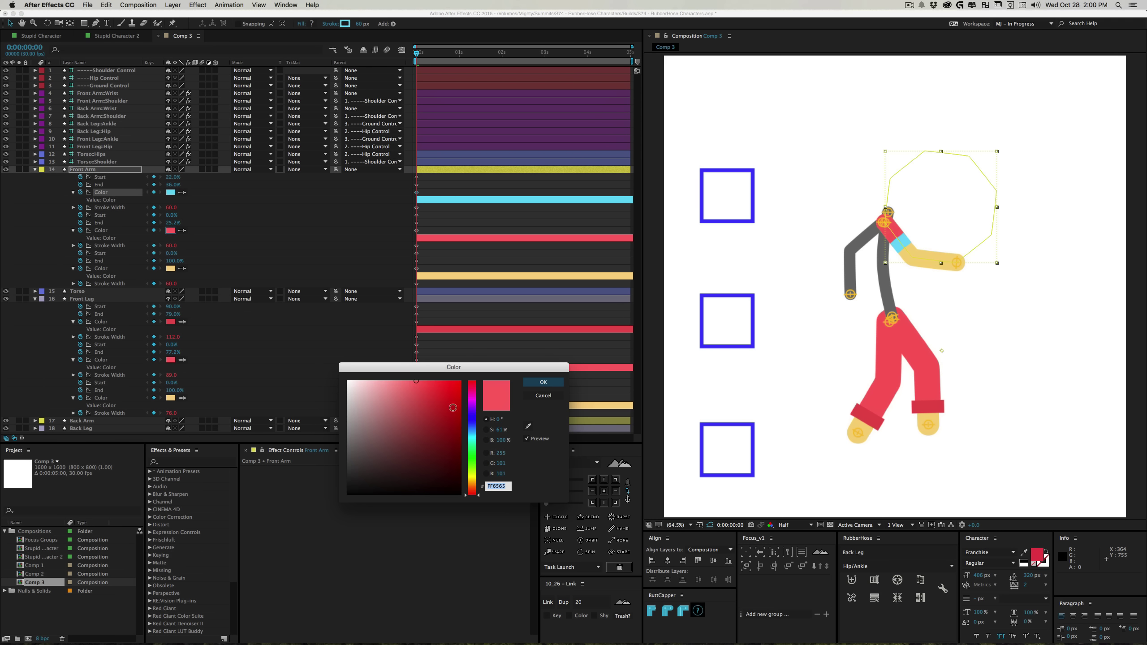
left_click(472, 432)
left_click(422, 397)
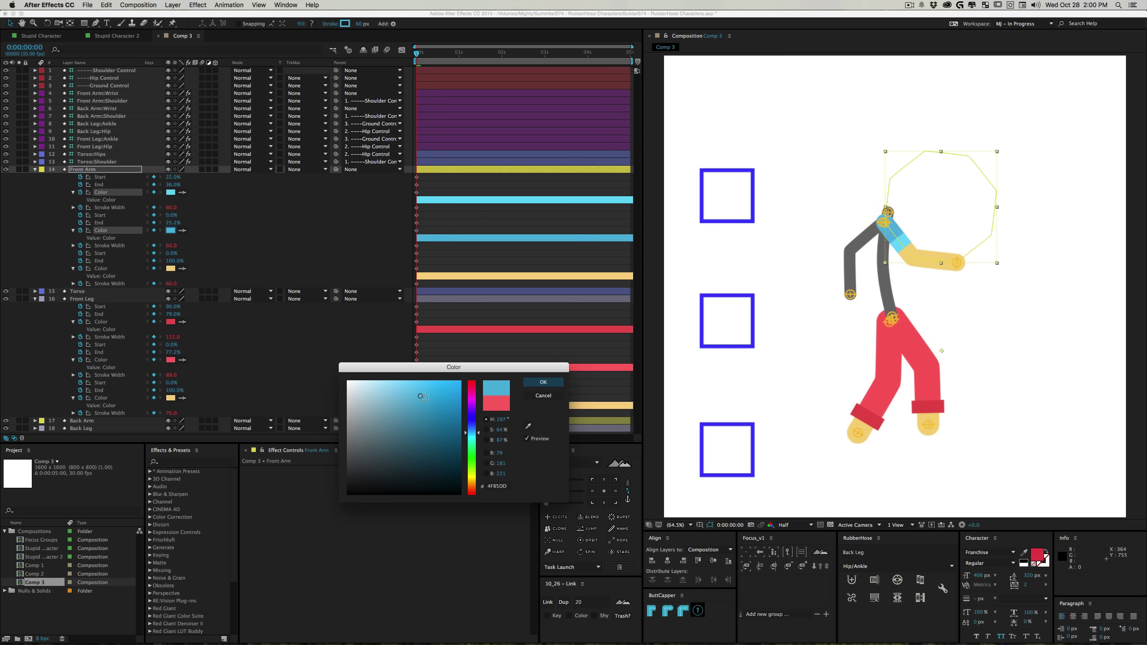
left_click(543, 382)
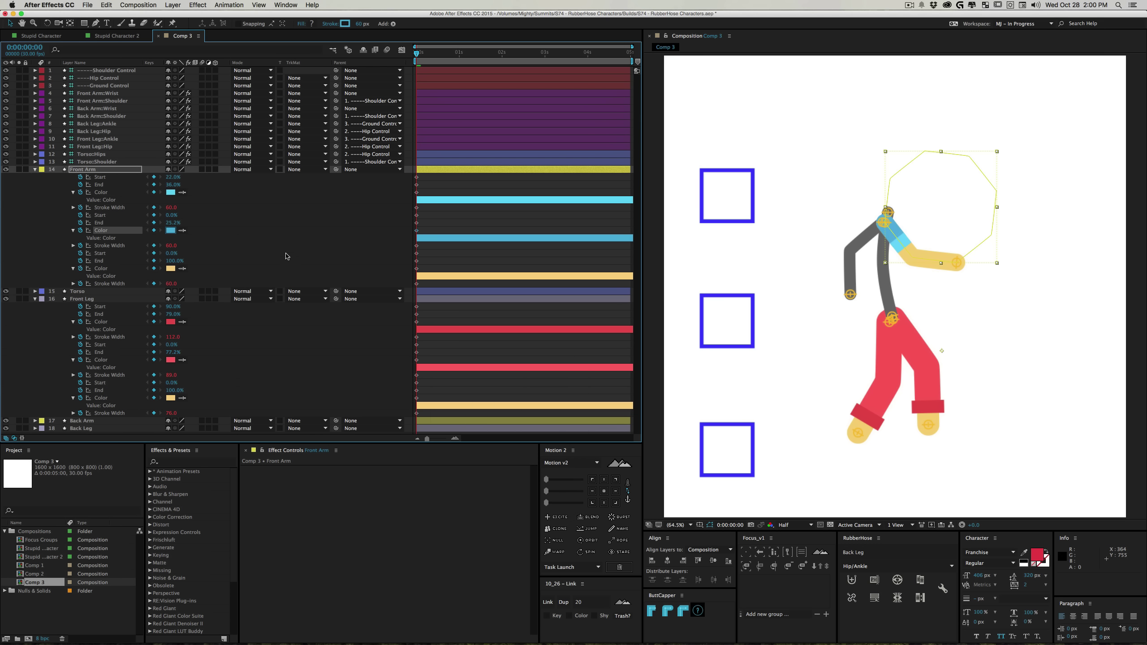
left_click(285, 256)
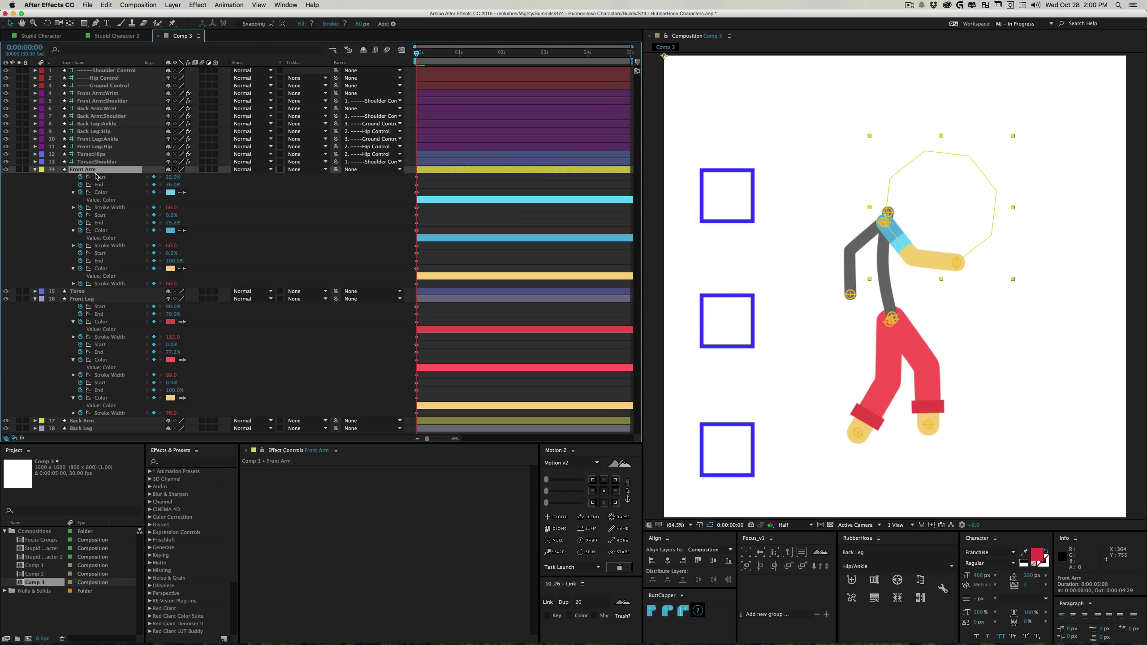
Copy the Front Arm's hose style with RubberHose, apply it to the Back Arm, and save the project
left_click(74, 169)
left_click(865, 593)
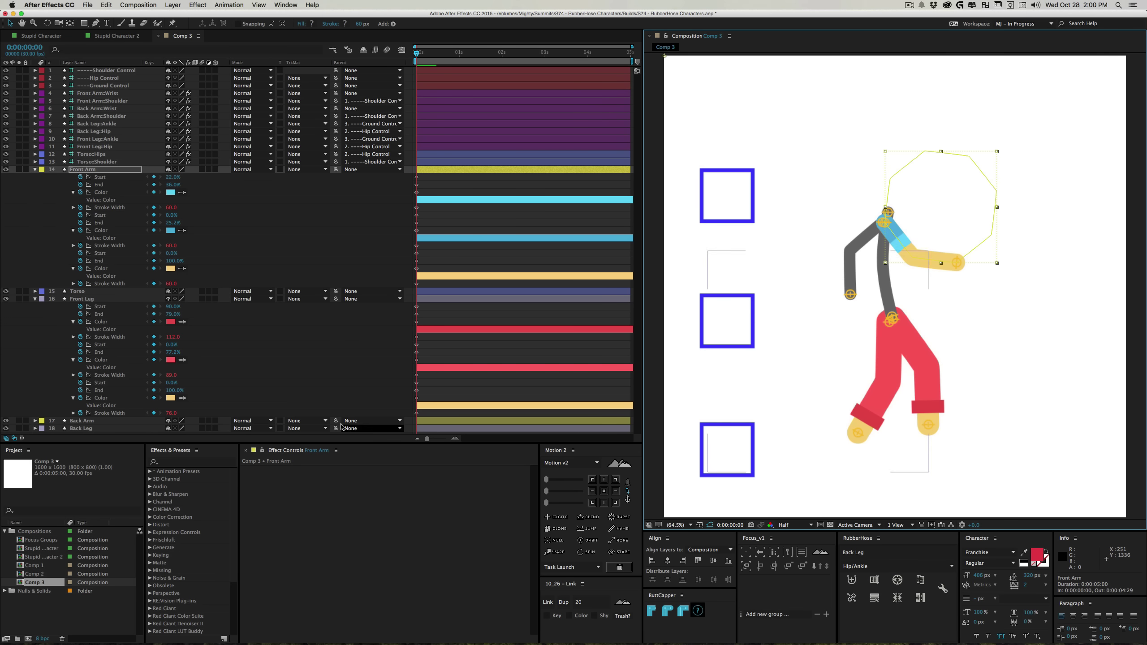
left_click(79, 291)
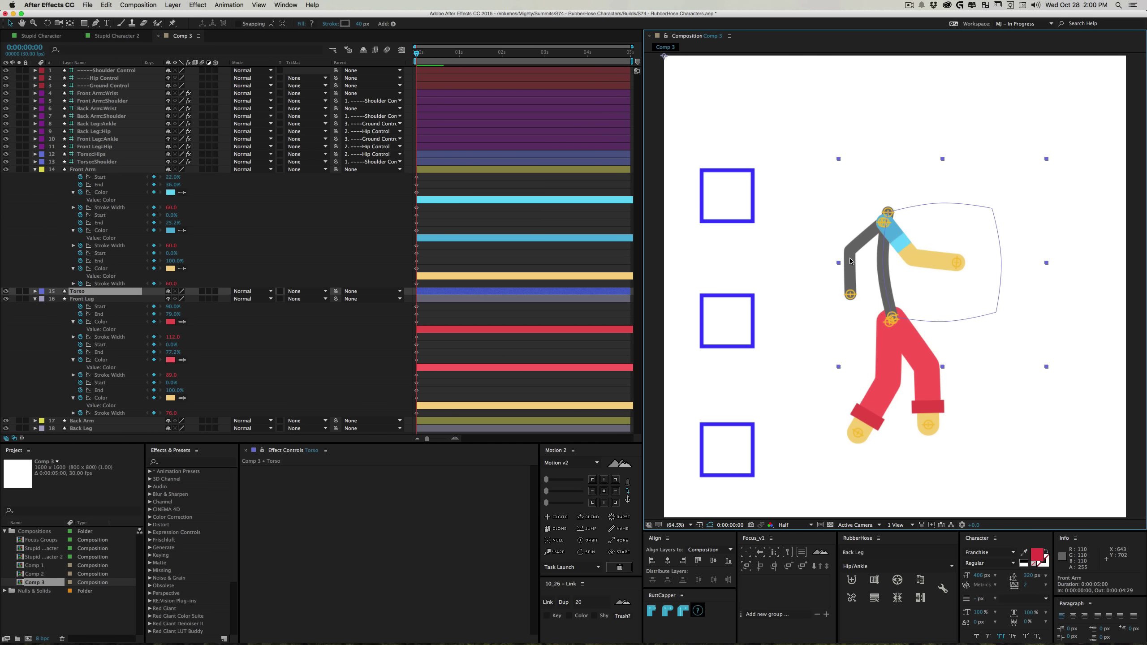
left_click(35, 169)
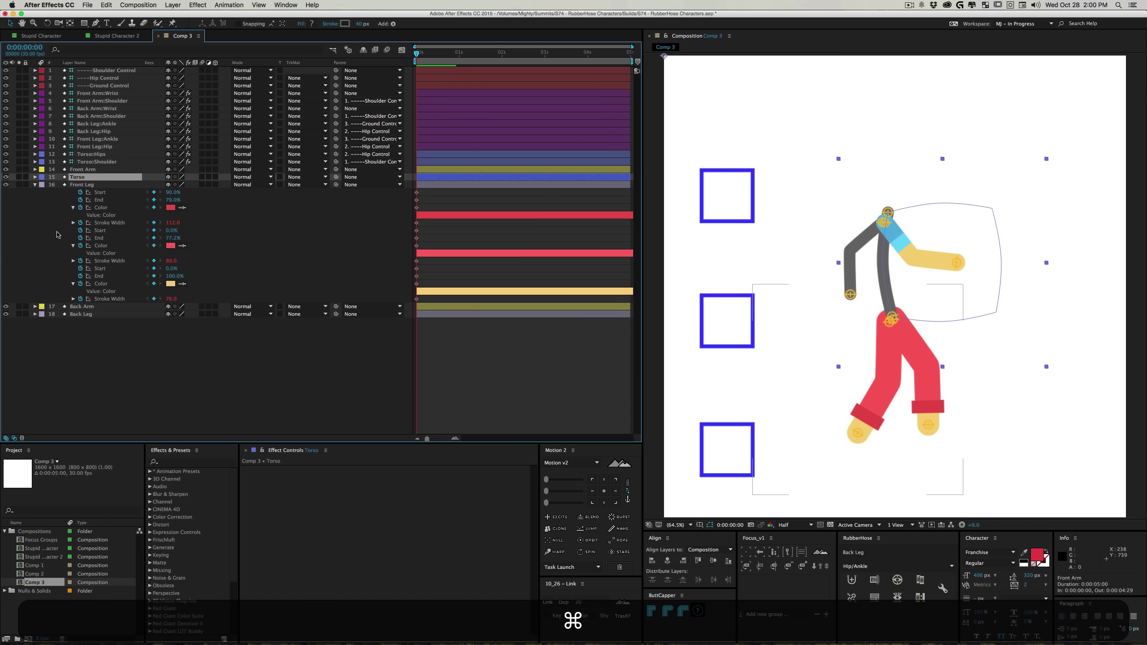
left_click(35, 184)
left_click(81, 192)
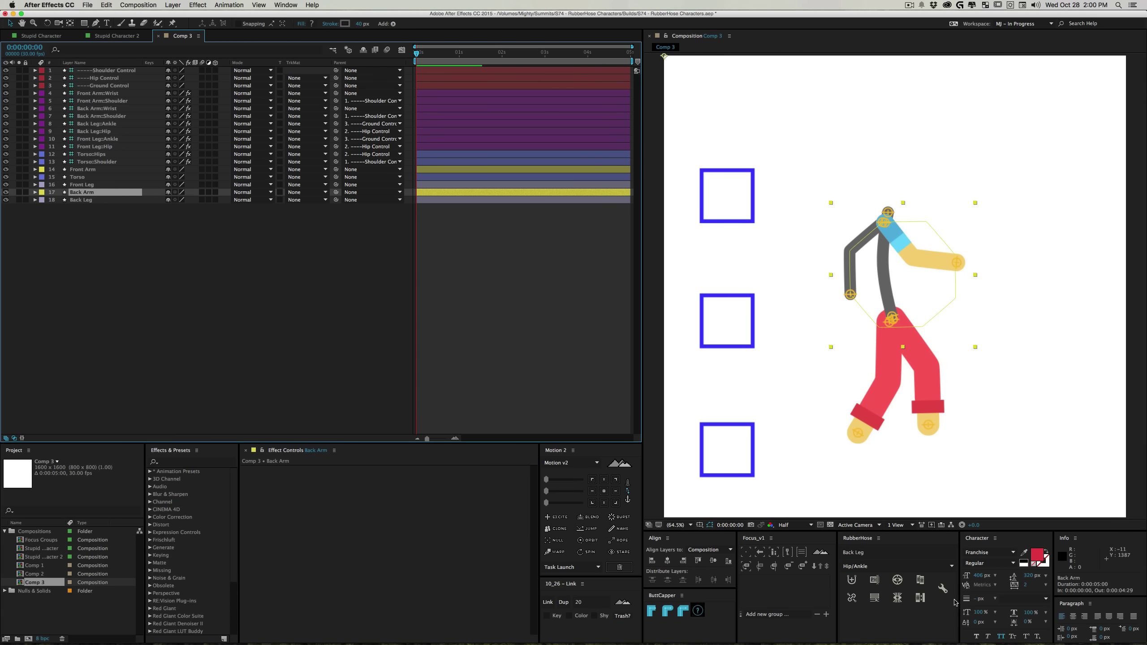
left_click(915, 601)
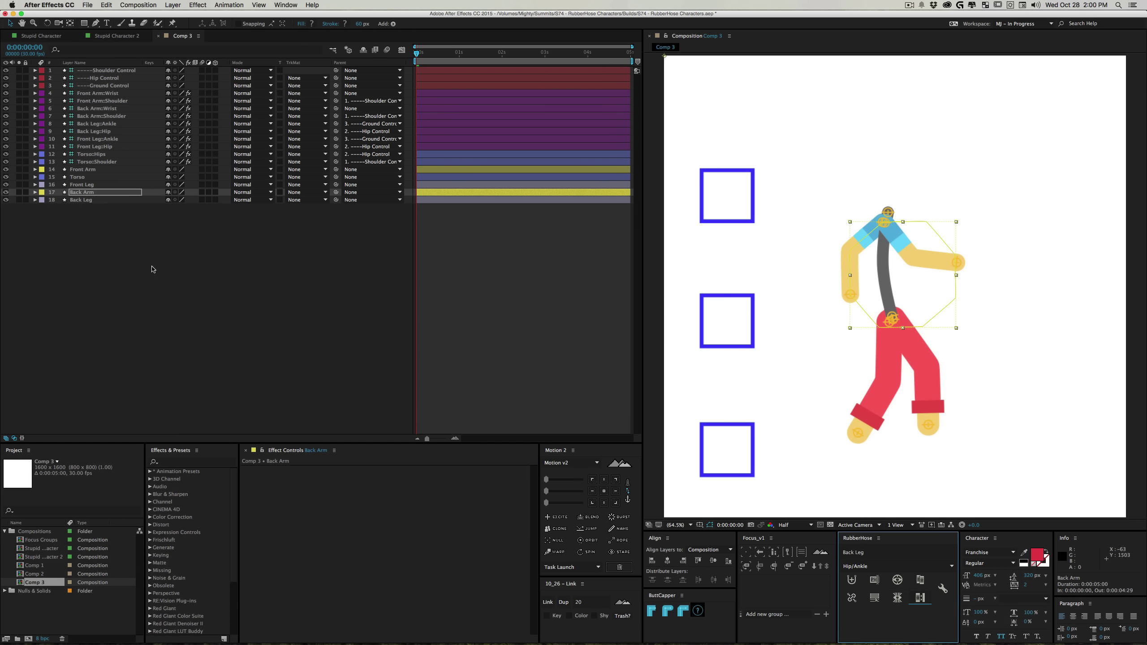
left_click(177, 312)
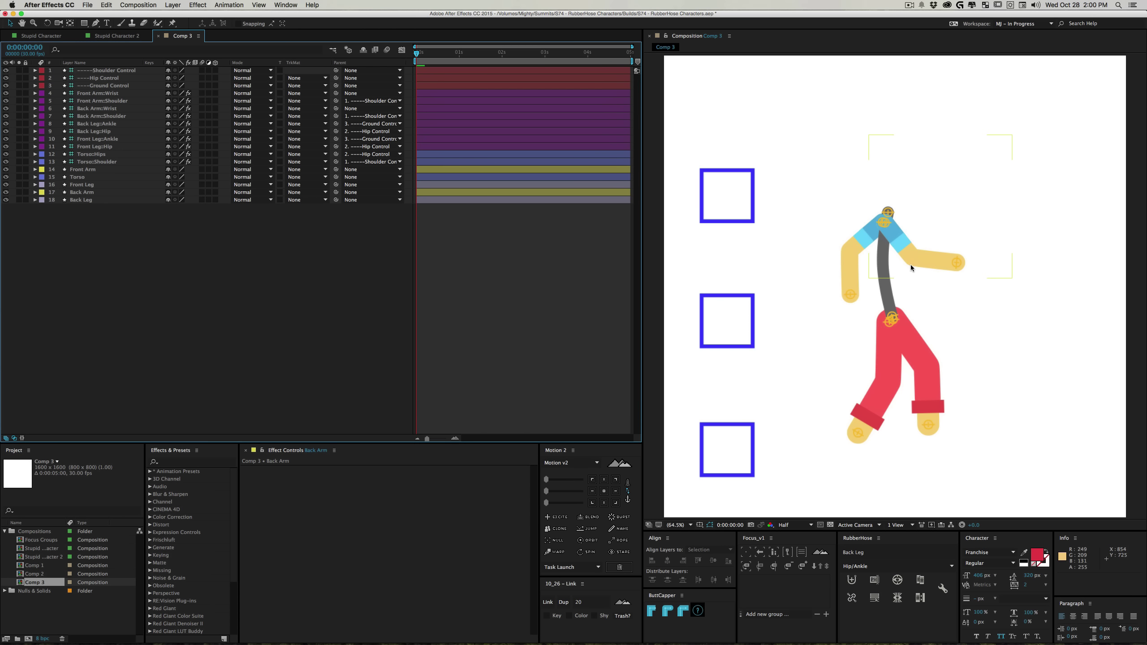
key("super+s")
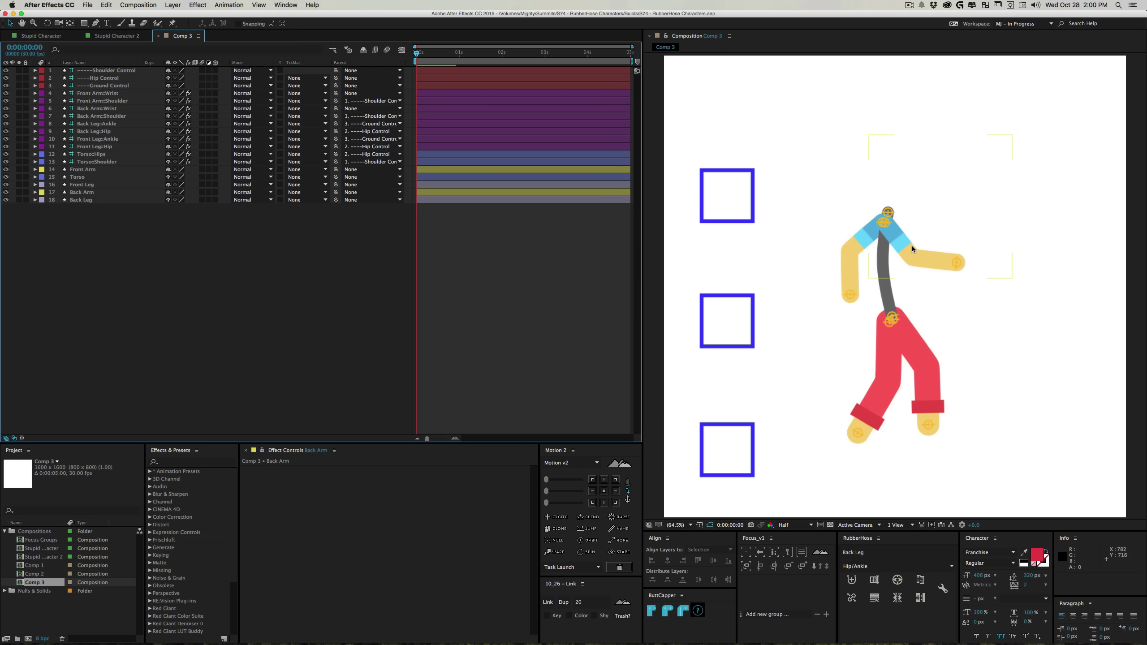
Select the Torso hose layer in the composition
left_click(887, 274)
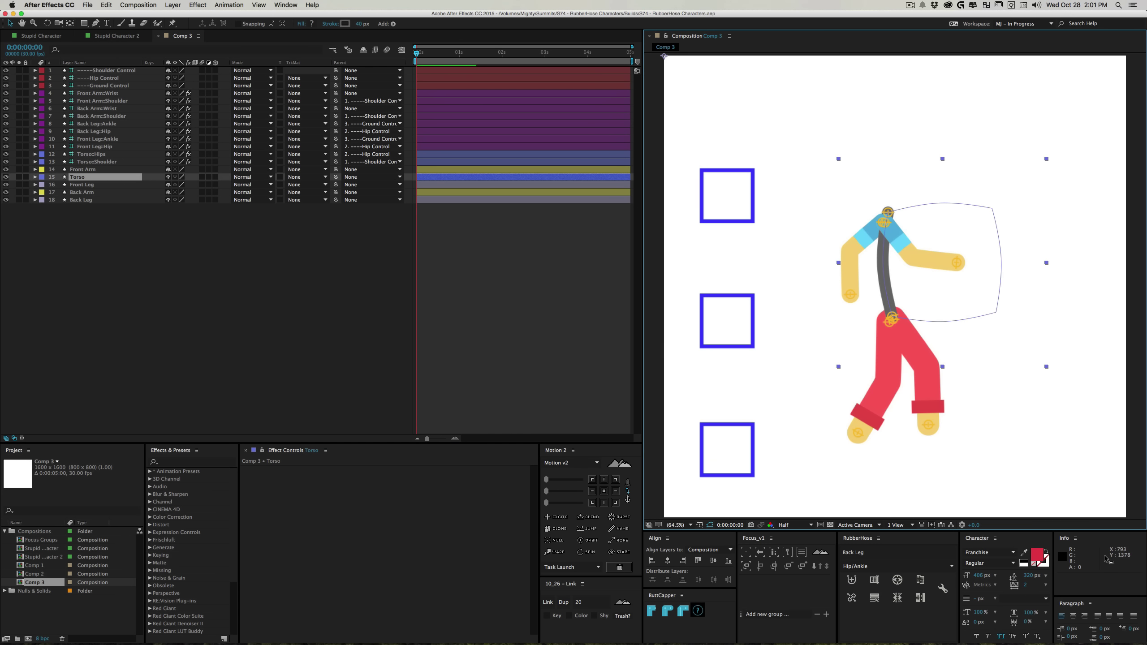
Apply the copied short-sleeve arm style to the Torso layer and reveal its keyframed style properties
left_click(920, 599)
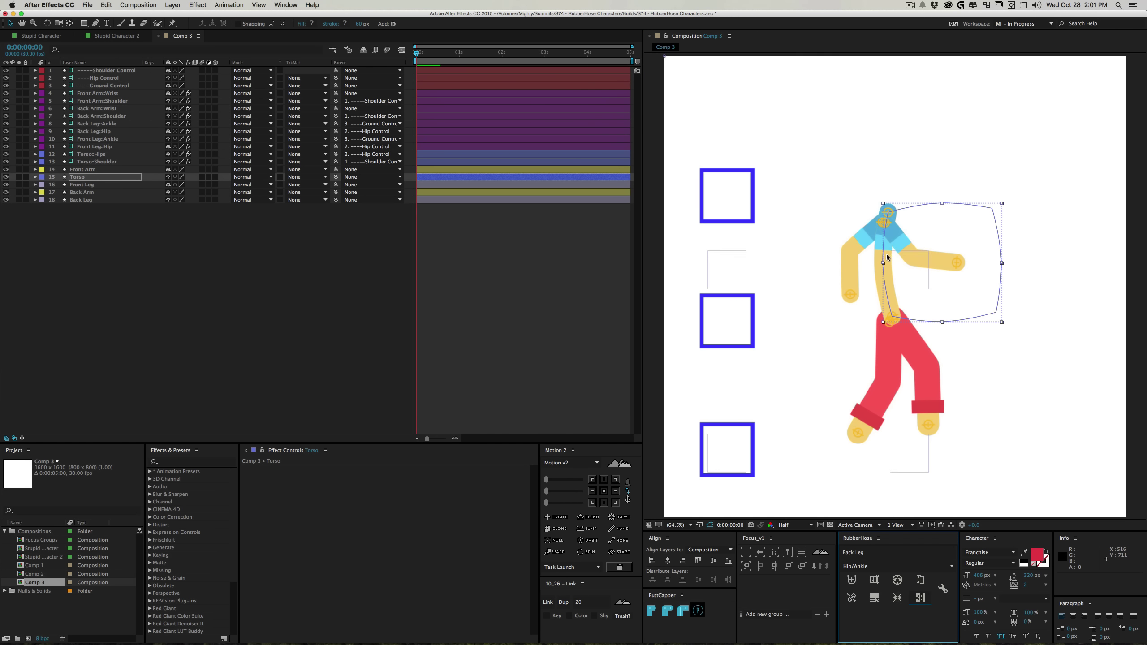
left_click(35, 176, "super")
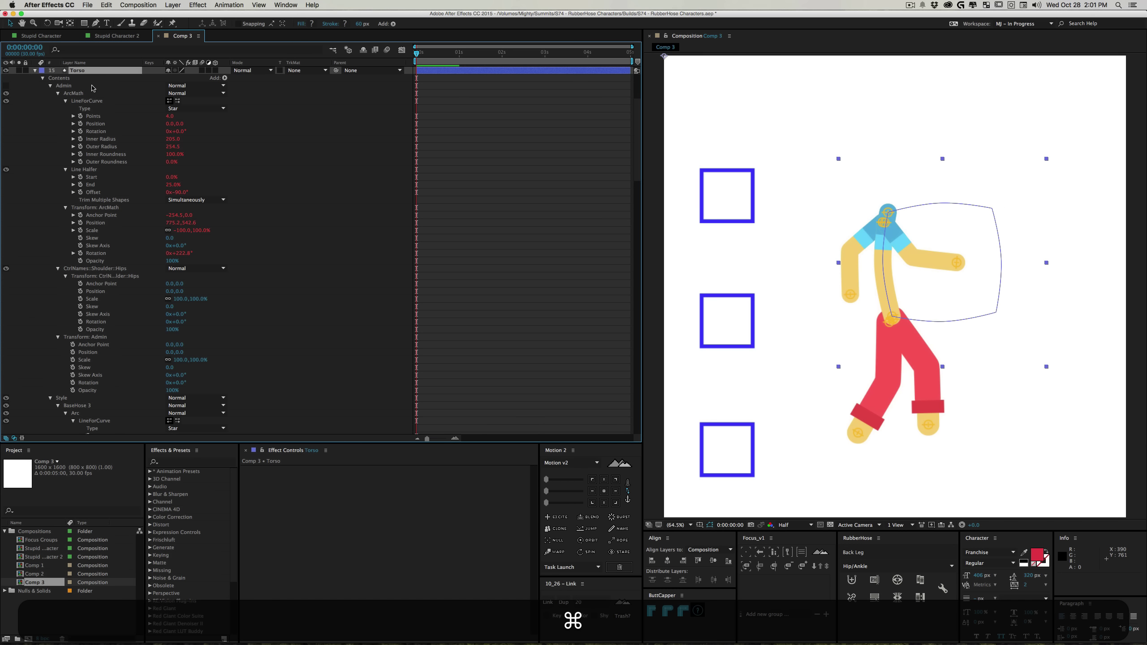
key("u")
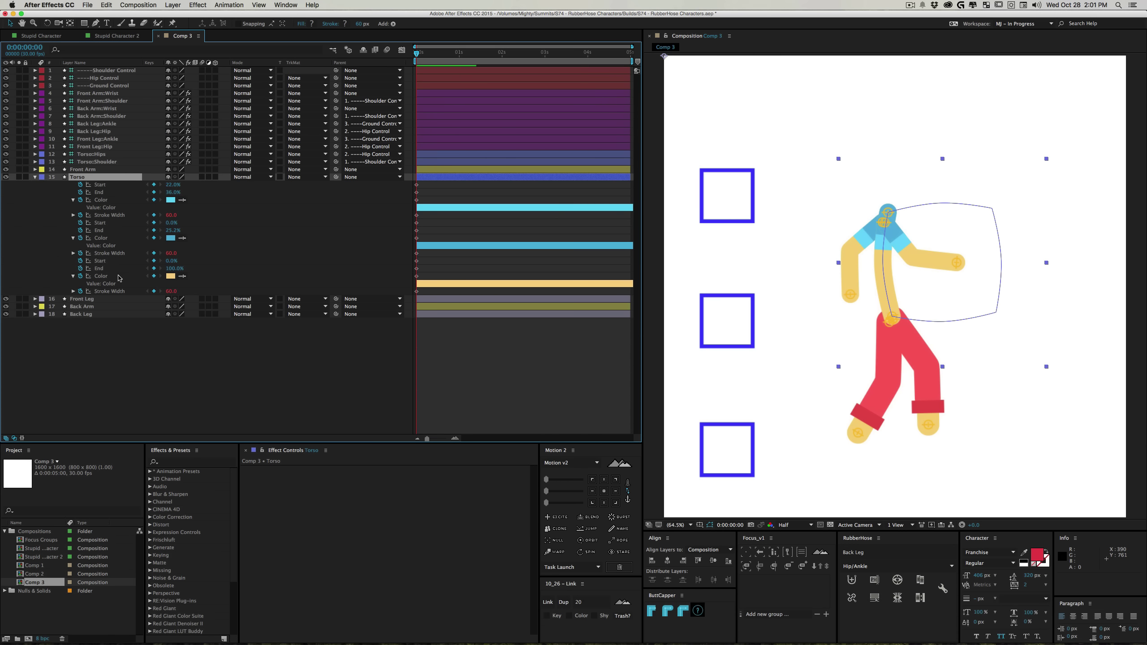
Recolour the Torso's skin-toned base stroke with the red sampled from the trousers
left_click(124, 276)
left_click(182, 276)
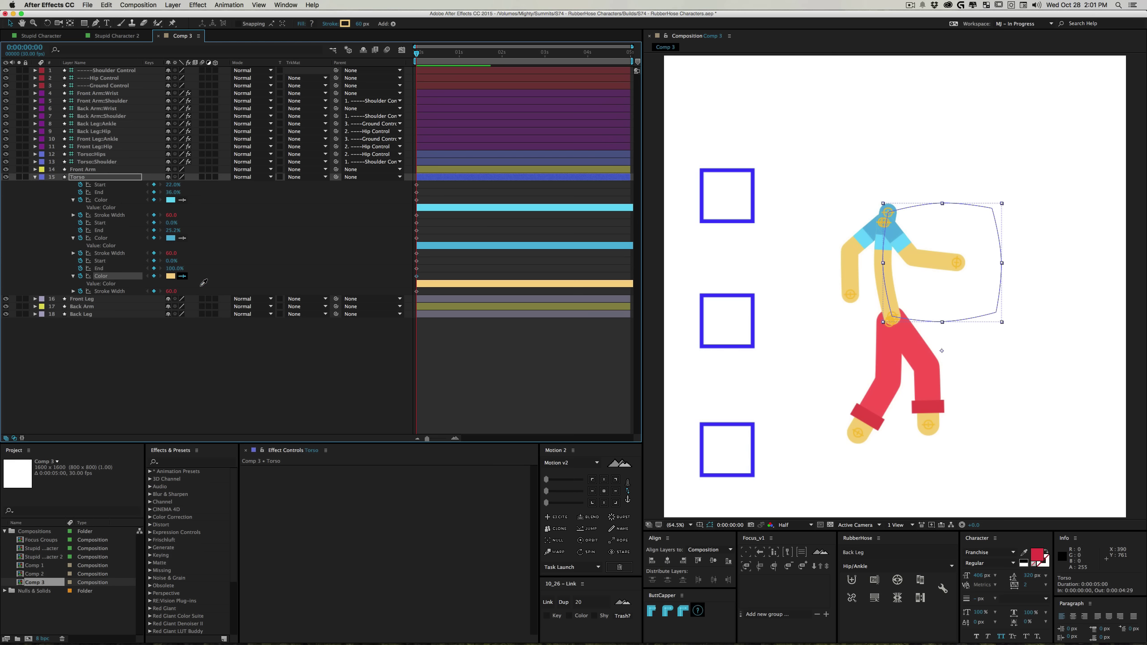
left_click(885, 357)
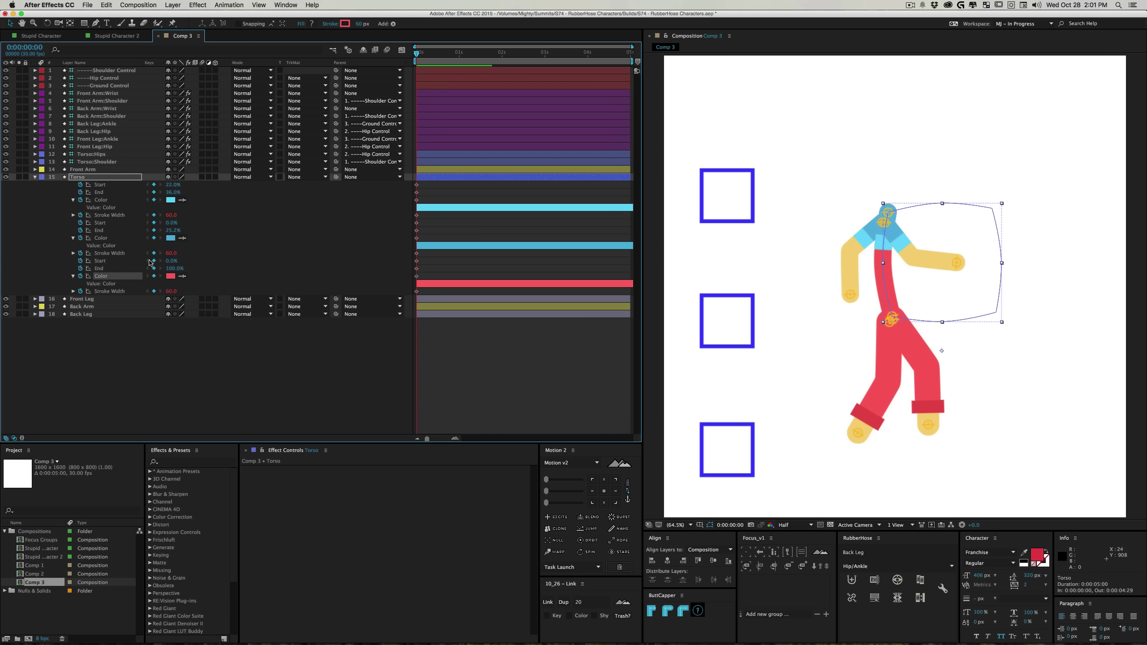
Set the stroke width of all three Torso strokes to 200
left_click(121, 255)
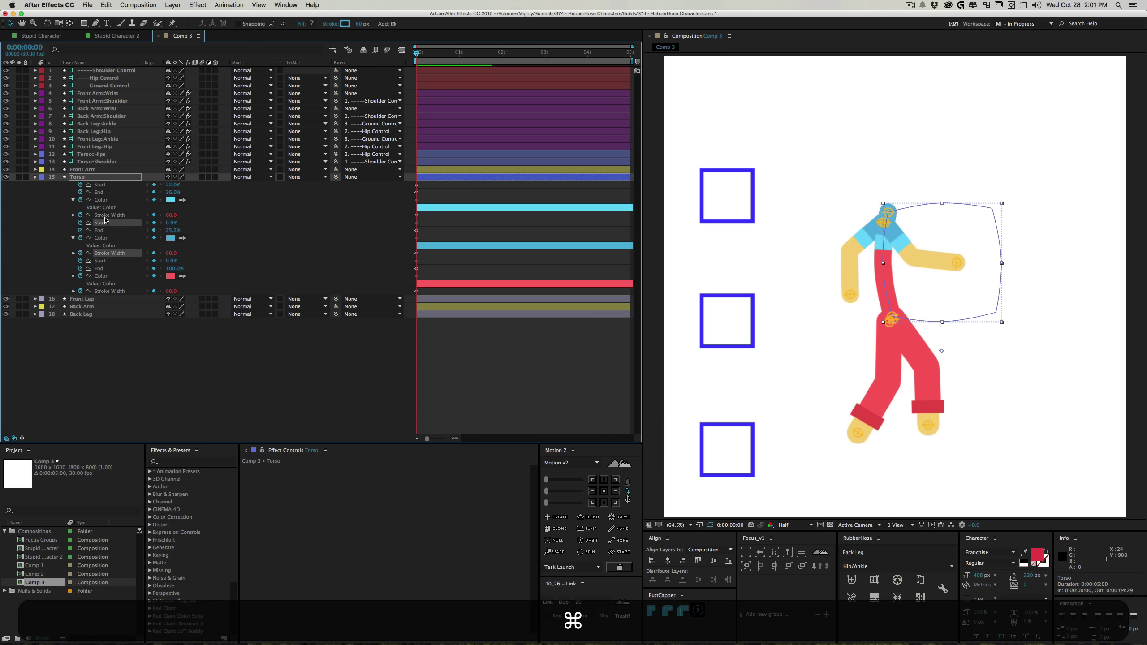
left_click(106, 217)
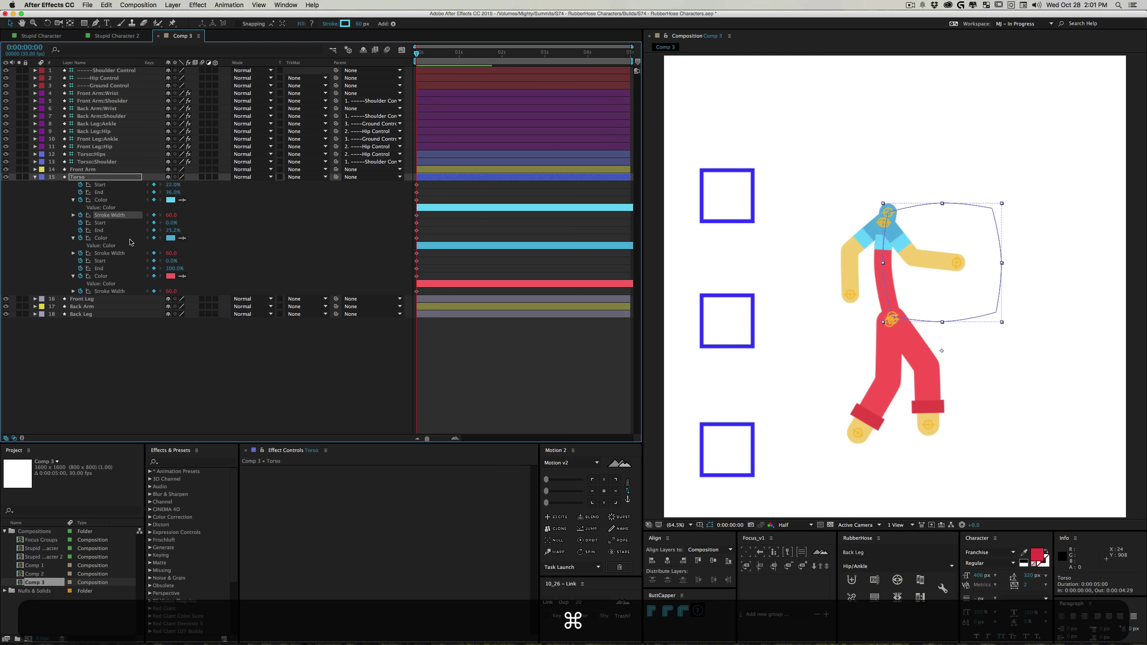
left_click(122, 256, "super")
left_click(110, 290, "super")
left_click(172, 291)
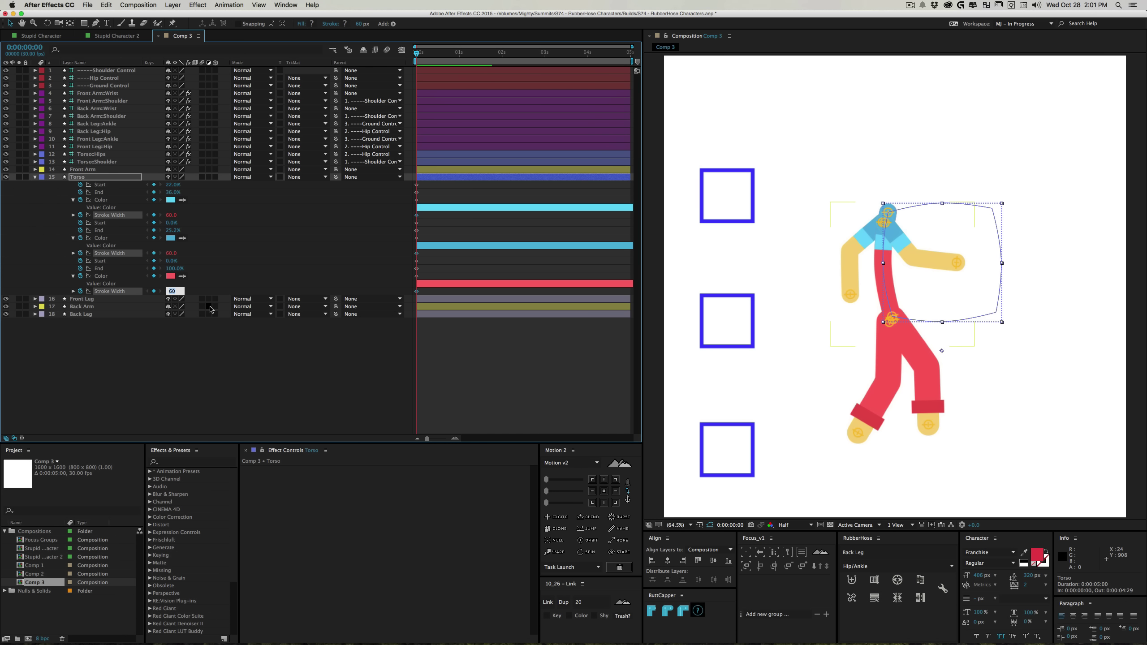
type("200")
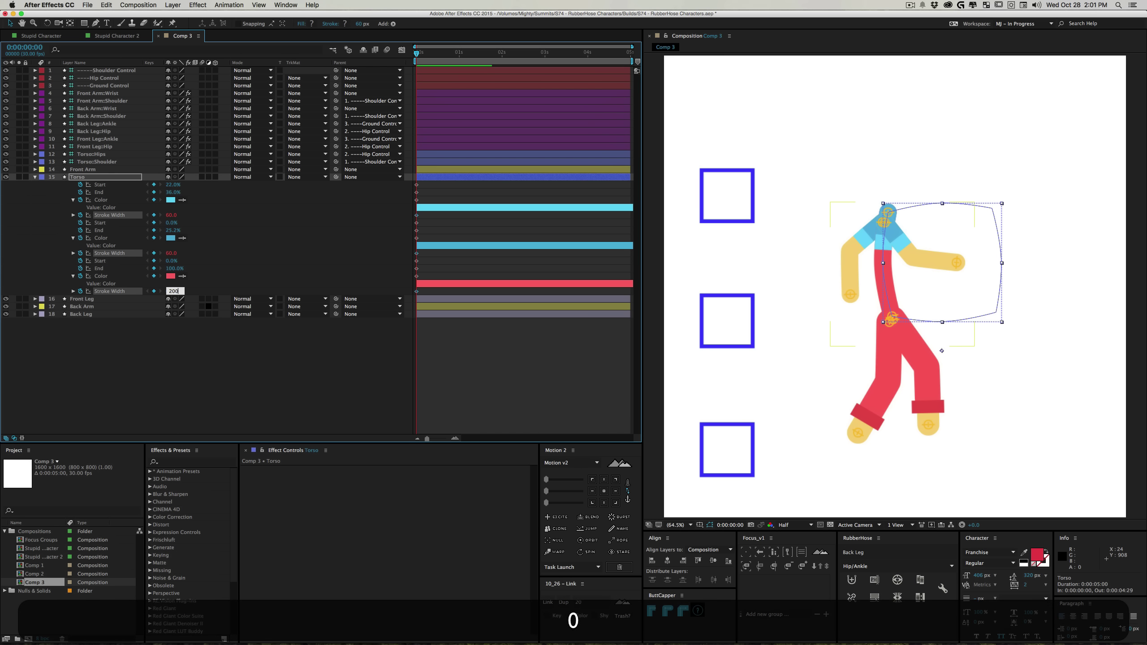
key("Return")
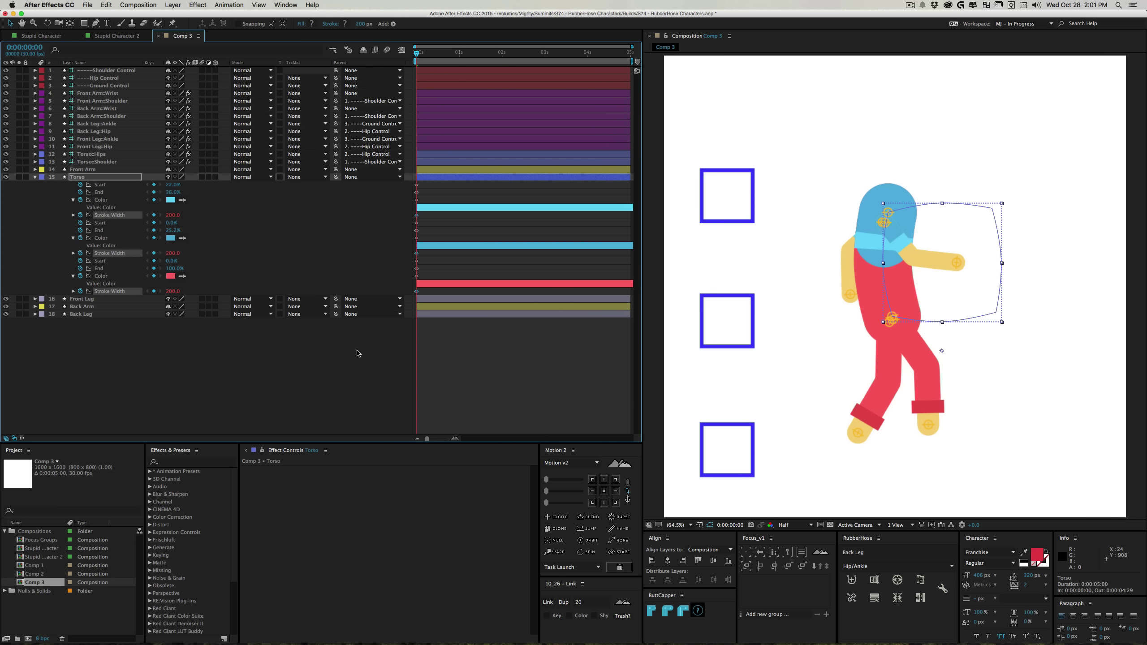
left_click(260, 382)
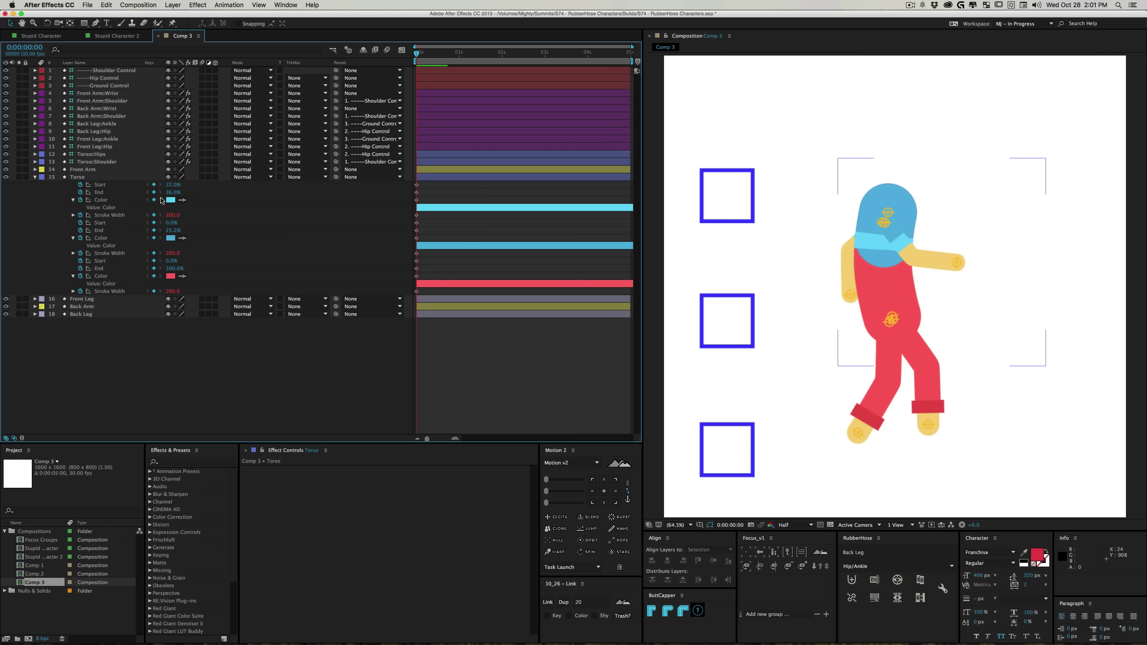
Shift the Torso's light-blue stripe down to the waist, with its trim starting at about 80% and ending at about 92%
left_click_drag(171, 193, 218, 194)
left_click(177, 184)
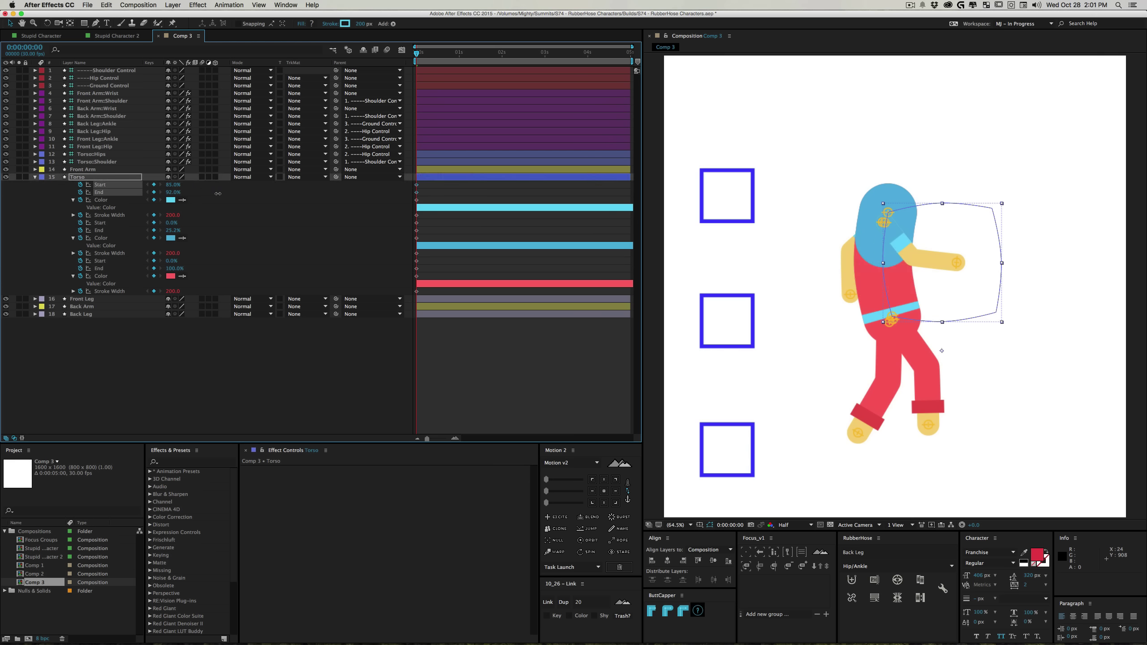
left_click(218, 194)
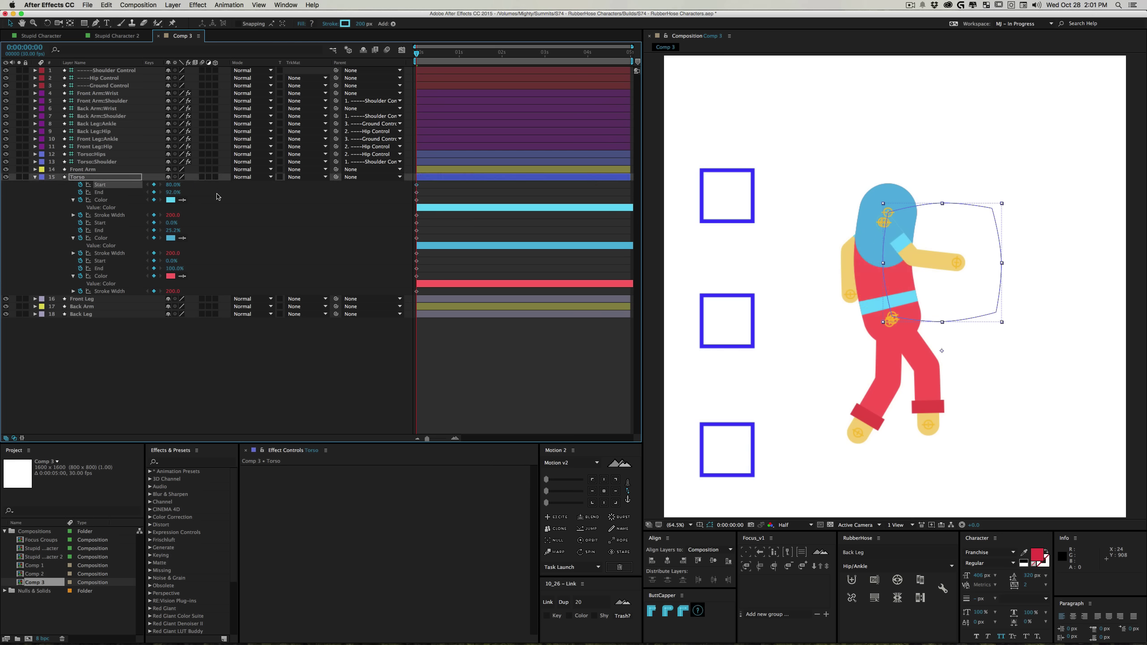
left_click(151, 380)
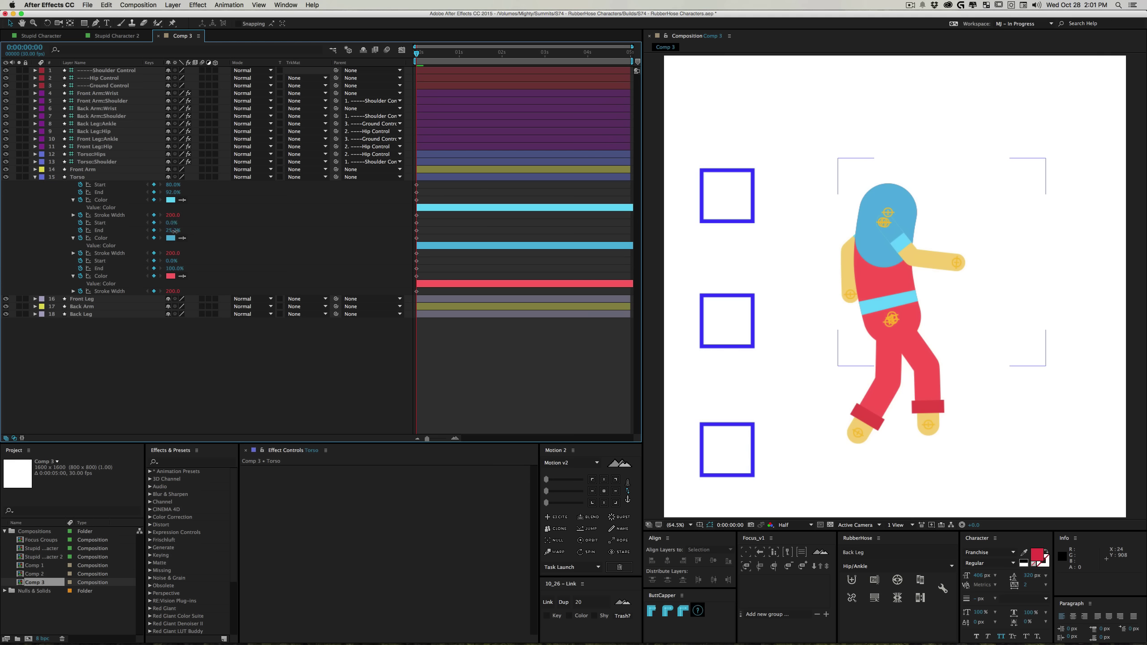
Extend the darker blue shirt stroke down the Torso by setting its trim end to 64.2%
left_click_drag(174, 230, 201, 233)
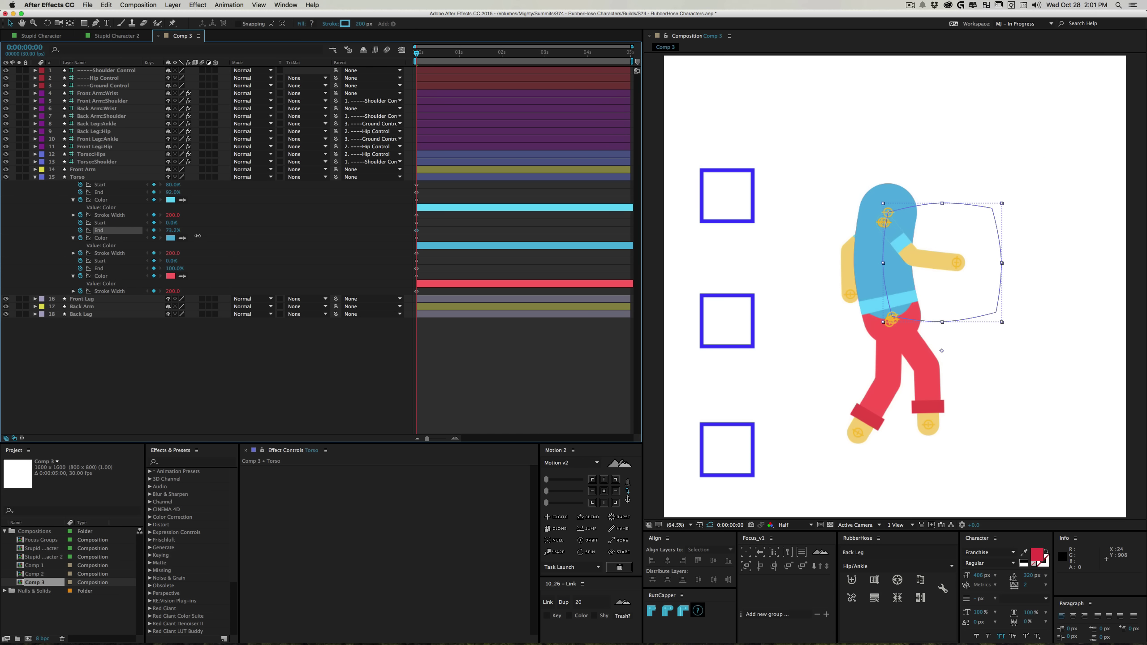
left_click_drag(198, 236, 196, 236)
key("Return")
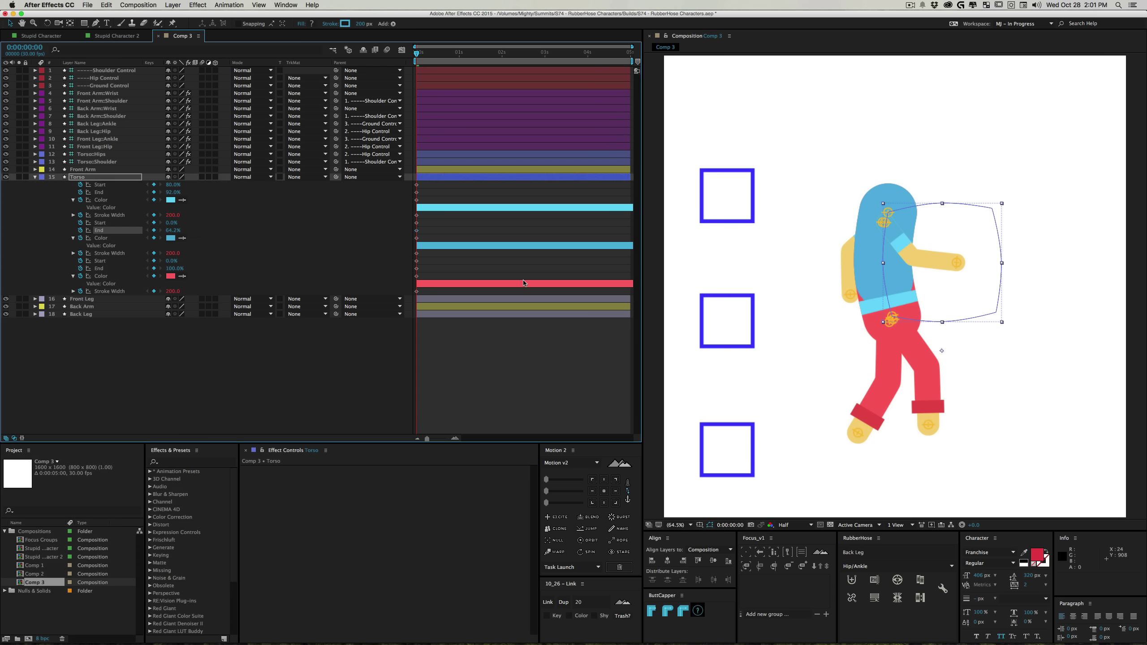
left_click(346, 411)
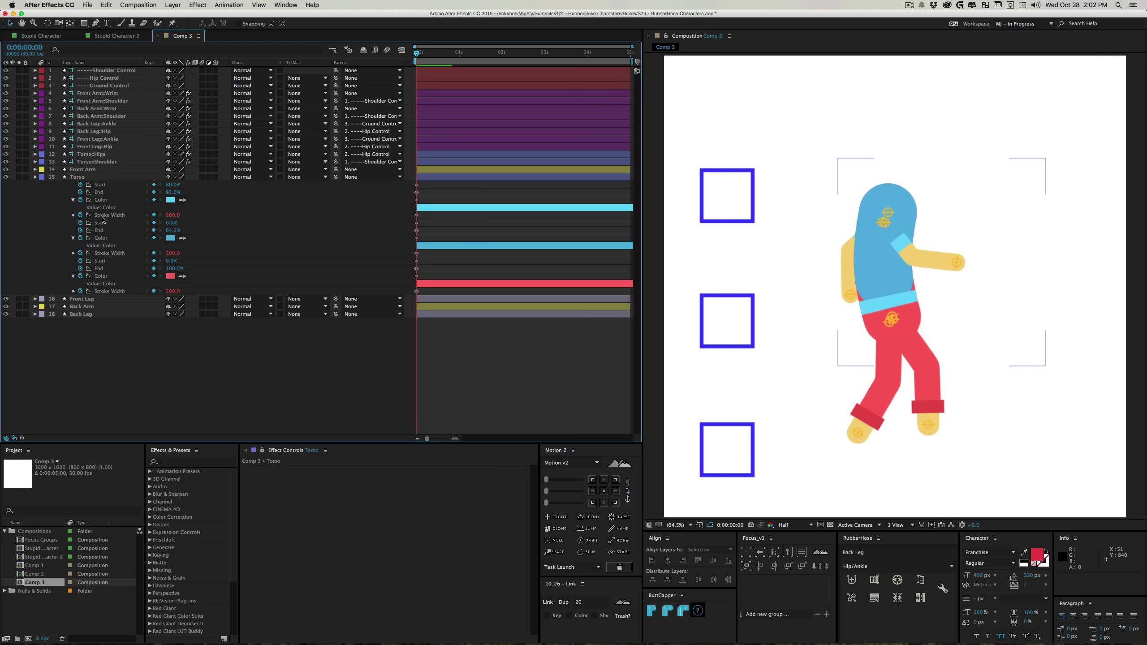
Duplicate the BaseHose 2 group inside the Torso layer's Style contents
left_click(35, 177)
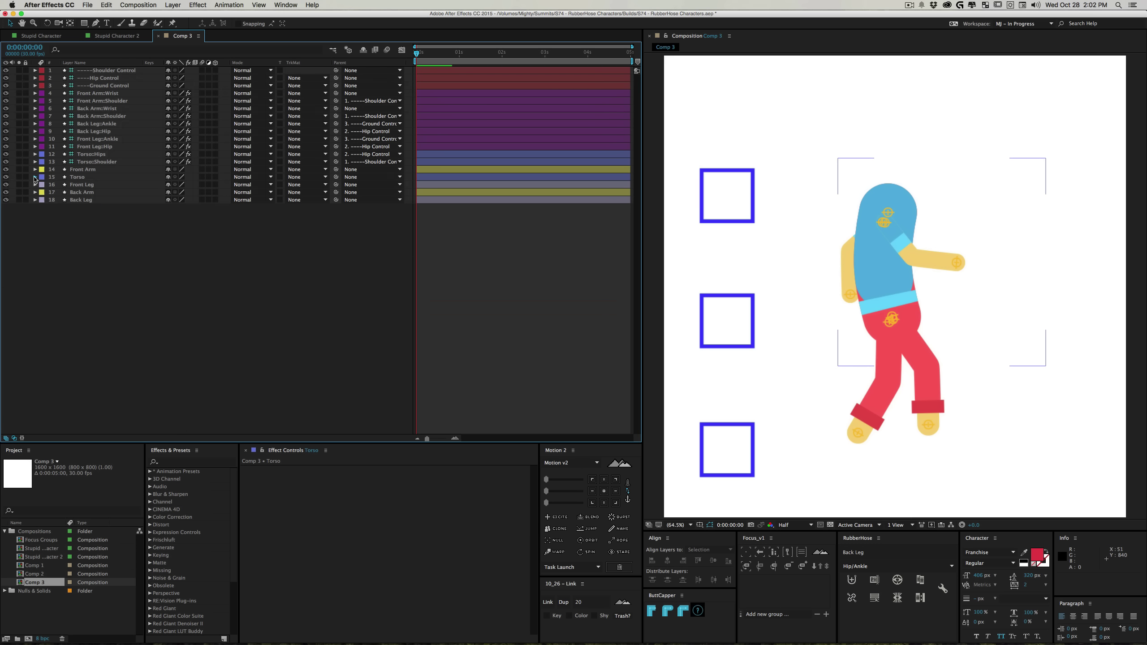
left_click(35, 177)
left_click(58, 101)
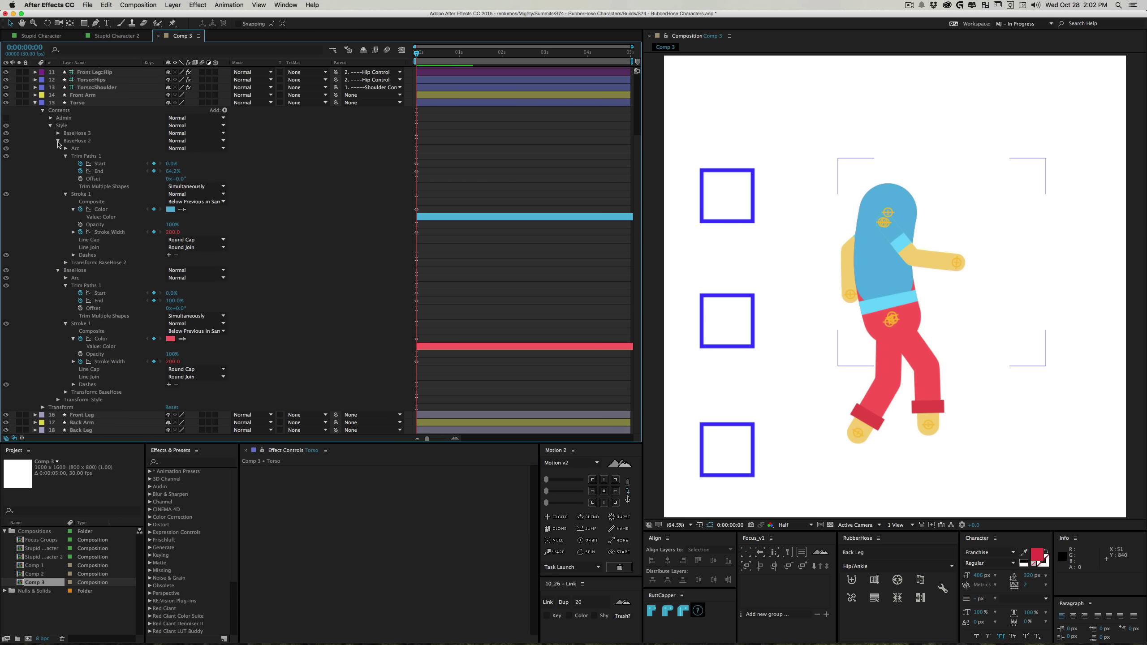
left_click(58, 141)
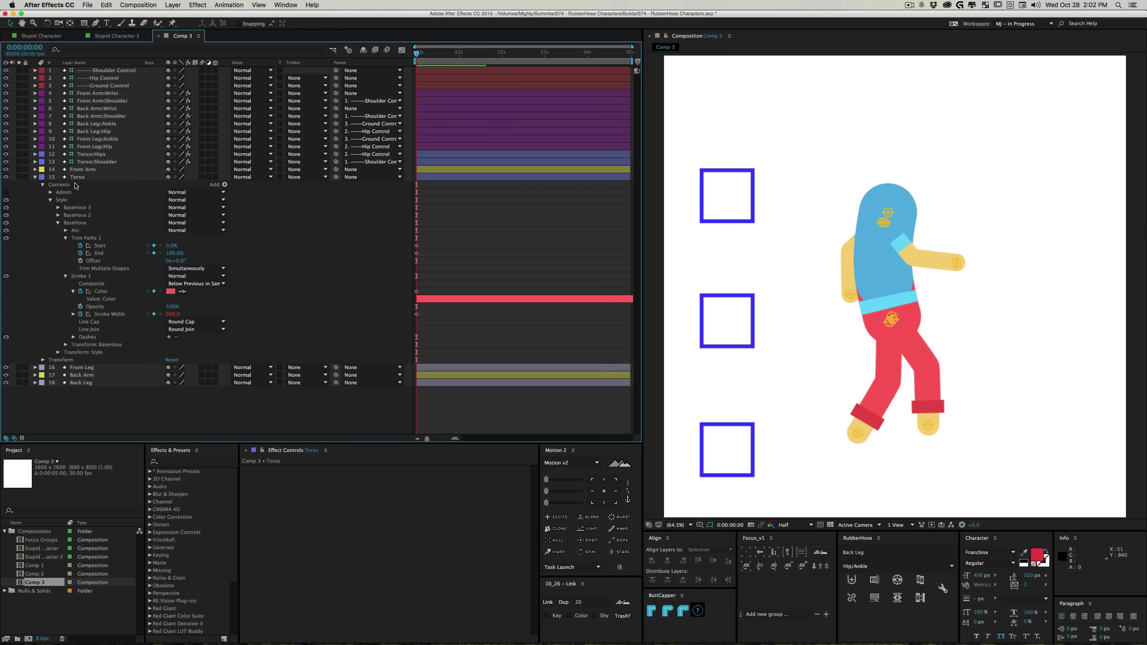
left_click(58, 223)
left_click(83, 215)
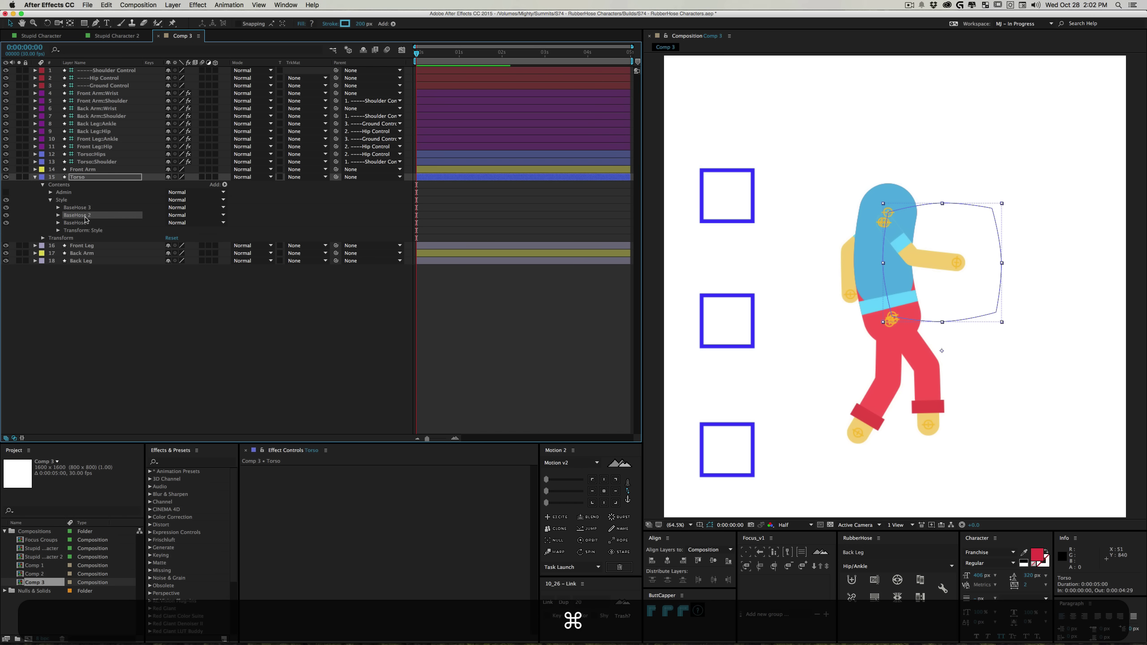
key("super+d")
Set the line cap of the BaseHose 2 stroke in the Torso to Butt Cap
left_click(72, 226)
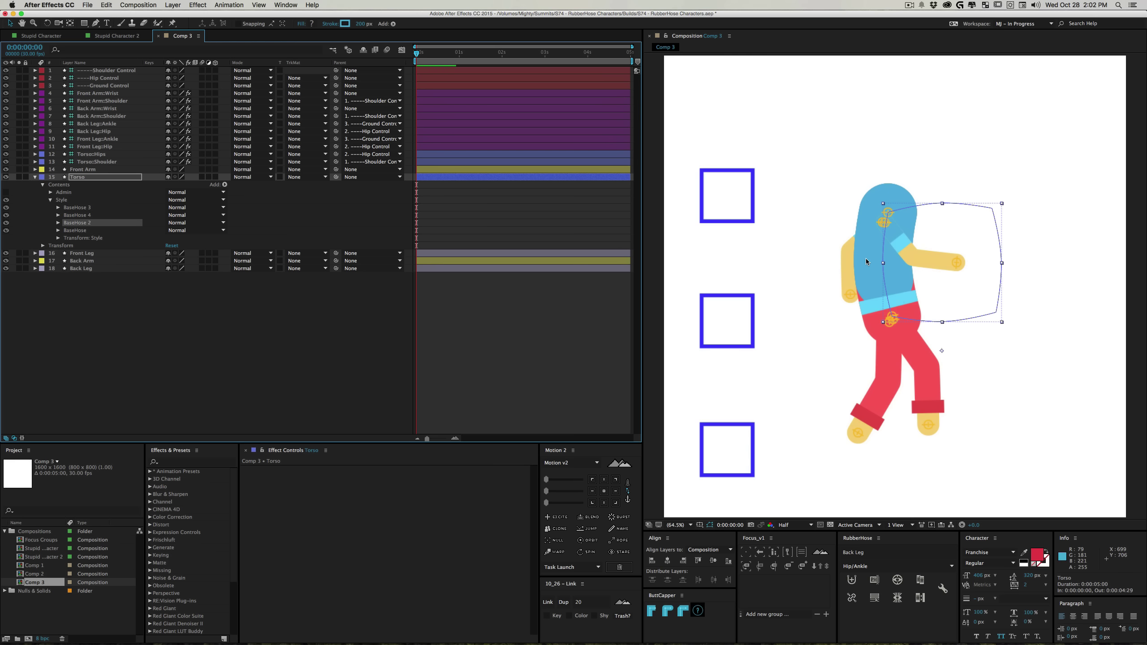
left_click(58, 224)
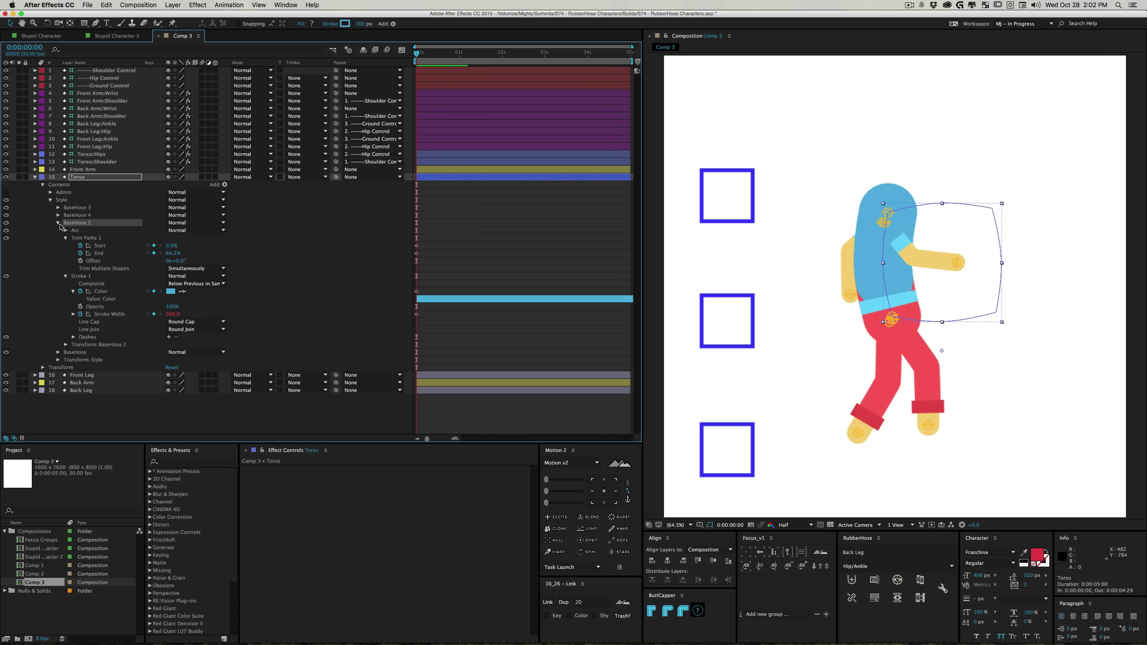
left_click(187, 322)
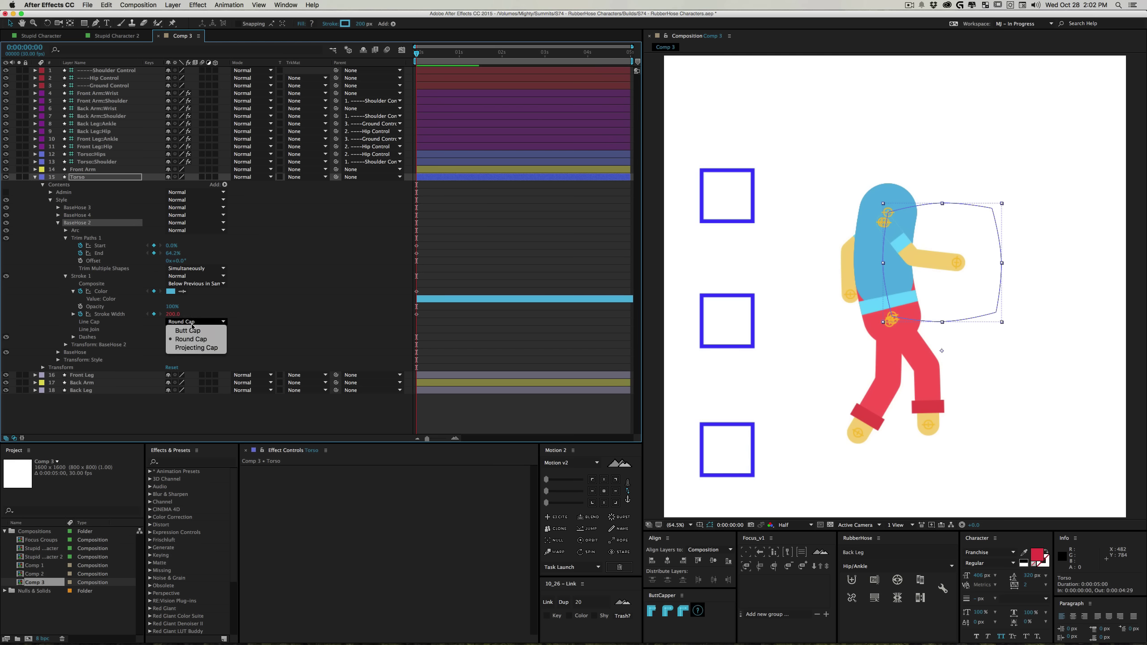
left_click(187, 330)
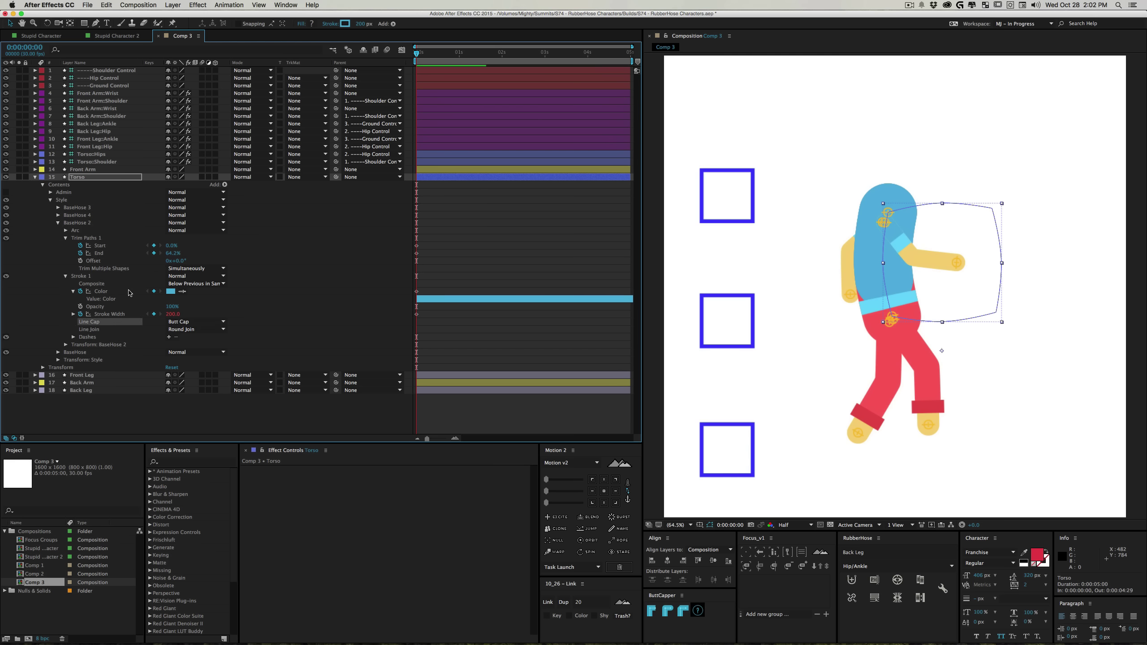
Extend the trim end of BaseHose 2 down to the light-blue waist stripe and save the project
key("F2")
left_click_drag(176, 253, 181, 253)
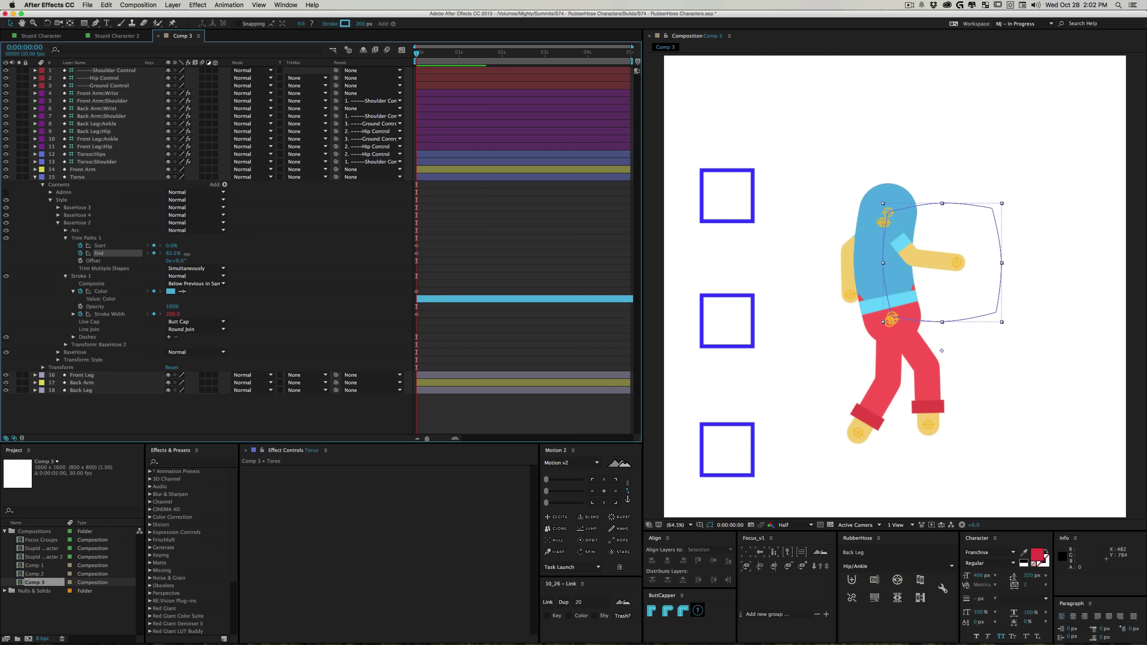
left_click_drag(191, 255, 187, 256)
key("F2")
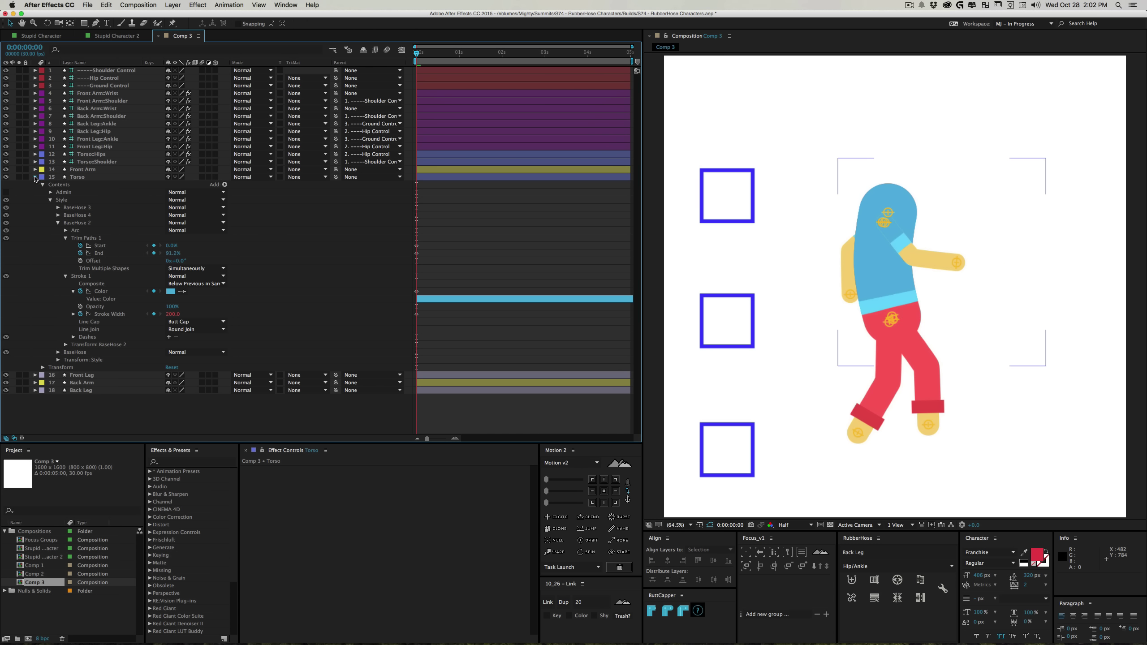
left_click(35, 177)
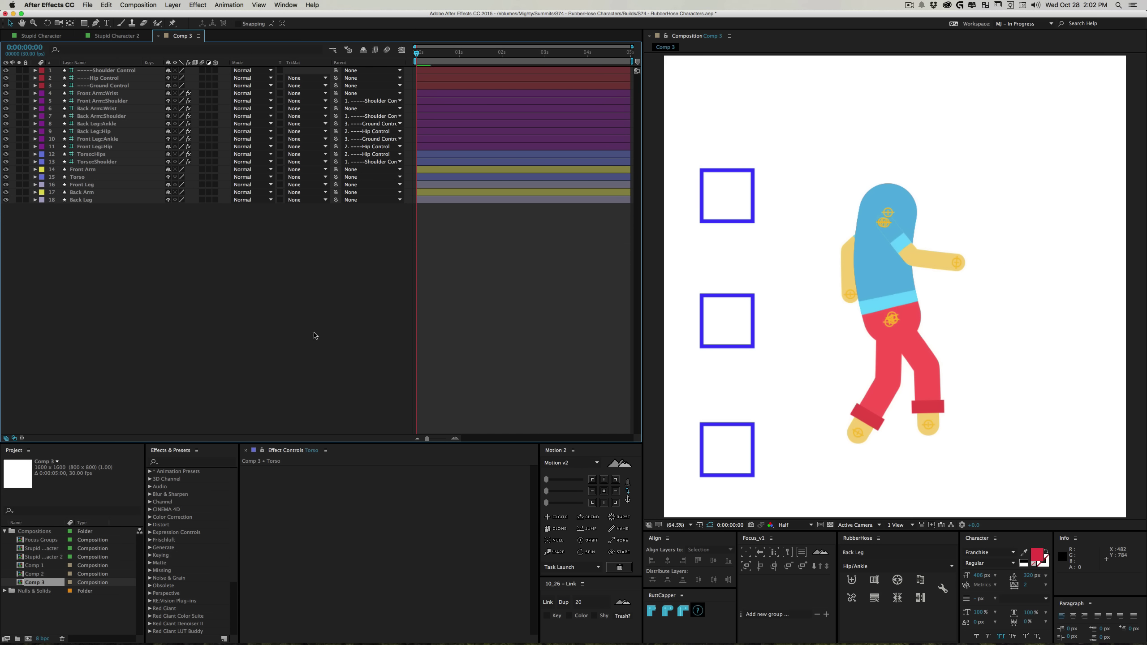
key("super+s")
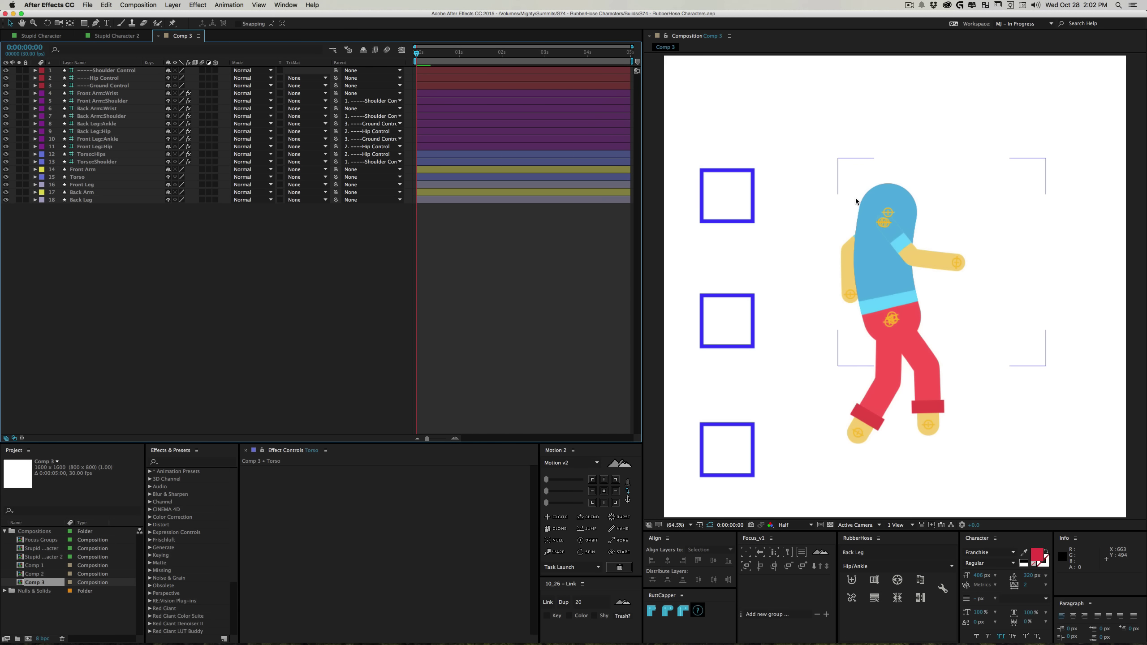
Move the Shoulder Control square up, down and sideways to test how the styled torso stretches and bends
left_click(726, 196)
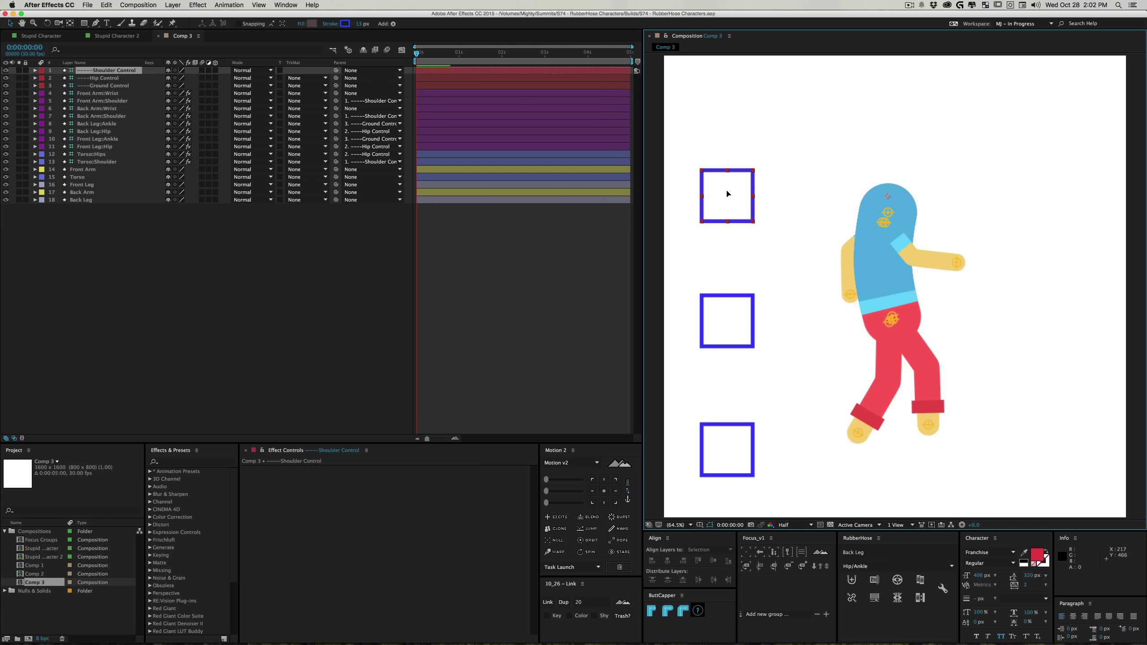
mouse_move(725, 172)
left_mouse_down()
mouse_move(736, 210)
mouse_move(730, 180)
left_mouse_up()
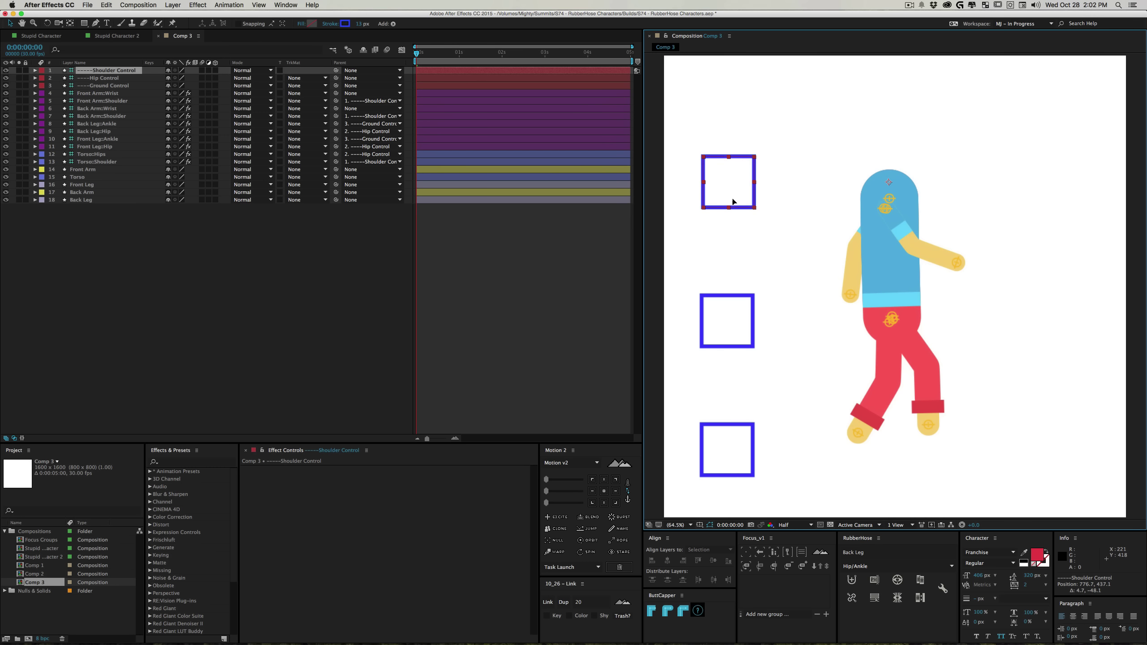
left_click_drag(736, 228, 738, 228)
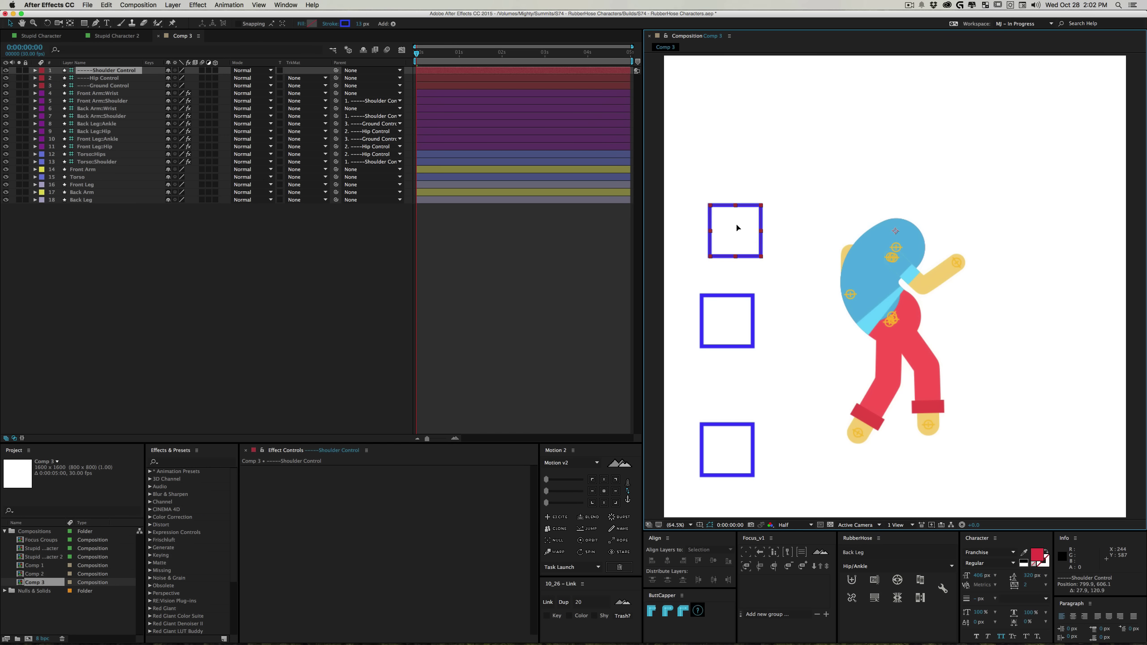
left_click(866, 306)
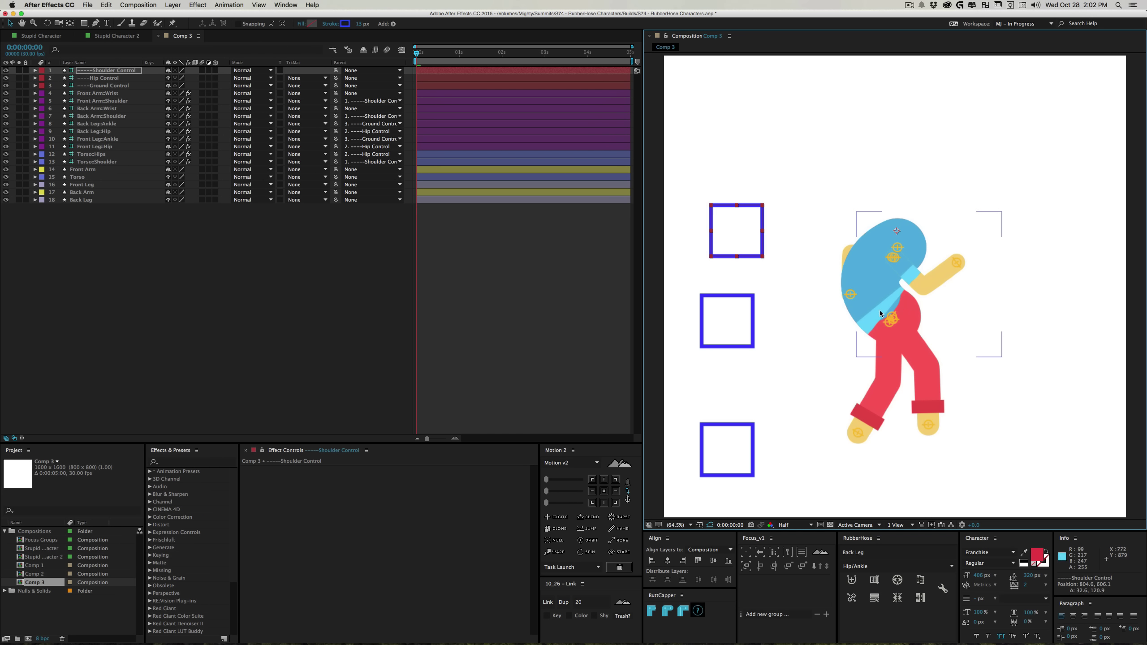
left_click_drag(722, 200, 711, 159)
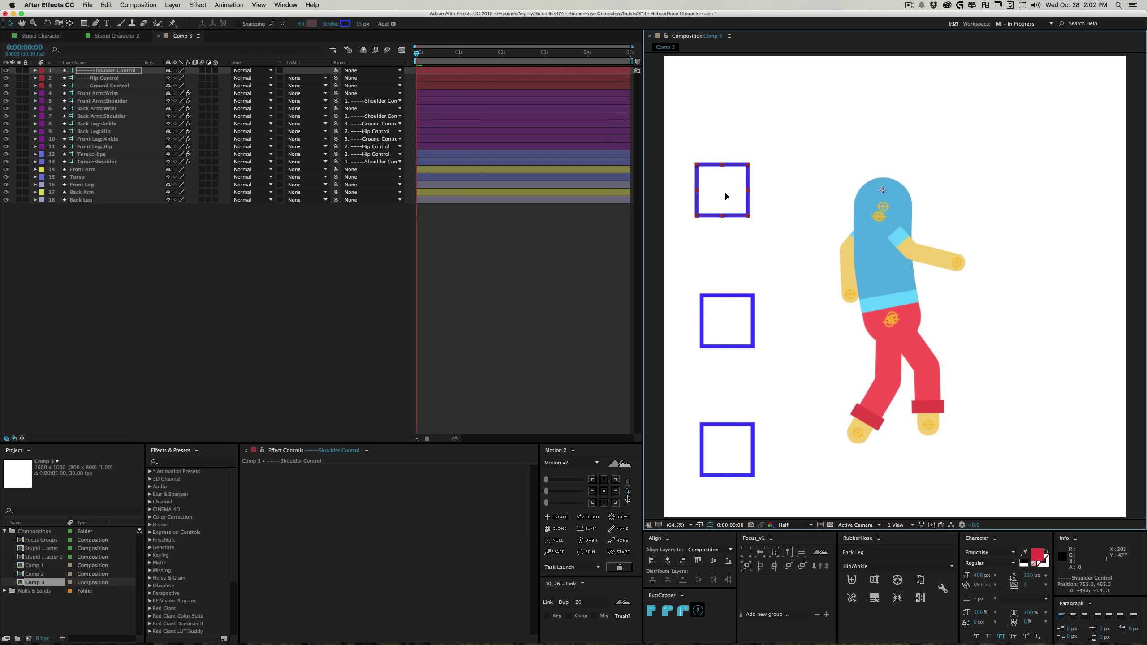
left_click_drag(740, 207, 754, 219)
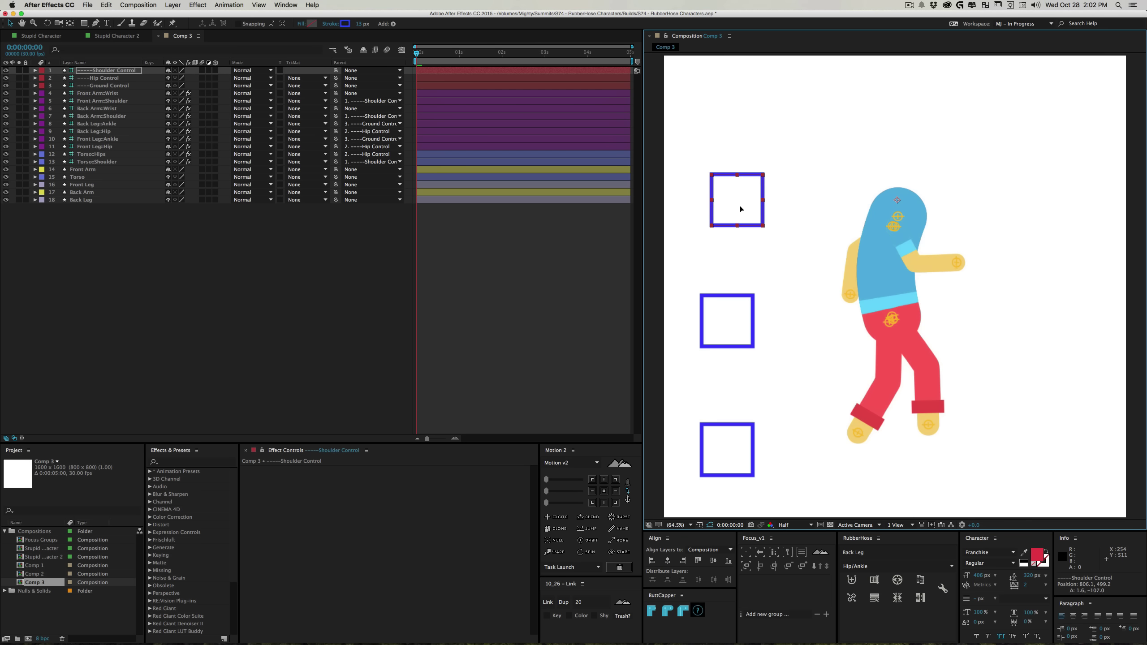
Move the Back Arm wrist controller outward, away from the torso
left_click(849, 296)
left_click_drag(822, 296, 816, 294)
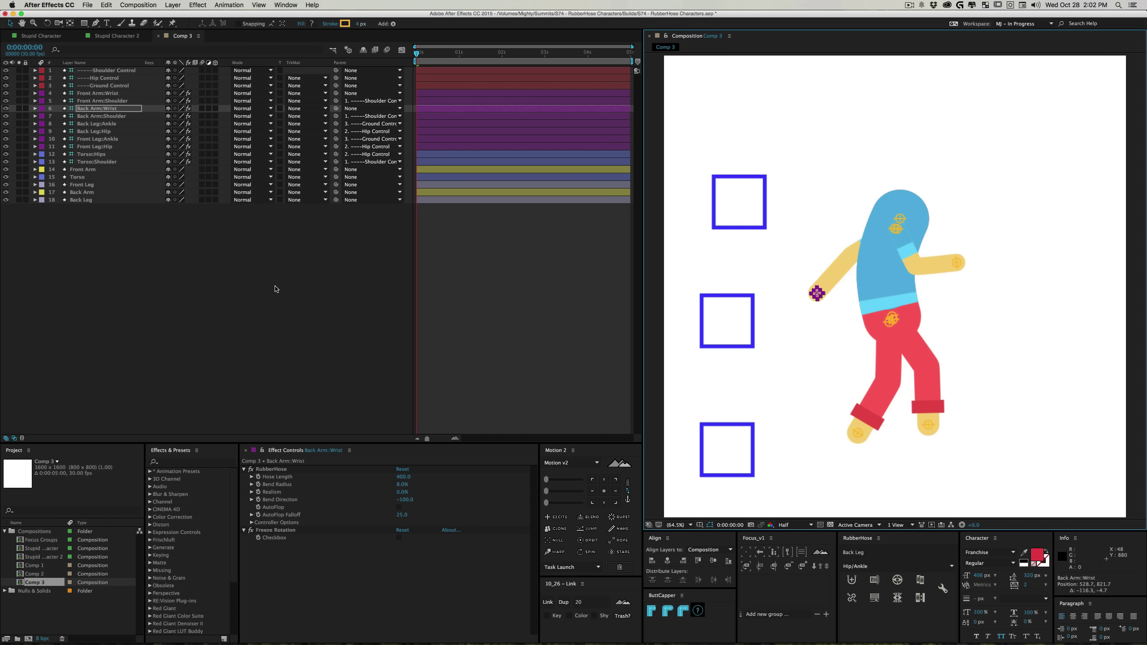
left_click(814, 270)
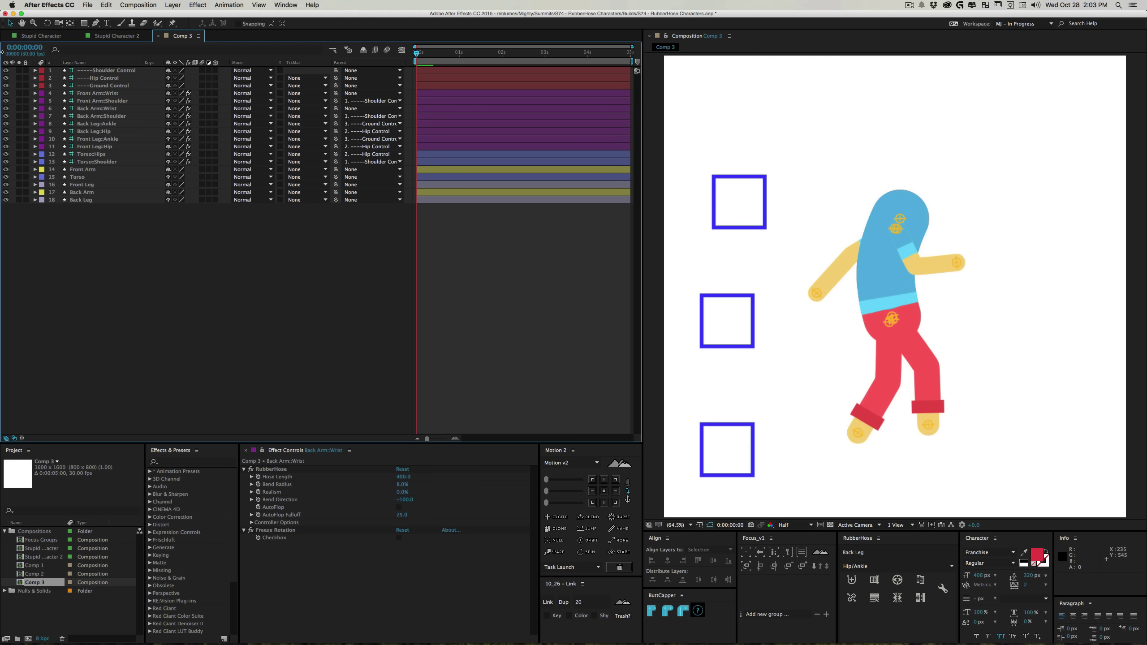
Filter the Front Arm layer's properties by "color" and set the BaseHose 3 stroke color to the duller light blue 6BCFE8
left_click(86, 169)
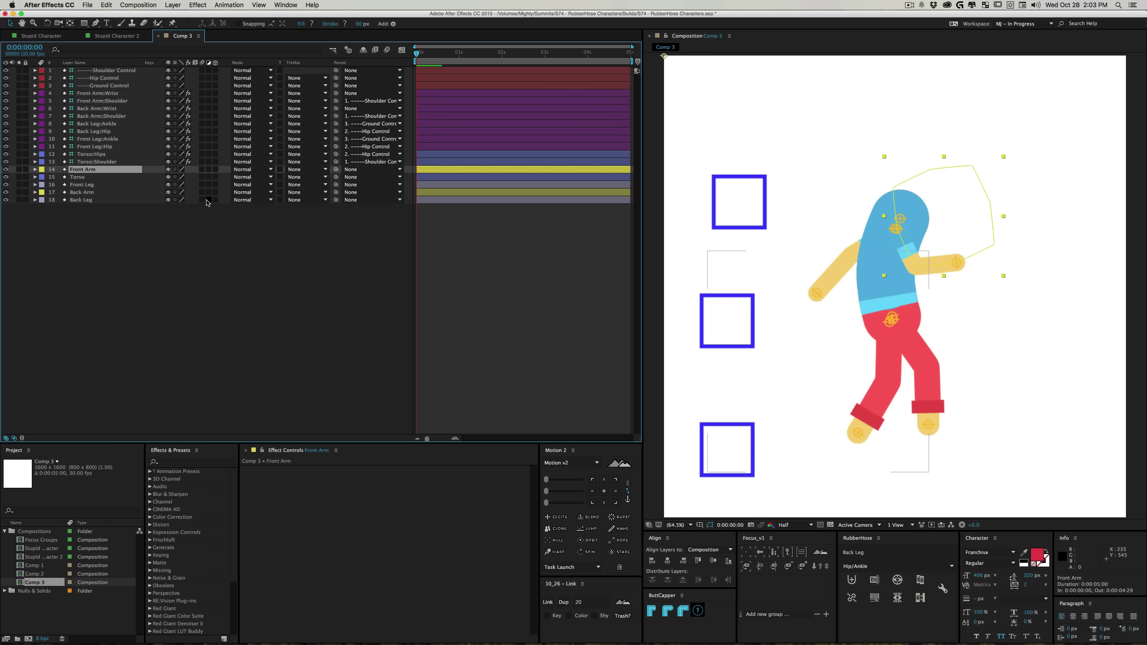
left_click(100, 50)
type("color")
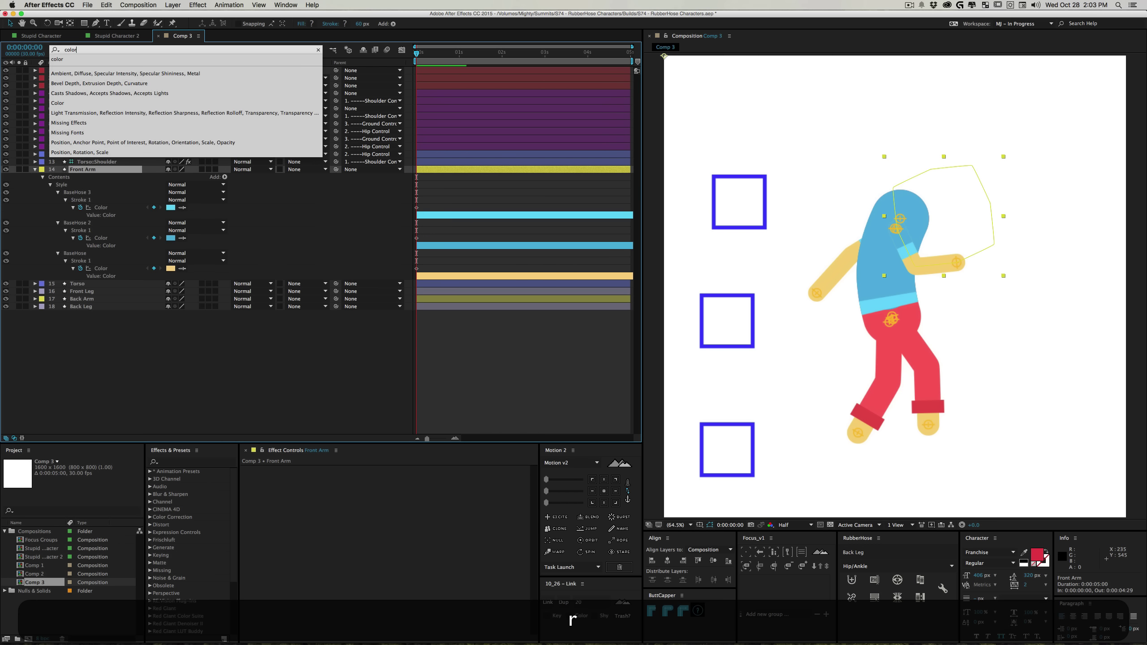
left_click(275, 366)
left_click(170, 208)
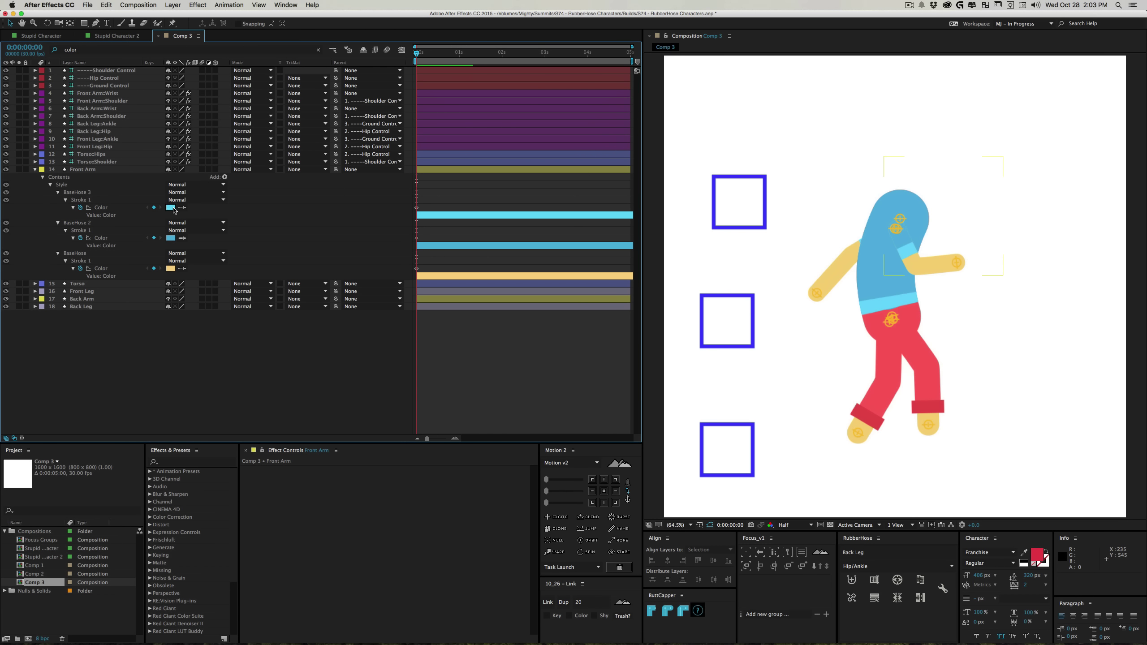
left_click_drag(410, 387, 409, 391)
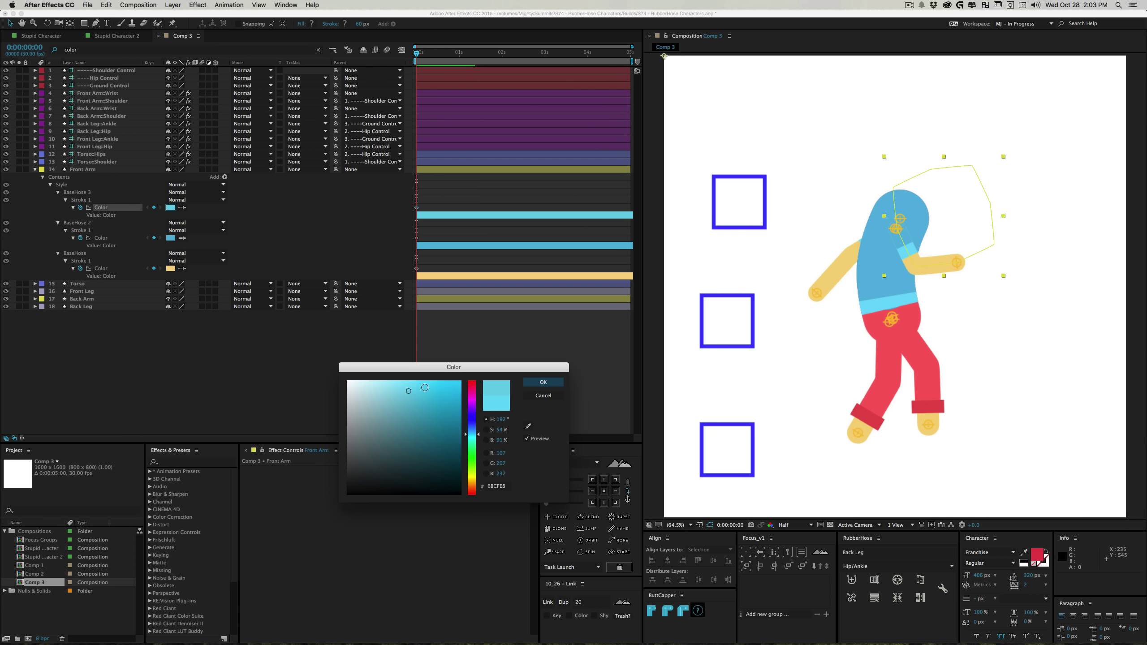
left_click(539, 382)
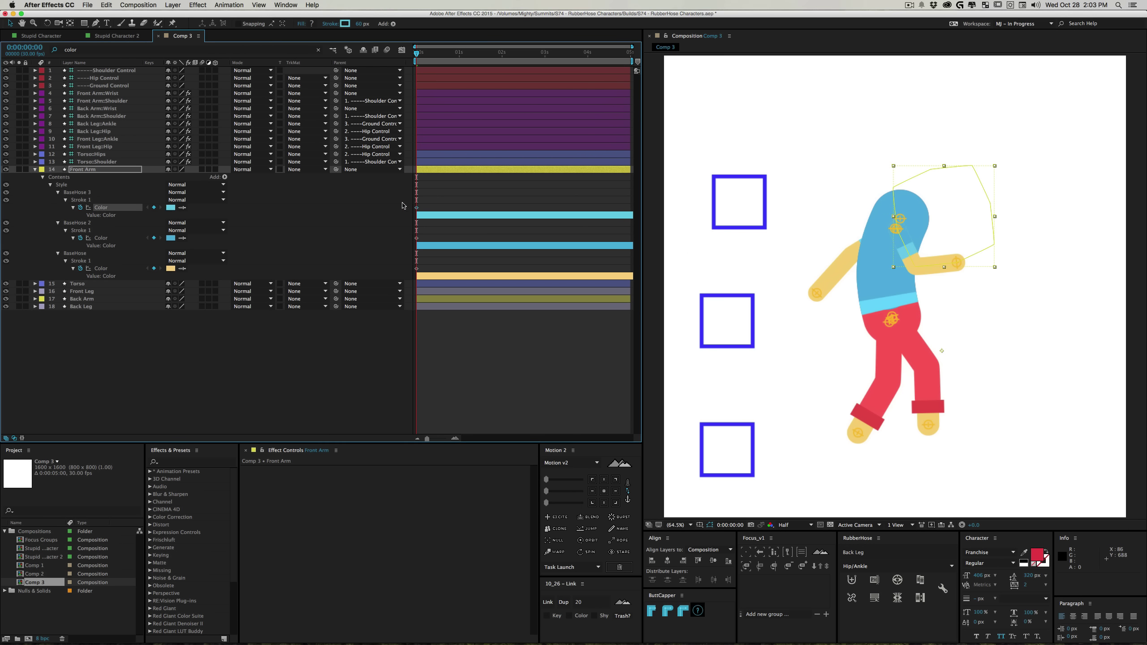
Darken the blue stroke color of BaseHose 2 in the Front Arm slightly
left_click(171, 237)
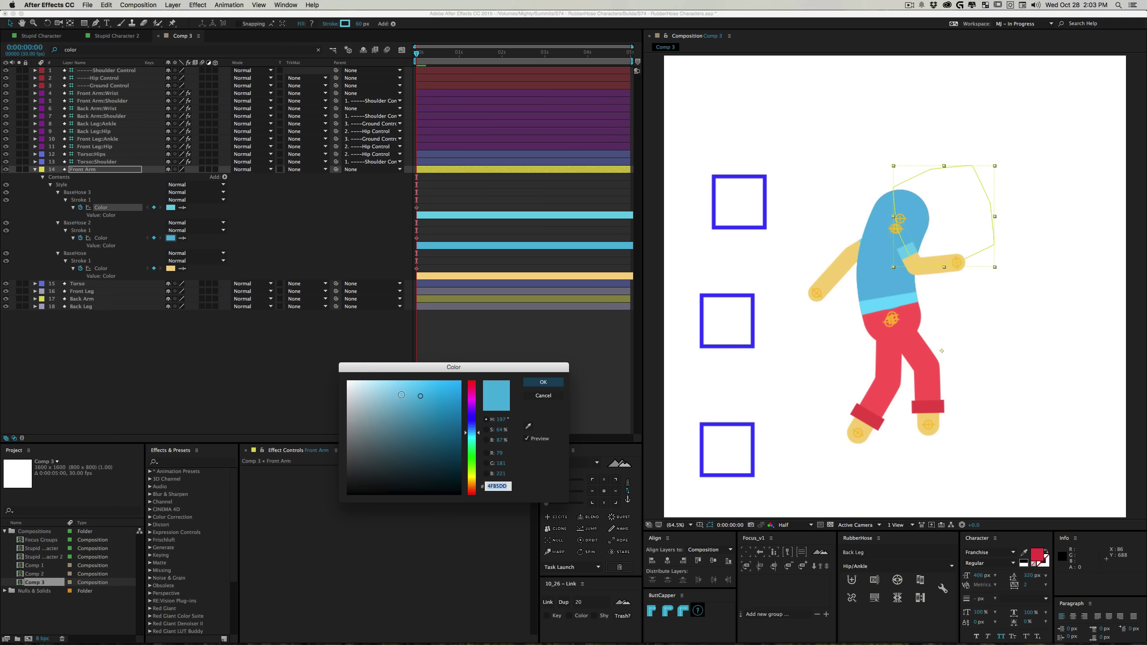
left_click(543, 382)
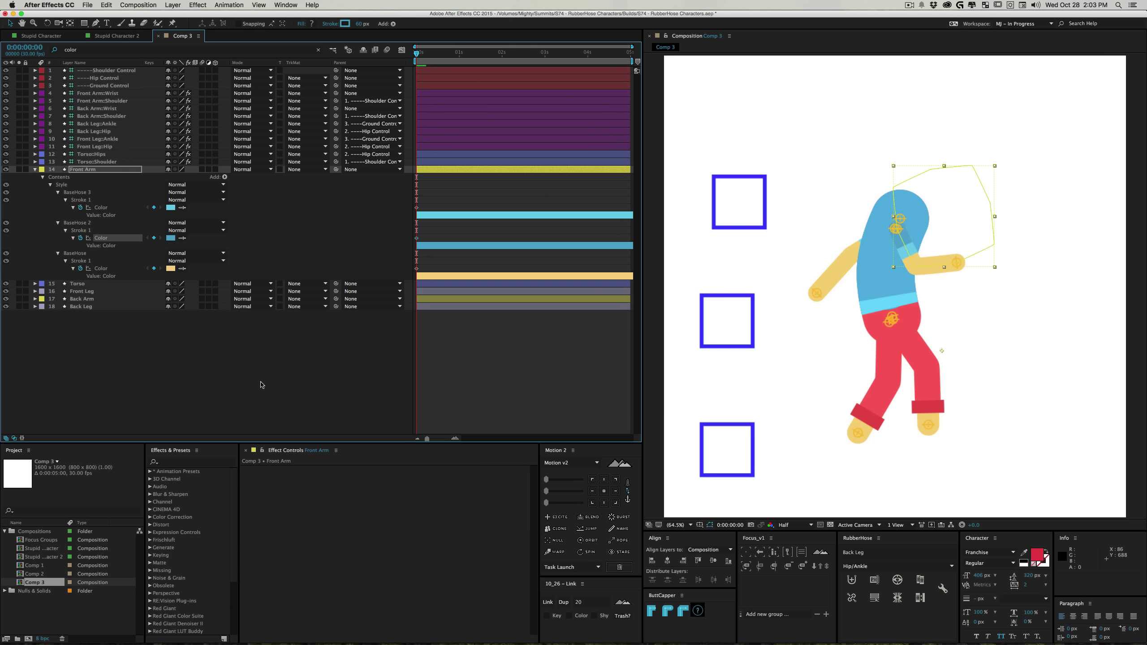
Copy the Front Arm's RubberHose style onto the Back Arm layer and collapse the Front Arm's properties
key("F2")
key("super+z")
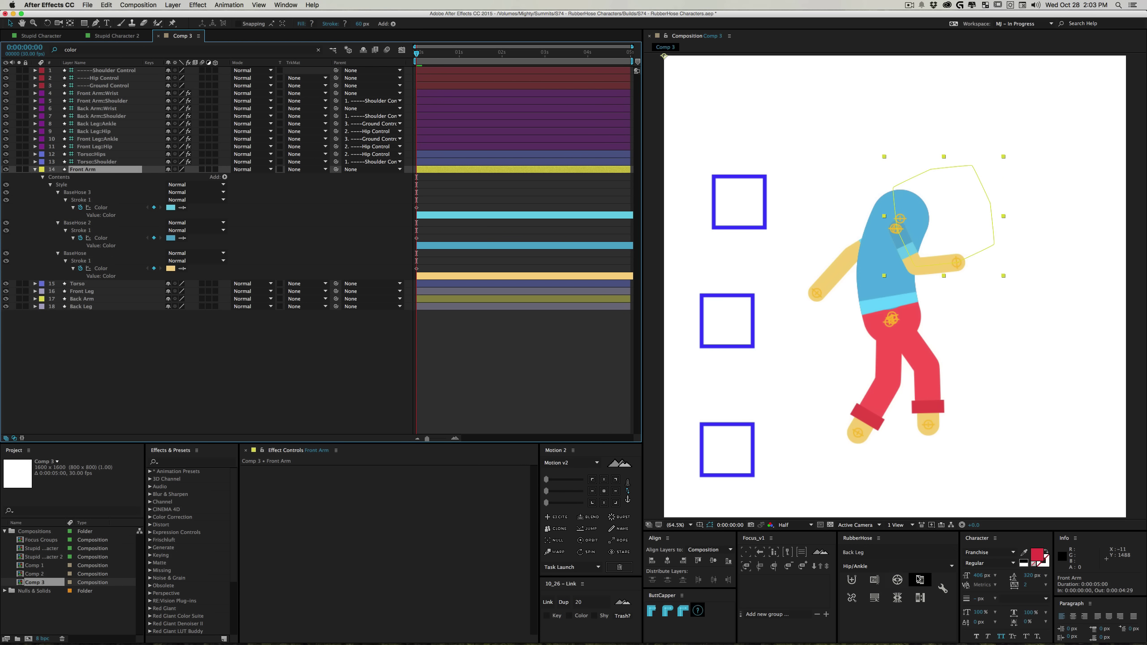
left_click(92, 303)
left_click(922, 599)
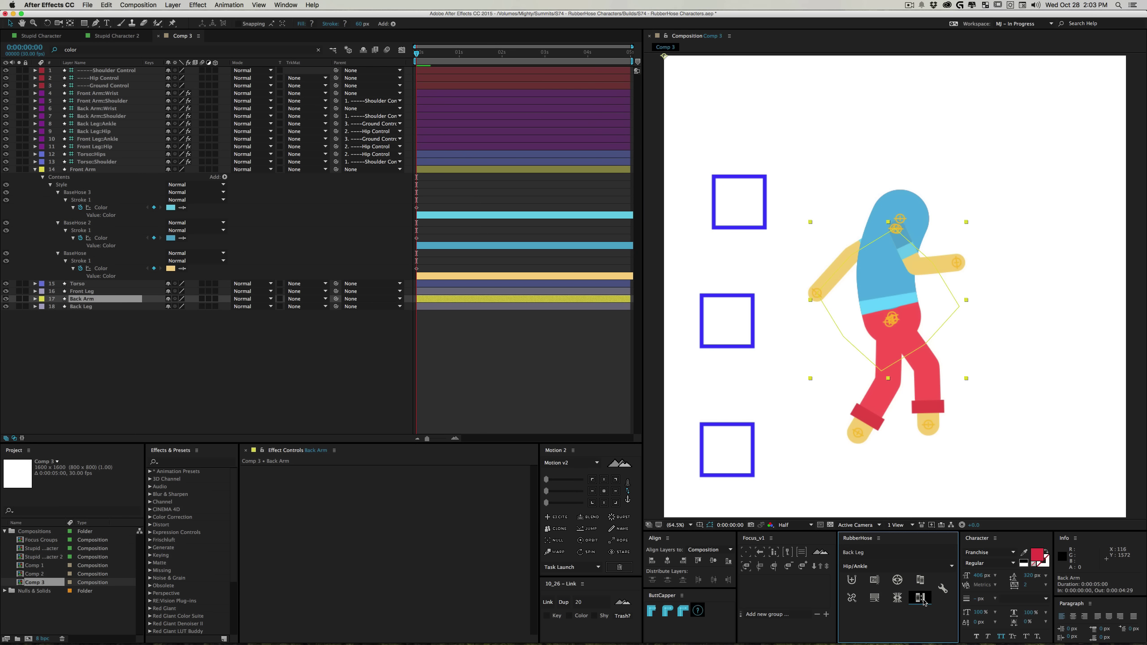
left_click(187, 376)
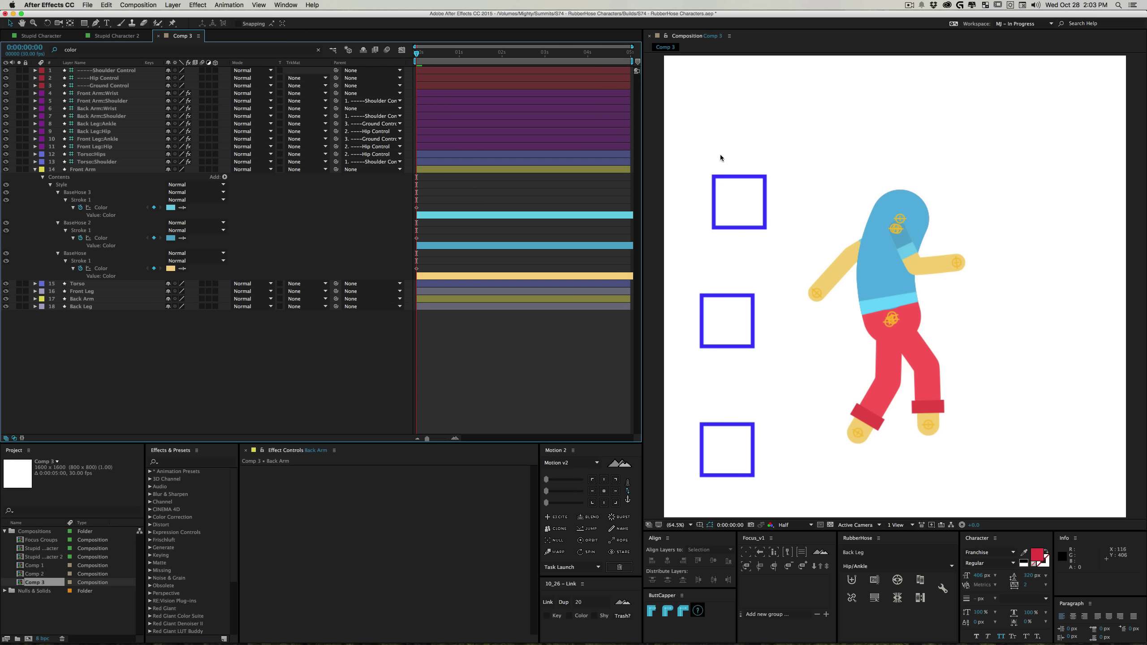
left_click(35, 169)
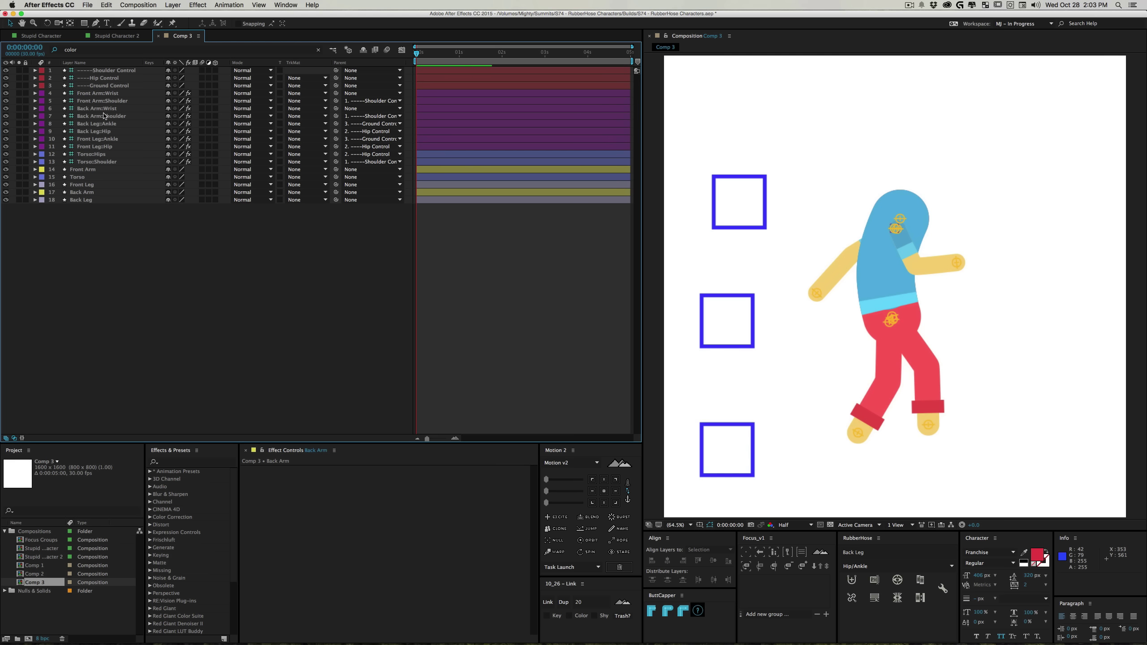
Nudge the Back Arm shoulder controller toward the character's back and save the project
left_click(104, 116)
key("shift+Left")
key("shift+Left")
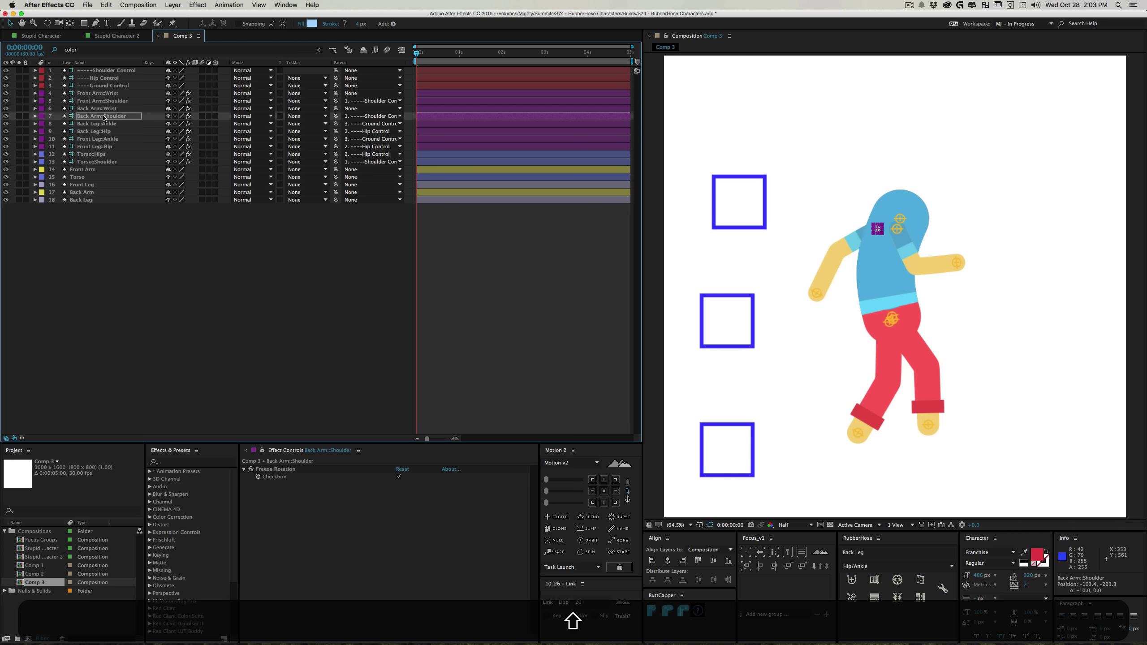
left_click(202, 307)
key("super+s")
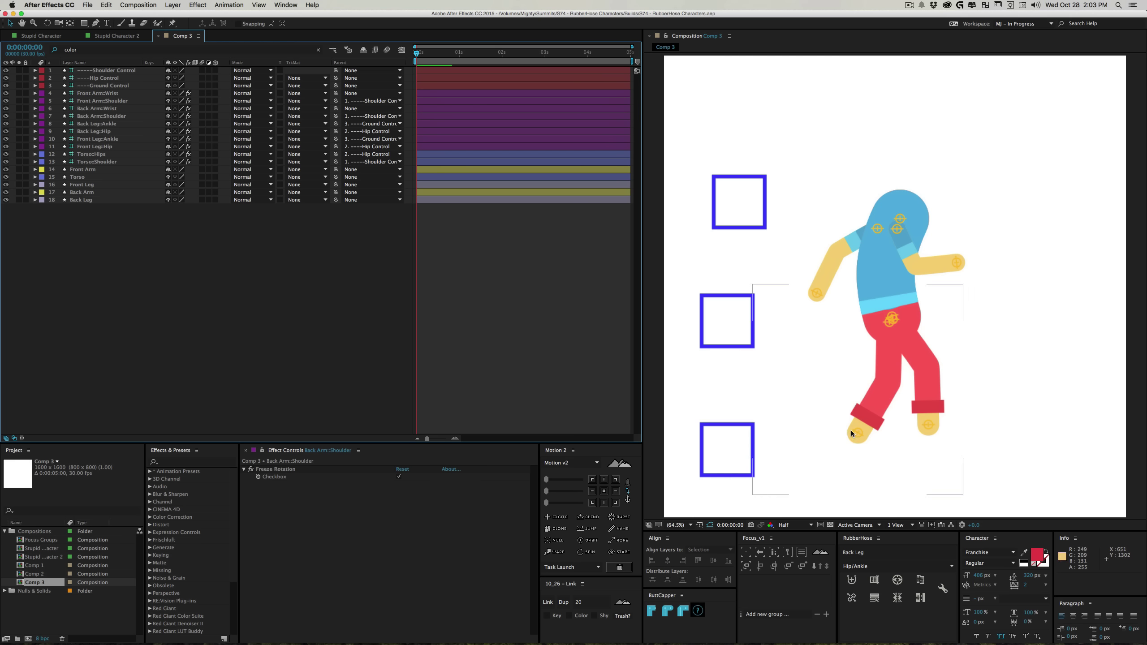
Draw a closed shoe outline with a rounded toe around the foot of the rear leg using the Pen tool
key("g")
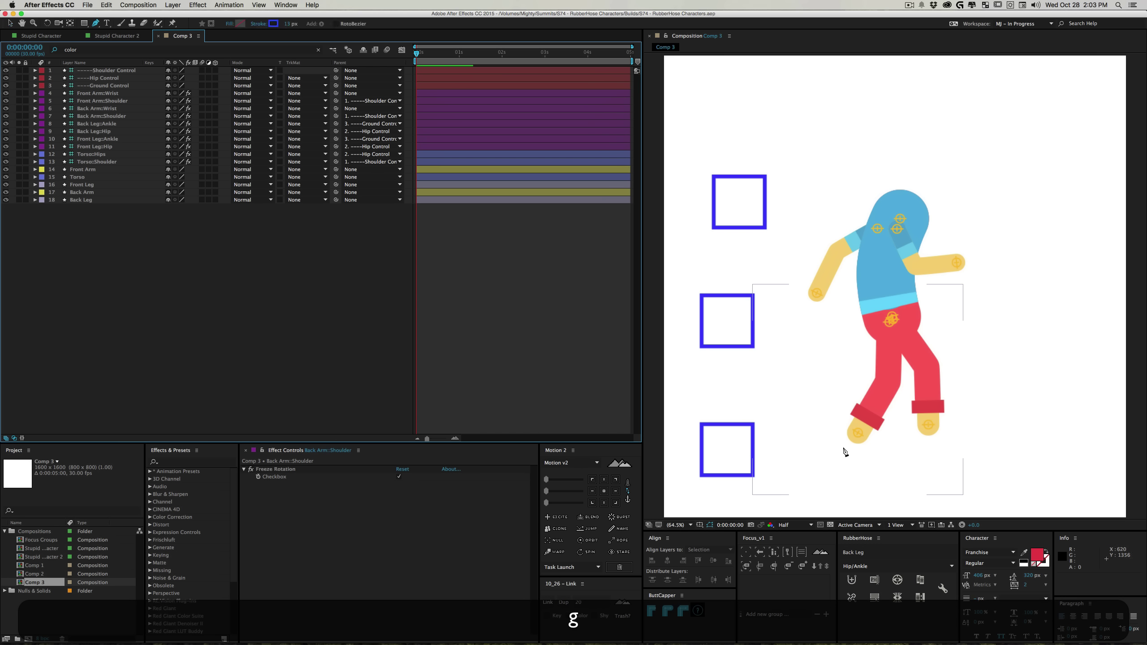
left_click(847, 449)
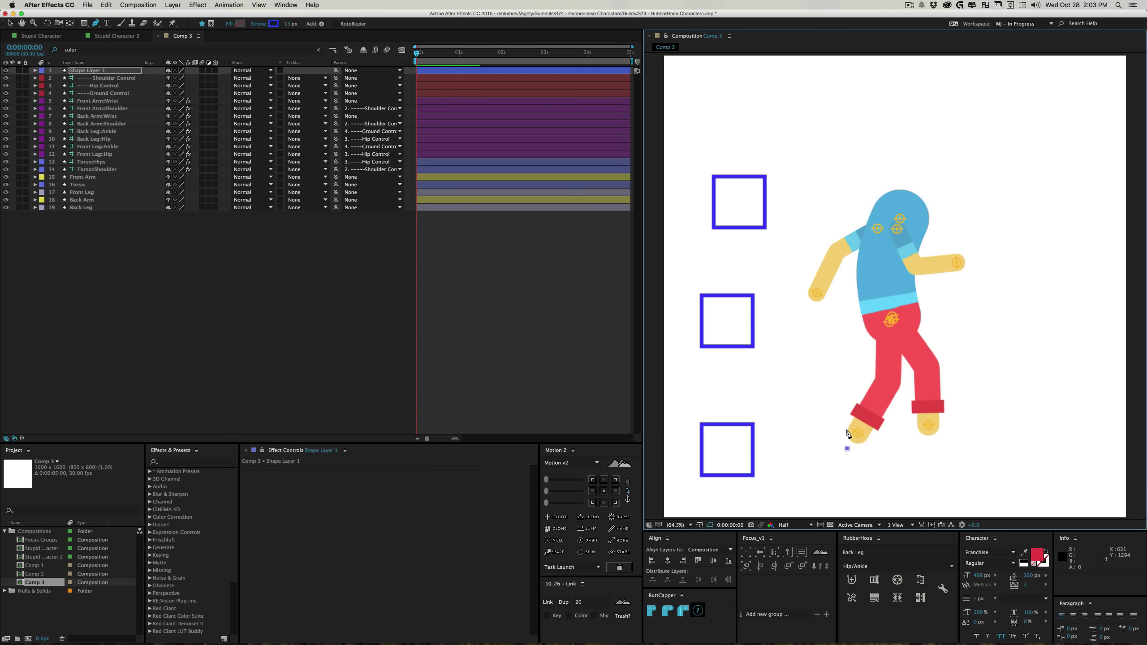
left_click(847, 431)
left_click(869, 438)
left_click_drag(901, 452, 856, 459)
left_click(847, 453)
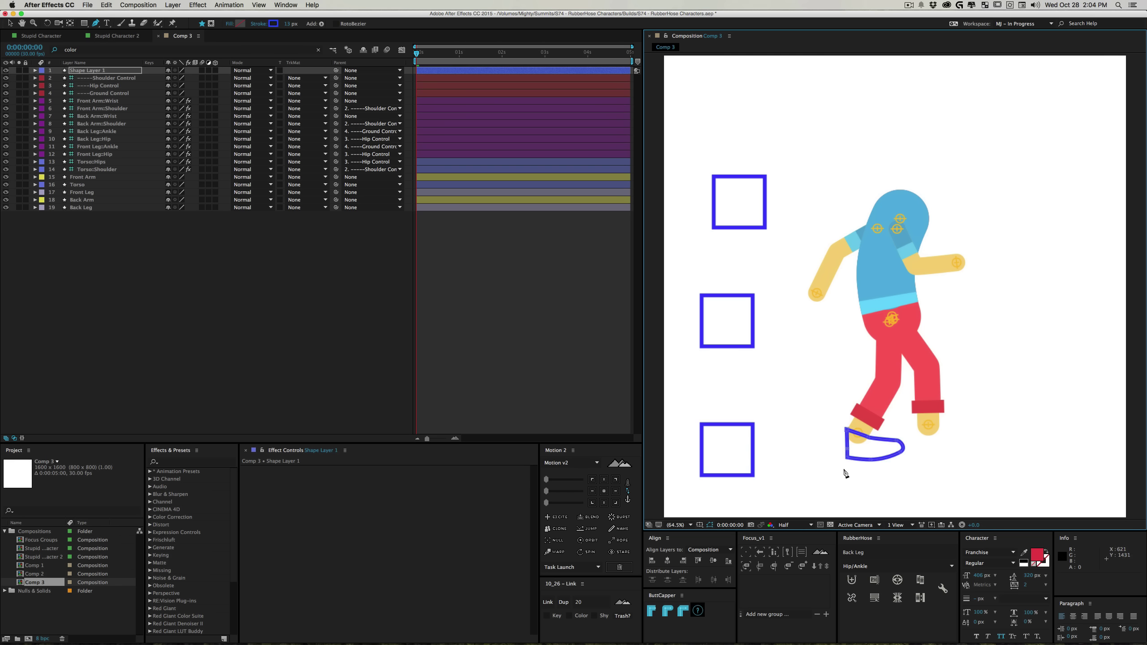
Set the shoe shape's stroke to none
key("alt")
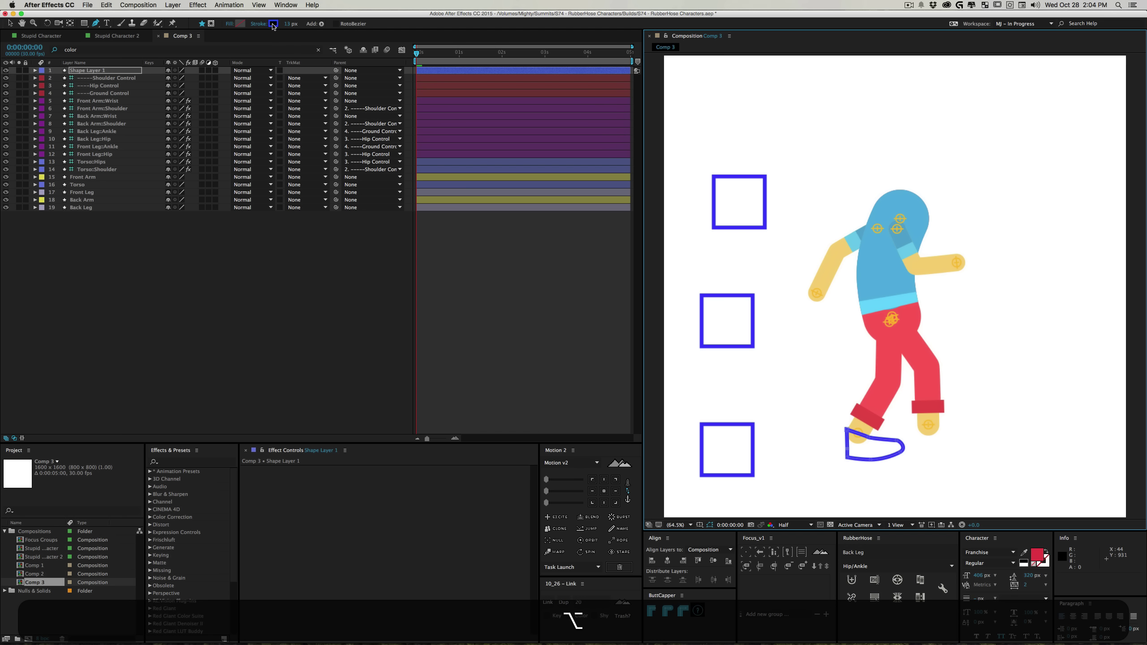
left_click(273, 24, "alt")
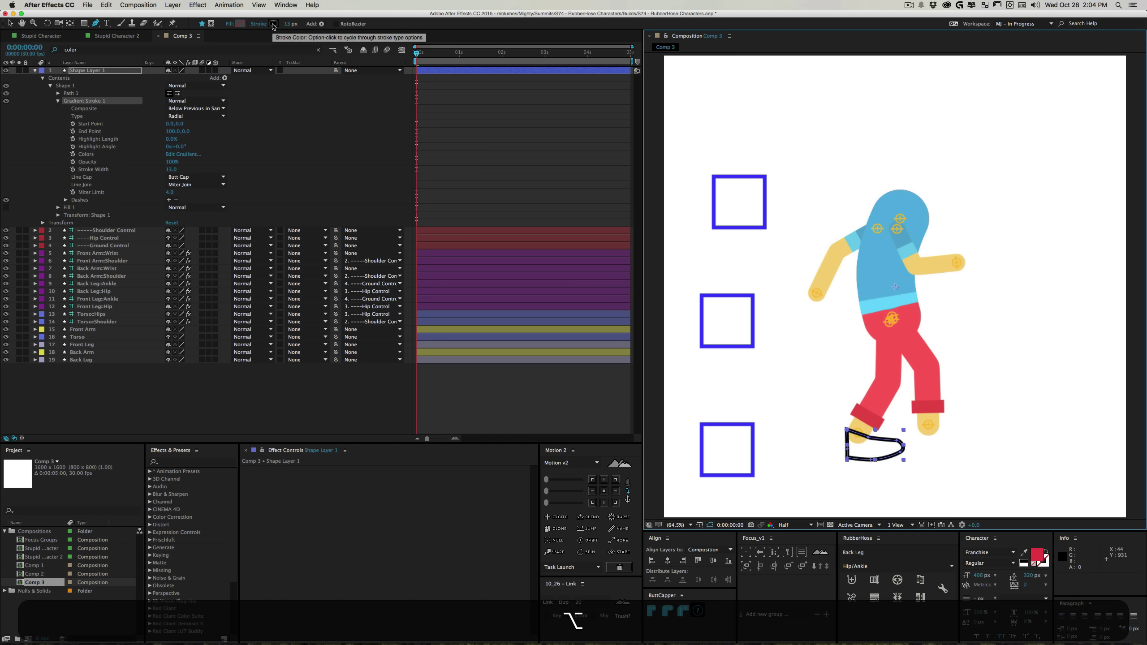
left_click(273, 23, "alt")
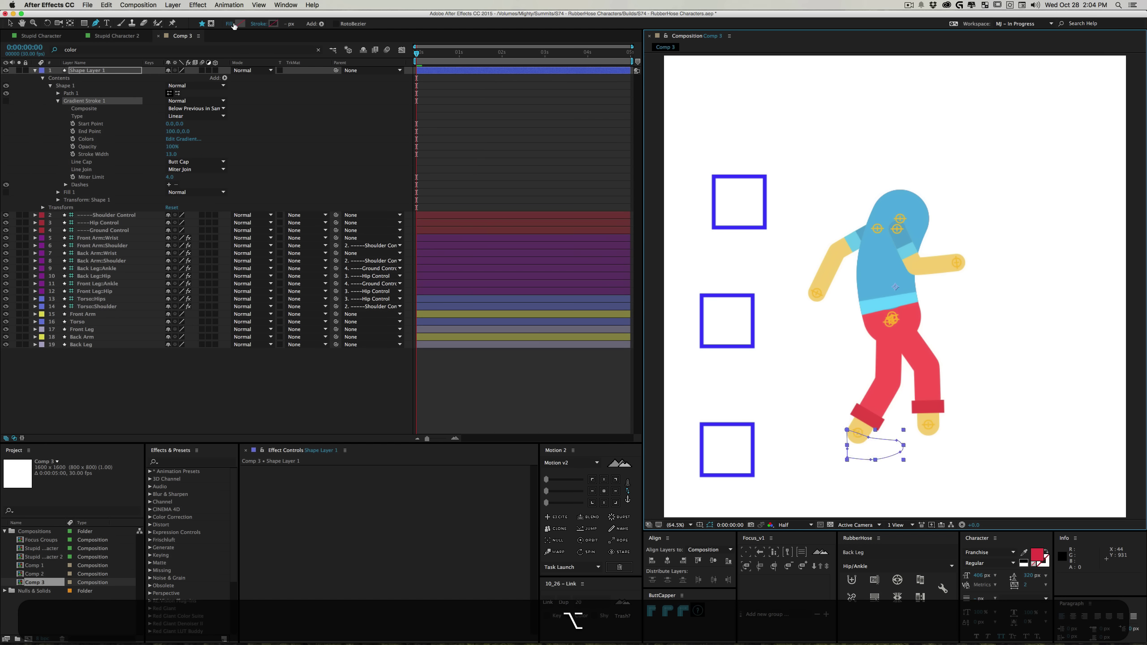
Try the golden yellow fill EDC751 on the shoe shape
left_click(240, 23)
left_click(421, 388)
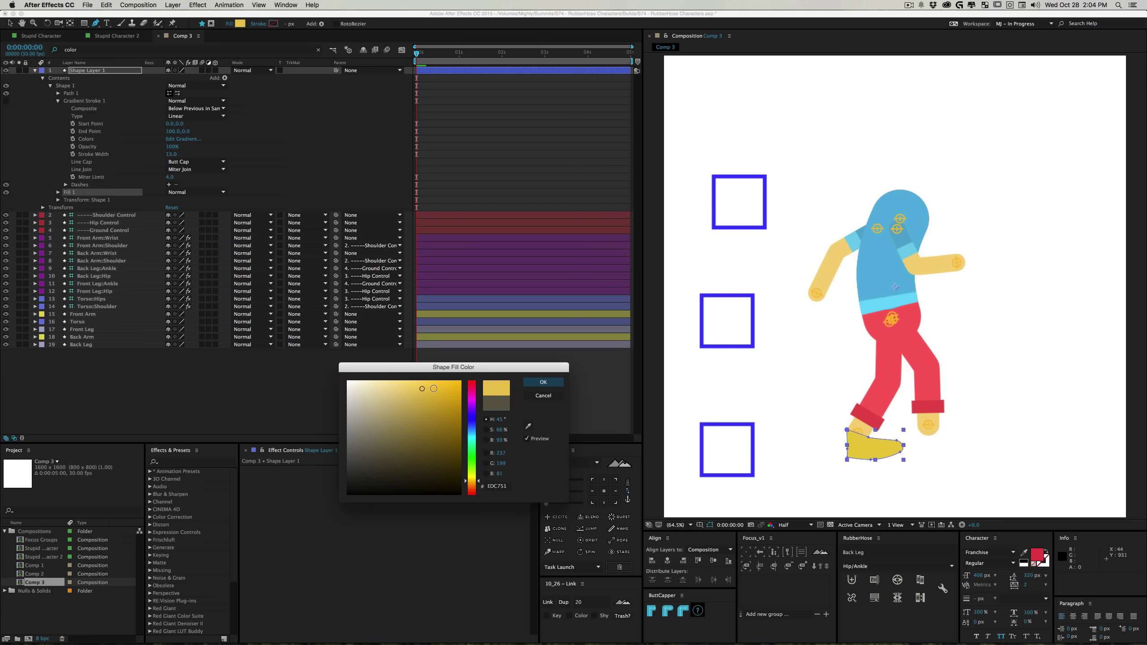
key("Return")
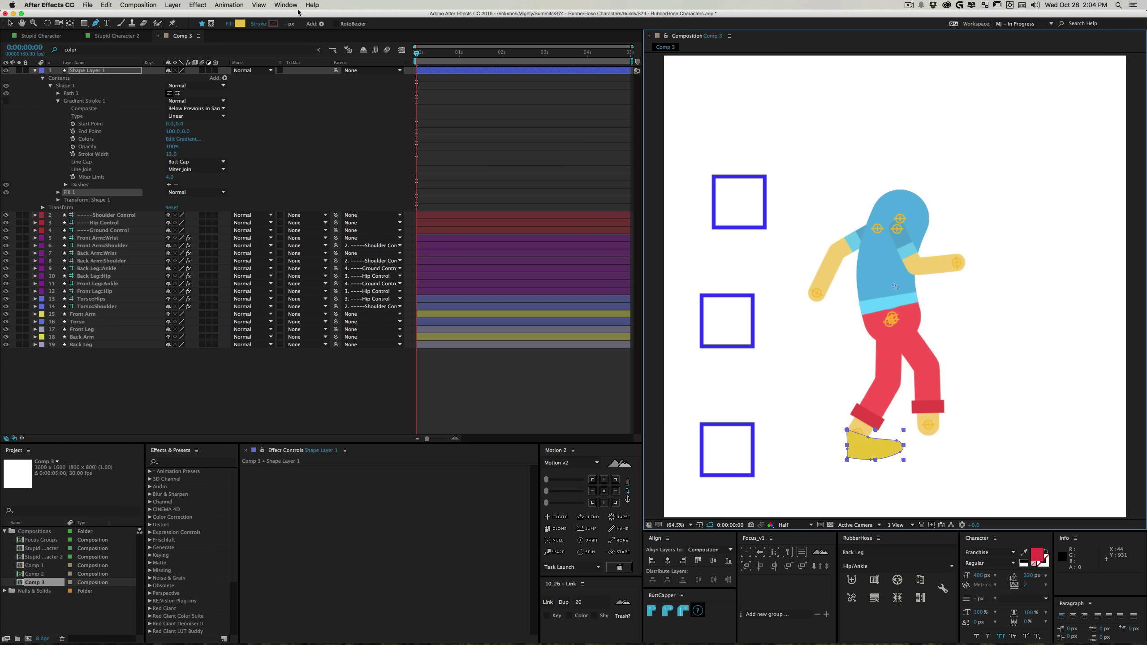
Set the shoe shape's fill color to bright magenta and deselect the layer
left_click(240, 24)
left_click_drag(471, 419, 471, 401)
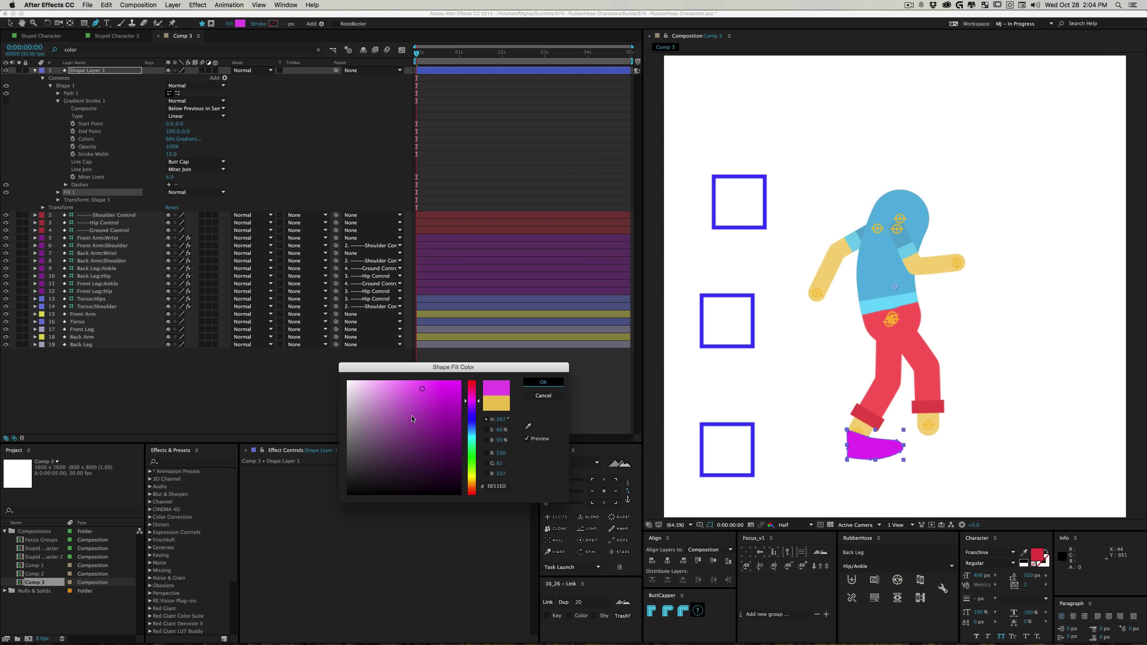
left_click(544, 382)
left_click(819, 460)
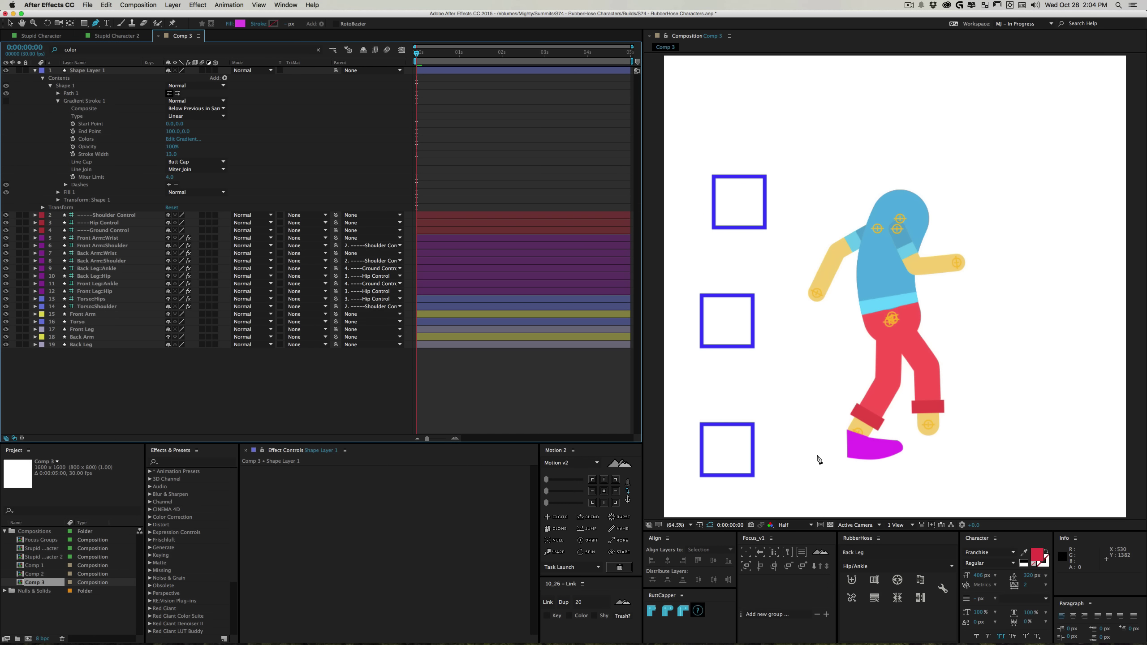
Set the shoe layer's anchor point to the shape's top-left corner with Motion 2
key("z")
left_click(884, 437)
key("v")
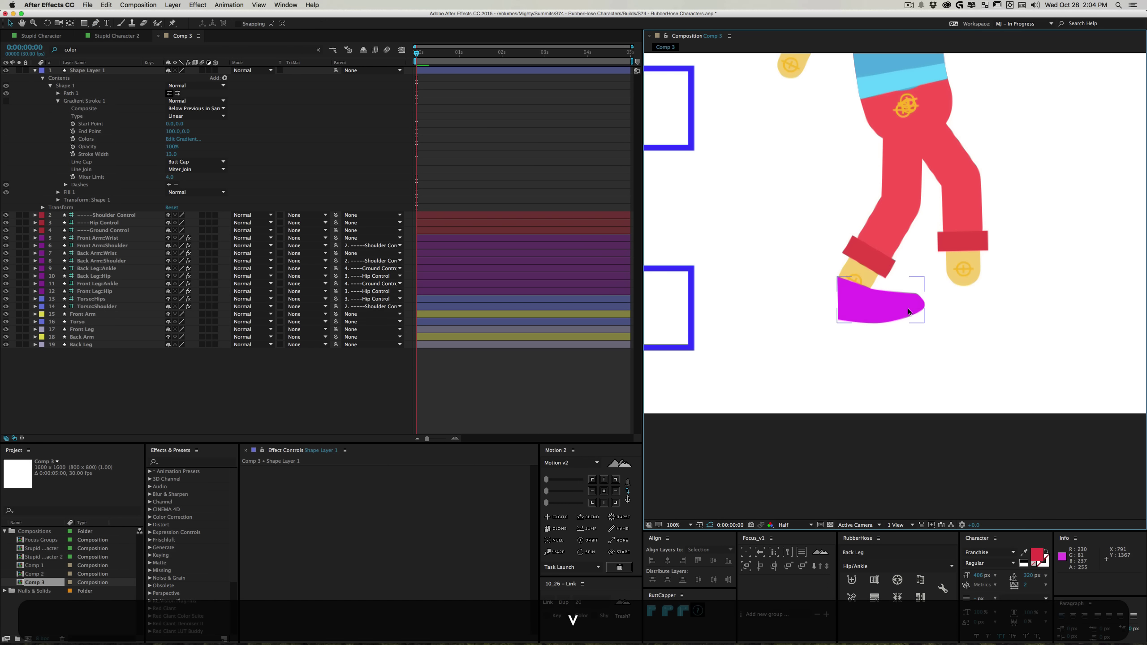
left_click(862, 297)
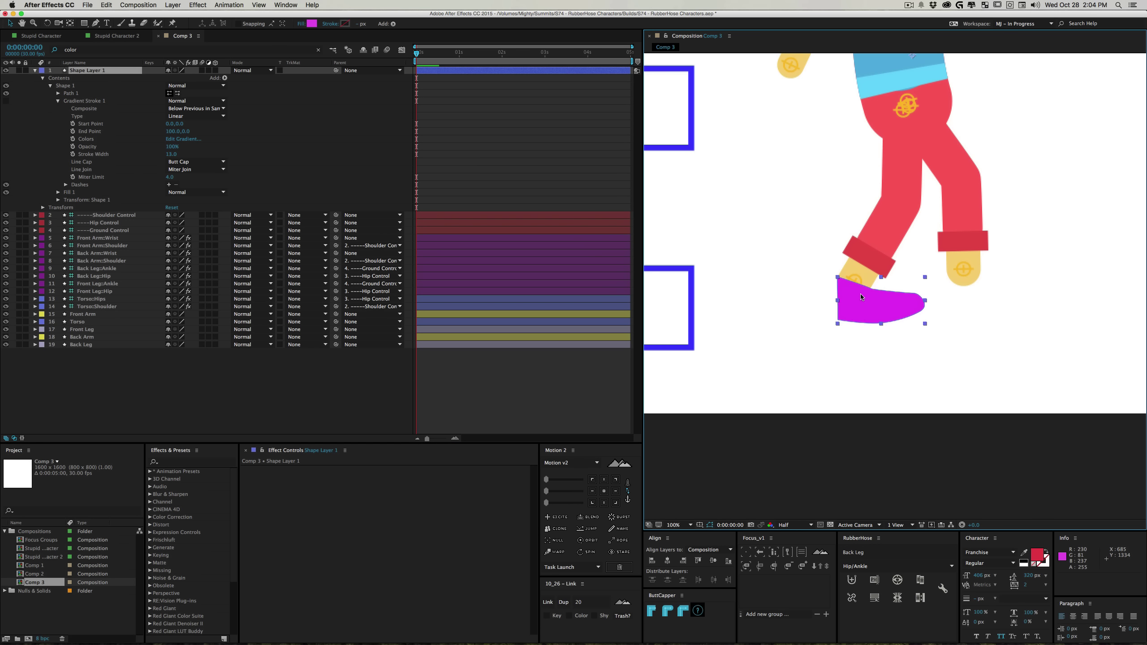
key("y")
left_click(591, 480)
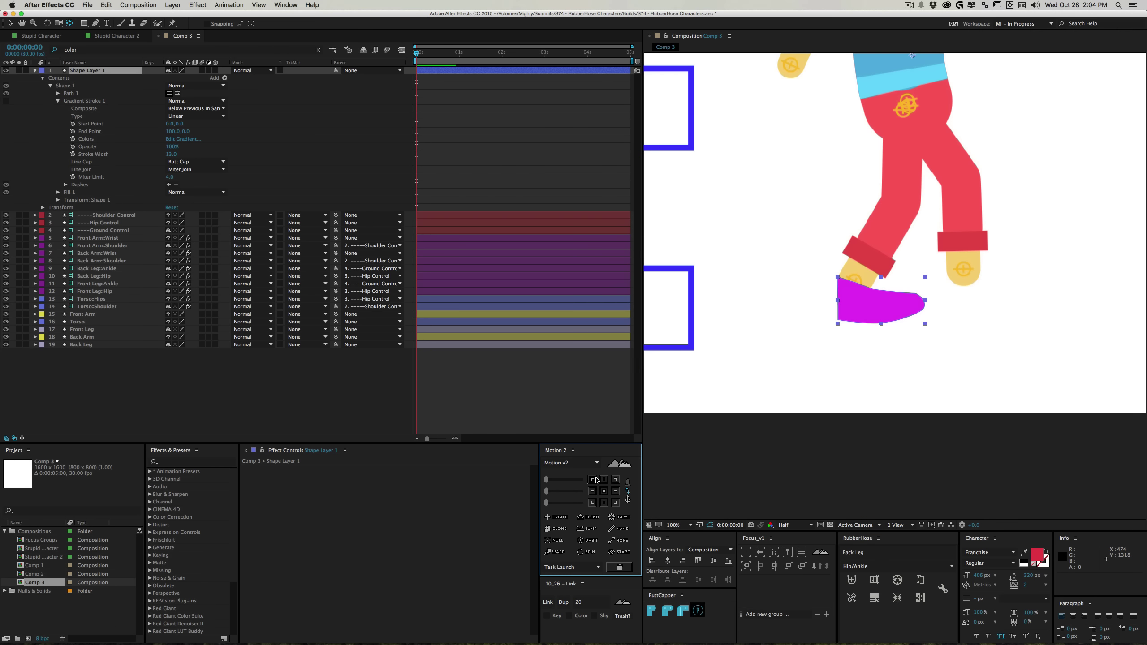
left_click(351, 432)
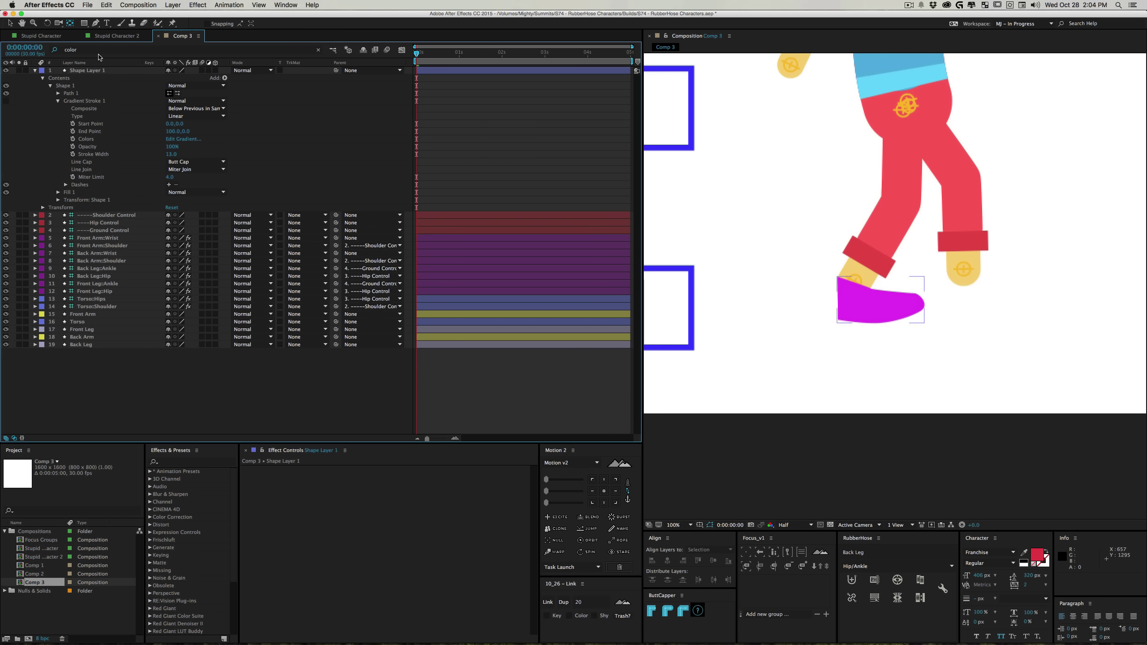
Rename the shoe's shape layer as Front Shoe
left_click(90, 72)
key("Return")
type("Front Shoe")
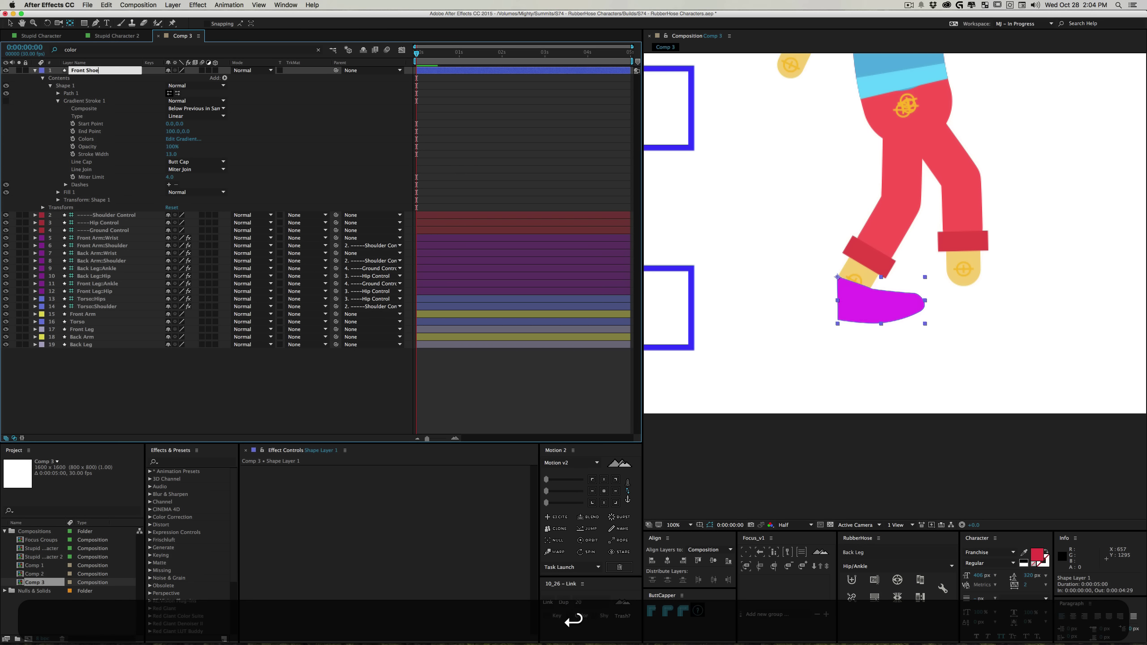
key("Return")
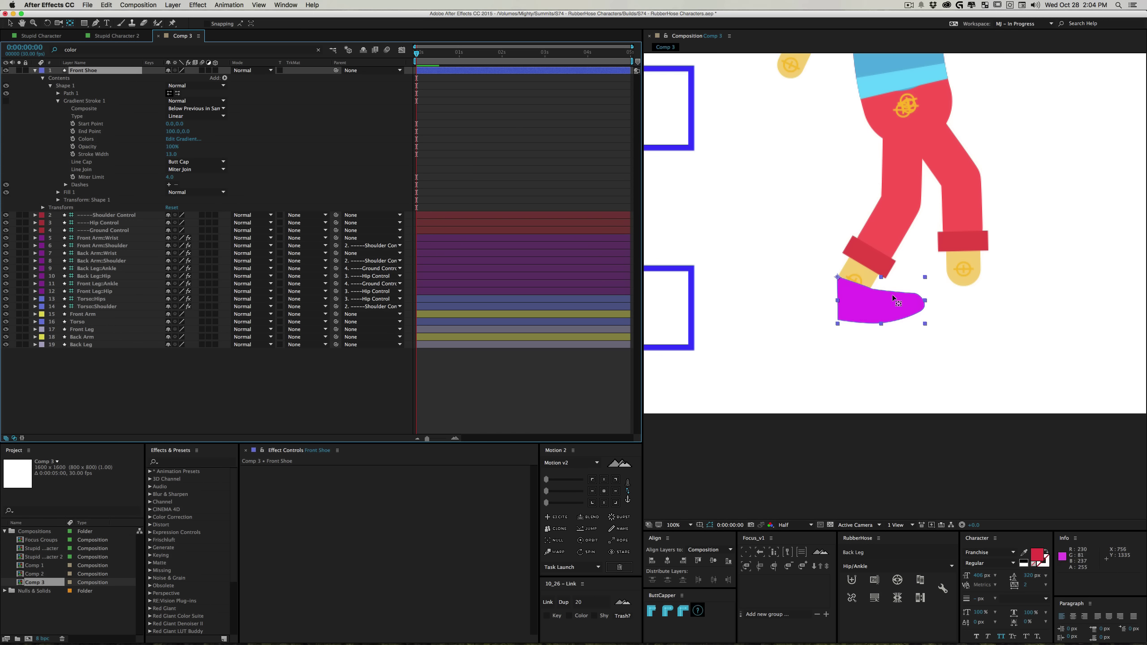
Move the Front Shoe layer down the stack to just above Front Arm and collapse its properties
key("v")
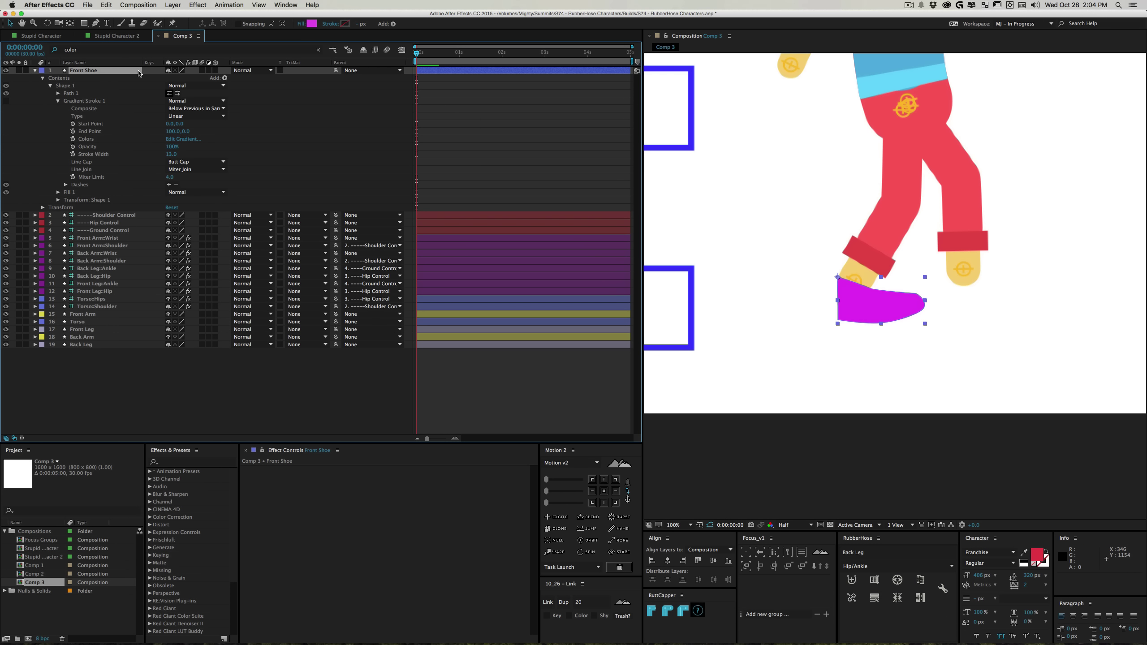
left_click_drag(139, 73, 100, 315)
left_click(35, 169)
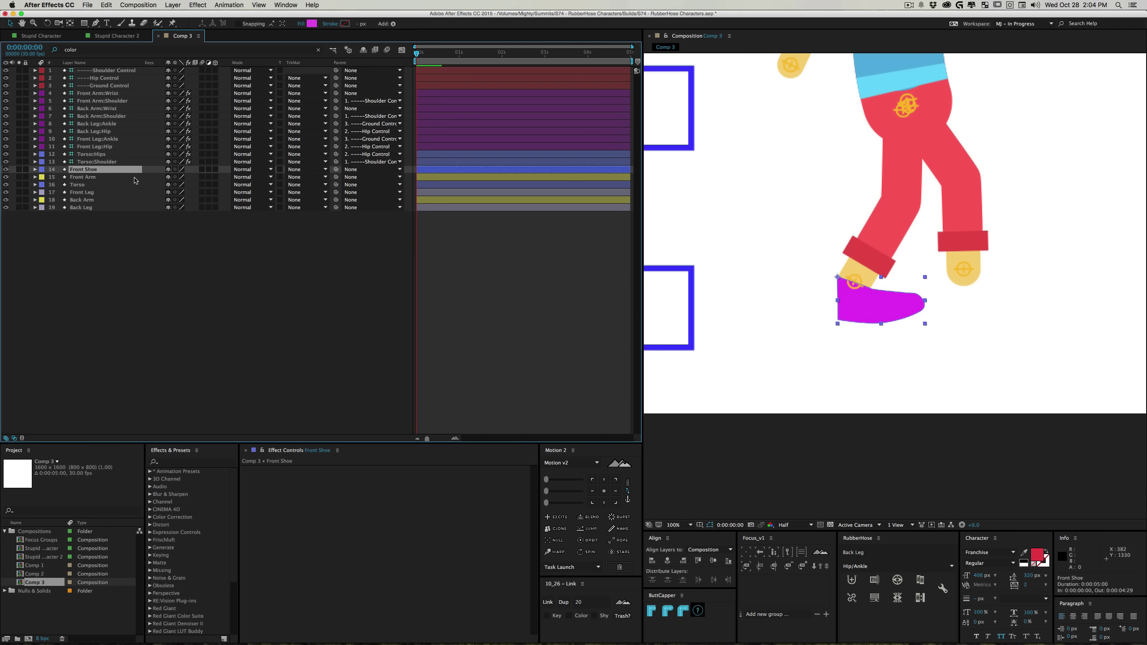
Parent the Front Shoe layer to Back Leg::Ankle and select that ankle controller in the composition
left_click_drag(336, 168, 100, 125)
left_click(216, 361)
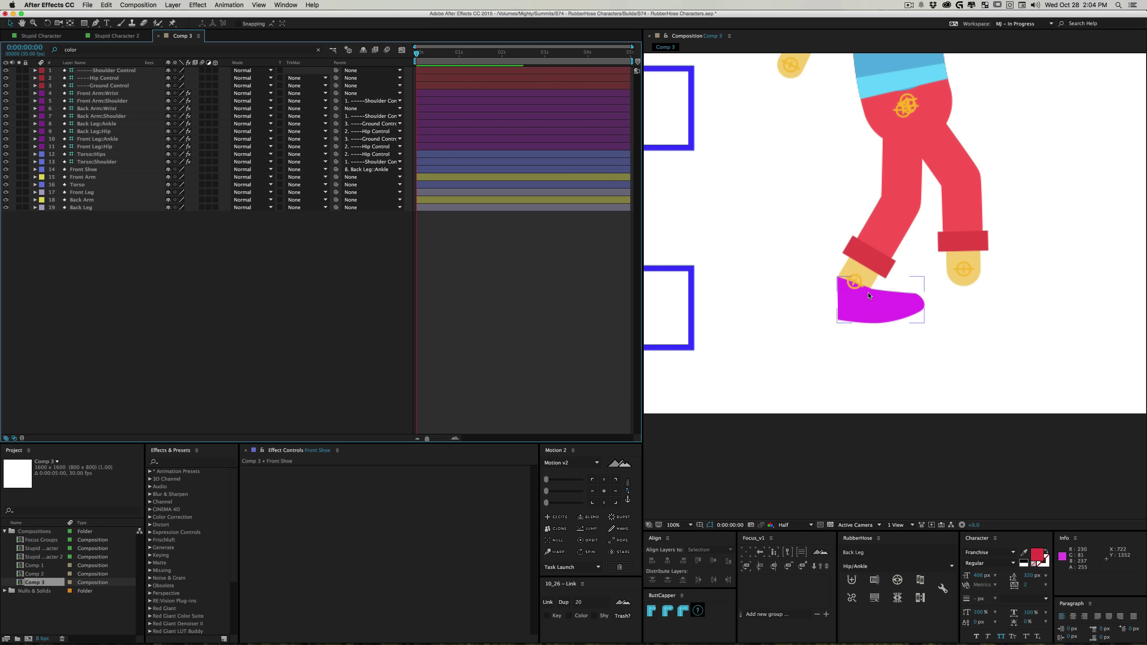
left_click(854, 282)
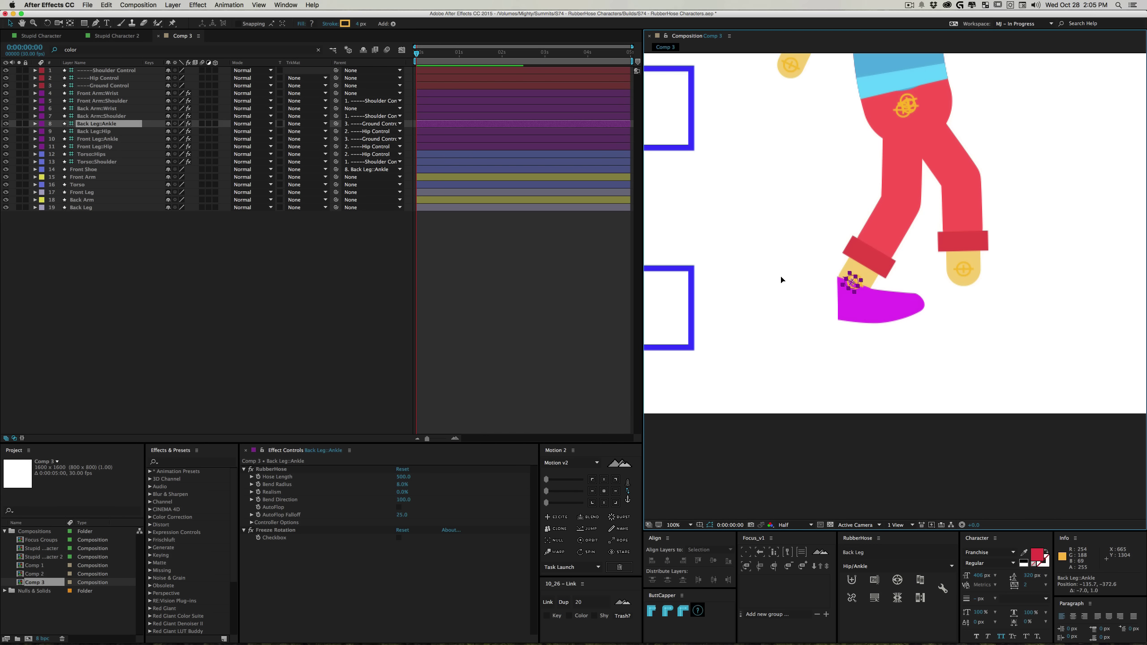
Move the Back Leg::Ankle controller around to test how the parented shoe follows, undoing the test moves
left_click_drag(781, 280, 783, 279)
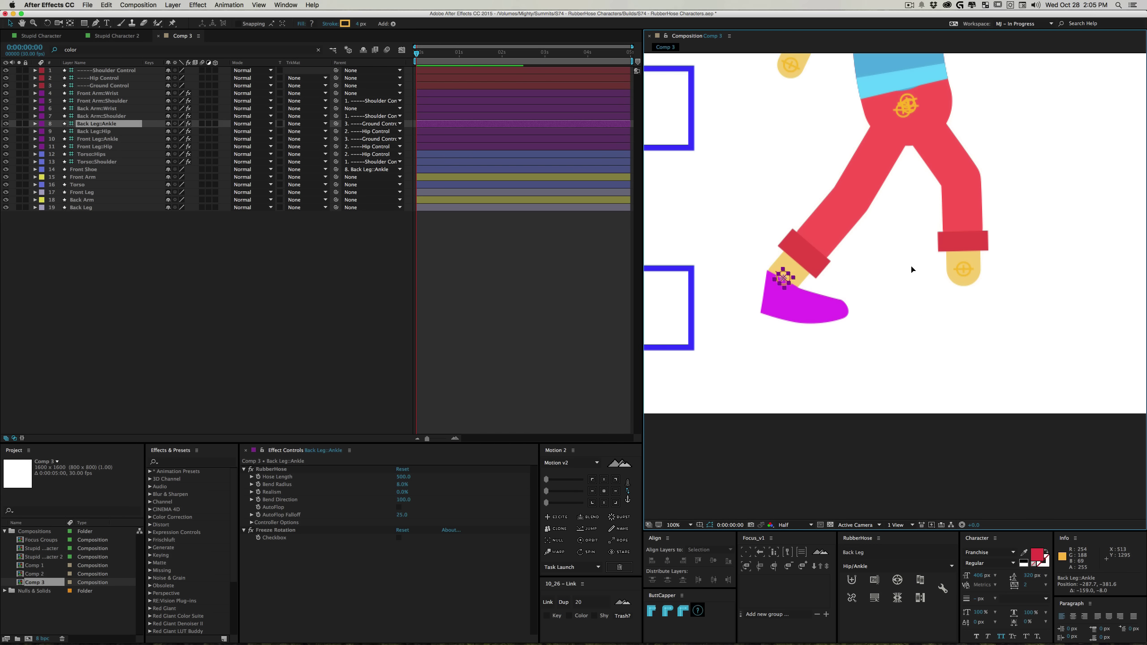
left_click_drag(912, 269, 1067, 168)
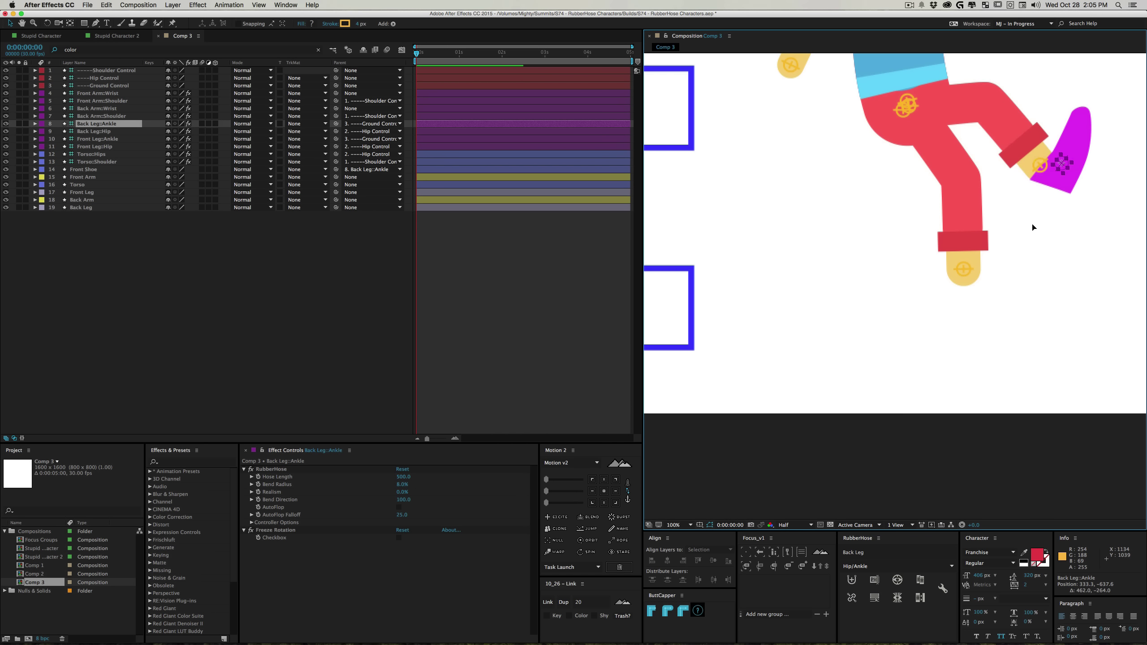
key("super+z")
left_click_drag(755, 249, 767, 245)
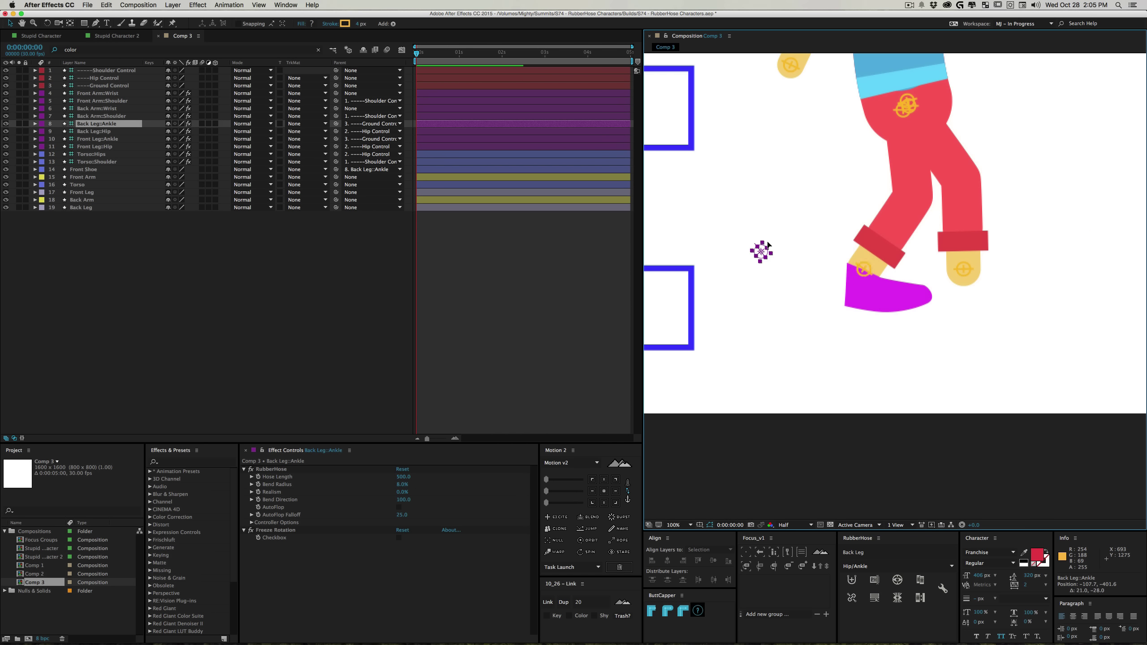
left_click(779, 311)
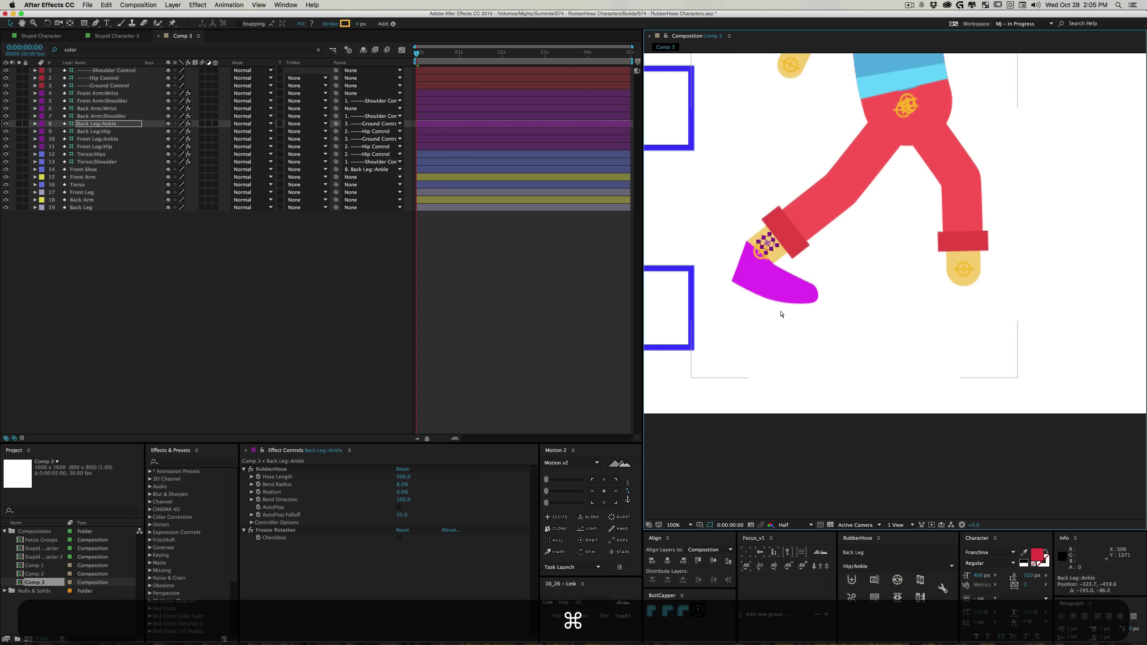
key("super+z")
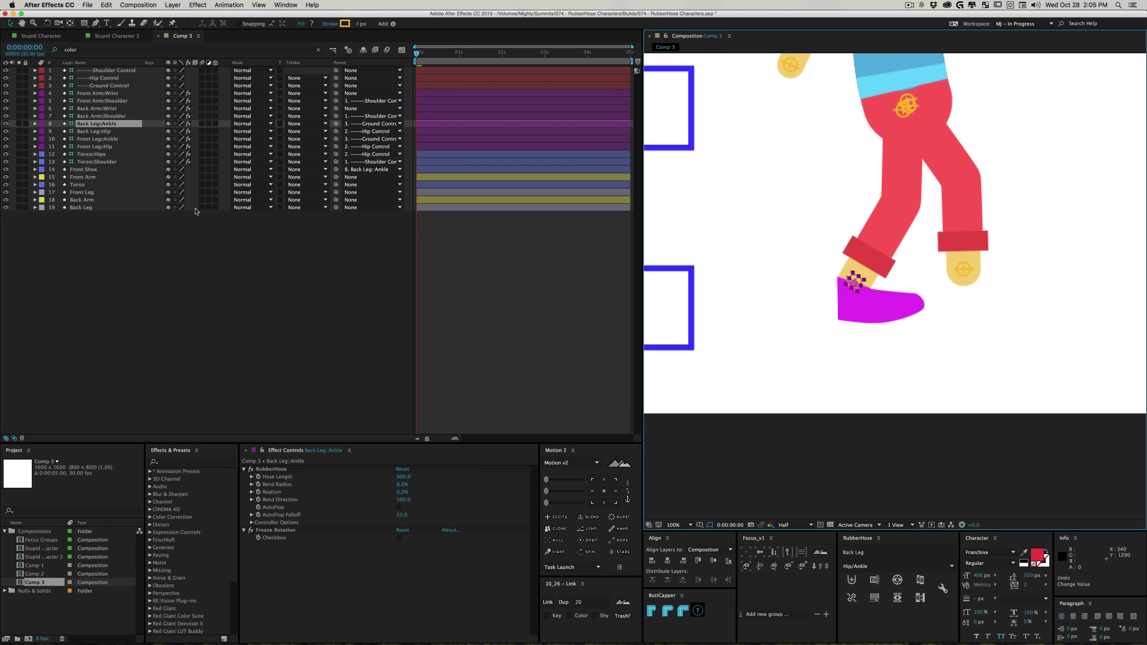
Undo the parenting of the Front Shoe layer to Back Leg::Ankle
key("super")
key("super+z")
key("super+z")
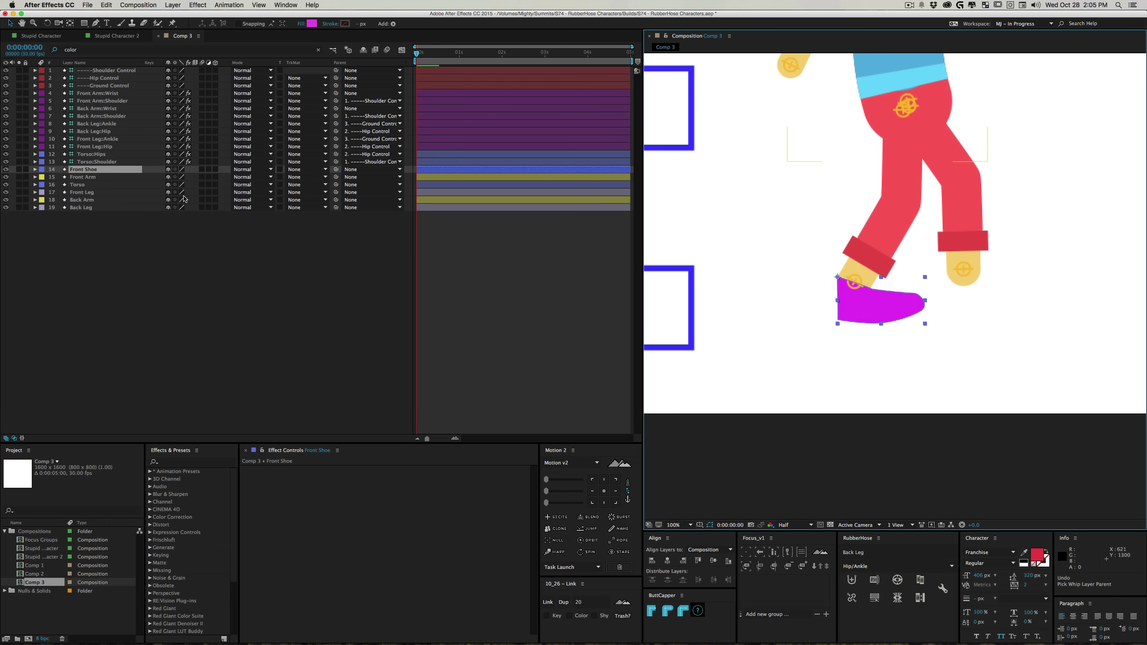
Reveal the Position properties of the Front Shoe and Back Leg::Ankle layers
key("p")
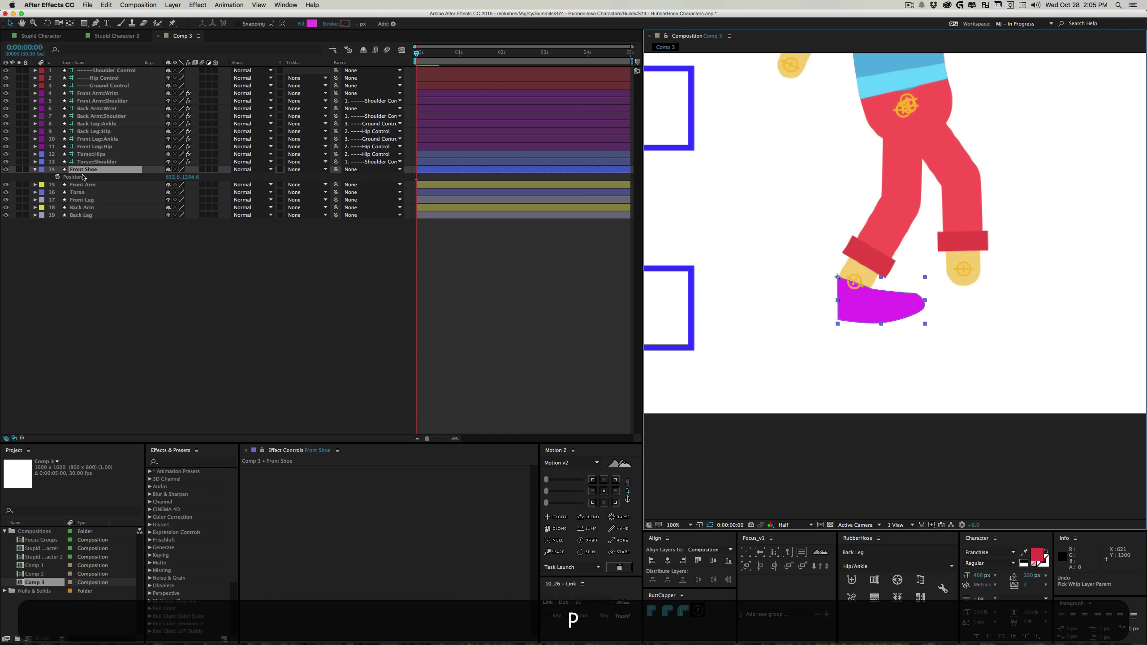
left_click(75, 178)
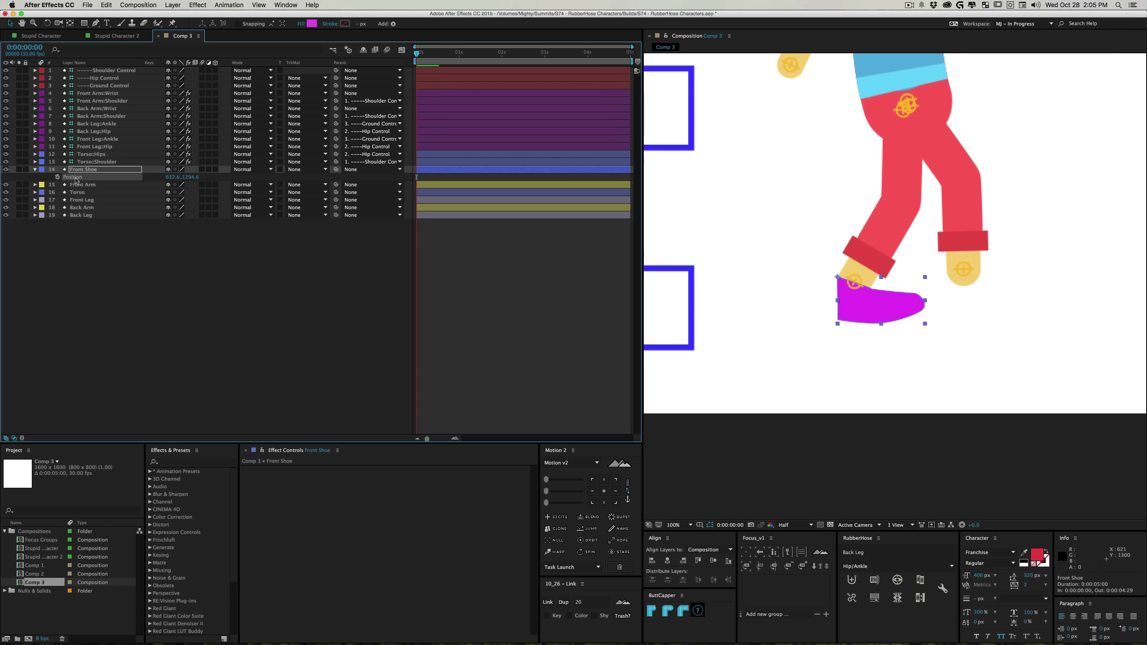
left_click(101, 109)
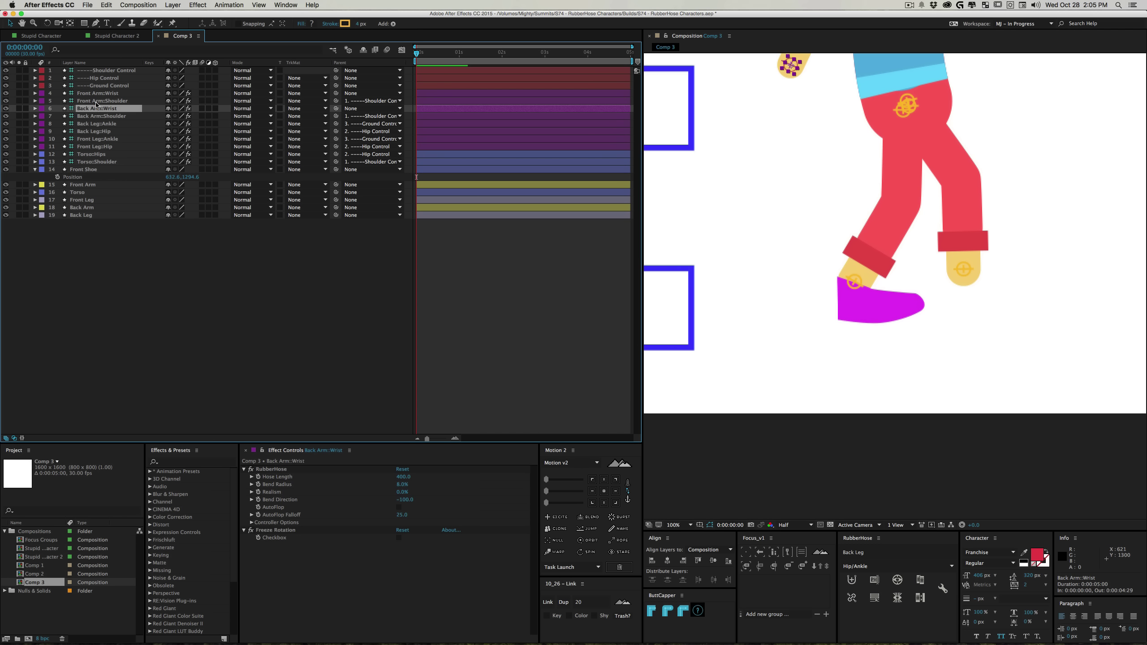
left_click(97, 125)
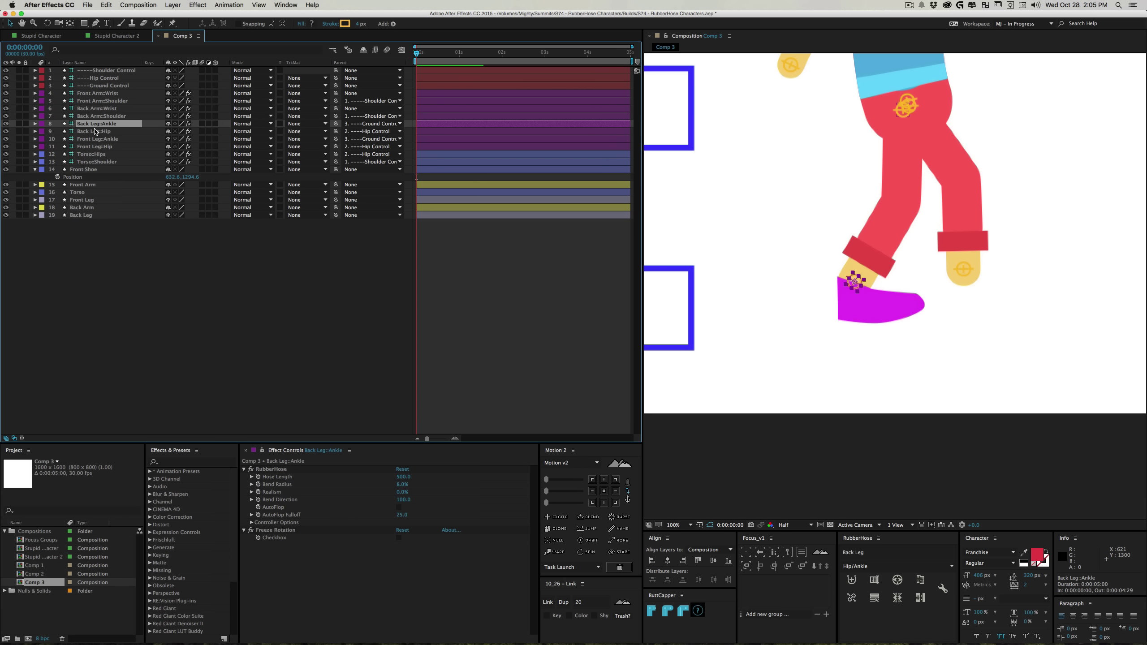
key("p")
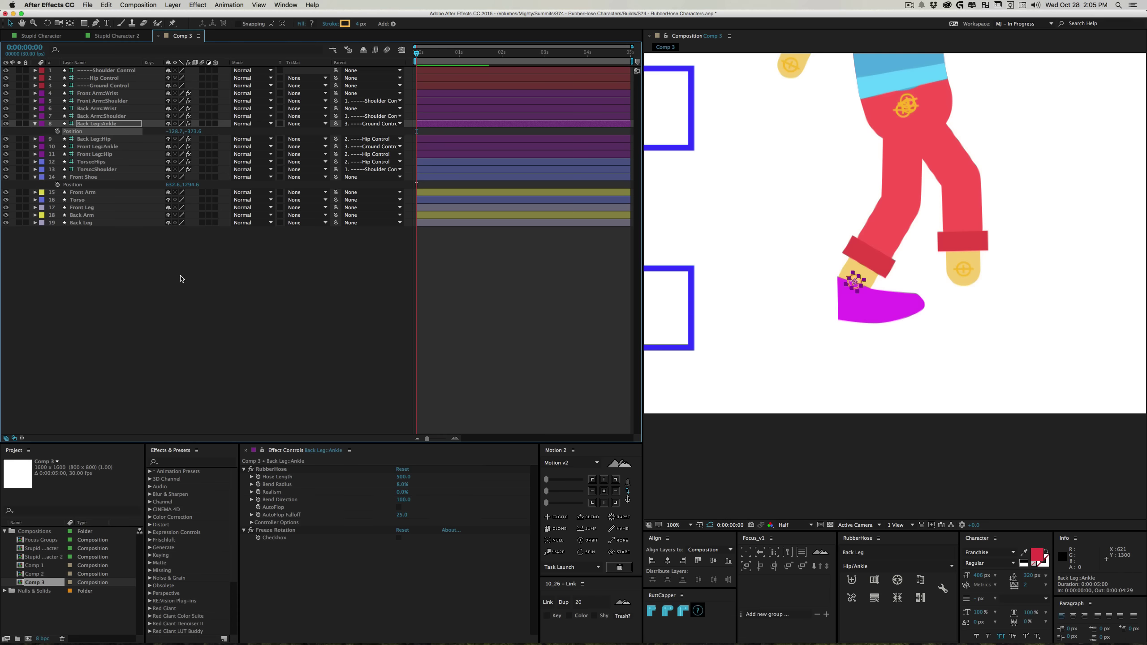
left_click(61, 185, "shift")
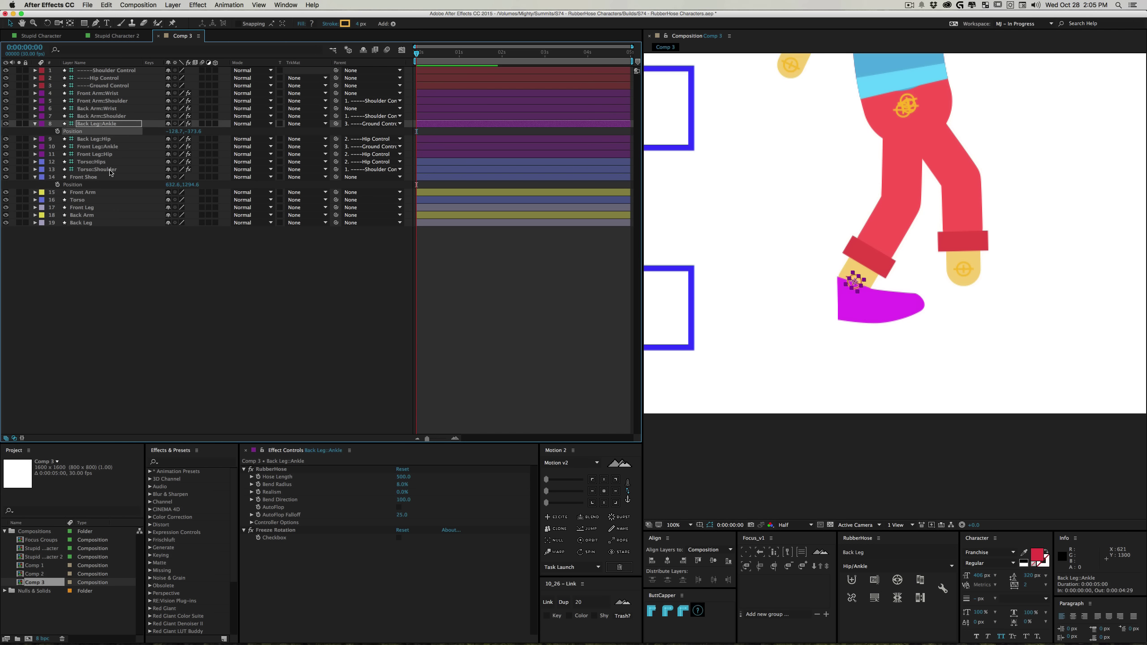
Add an expression to Front Shoe's Position with the first line value1 = thisComp.layer("Back Leg::Ankle"); linking the ankle controller layer
left_click(58, 184, "alt")
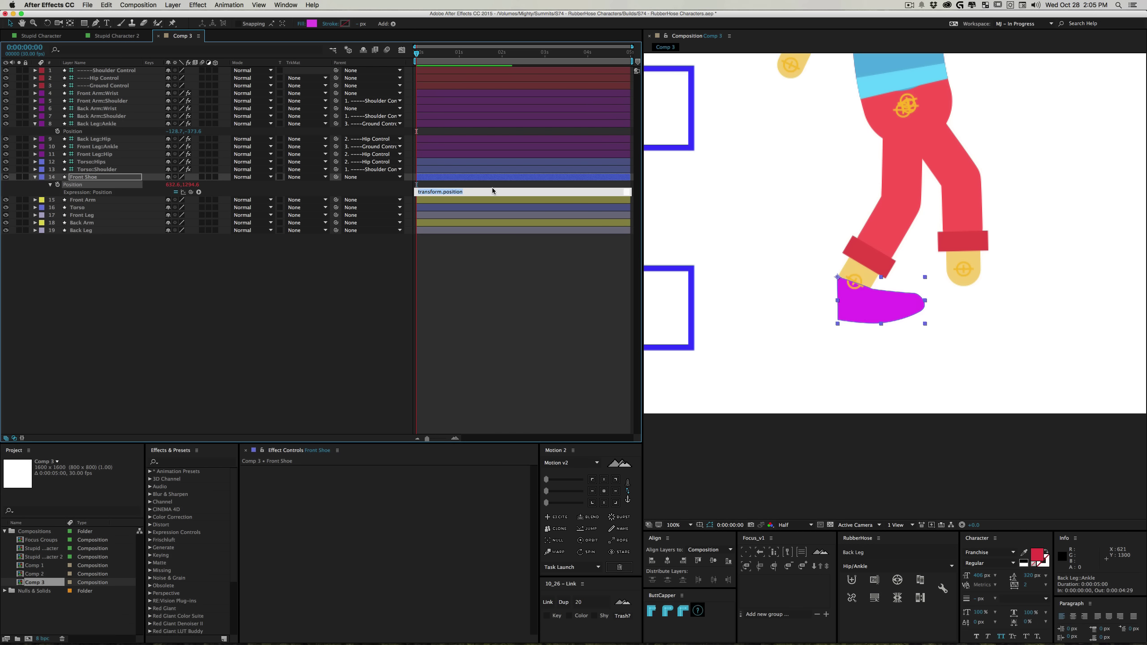
type("value1 ")
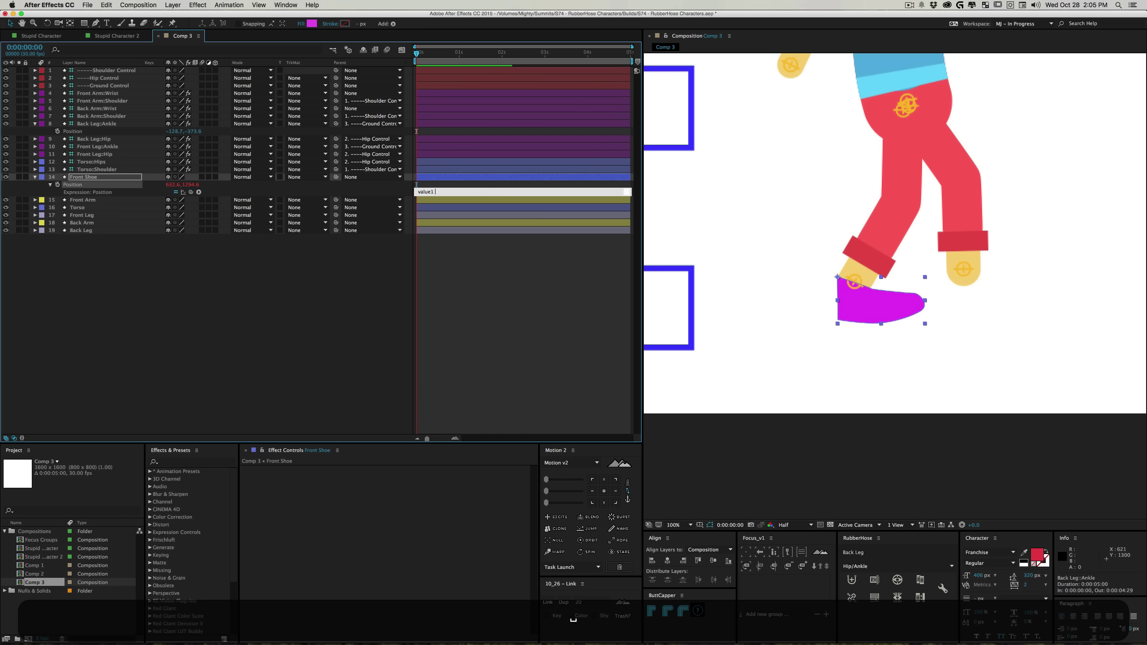
type("-")
key("BackSpace")
type("=")
key("KP_Enter")
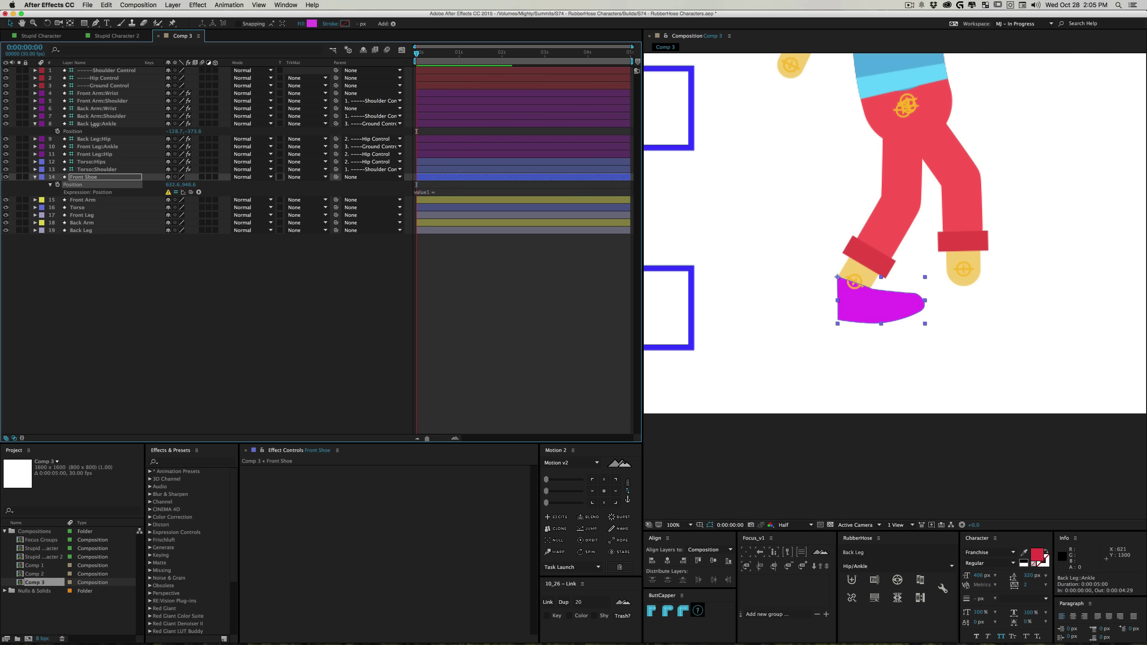
key("super+z")
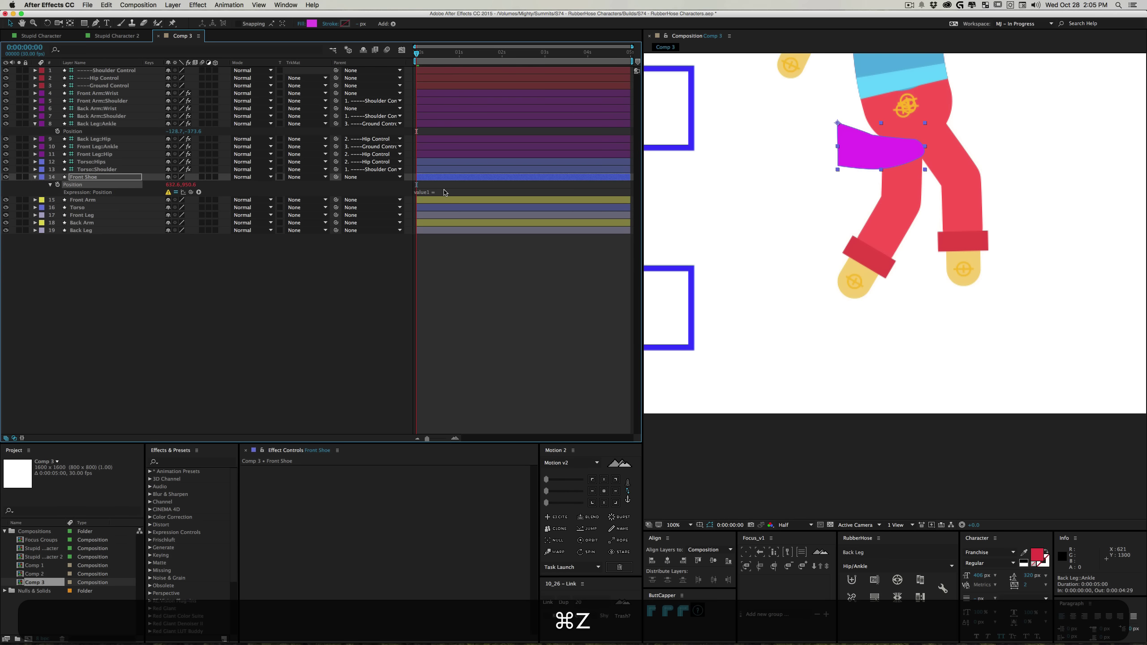
key("super+z")
left_click(446, 192)
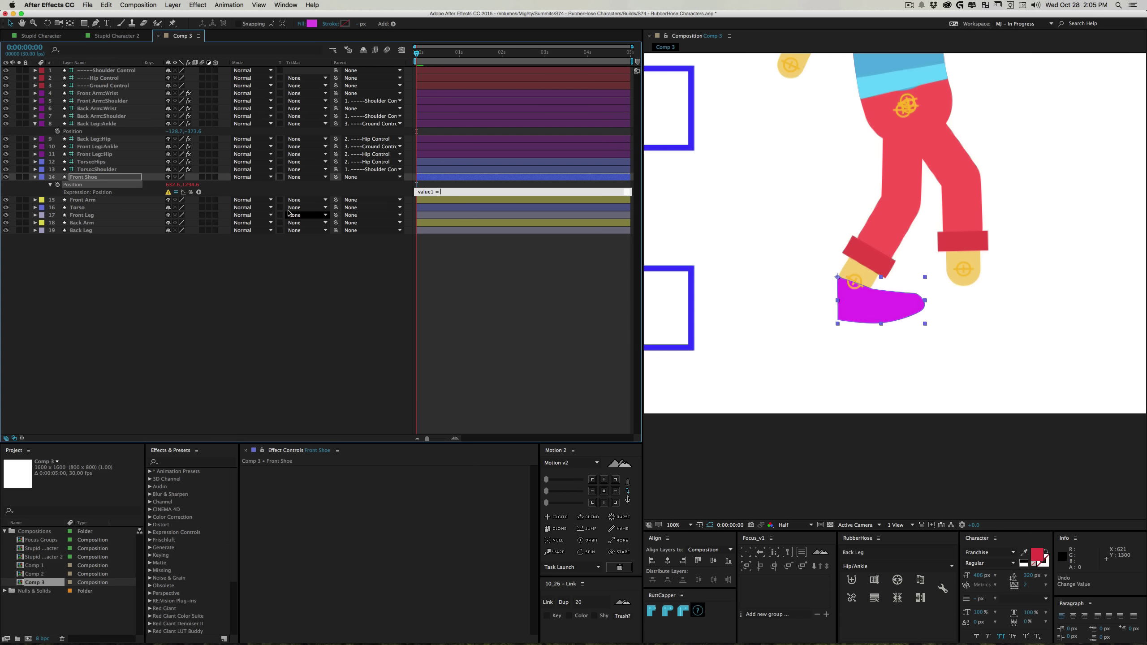
left_click_drag(195, 191, 95, 123)
type(";")
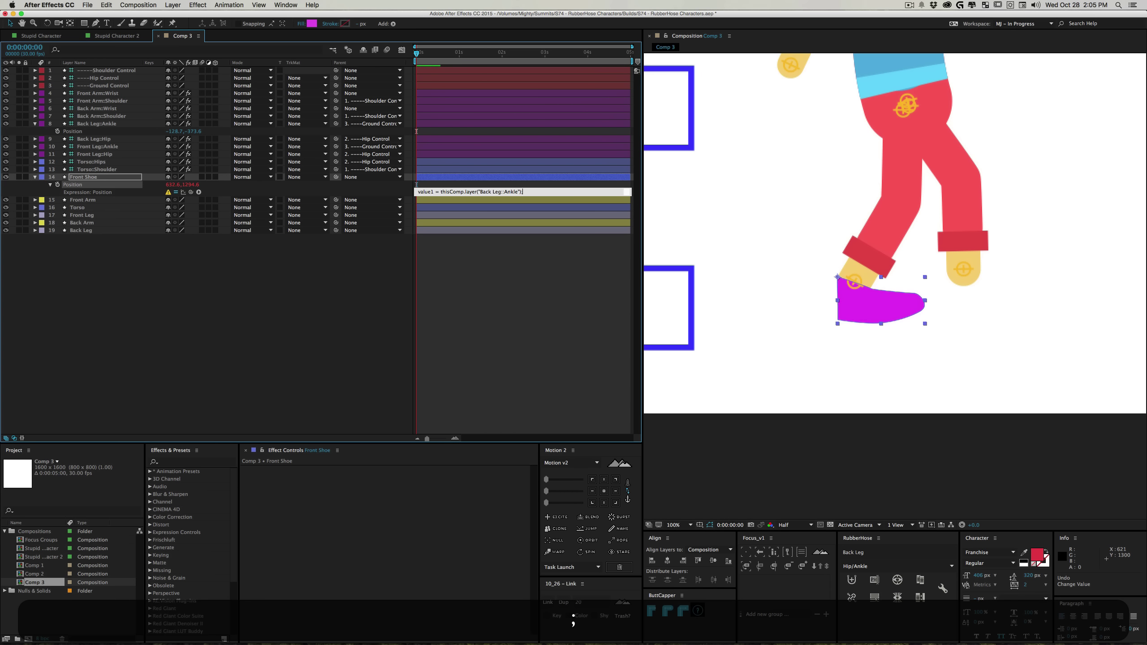
Add the second expression line value1.toWorld(value1.anchorPoint) to Front Shoe's Position and apply the expression
key("Return")
type("va")
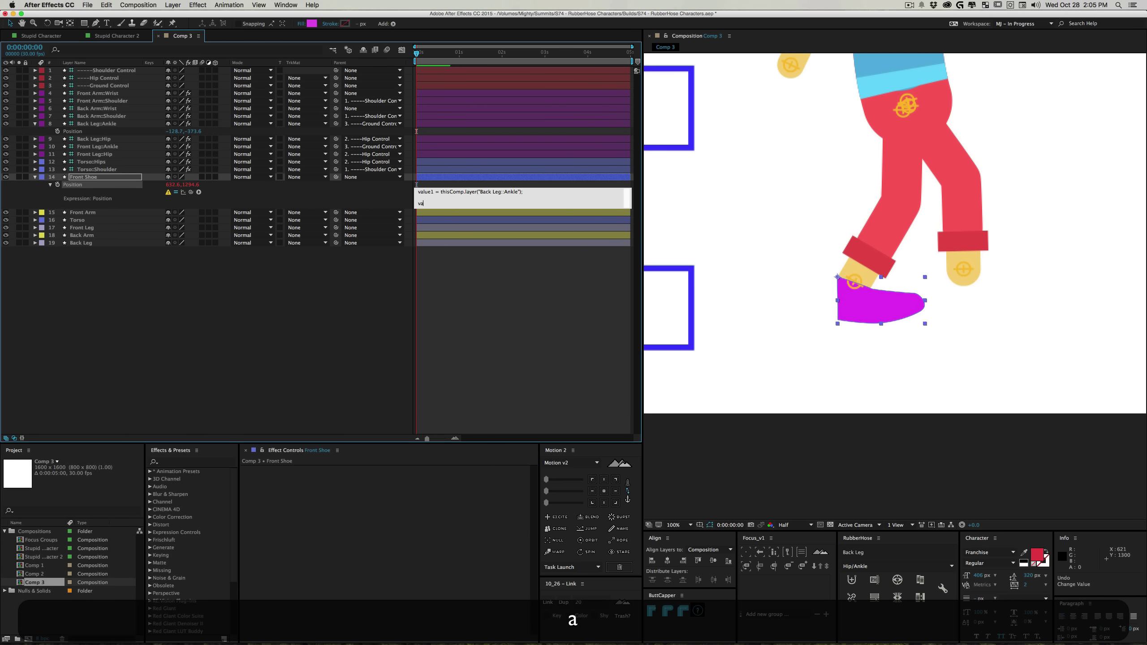
type("lue1.toWorld()")
key("Left")
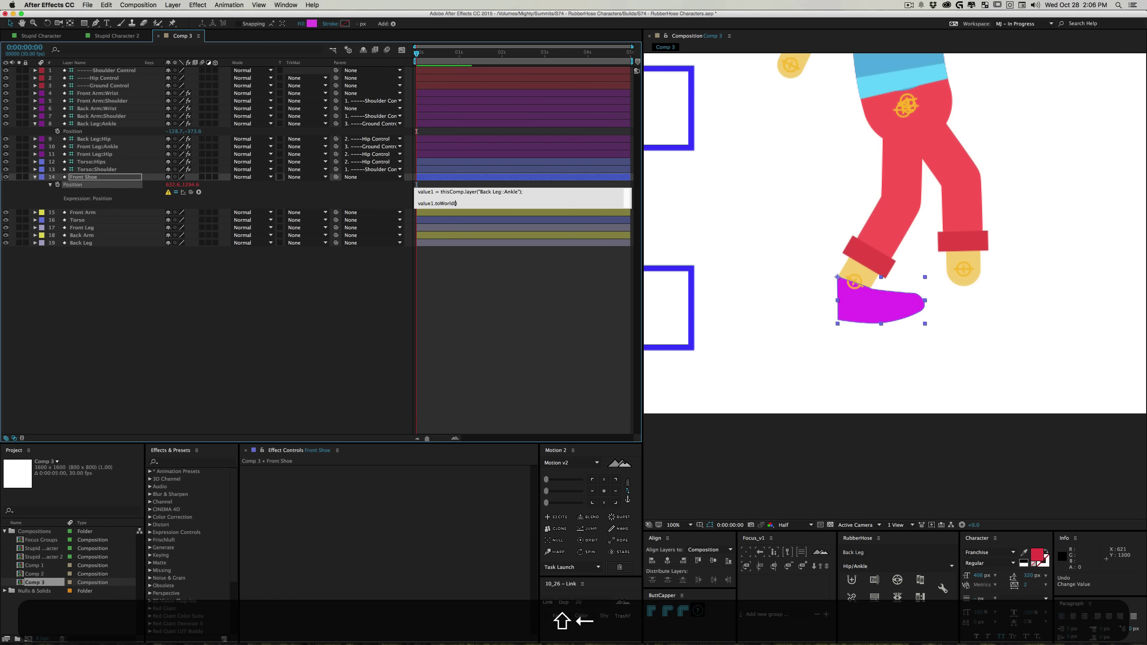
type("value")
type("1")
type(".")
type("toAnd")
type("anchorPoin")
type("t")
left_click(338, 326)
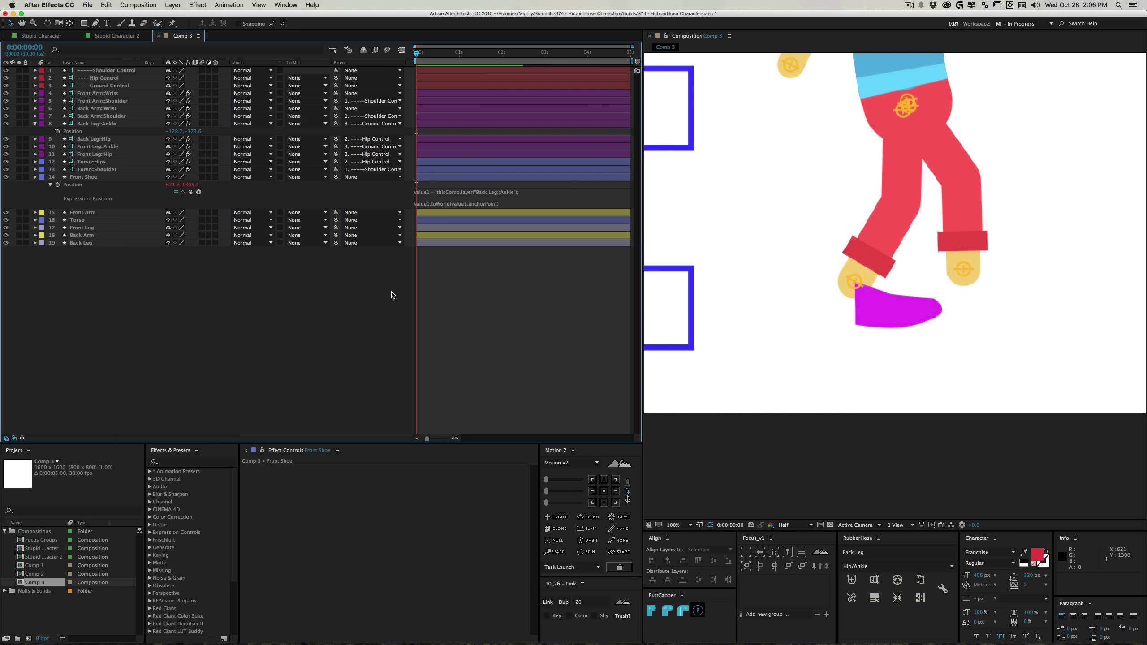
Examine the value1, toWorld and anchorPoint parts of Front Shoe's Position expression against the ankle controller and shoe in the composition
left_click(450, 193)
left_click(430, 195)
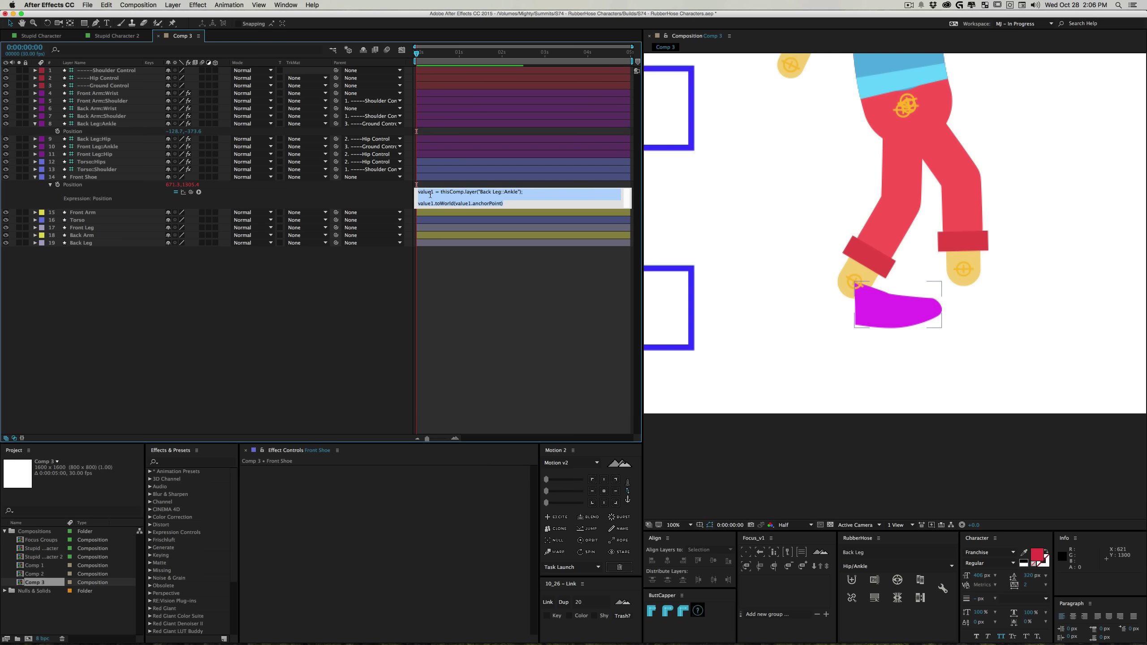
double_click(427, 193)
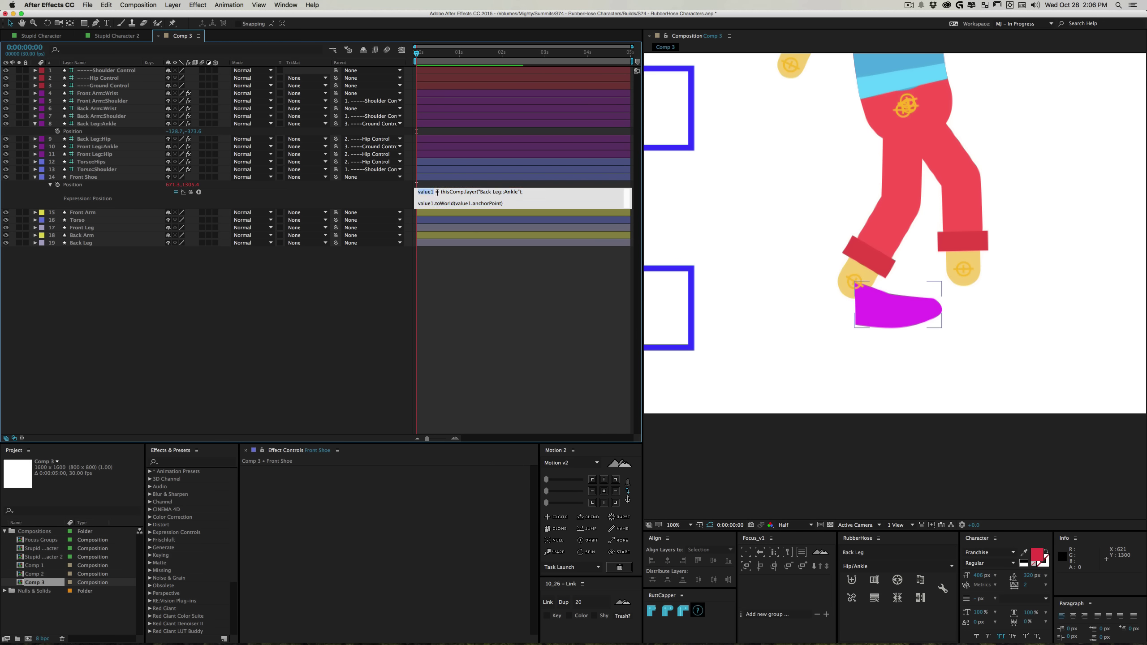
left_click(106, 126)
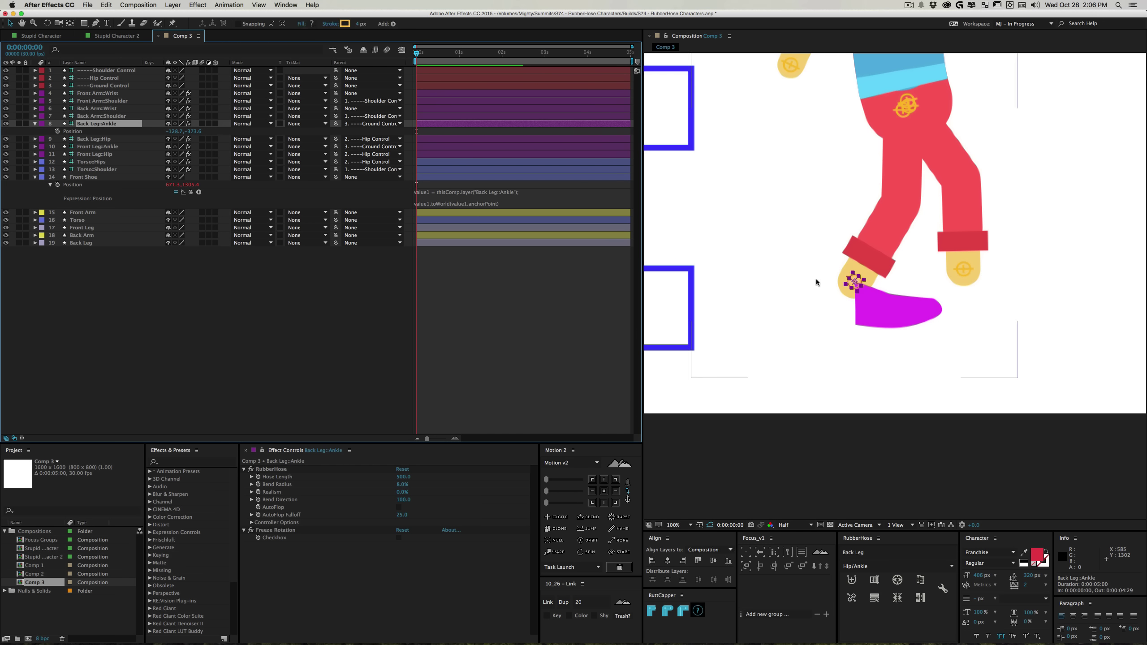
left_click(908, 306)
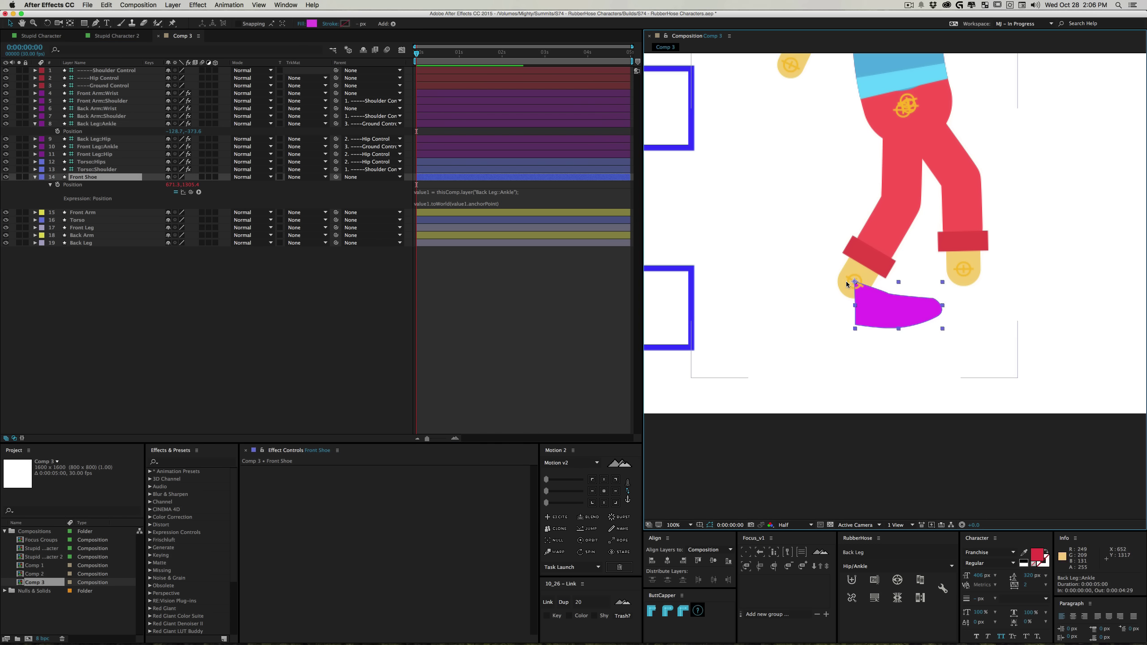
left_click(430, 205)
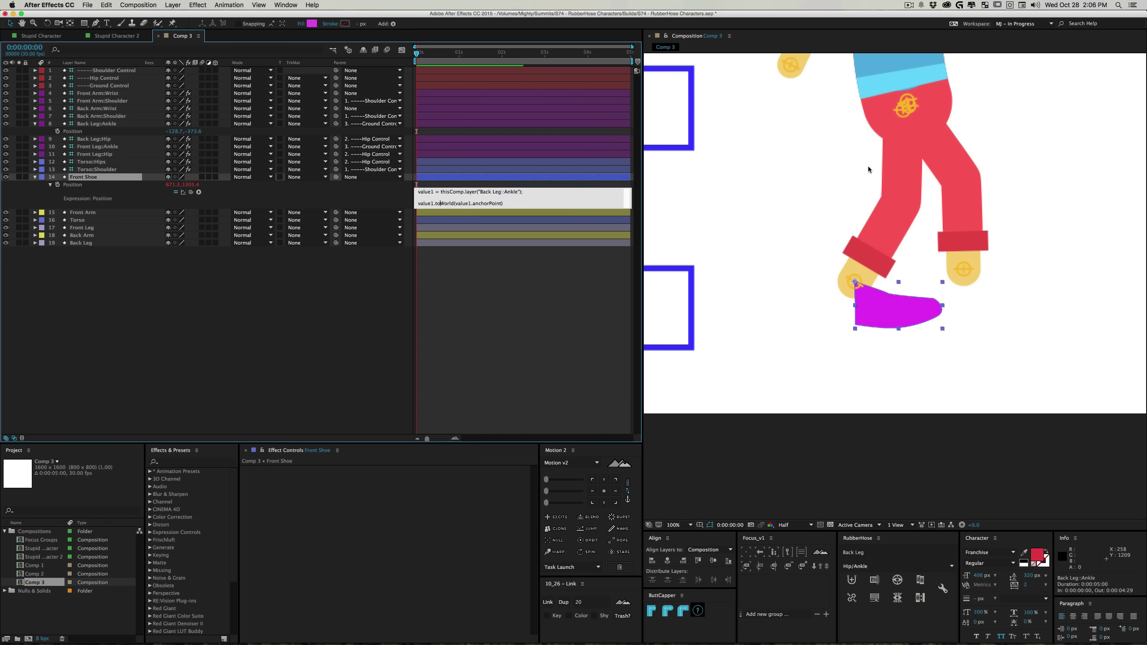
left_click(333, 371)
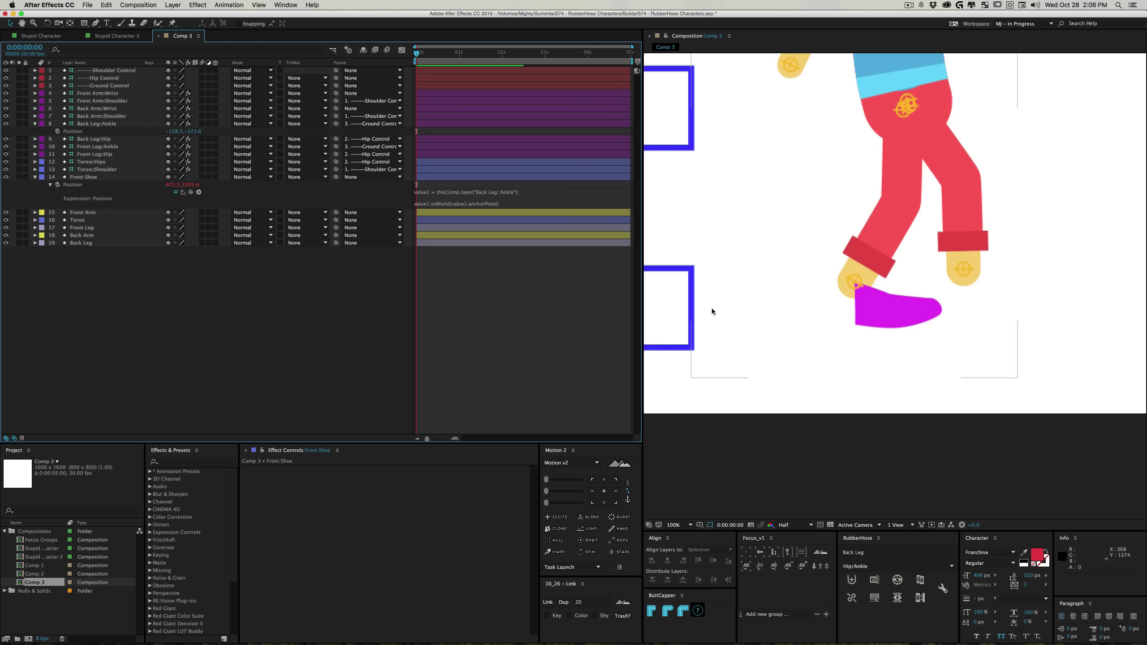
key("shift+slash")
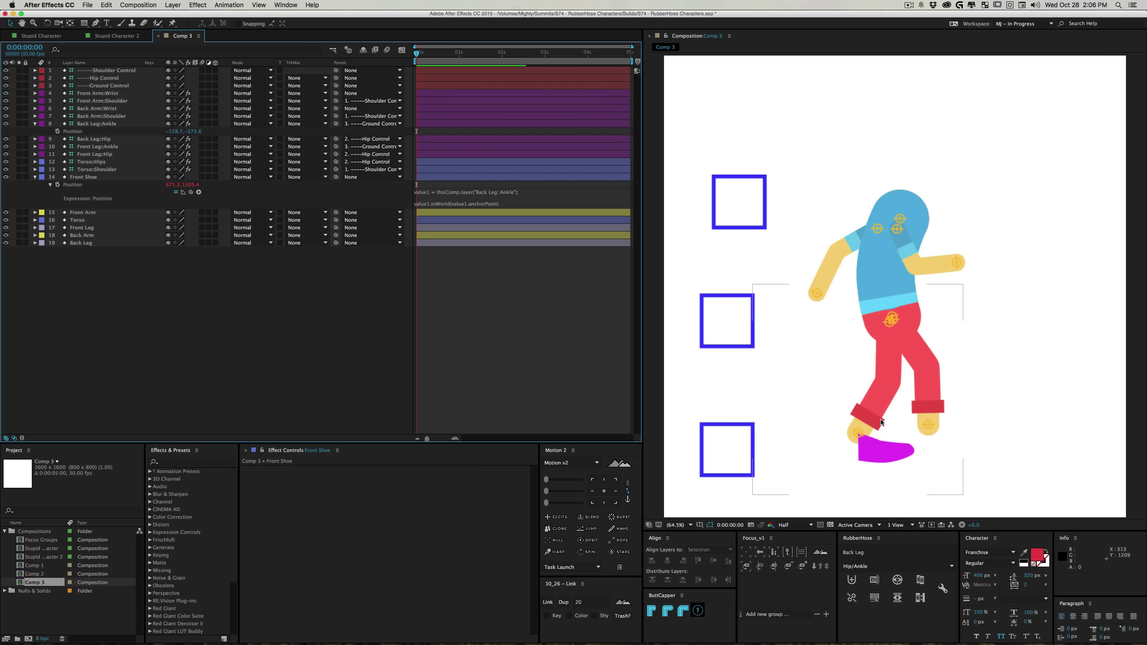
left_click(480, 205)
double_click(482, 203)
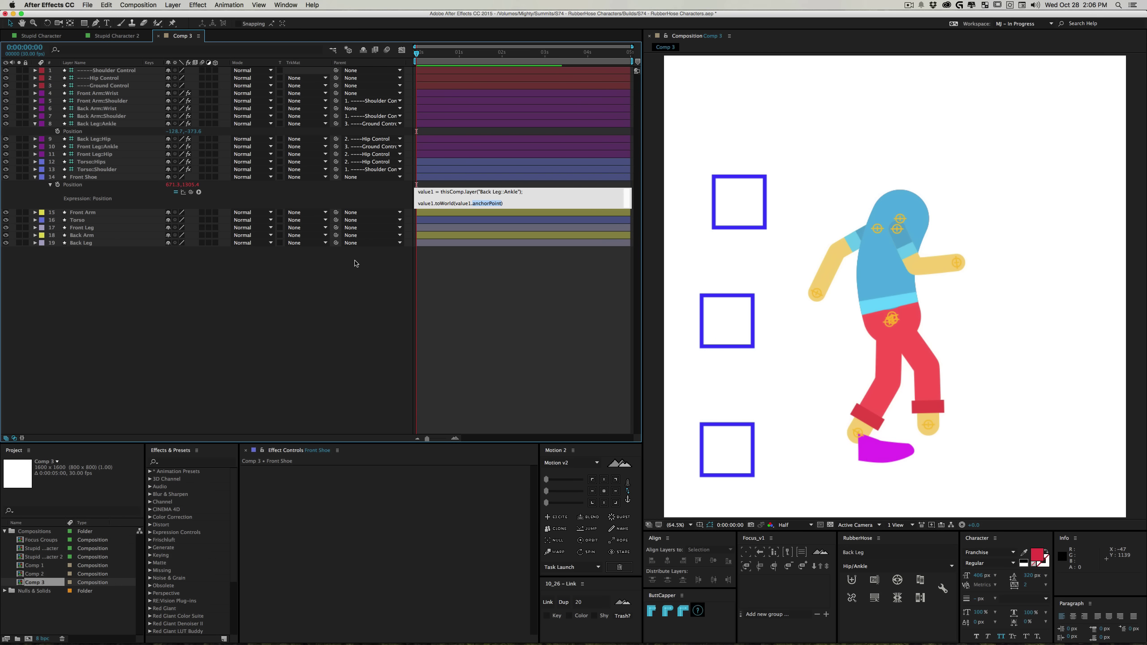
Inspect the Anchor Point expression of the Back Leg::Ankle layer, collapse its properties and deselect it
left_click(120, 124)
key("a")
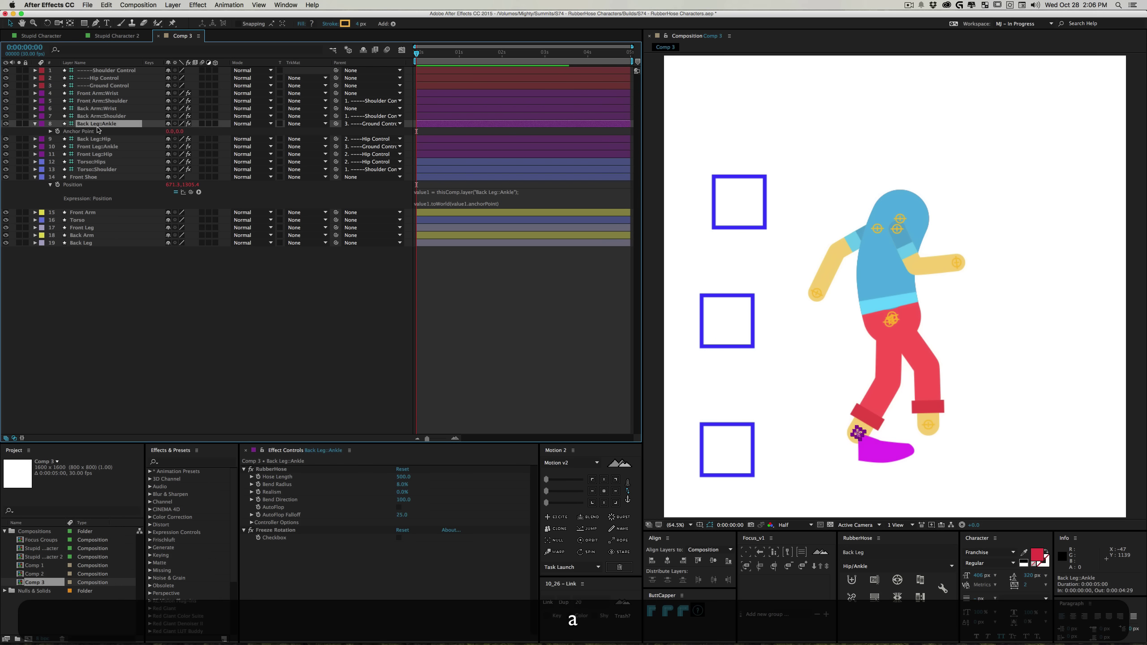
left_click(58, 132)
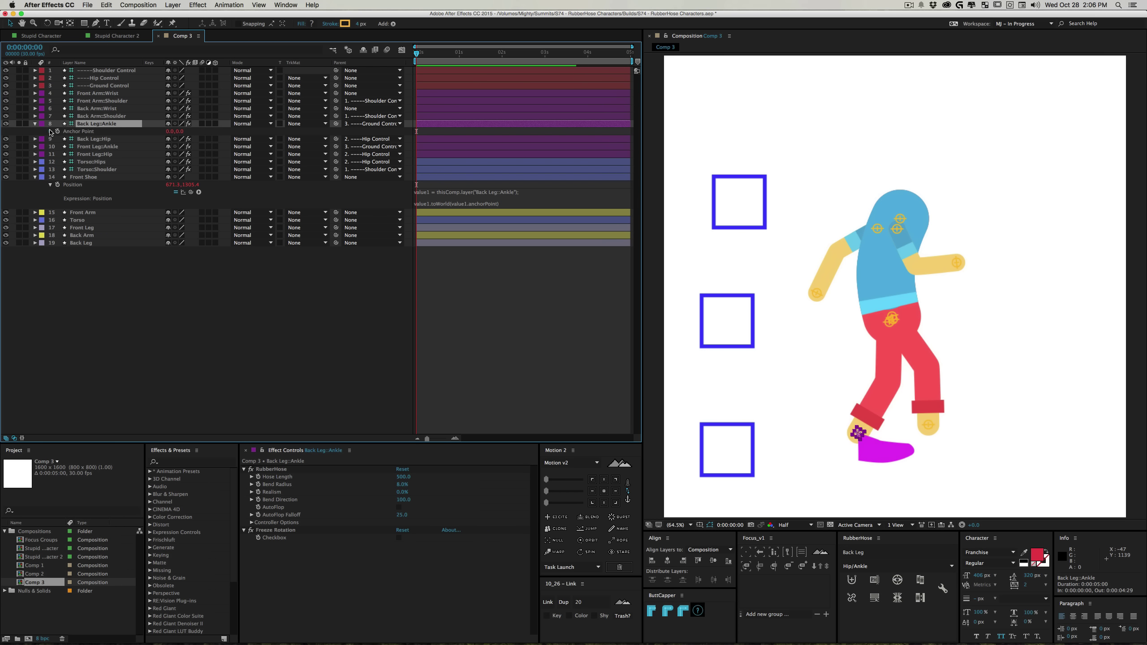
left_click(57, 132, "alt")
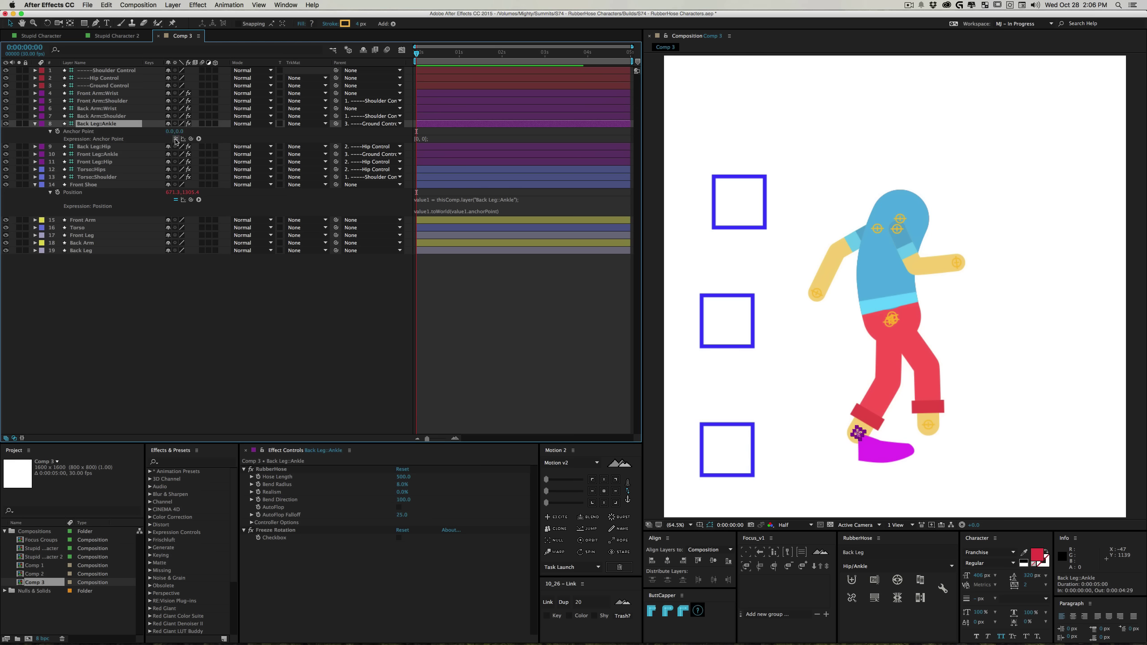
key("u")
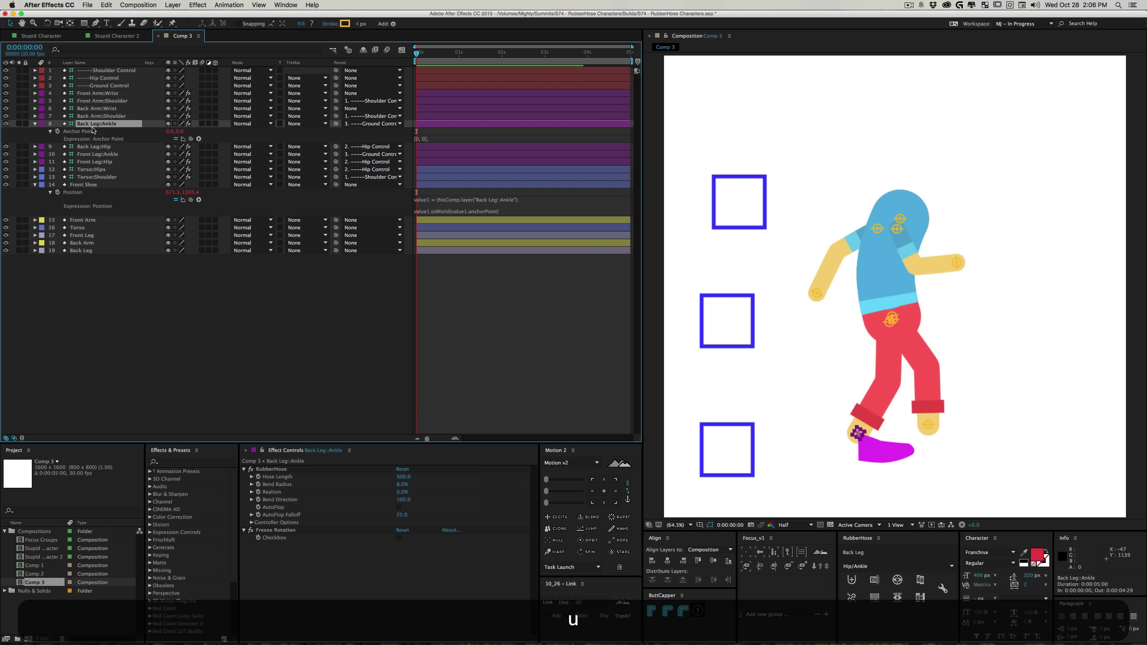
left_click(226, 307)
Offset Front Shoe's anchor point about 37 px right and 3 px down with the Pan Behind tool to seat the shoe on the ankle
left_click(870, 450)
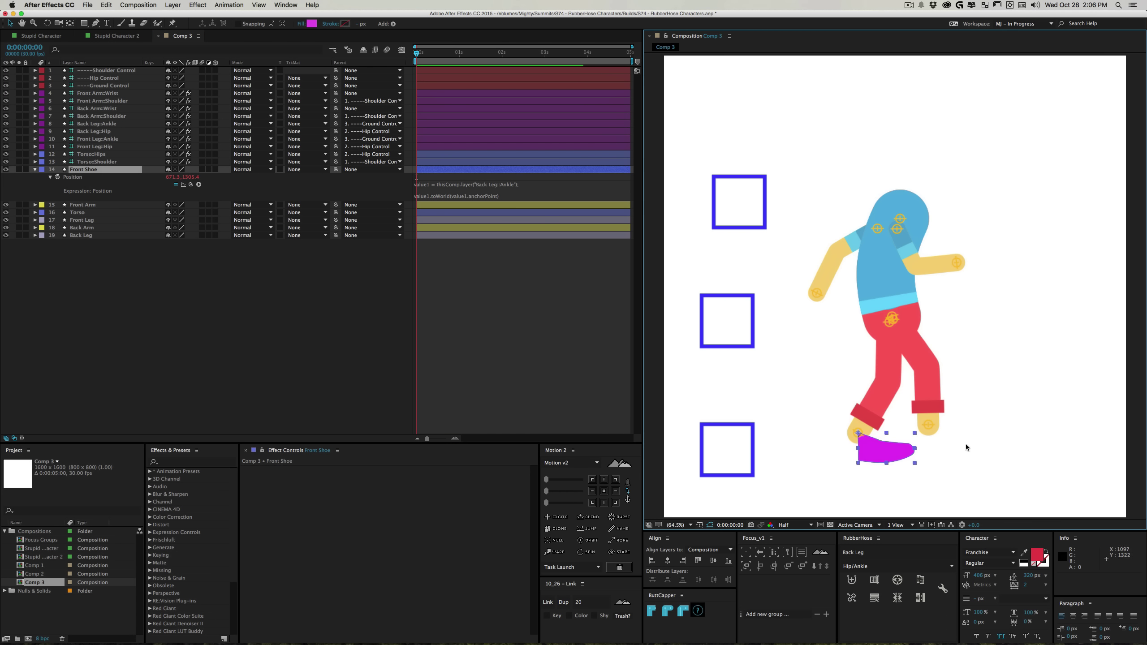
key("shift")
key("z")
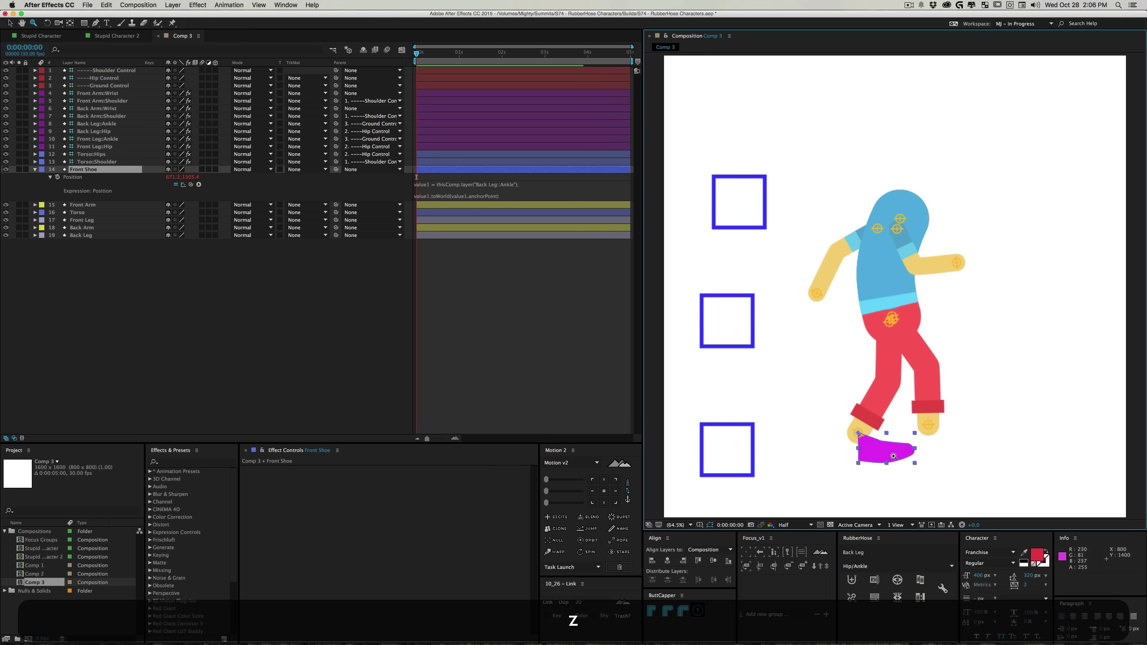
left_click(873, 434)
left_click_drag(732, 252, 718, 271)
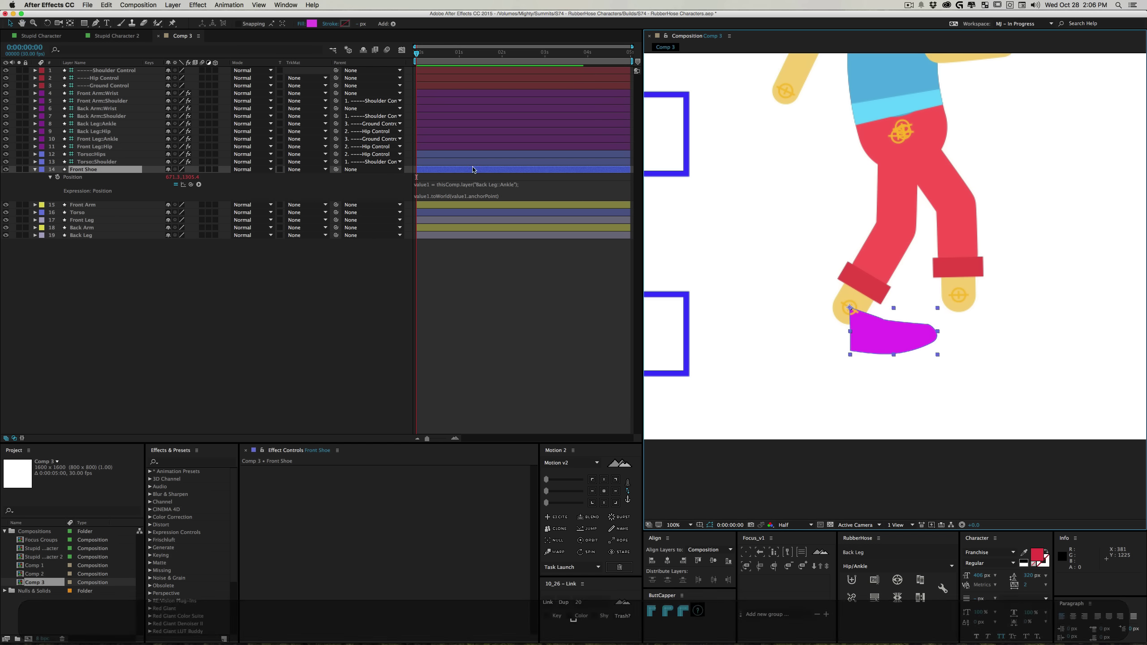
key("z")
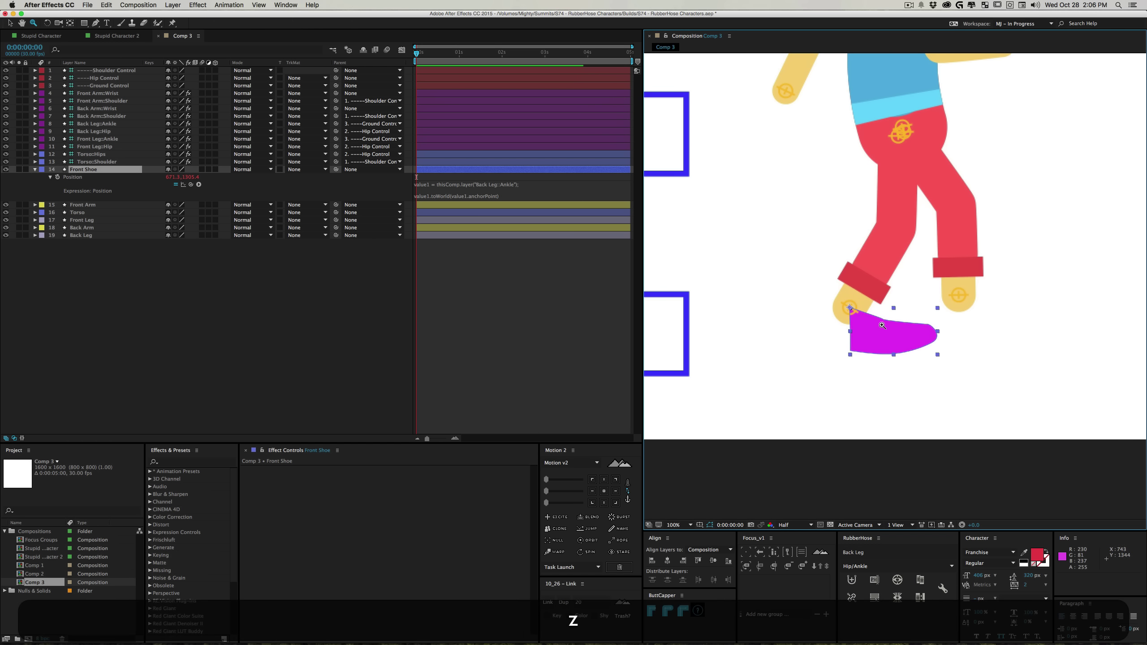
left_click(841, 321)
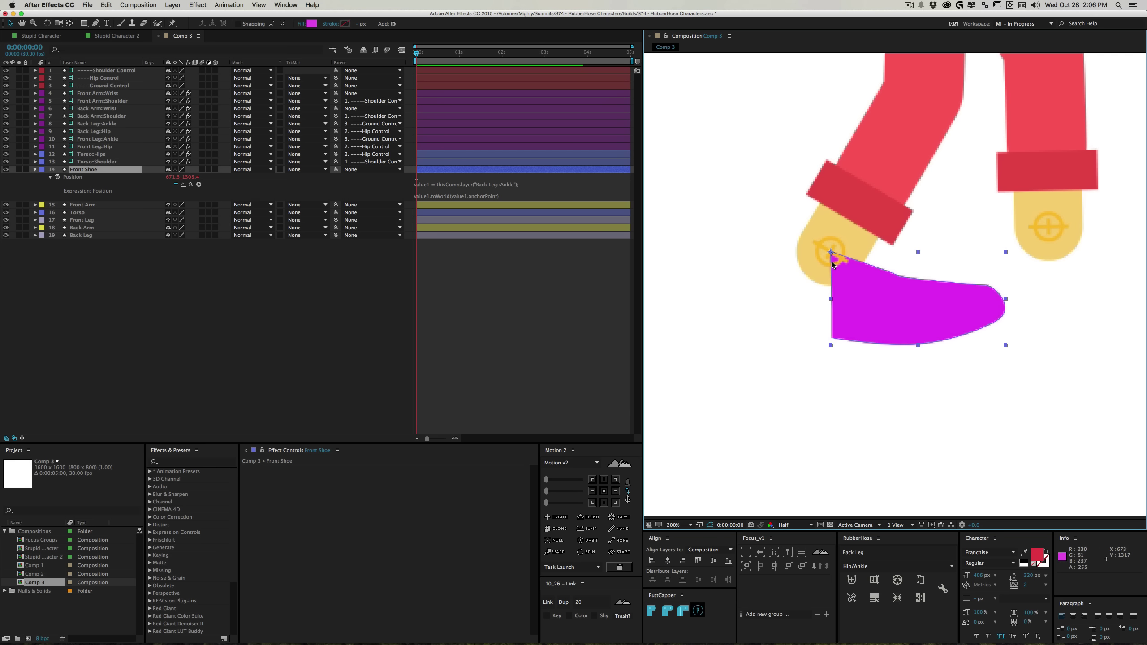
key("y")
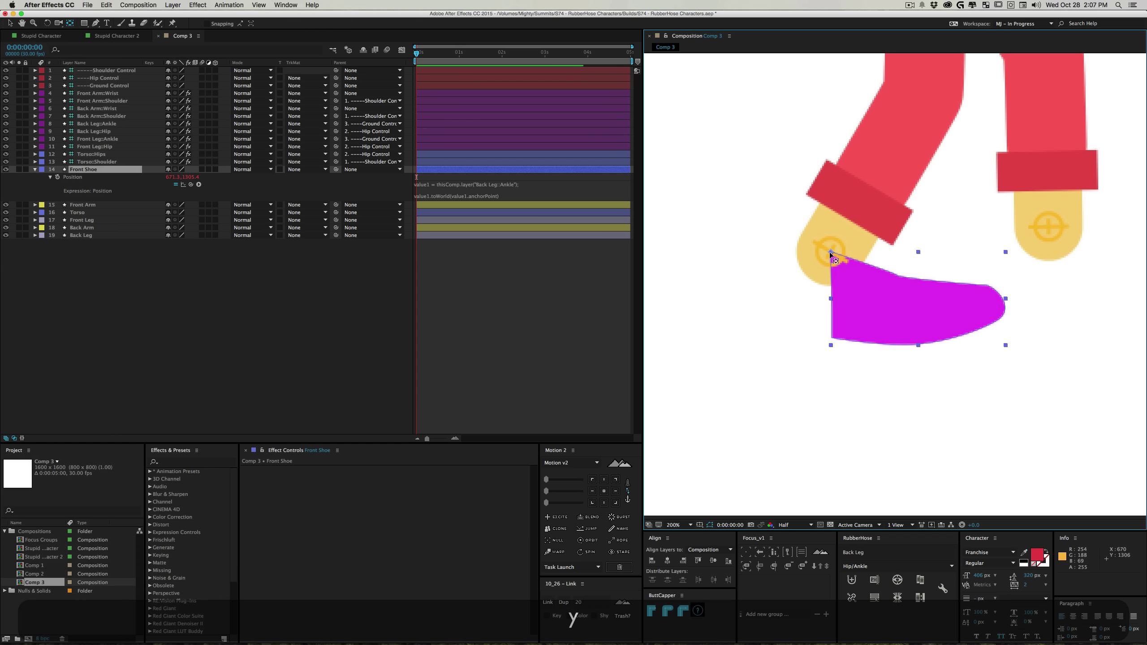
left_click_drag(831, 252, 864, 257)
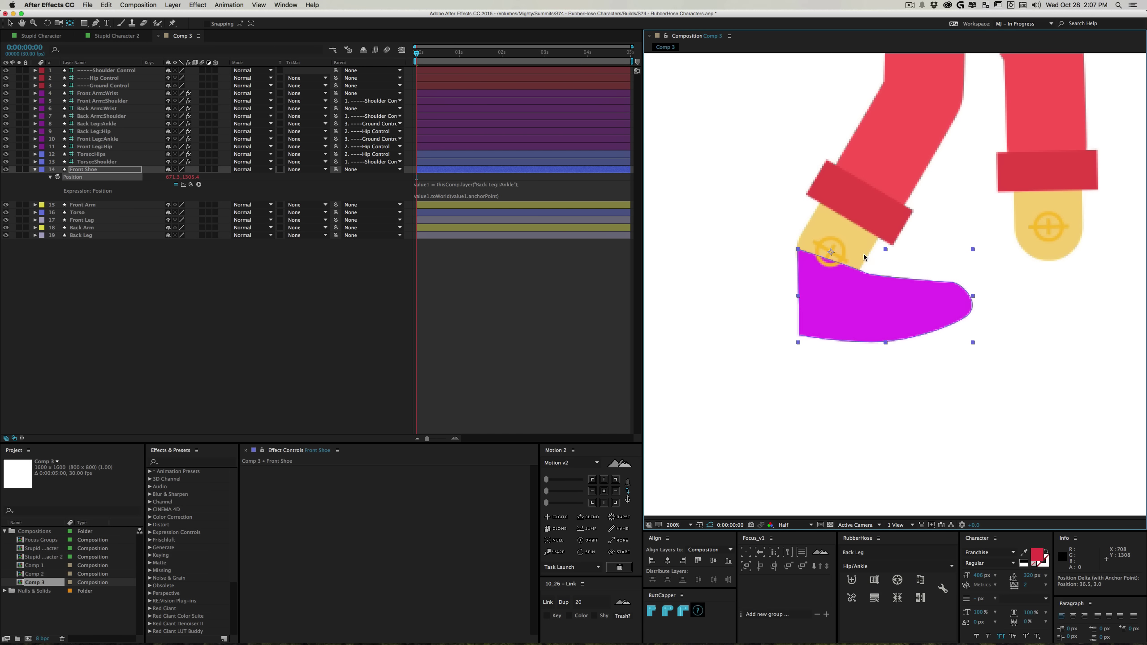
left_click(433, 310)
Test the shoe link by moving the Back Leg::Ankle controller to the other side of the character, and undo the move
key("z")
left_click(934, 266, "alt")
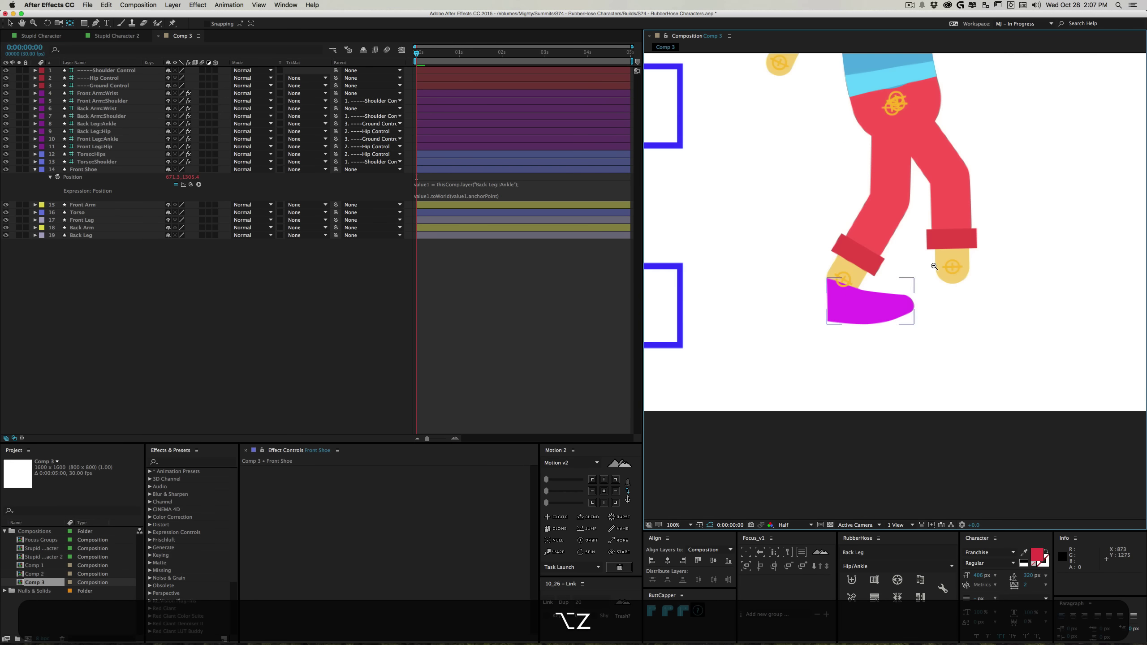
left_click(929, 269, "alt")
key("v")
left_click(826, 313)
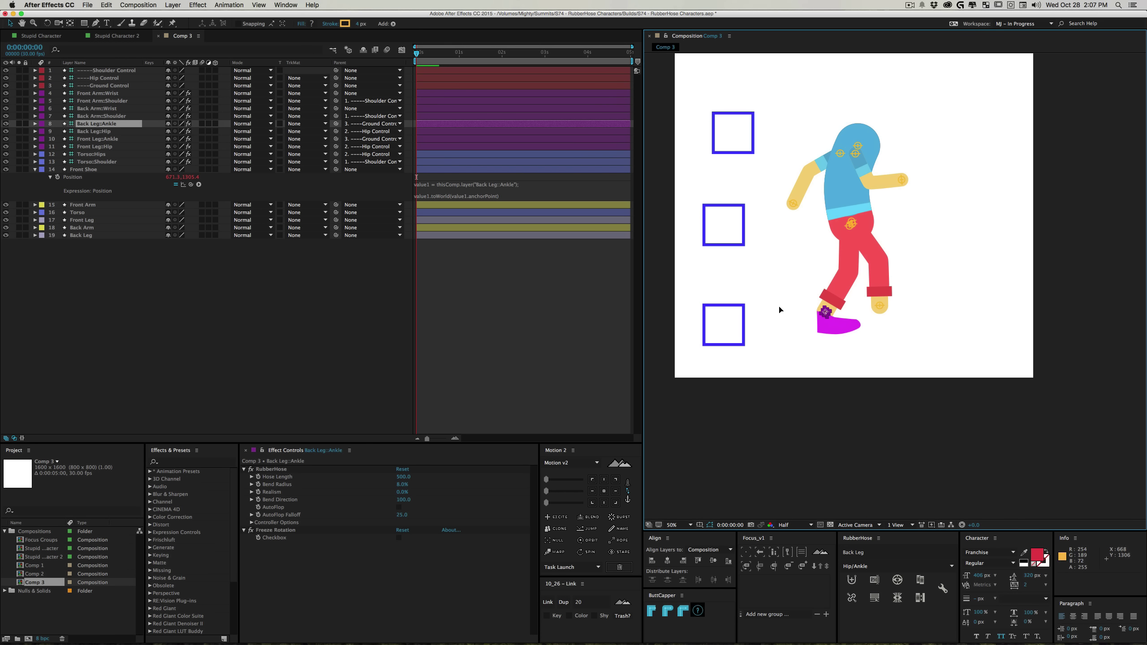
left_click_drag(780, 311, 953, 332)
key("cmd+z")
key("cmd+z")
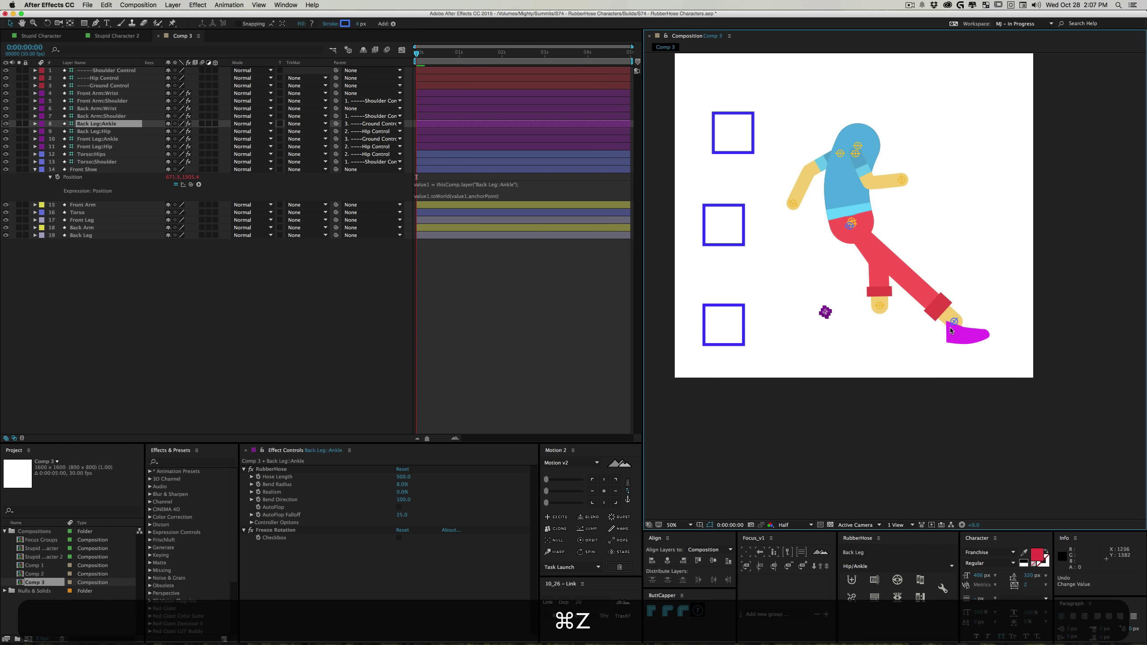
Reveal the Back Leg layer's keyframed properties and darken the red Color of its trouser cuff stroke
left_click(848, 268)
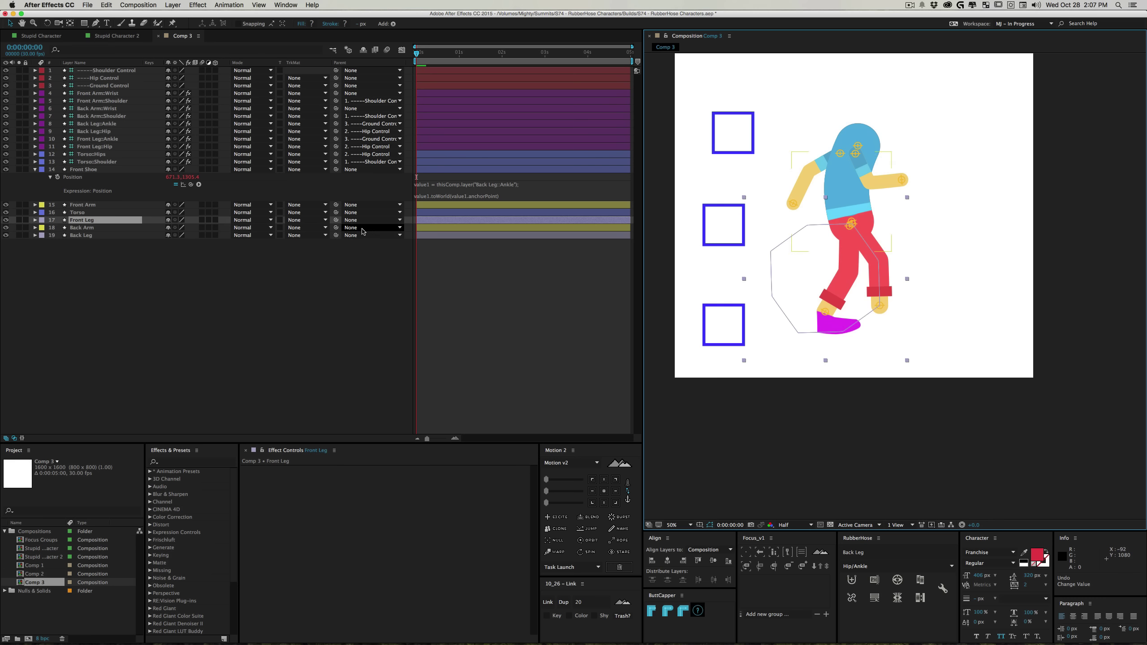
left_click(82, 235)
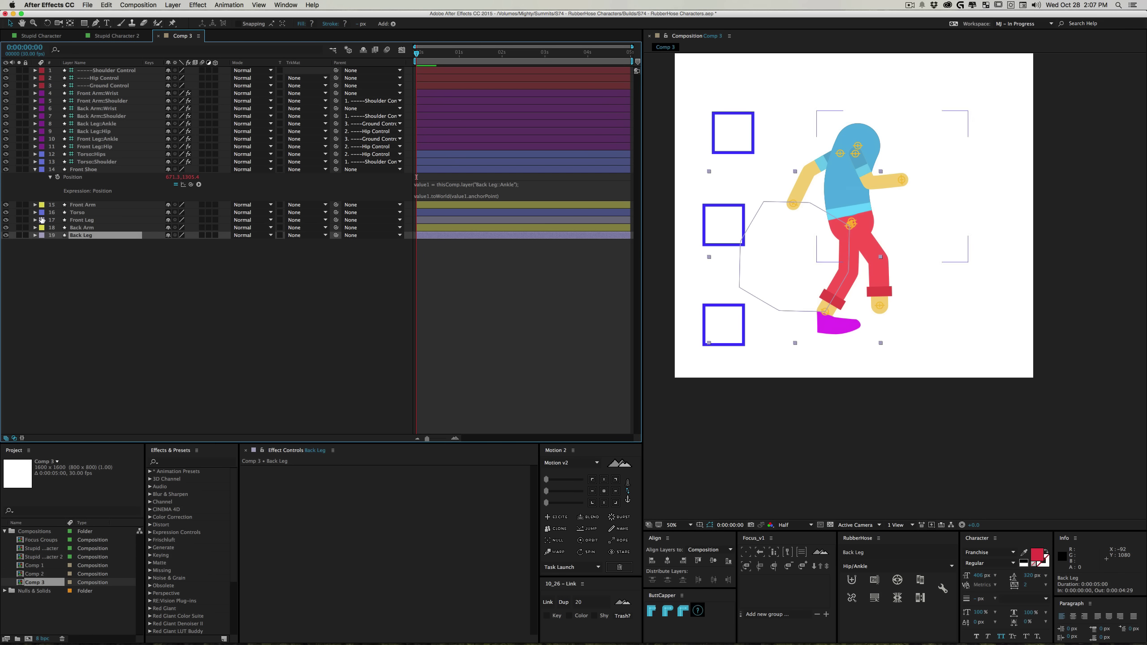
key("u")
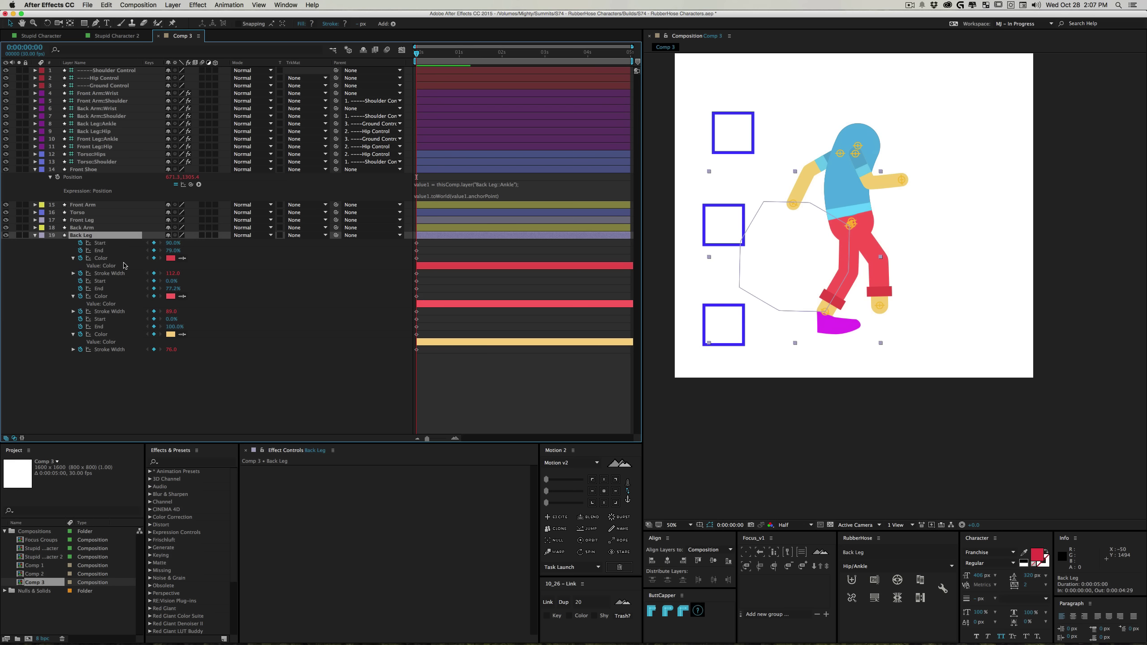
left_click(122, 259)
left_click(170, 258)
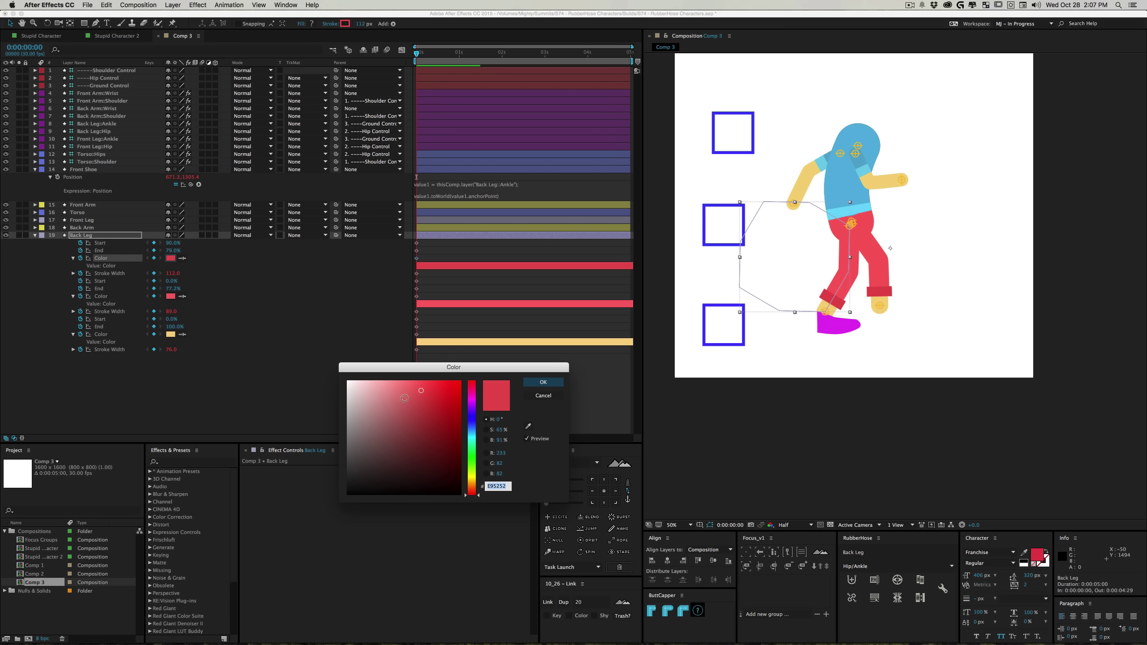
left_click(527, 383)
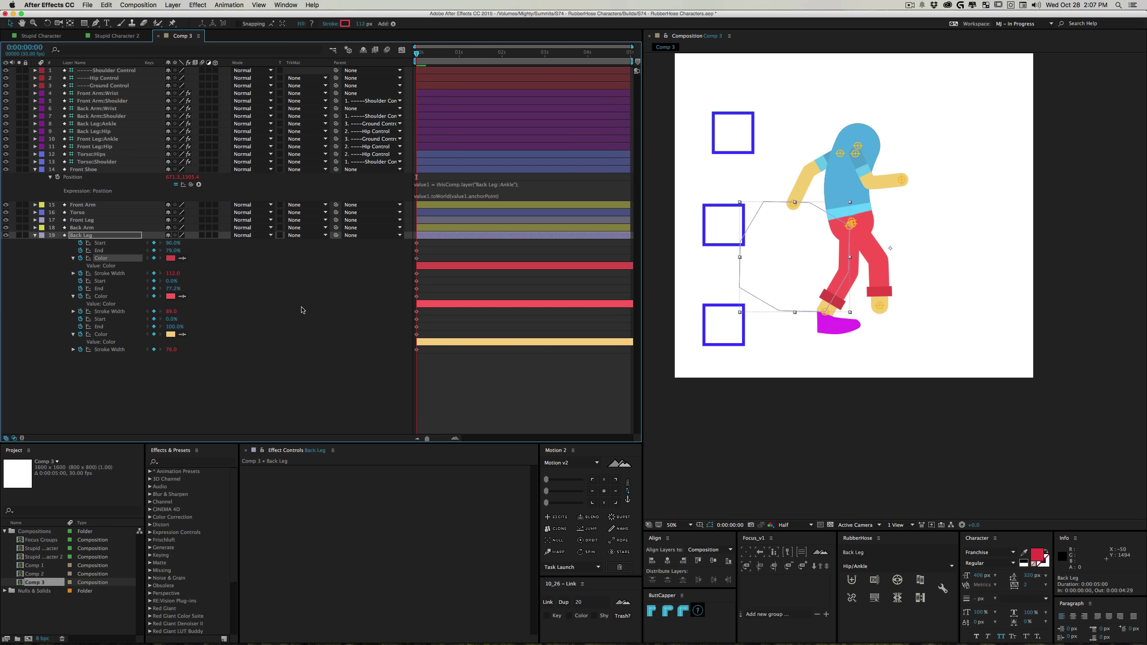
Darken the Color of Back Leg's main trouser stroke to a deep red that separates it from the front leg
left_click(171, 296)
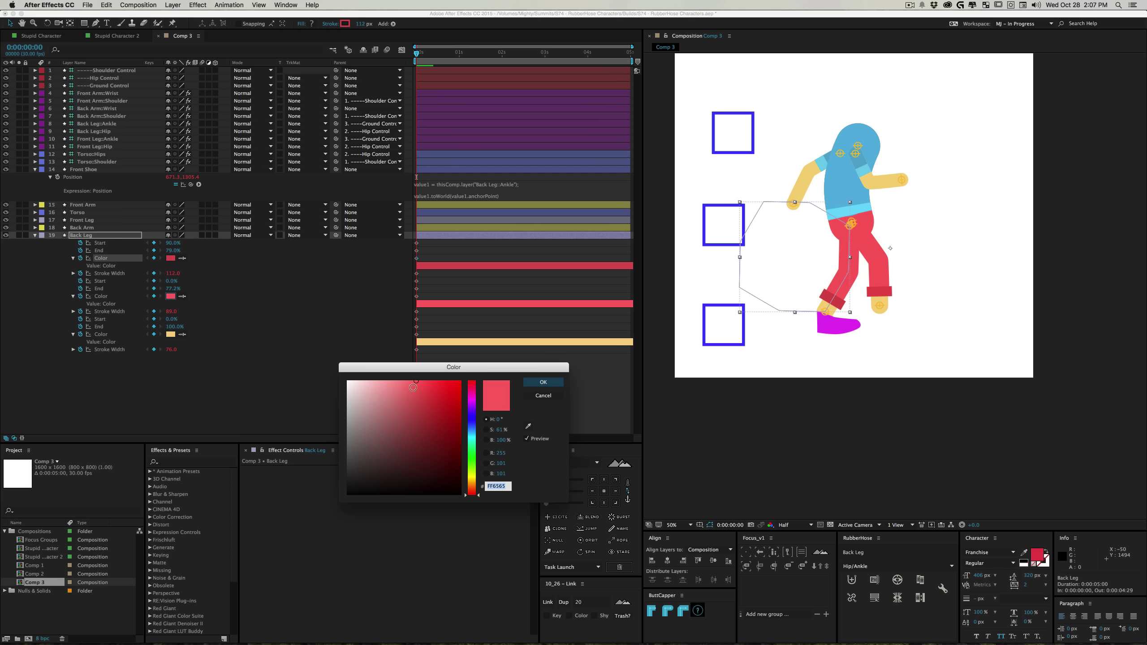
left_click(407, 402)
key("Return")
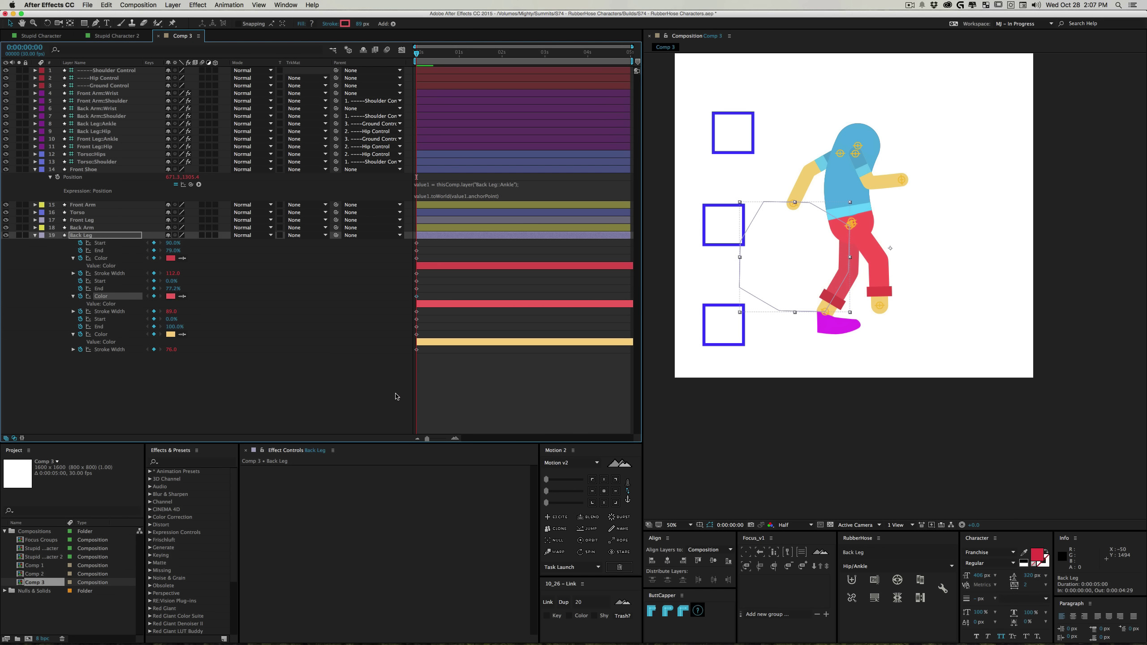
left_click(382, 397)
key("z")
left_click(919, 238)
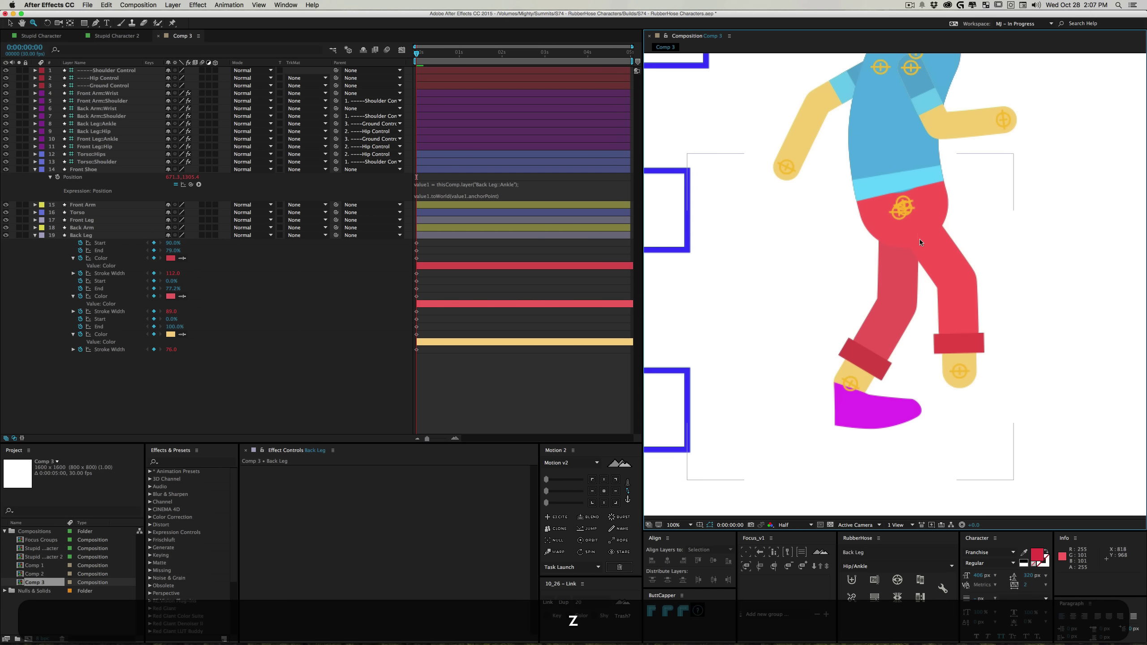
left_click(172, 296)
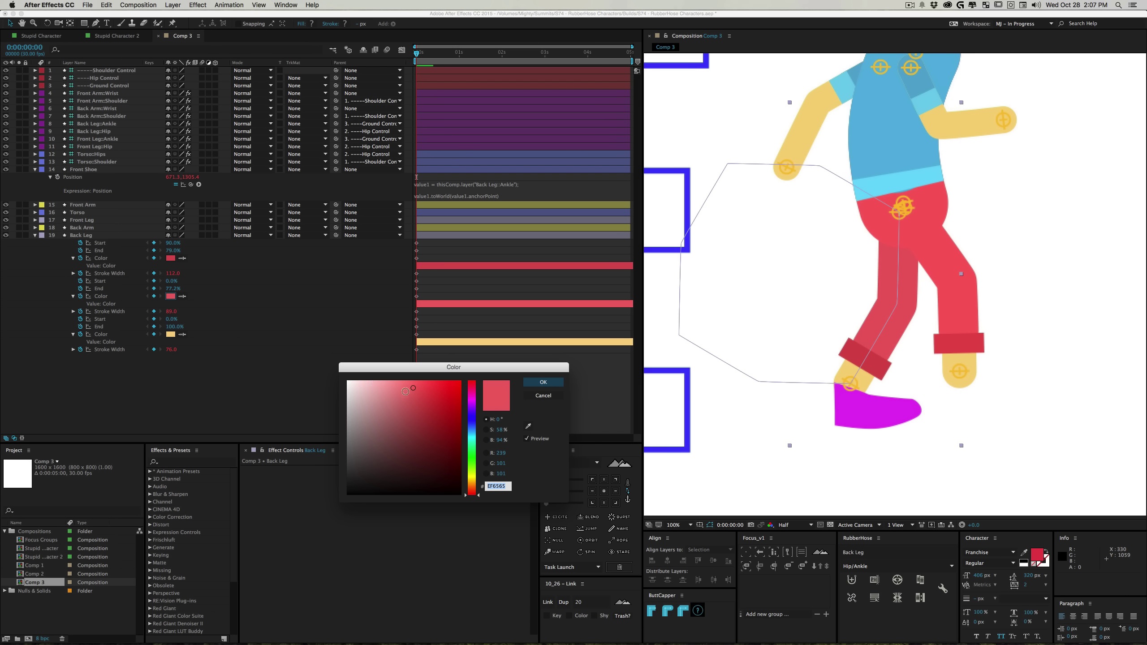
left_click(418, 402)
left_click(543, 382)
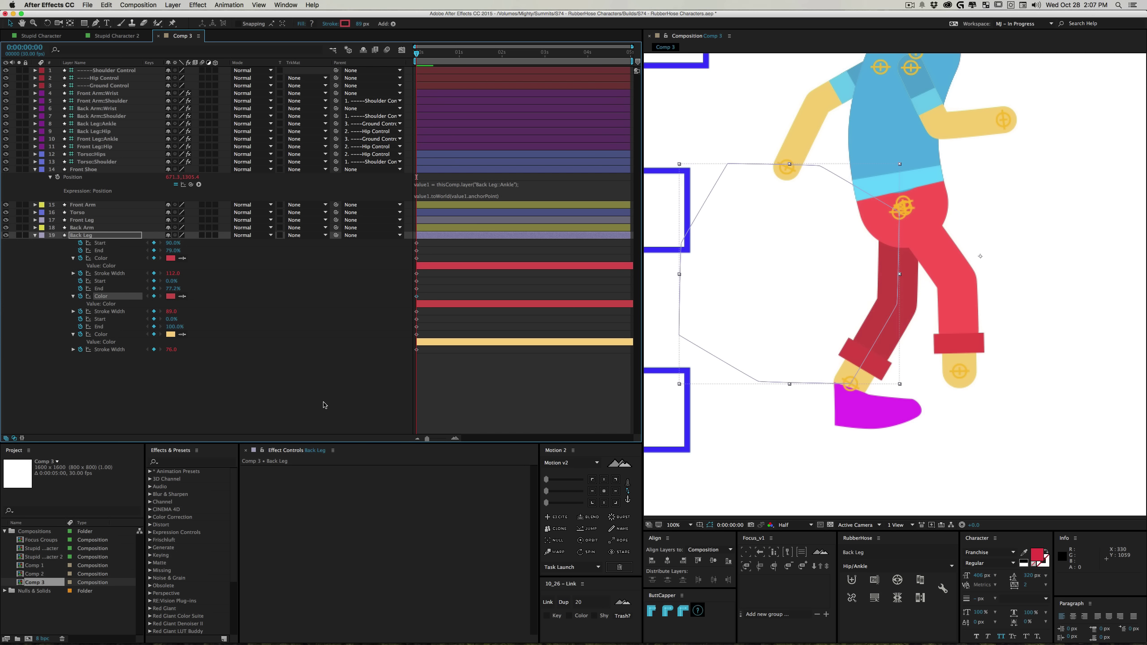
left_click(925, 376)
key("shift+slash")
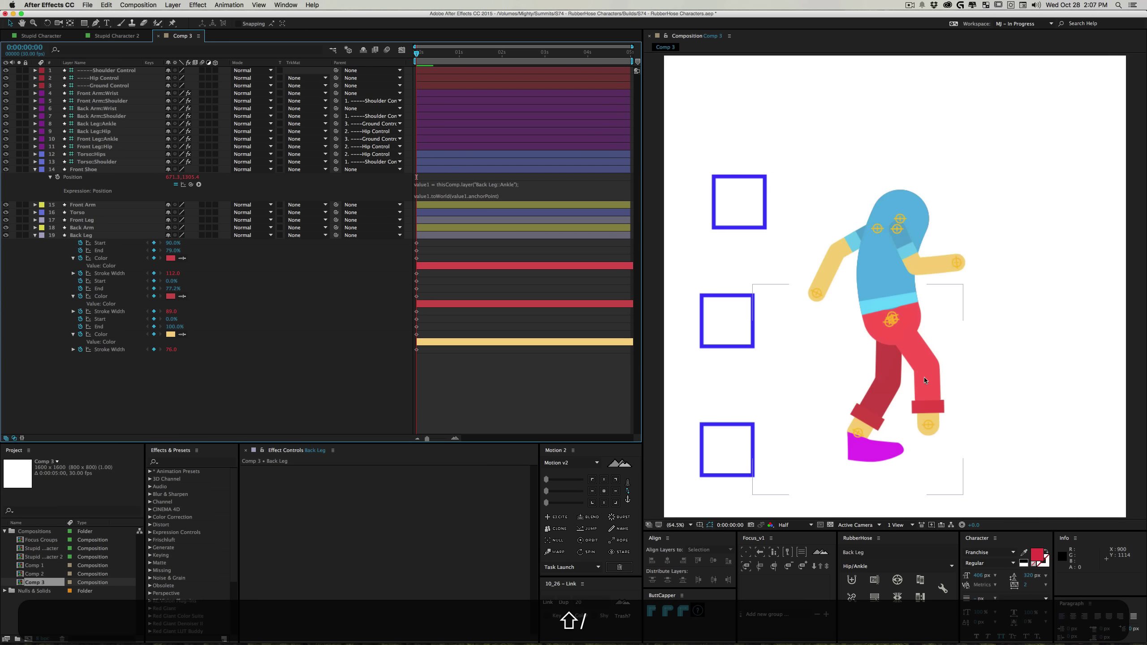
Move the Front Shoe layer below Torso and directly above Front Leg in the layer stack
left_click(861, 453)
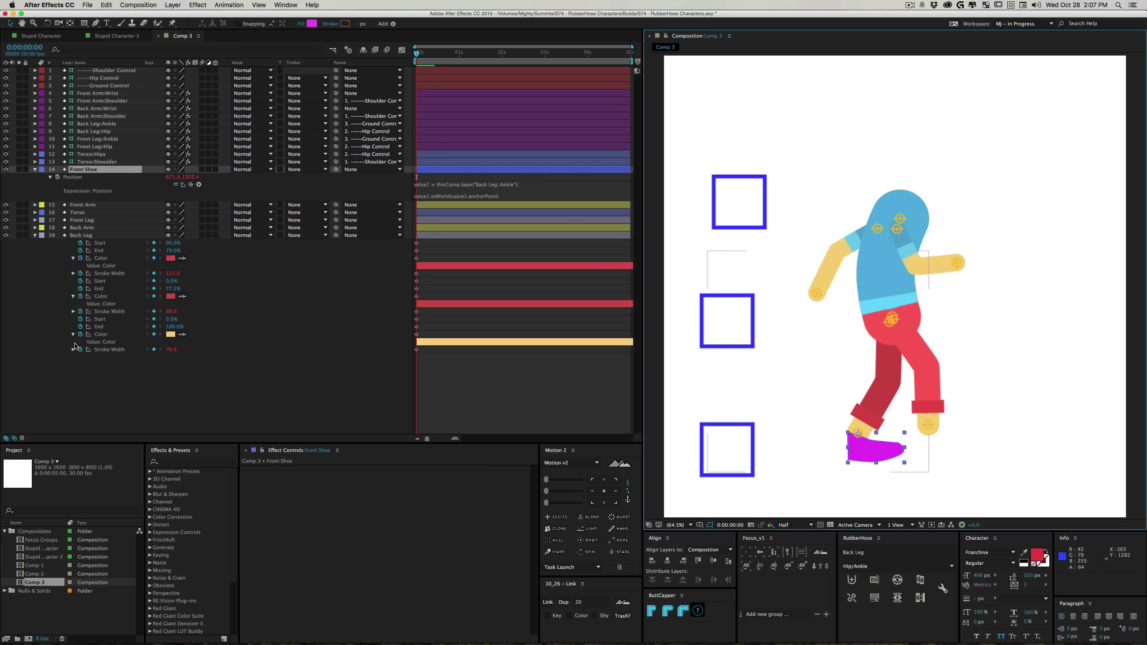
left_click(331, 413)
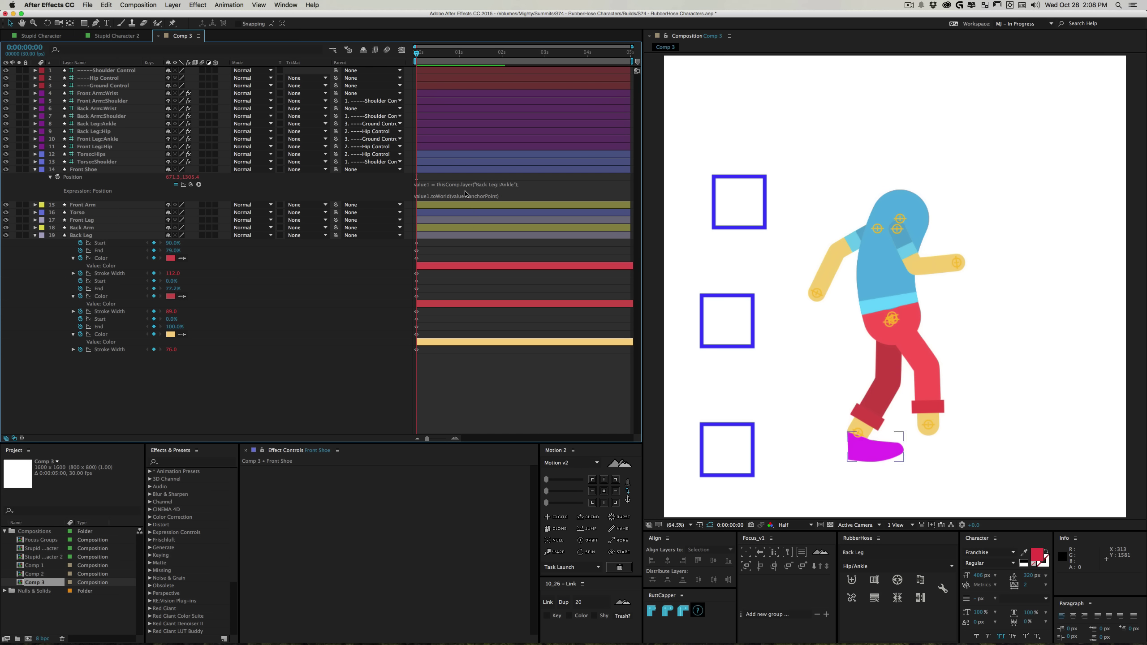
left_click(102, 171)
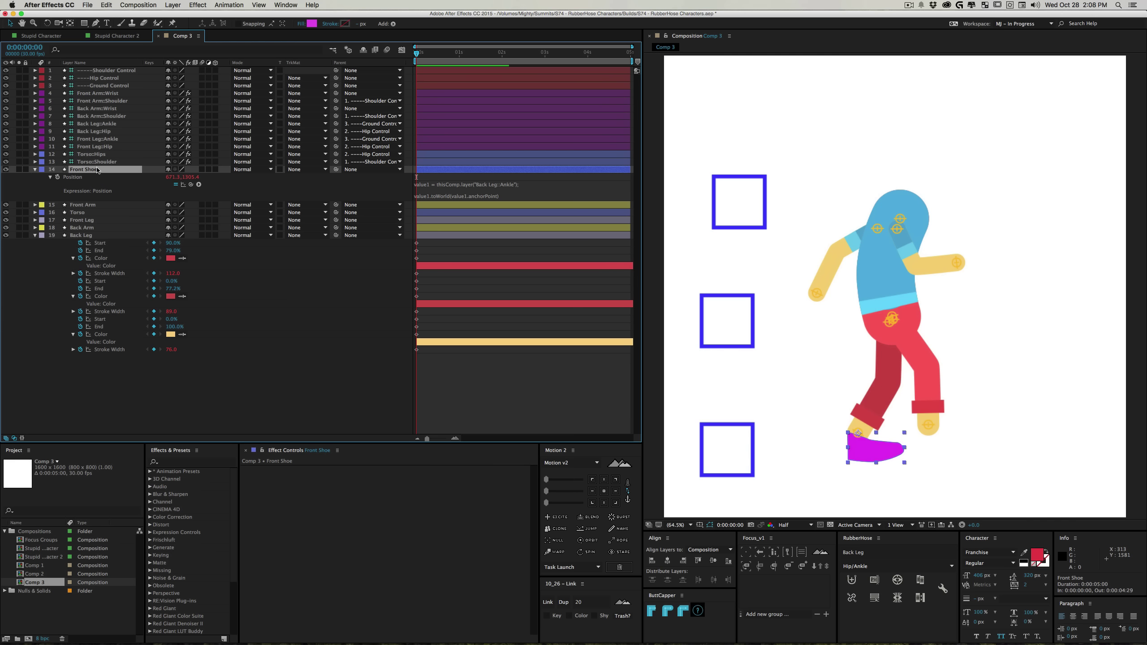
left_click_drag(97, 170, 91, 217)
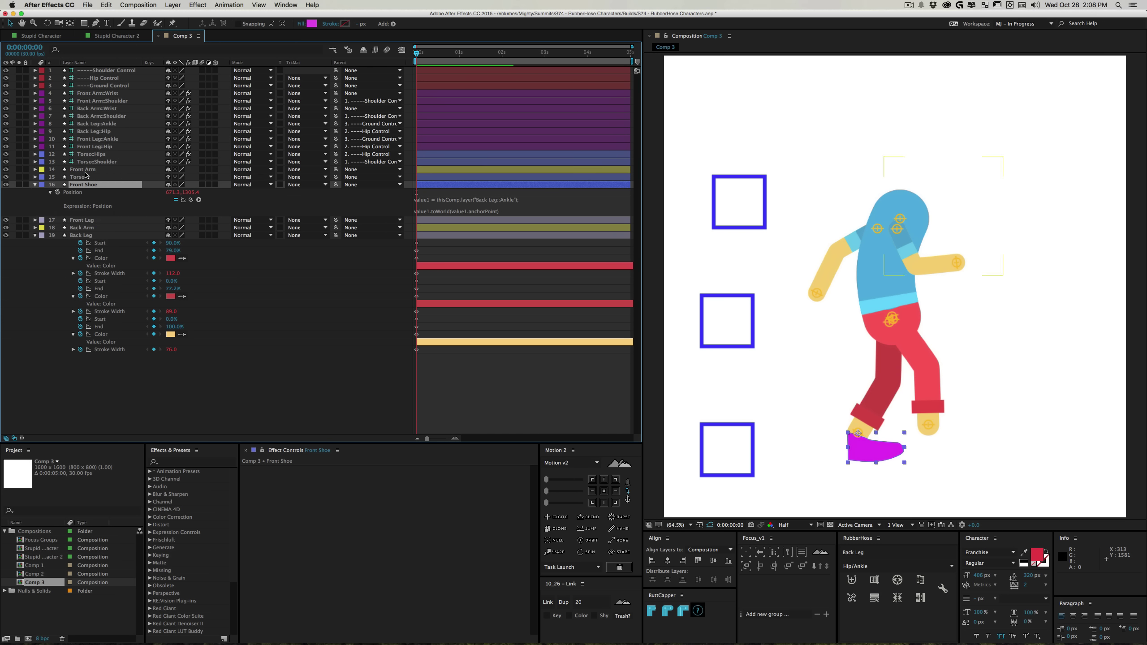
Duplicate the Front Shoe layer, place the copy between Back Arm and Back Leg, and rename it Back Shoe
key("super+d")
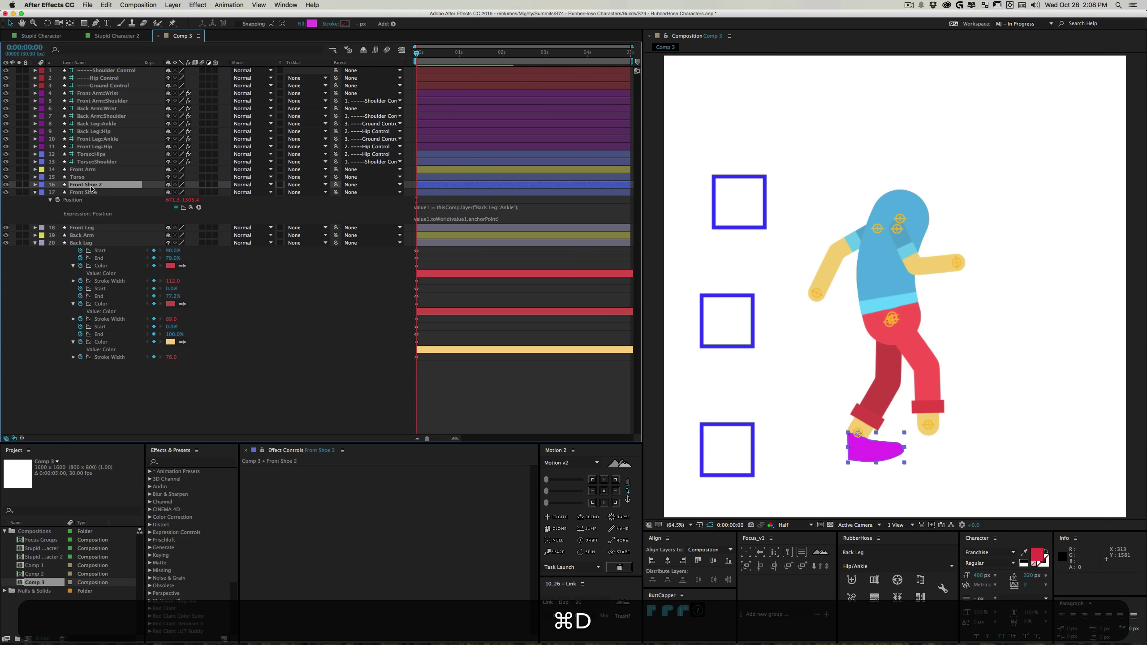
left_click_drag(91, 189, 92, 238)
key("Return")
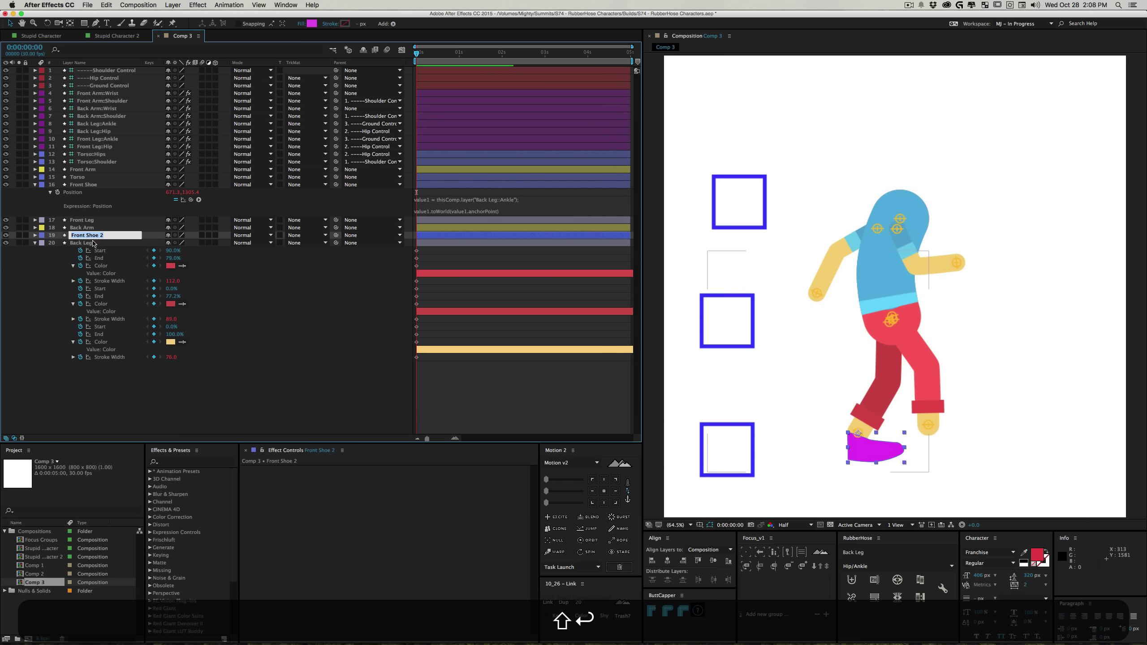
type("Back Shoe")
key("Return")
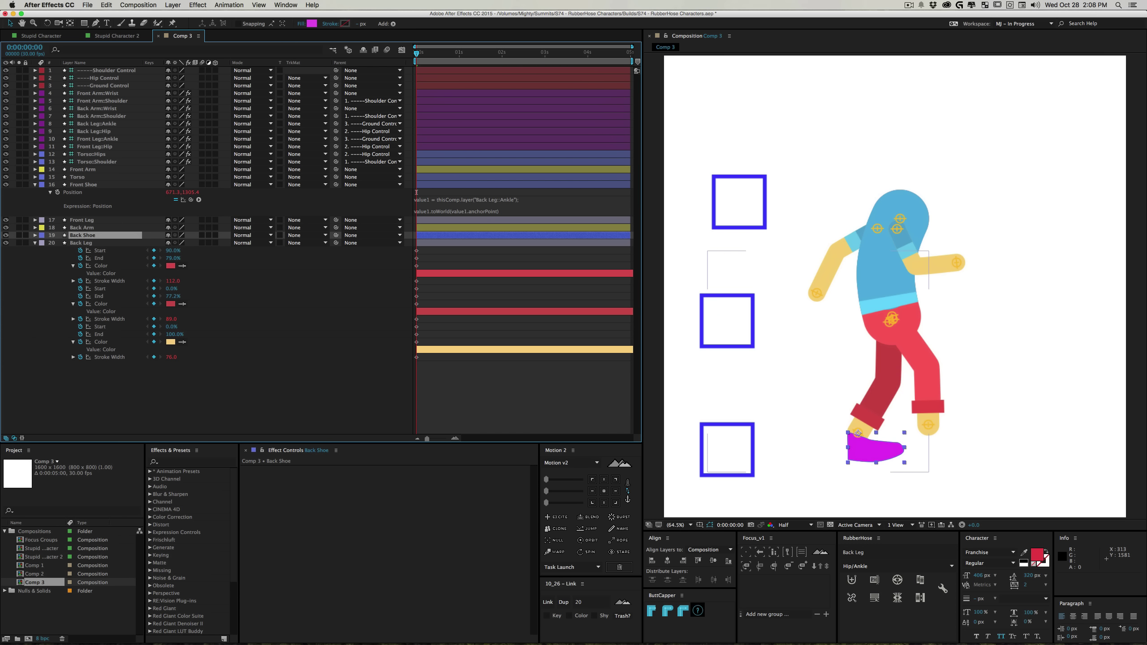
Change the layer name in Back Shoe's Position expression to "Front Leg::Ankle" and apply the expression
key("e")
key("e")
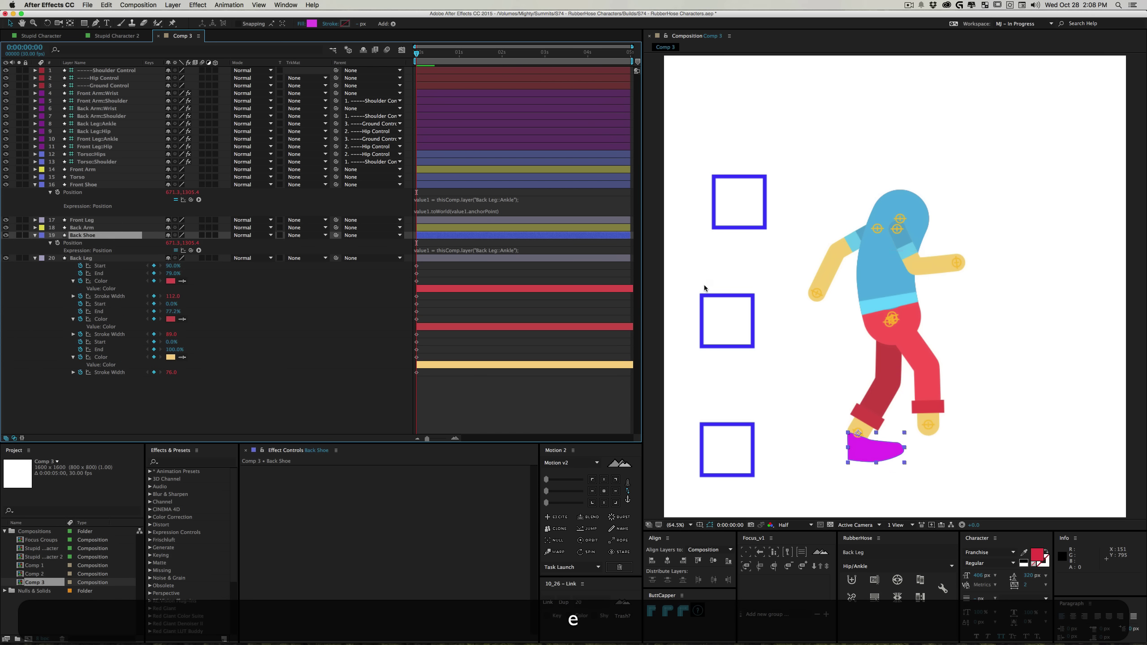
left_click(499, 255)
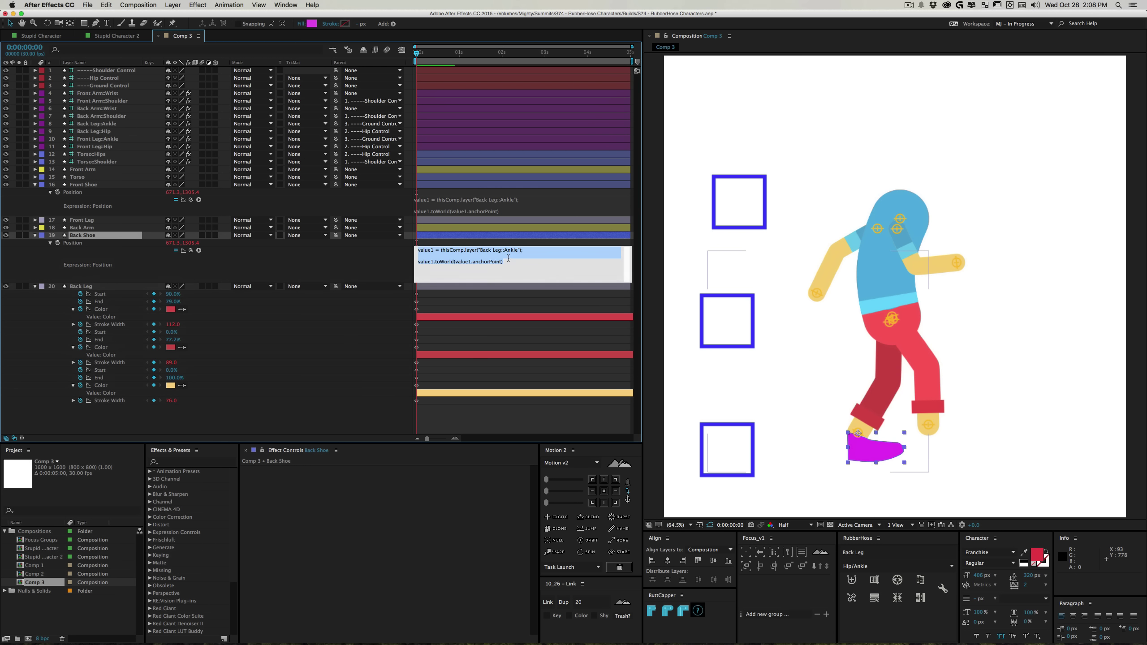
left_click(495, 251)
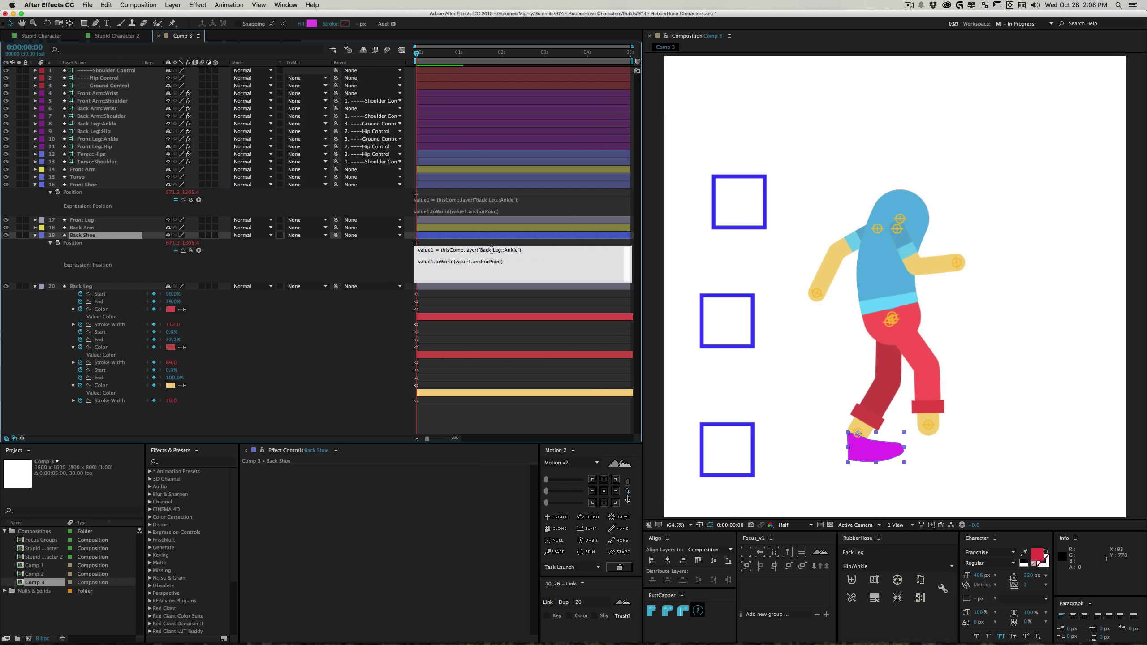
type("Front")
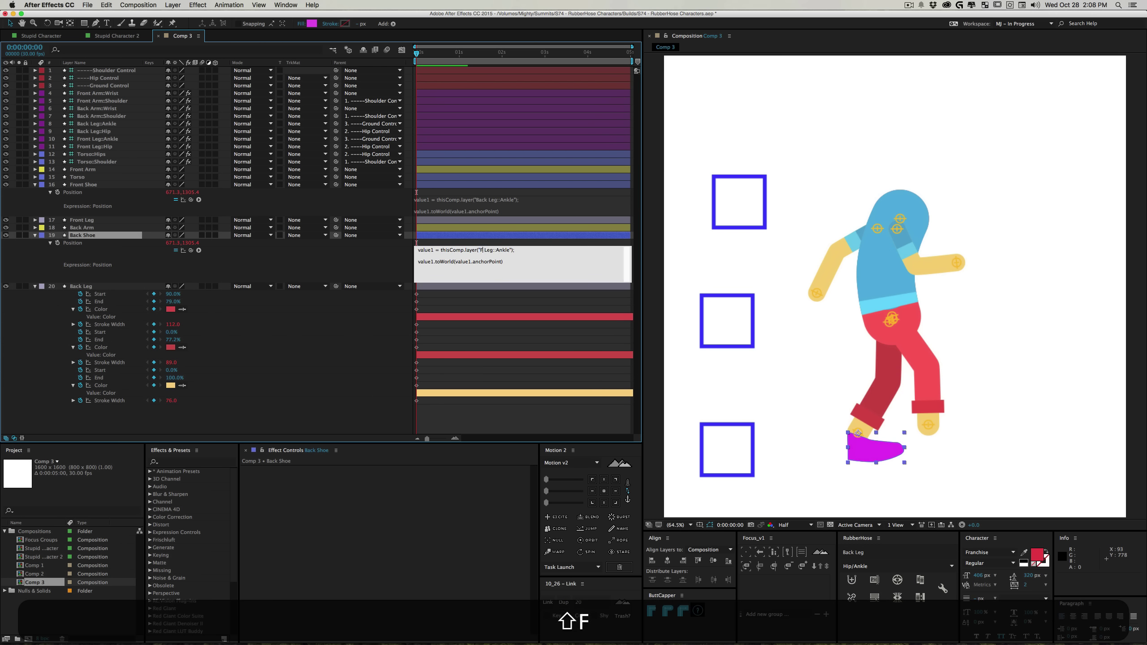
left_click(249, 264)
left_click(945, 445)
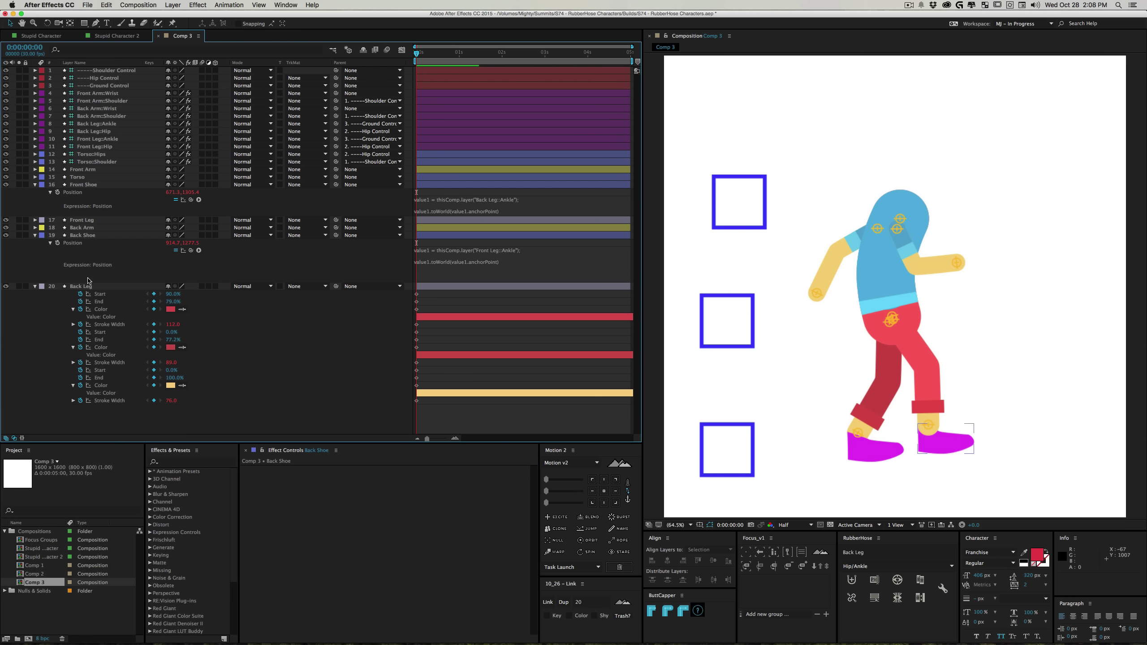
Swap the two shoe layers in the stack, placing Back Shoe above Front Leg and Front Shoe above Back Leg, and collapse their properties
left_click(83, 209)
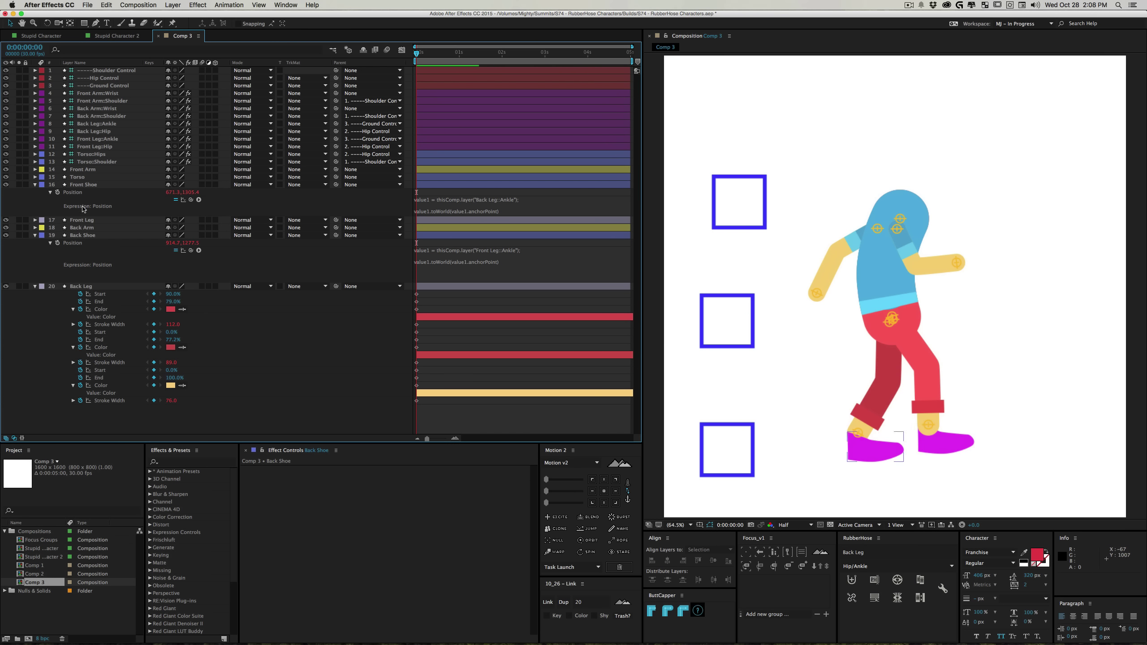
left_click(88, 236)
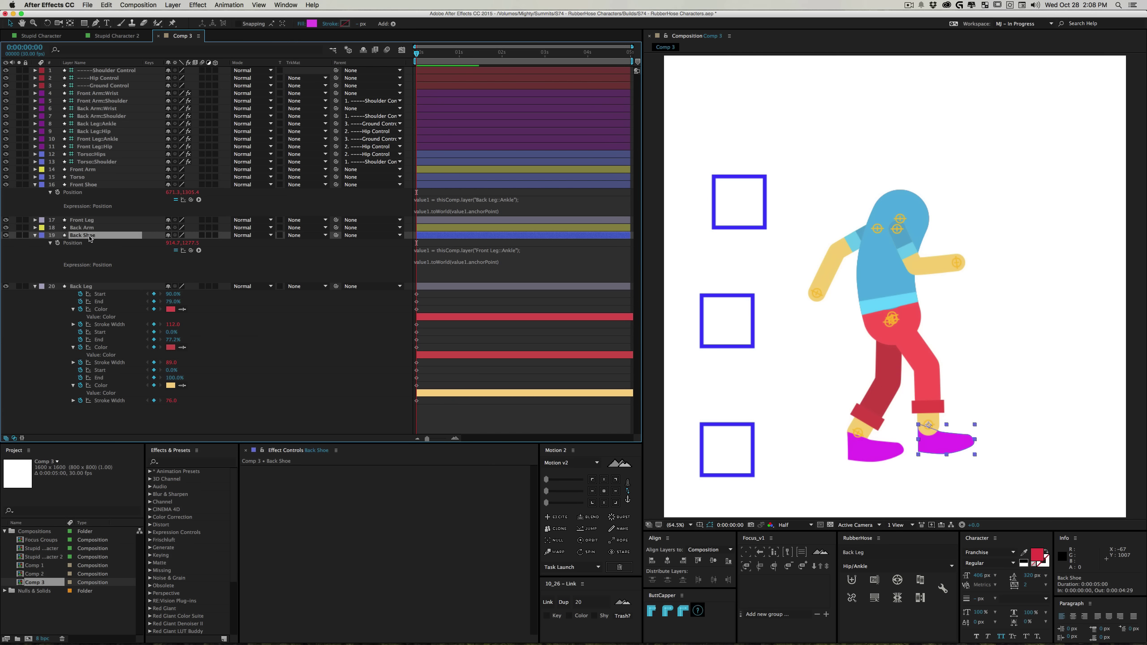
left_click_drag(91, 239, 89, 190)
left_click_drag(93, 234, 94, 284)
left_click(35, 286)
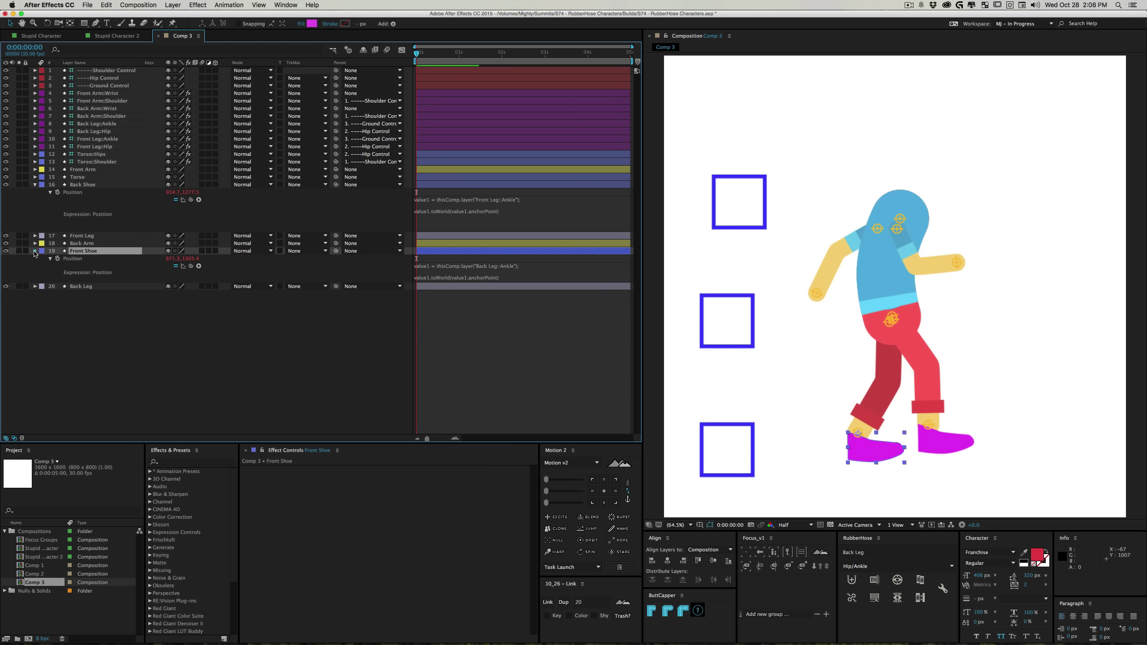
left_click(35, 251)
left_click(35, 184)
left_click(141, 319)
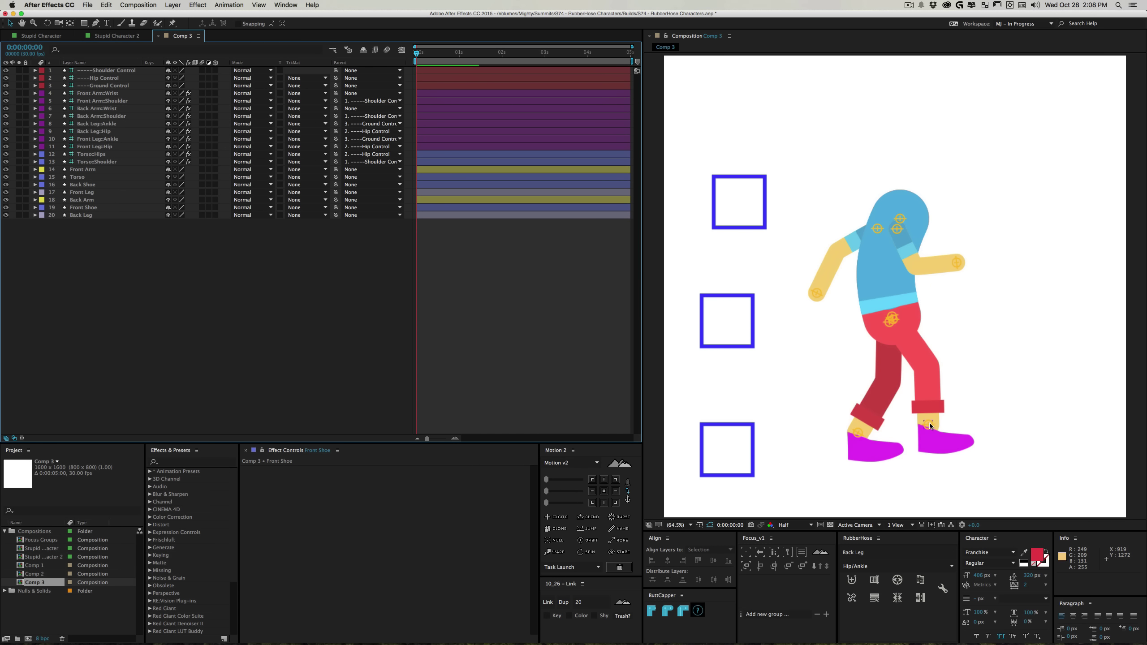
Try the leg rig by moving the Front Leg ankle controller forward and raising it to hip-kick height
left_click_drag(928, 426, 998, 425)
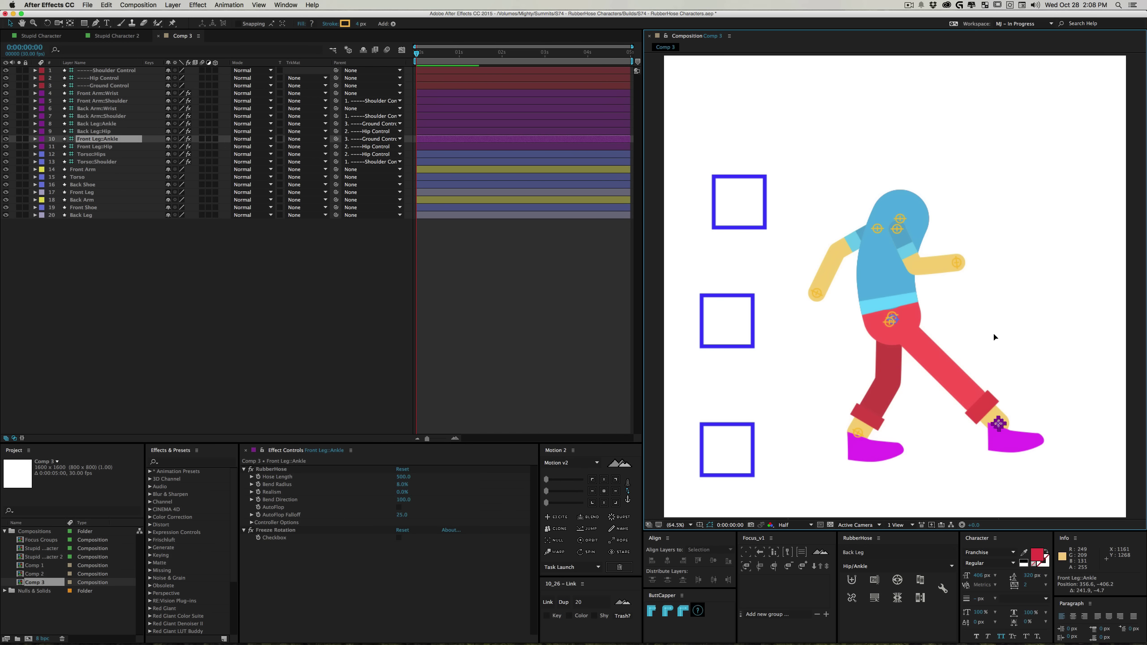
left_click_drag(995, 337, 993, 336)
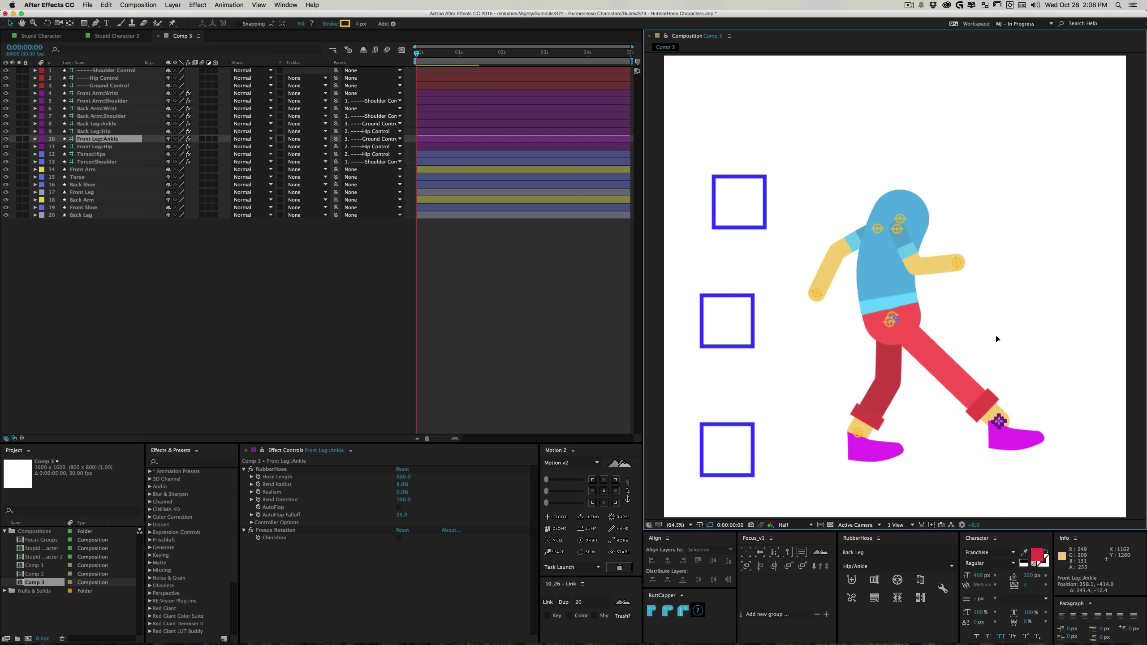
left_click(1023, 370)
key("w")
key("v")
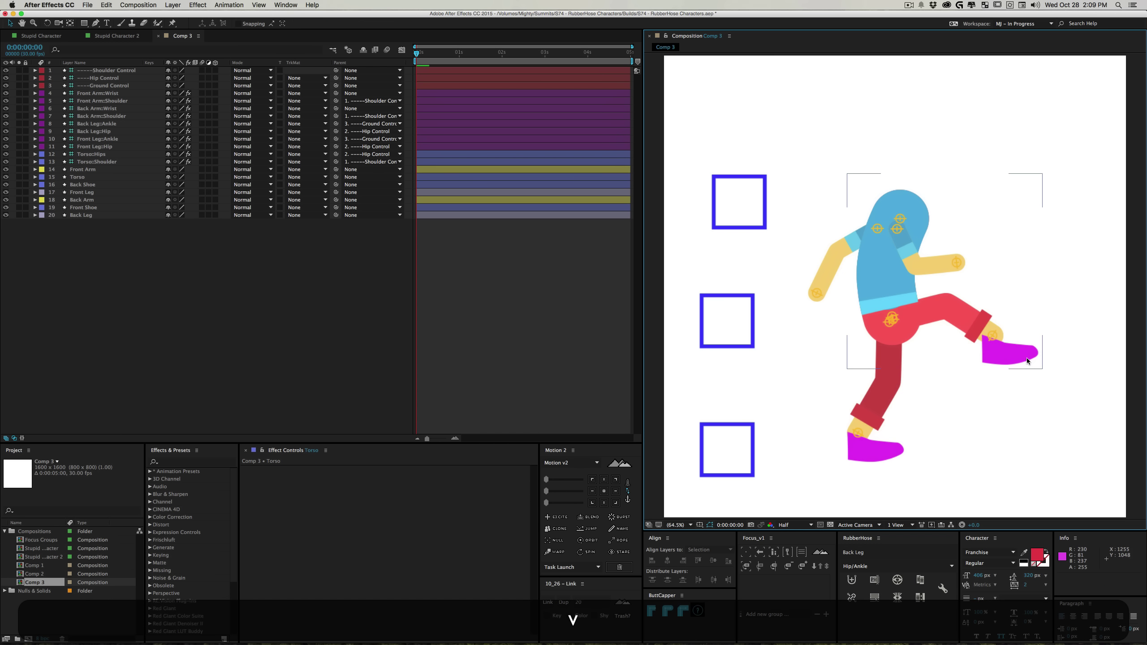
Try rotating the Front Shoe layer around its ankle, and undo the rotation and the raised leg pose
left_click(876, 448)
key("w")
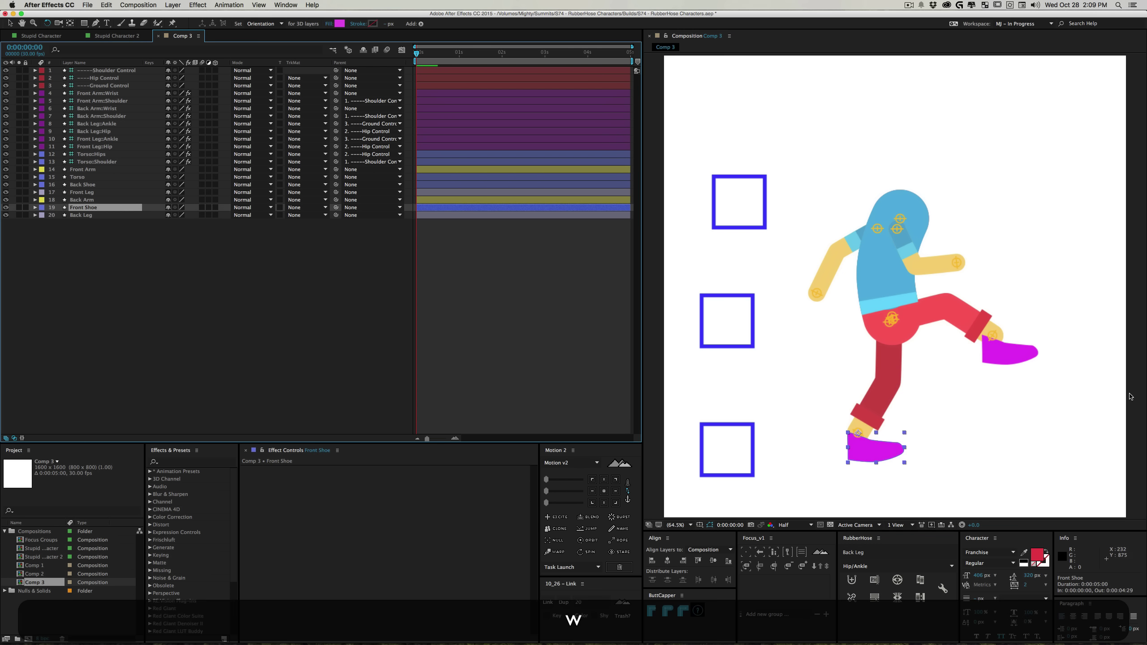
left_click_drag(838, 500, 864, 500)
key("super+z")
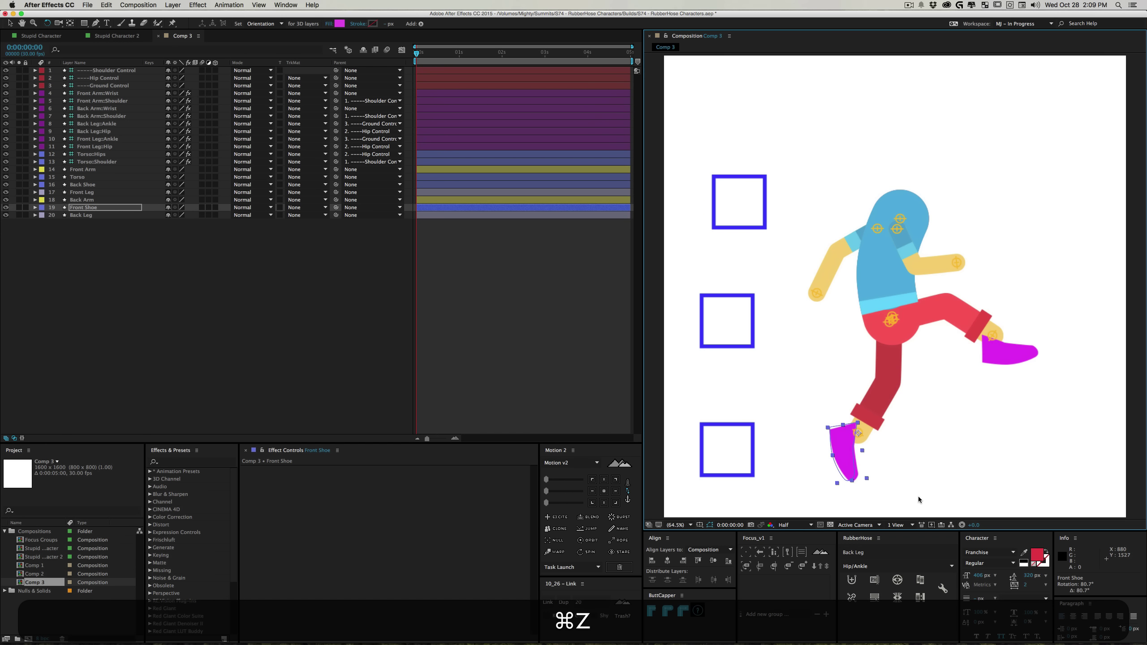
key("super+z")
key("super+z")
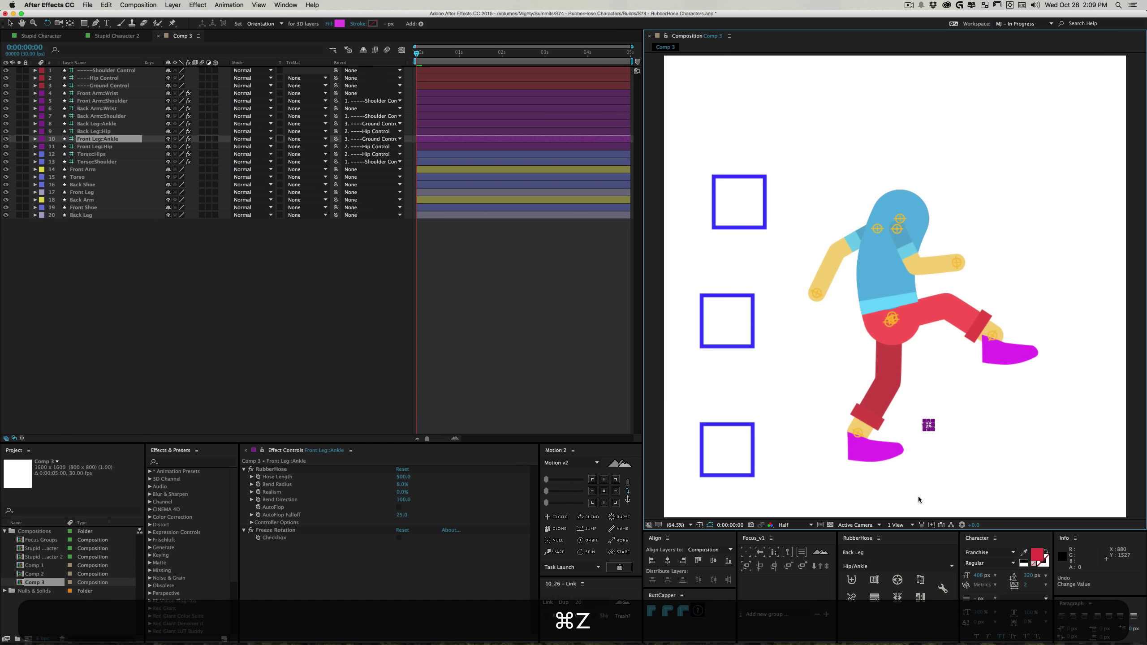
key("super+v")
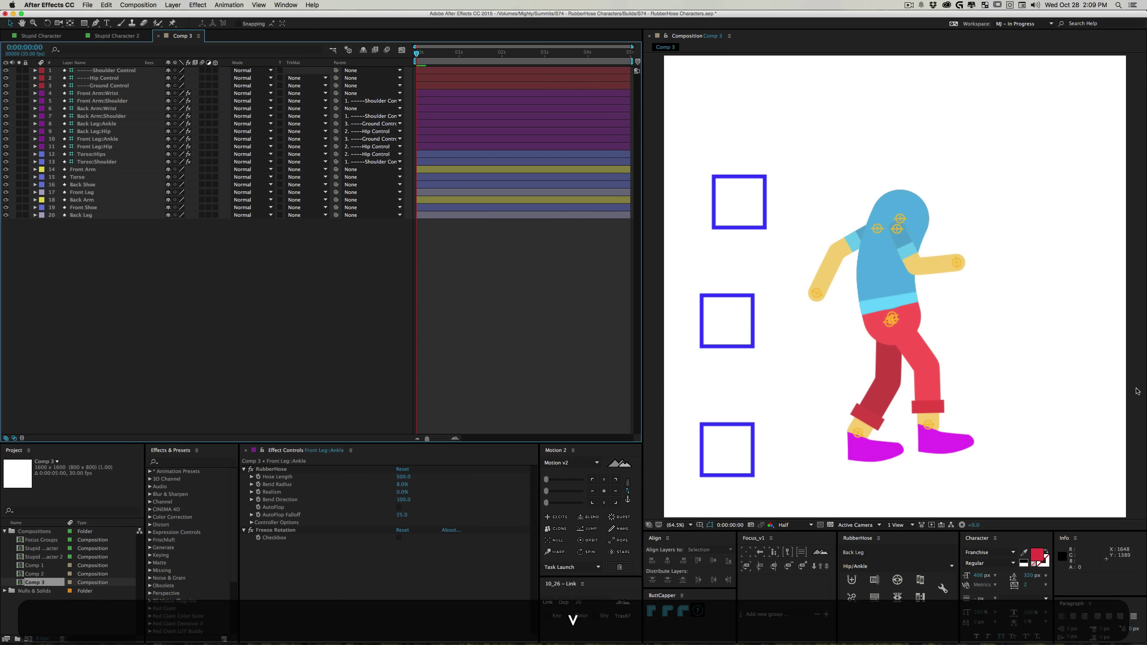
Try bending the body by moving the Shoulder Control and Hip Control squares, and undo both moves
left_click(734, 204)
left_click_drag(731, 271, 730, 283)
left_click_drag(730, 212, 837, 213)
left_click(778, 302)
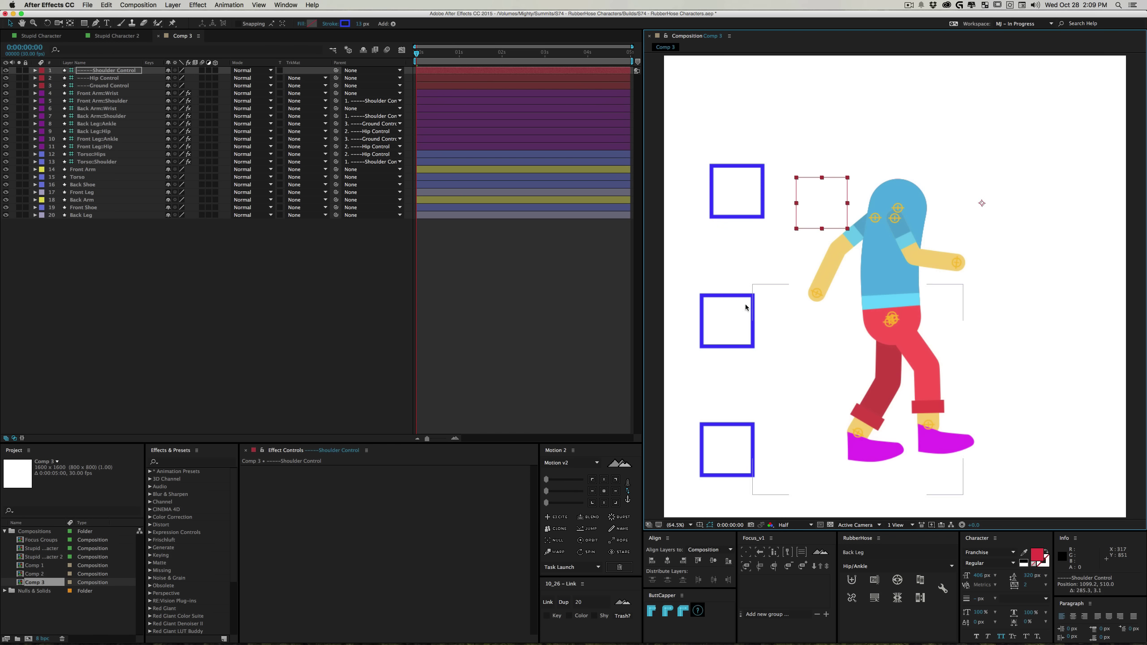
left_click(727, 323)
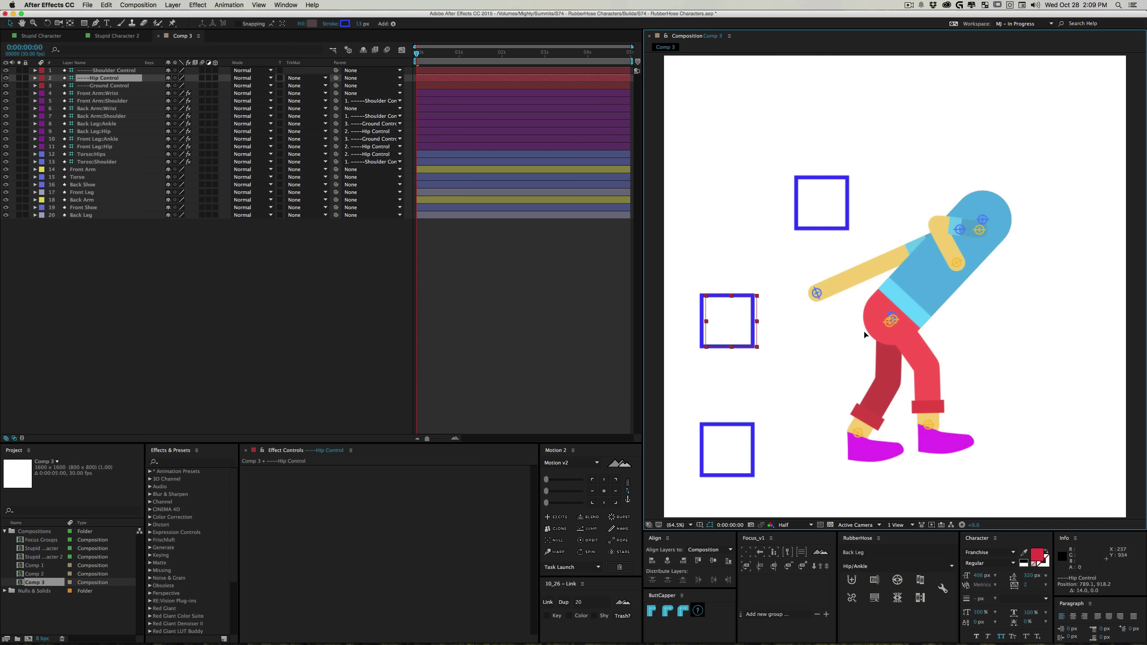
left_click_drag(726, 328, 863, 334)
key("super+z")
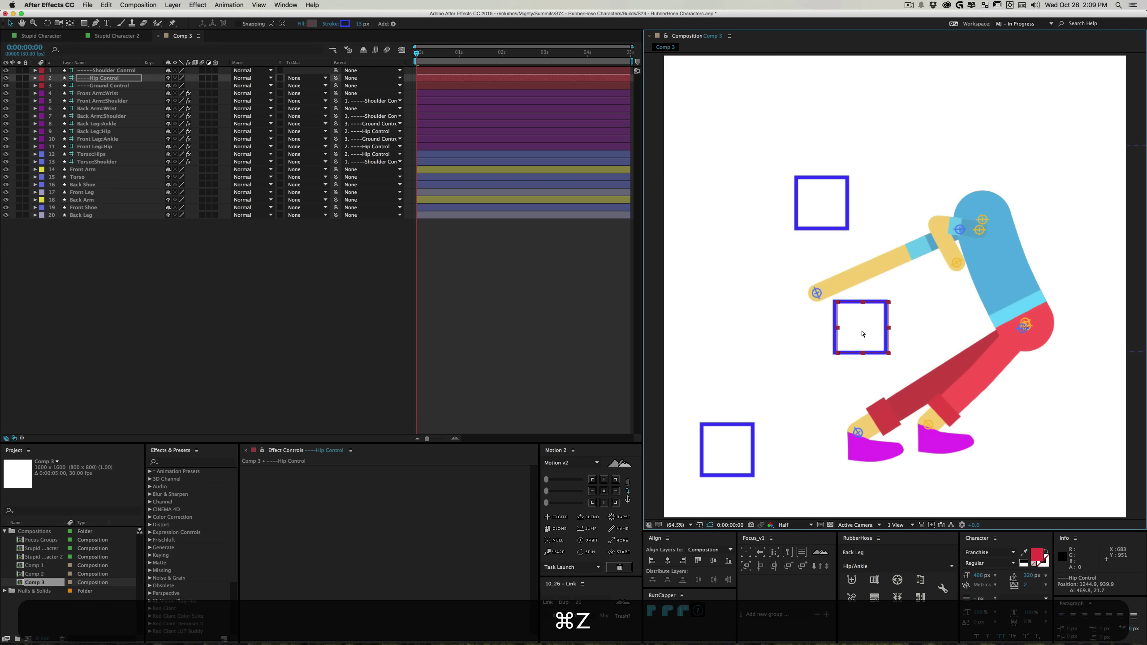
key("super+z")
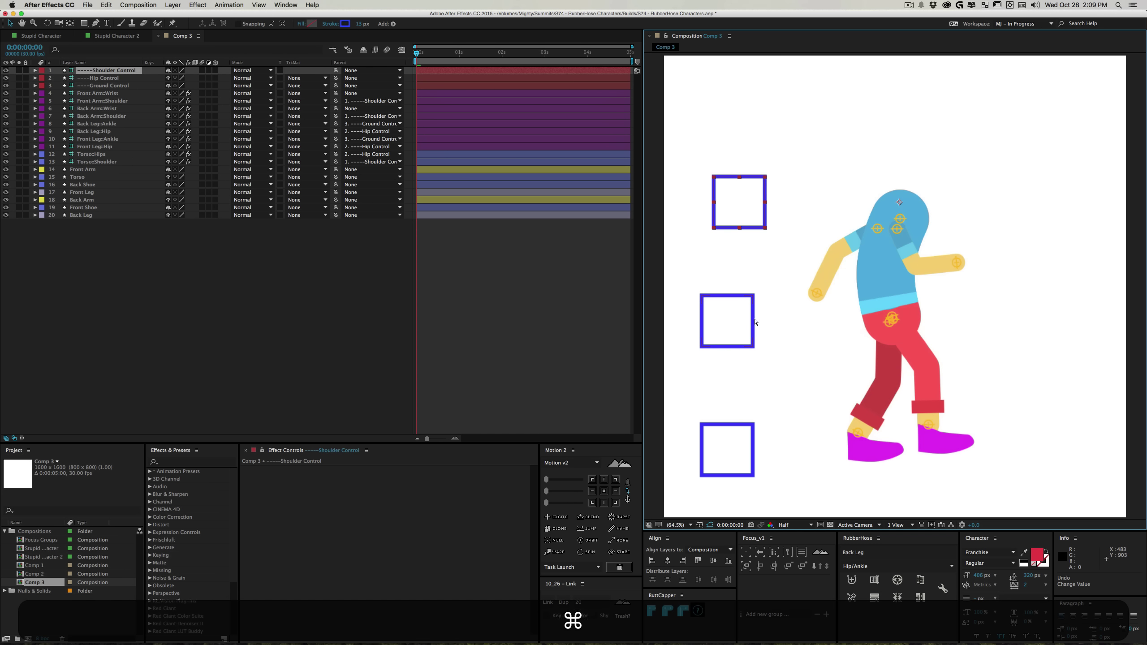
left_click(296, 295)
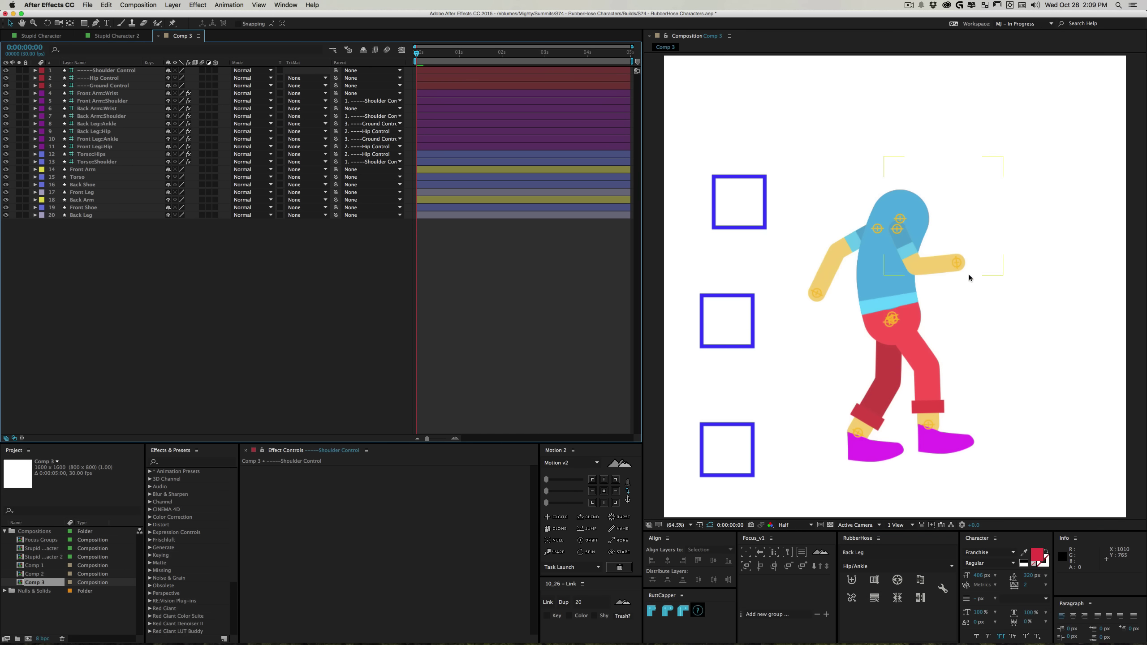
Draw a mitten-shaped hand with a thumb at the end of the front arm using the Pen tool
key("g")
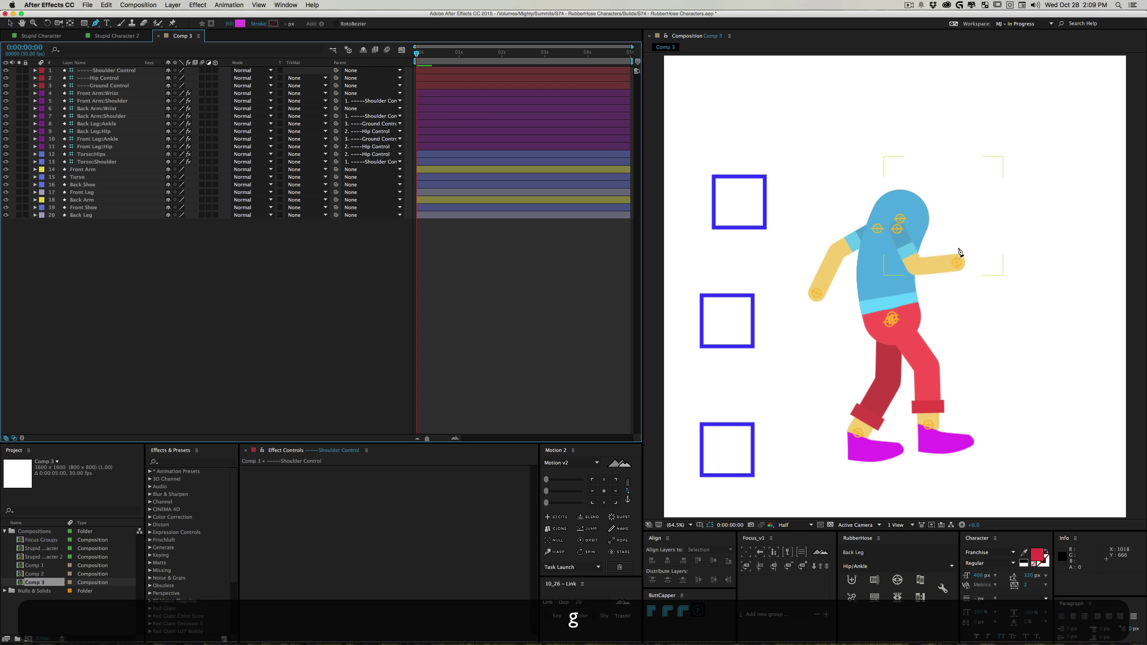
mouse_move(953, 245)
left_mouse_down()
mouse_move(965, 232)
mouse_move(975, 253)
mouse_move(962, 275)
mouse_move(966, 232)
left_mouse_up()
left_click(1004, 245)
left_click(1003, 286)
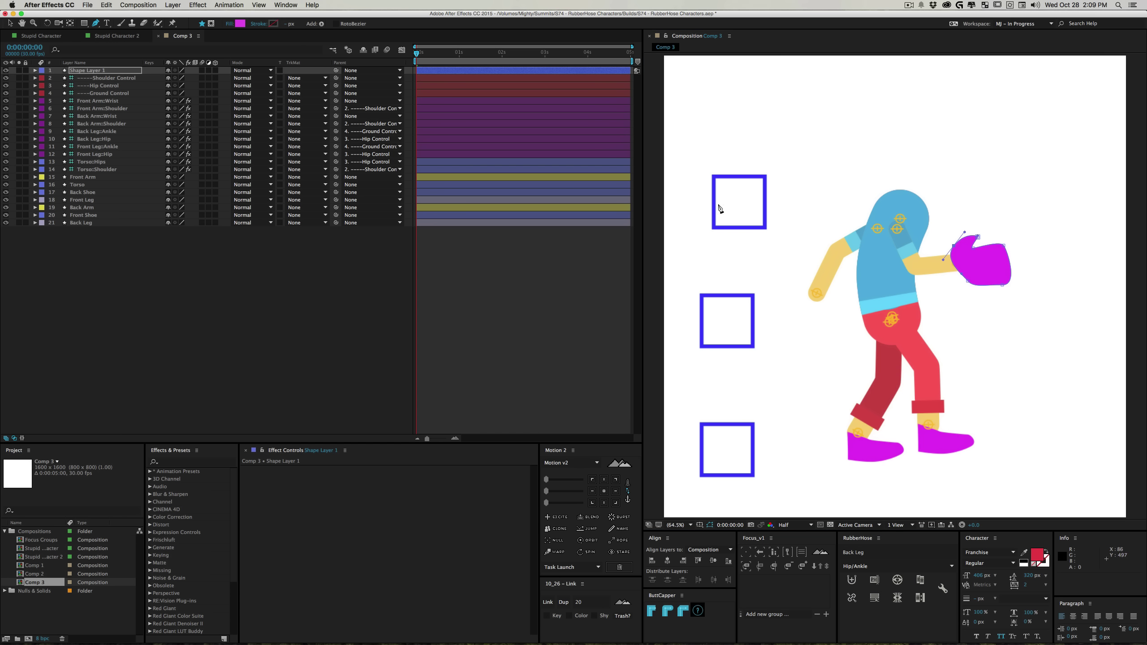
Set the hand shape's fill to the arm's skin tone, F9D183, by sampling the back arm
left_click(240, 25)
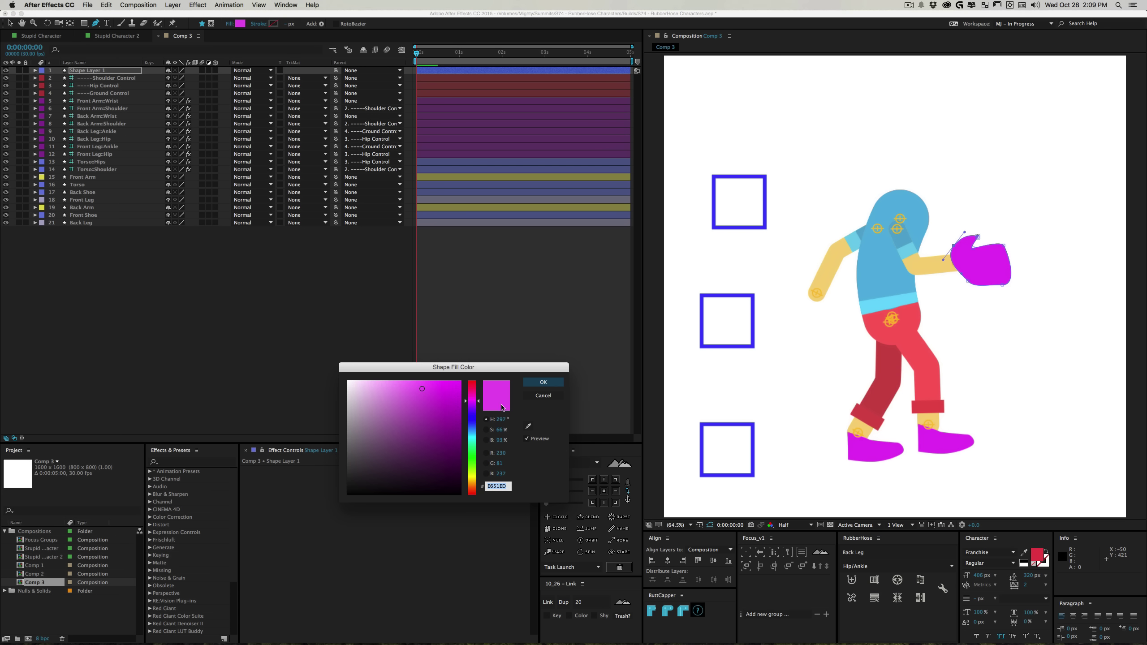
left_click(528, 426)
left_click(835, 256)
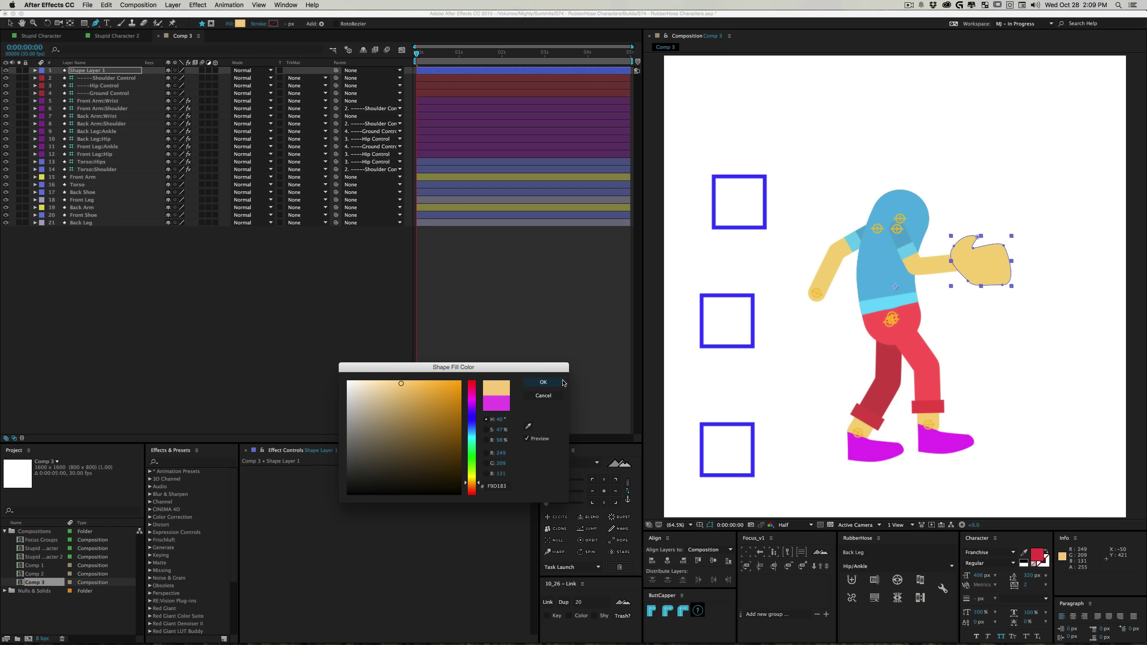
key("Return")
left_click(671, 328)
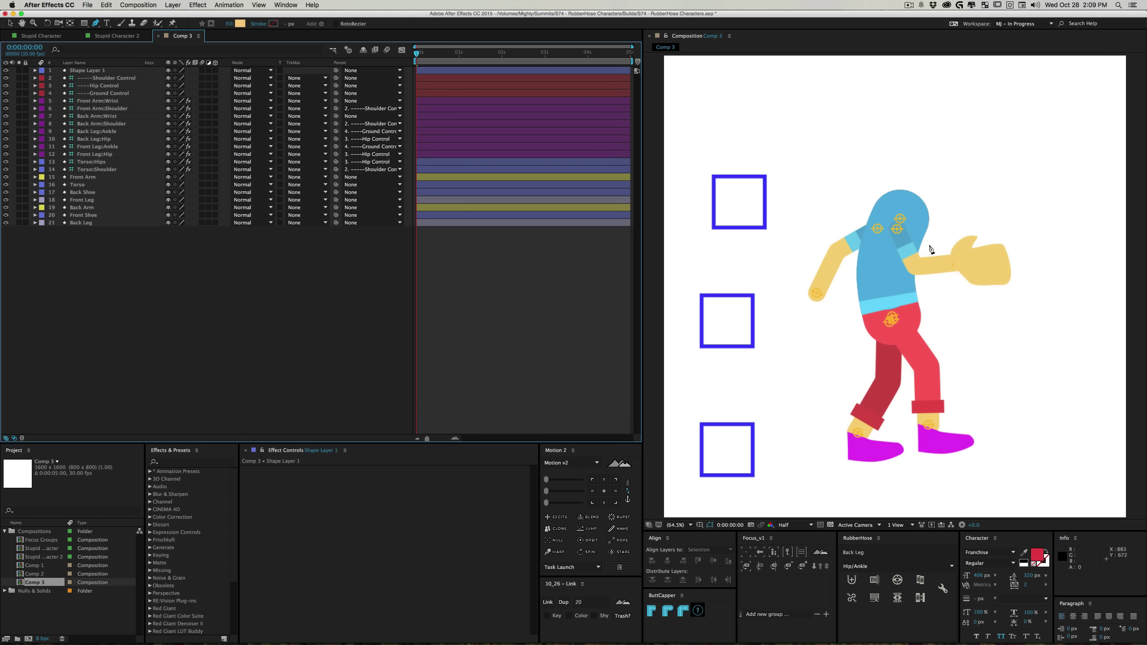
Move the hand's shape layer directly above Front Arm and parent it to Front Arm::Wrist
left_click_drag(86, 70, 85, 179)
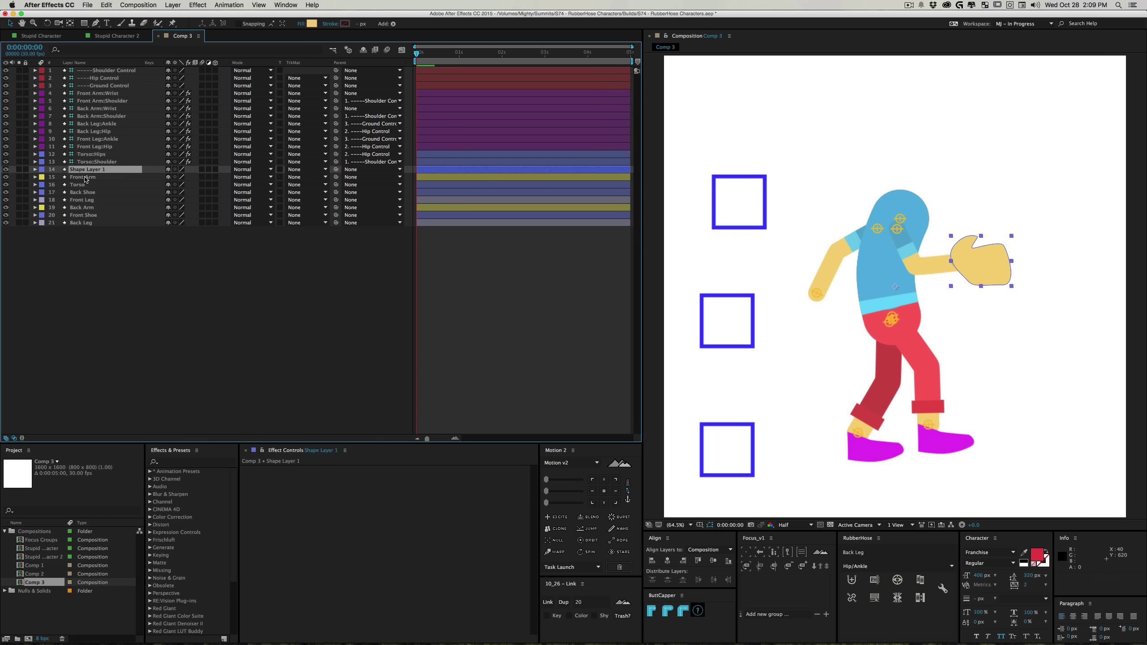
left_click_drag(336, 169, 105, 98)
left_click(214, 298)
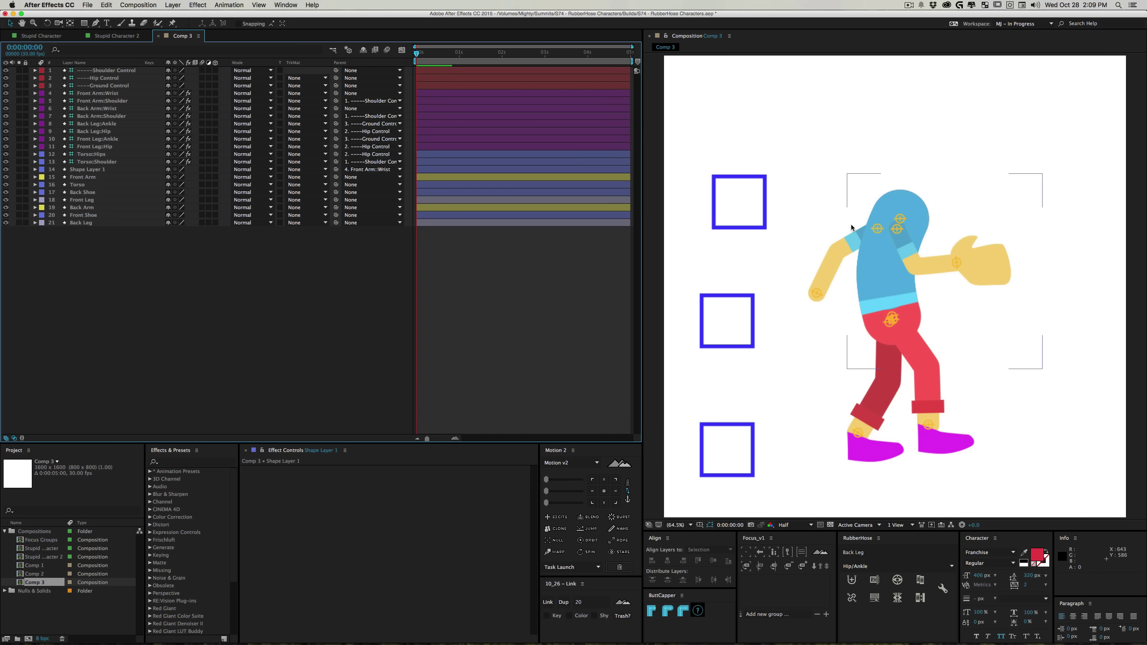
Move the Front Arm::Wrist controller around and leave the front arm and hand in a lowered pose
left_click(957, 261)
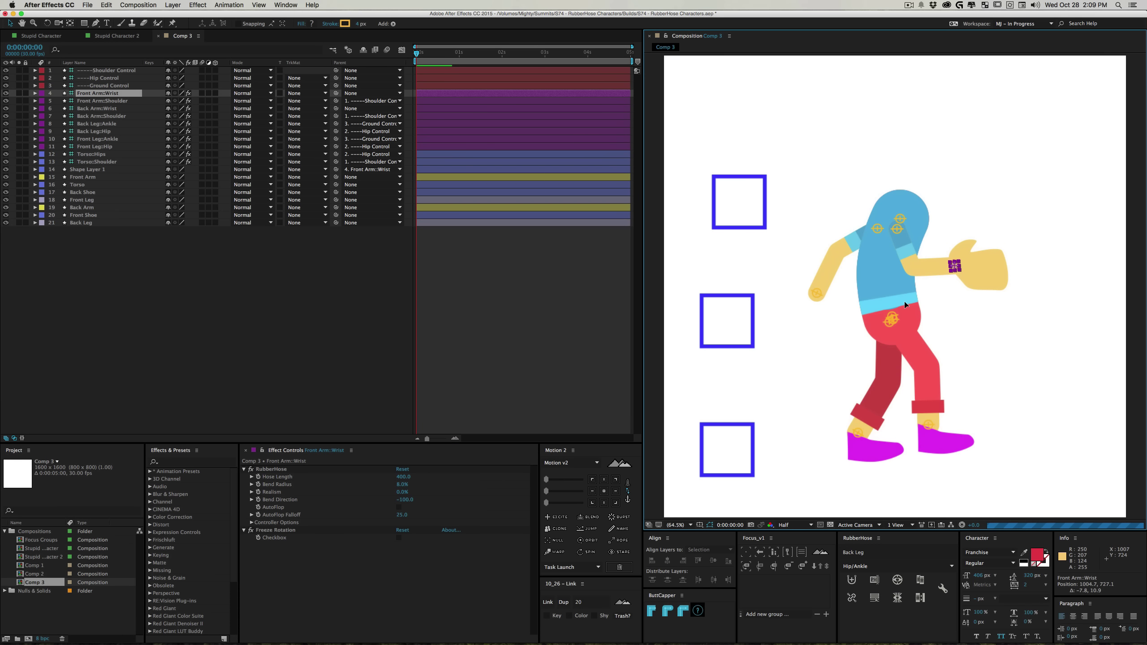
left_click_drag(957, 263, 972, 285)
left_click(184, 320)
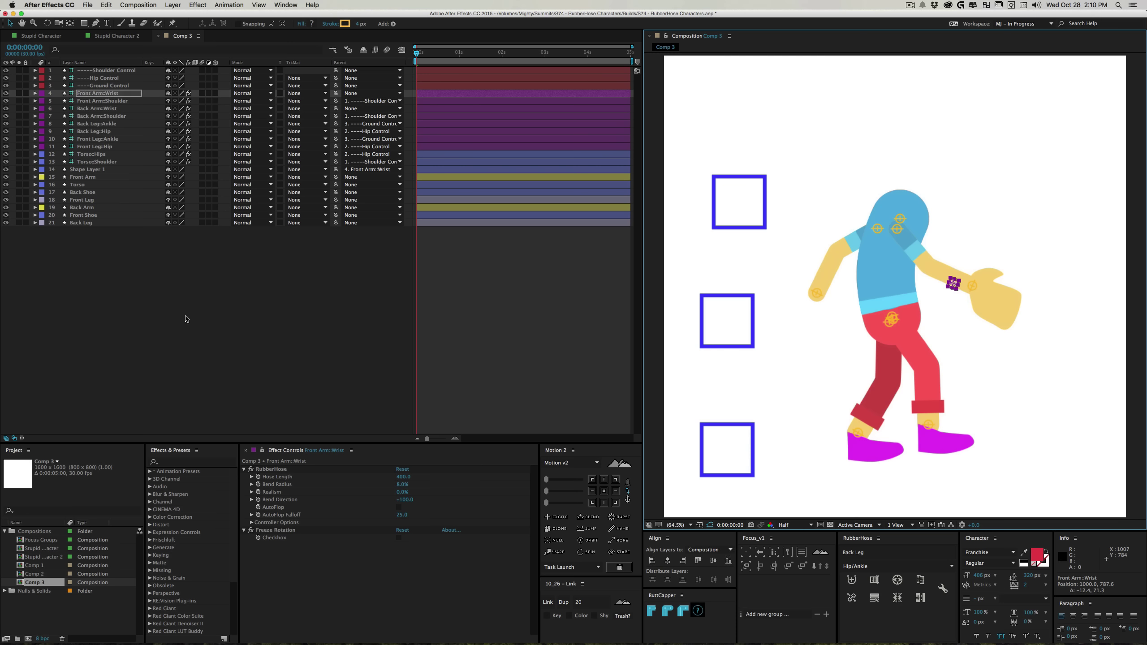
Rename the hand's shape layer as Front Arm Hand
left_click(88, 171)
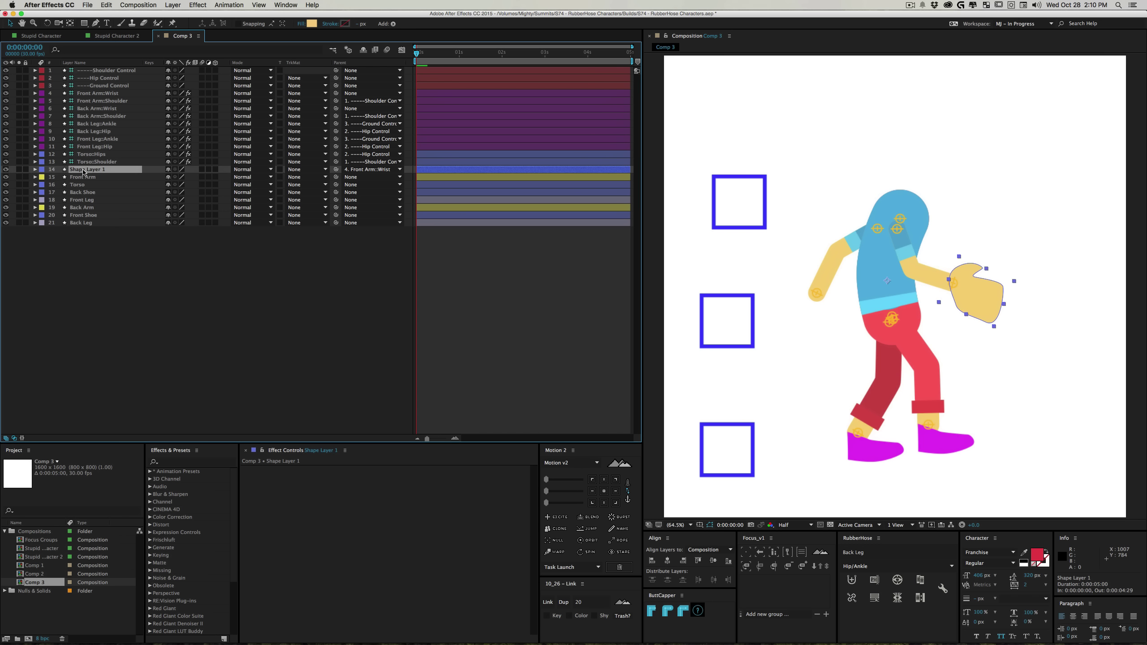
key("Return")
type("Front Arm Hand")
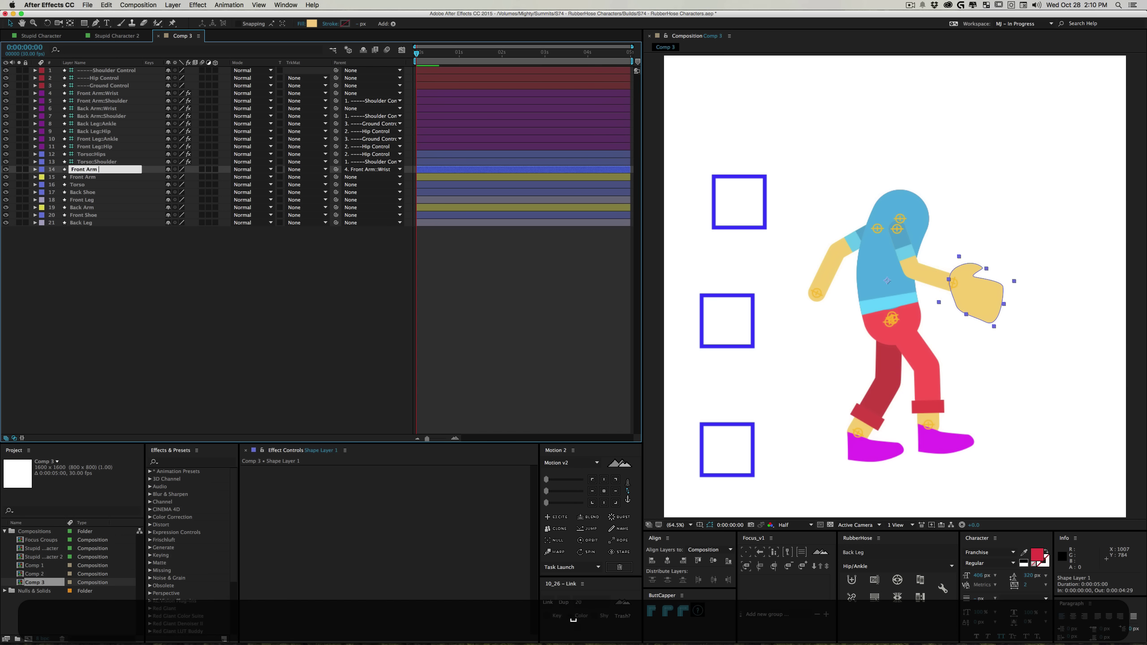
key("Return")
Duplicate the Front Arm Hand layer and rename the copy as Back ARm Hand
key("super+d")
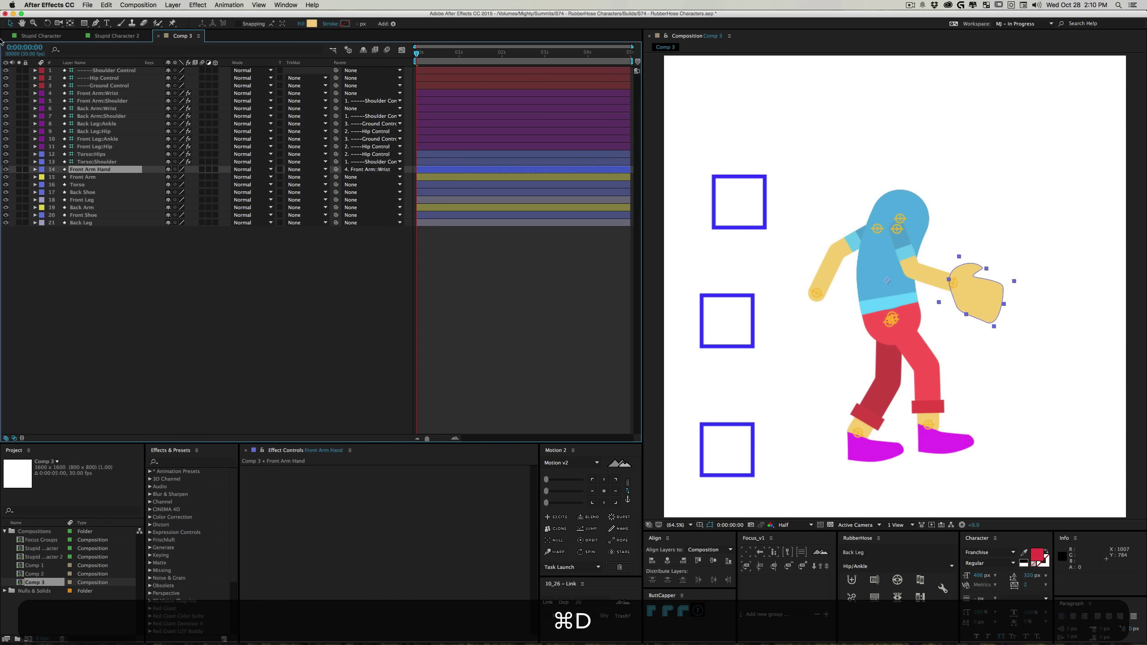
key("shift+Return")
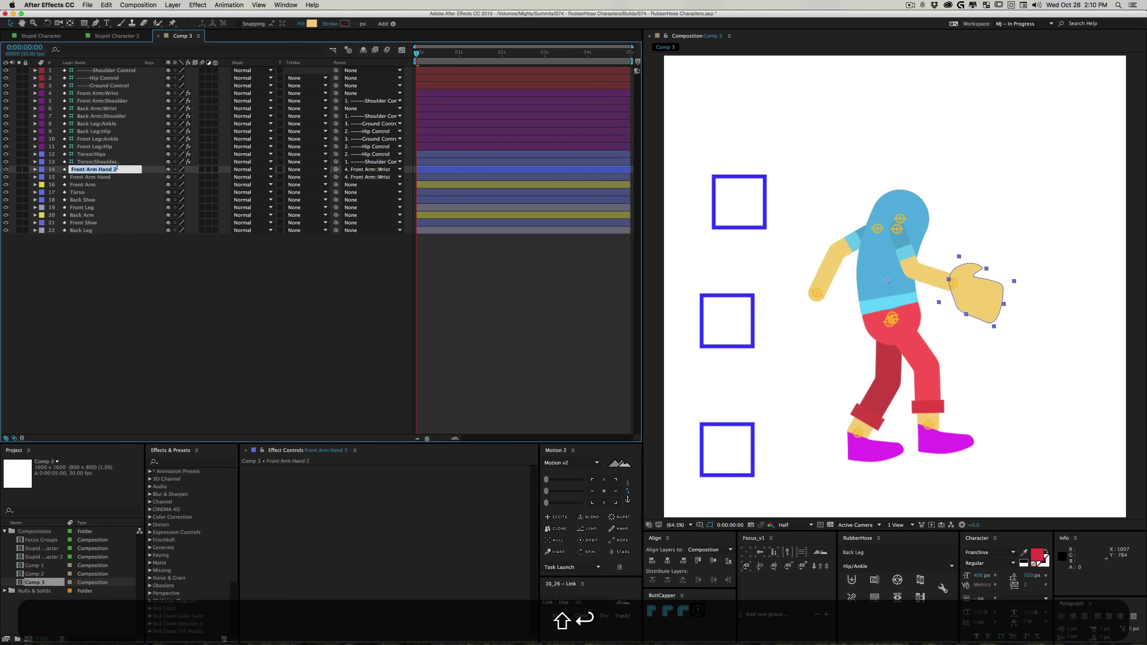
type("Back ARm Hand")
key("Return")
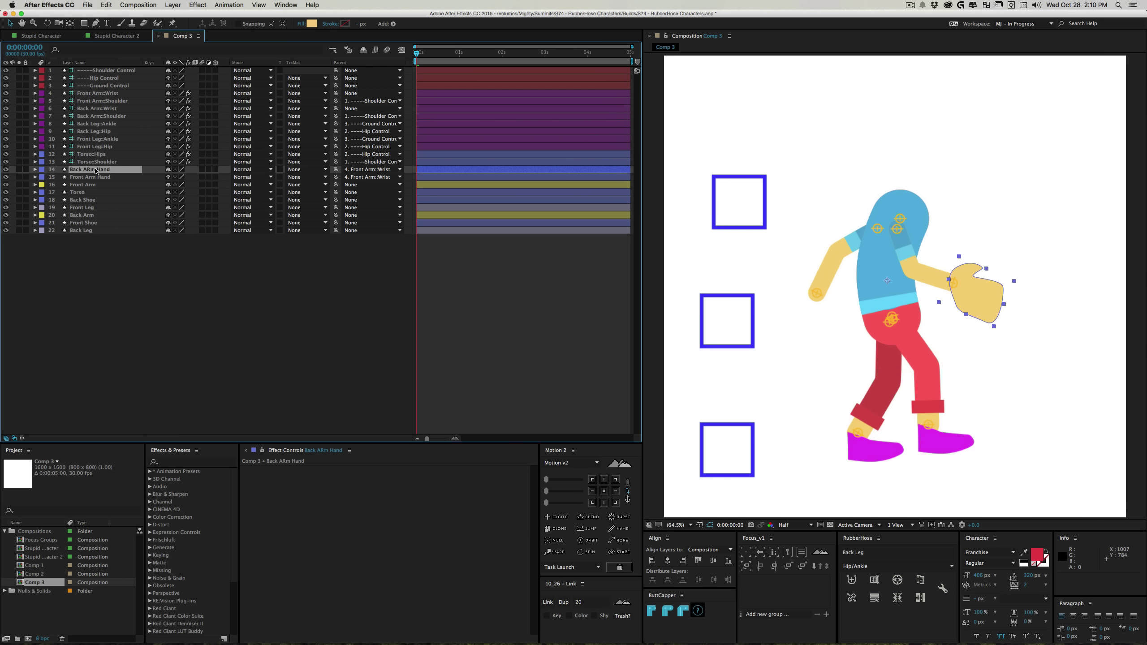
Move the Back ARm Hand layer directly above Back Arm and parent it to Back Arm::Wrist
left_click_drag(90, 169, 89, 216)
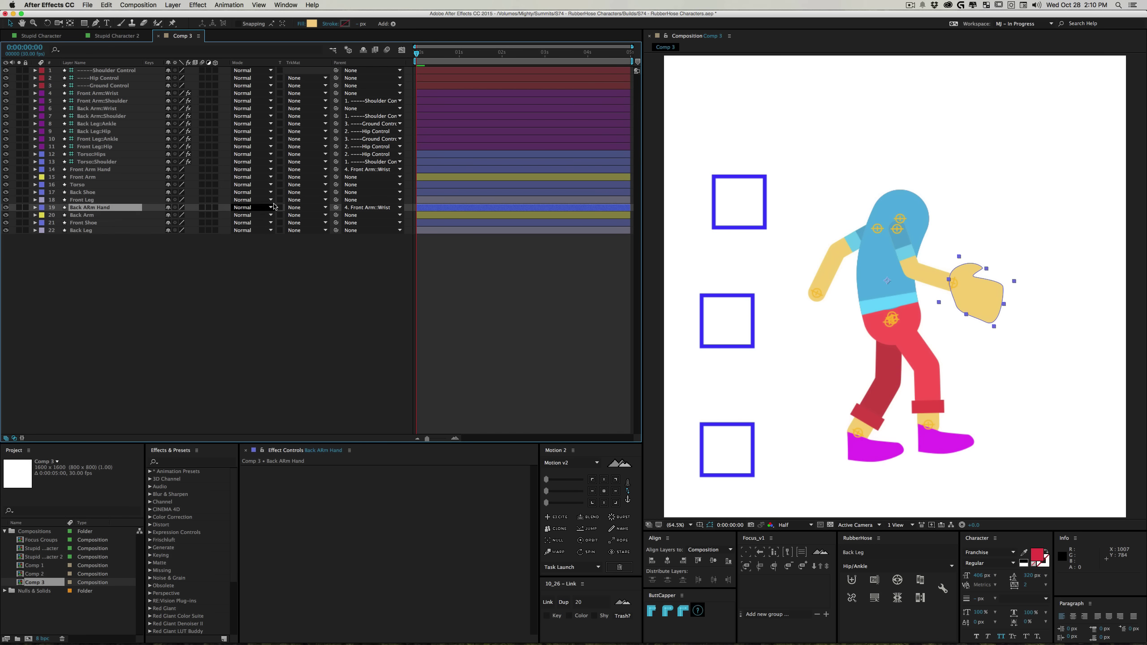
left_click_drag(336, 207, 102, 110)
left_click(219, 335)
Rotate the Front Arm Hand shape to point down and backward, and position it over the back arm's wrist
key("w")
left_click(971, 294)
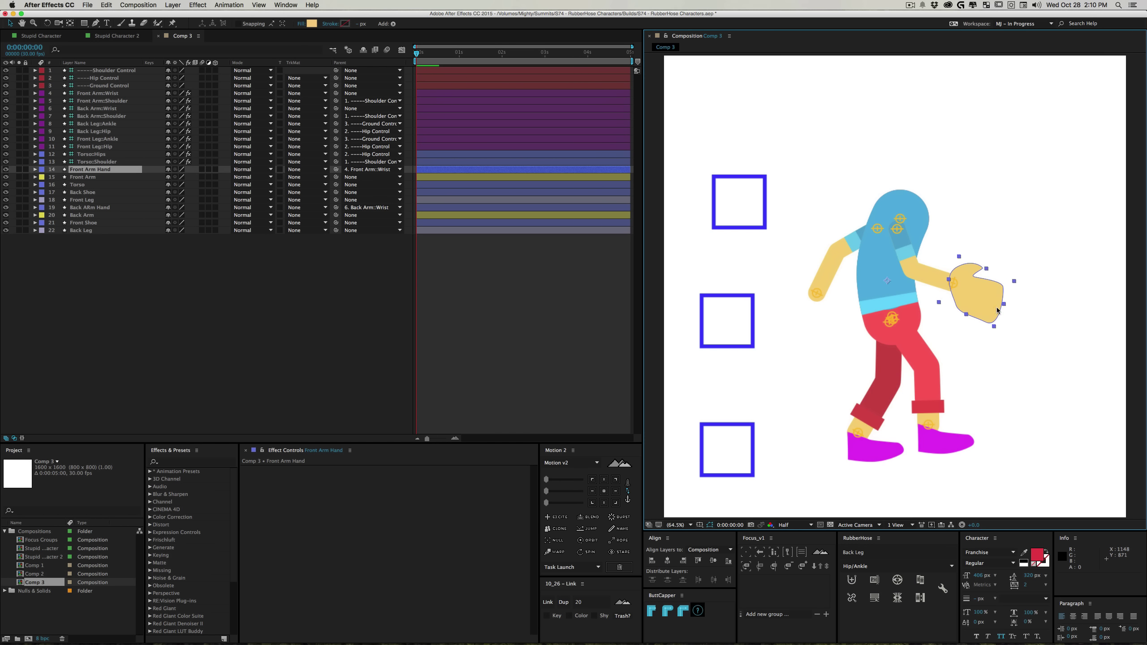
left_click_drag(865, 374, 825, 392)
key("v")
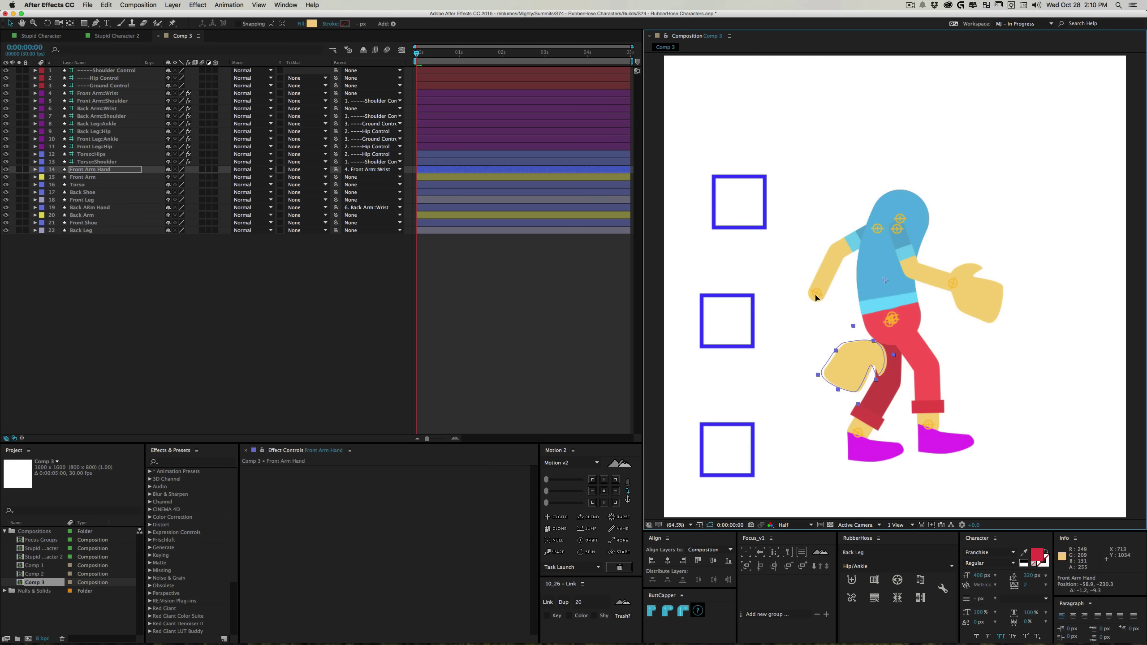
left_click_drag(877, 364, 819, 306)
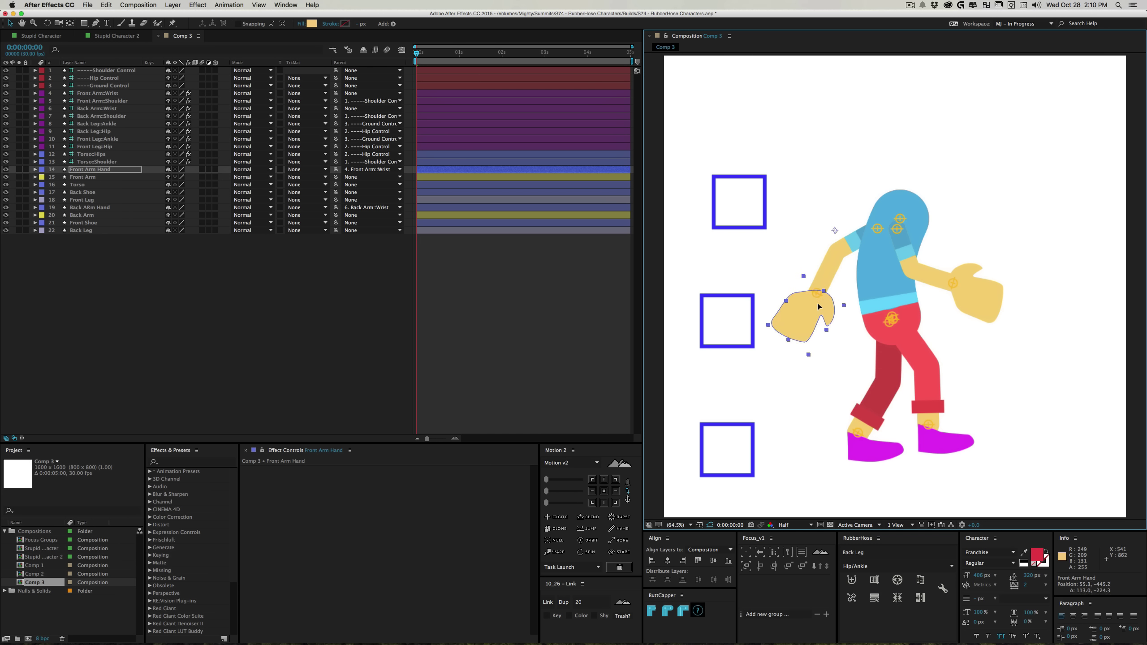
left_click(285, 324)
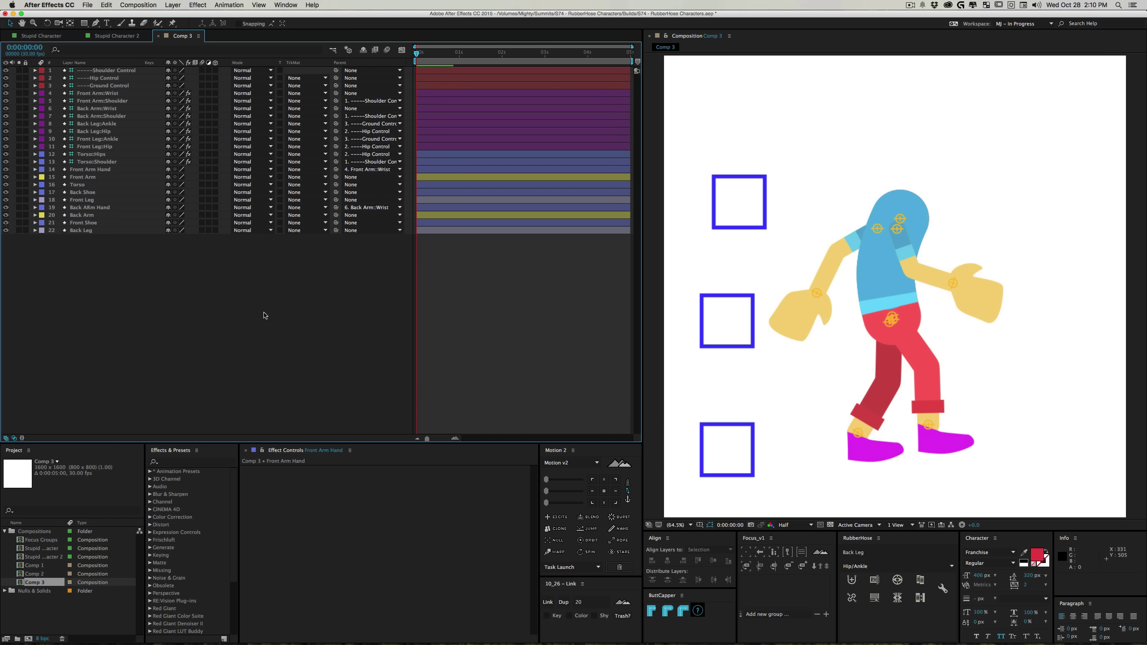
Move the Hip Control slightly forward and down so the hips shift toward the front leg, and save the project
left_click(735, 324)
left_click_drag(772, 310, 754, 330)
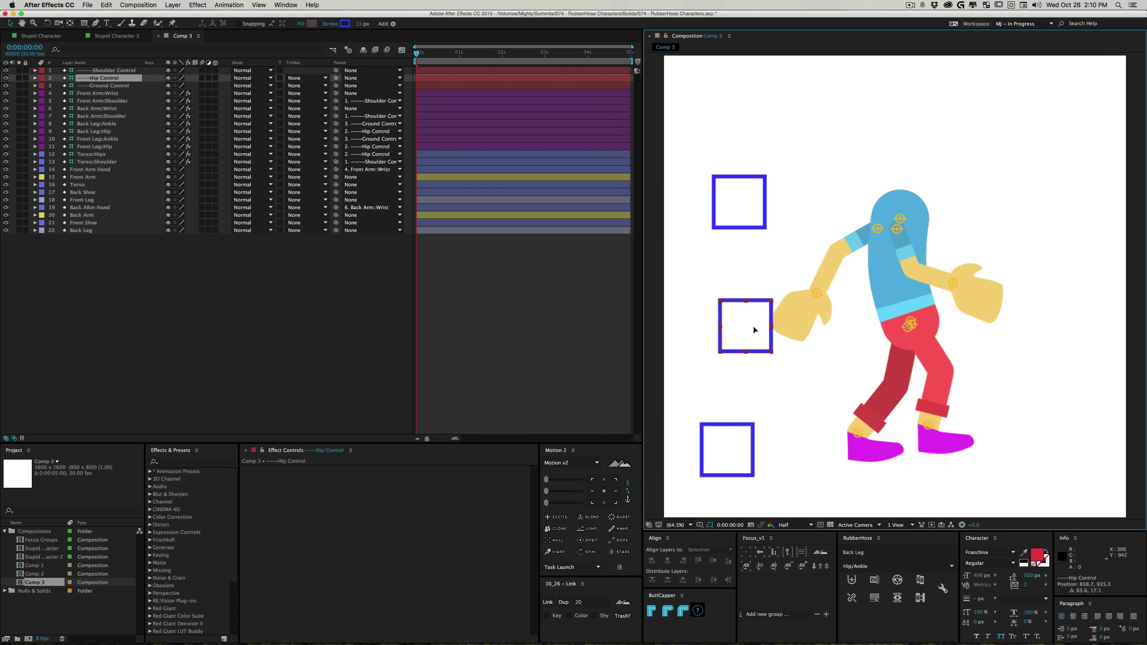
left_click(244, 315)
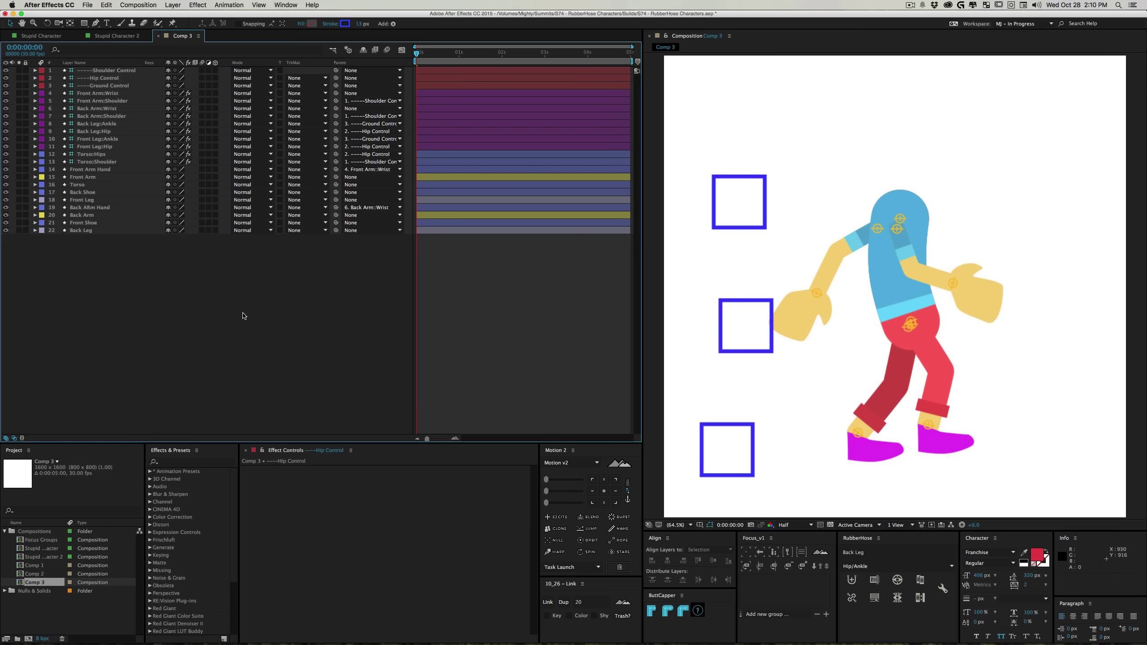
key("super+s")
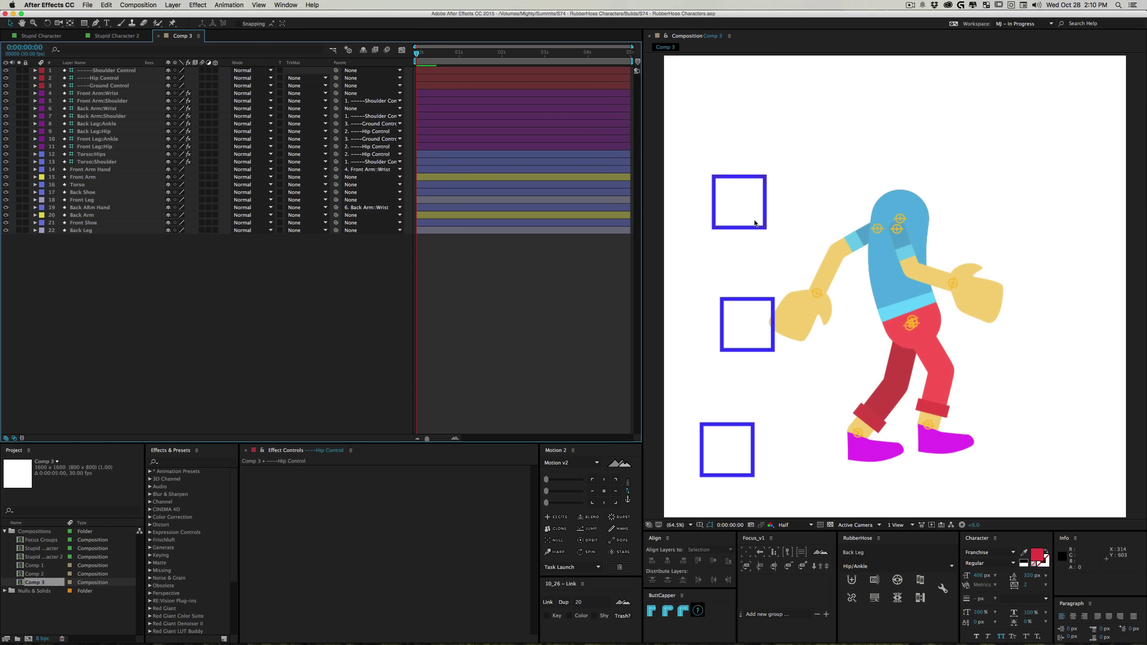
Try moving the Shoulder Control forward and down to test how the arms and hands follow, and undo the move
left_click(879, 298)
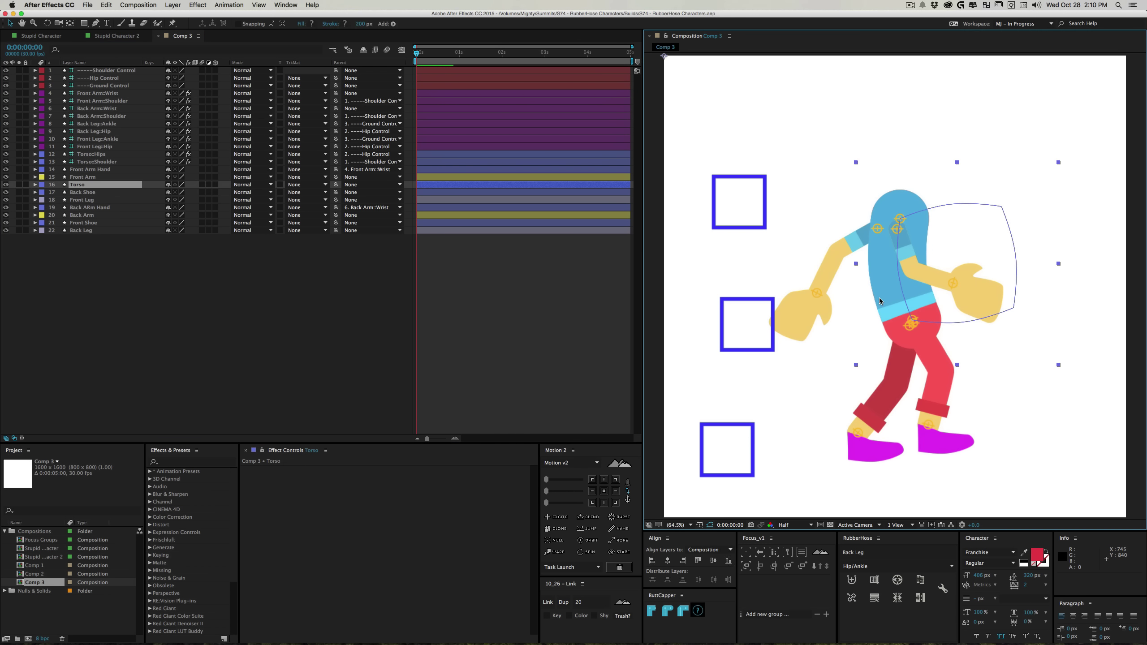
left_click(747, 213)
left_click_drag(753, 206, 821, 250)
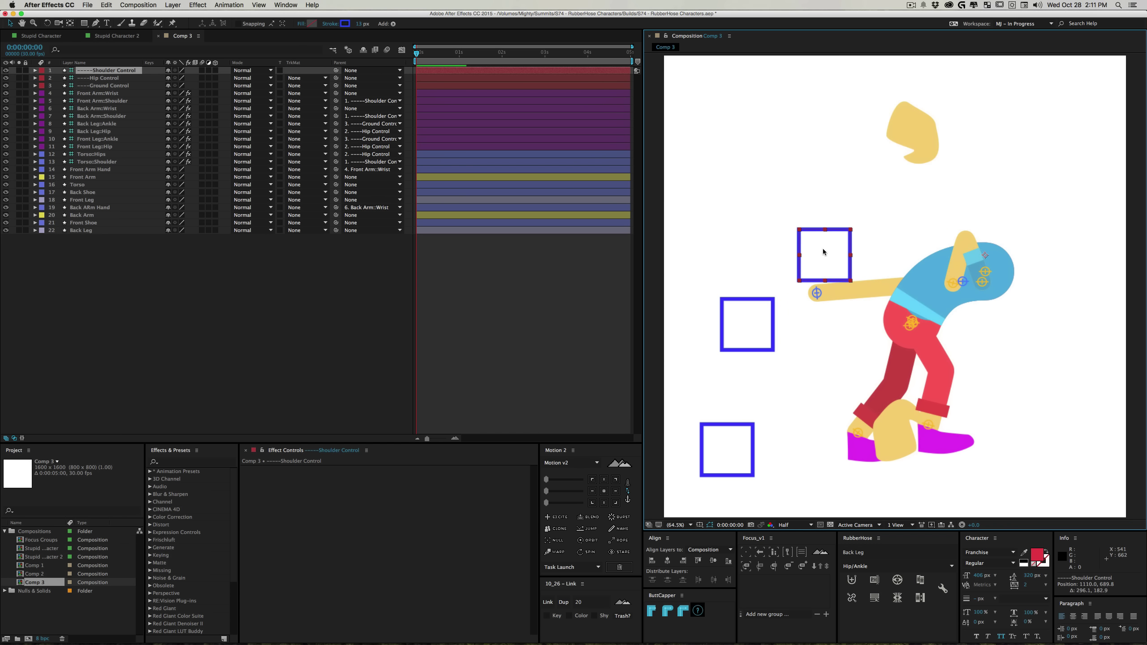
key("super+z")
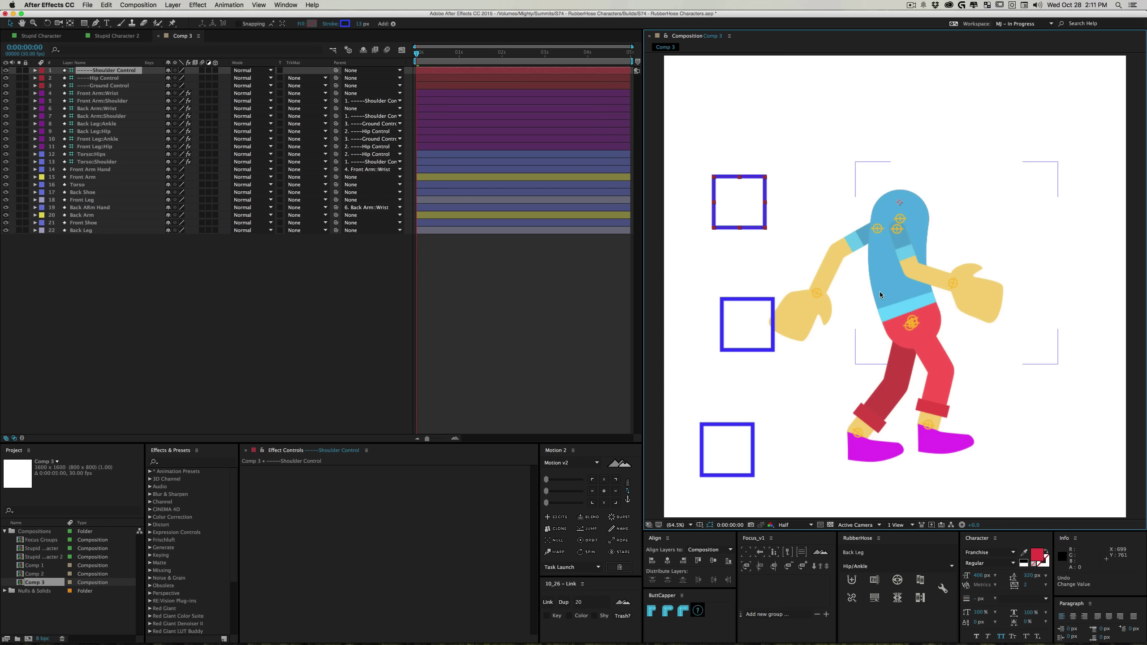
Move the Front Arm Hand layer's anchor point onto the wrist controller where the hand meets the arm
left_click(992, 304)
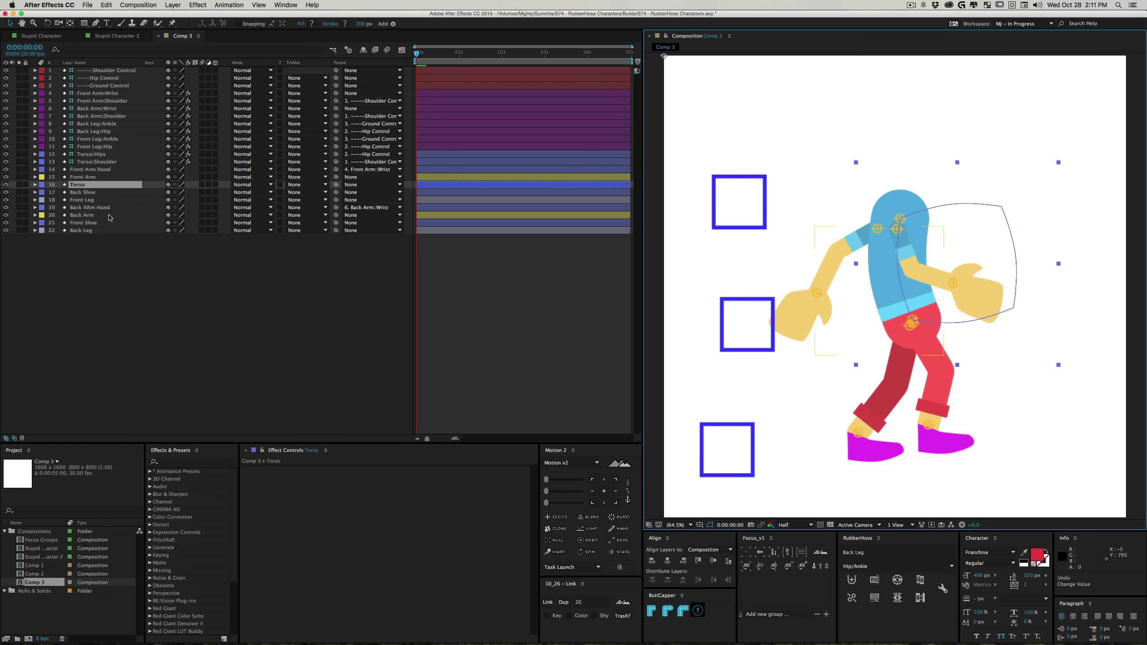
left_click(91, 224)
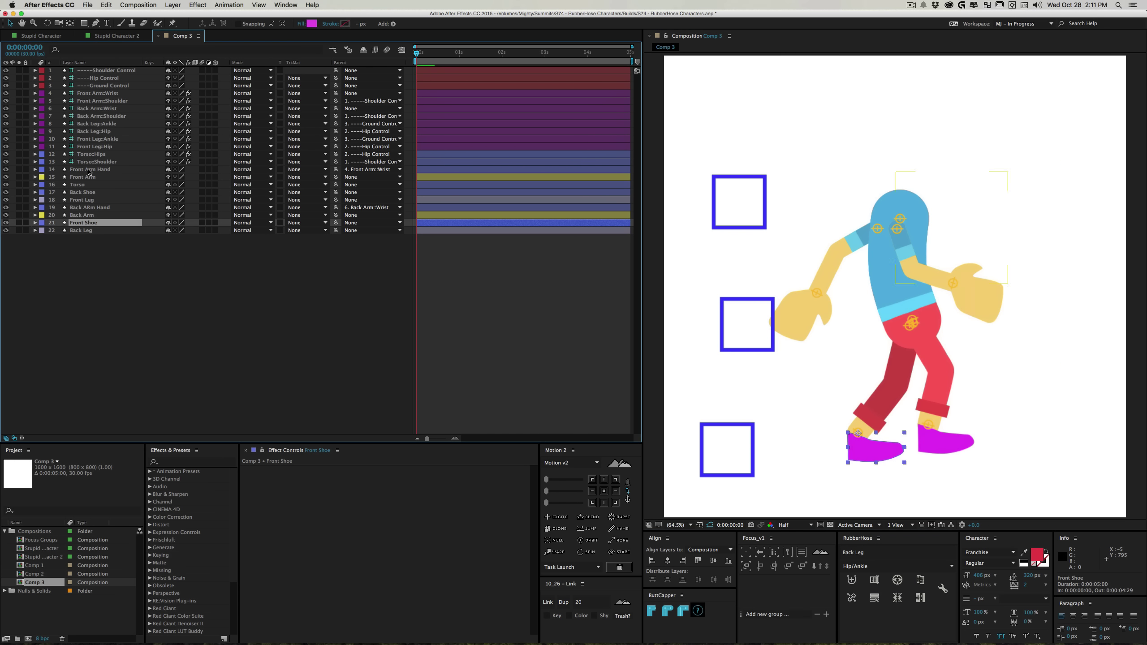
left_click(806, 312)
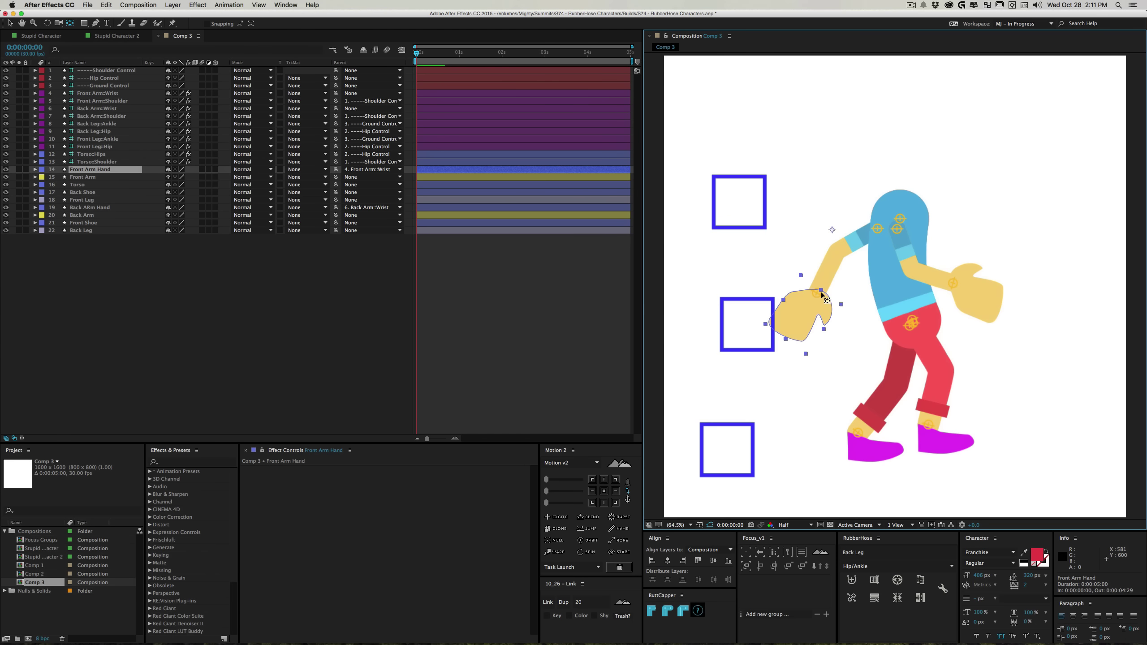
left_click_drag(819, 294, 816, 293)
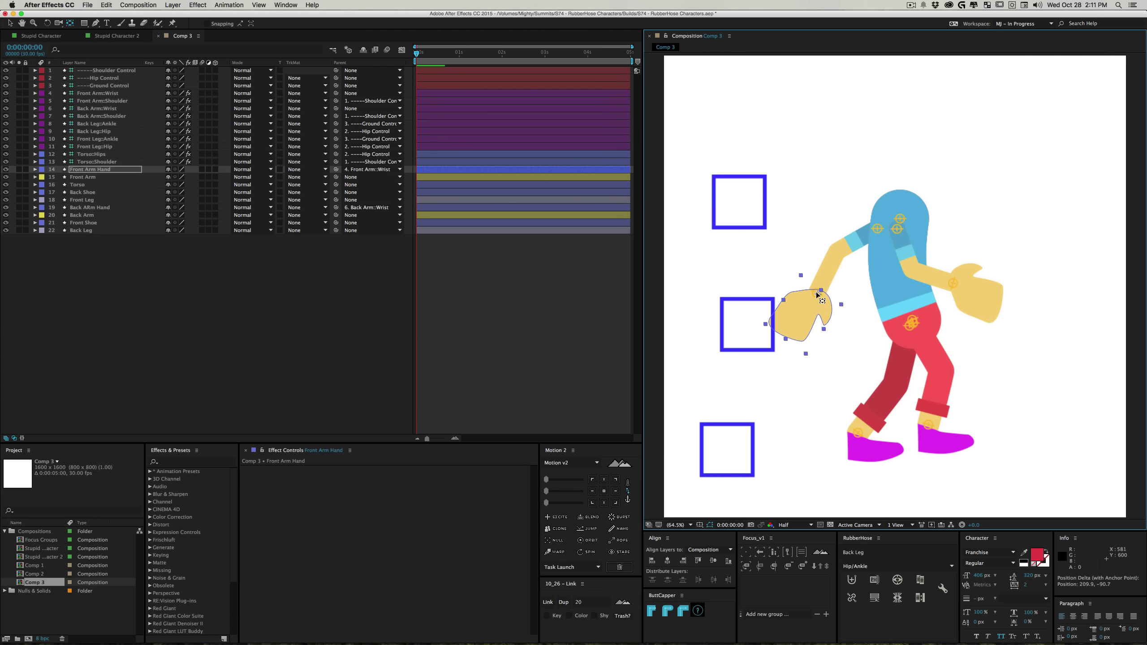
Move the Back ARm Hand layer's anchor point onto its wrist controller and deselect the layer
left_click(991, 305)
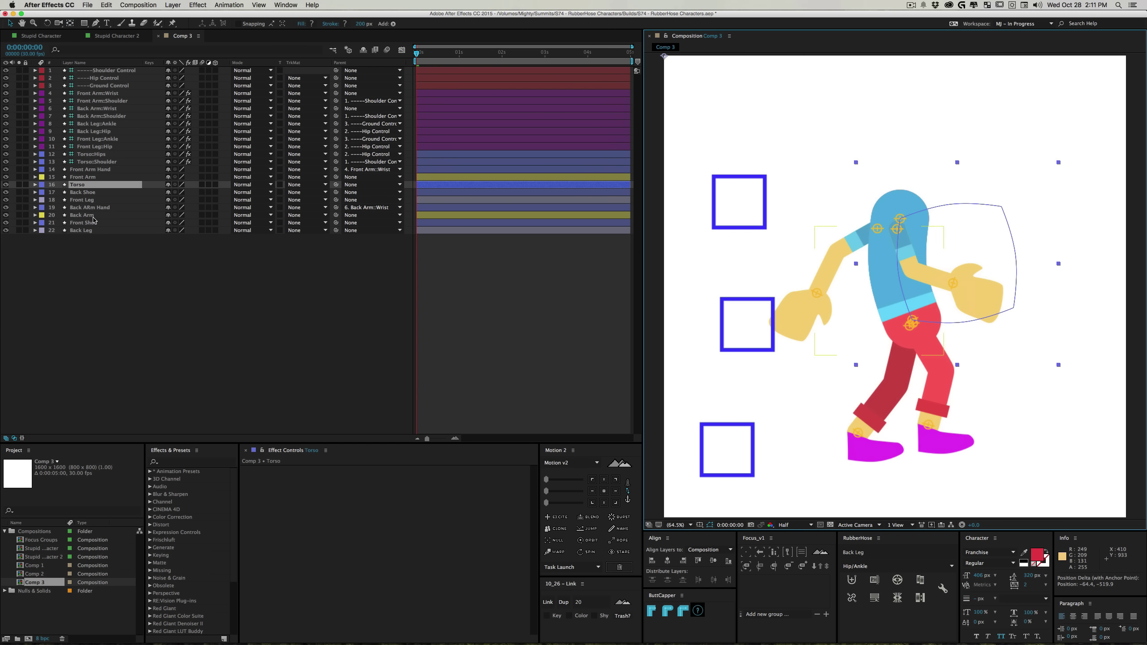
left_click(91, 209)
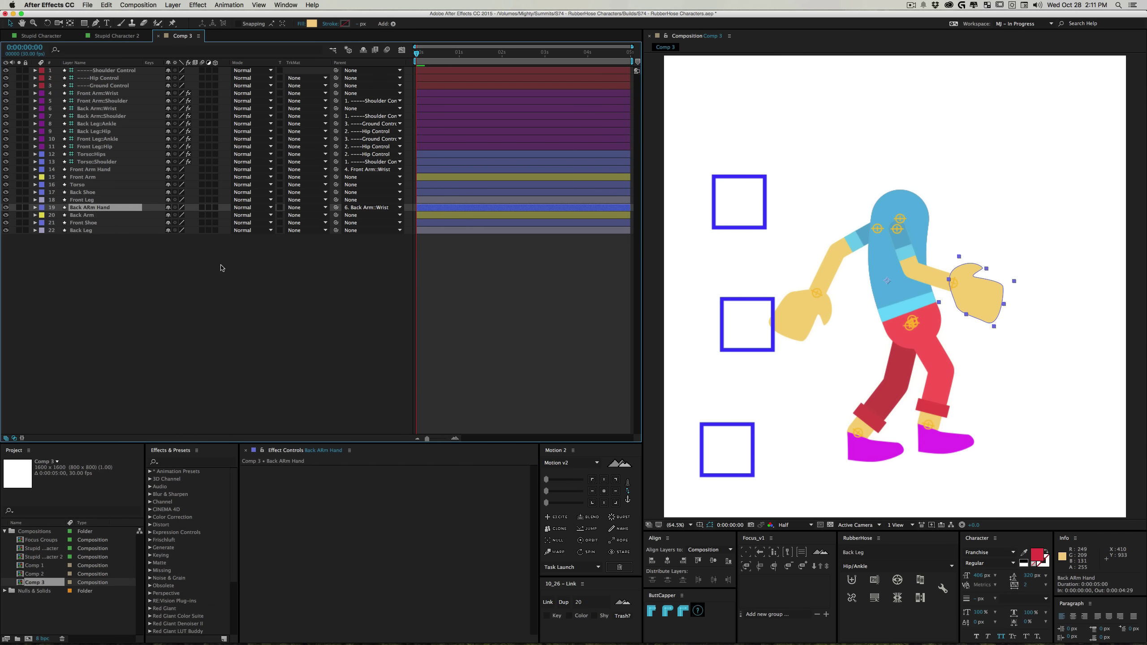
key("y")
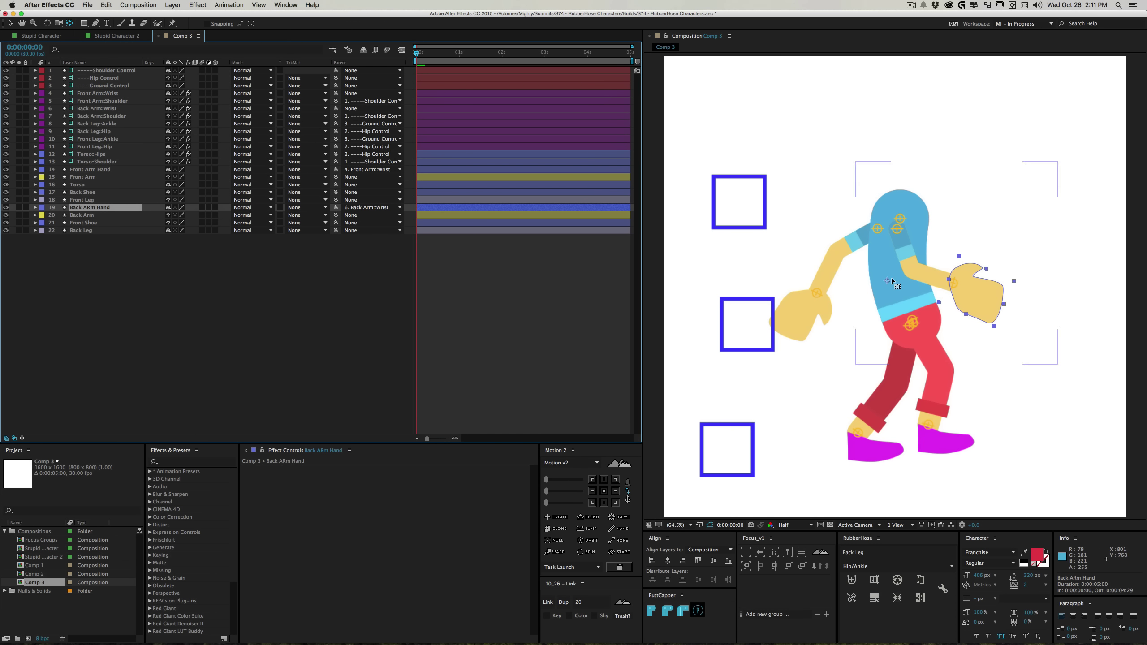
left_click_drag(888, 281, 954, 284)
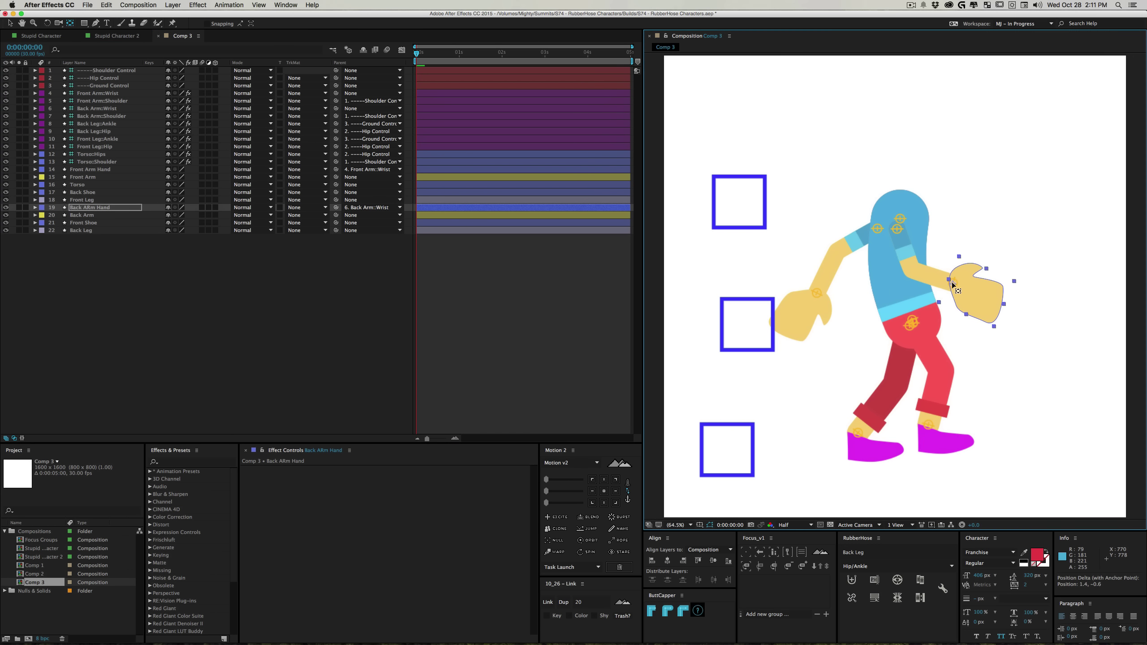
key("v")
left_click(185, 354)
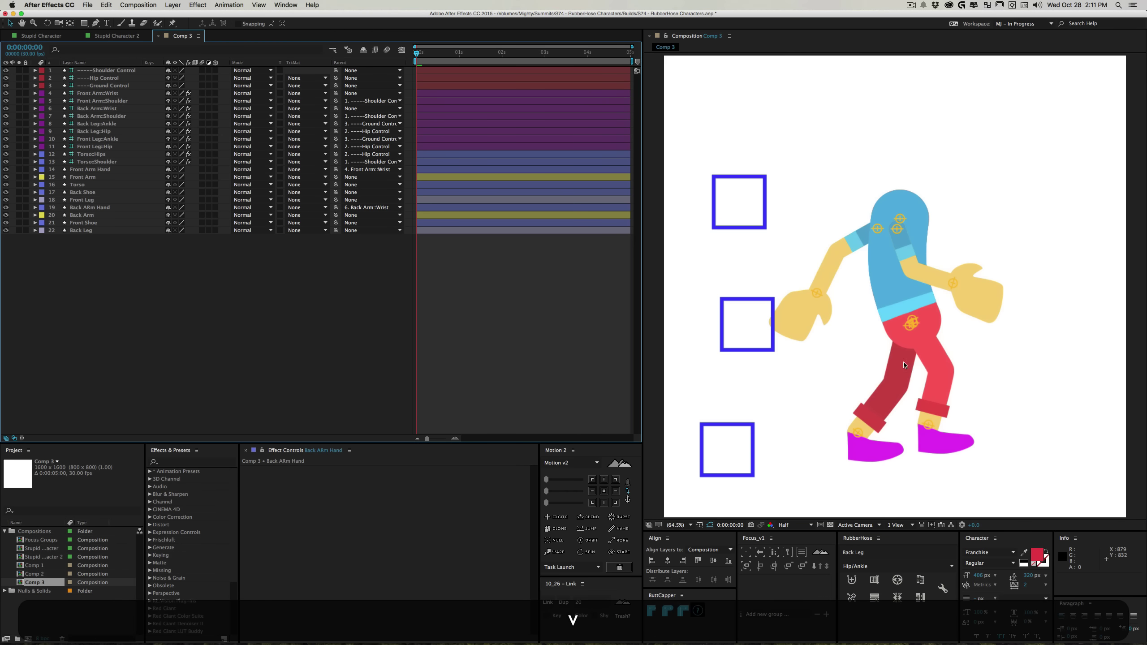
Test the hands again by moving the Shoulder Control far forward, undo the move and deselect the controller
left_click(745, 194)
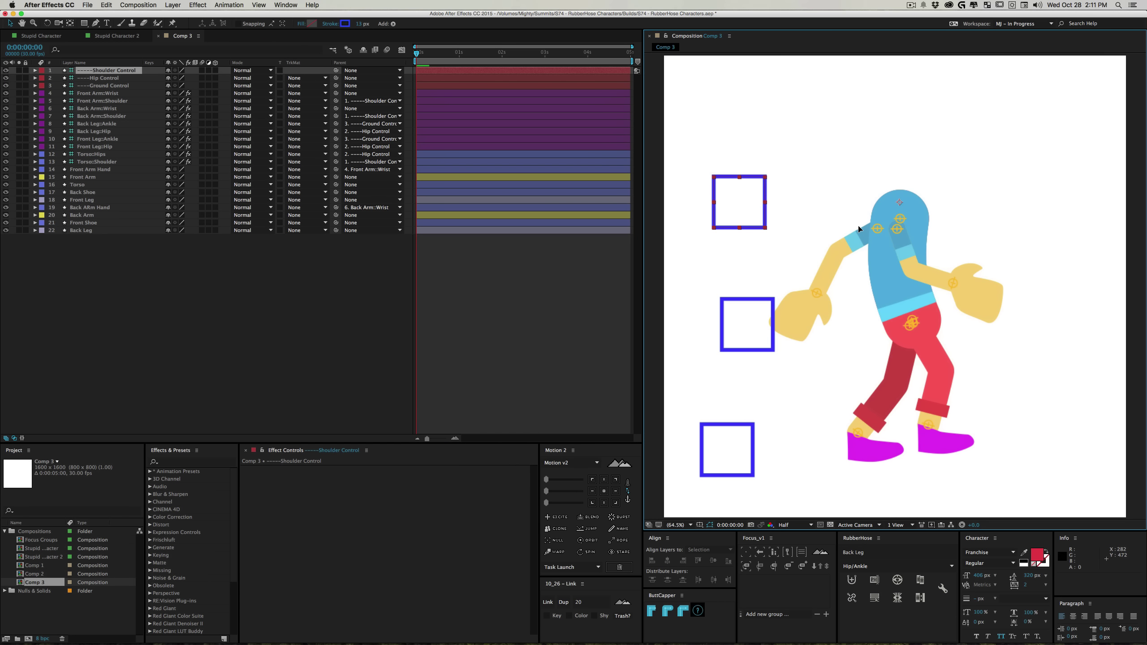
key("super+z")
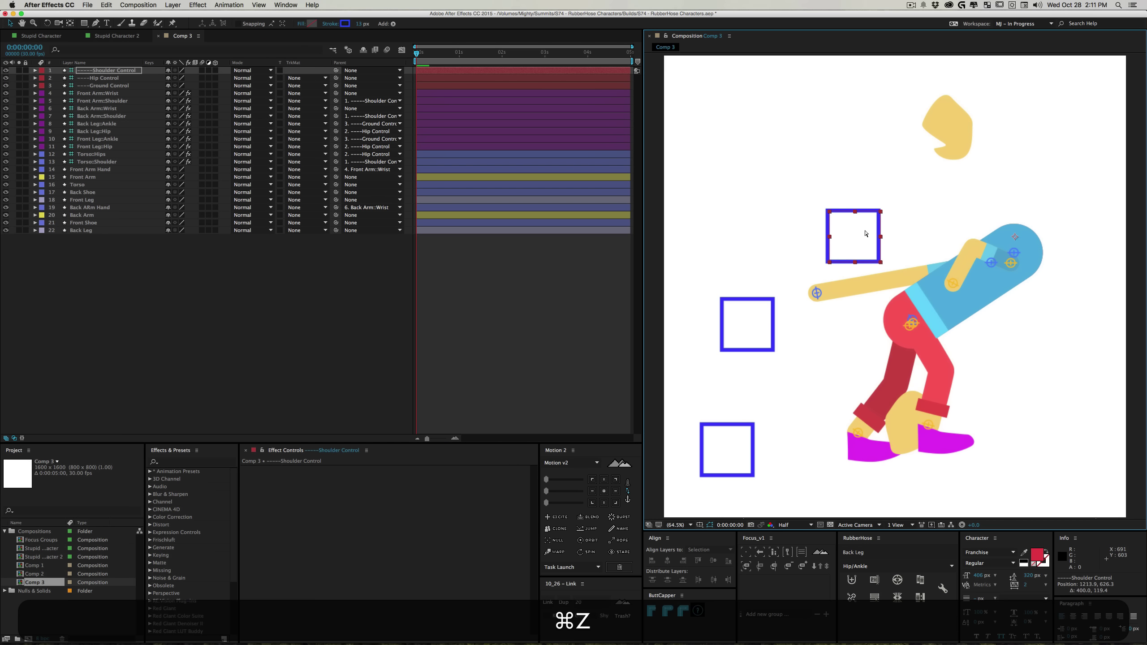
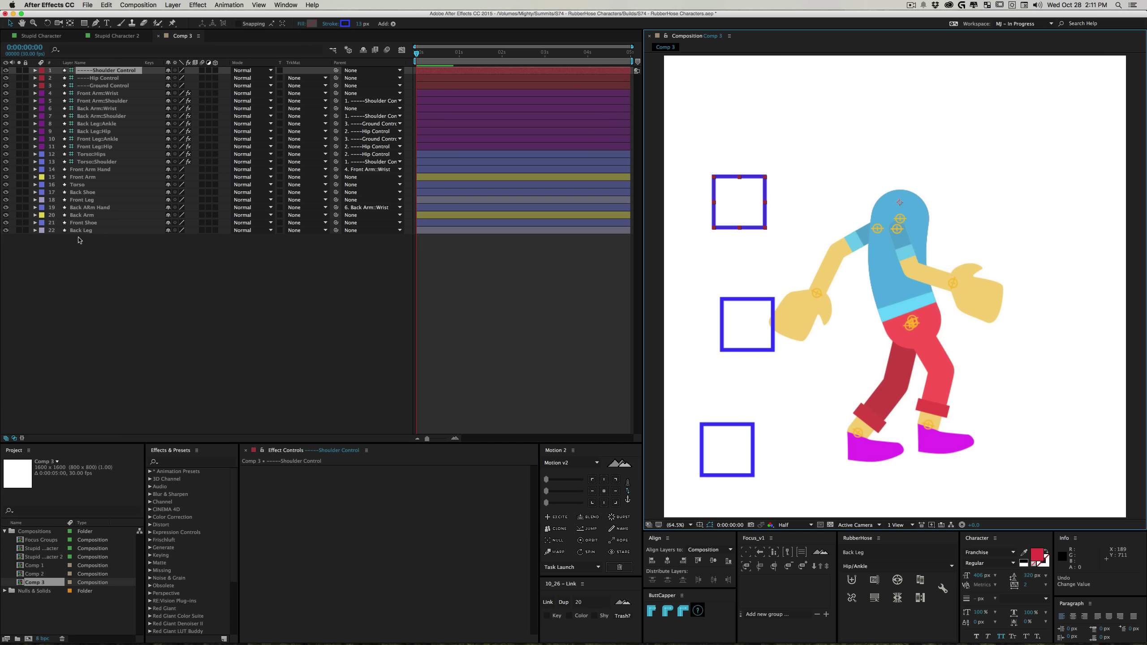
left_click(121, 258)
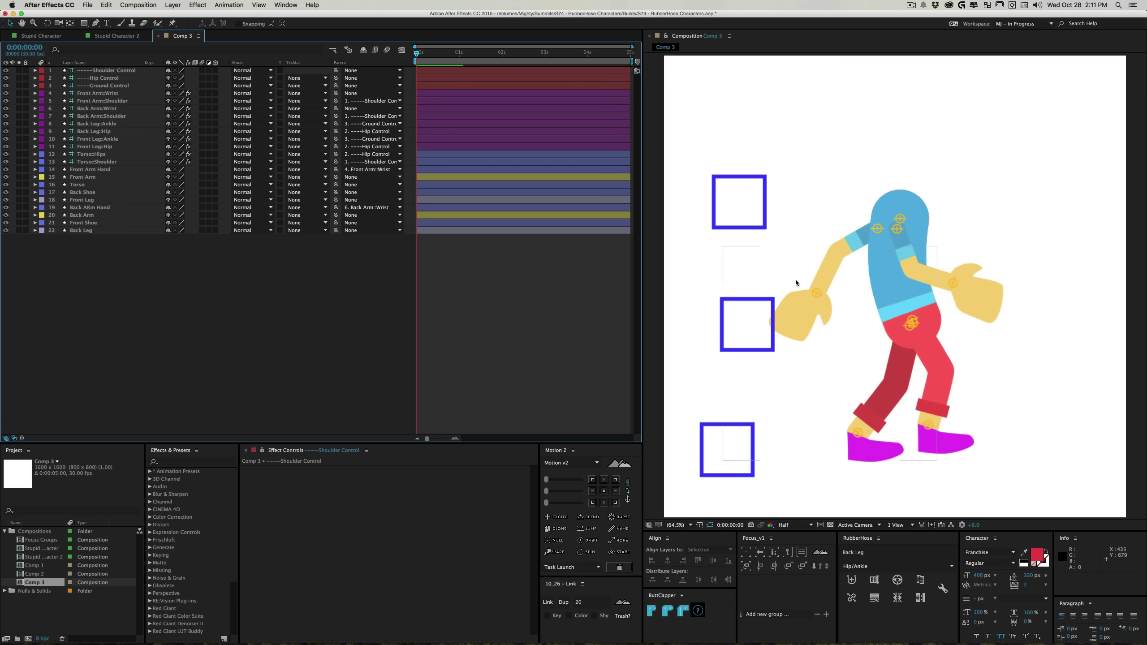
left_click(949, 5)
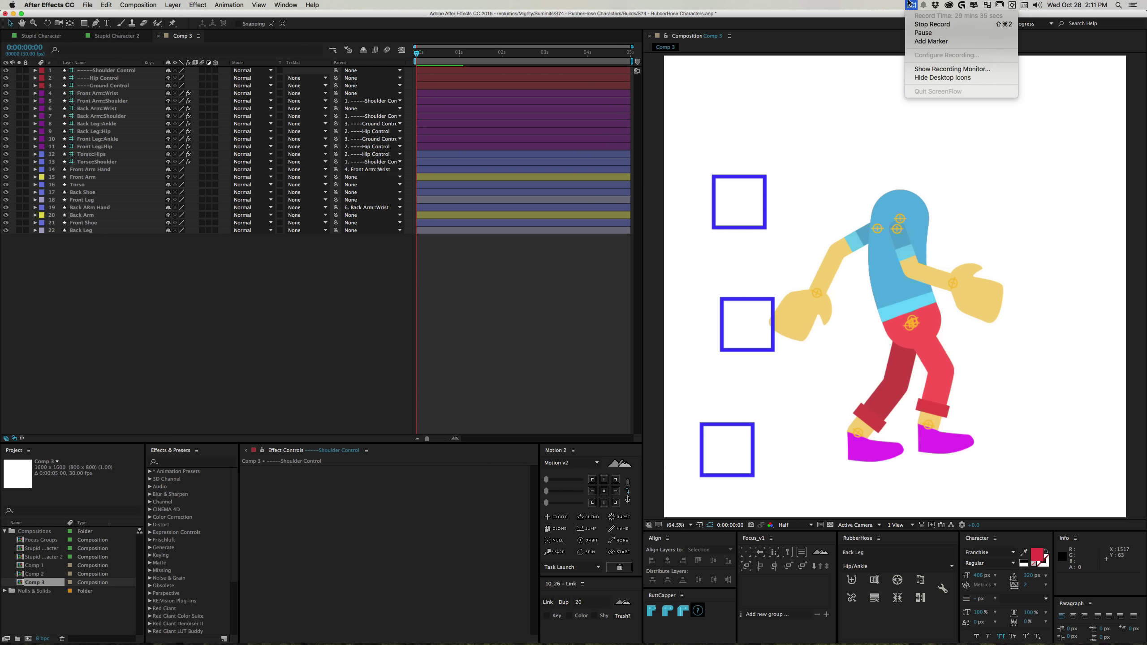
key("Escape")
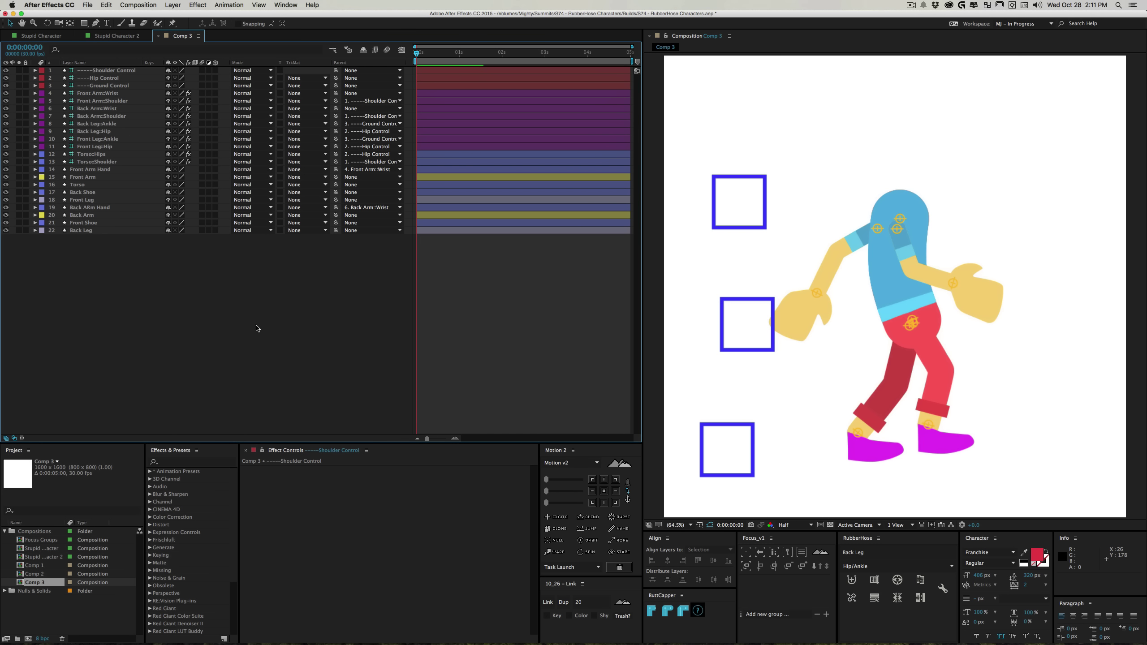
Draw a closed, rounded, skin-coloured head shape above the torso with the Pen tool as a new shape layer
key("g")
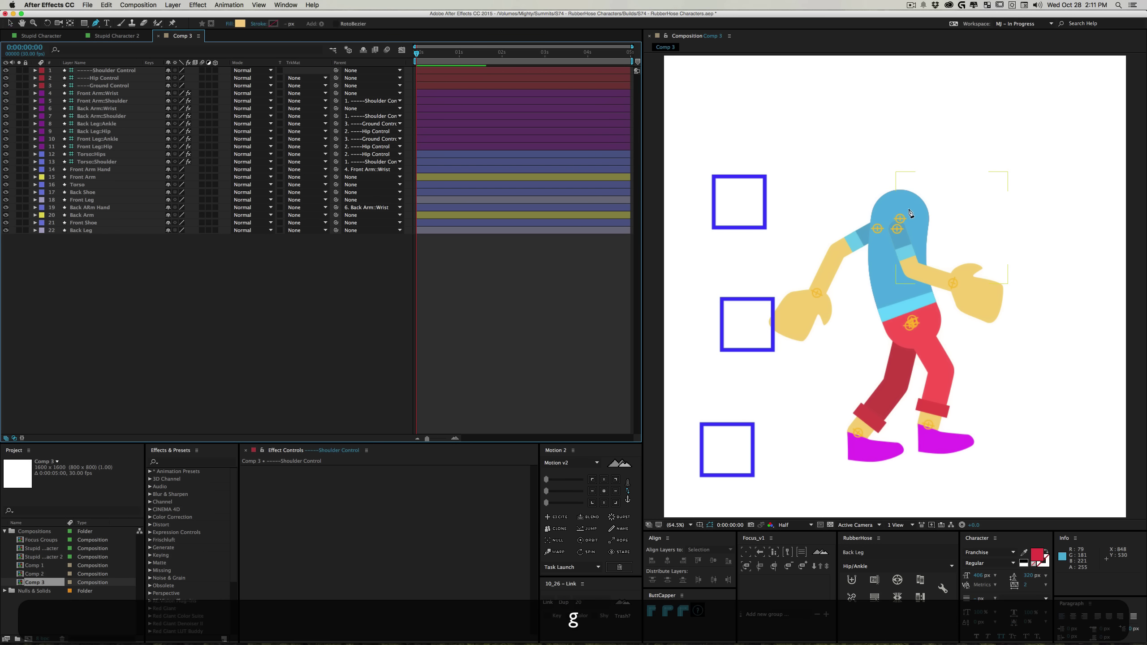
left_click_drag(926, 213, 893, 176)
left_click_drag(903, 130, 966, 132)
left_click_drag(971, 198, 963, 207)
left_click(928, 212)
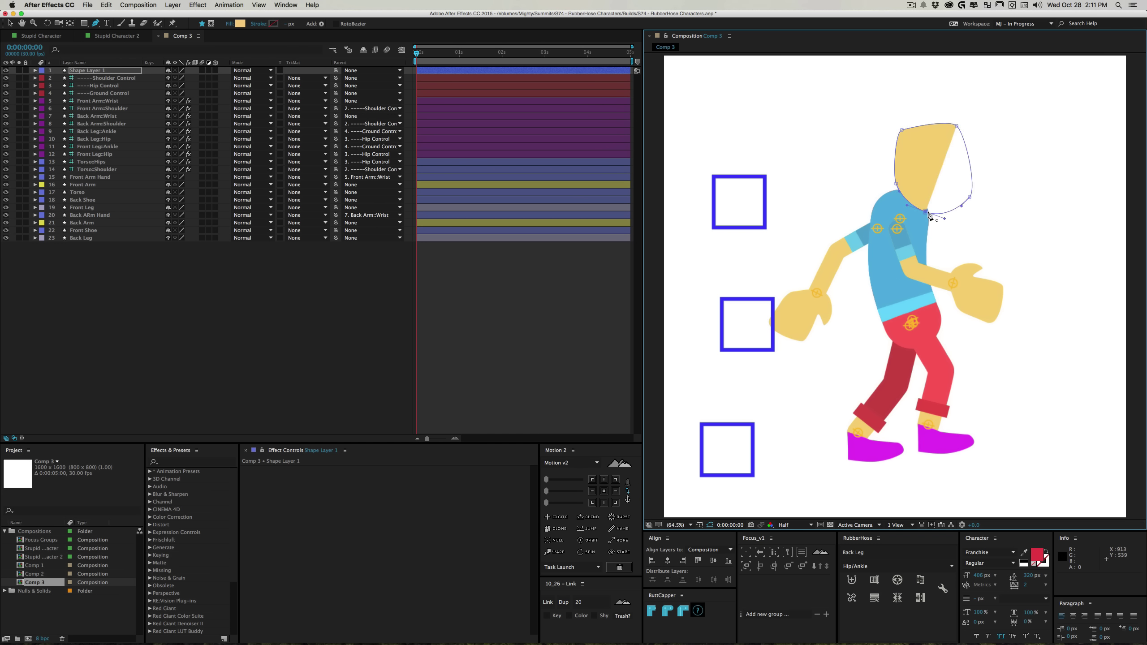
left_click(325, 324)
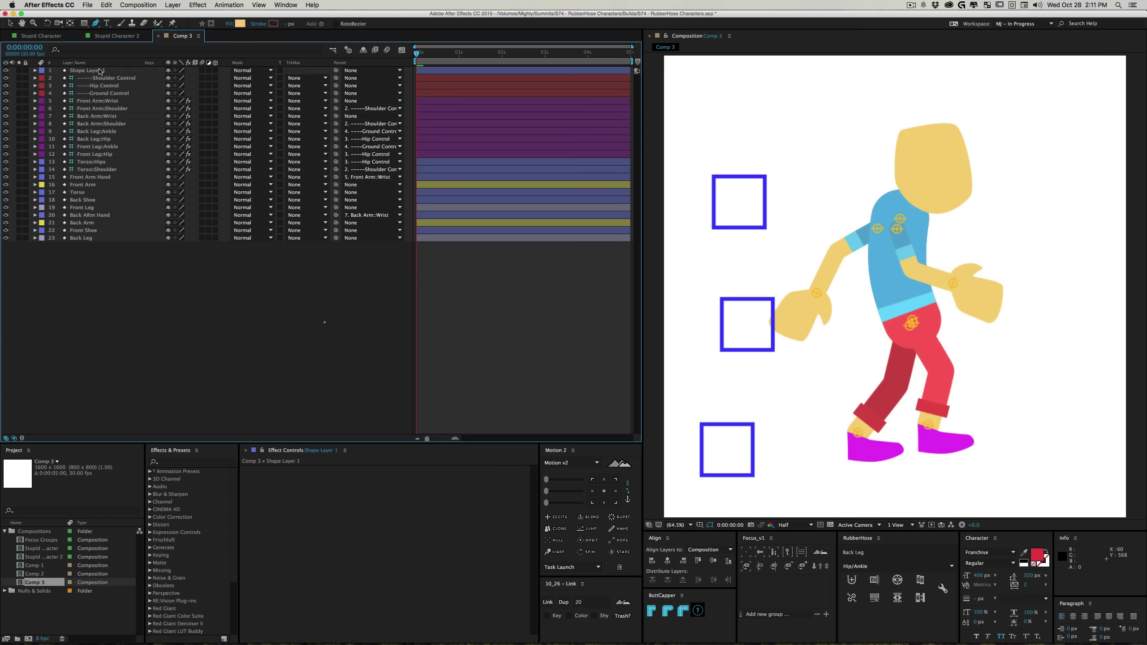
left_click(240, 23)
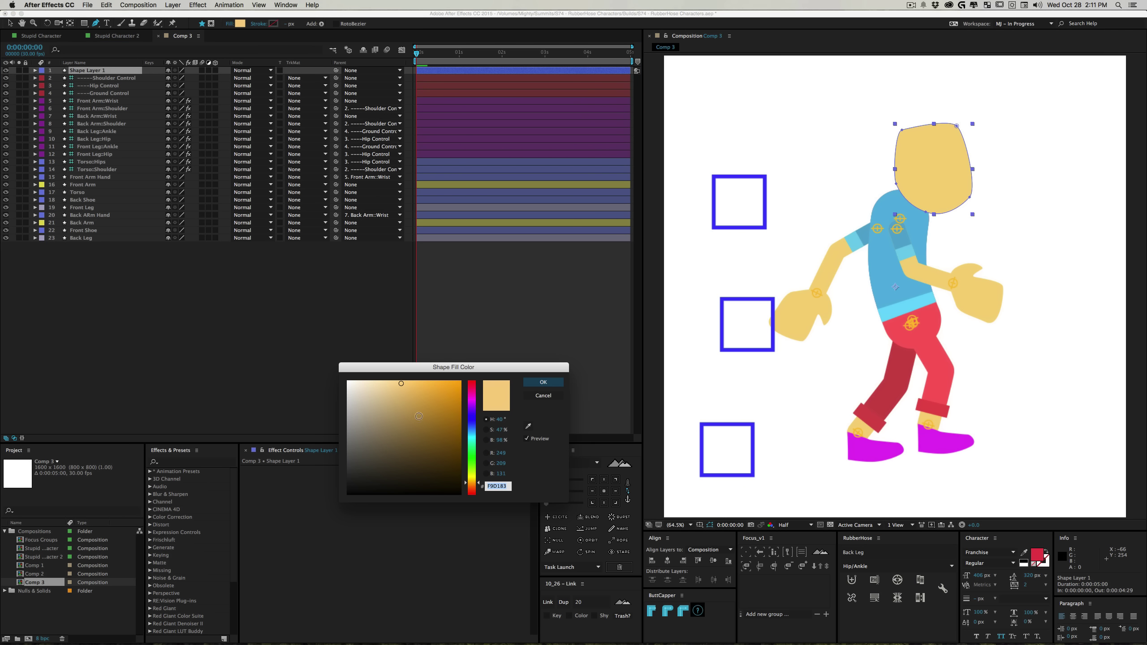
left_click(544, 395)
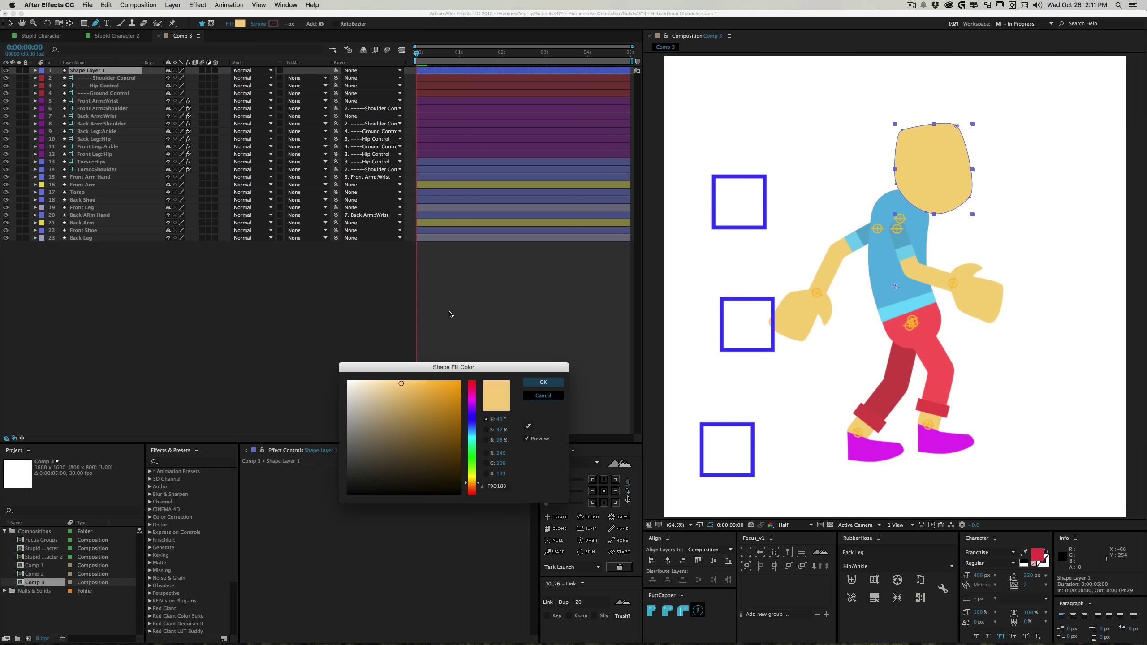
key("Return")
left_click(240, 23, "alt")
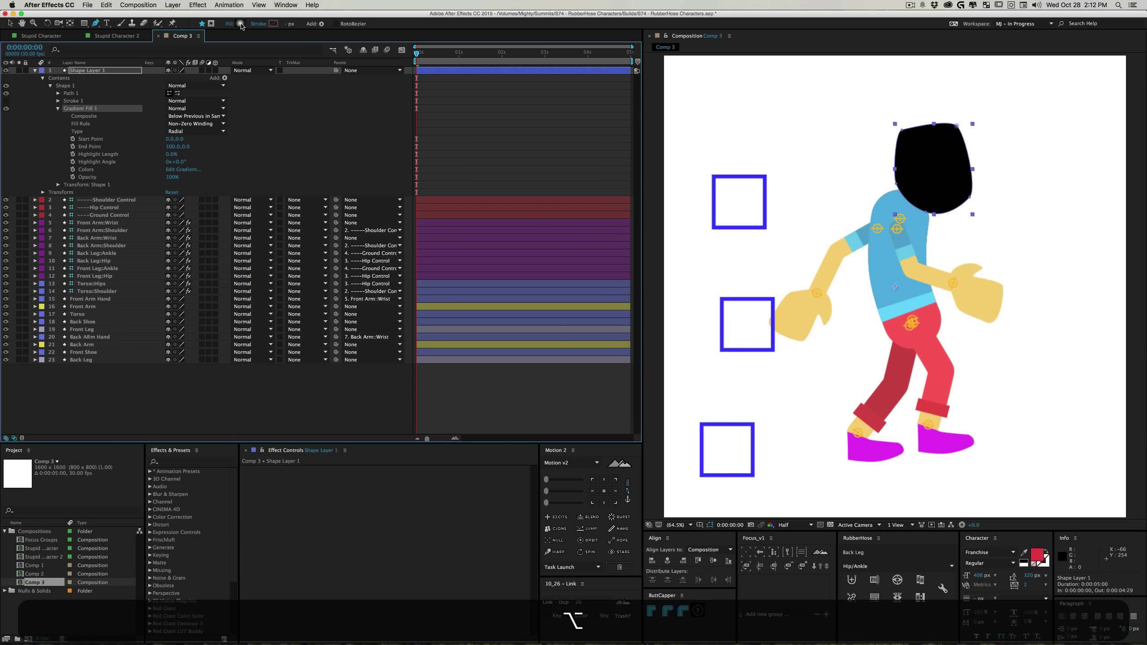
left_click(240, 23, "alt")
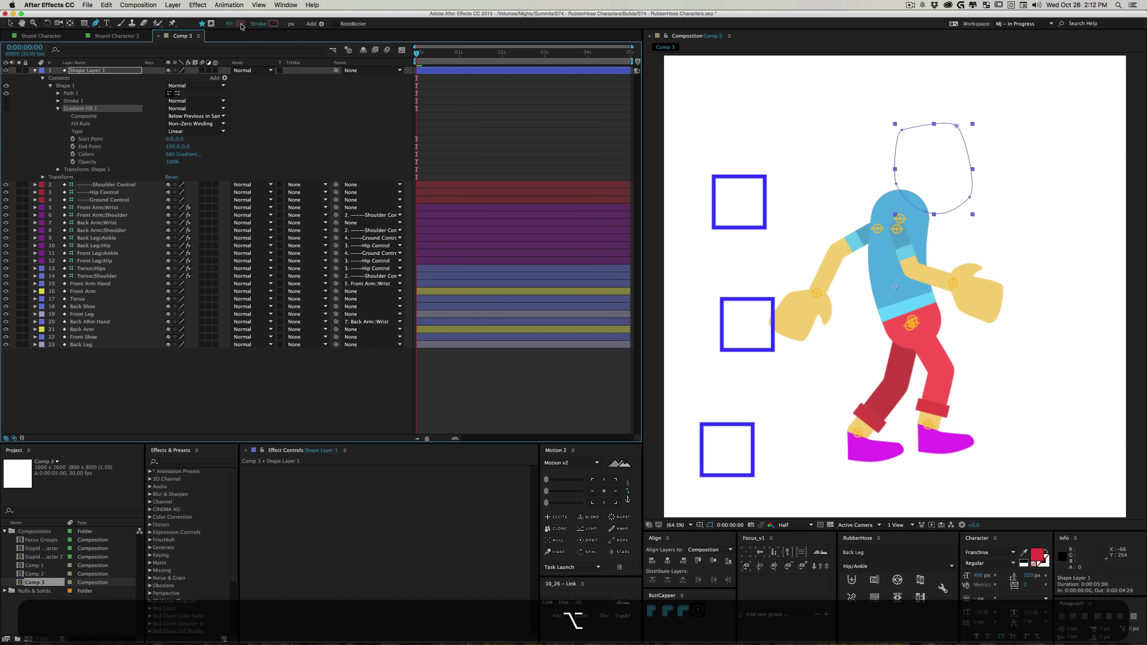
left_click(273, 23)
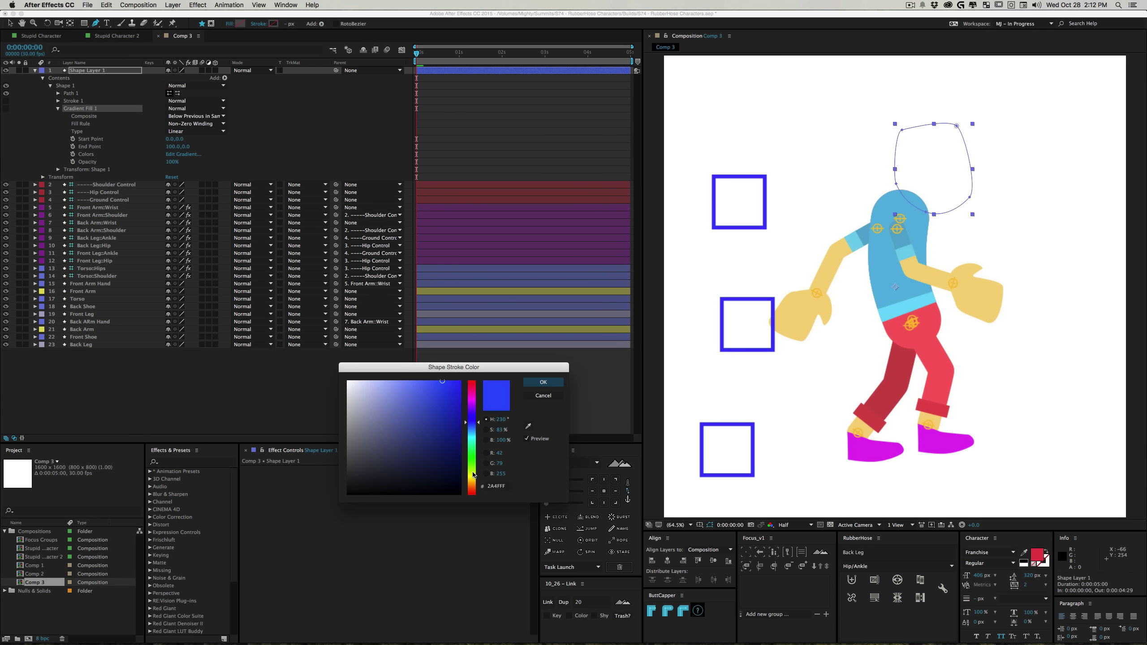
left_click_drag(472, 445, 473, 476)
left_click(422, 406)
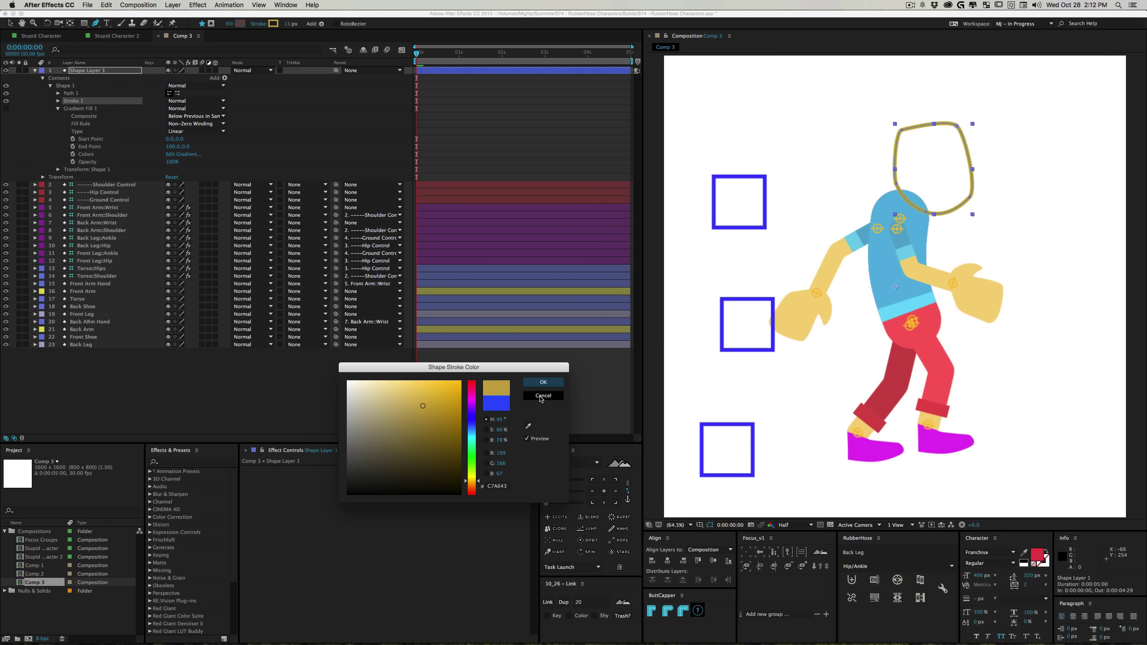
key("Return")
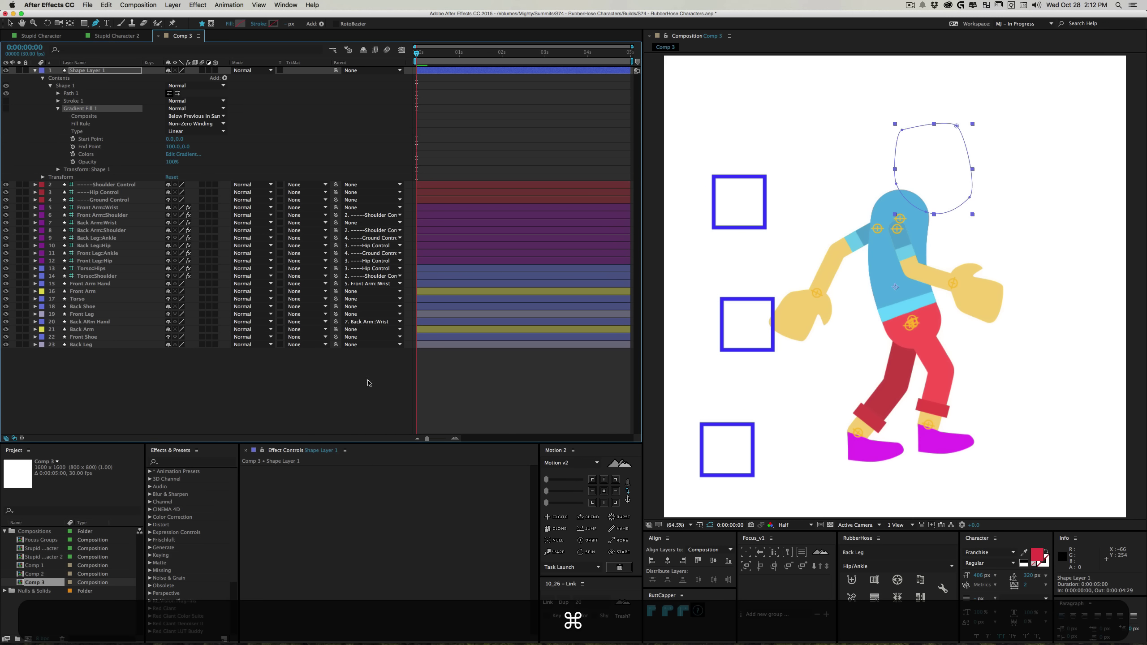
Give the head shape a solid fill in a deeper orange-yellow than the skin colour of the hands
left_click(236, 22)
left_click(417, 383)
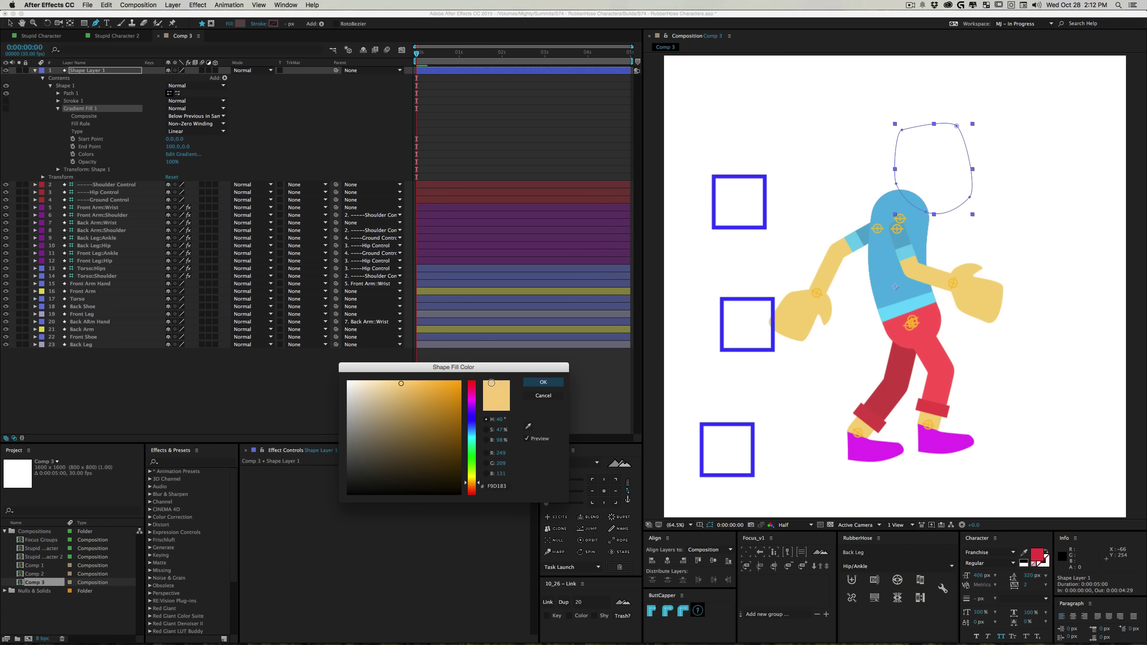
key("Return")
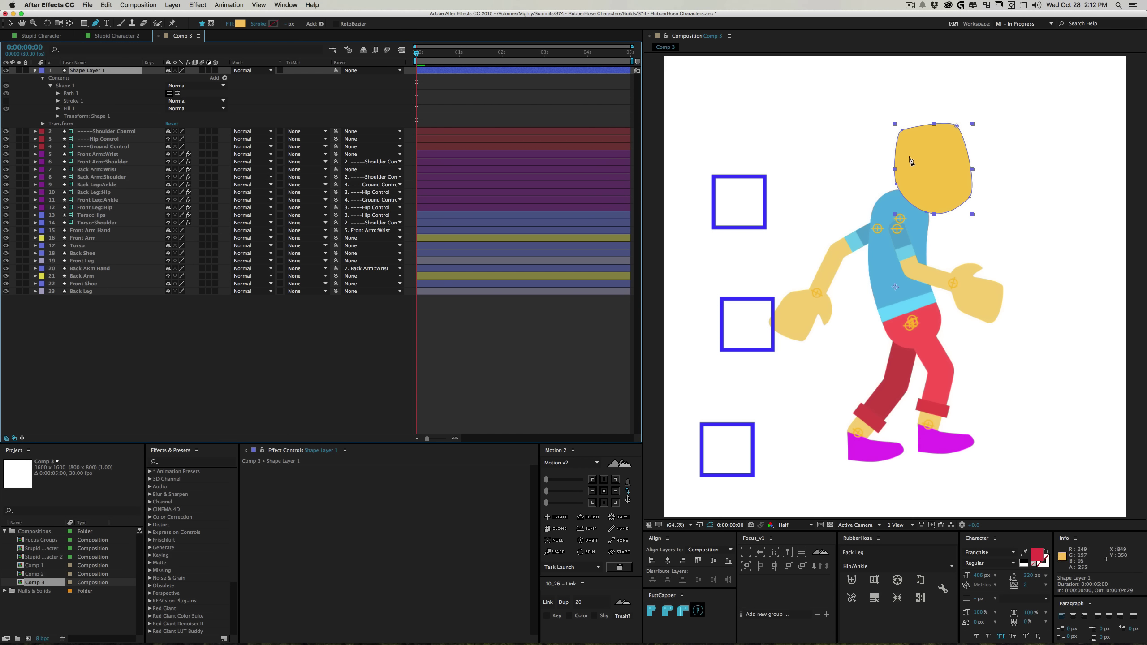
Draw a small arched closed-eye line on the head with the Pen tool within the head's shape layer, and remove its fill
left_click(909, 156)
left_click_drag(926, 153, 933, 156)
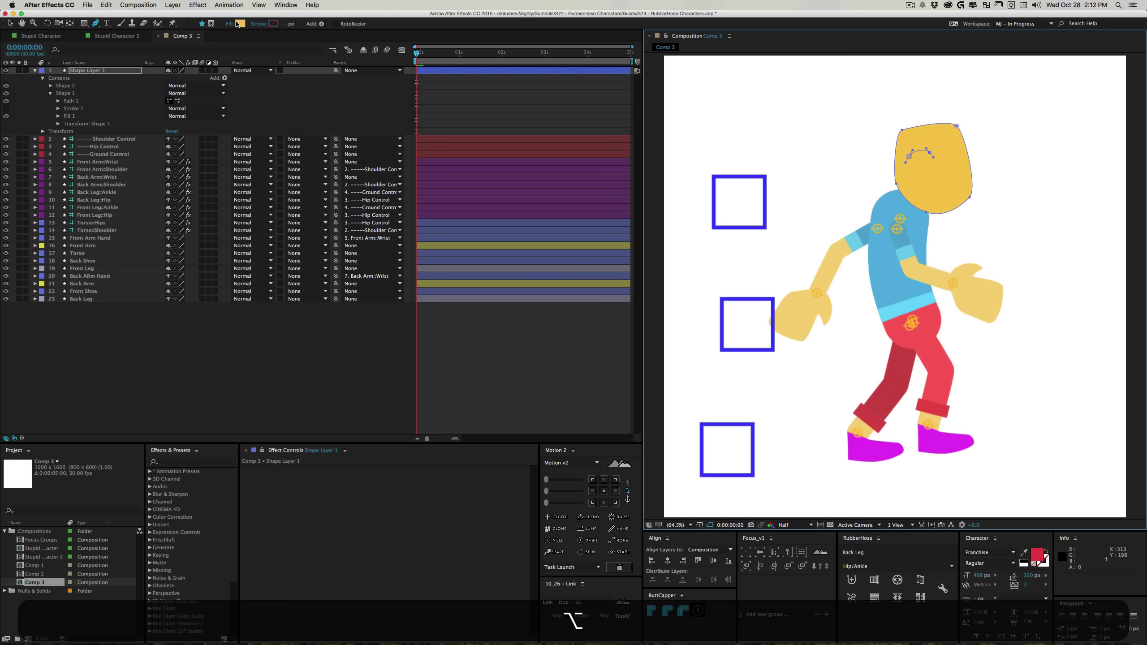
left_click(239, 23, "alt")
left_click(240, 23, "alt")
left_click(239, 23, "alt")
left_click(241, 24, "alt")
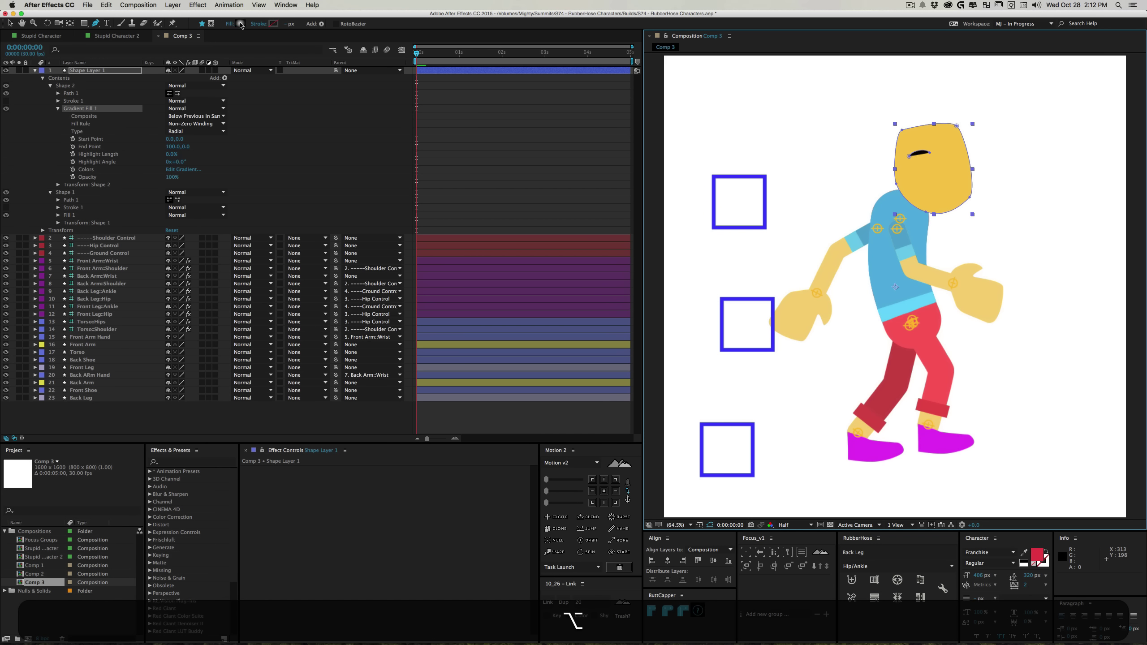
left_click(240, 23, "alt")
Give the arched eye line a golden-yellow stroke and deselect the layer
left_click(274, 23)
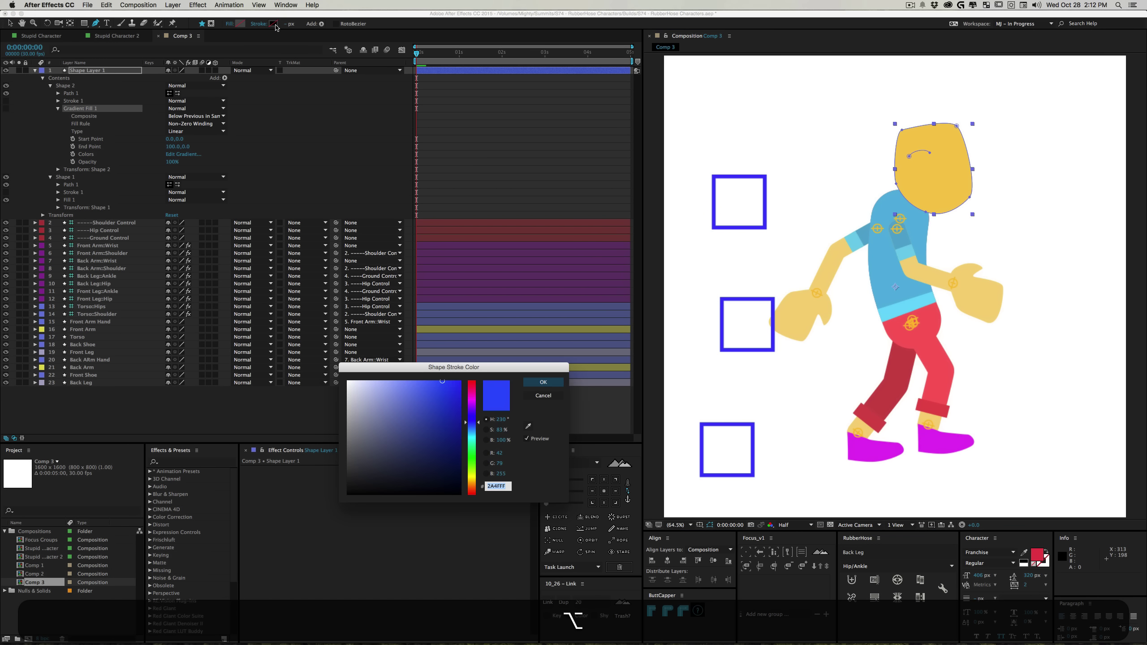
left_click(472, 481)
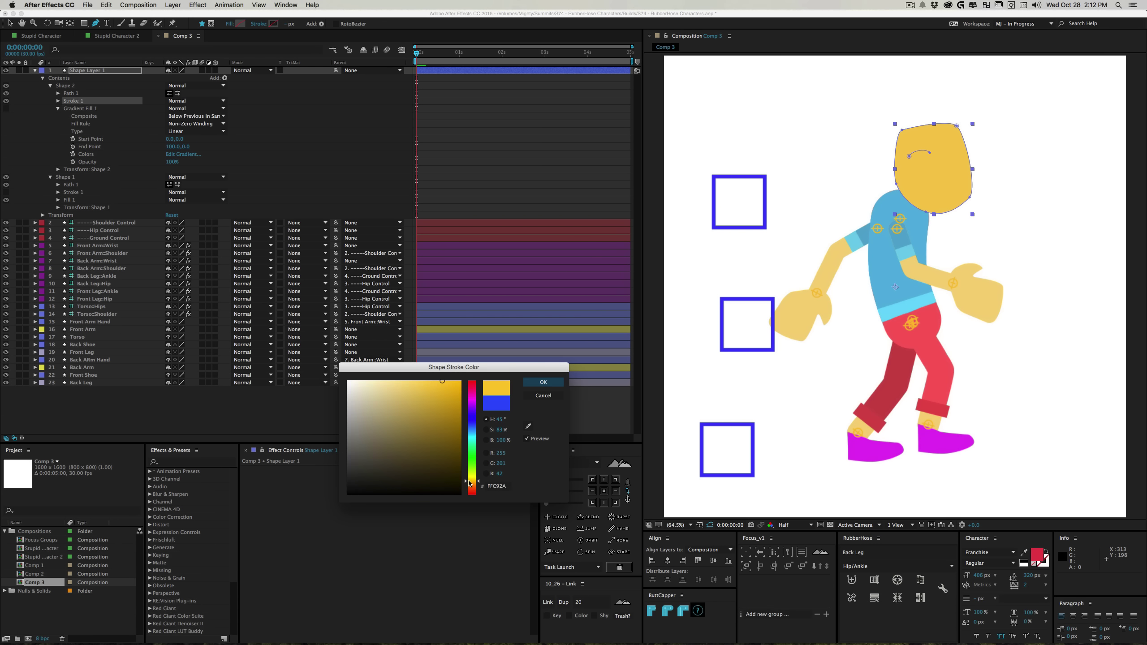
left_click(543, 383)
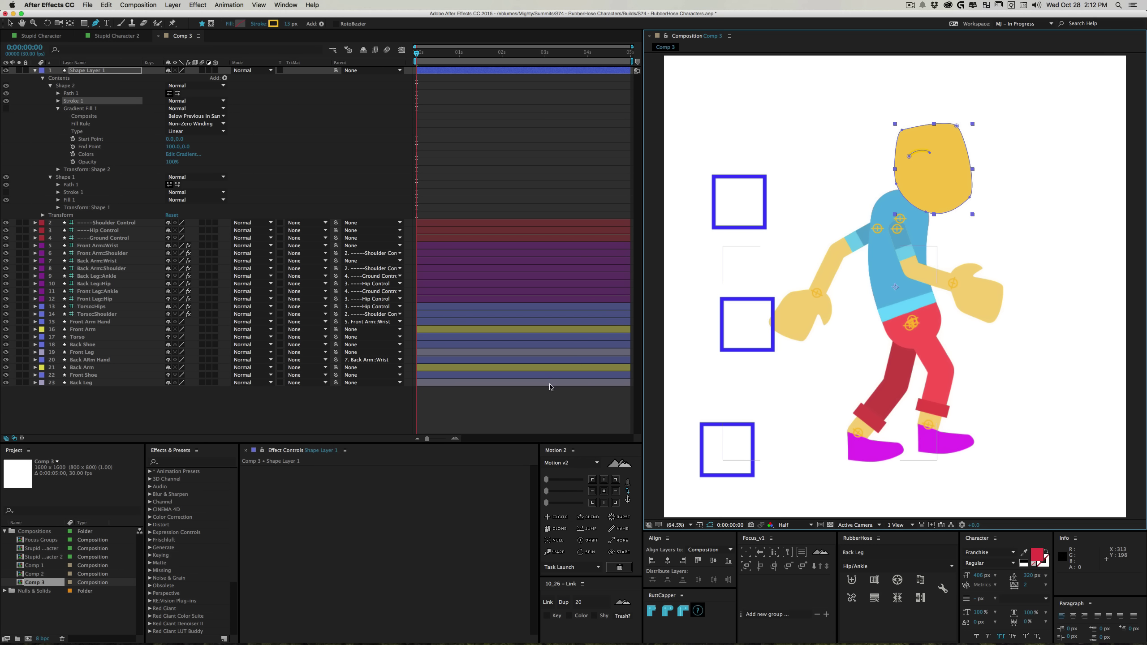
left_click(357, 408)
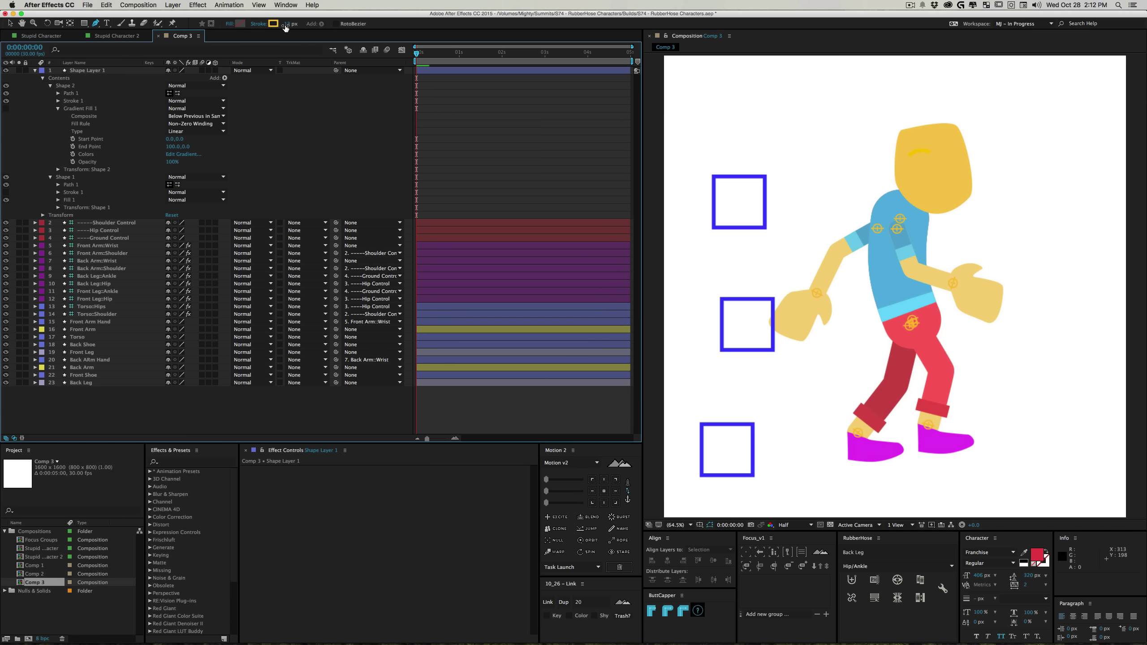
Try a much thicker 73 px stroke in a muted gold on the eye line
left_click(86, 93)
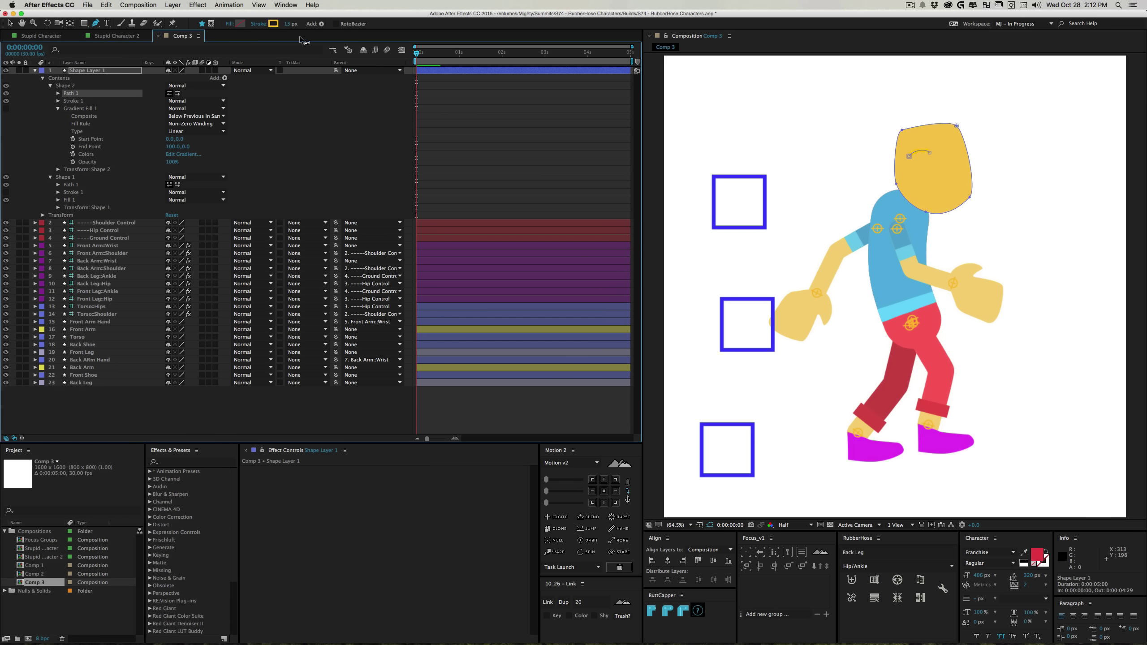
left_click_drag(291, 24, 321, 25)
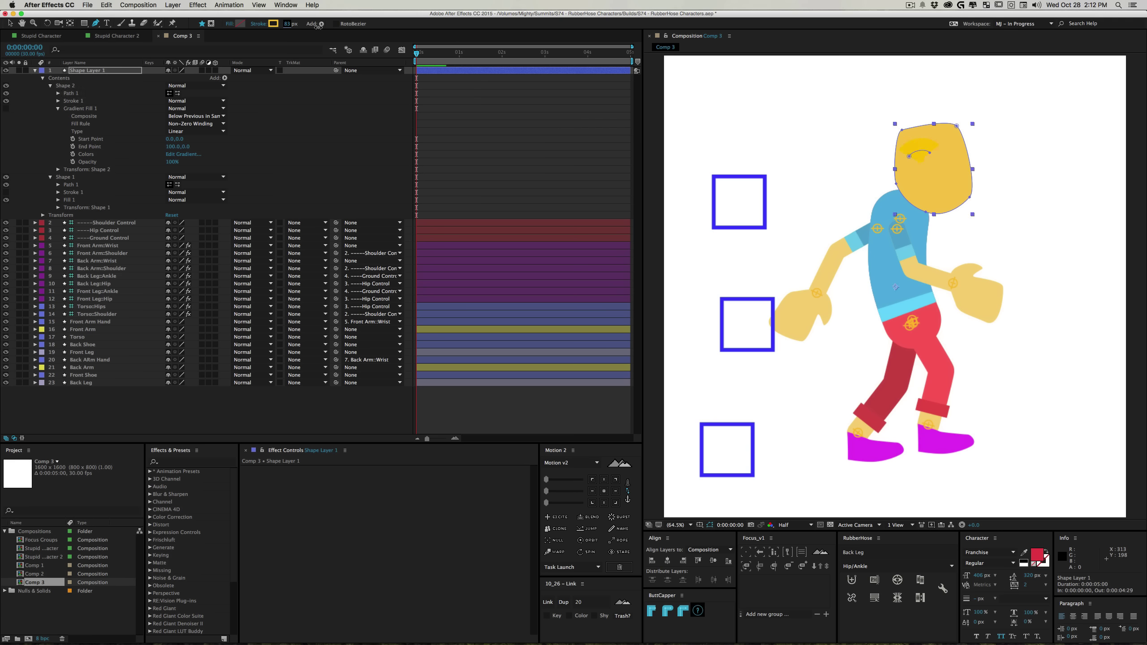
left_click_drag(318, 26, 311, 26)
left_click(274, 24)
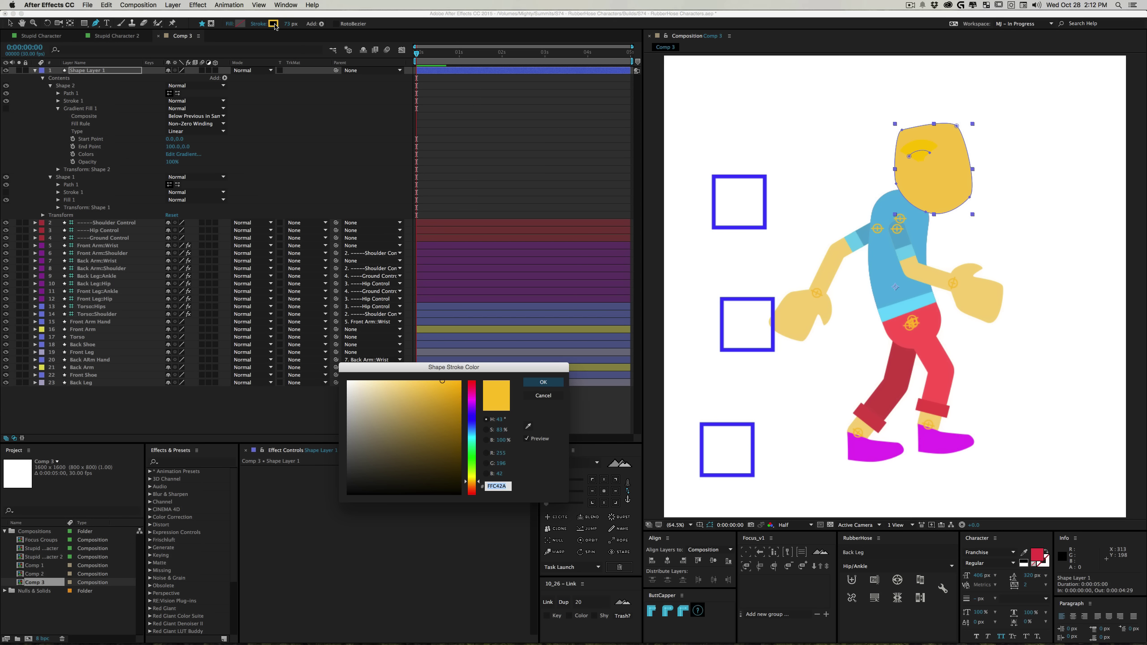
left_click(425, 402)
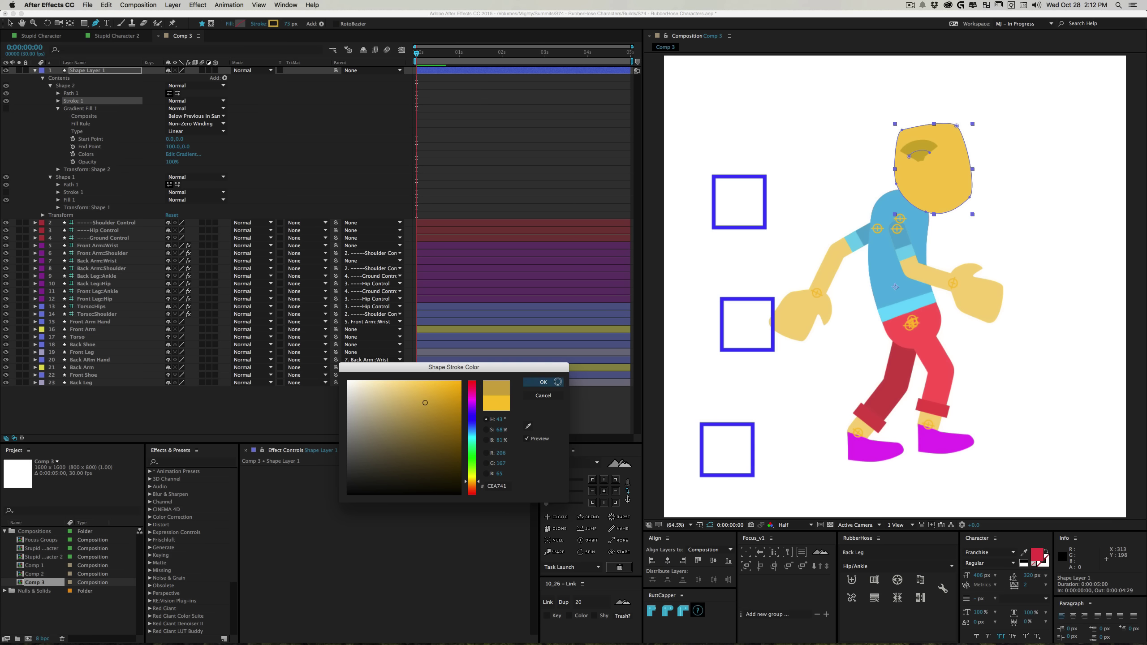
left_click(418, 398)
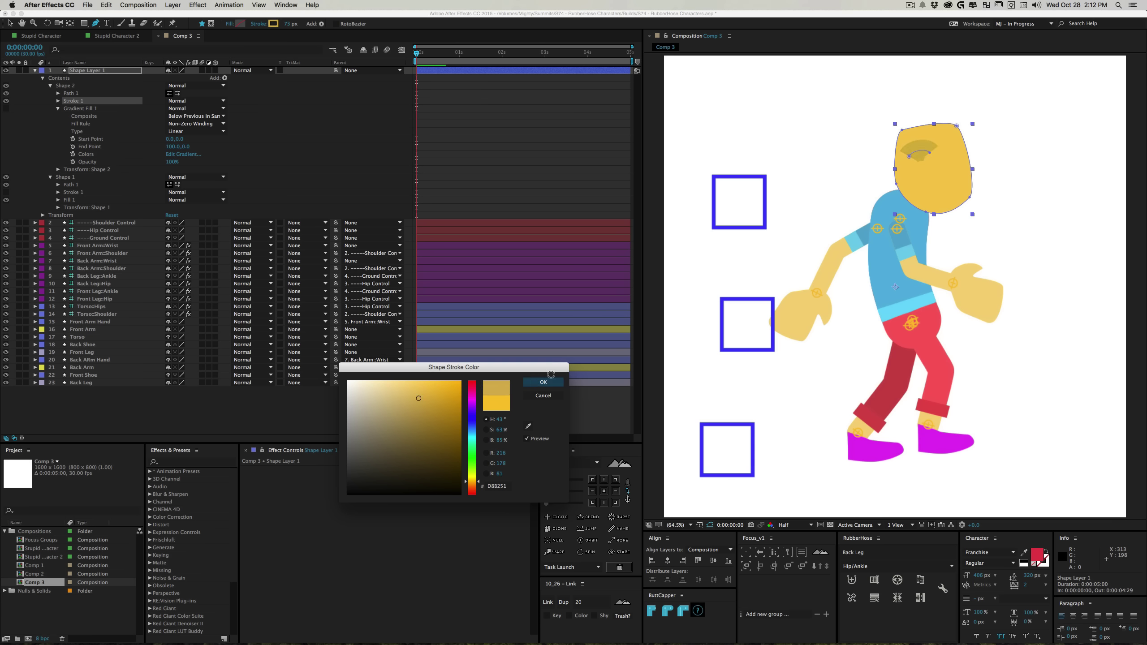
left_click(544, 382)
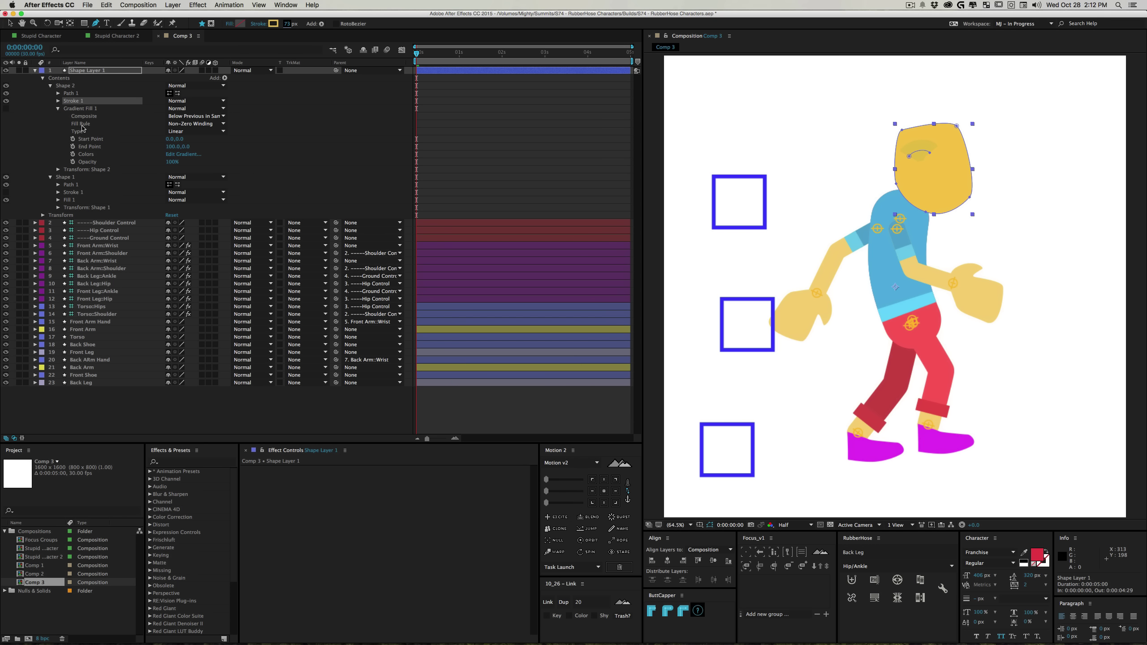
Set the eye line's stroke width to 15 and its line cap to Round Cap
left_click(57, 101)
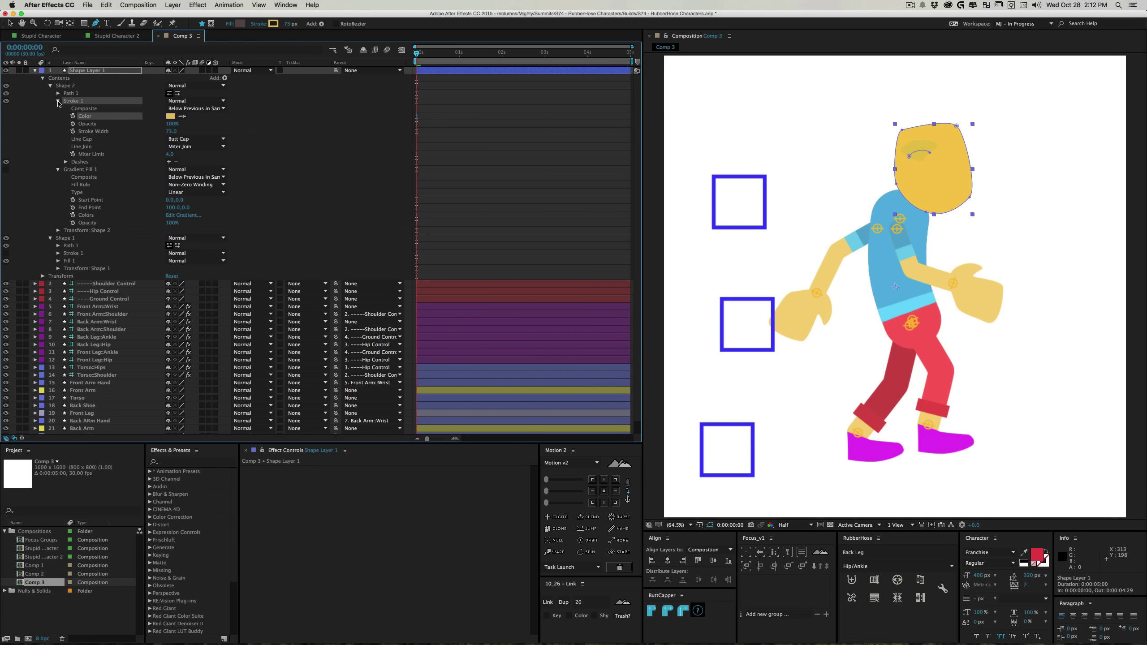
left_click(174, 130)
type("15")
key("Return")
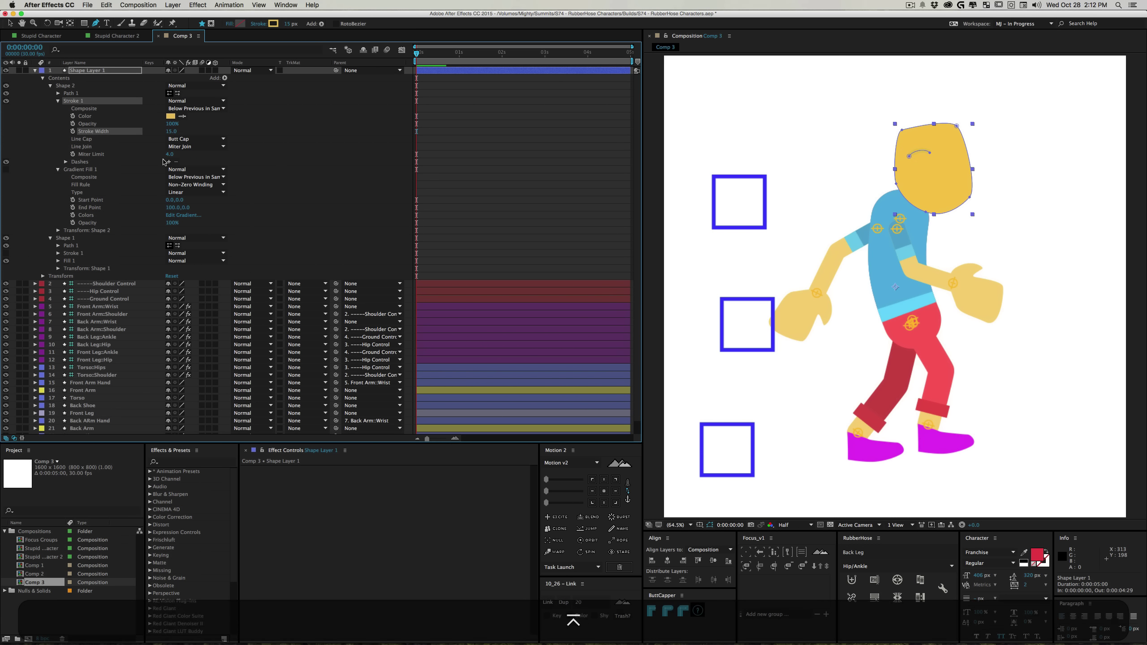
left_click(196, 138)
left_click(196, 165)
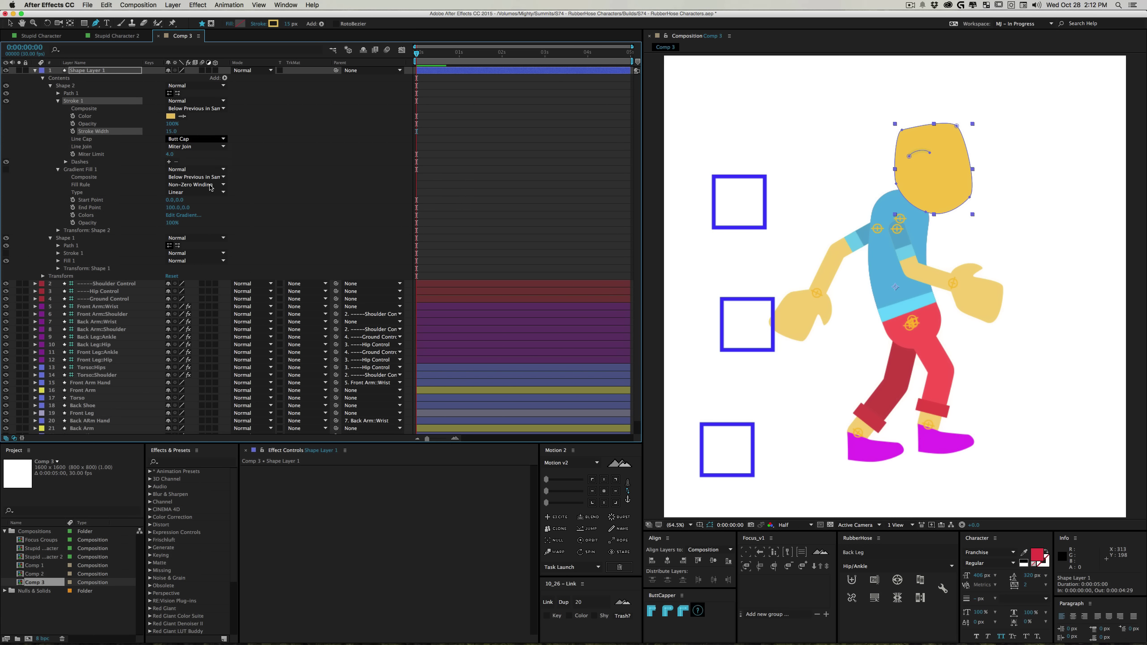
key("Down")
Change the eye line's stroke colour to a very dark grey
left_click(274, 23)
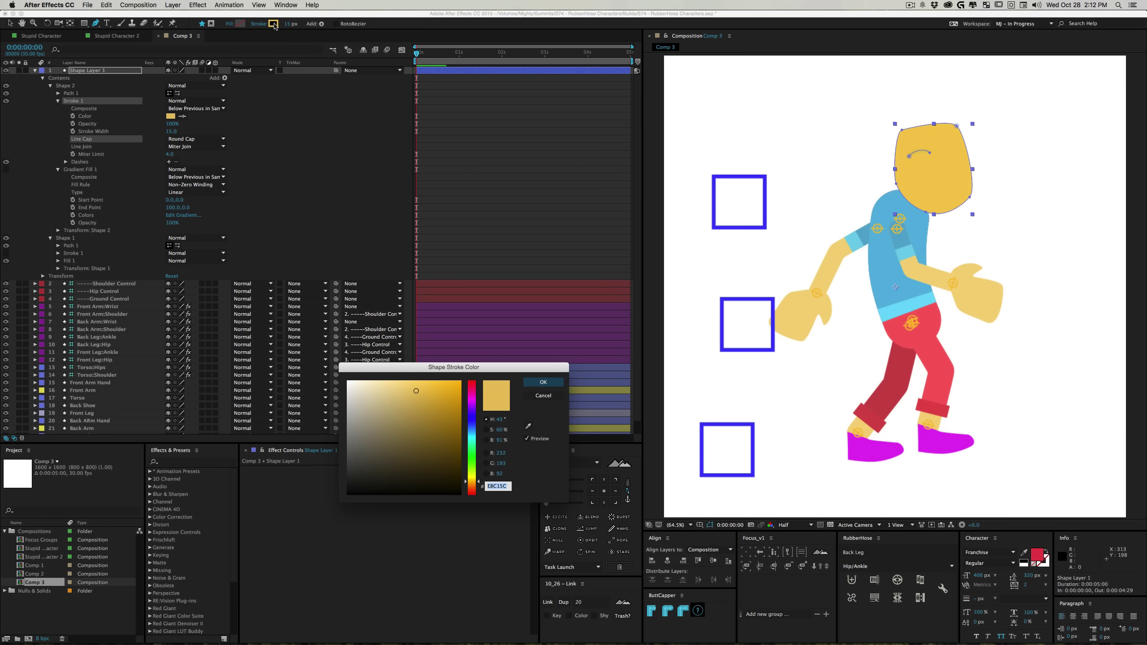
left_click(357, 466)
key("Return")
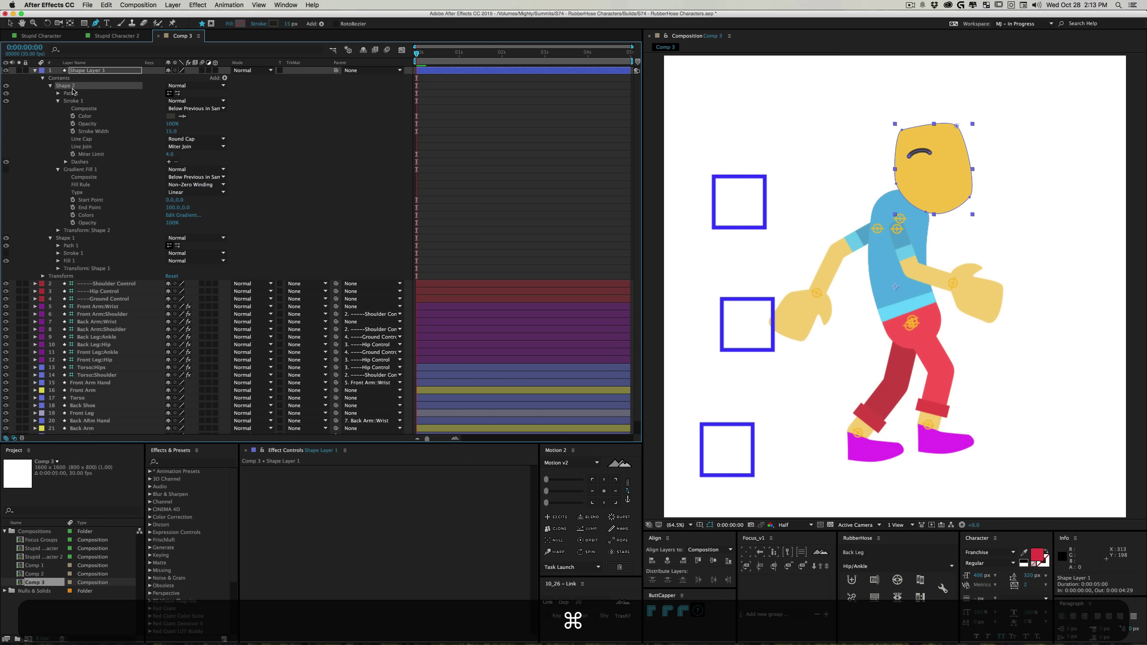
Duplicate the eye's shape group, try nudging the copy to the right, and undo the nudges that shift the whole head
key("super+d")
key("shift+Right")
key("shift+Right")
key("shift+Right")
key("shift+Right")
key("shift+Right")
key("shift+Right")
key("shift+Right")
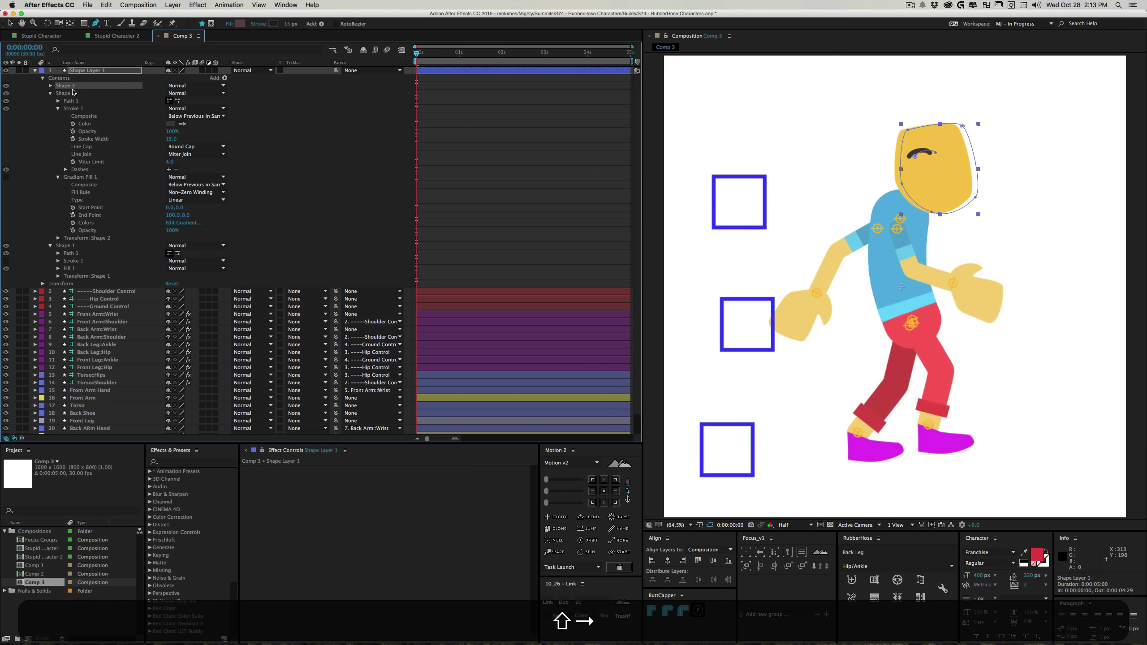
key("super+z")
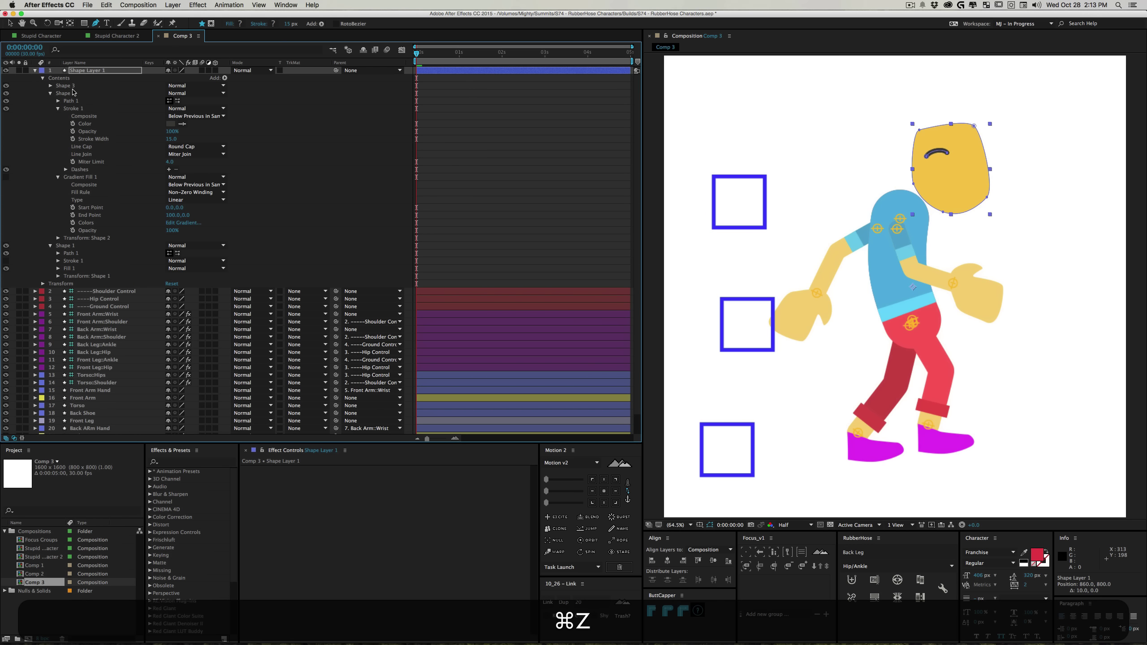
key("super+z")
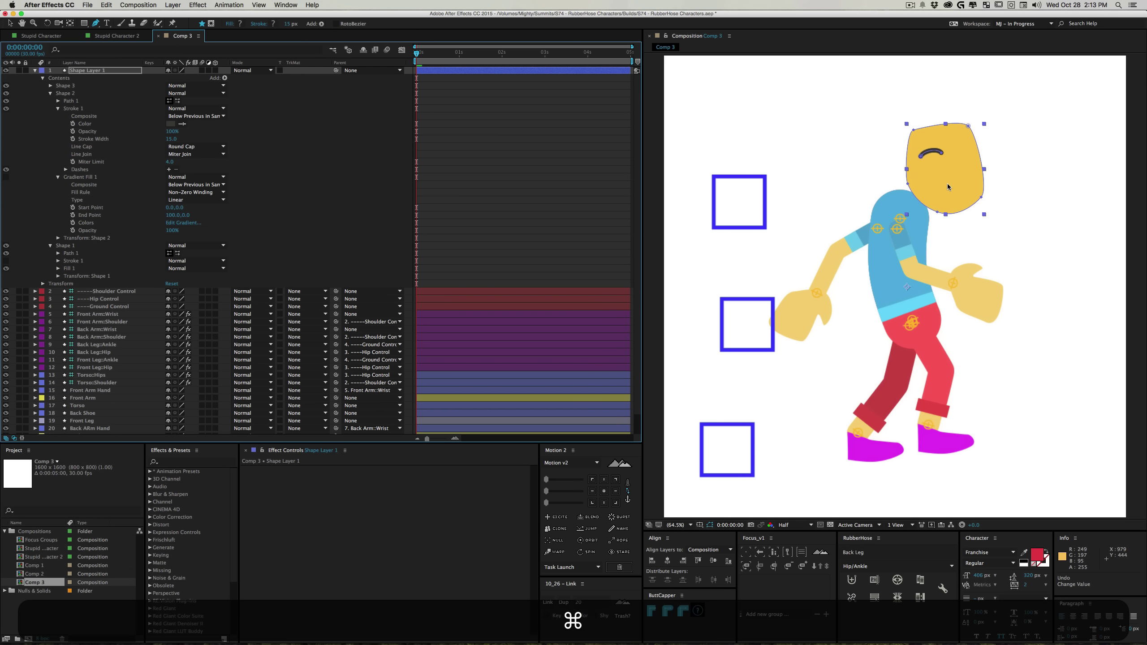
key("super+z")
key("super+z")
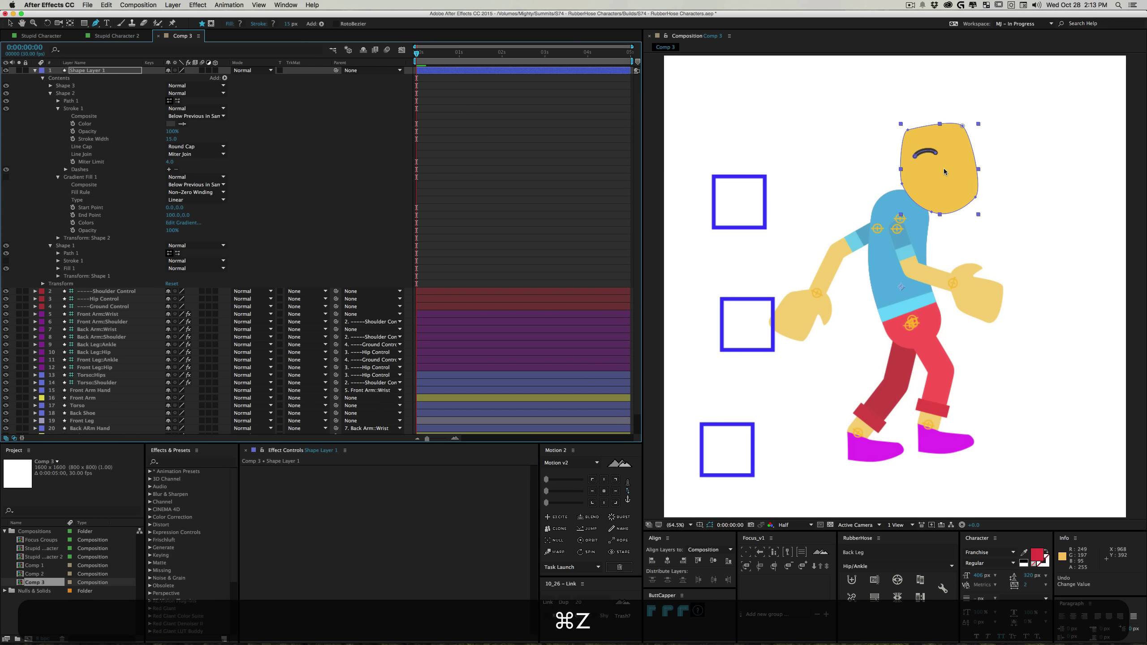
key("super+z")
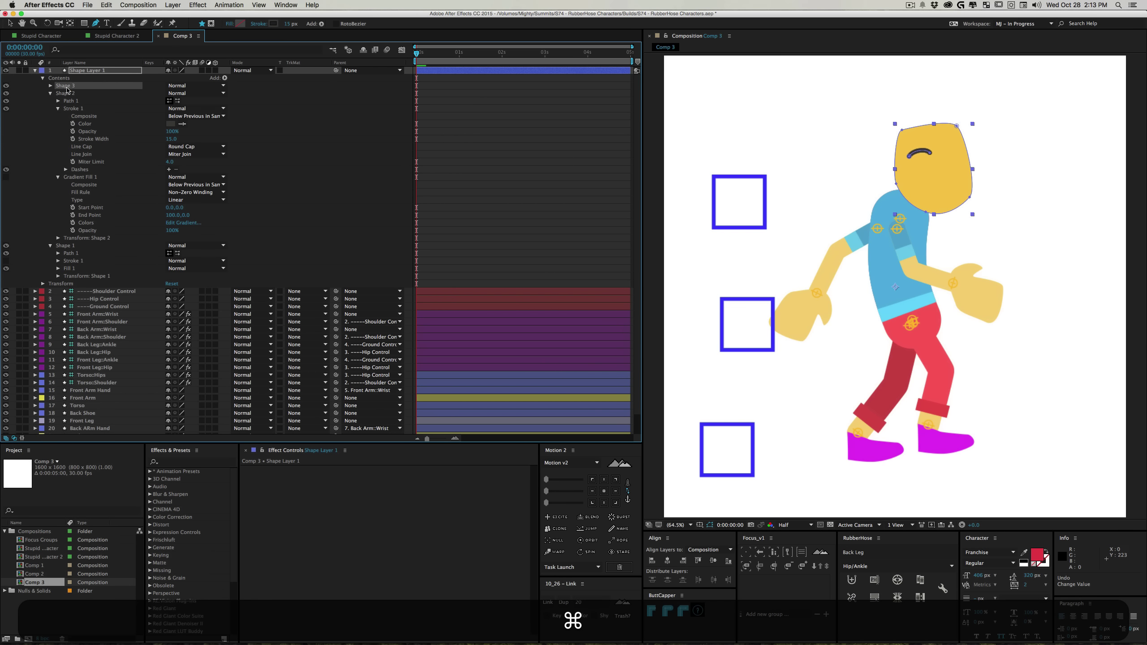
Move only the duplicated eye group horizontally to the right to form a second eye near the front edge of the face
left_click(72, 101)
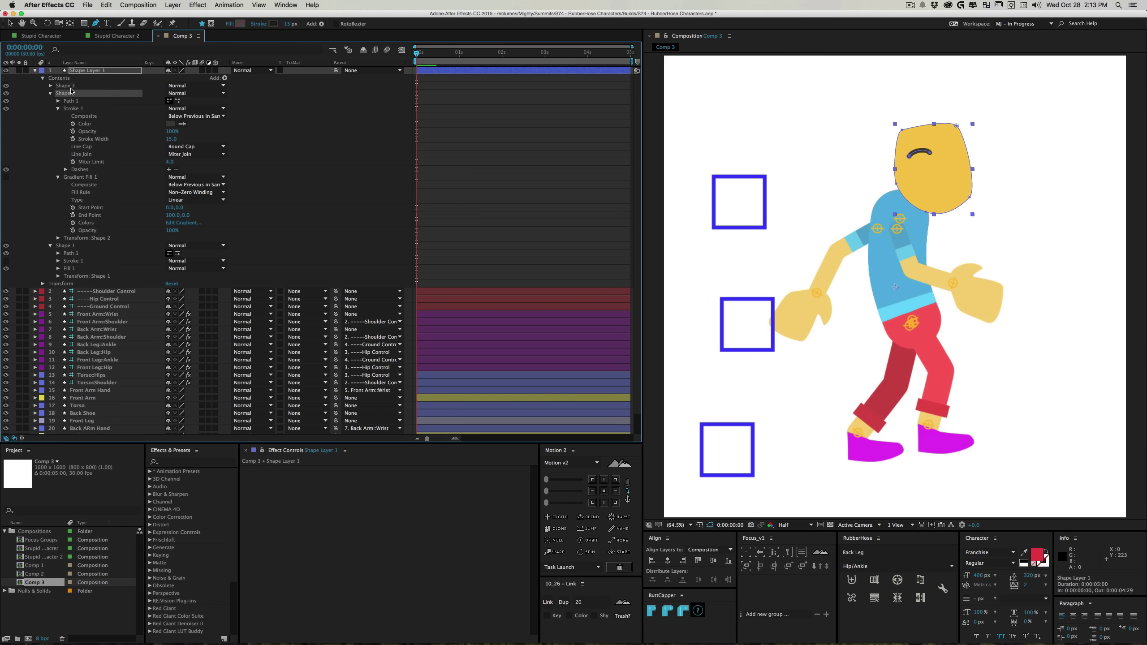
key("v")
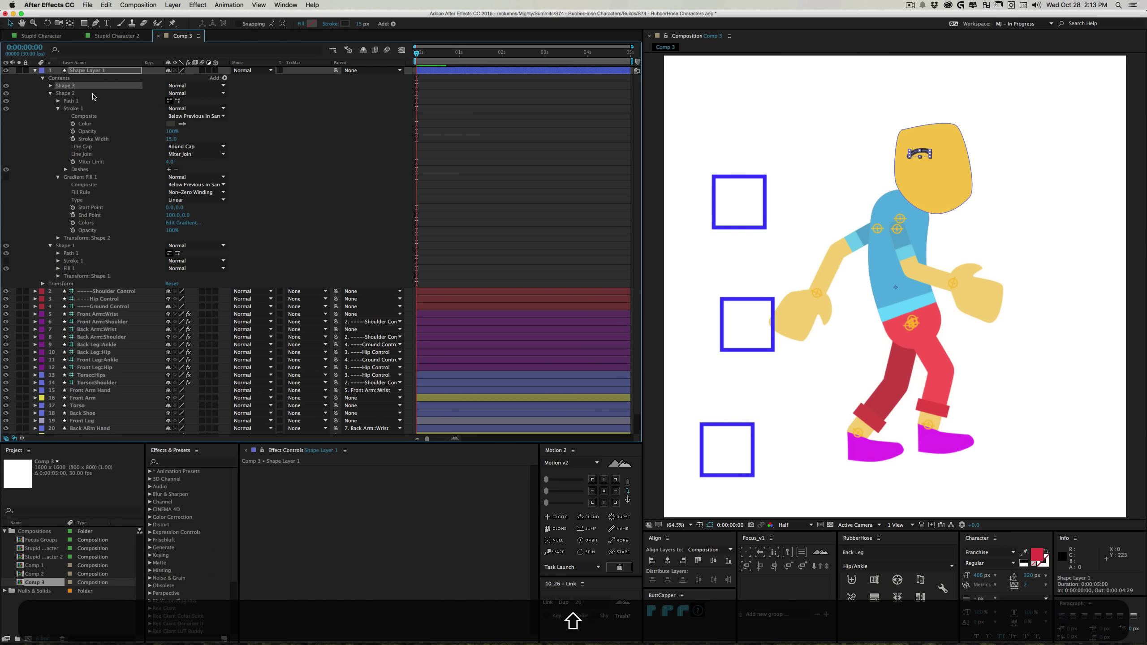
key("shift+Right")
key("shift+Right")
key("shift+Right")
key("shift+Right")
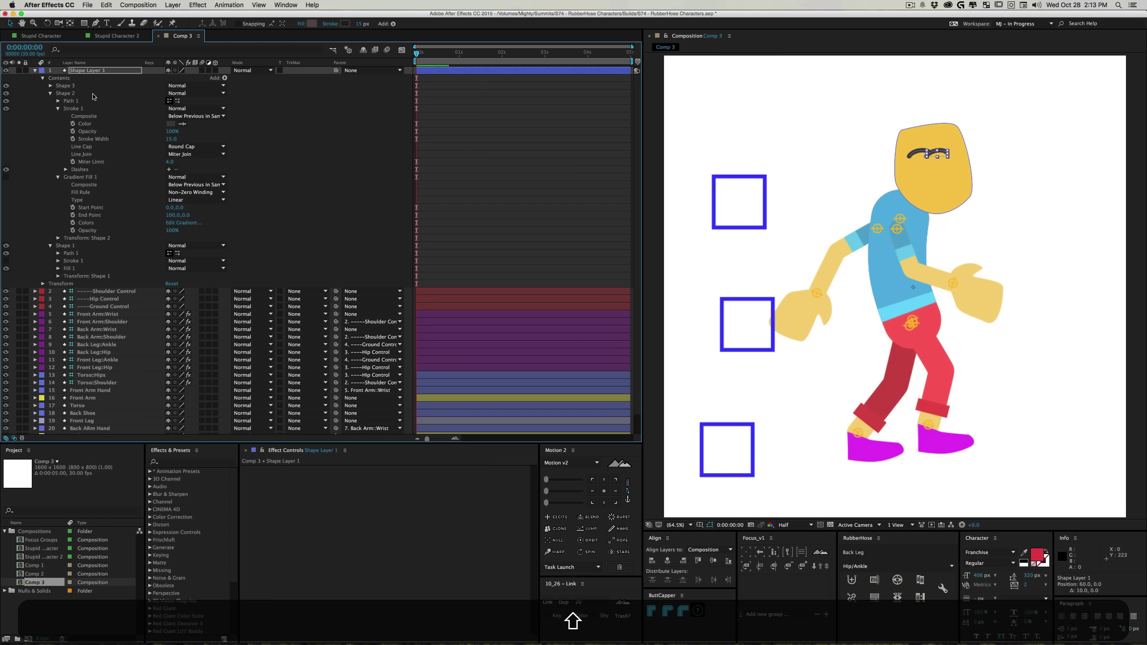
key("shift+Right")
key("shift+Right")
key("shift+Right")
key("shift+Right")
key("shift+Right")
key("shift+Right")
key("v")
left_click(314, 131)
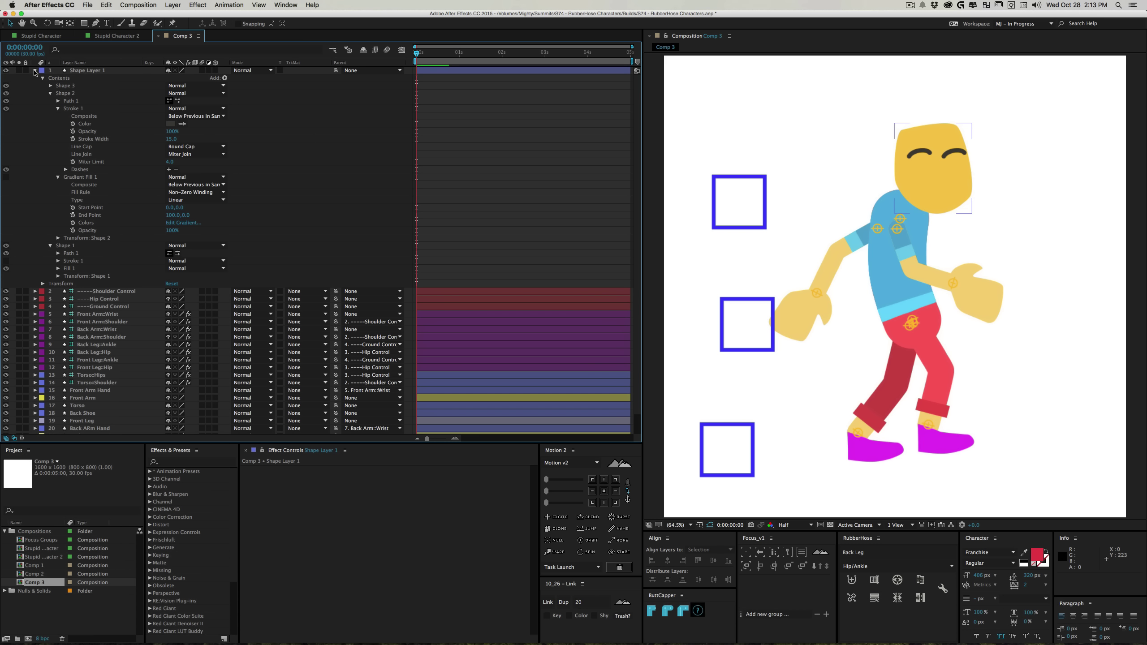
Rename the face's shape layer Head and place its anchor point at the lower-left corner of the head's bounds
left_click(35, 70)
left_click(101, 70)
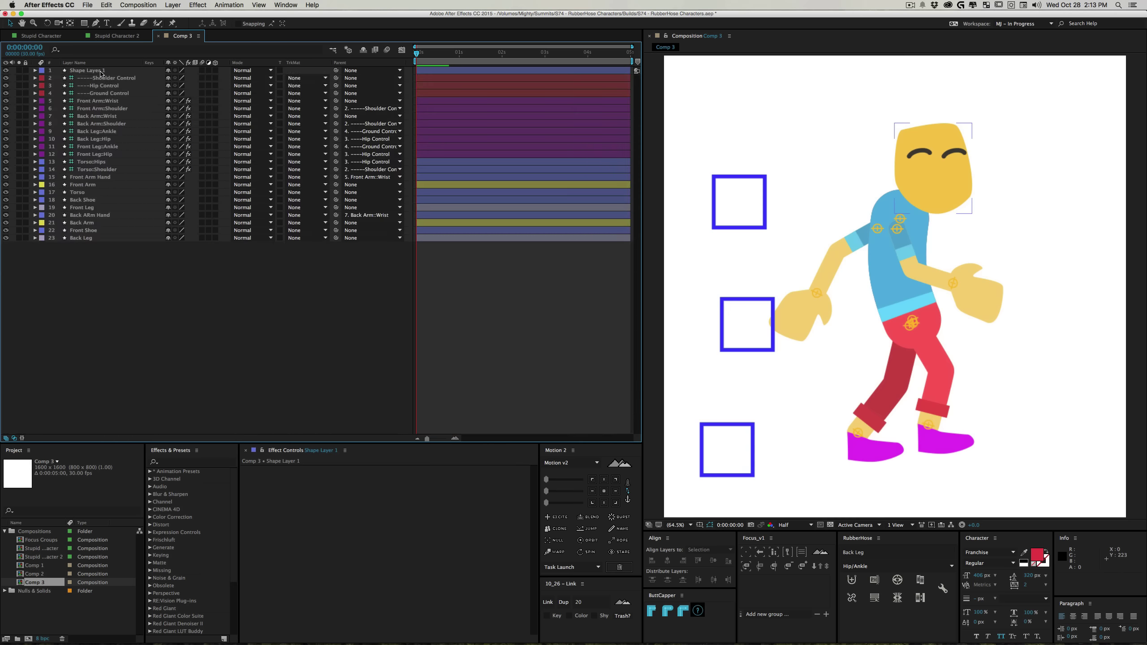
key("Return")
type("Head")
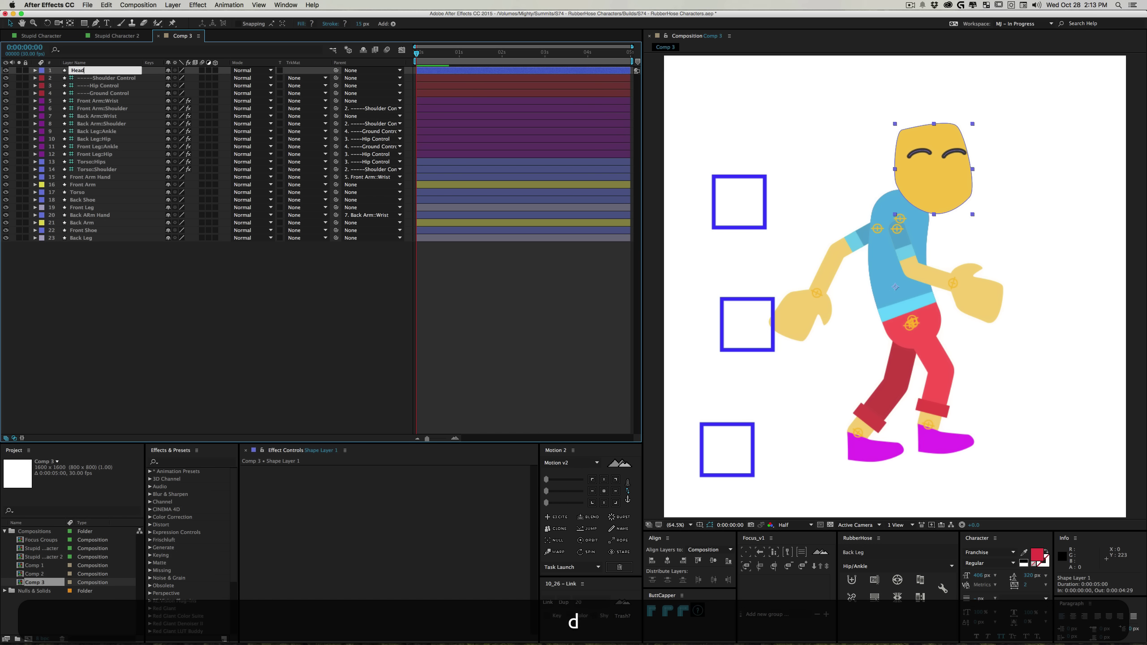
key("Return")
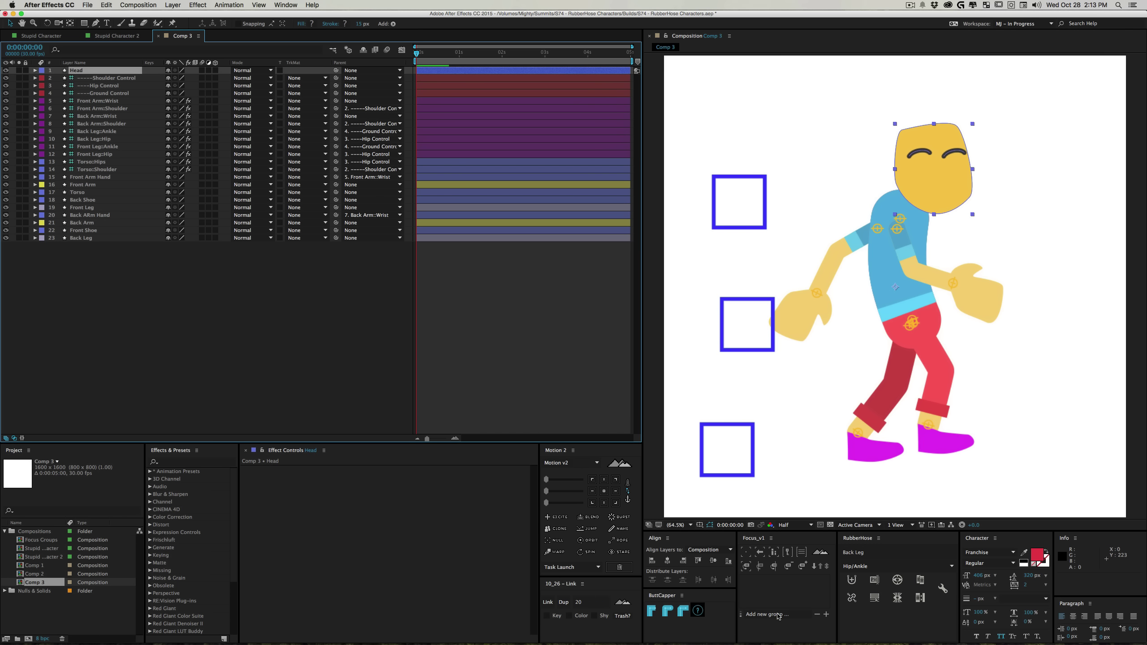
left_click(592, 502)
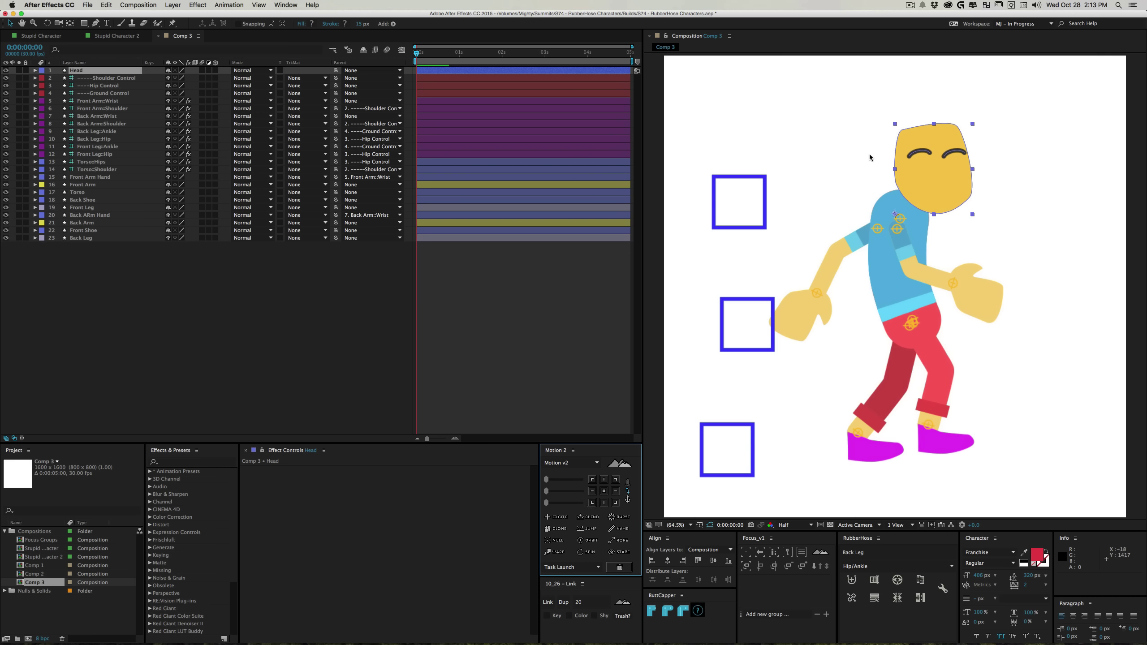
left_click(245, 317)
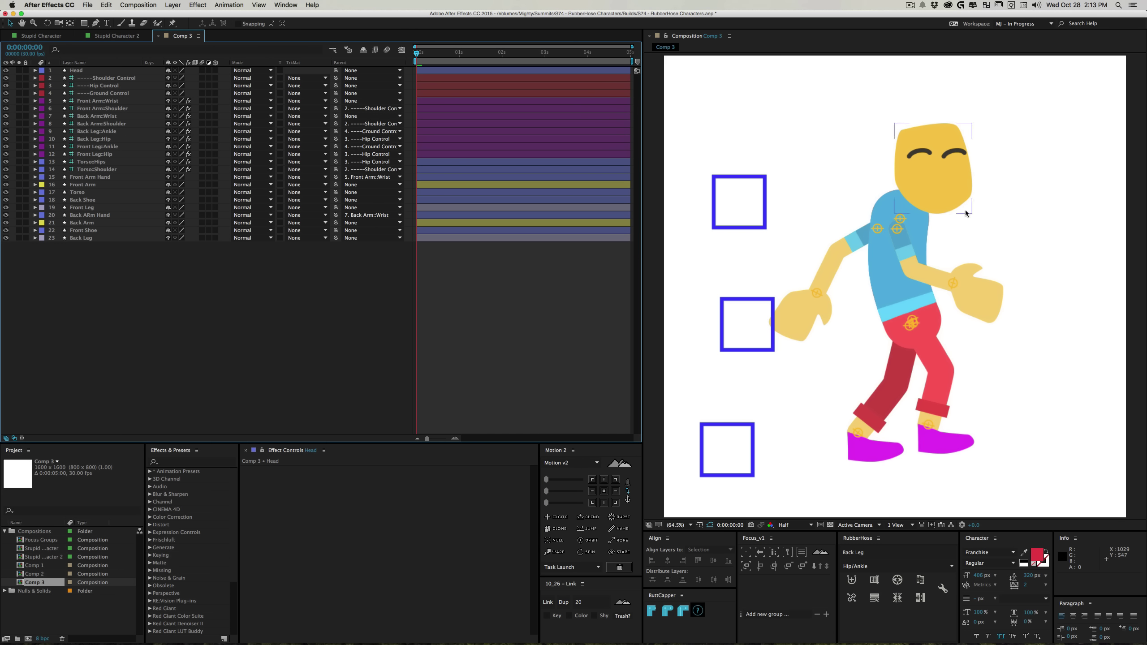
Reorder the Head layer directly below Torso::Shoulder and parent it to the Torso::Shoulder controller
left_click(943, 195)
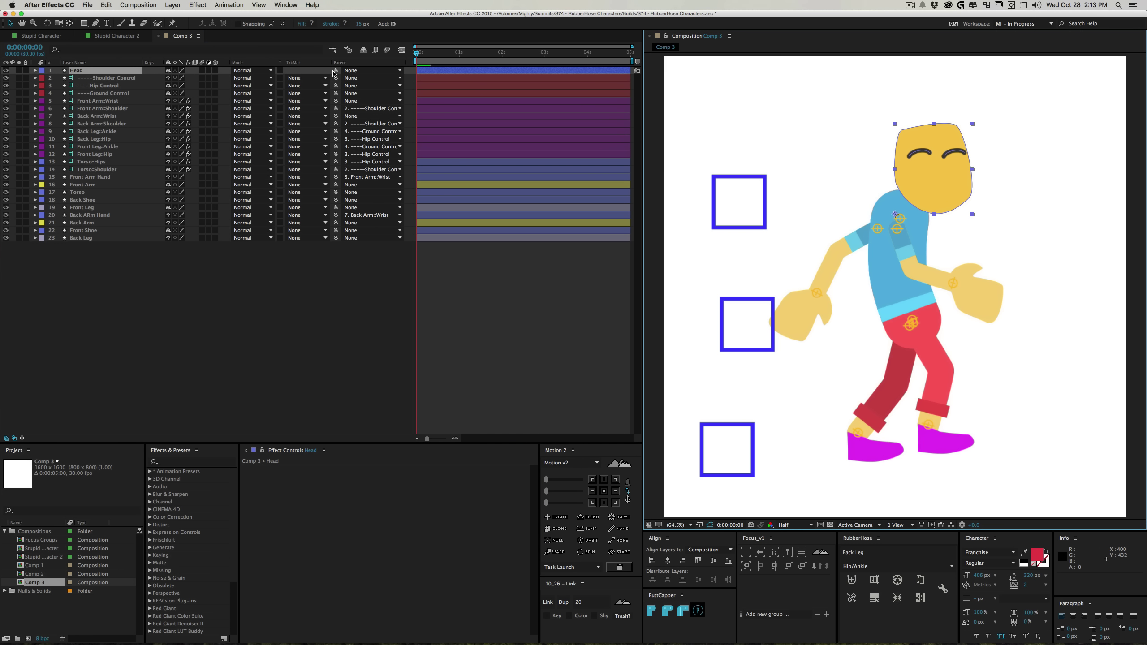
left_click(901, 219)
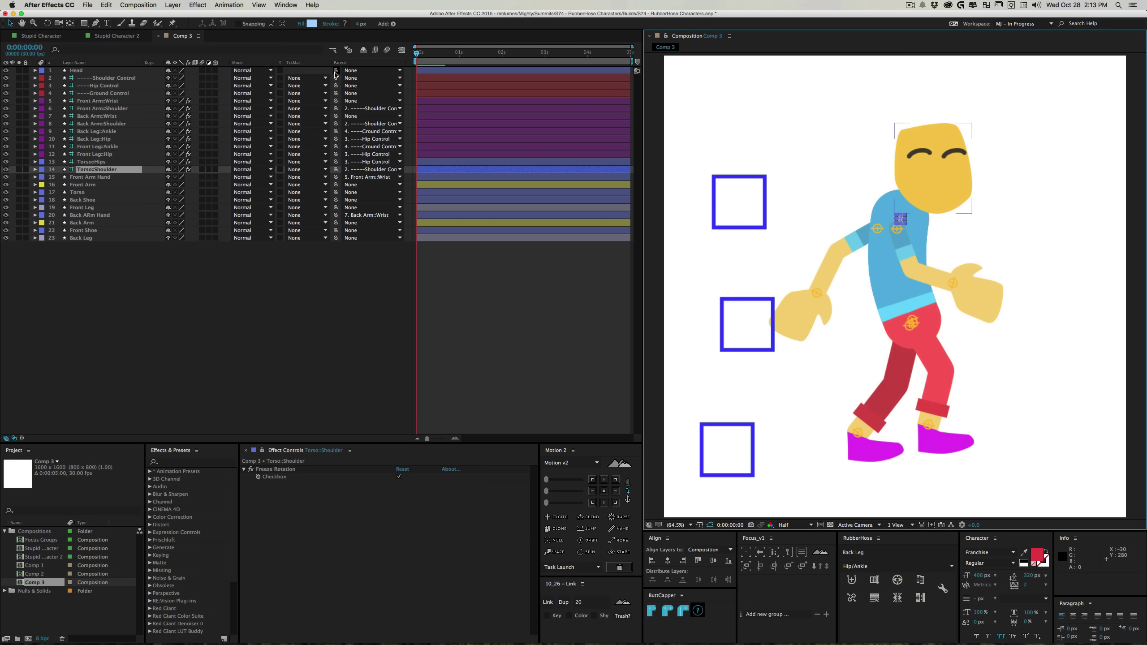
left_click_drag(81, 71, 88, 175)
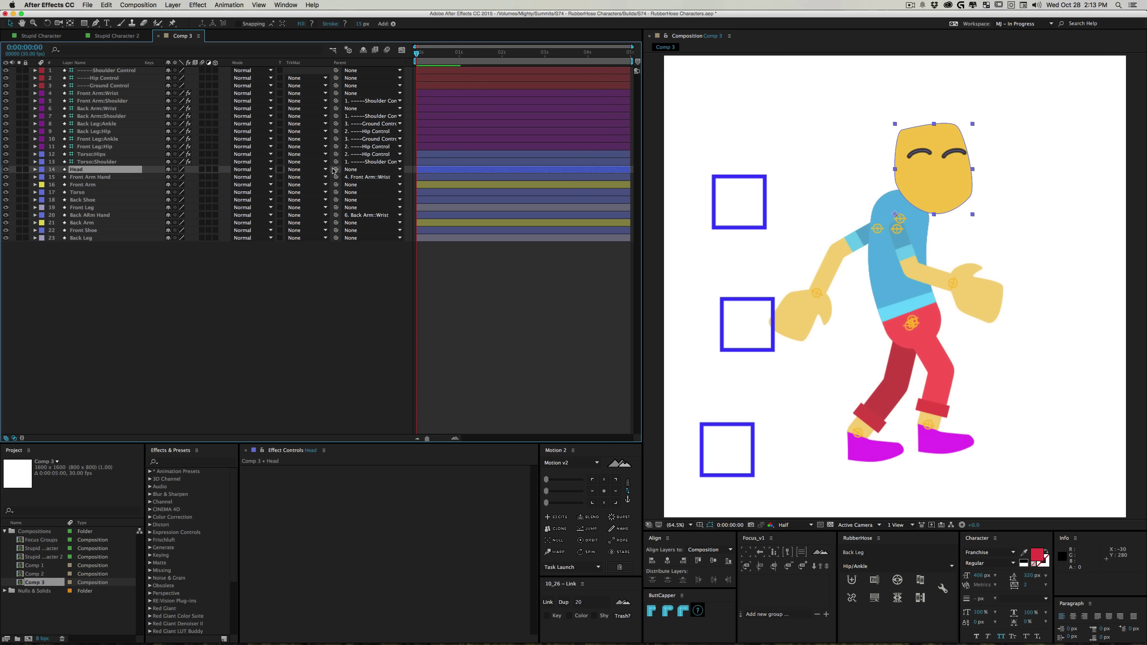
left_click_drag(335, 170, 103, 163)
left_click(591, 285)
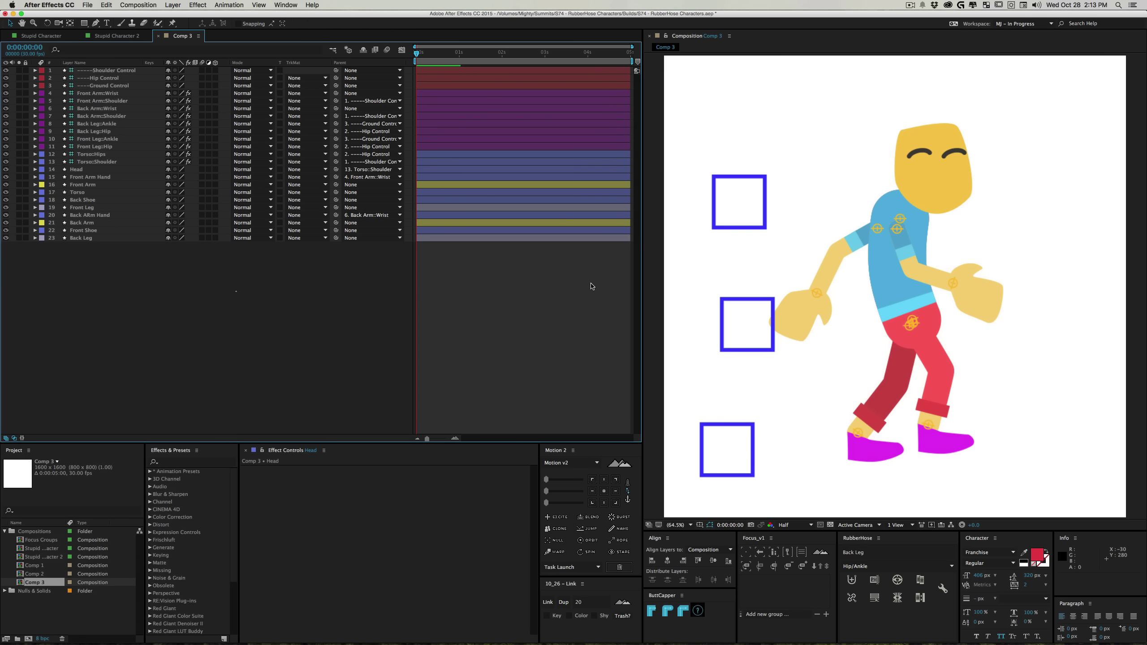
Test the rig by moving the Shoulder Control toward the character's body, and undo the move
left_click(733, 207)
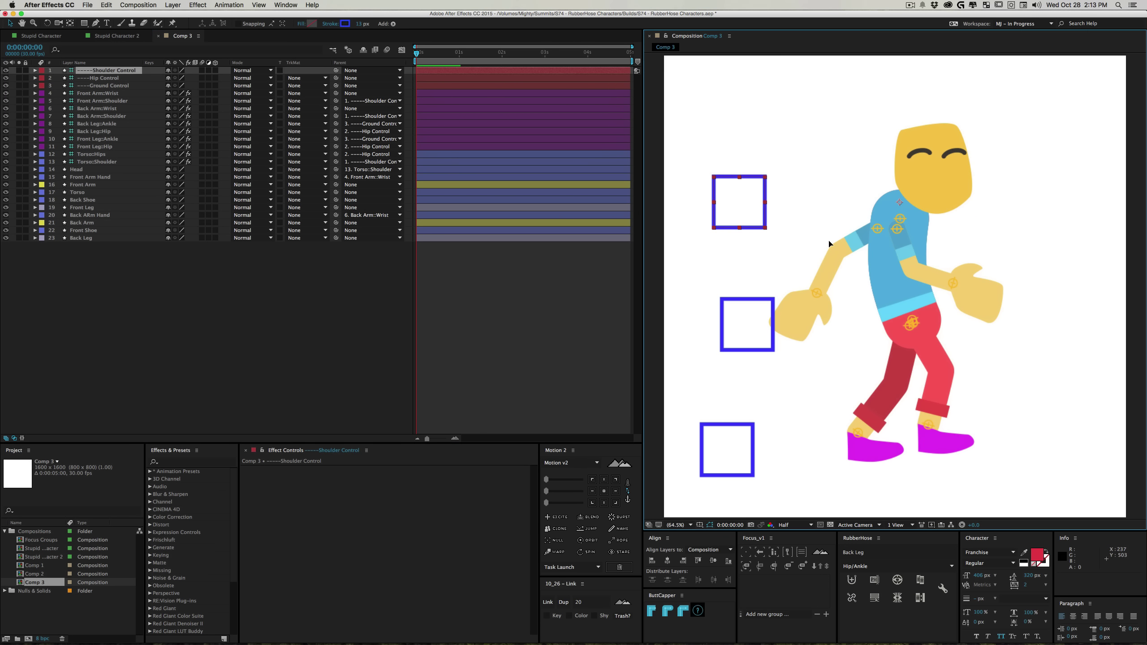
left_click_drag(736, 203, 841, 247)
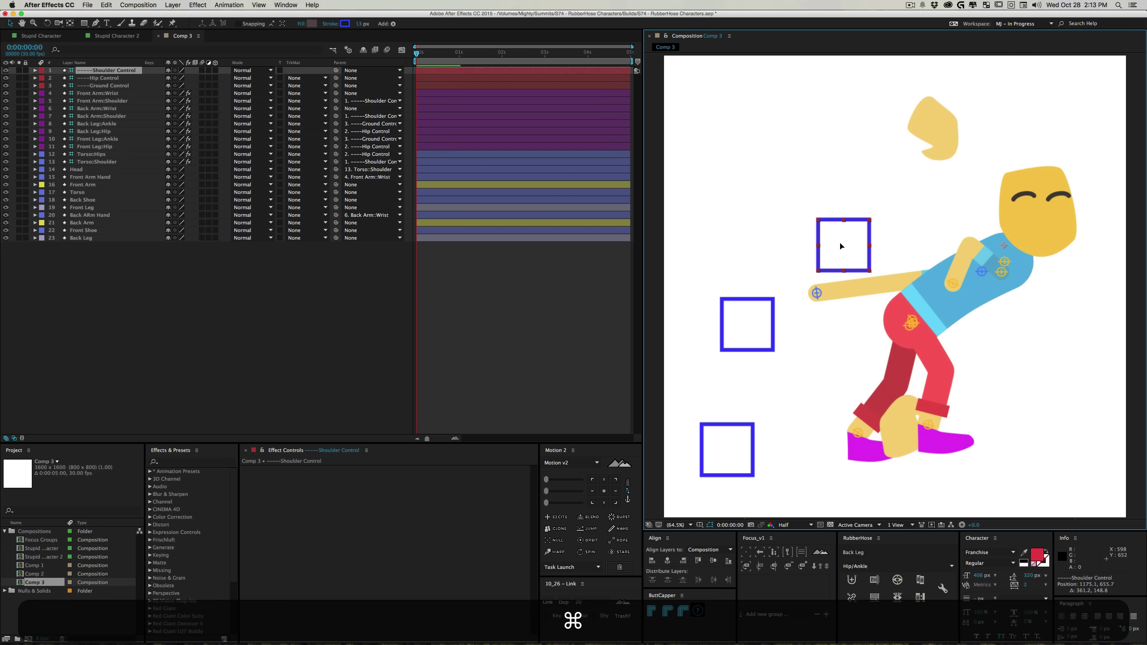
key("super+z")
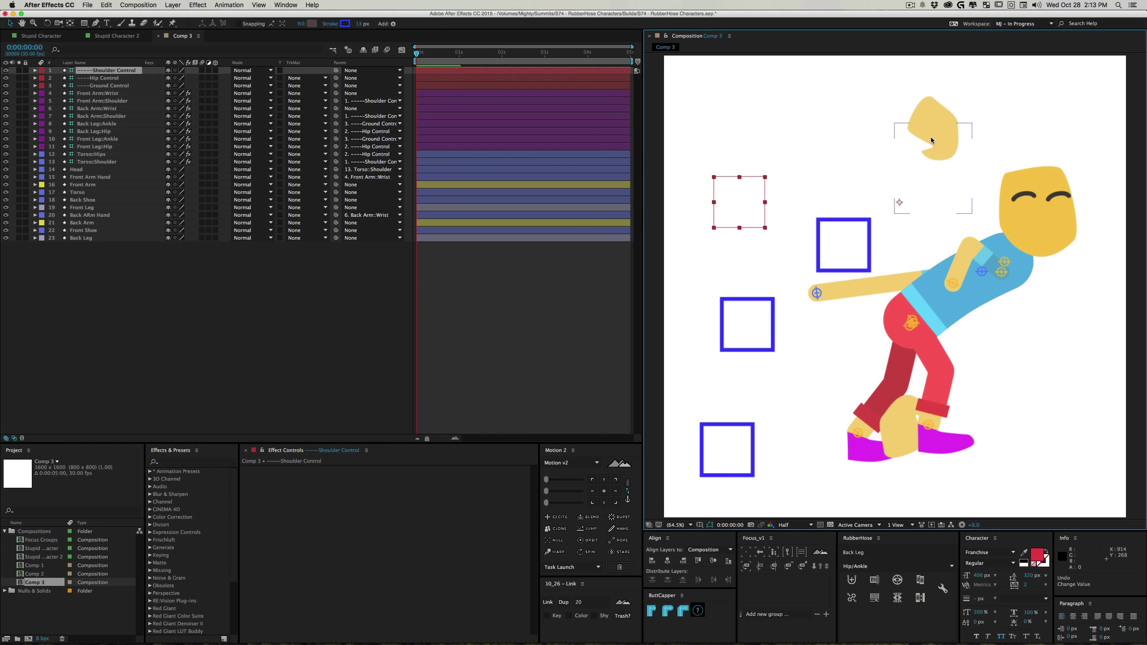
left_click(931, 133)
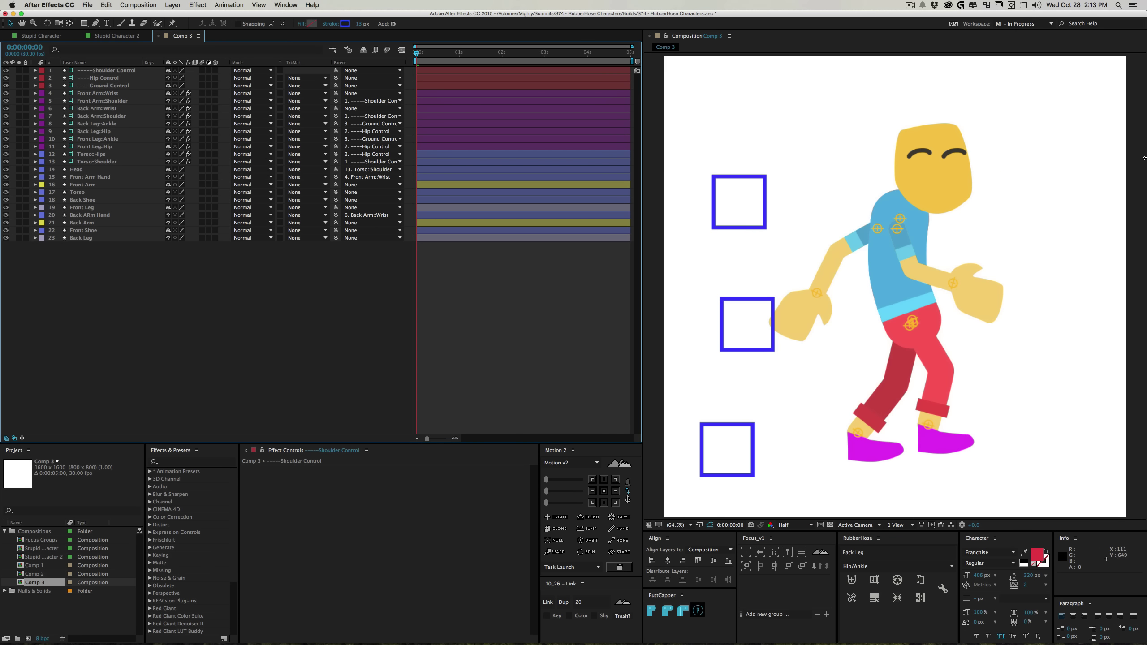
Filter the Head layer's properties by color and match the face's fill to the arm's skin tone by sampling the arm
left_click(931, 136)
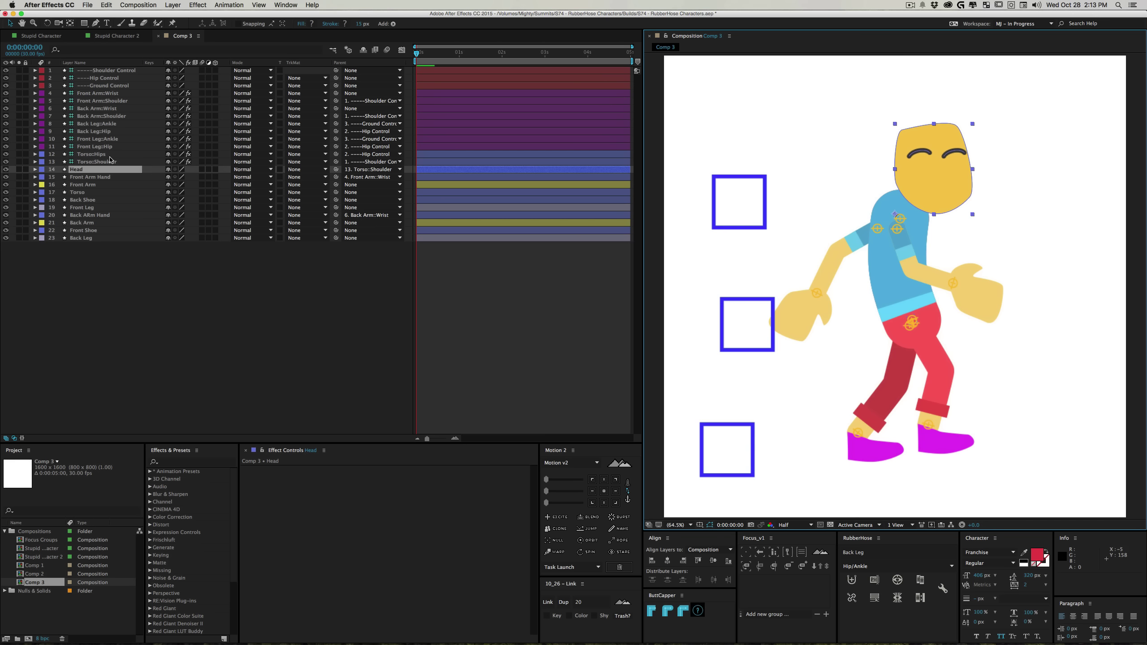
left_click(90, 49)
type("c")
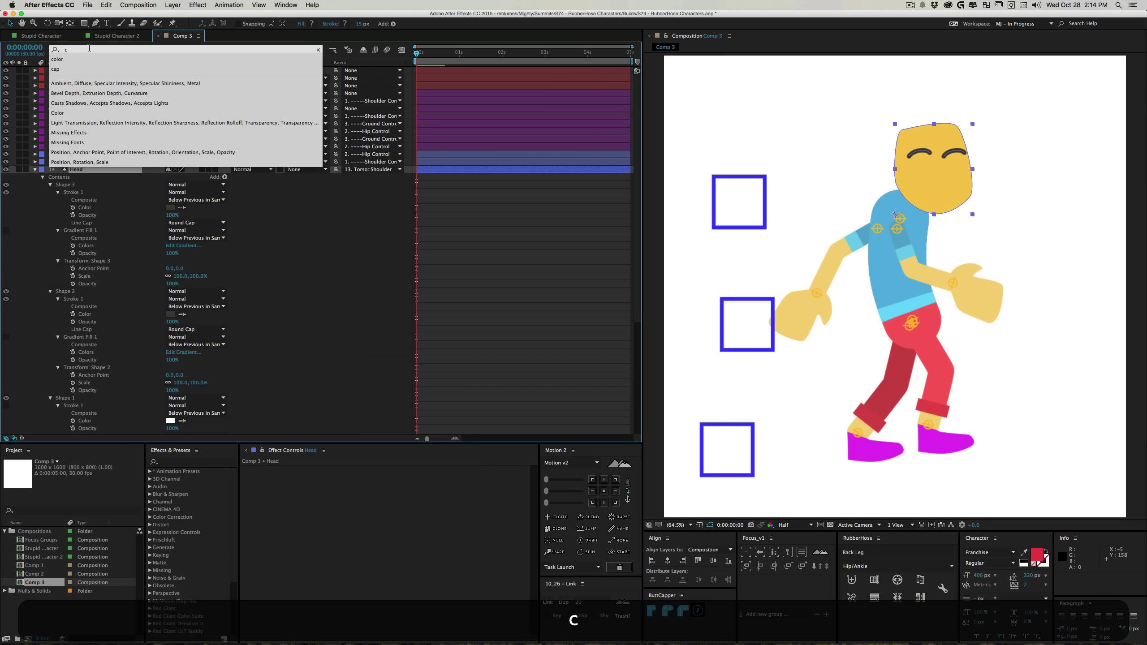
type("olor")
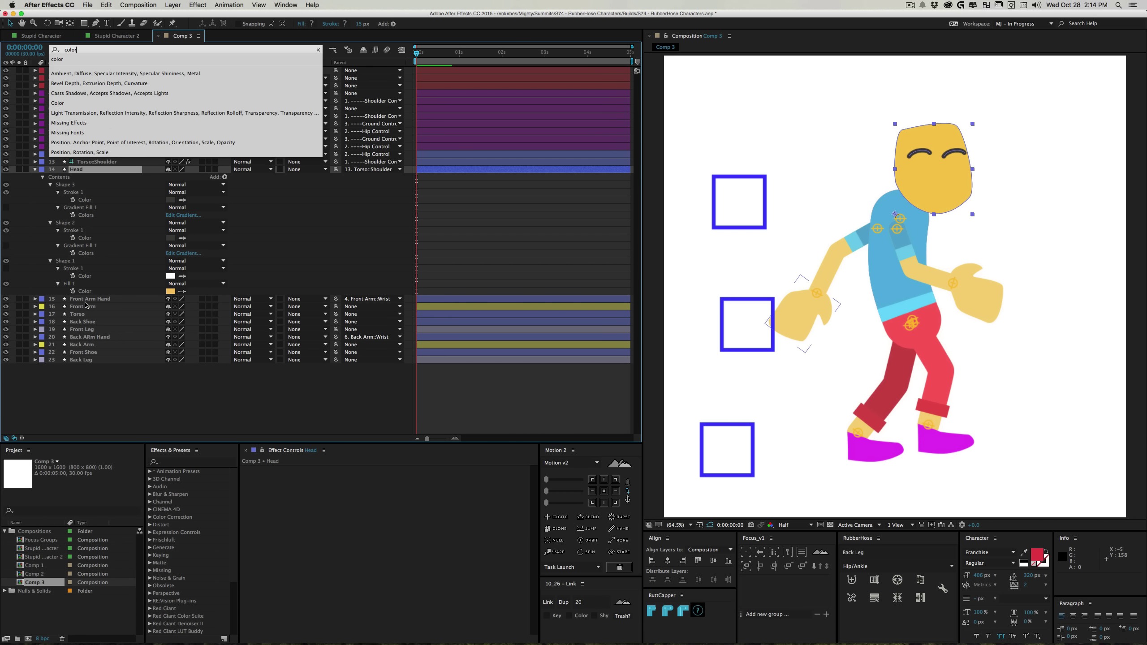
left_click(87, 292)
left_click(182, 290)
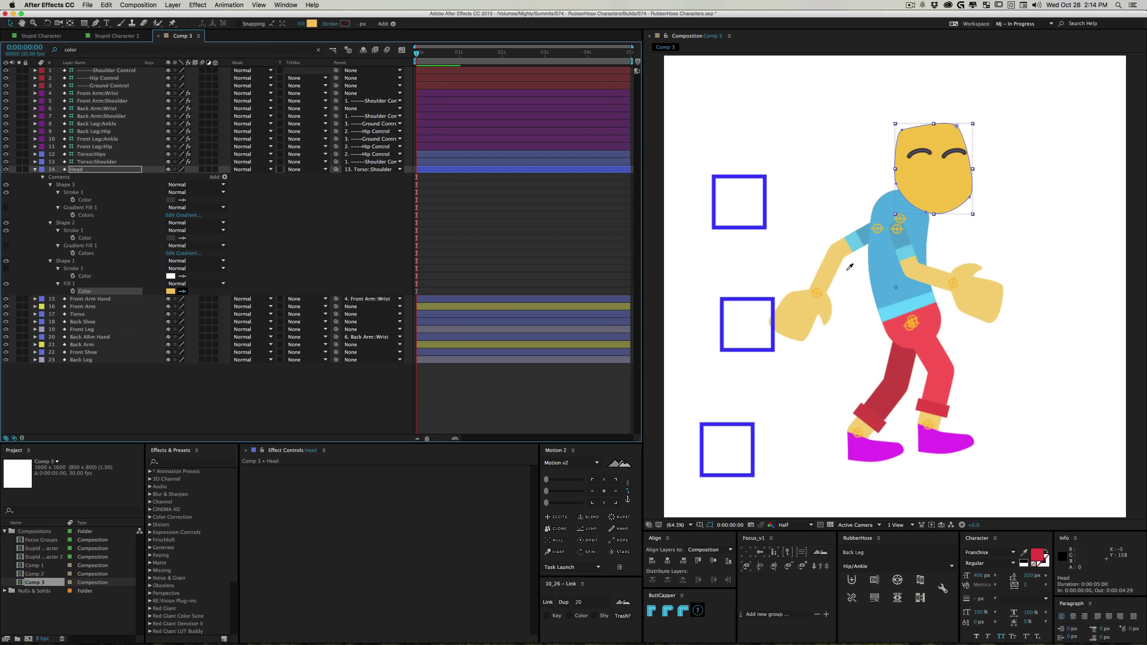
left_click(826, 266)
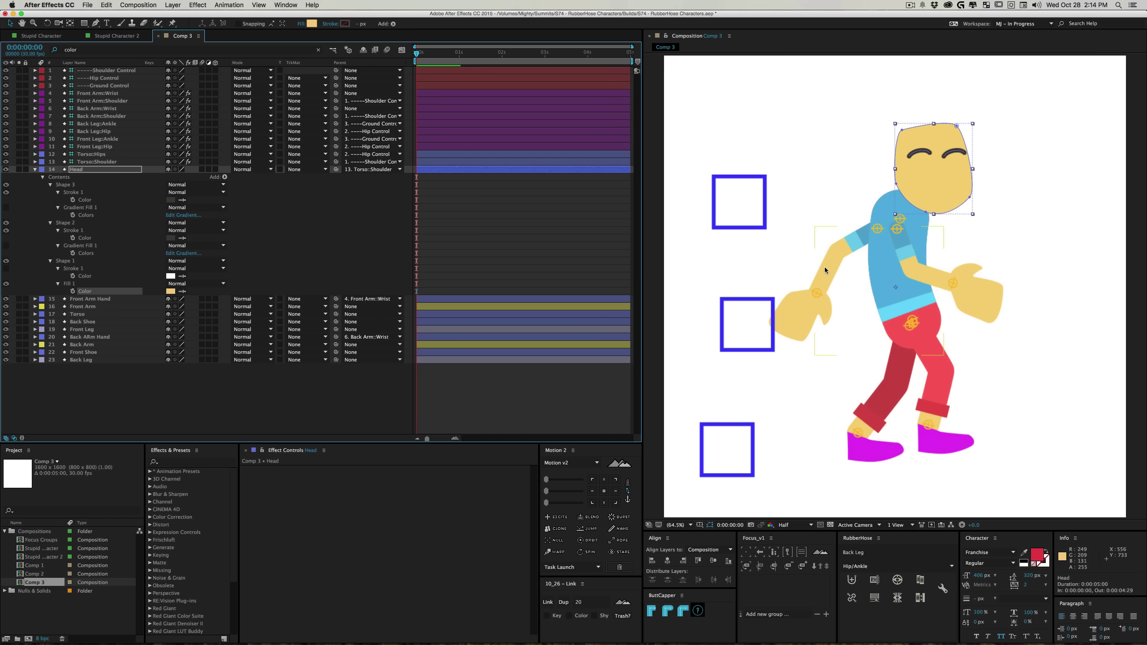
left_click(35, 172)
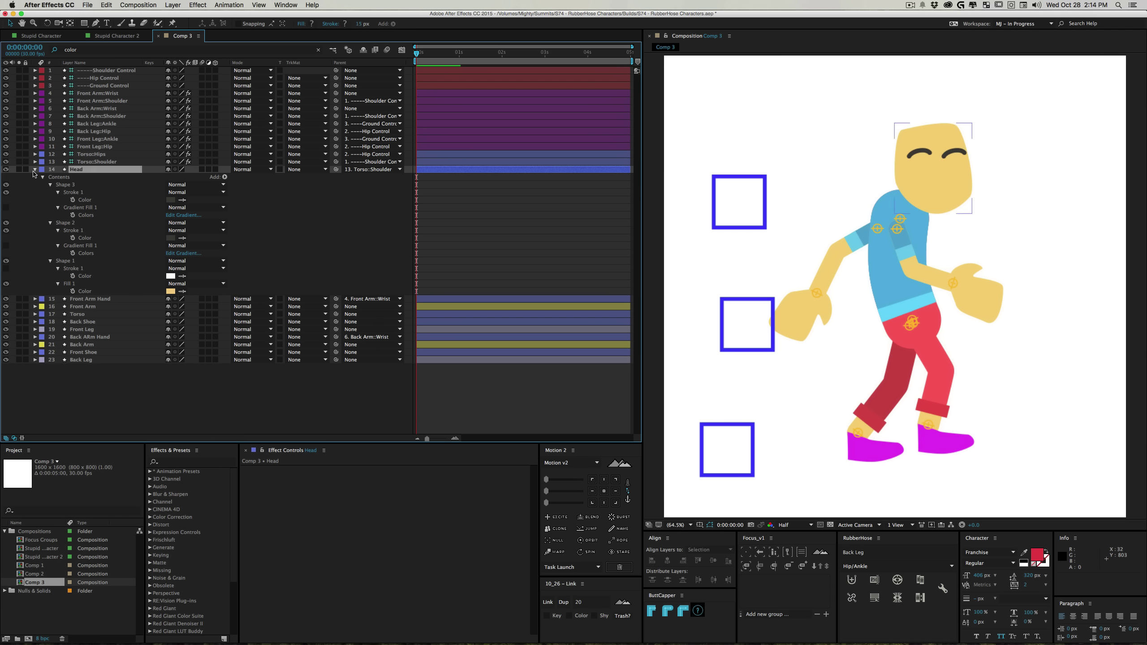
left_click(34, 172)
left_click(177, 298)
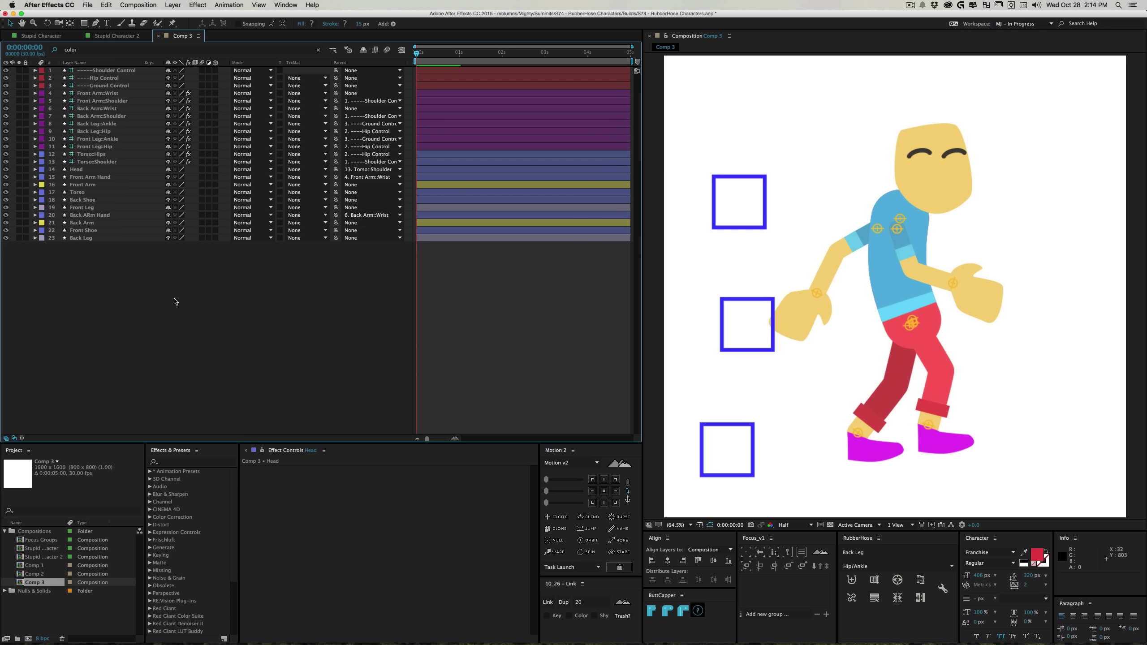
Reveal only the Position properties of the Front Arm Hand and Back ARm Hand layers
left_click(89, 219)
left_click(95, 178, "super")
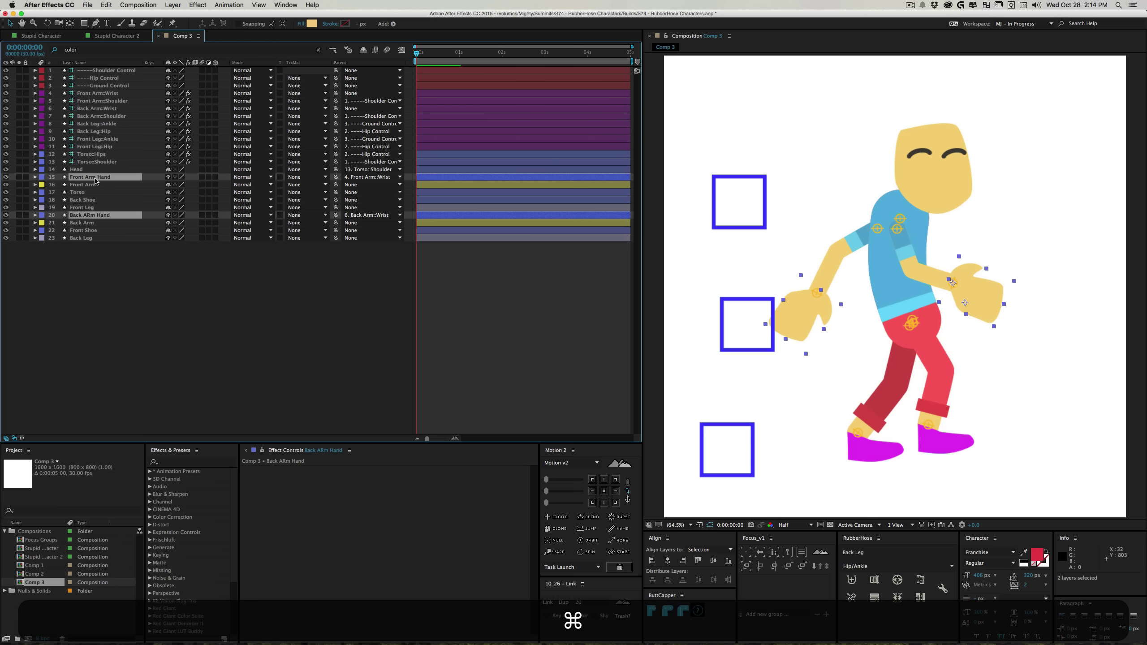
key("p")
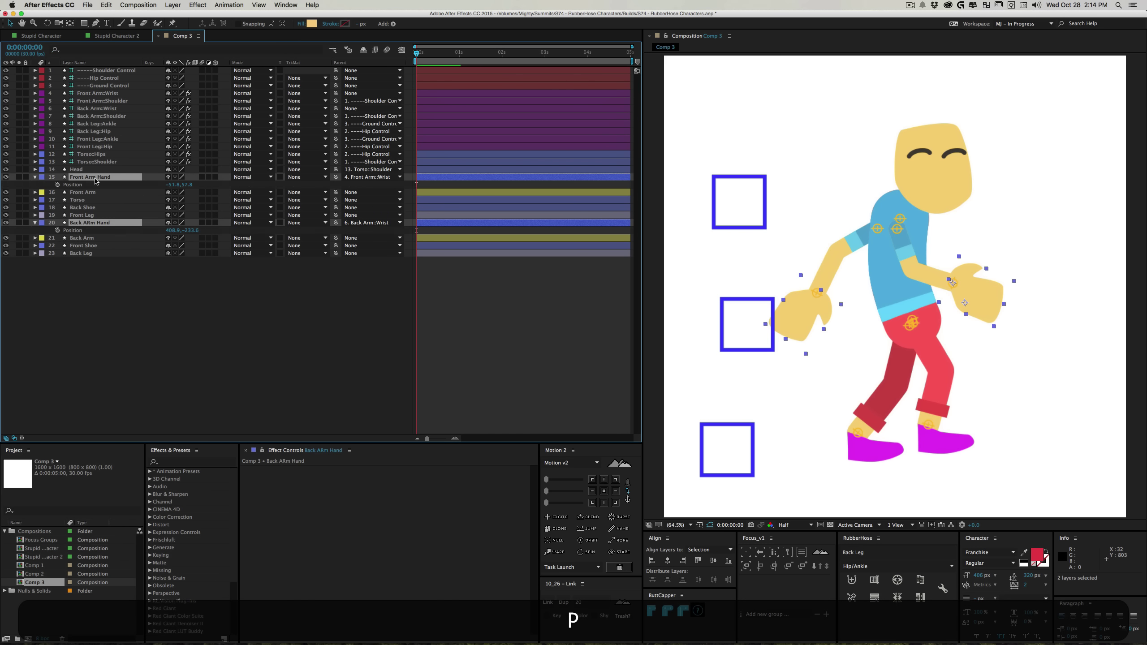
left_click(175, 363)
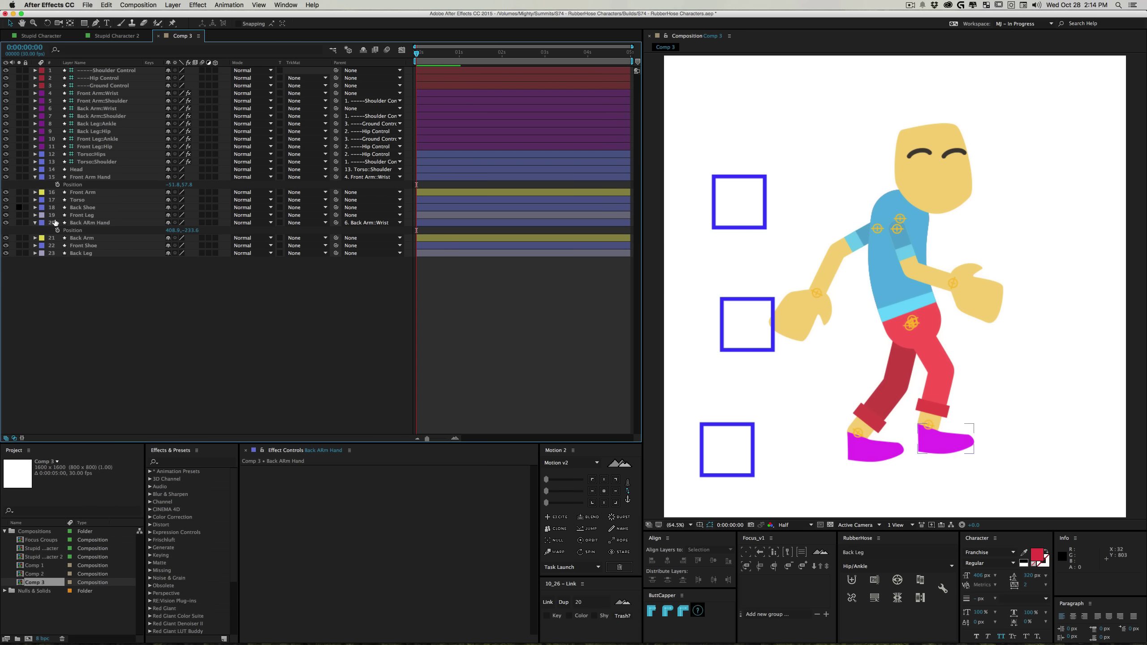
Reveal the expression on the Front Shoe layer's Position and copy its full text
left_click(88, 247)
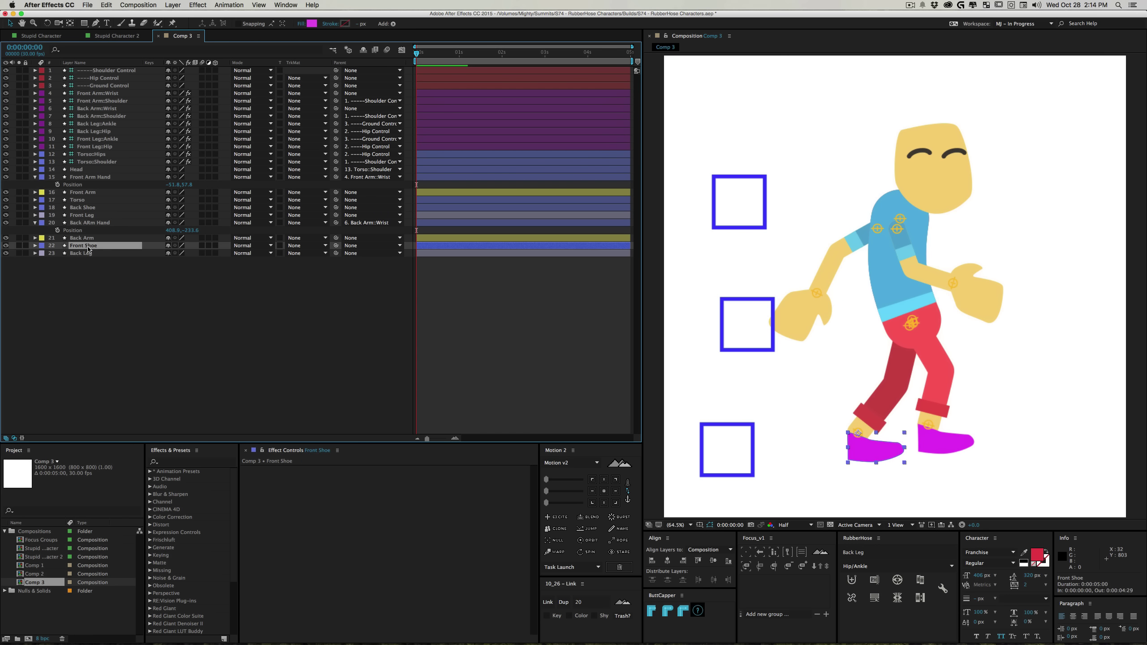
key("p")
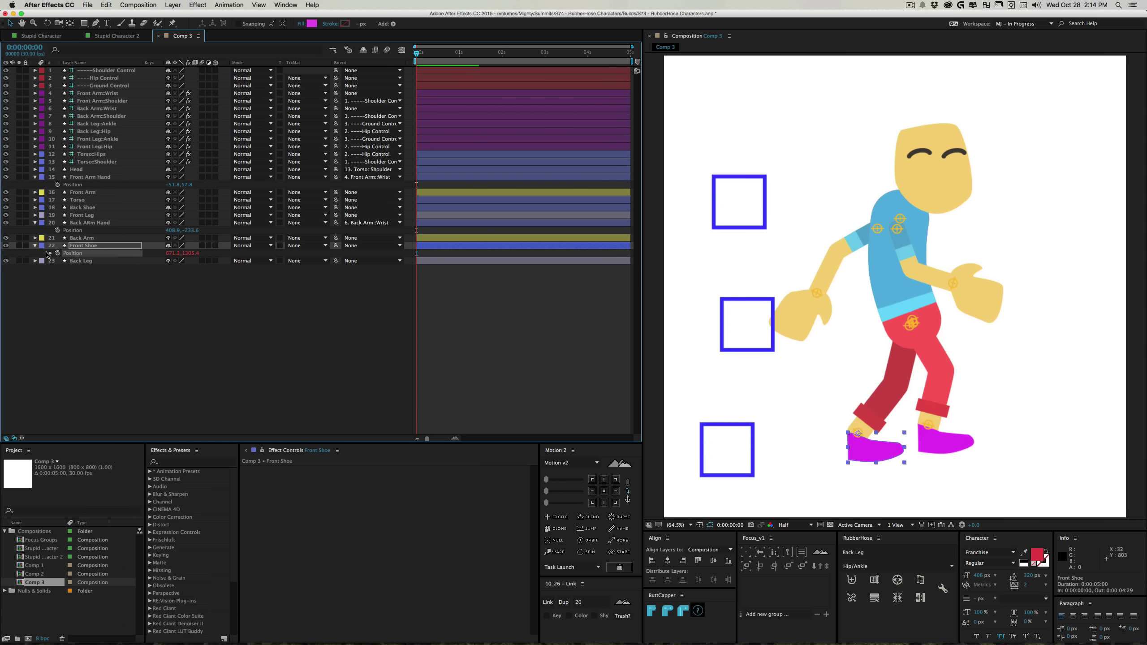
type("value1 = thisComp.layer(\"Back Leg::Ankle\"); value1.toWorld(value1.anchorPoint)")
left_click(438, 260)
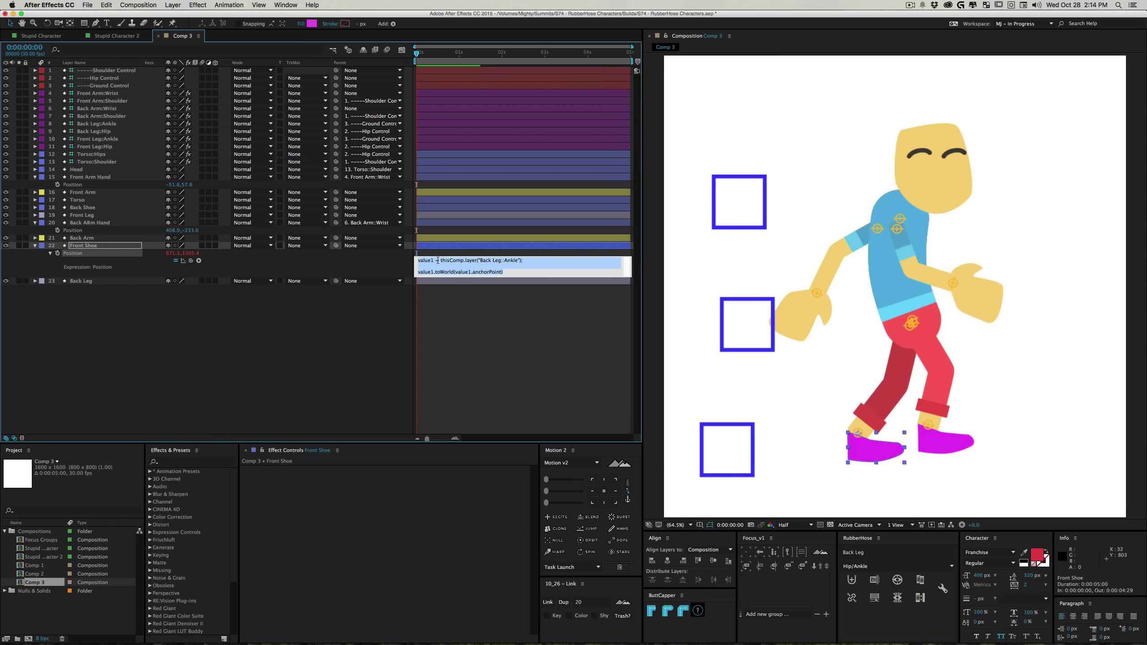
key("super+c")
Paste the copied expression onto Back ARm Hand's Position and replace its layer reference with Front Arm::Wrist
left_click(68, 230)
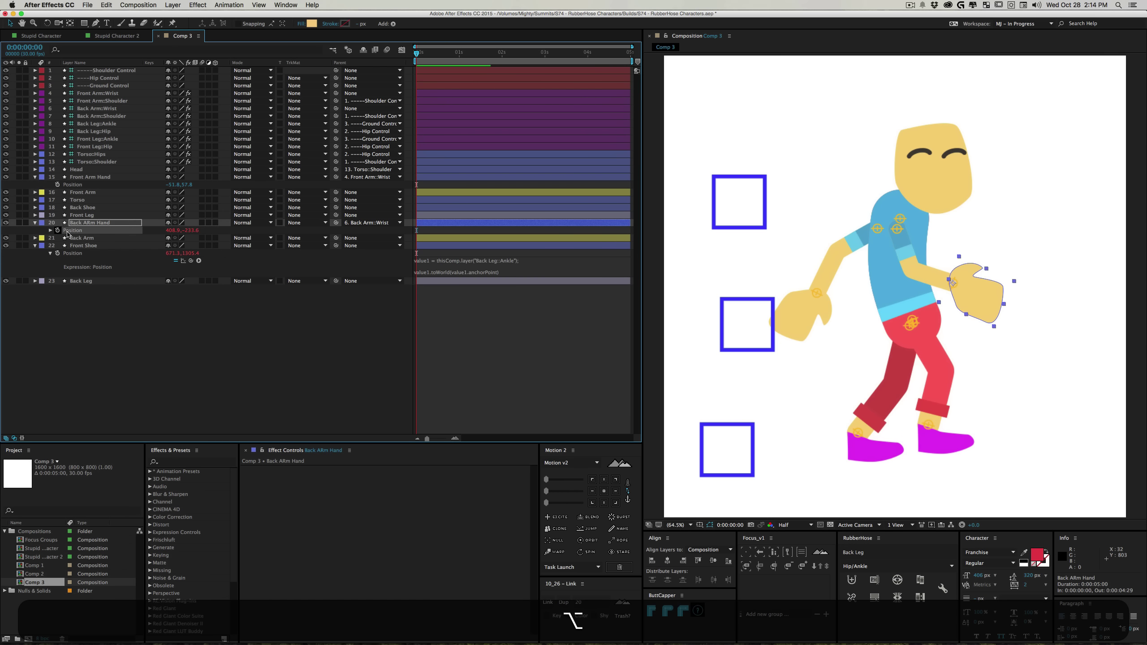
left_click(57, 230, "alt")
key("alt+super+v")
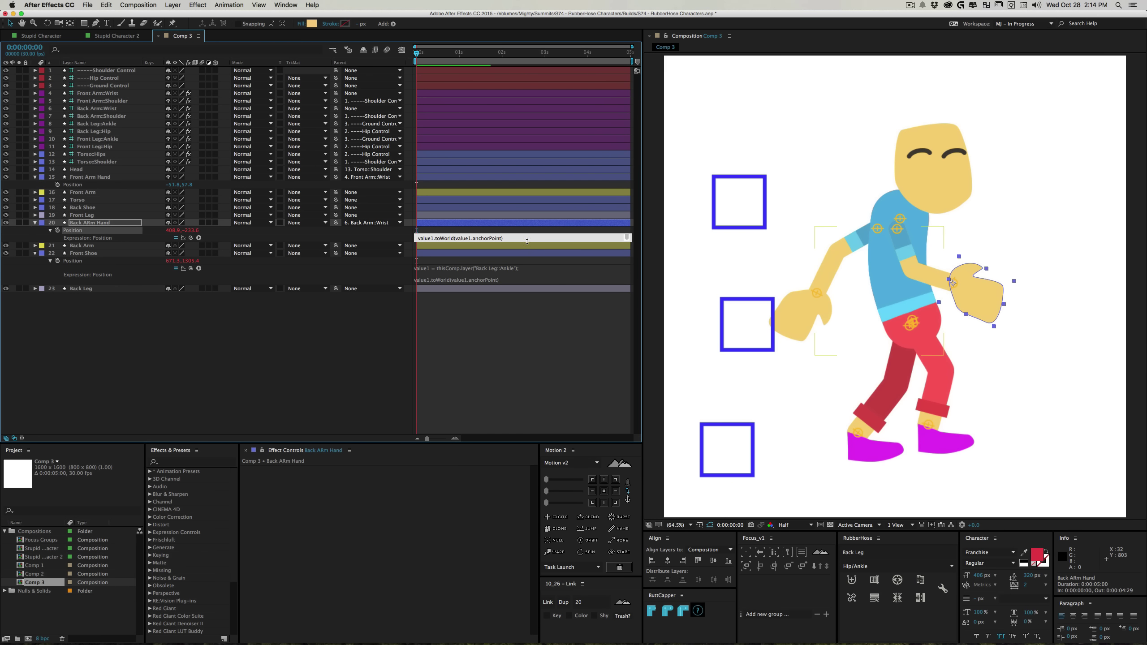
left_click(527, 241)
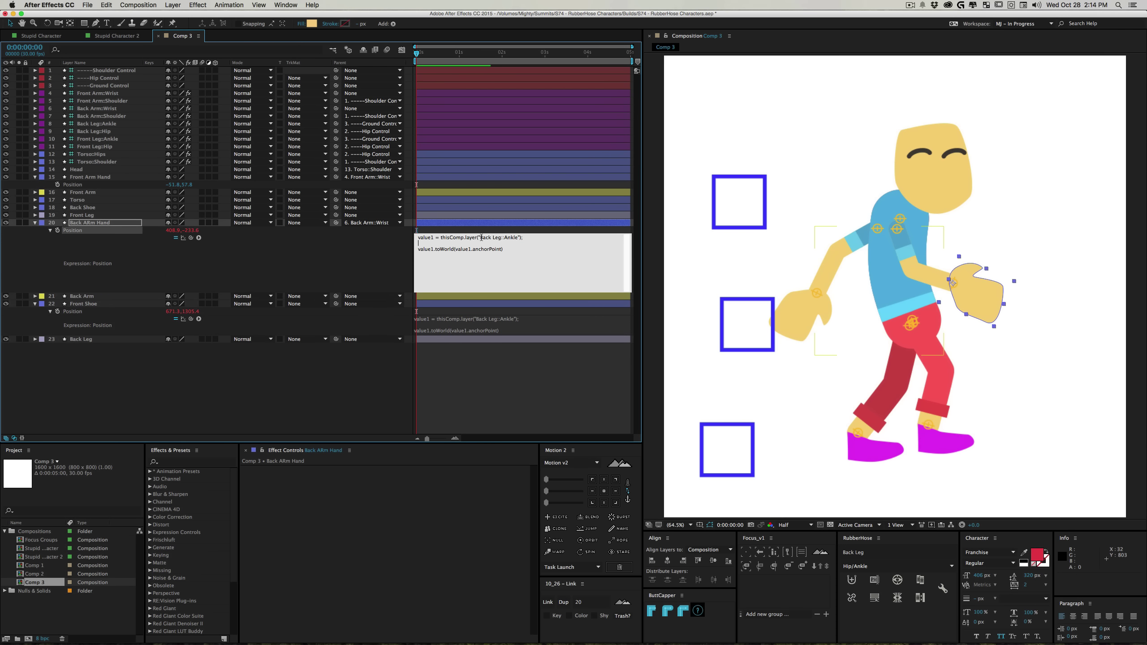
left_click_drag(525, 238, 447, 237)
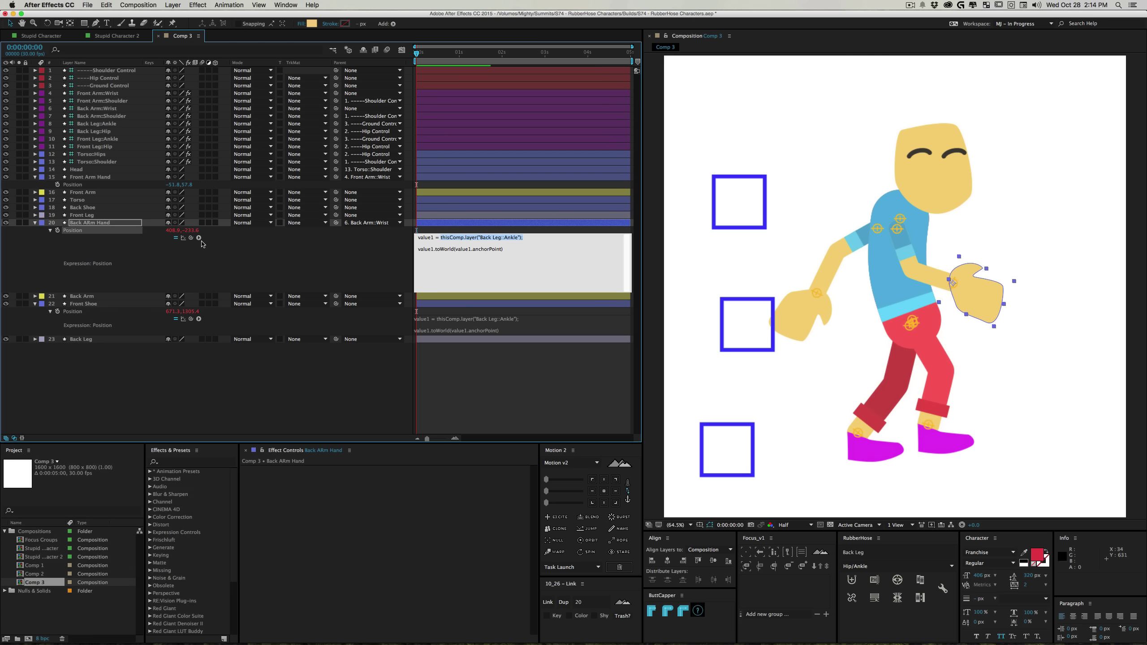
mouse_move(190, 238)
left_mouse_down()
mouse_move(96, 129)
mouse_move(103, 95)
left_mouse_up()
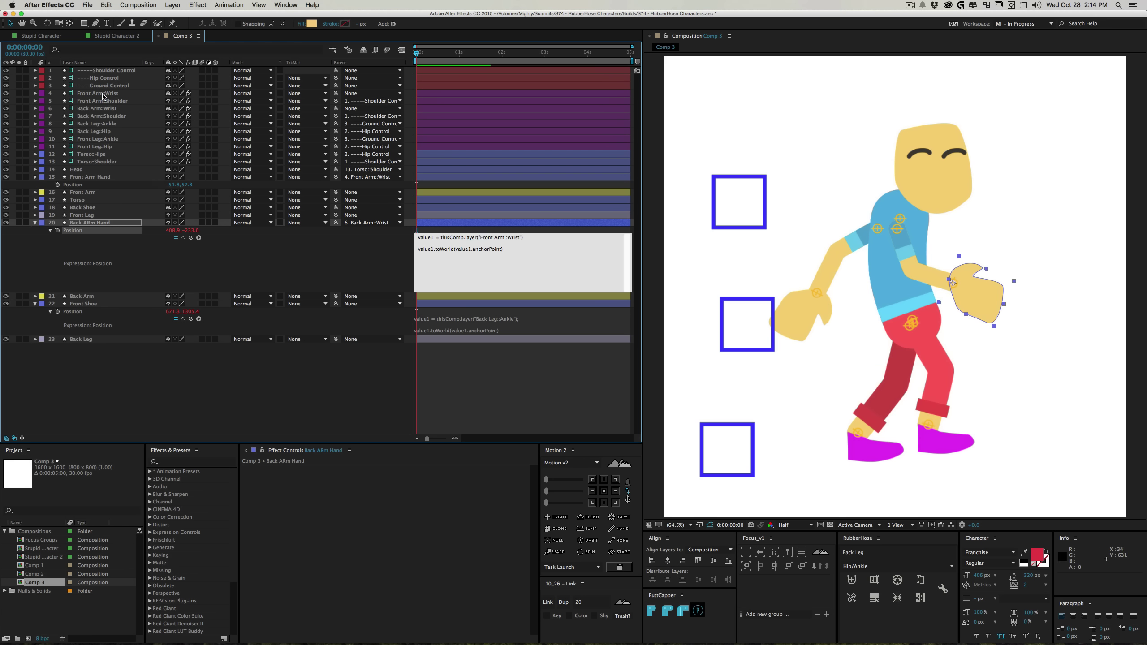
left_click(290, 398)
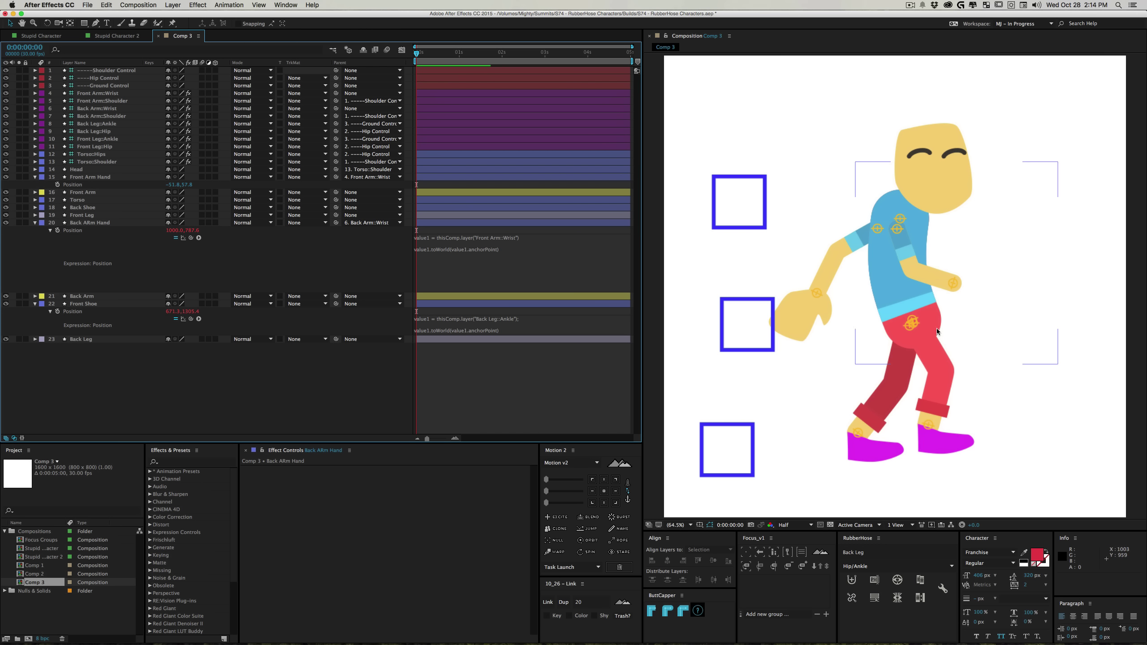
Copy the Front Arm::Wrist expression from Back ARm Hand and paste it as Front Arm Hand's Position expression
left_click(480, 244)
key("super+c")
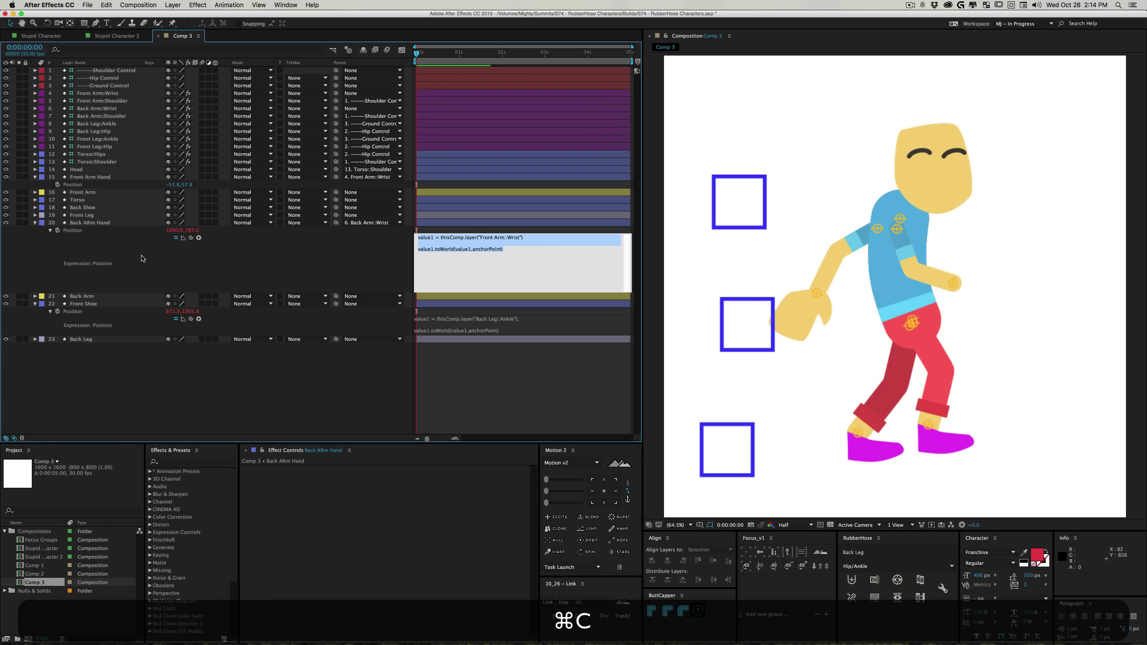
left_click(58, 184, "alt")
key("super+v")
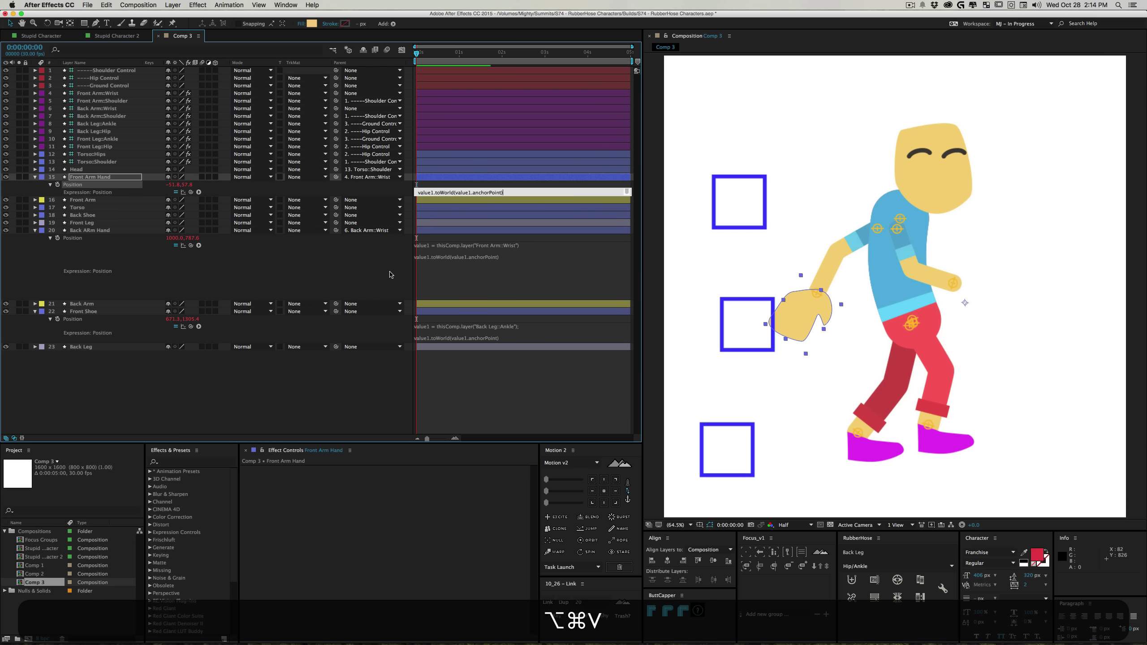
left_click(518, 256)
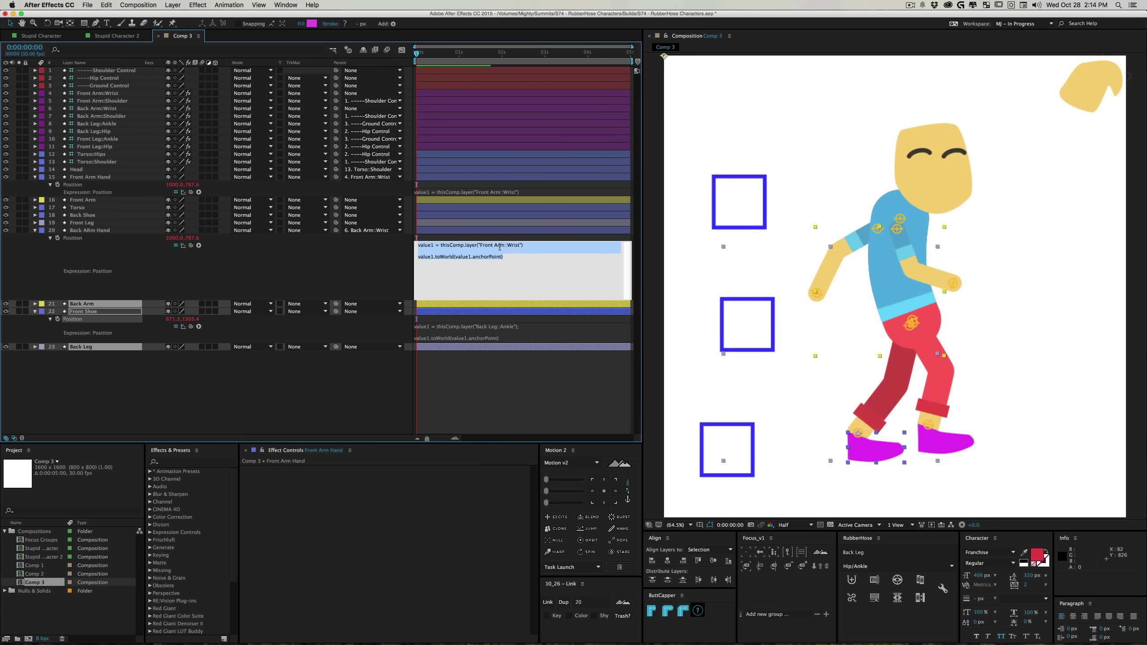
Change the layer reference in Back ARm Hand's Position expression to Back Arm::Wrist
left_click(500, 246)
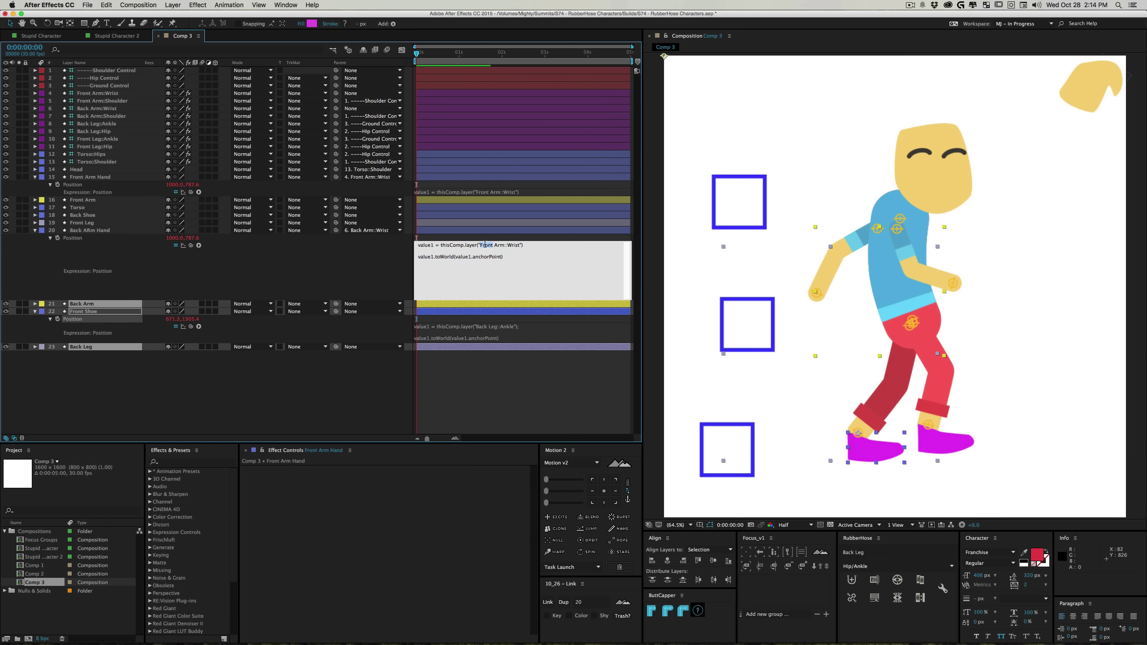
type("Back")
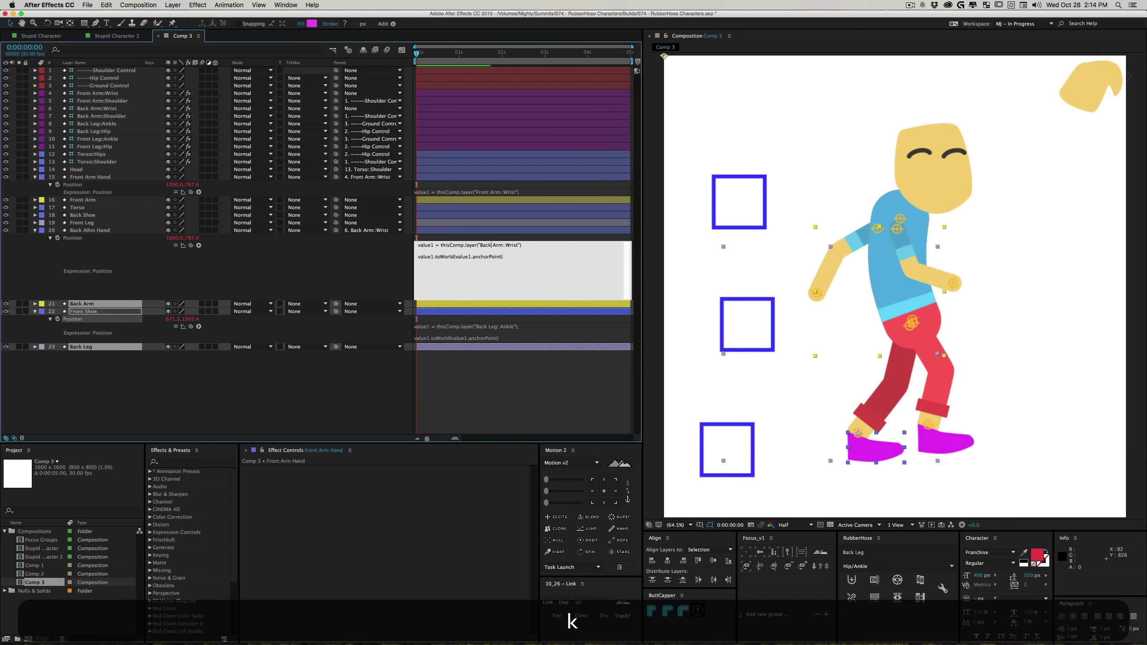
left_click(271, 408)
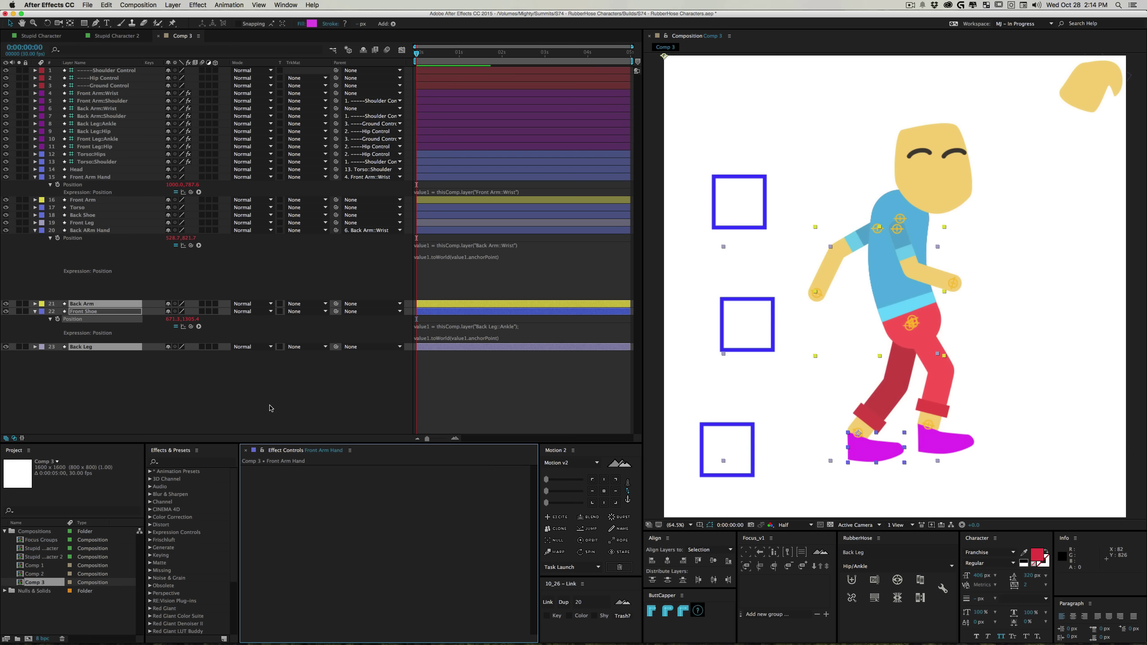
left_click(290, 371)
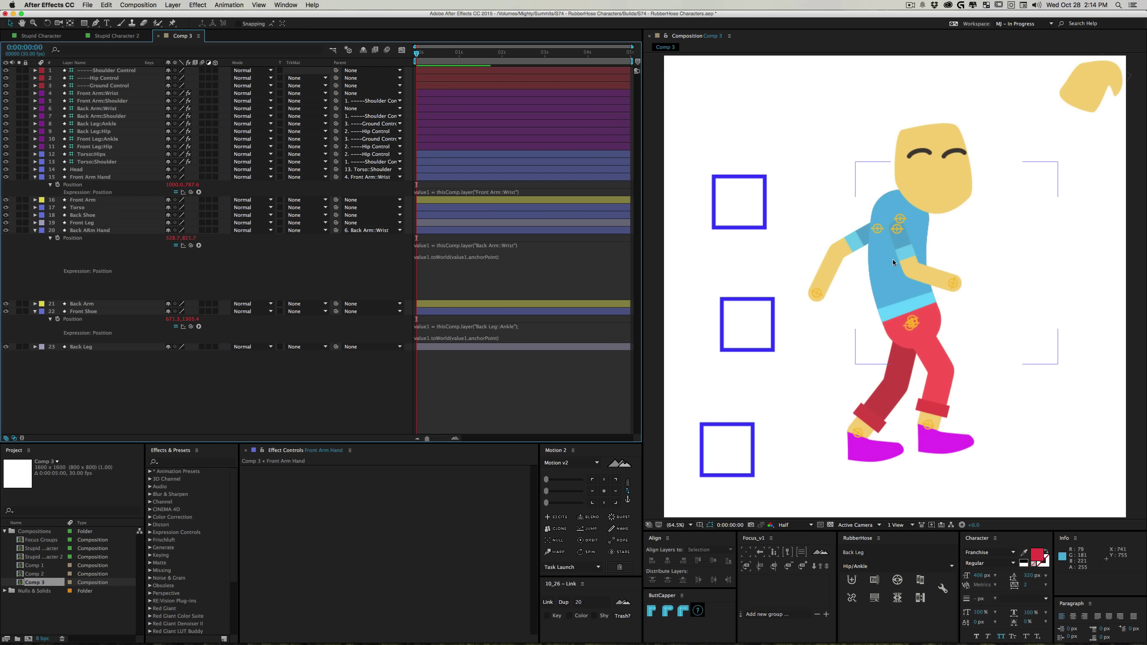
Set the parent of both the Front Arm Hand and Back ARm Hand layers to None
key("z")
left_click(948, 217, "alt")
key("v")
left_click(1014, 150)
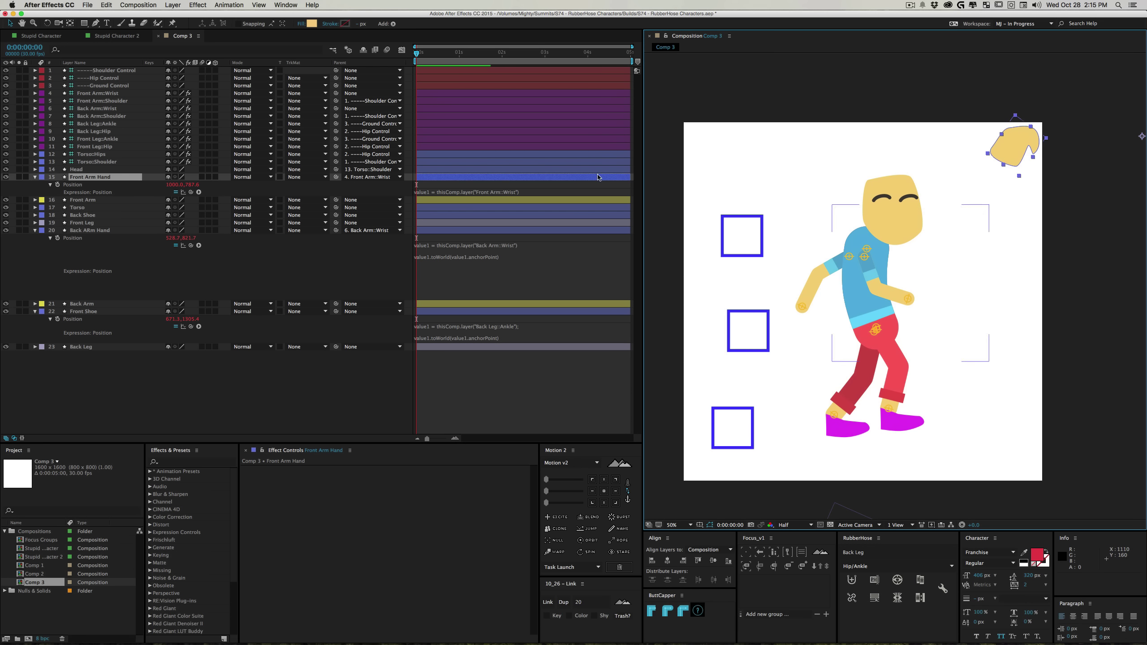
left_click(371, 177)
left_click(374, 185)
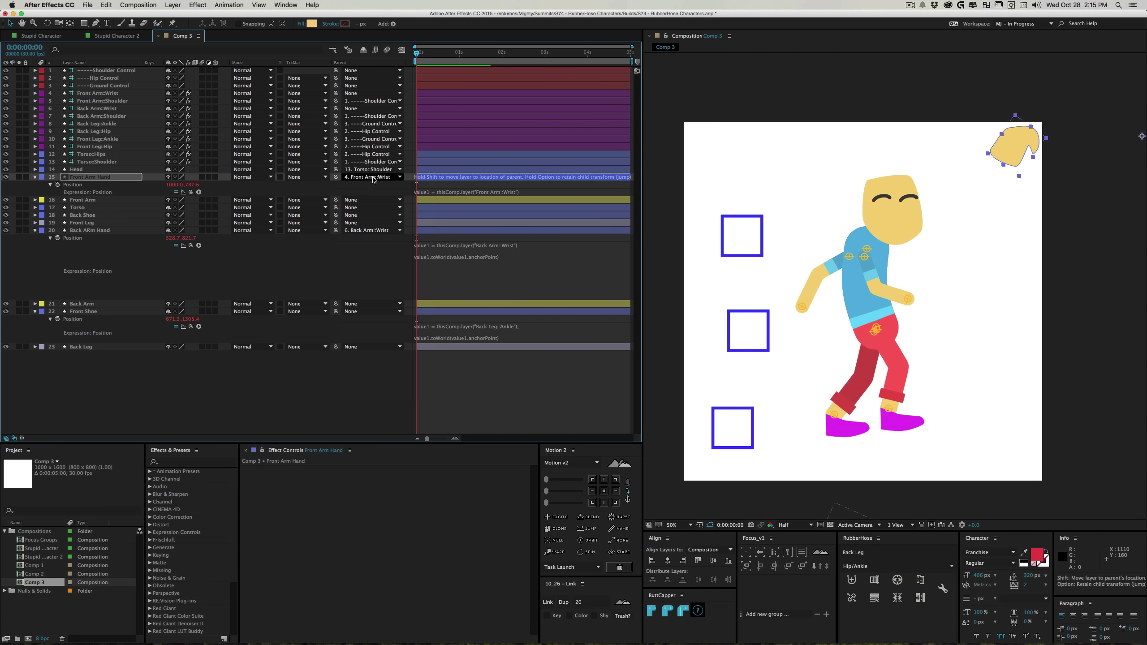
left_click(371, 229)
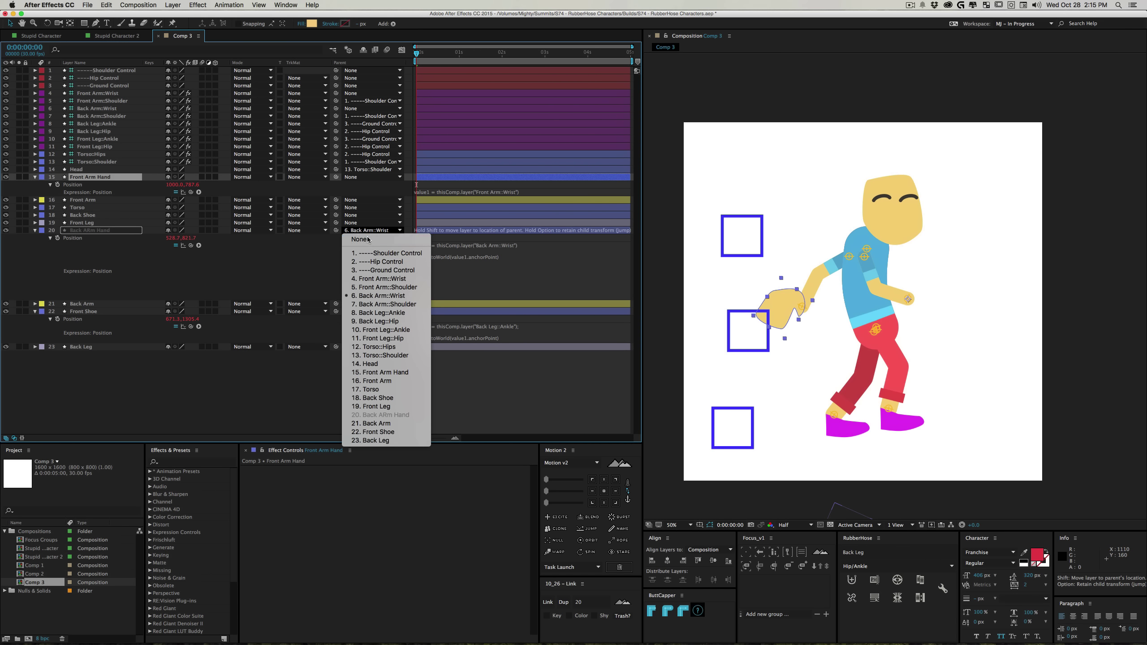
left_click(359, 239)
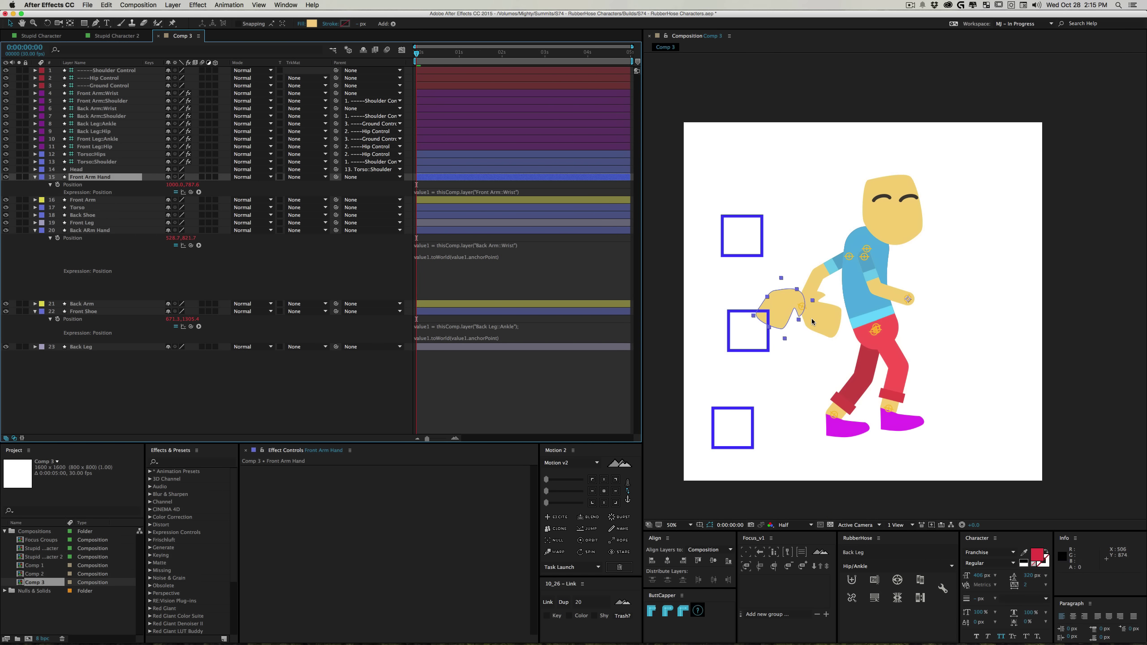
Rotate the Back ARm Hand layer to about 126° so it lines up with the back forearm
left_click(826, 321)
left_click(89, 231)
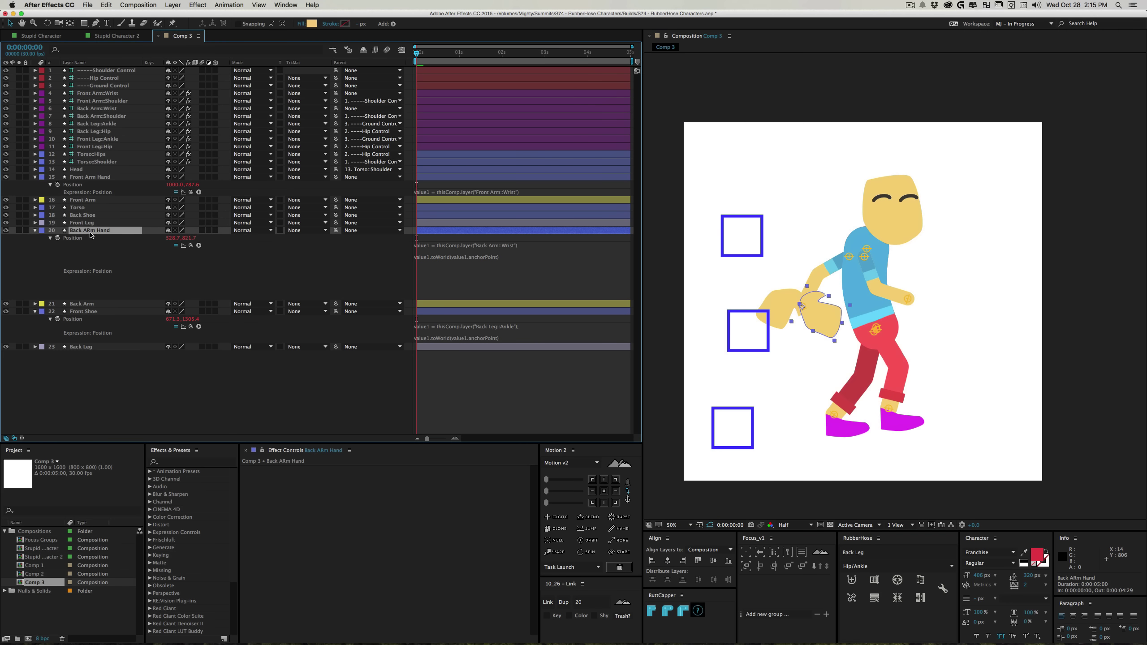
key("w")
left_click_drag(805, 347, 780, 316)
key("v")
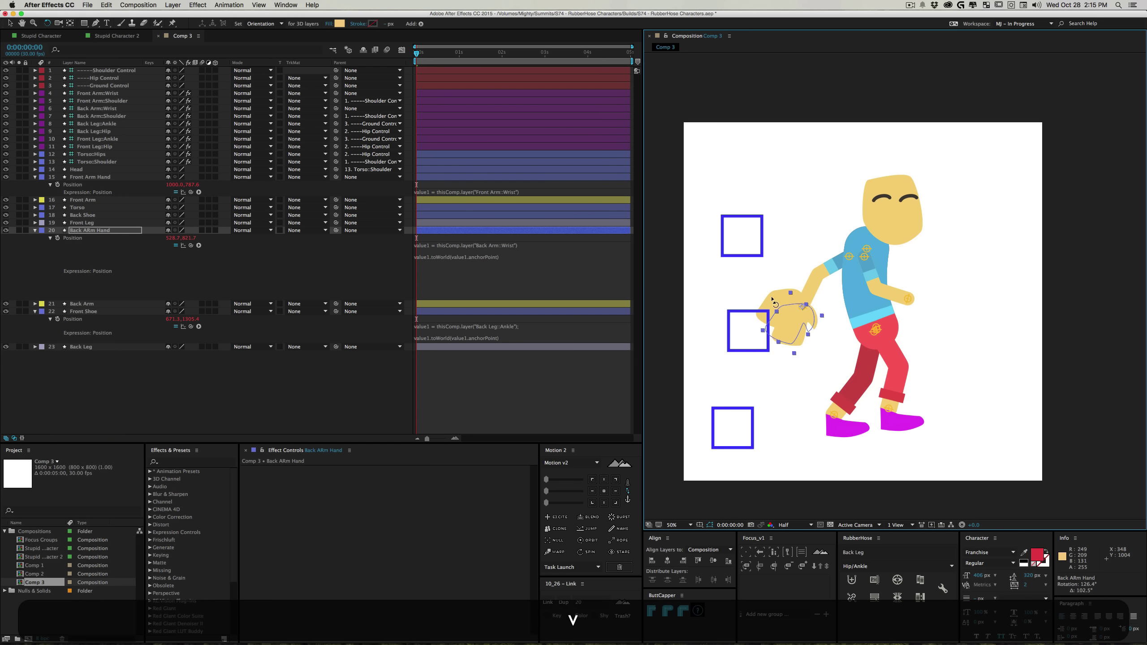
Set Front Arm Hand's anchor point to its top-left corner and rotate the hand to about 36.5°
left_click(772, 299)
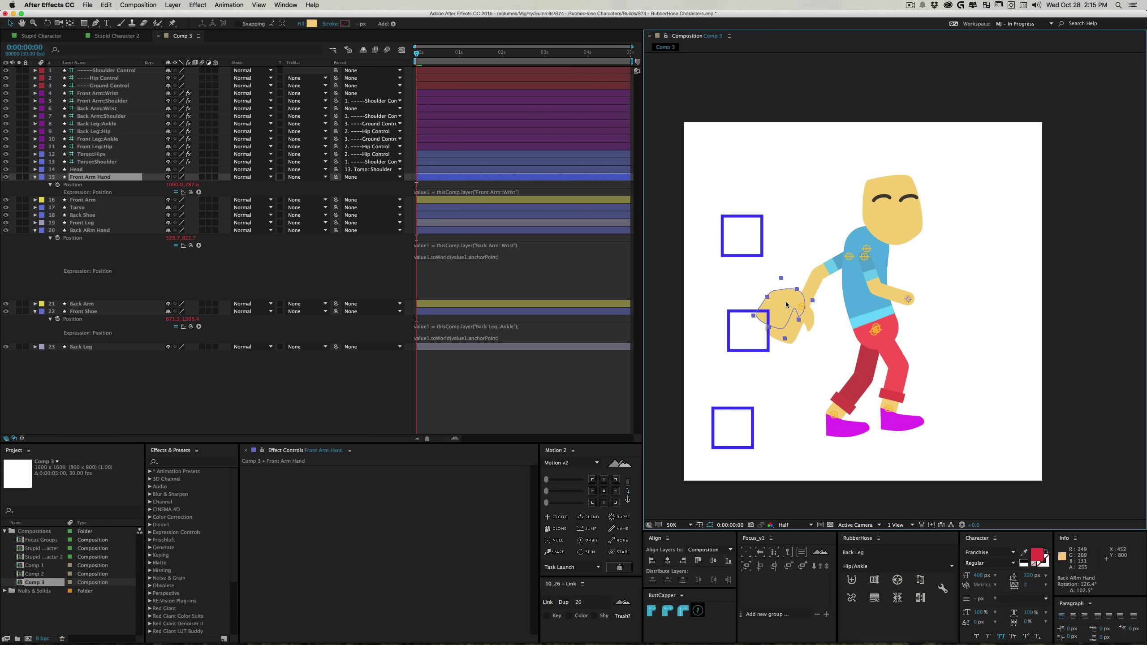
key("w")
left_click(594, 479)
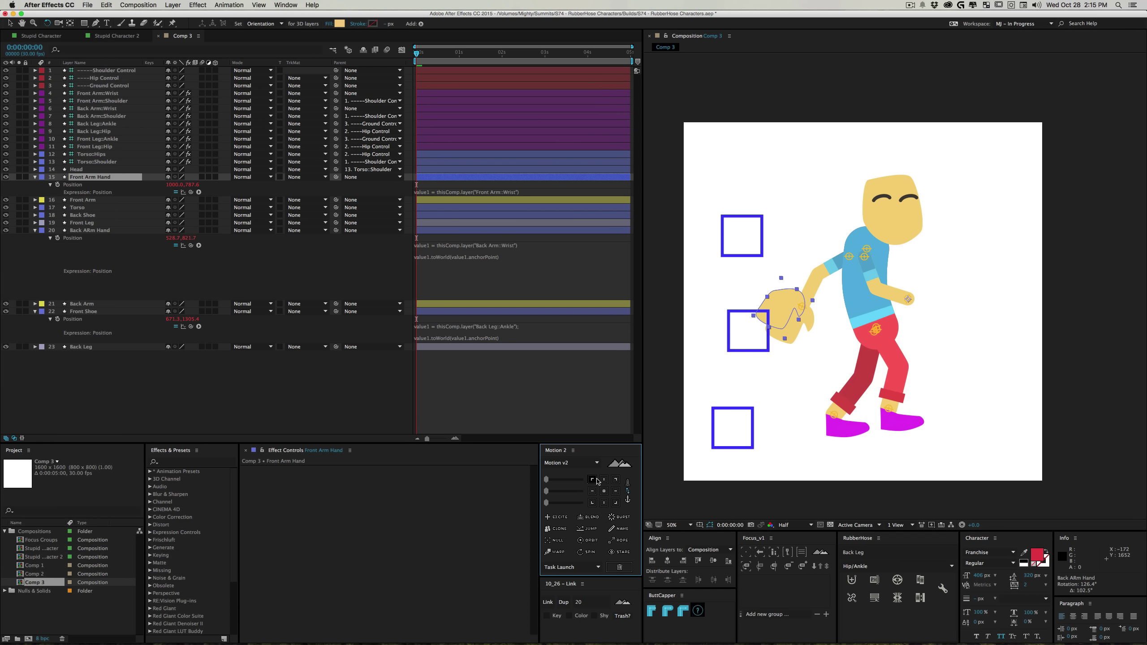
key("w")
left_click(867, 318)
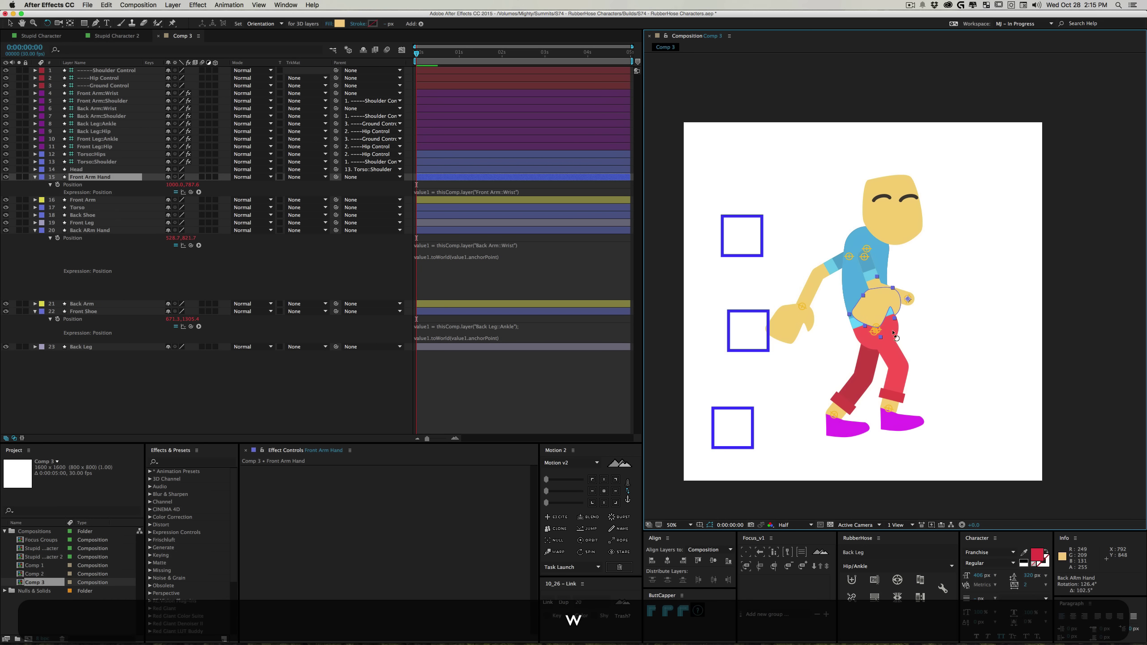
left_click_drag(951, 331, 918, 345)
Offset Front Arm Hand relative to its anchor point so the hand joins the end of the front forearm
key("y")
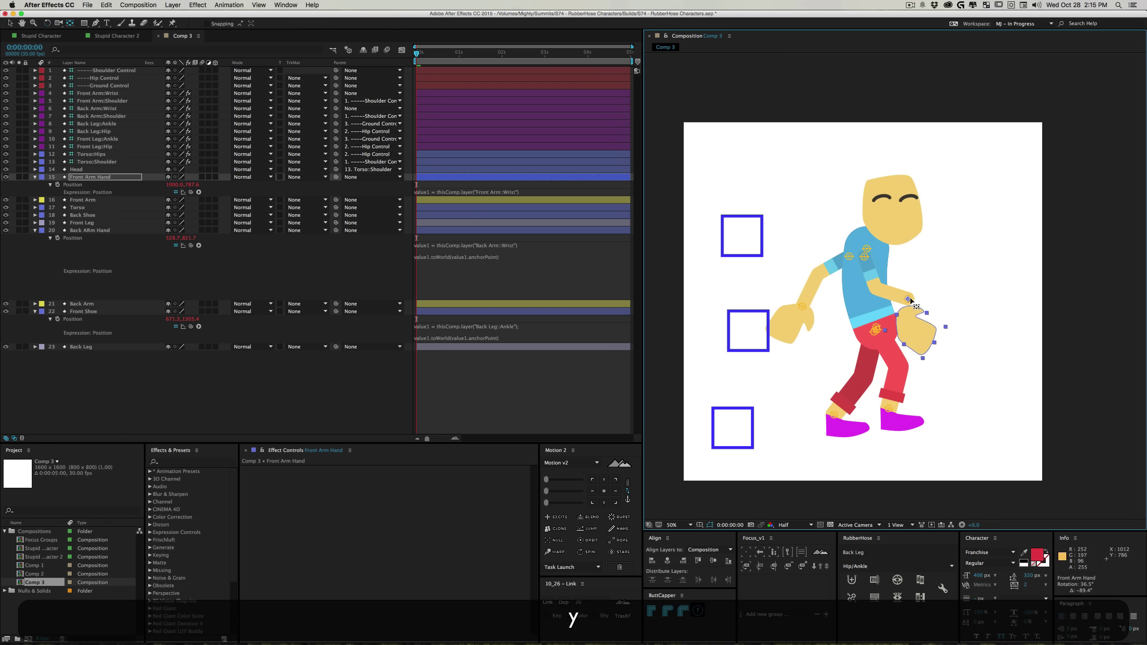
left_click_drag(899, 315, 895, 317)
key("v")
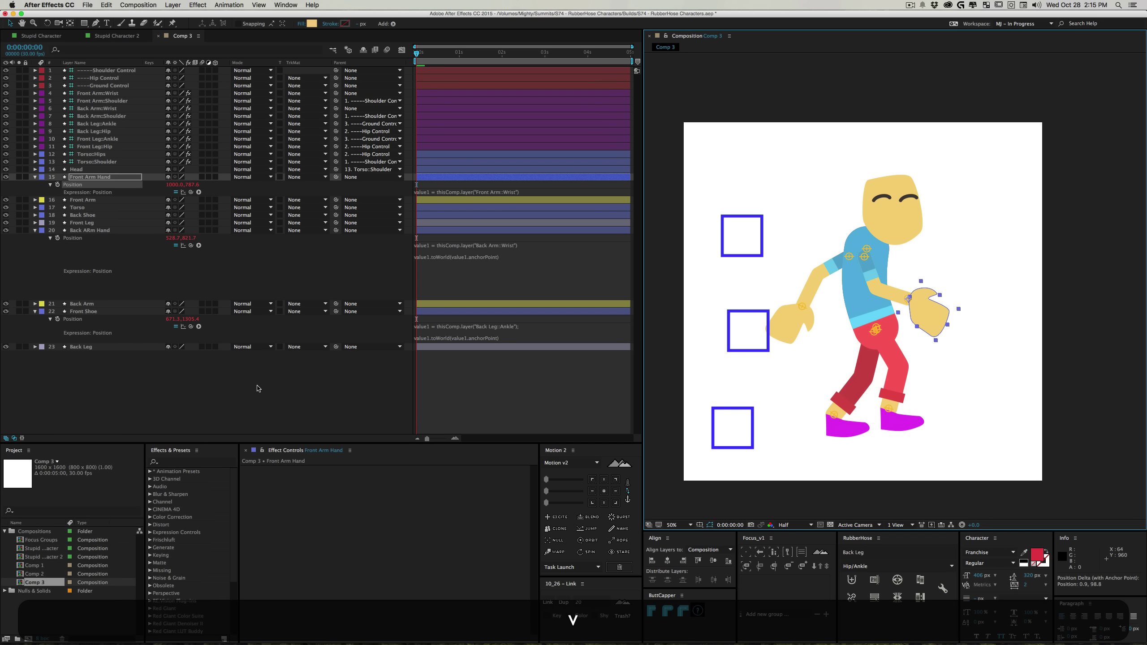
left_click(256, 389)
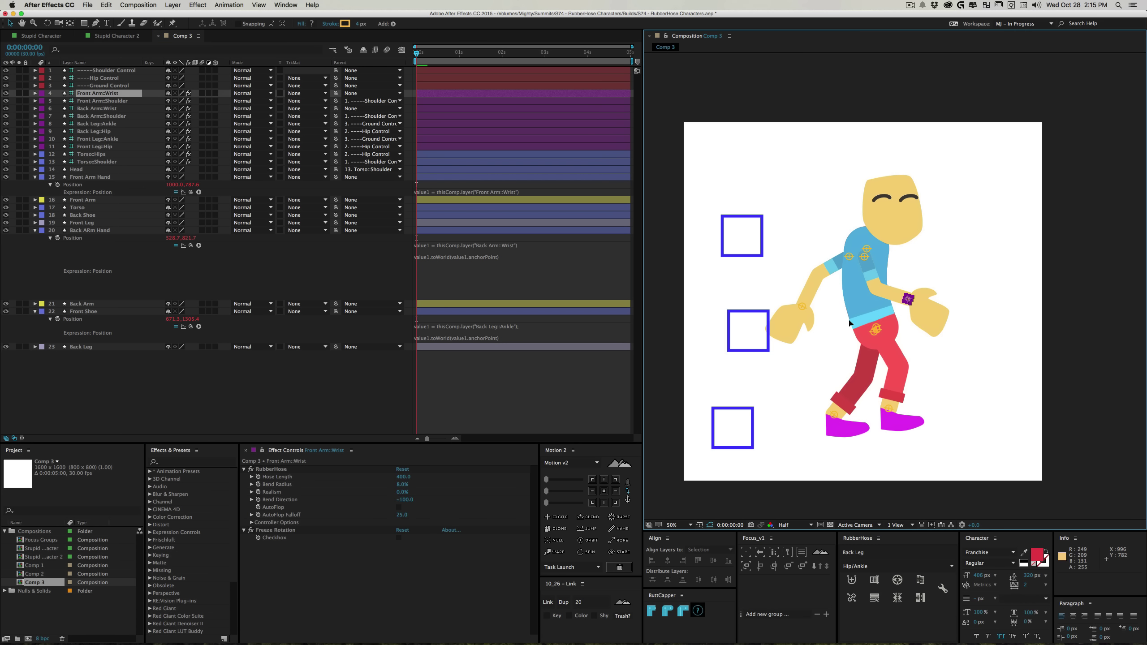
Nudge the Front Arm::Wrist controller about 14 px left and 4 px down, and move Hip Control about 80 px left and 54 px up
mouse_move(907, 298)
left_mouse_down()
mouse_move(847, 324)
mouse_move(943, 282)
mouse_move(906, 300)
left_mouse_up()
left_click(749, 333)
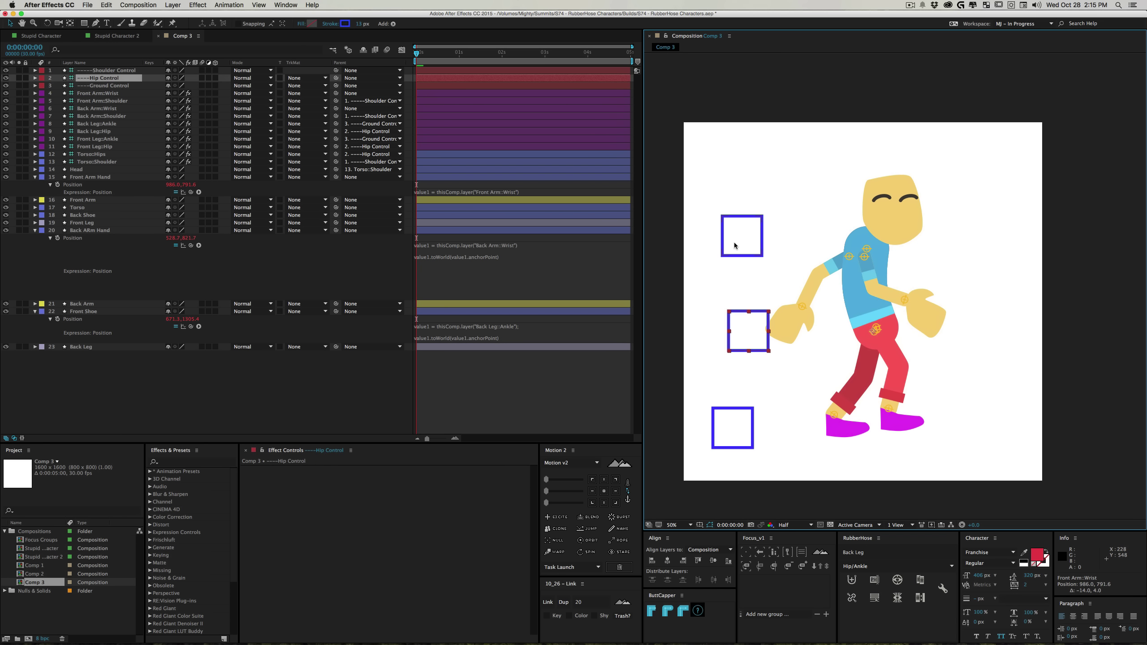
left_click(735, 235)
left_click(743, 328)
mouse_move(745, 336)
left_mouse_down()
mouse_move(726, 335)
mouse_move(732, 306)
mouse_move(728, 324)
left_mouse_up()
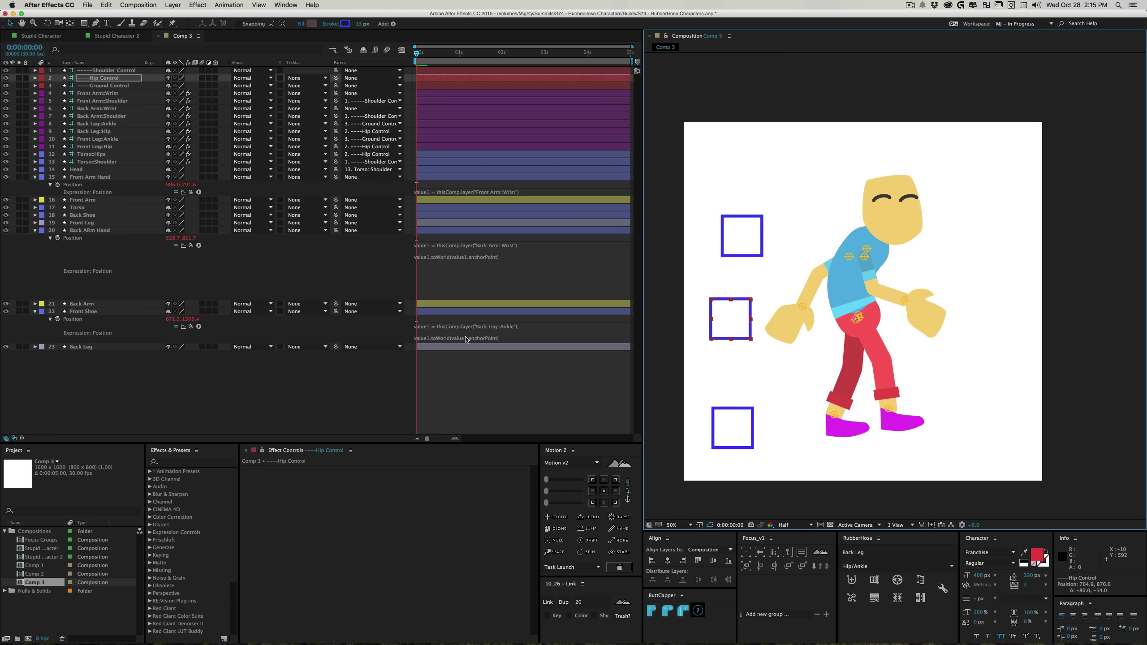
Move Shoulder Control around to test the torso, arms and head, leaving it slightly up and to the right of its starting place
left_click(741, 237)
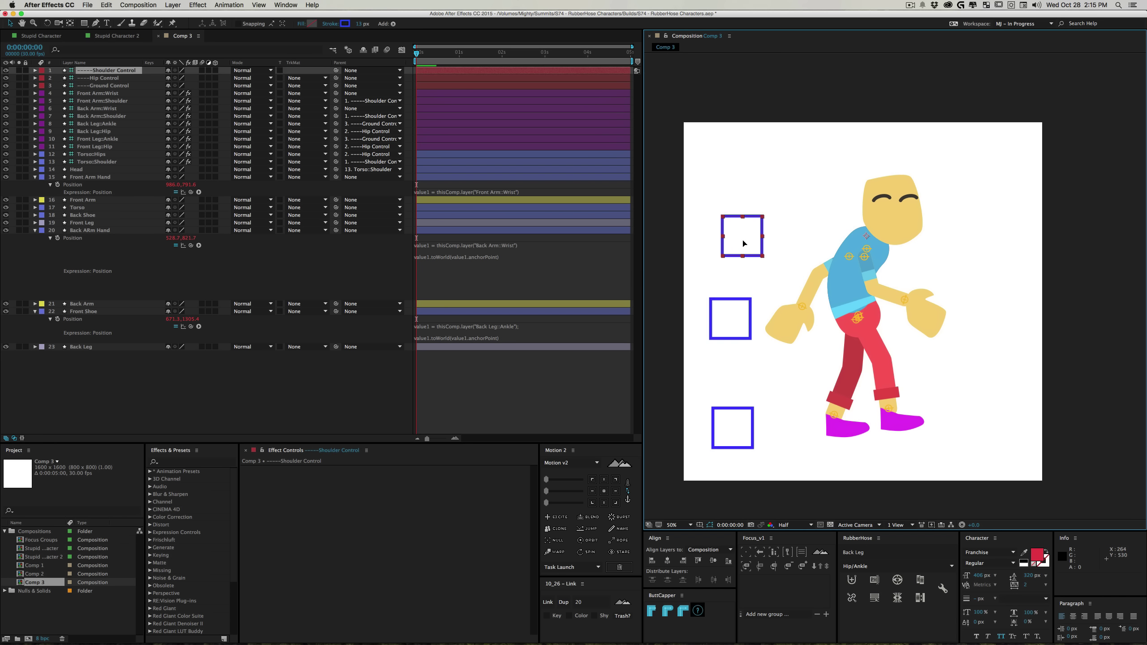
left_click_drag(743, 209, 743, 187)
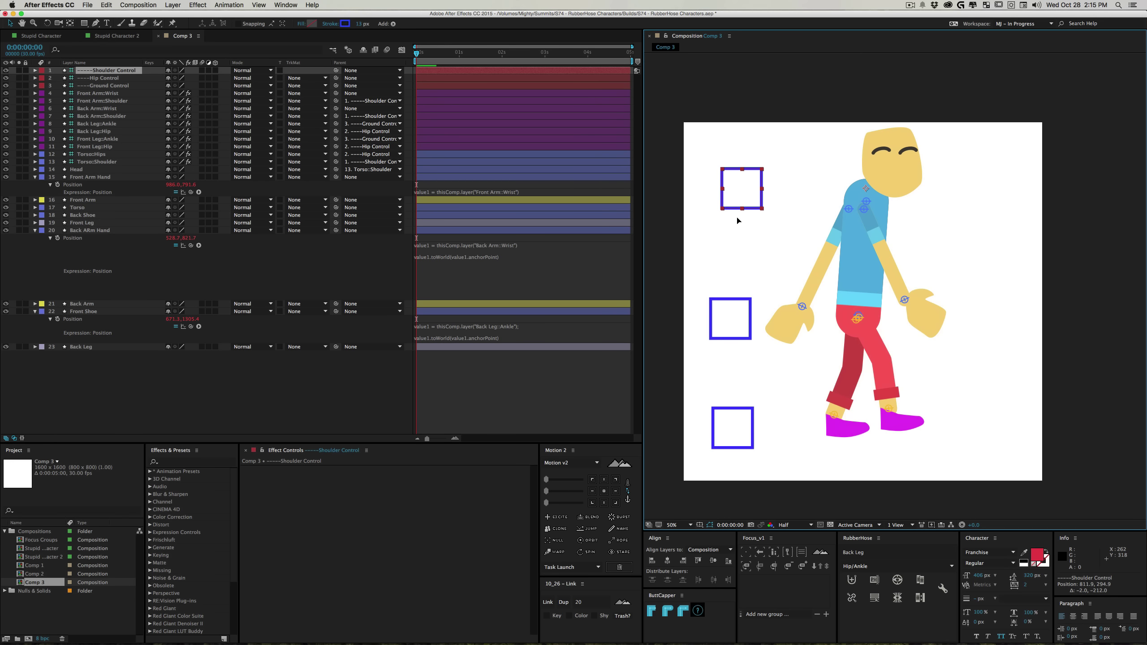
left_click_drag(731, 242, 739, 213)
left_click(309, 407)
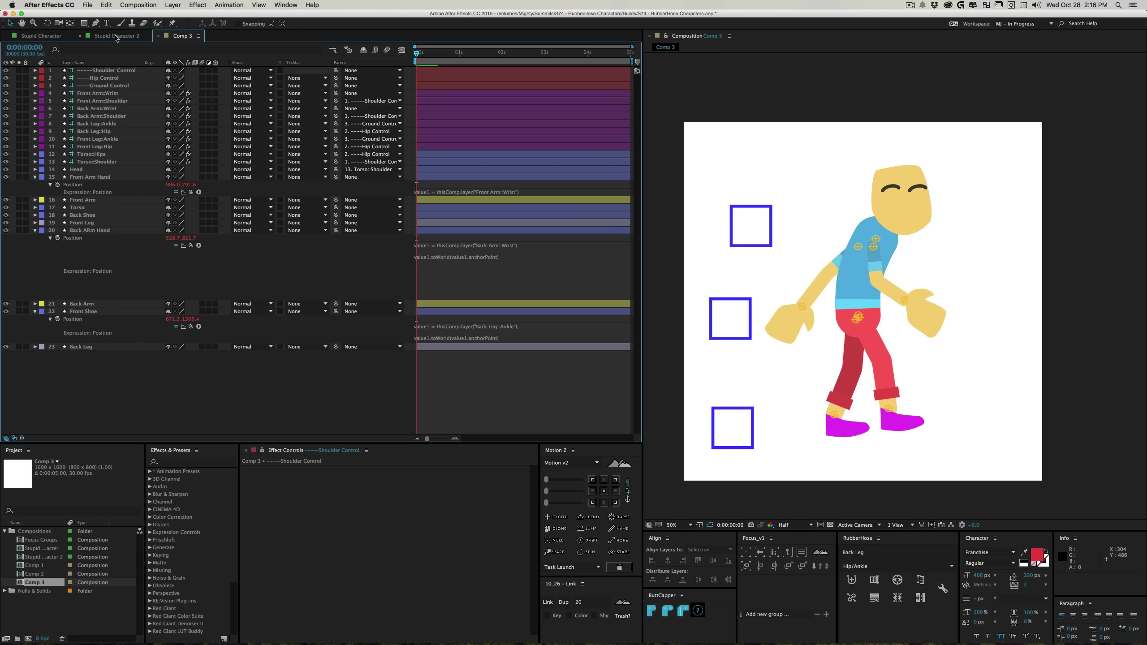
Preview the animations in the Stupid Character 2 and Stupid Character compositions
left_click(116, 36)
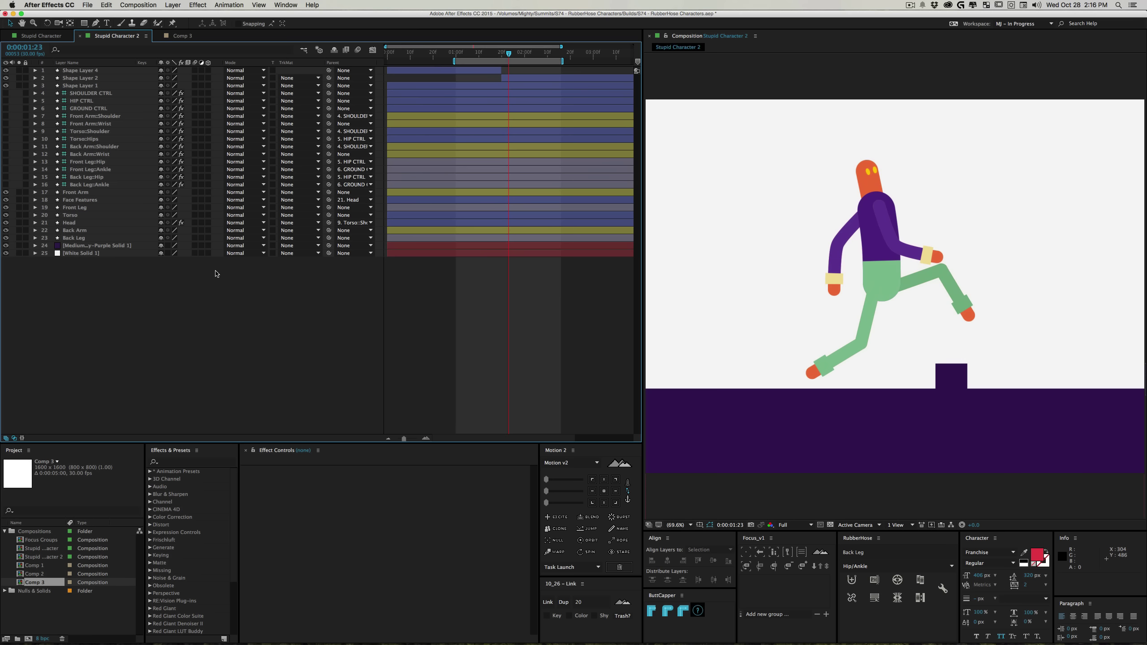
key("space")
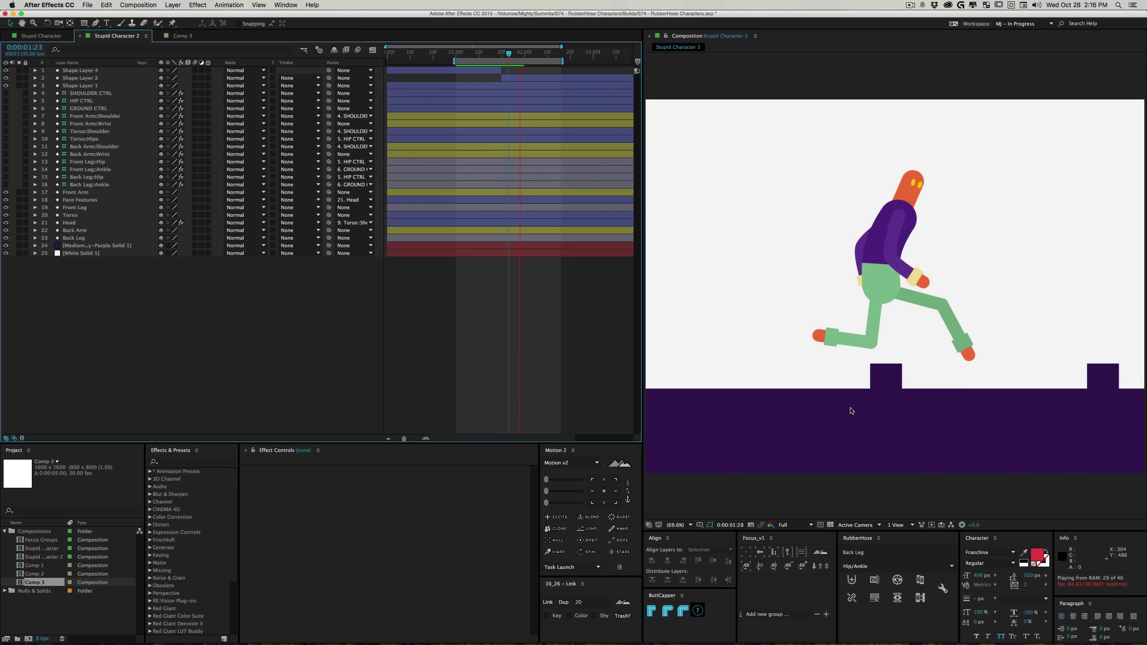
left_click(49, 38)
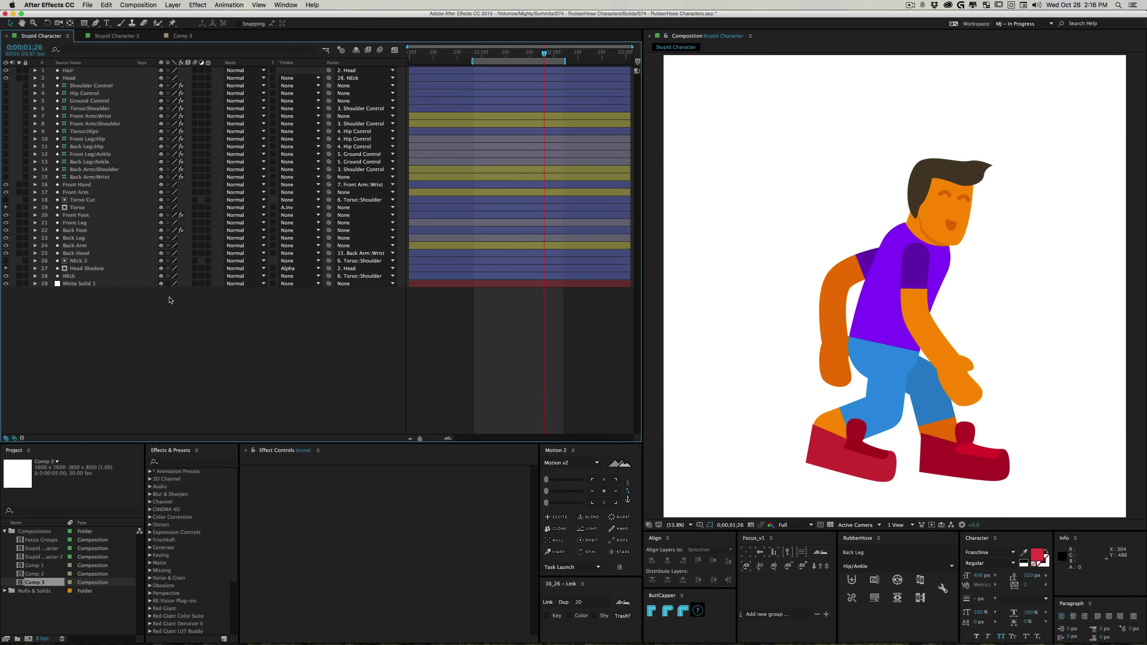
key("KP_0")
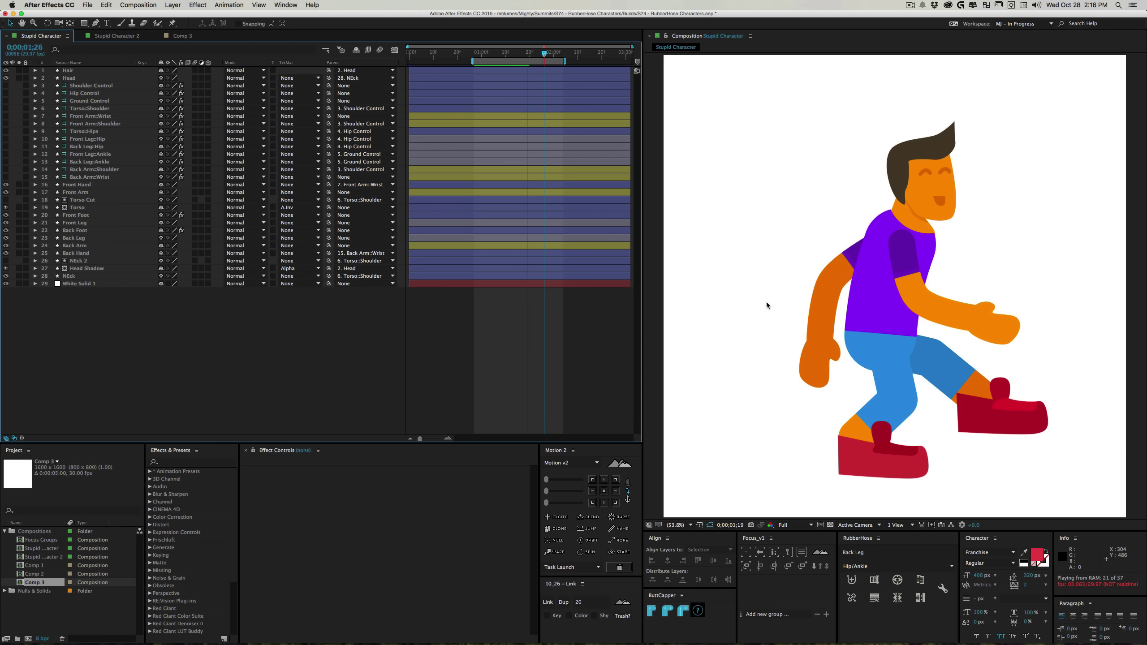
key("space")
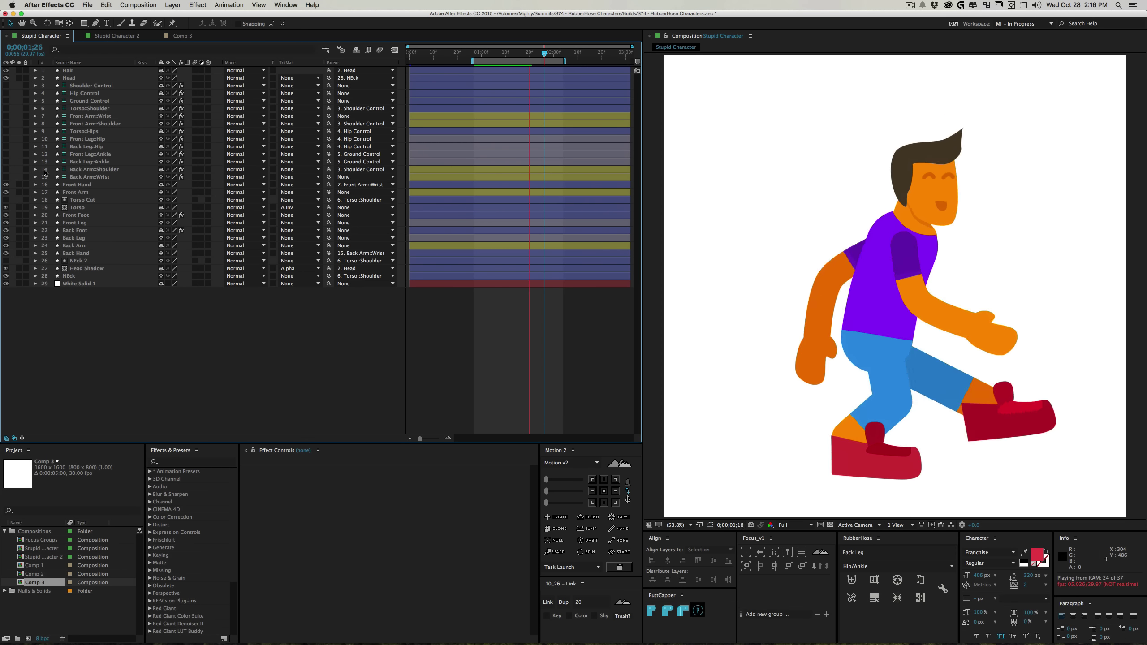
key("space")
Make the hidden controller layers visible in Stupid Character, inspect the Shoulder, Hip and Ground Control squares, and return to Comp 3
left_click_drag(7, 176, 6, 86)
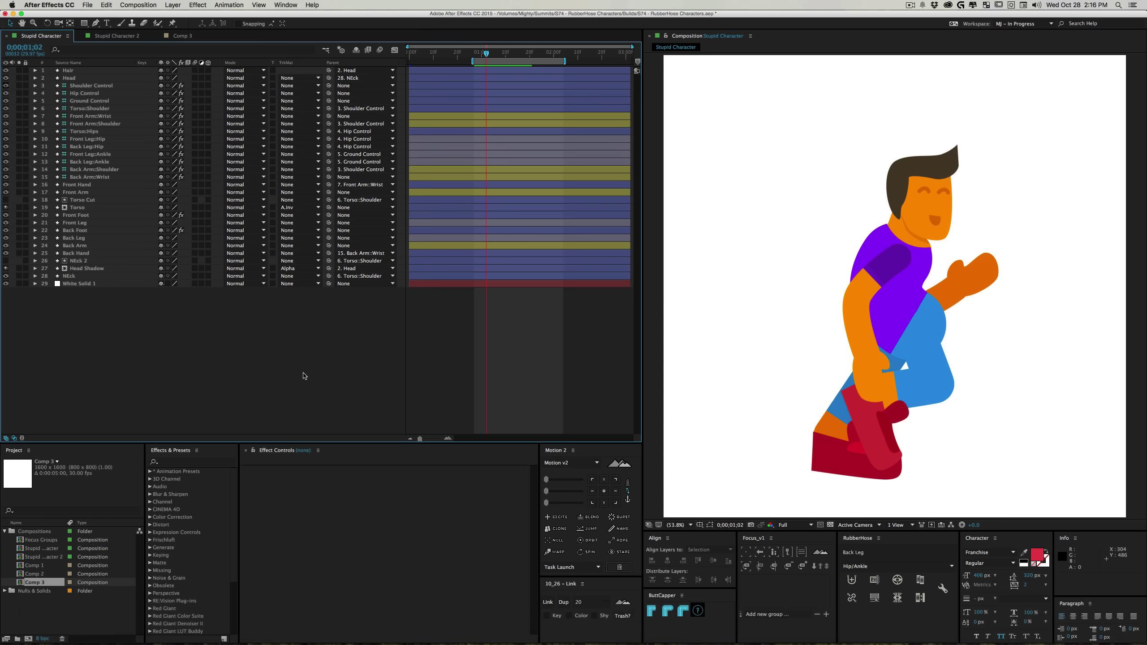
left_click(770, 359)
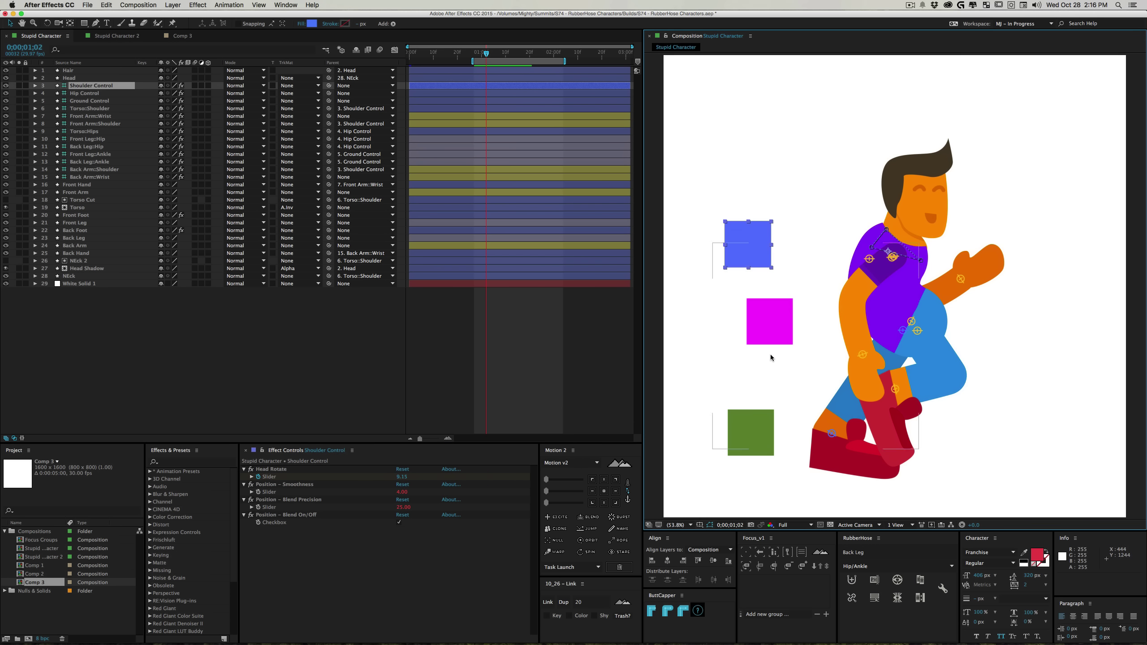
left_click(343, 376)
left_click(765, 322)
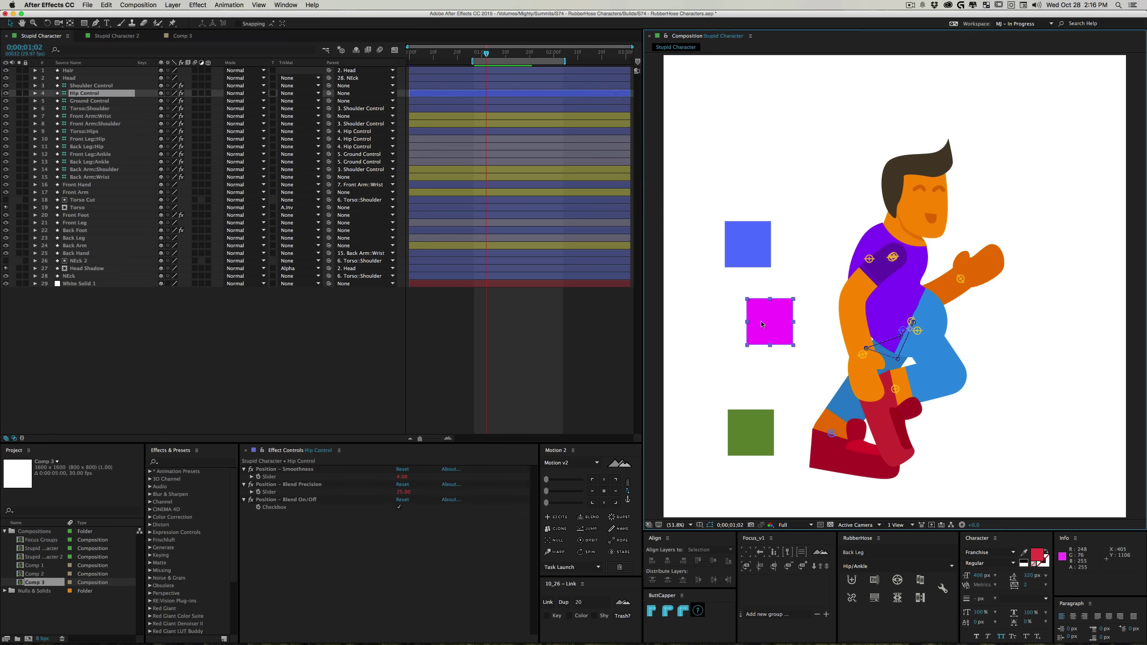
left_click(751, 429)
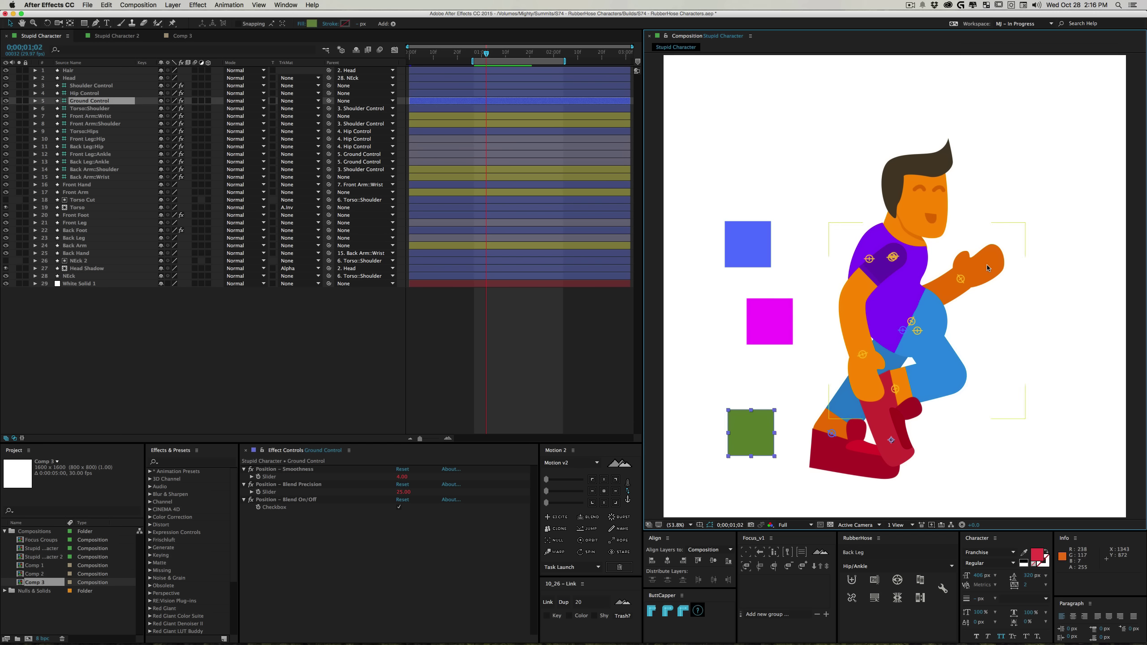
left_click(127, 392)
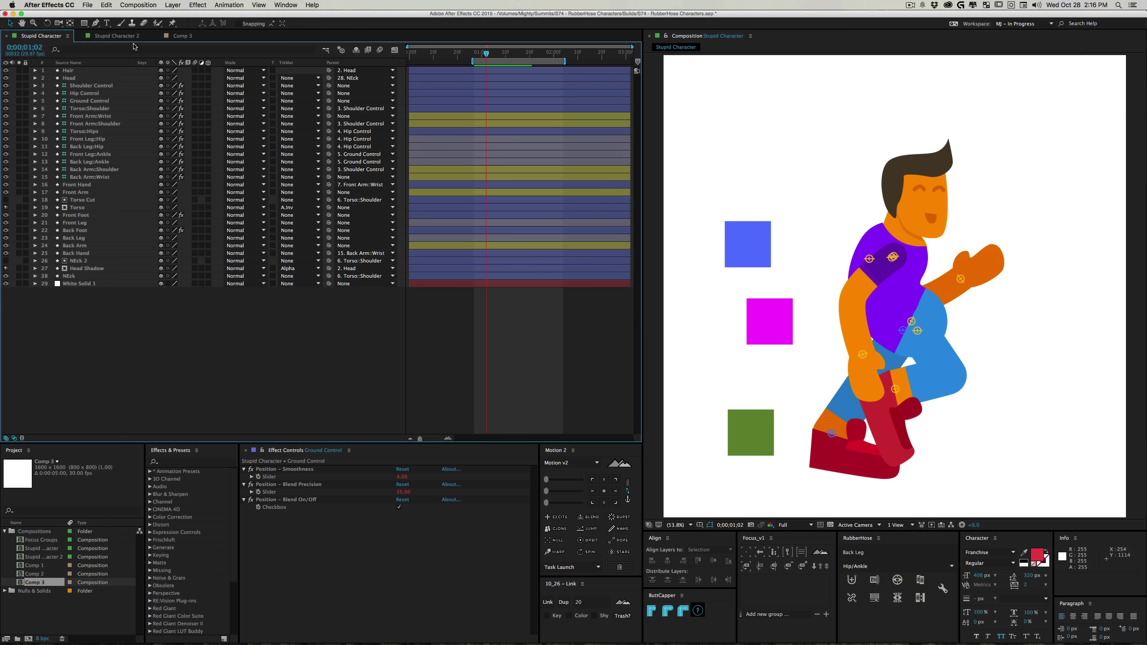
left_click(181, 36)
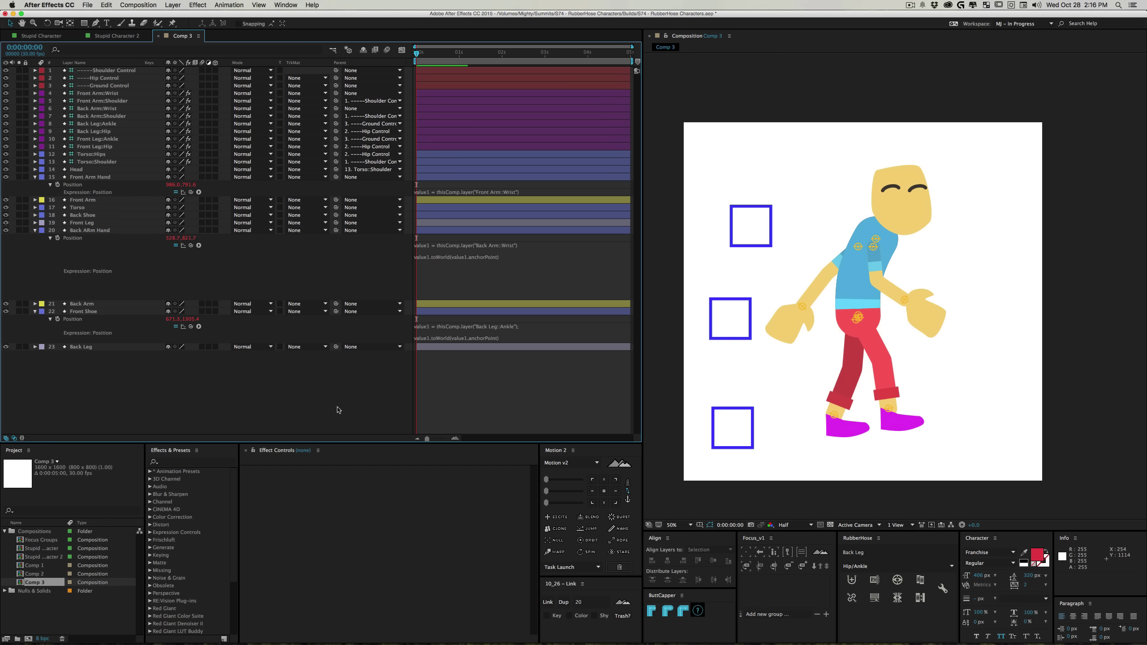